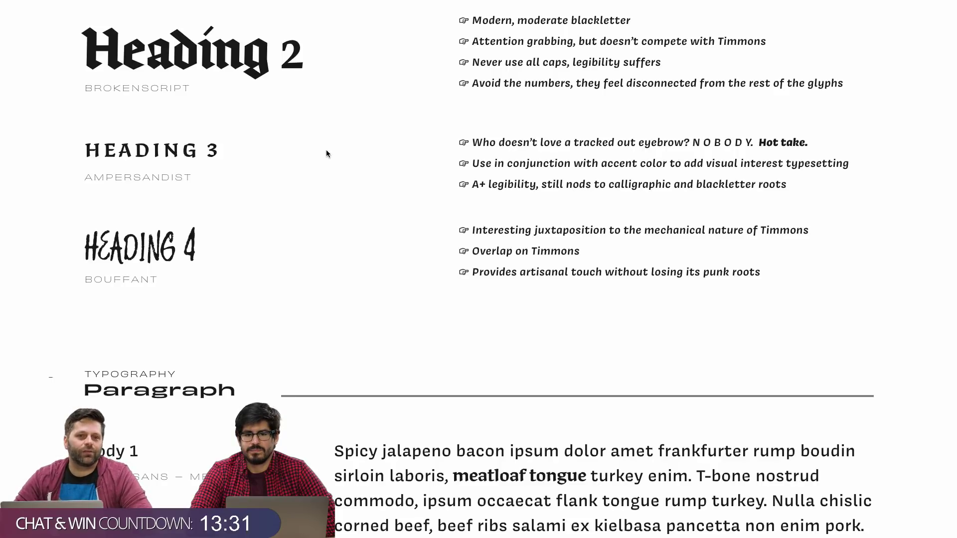
Review the Heading 1 to Heading 4 typeface samples and their usage notes in the Typography section.
{"action": "scroll", "coordinate": [326, 153], "scroll_direction": "up", "scroll_amount": 1}
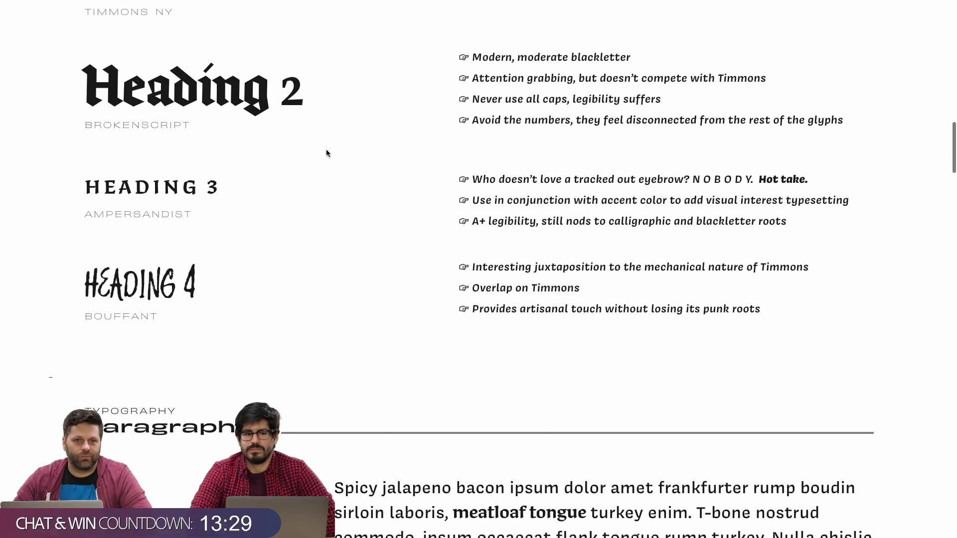
{"action": "scroll", "coordinate": [326, 153], "scroll_direction": "up", "scroll_amount": 3}
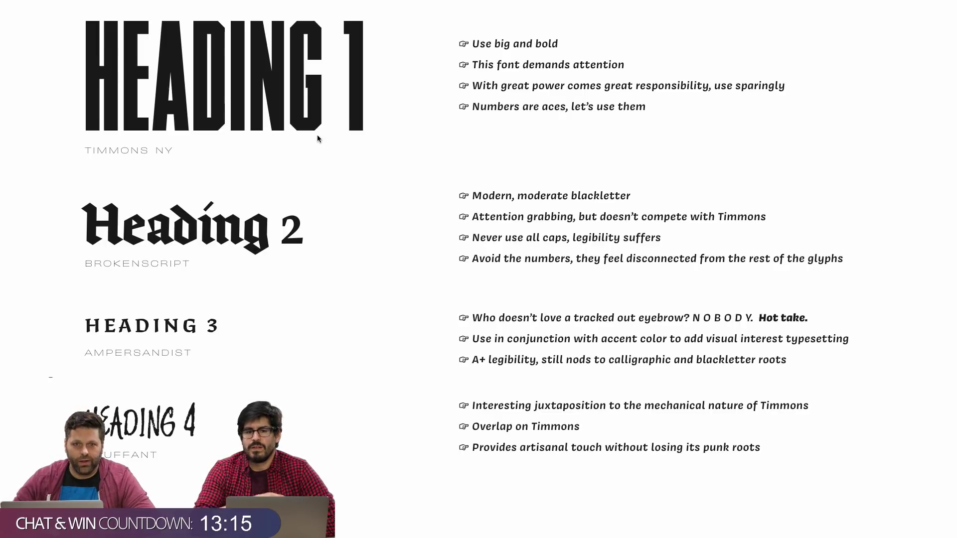
{"action": "scroll", "coordinate": [317, 135], "scroll_direction": "down", "scroll_amount": 2}
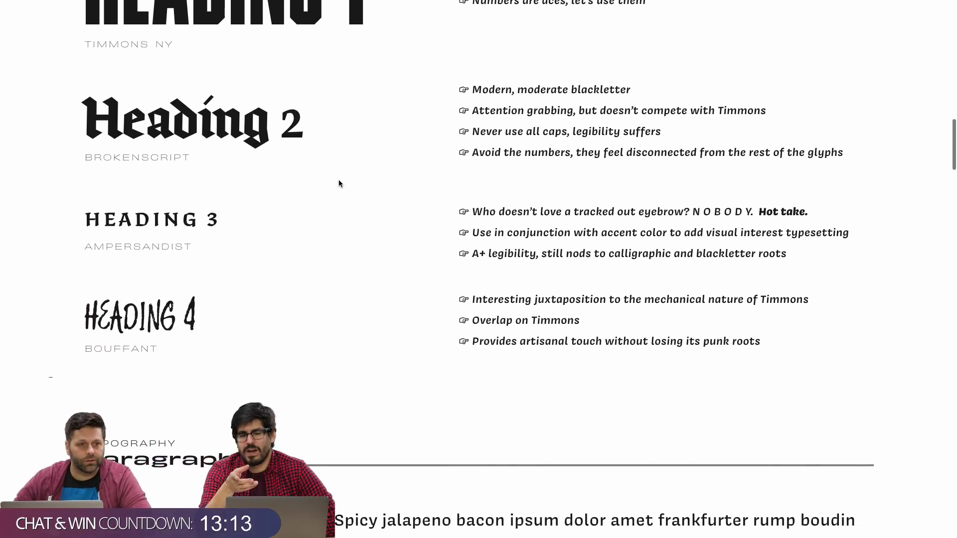
{"action": "scroll", "coordinate": [339, 179], "scroll_direction": "down", "scroll_amount": 1}
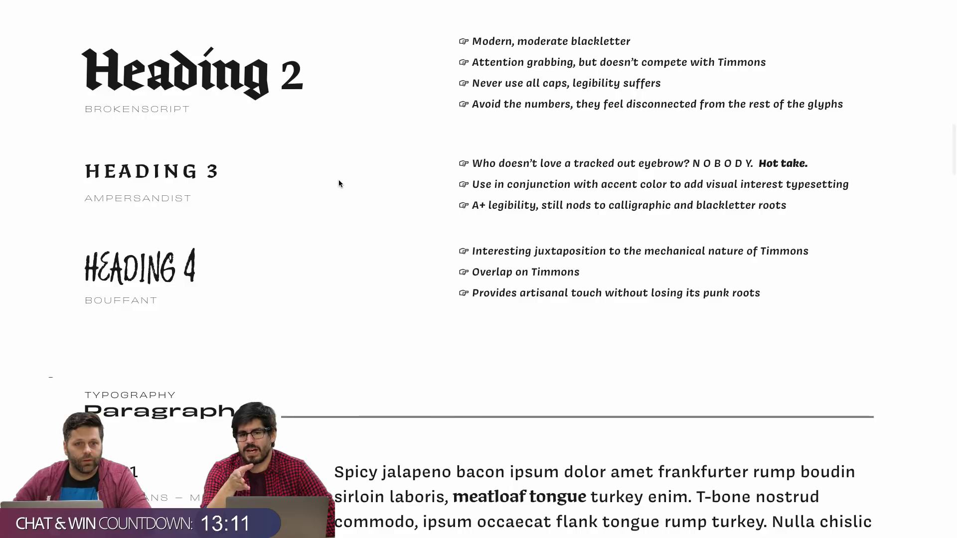
{"action": "scroll", "coordinate": [339, 184], "scroll_direction": "down", "scroll_amount": 1}
{"action": "scroll", "coordinate": [339, 184], "scroll_direction": "down", "scroll_amount": 3}
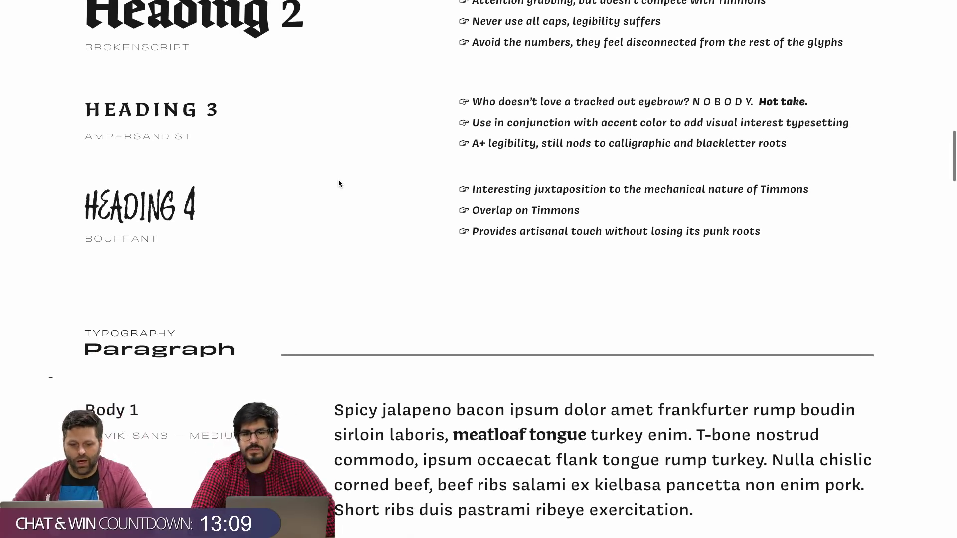
Examine the Body 1 Covik Sans and Body 2 Ampersandist samples with their usage notes in the Paragraph section.
{"action": "scroll", "coordinate": [339, 184], "scroll_direction": "down", "scroll_amount": 3}
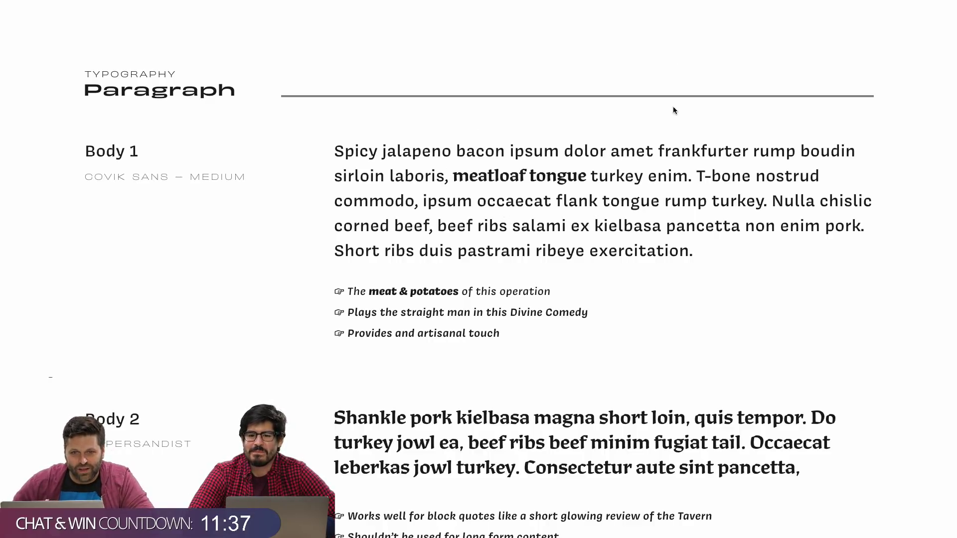
{"action": "scroll", "coordinate": [656, 190], "scroll_direction": "down", "scroll_amount": 2}
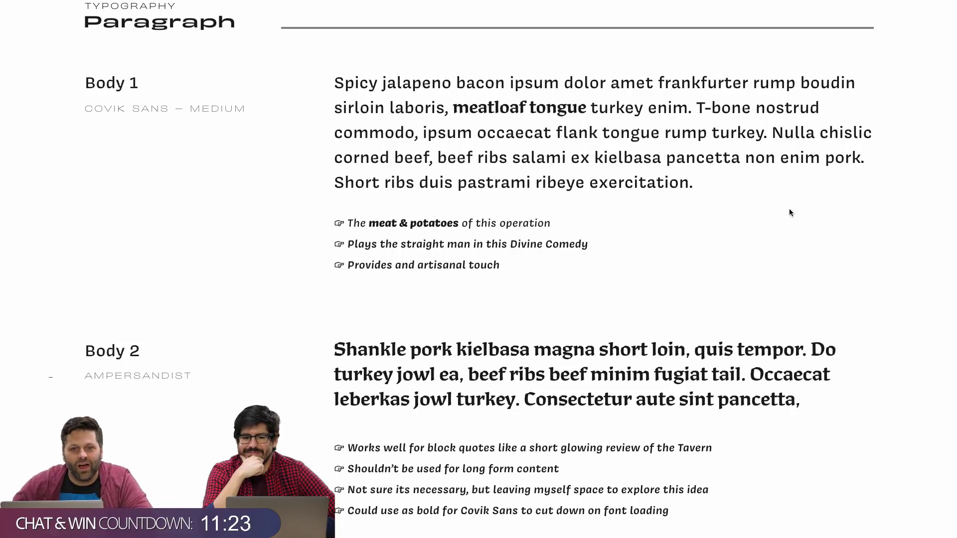
{"action": "scroll", "coordinate": [707, 262], "scroll_direction": "down", "scroll_amount": 1}
{"action": "scroll", "coordinate": [708, 261], "scroll_direction": "up", "scroll_amount": 1}
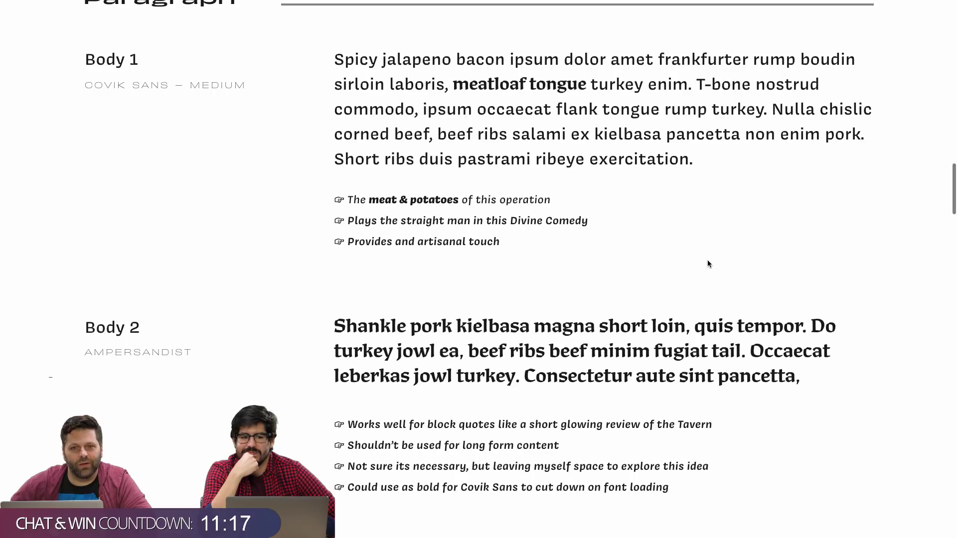
{"action": "scroll", "coordinate": [708, 262], "scroll_direction": "up", "scroll_amount": 2}
{"action": "scroll", "coordinate": [708, 261], "scroll_direction": "down", "scroll_amount": 2}
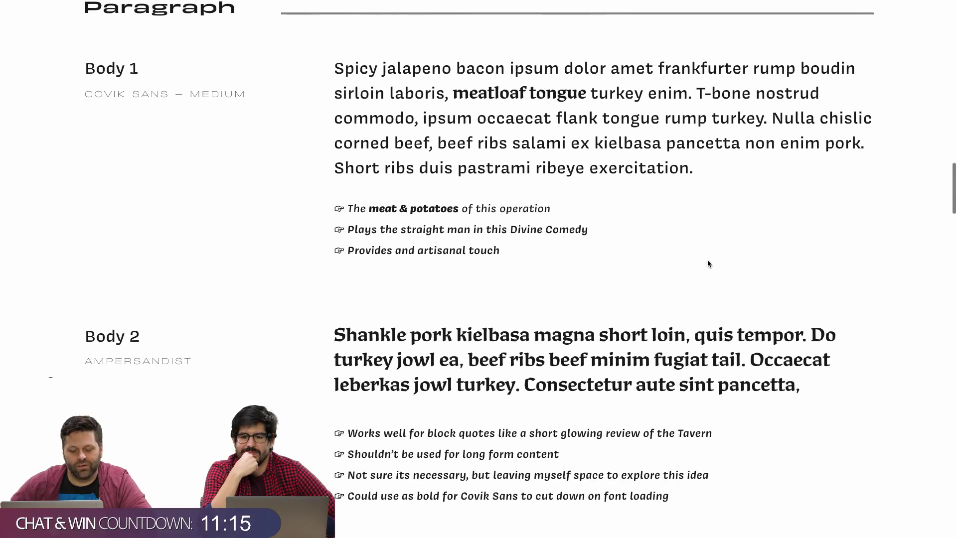
{"action": "scroll", "coordinate": [708, 262], "scroll_direction": "down", "scroll_amount": 1}
{"action": "scroll", "coordinate": [708, 264], "scroll_direction": "up", "scroll_amount": 5}
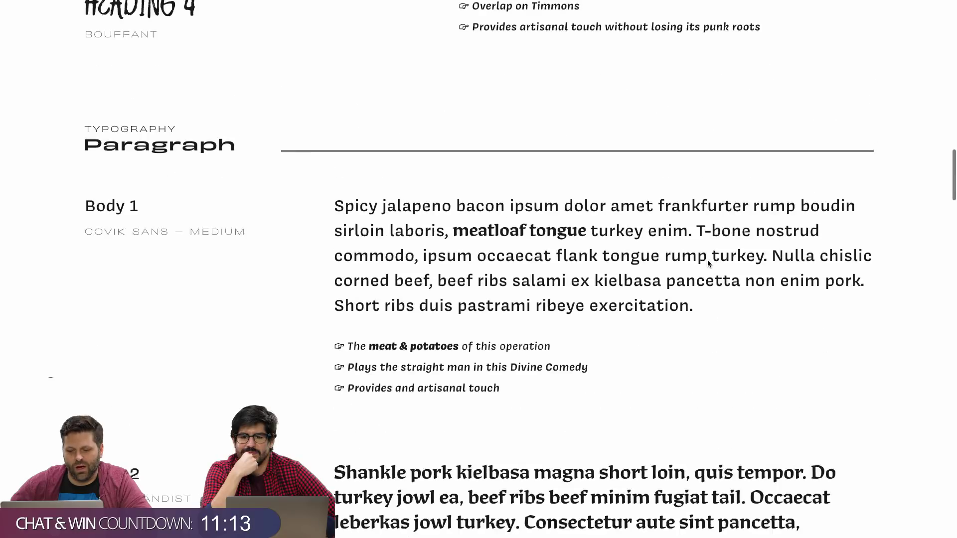
{"action": "scroll", "coordinate": [579, 138], "scroll_direction": "up", "scroll_amount": 1}
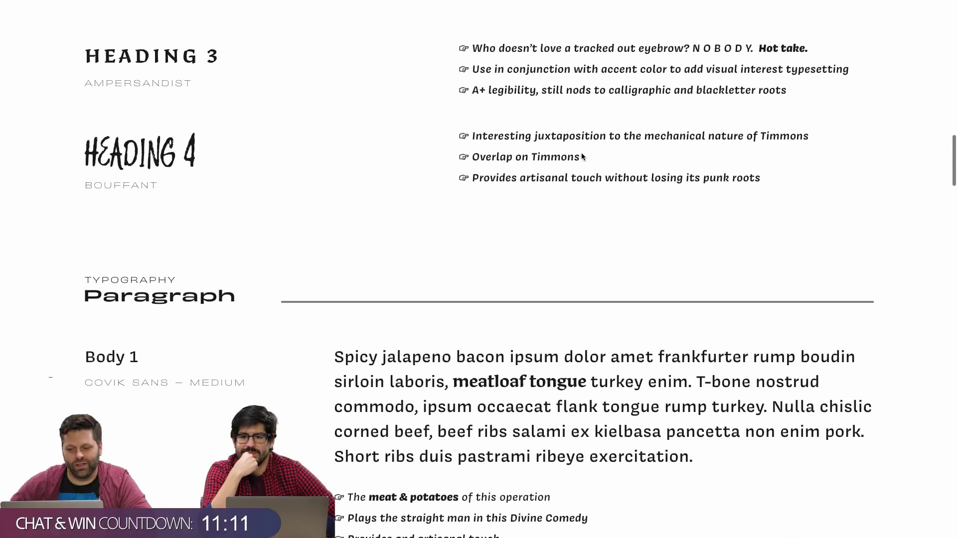
{"action": "scroll", "coordinate": [679, 193], "scroll_direction": "down", "scroll_amount": 3}
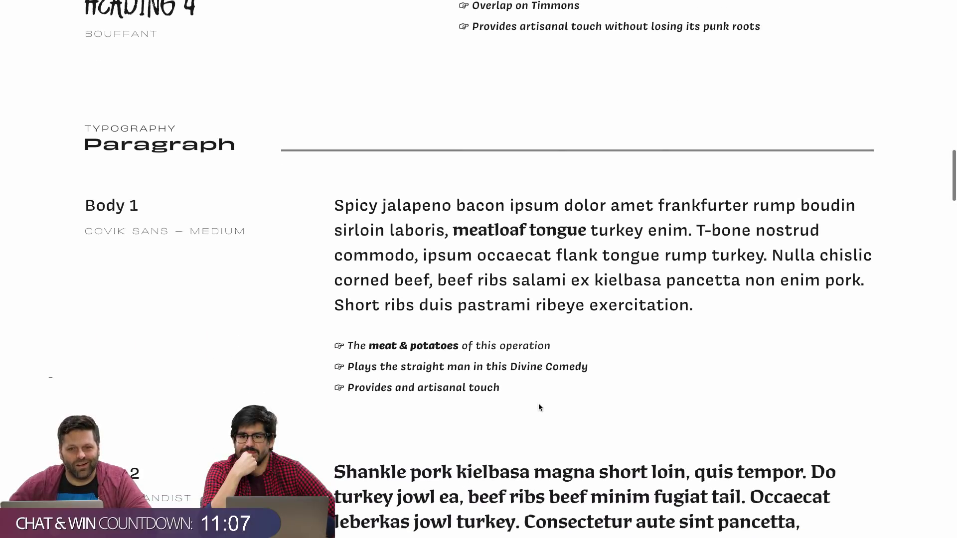
{"action": "scroll", "coordinate": [527, 384], "scroll_direction": "down", "scroll_amount": 1}
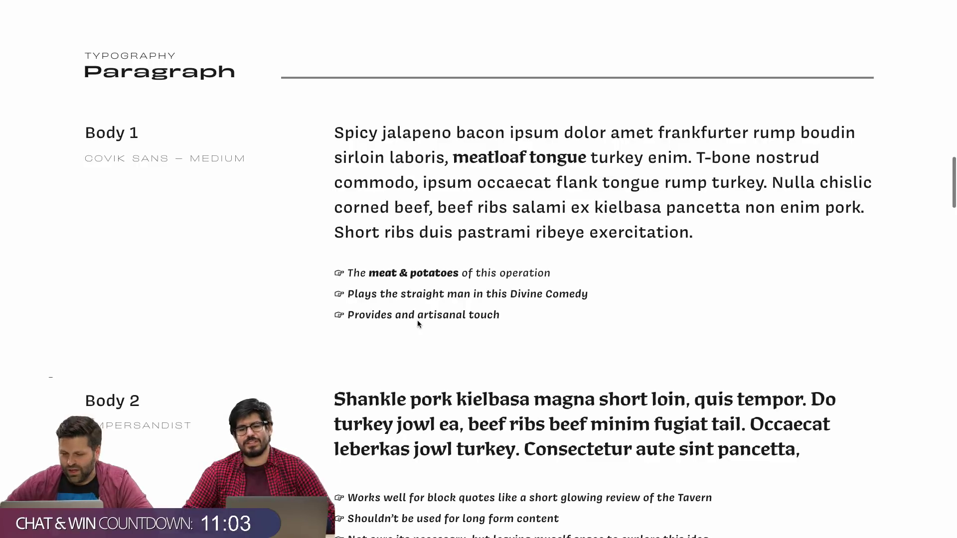
{"action": "scroll", "coordinate": [430, 319], "scroll_direction": "down", "scroll_amount": 1}
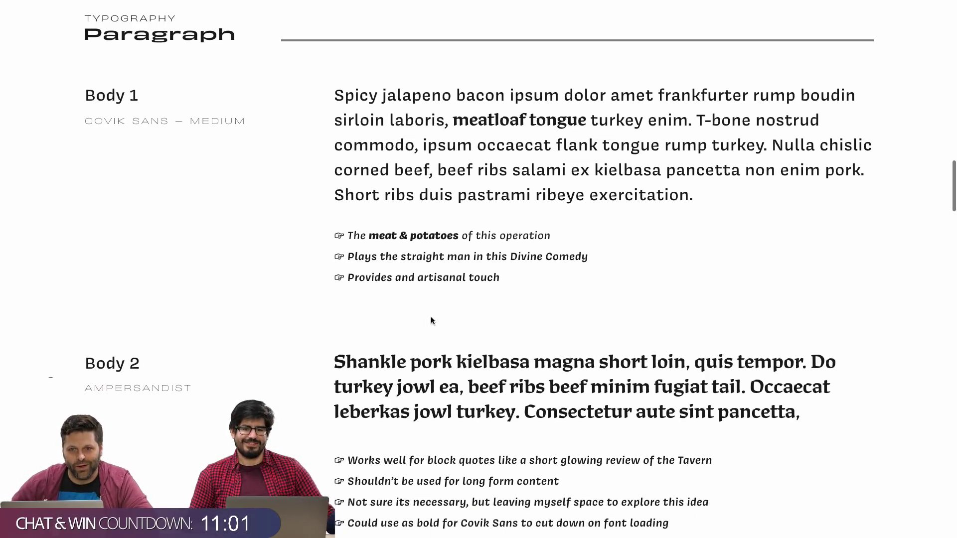
{"action": "scroll", "coordinate": [448, 320], "scroll_direction": "down", "scroll_amount": 1}
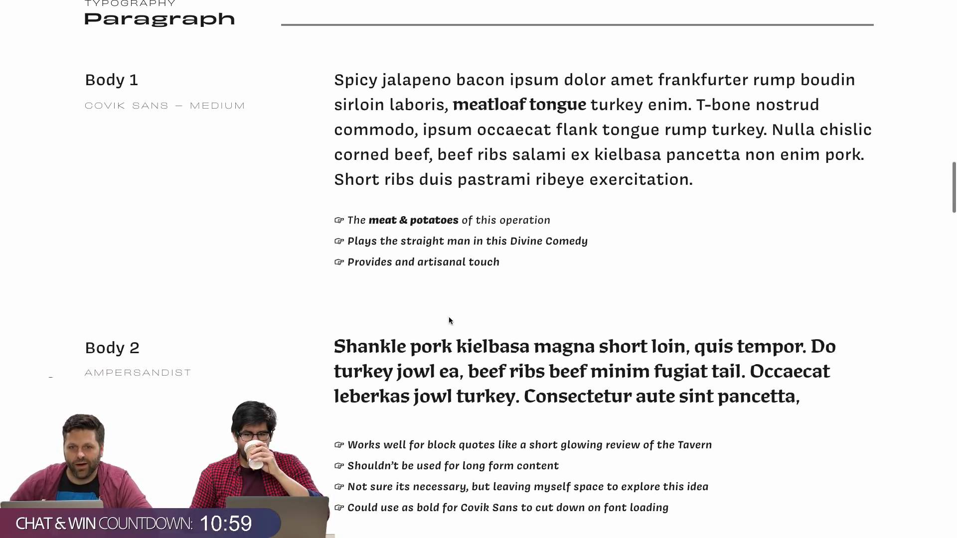
{"action": "scroll", "coordinate": [448, 320], "scroll_direction": "down", "scroll_amount": 1}
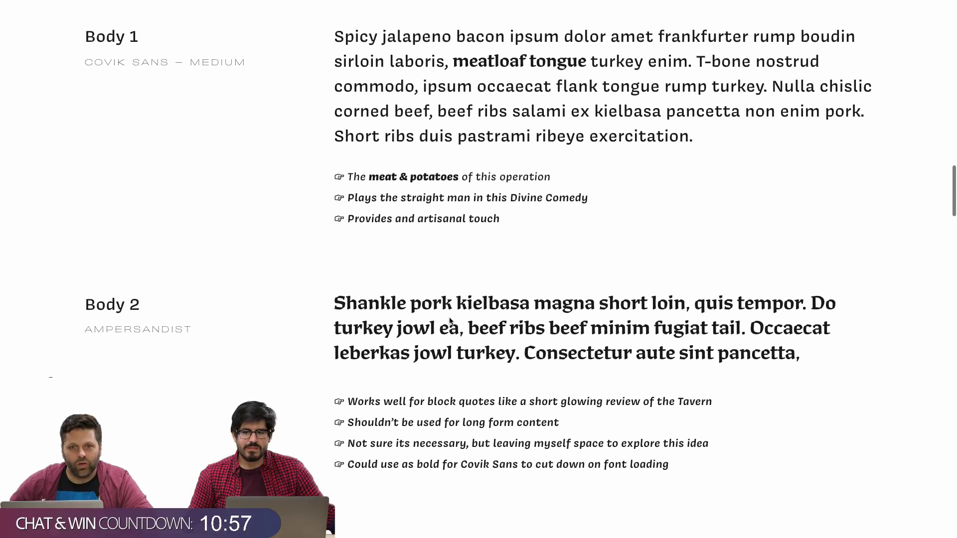
{"action": "scroll", "coordinate": [451, 318], "scroll_direction": "up", "scroll_amount": 1}
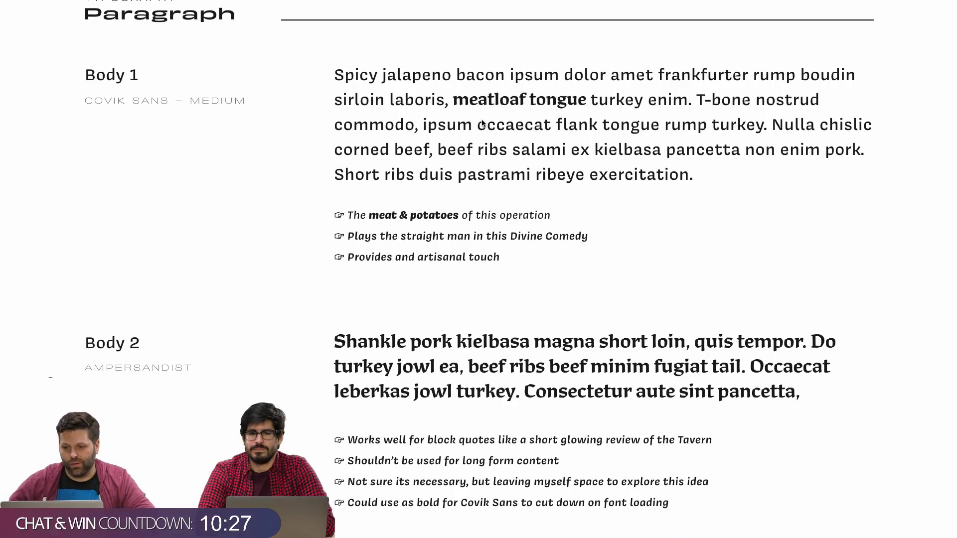
{"action": "scroll", "coordinate": [552, 255], "scroll_direction": "down", "scroll_amount": 1}
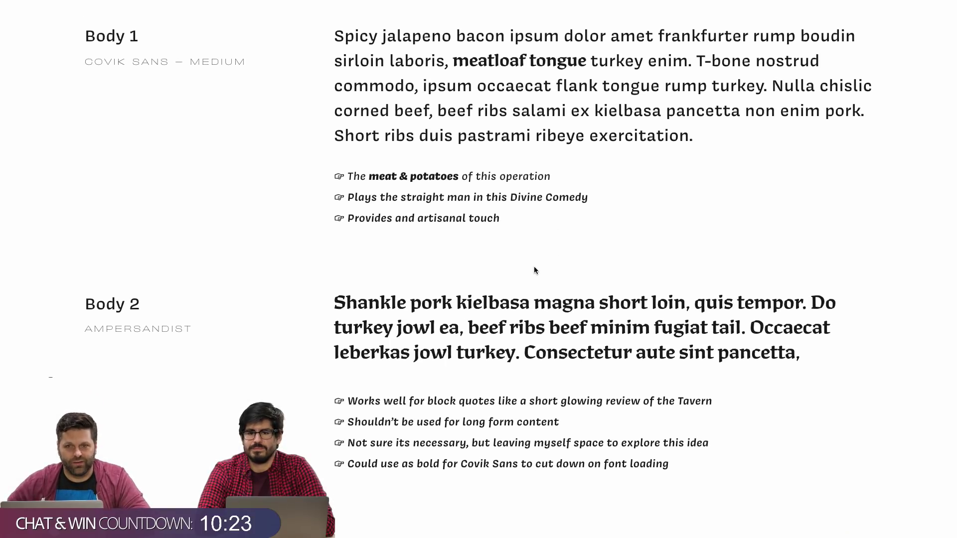
{"action": "scroll", "coordinate": [534, 270], "scroll_direction": "up", "scroll_amount": 1}
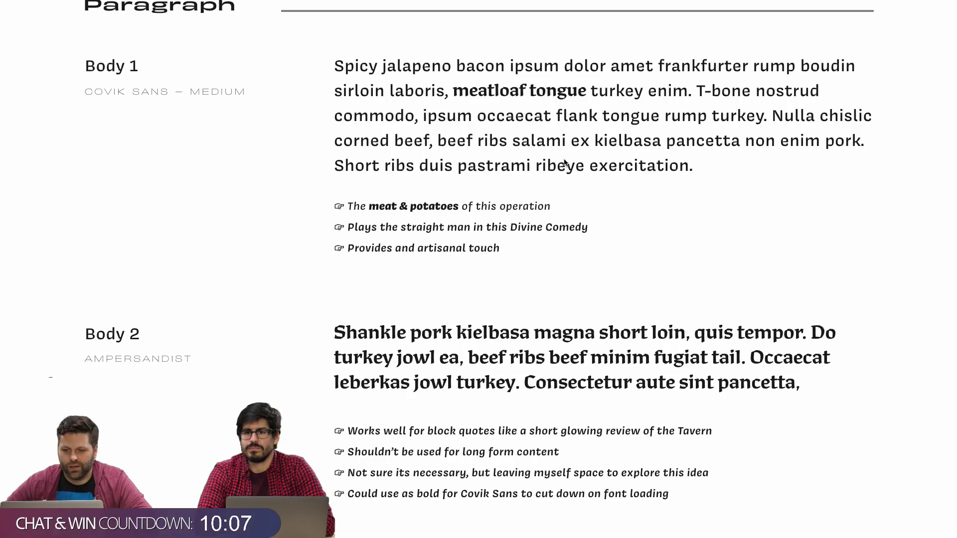
{"action": "scroll", "coordinate": [609, 207], "scroll_direction": "down", "scroll_amount": 1}
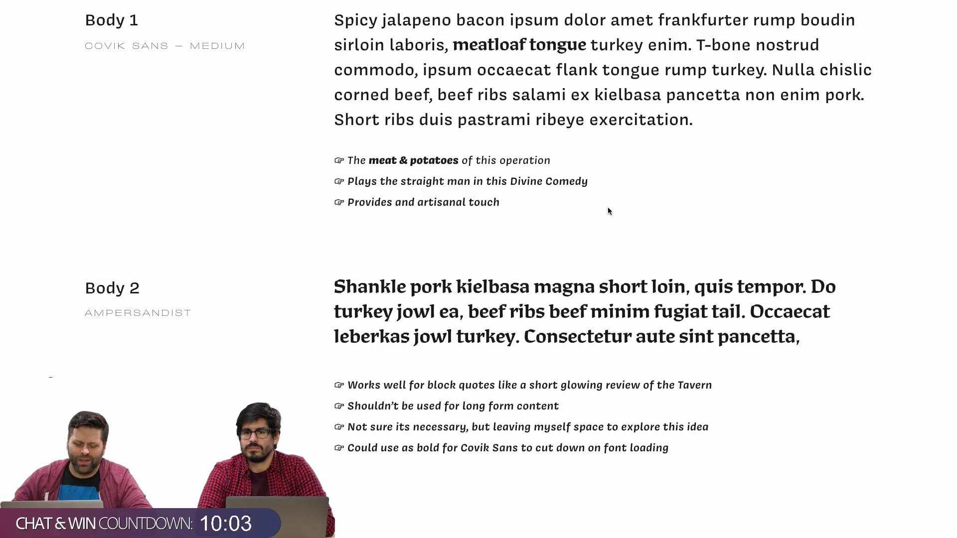
Compare the header typefaces with the paragraph styles and read the Body 2 notes down to the Photography banner.
{"action": "scroll", "coordinate": [609, 234], "scroll_direction": "up", "scroll_amount": 1}
{"action": "scroll", "coordinate": [609, 234], "scroll_direction": "up", "scroll_amount": 10}
{"action": "scroll", "coordinate": [610, 234], "scroll_direction": "down", "scroll_amount": 7}
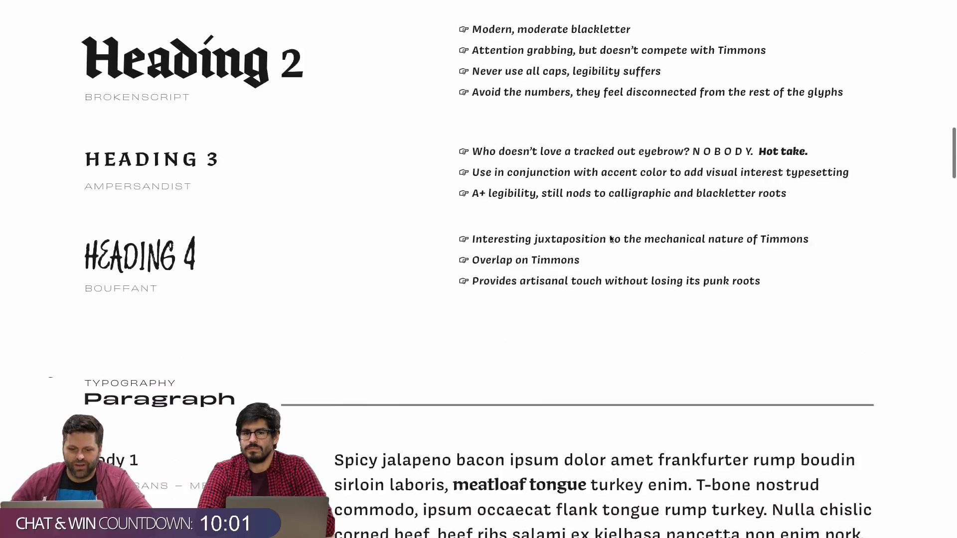
{"action": "scroll", "coordinate": [610, 243], "scroll_direction": "down", "scroll_amount": 2}
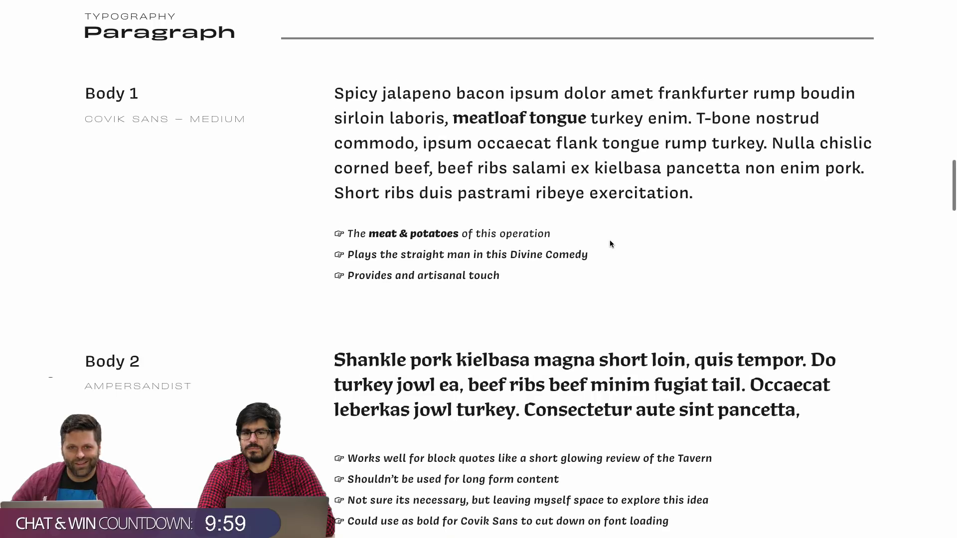
{"action": "scroll", "coordinate": [610, 244], "scroll_direction": "down", "scroll_amount": 1}
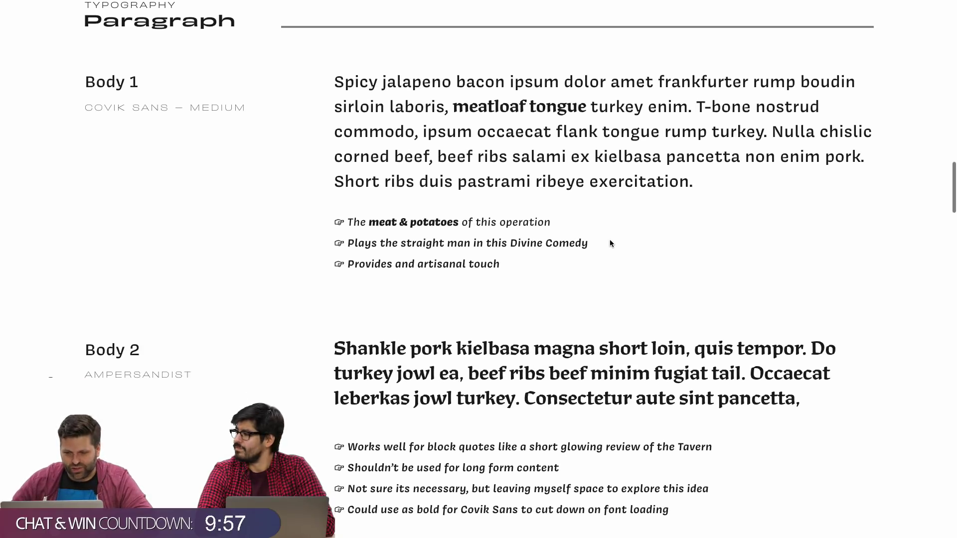
{"action": "scroll", "coordinate": [610, 244], "scroll_direction": "down", "scroll_amount": 2}
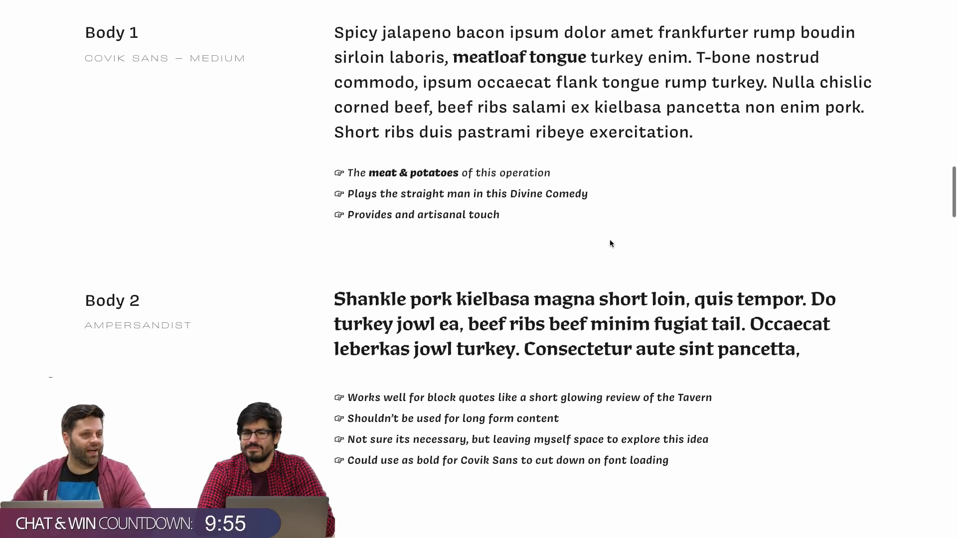
{"action": "scroll", "coordinate": [610, 245], "scroll_direction": "down", "scroll_amount": 1}
{"action": "scroll", "coordinate": [611, 245], "scroll_direction": "down", "scroll_amount": 1}
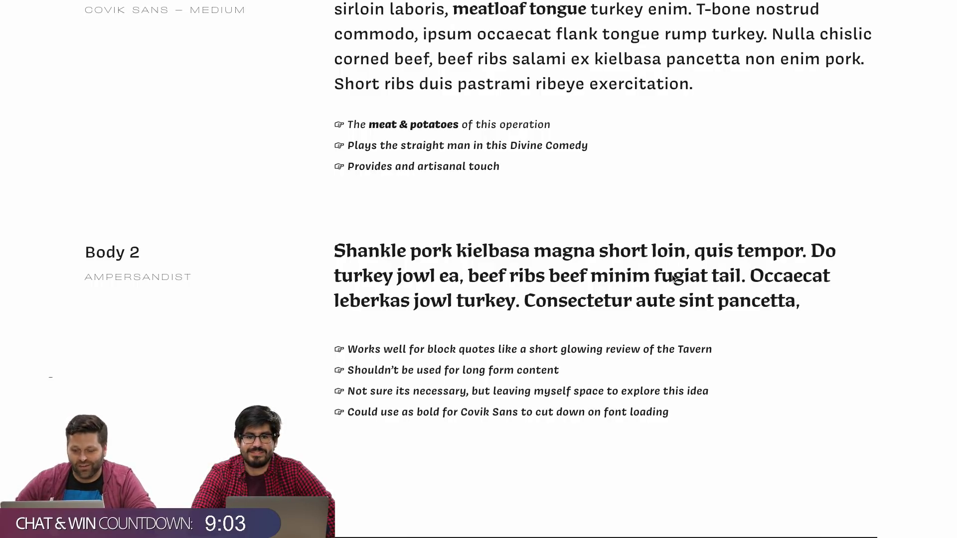
{"action": "scroll", "coordinate": [674, 280], "scroll_direction": "down", "scroll_amount": 1}
{"action": "scroll", "coordinate": [672, 281], "scroll_direction": "down", "scroll_amount": 1}
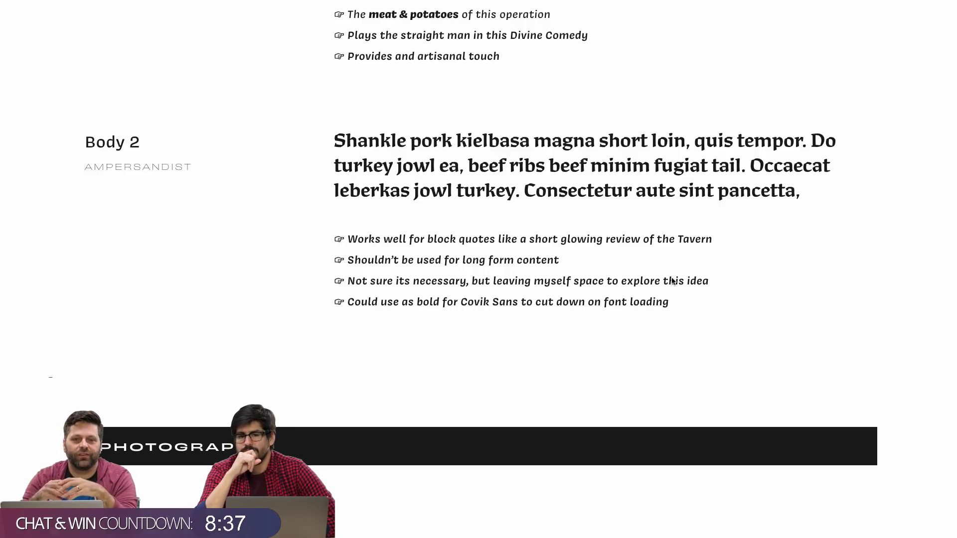
Revisit the header and body samples from Heading 1 through Body 2, and continue to the Restaurant photos in the Photography section.
{"action": "scroll", "coordinate": [618, 264], "scroll_direction": "up", "scroll_amount": 12}
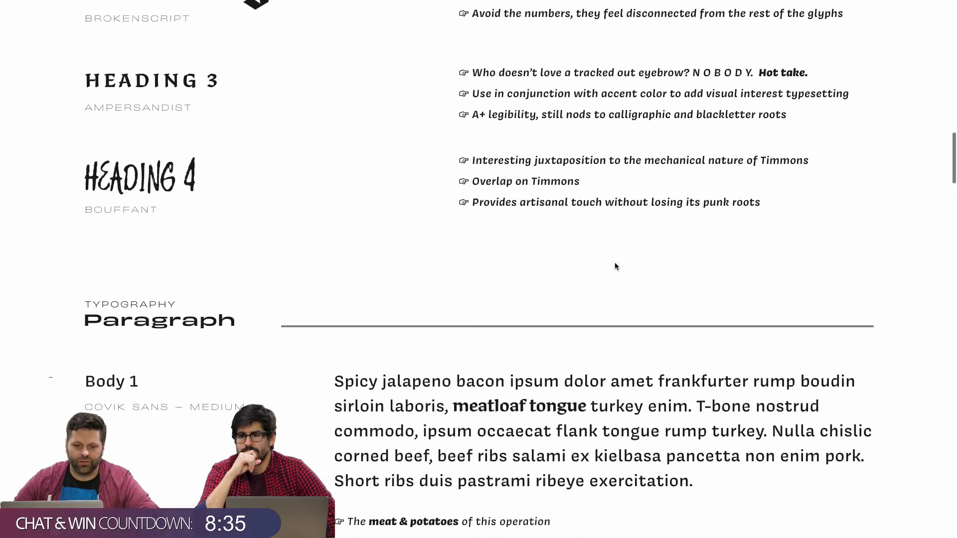
{"action": "scroll", "coordinate": [334, 230], "scroll_direction": "up", "scroll_amount": 1}
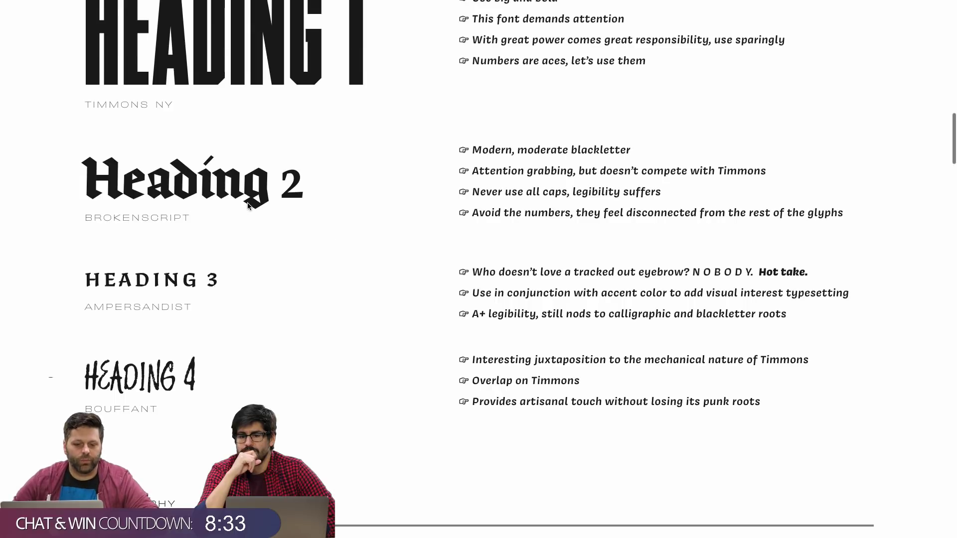
{"action": "scroll", "coordinate": [360, 197], "scroll_direction": "up", "scroll_amount": 5}
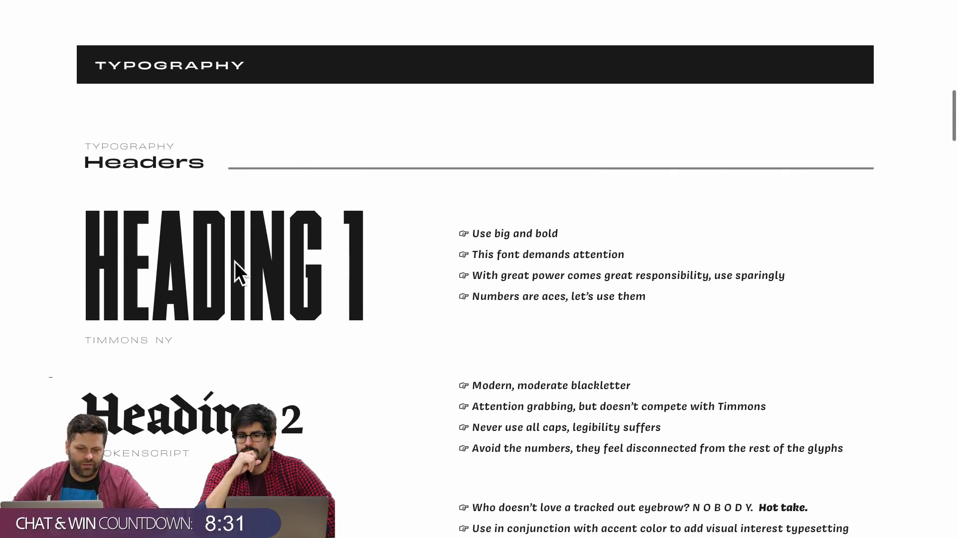
{"action": "scroll", "coordinate": [235, 264], "scroll_direction": "down", "scroll_amount": 12}
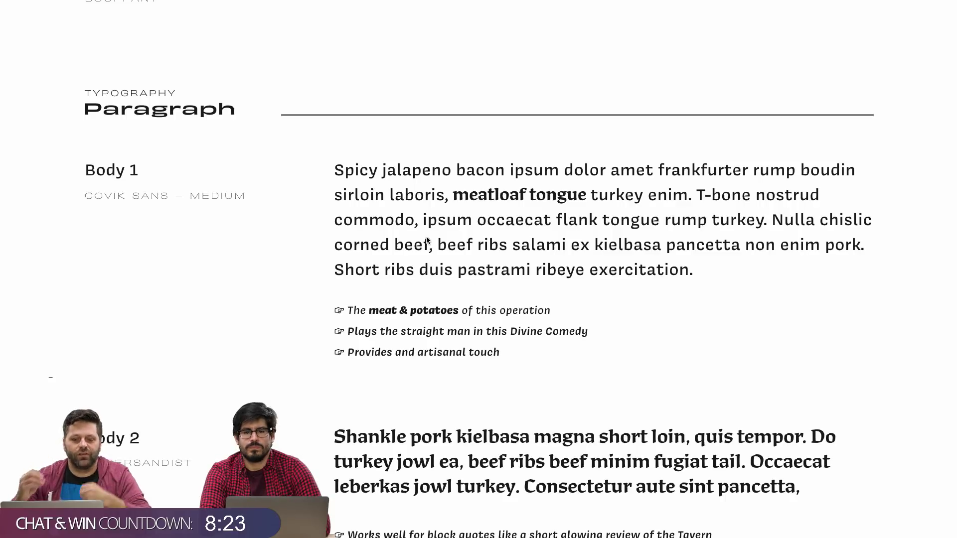
{"action": "scroll", "coordinate": [536, 293], "scroll_direction": "down", "scroll_amount": 2}
{"action": "scroll", "coordinate": [536, 293], "scroll_direction": "down", "scroll_amount": 3}
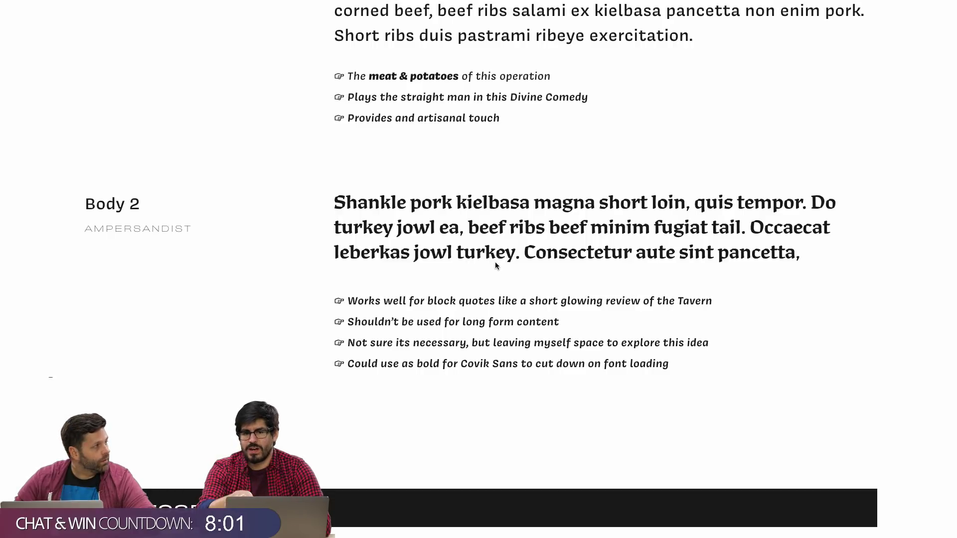
{"action": "scroll", "coordinate": [494, 262], "scroll_direction": "down", "scroll_amount": 1}
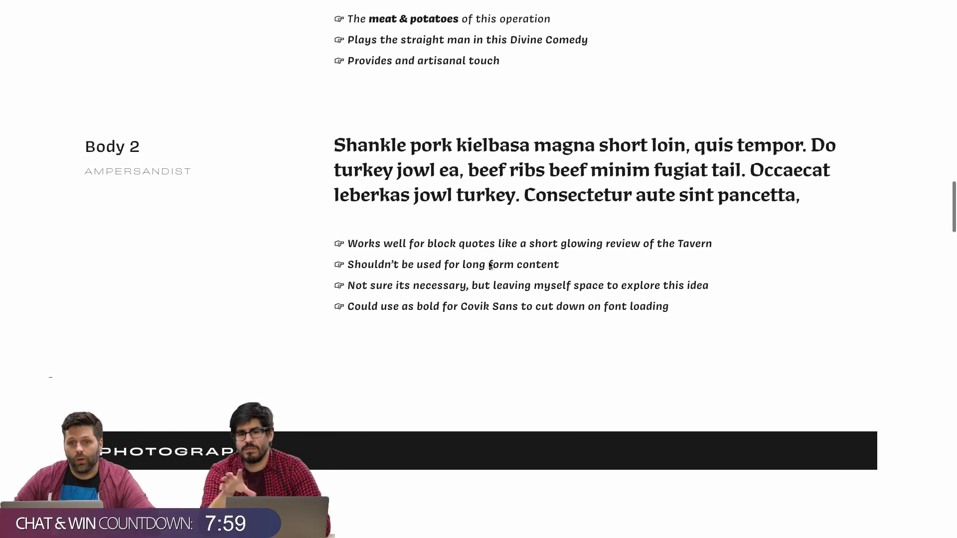
{"action": "scroll", "coordinate": [489, 266], "scroll_direction": "up", "scroll_amount": 1}
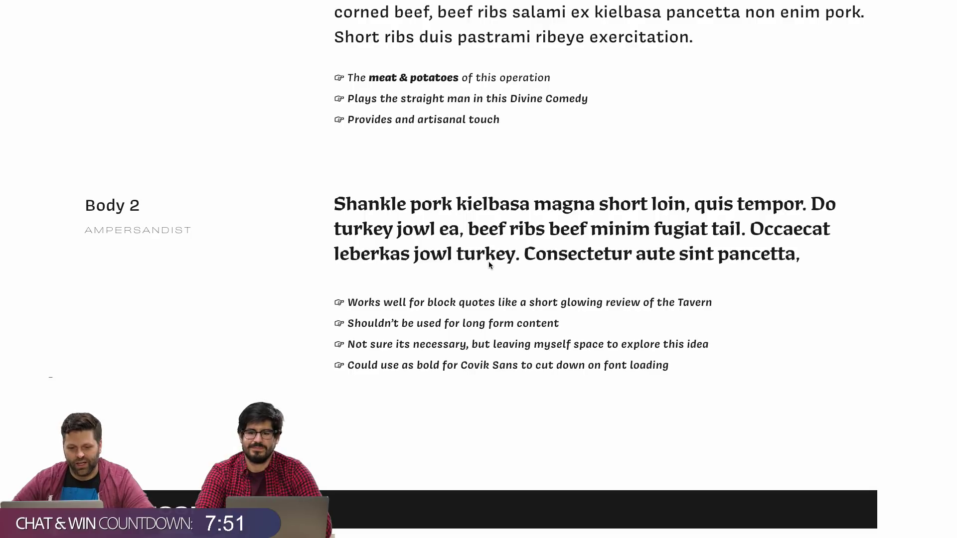
{"action": "scroll", "coordinate": [406, 263], "scroll_direction": "down", "scroll_amount": 6}
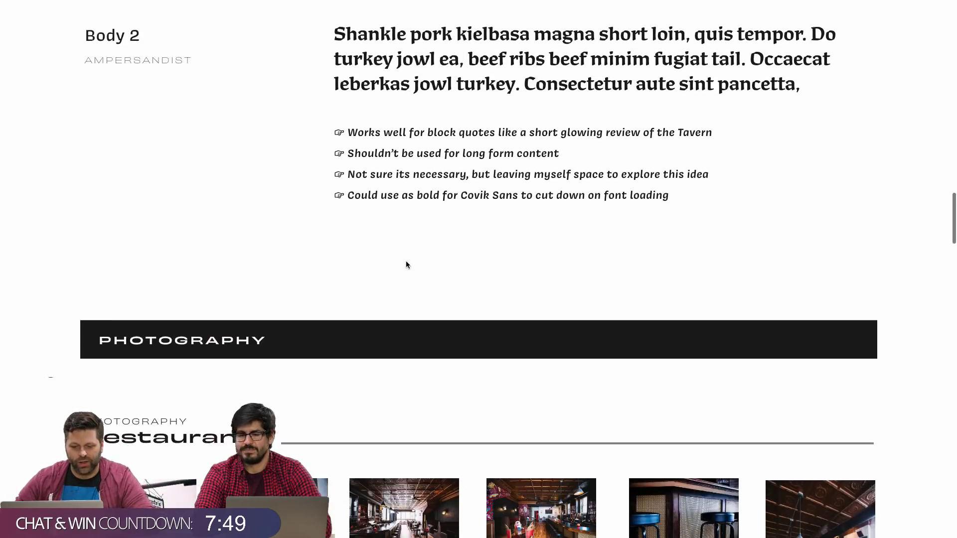
{"action": "scroll", "coordinate": [406, 264], "scroll_direction": "down", "scroll_amount": 2}
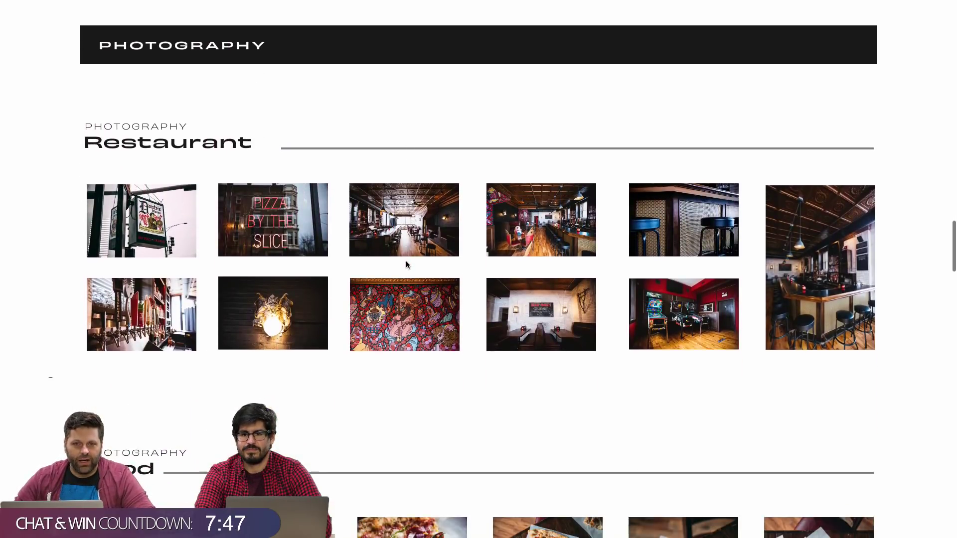
Revisit the Heading 3, Heading 4 and Body 1 samples, and return to the Photography section.
{"action": "scroll", "coordinate": [406, 264], "scroll_direction": "up", "scroll_amount": 12}
{"action": "scroll", "coordinate": [406, 264], "scroll_direction": "up", "scroll_amount": 4}
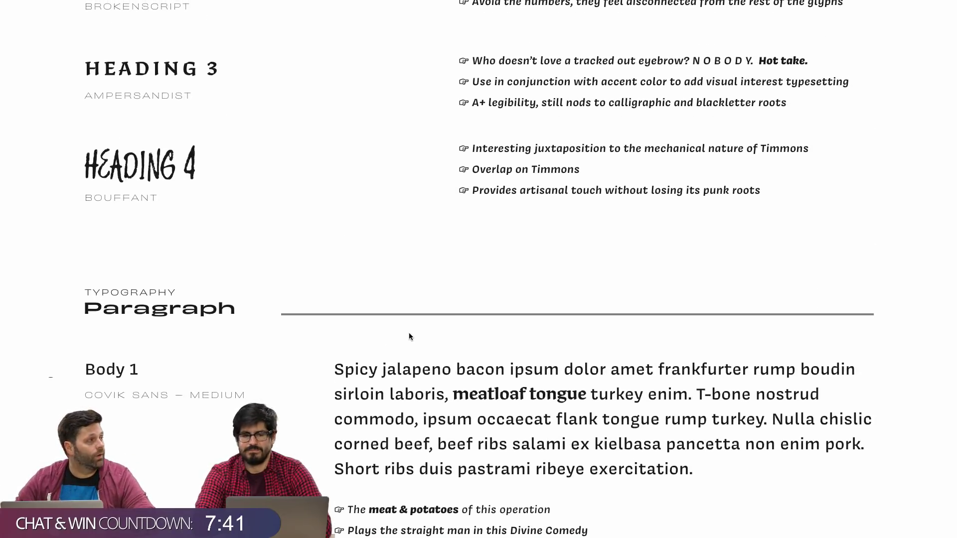
{"action": "scroll", "coordinate": [407, 333], "scroll_direction": "down", "scroll_amount": 6}
{"action": "scroll", "coordinate": [407, 333], "scroll_direction": "down", "scroll_amount": 8}
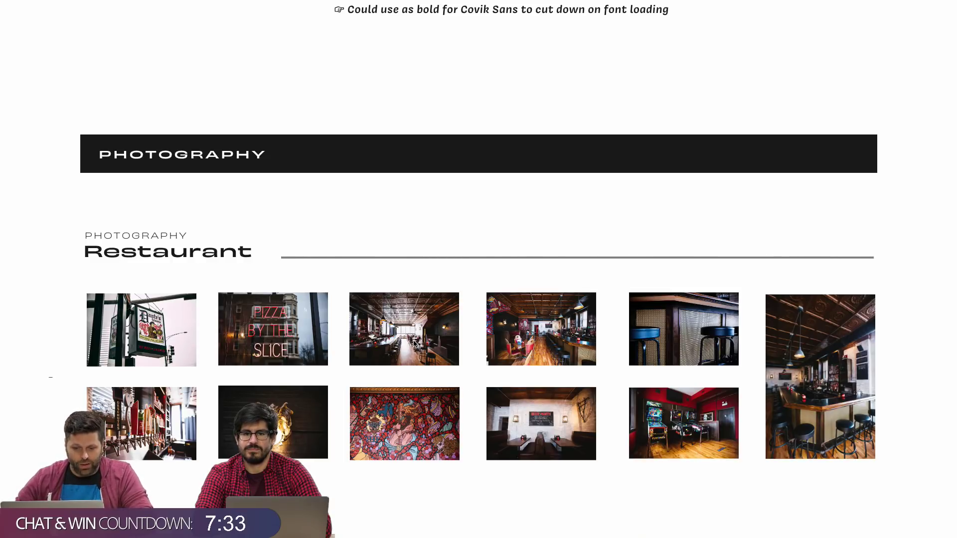
Browse the Restaurant and Food photo grids in the Photography section down to the Elements banner.
{"action": "scroll", "coordinate": [406, 346], "scroll_direction": "down", "scroll_amount": 3}
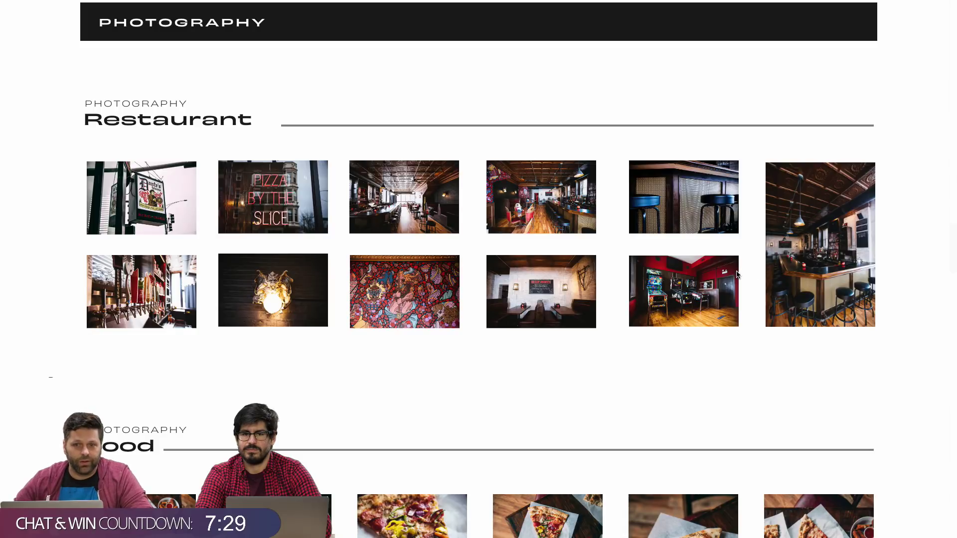
{"action": "scroll", "coordinate": [737, 273], "scroll_direction": "down", "scroll_amount": 3}
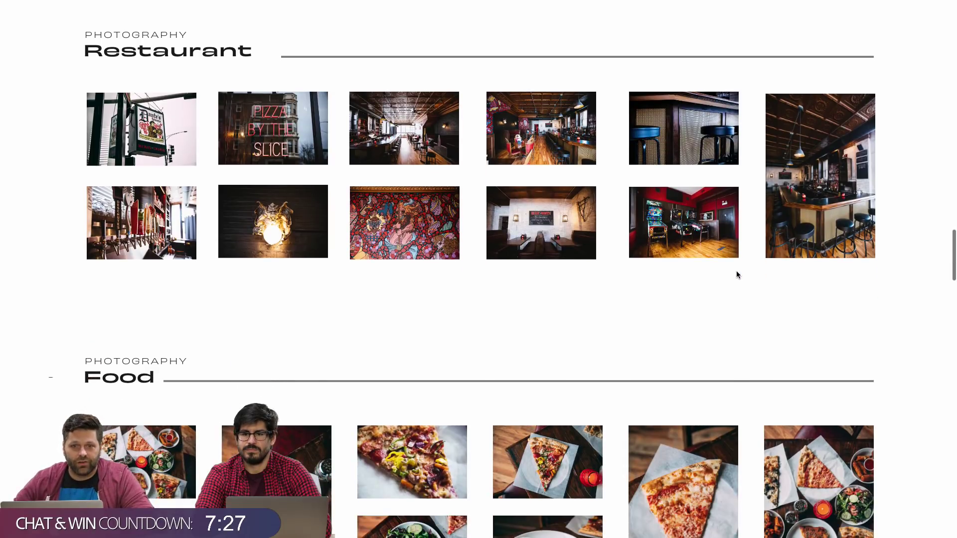
{"action": "scroll", "coordinate": [740, 271], "scroll_direction": "down", "scroll_amount": 3}
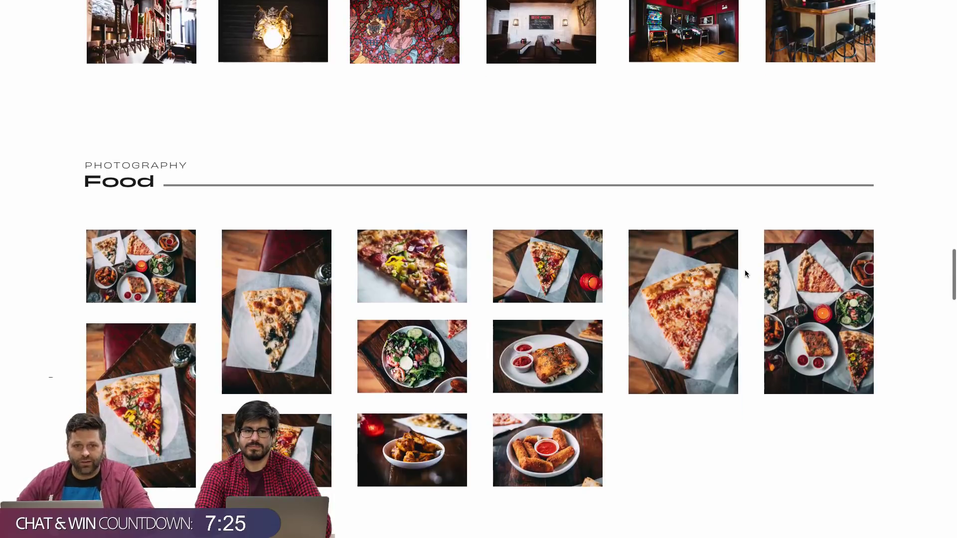
{"action": "scroll", "coordinate": [745, 272], "scroll_direction": "down", "scroll_amount": 2}
{"action": "scroll", "coordinate": [746, 273], "scroll_direction": "up", "scroll_amount": 7}
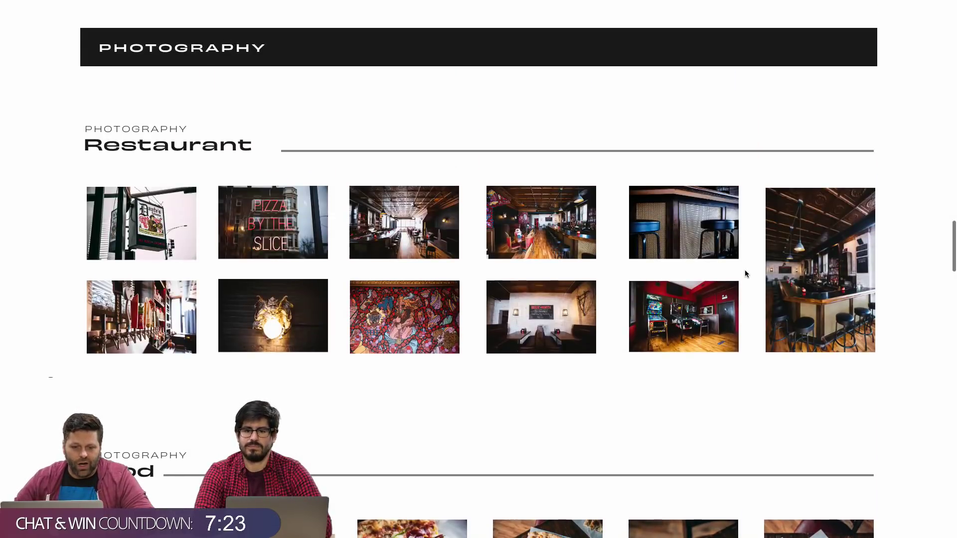
{"action": "scroll", "coordinate": [746, 273], "scroll_direction": "down", "scroll_amount": 6}
{"action": "scroll", "coordinate": [744, 274], "scroll_direction": "down", "scroll_amount": 4}
{"action": "scroll", "coordinate": [744, 274], "scroll_direction": "up", "scroll_amount": 3}
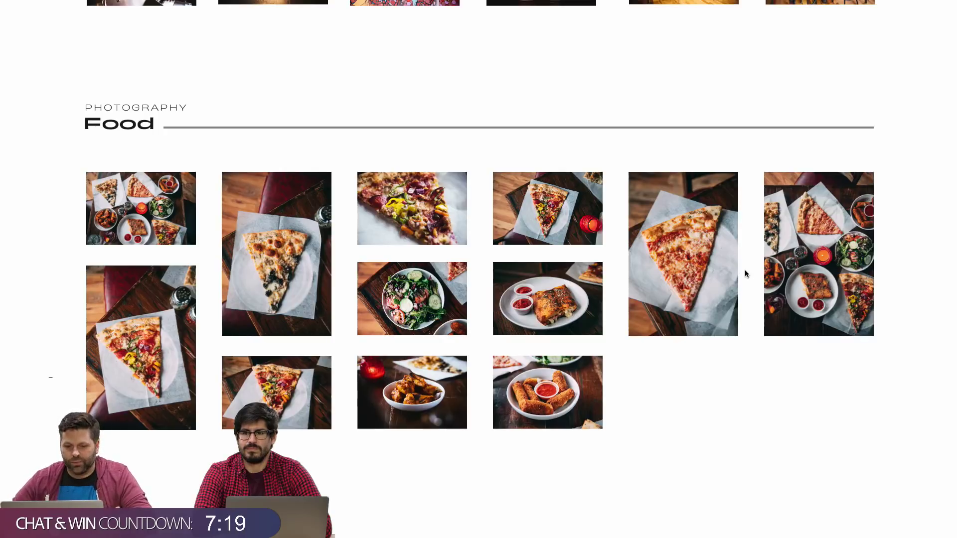
{"action": "scroll", "coordinate": [740, 271], "scroll_direction": "down", "scroll_amount": 6}
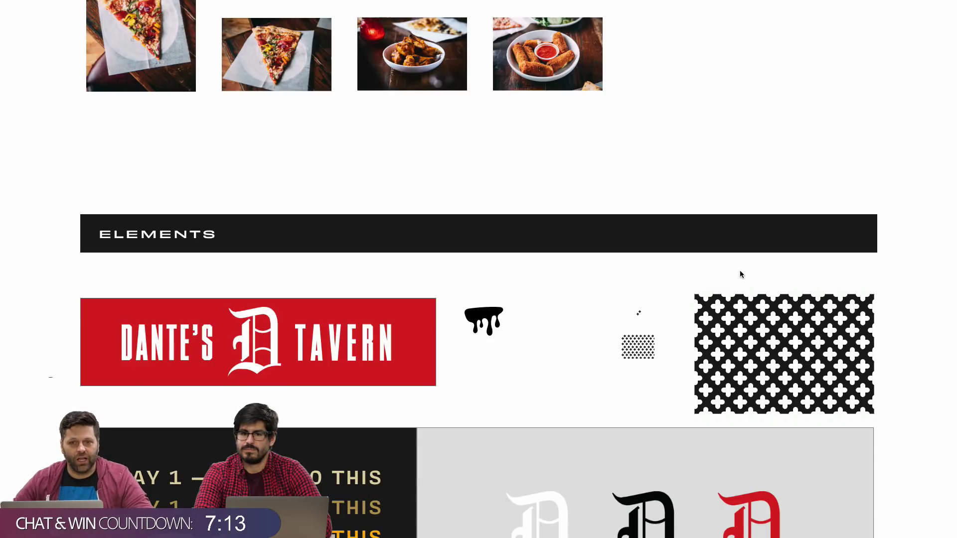
Switch the preview to the Research board and examine the Dante's Inferno Art History and Mind Tangents references.
{"action": "key", "text": "ctrl+Tab"}
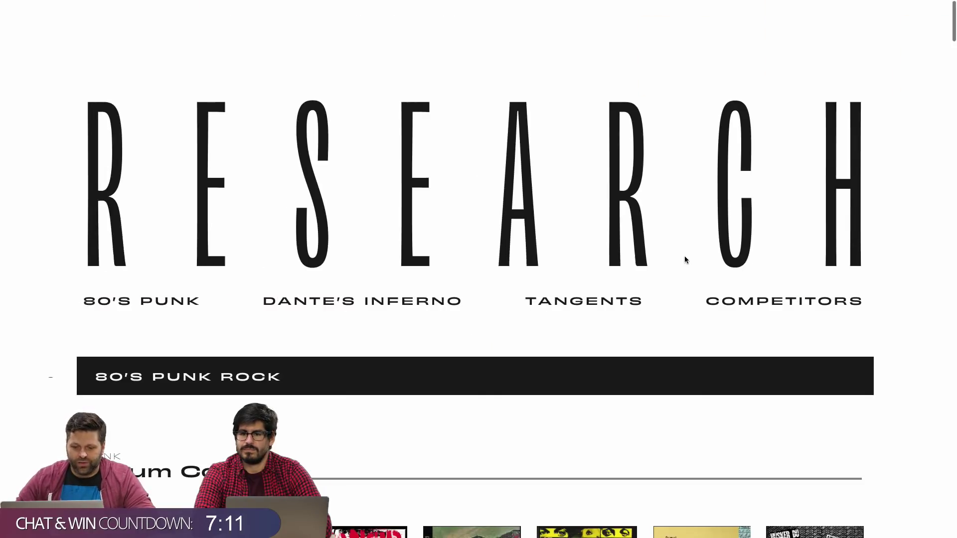
{"action": "scroll", "coordinate": [684, 256], "scroll_direction": "down", "scroll_amount": 6}
{"action": "scroll", "coordinate": [680, 263], "scroll_direction": "down", "scroll_amount": 20}
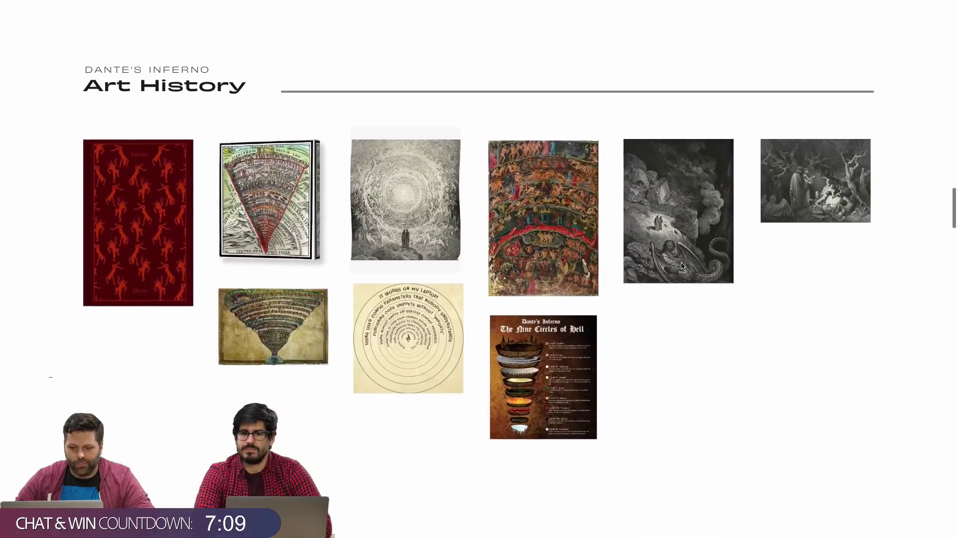
{"action": "scroll", "coordinate": [681, 266], "scroll_direction": "down", "scroll_amount": 2}
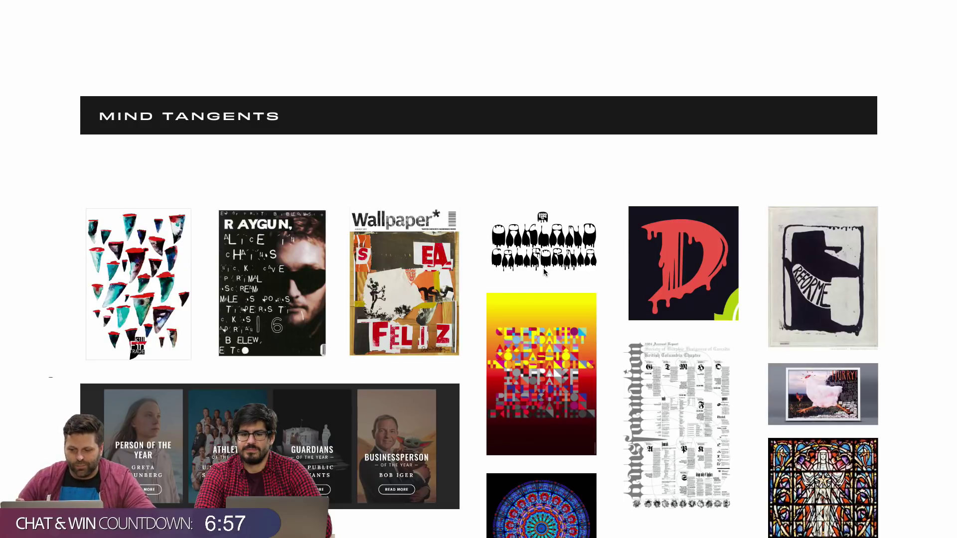
{"action": "scroll", "coordinate": [649, 282], "scroll_direction": "down", "scroll_amount": 2}
{"action": "scroll", "coordinate": [649, 282], "scroll_direction": "down", "scroll_amount": 2}
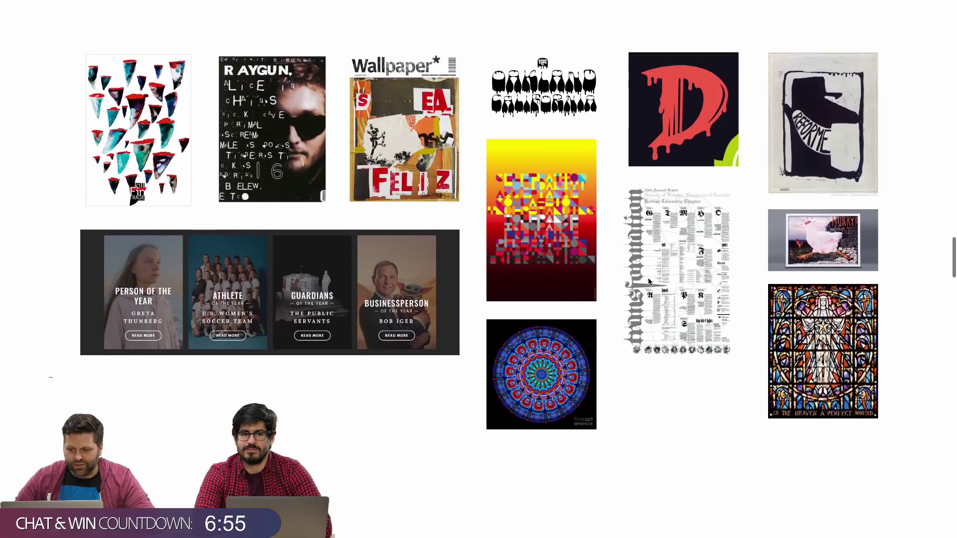
{"action": "scroll", "coordinate": [649, 282], "scroll_direction": "up", "scroll_amount": 5}
{"action": "scroll", "coordinate": [649, 282], "scroll_direction": "up", "scroll_amount": 15}
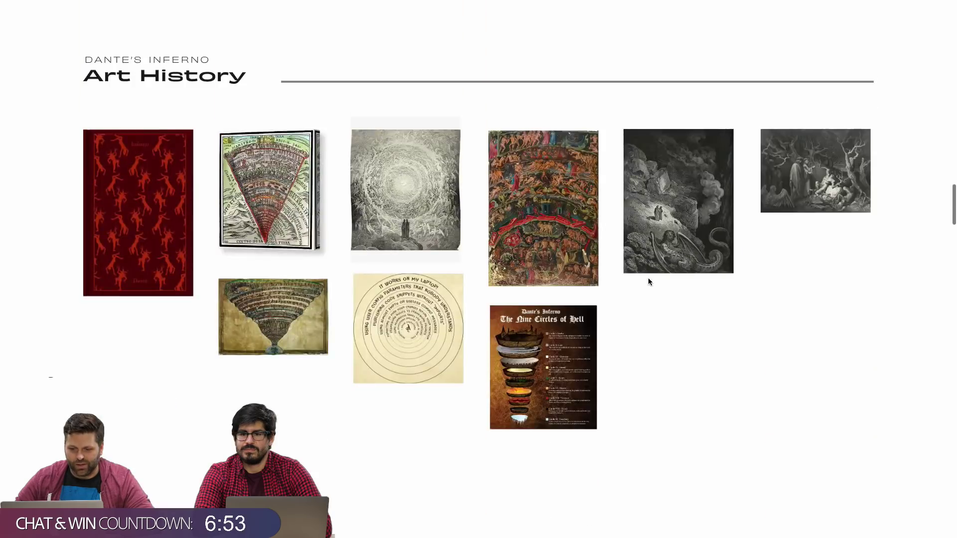
Return to the style guide and review its Restaurant and Food photos from the Colors section through to Elements.
{"action": "scroll", "coordinate": [649, 282], "scroll_direction": "down", "scroll_amount": 20}
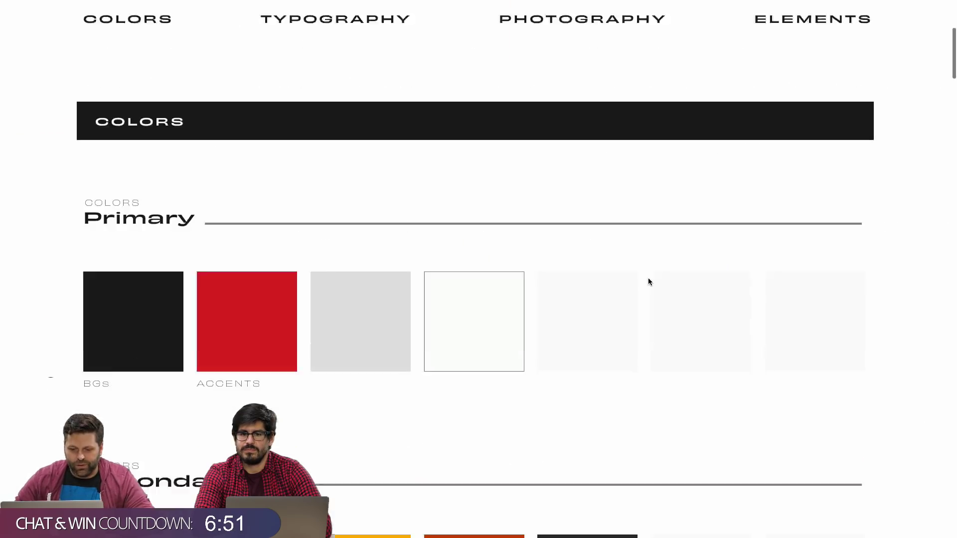
{"action": "scroll", "coordinate": [649, 282], "scroll_direction": "up", "scroll_amount": 12}
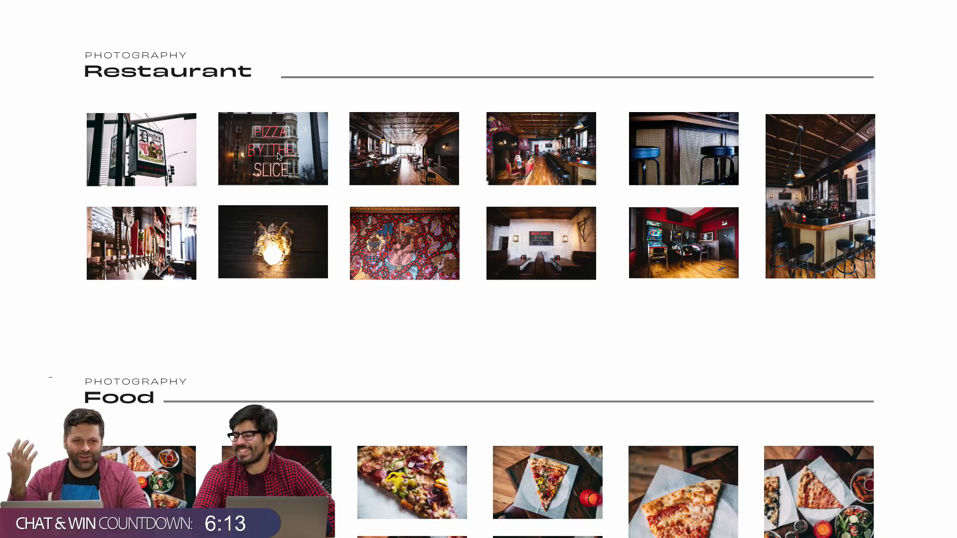
{"action": "scroll", "coordinate": [453, 85], "scroll_direction": "down", "scroll_amount": 4}
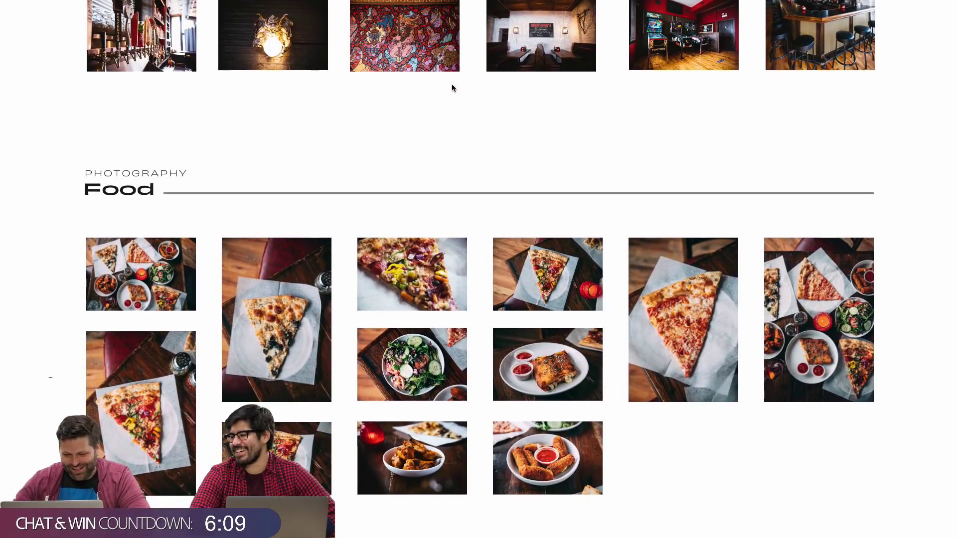
{"action": "scroll", "coordinate": [452, 86], "scroll_direction": "down", "scroll_amount": 2}
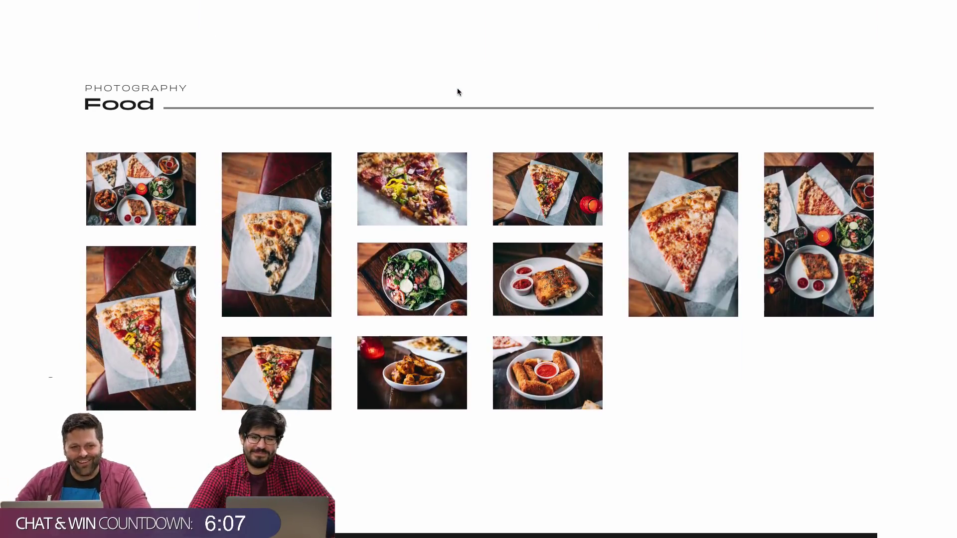
{"action": "scroll", "coordinate": [456, 89], "scroll_direction": "down", "scroll_amount": 7}
{"action": "scroll", "coordinate": [456, 96], "scroll_direction": "down", "scroll_amount": 2}
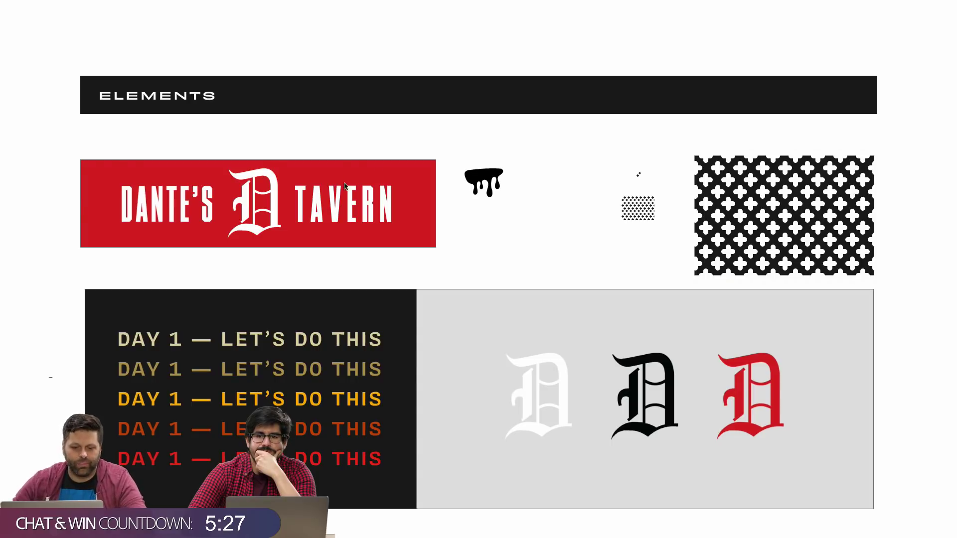
Examine the logo banner, cross pattern, Day 1 text colors and D monograms in Elements, and compare them with the photos.
{"action": "scroll", "coordinate": [425, 394], "scroll_direction": "down", "scroll_amount": 2}
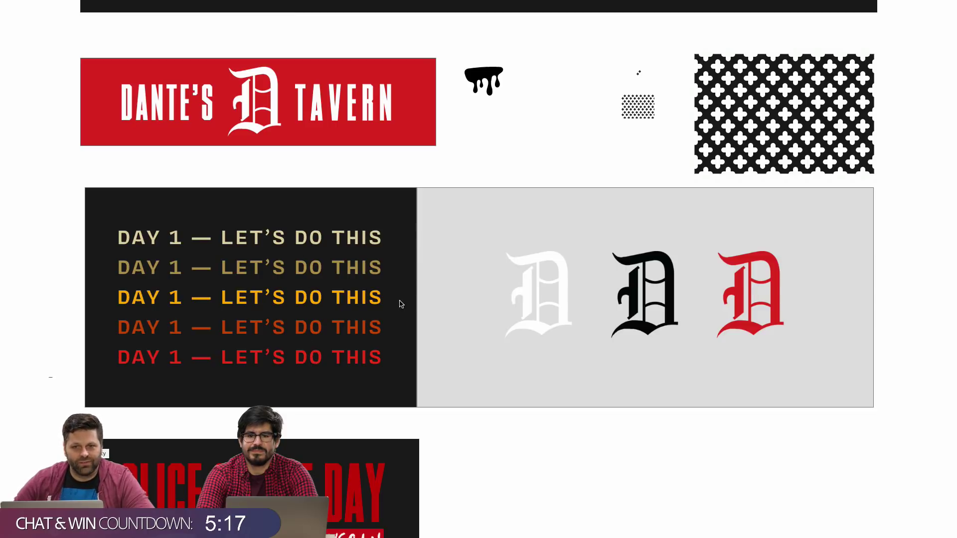
{"action": "scroll", "coordinate": [399, 304], "scroll_direction": "down", "scroll_amount": 1}
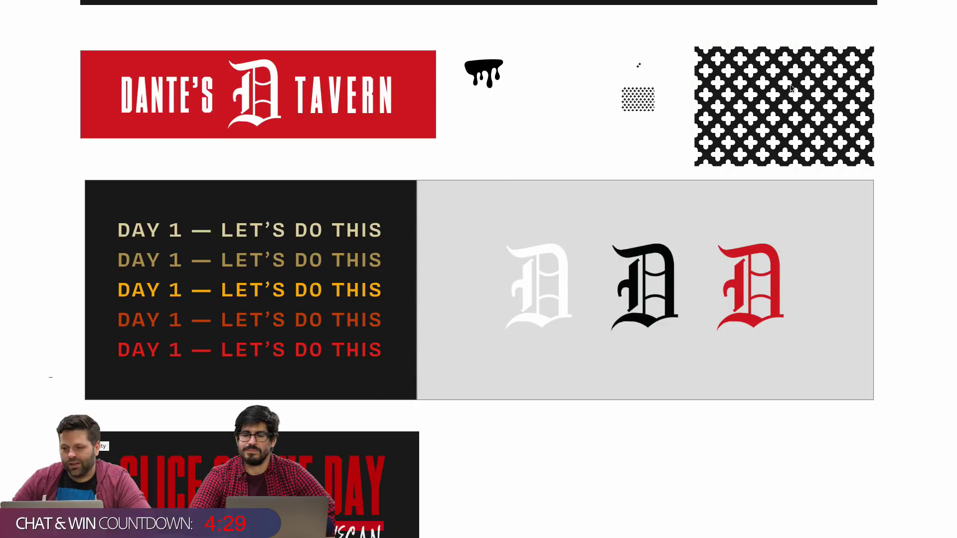
{"action": "scroll", "coordinate": [787, 87], "scroll_direction": "up", "scroll_amount": 15}
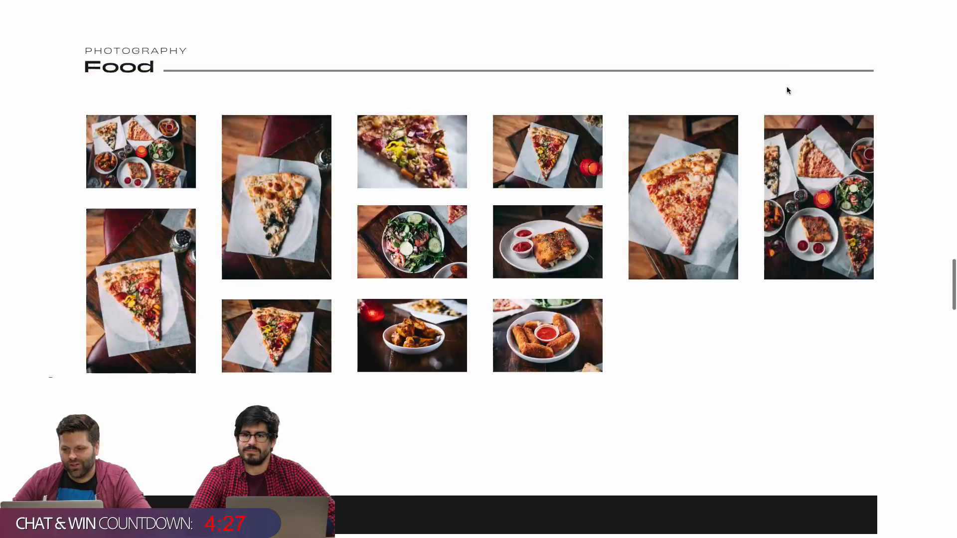
{"action": "scroll", "coordinate": [688, 70], "scroll_direction": "up", "scroll_amount": 2}
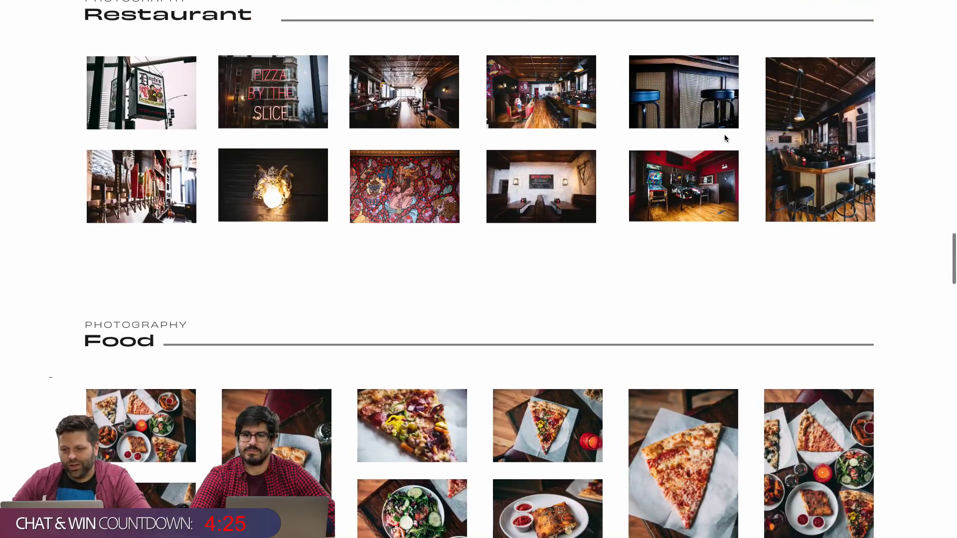
{"action": "scroll", "coordinate": [724, 136], "scroll_direction": "down", "scroll_amount": 5}
{"action": "scroll", "coordinate": [724, 143], "scroll_direction": "down", "scroll_amount": 8}
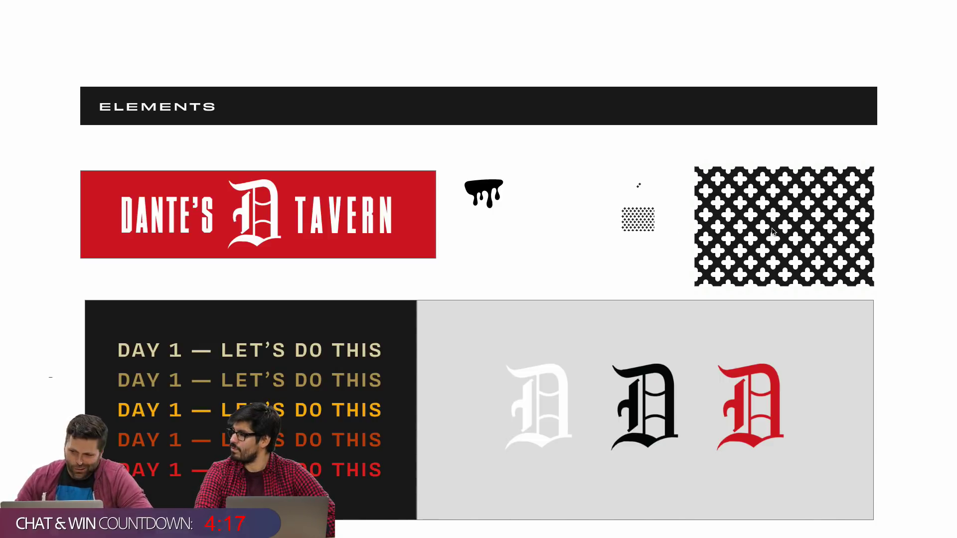
Examine the Slice of the Day menu sample below the D monograms in the Elements section.
{"action": "scroll", "coordinate": [770, 257], "scroll_direction": "down", "scroll_amount": 4}
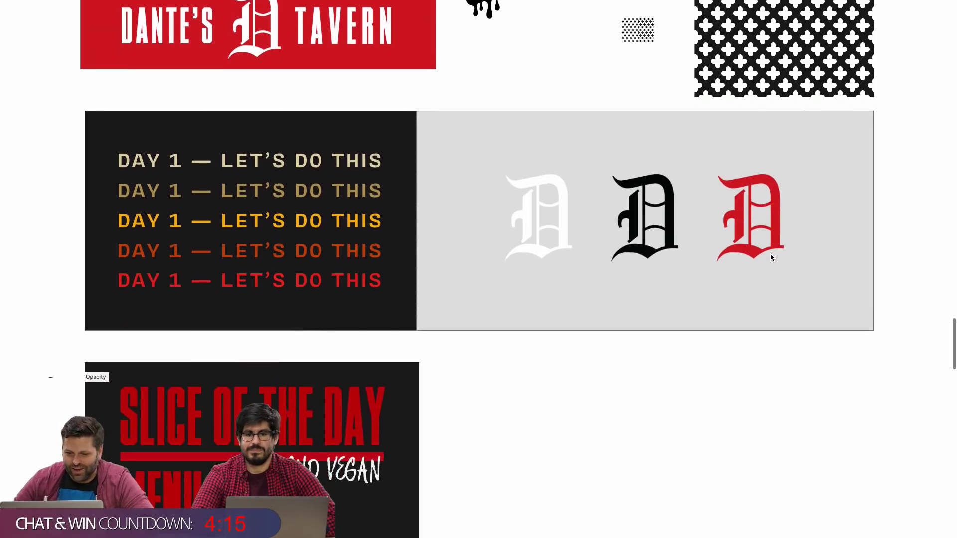
{"action": "scroll", "coordinate": [769, 257], "scroll_direction": "down", "scroll_amount": 2}
{"action": "scroll", "coordinate": [770, 257], "scroll_direction": "down", "scroll_amount": 2}
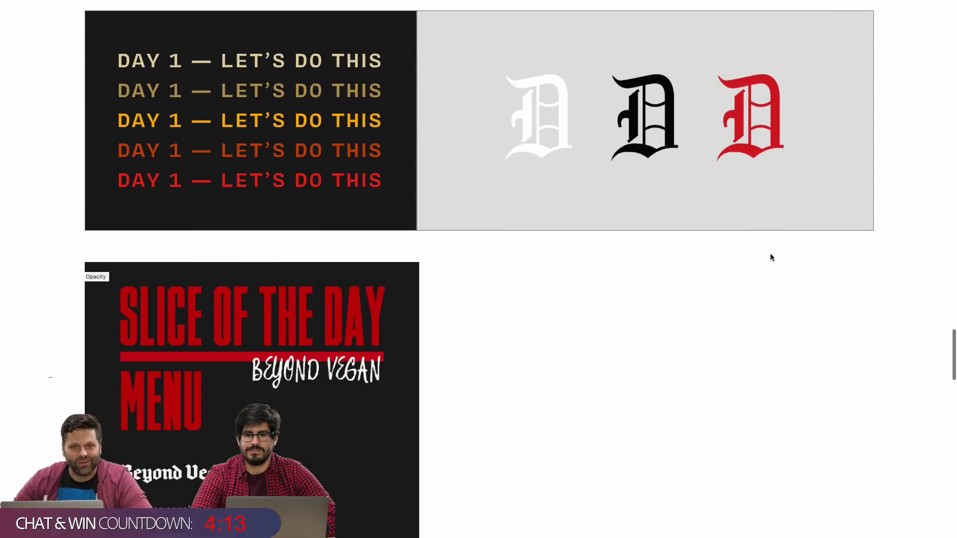
{"action": "scroll", "coordinate": [770, 257], "scroll_direction": "down", "scroll_amount": 2}
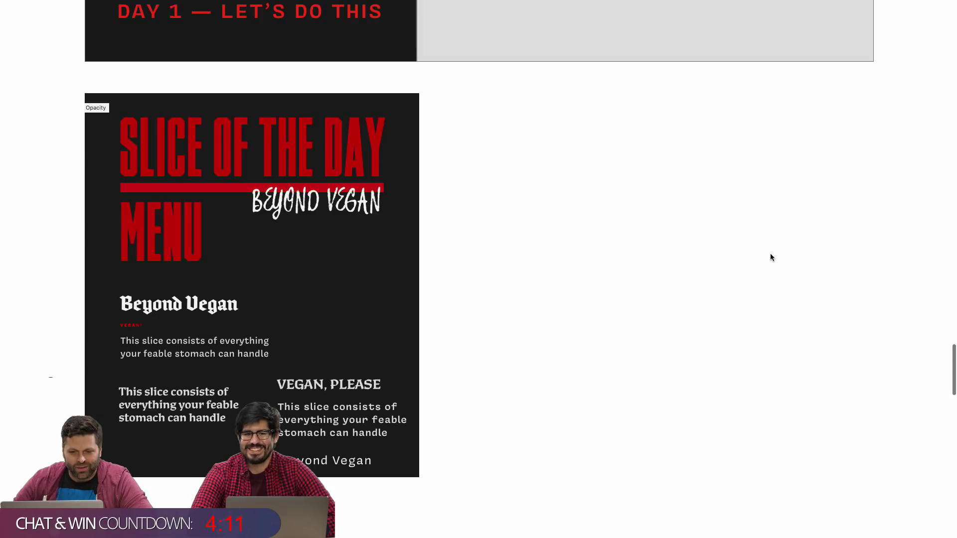
{"action": "scroll", "coordinate": [770, 257], "scroll_direction": "up", "scroll_amount": 2}
{"action": "scroll", "coordinate": [770, 257], "scroll_direction": "down", "scroll_amount": 2}
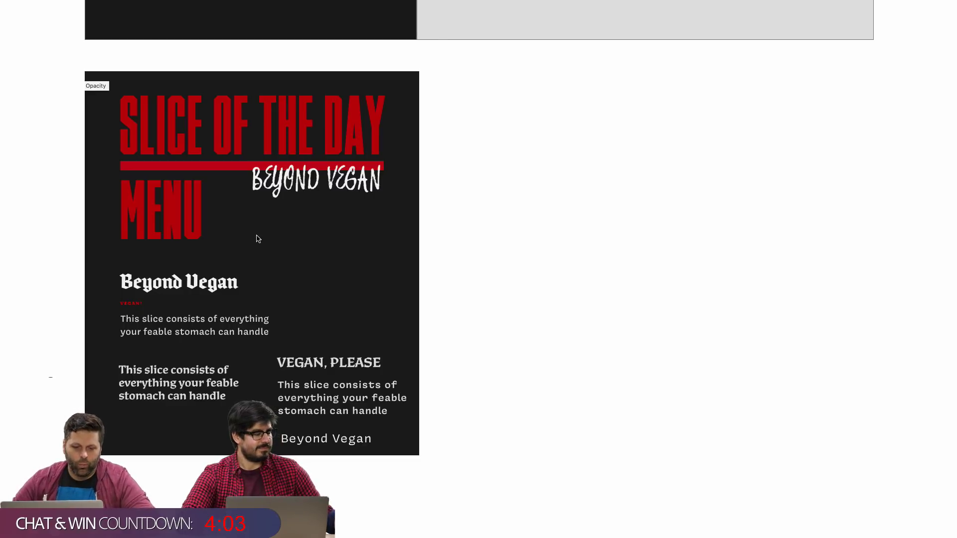
Compare the Slice of the Day menu sample's type with the Heading 1 to 4 and Body 1 and 2 samples.
{"action": "scroll", "coordinate": [237, 297], "scroll_direction": "up", "scroll_amount": 20}
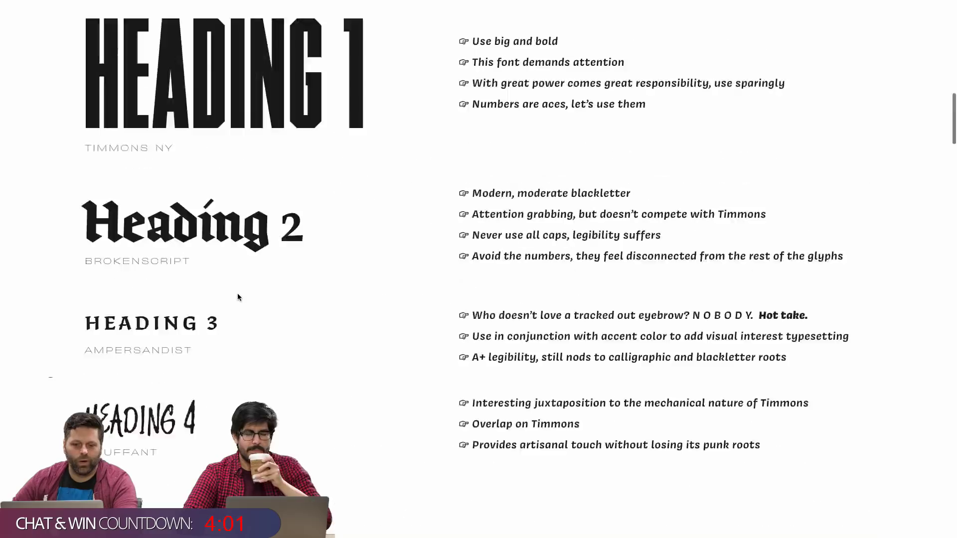
{"action": "scroll", "coordinate": [237, 297], "scroll_direction": "up", "scroll_amount": 10}
{"action": "scroll", "coordinate": [237, 297], "scroll_direction": "down", "scroll_amount": 9}
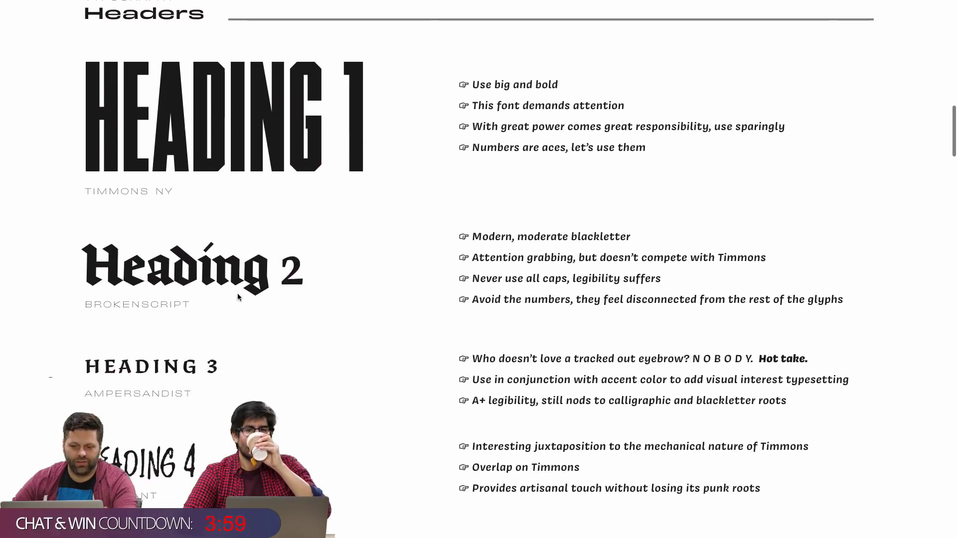
{"action": "scroll", "coordinate": [238, 294], "scroll_direction": "down", "scroll_amount": 1}
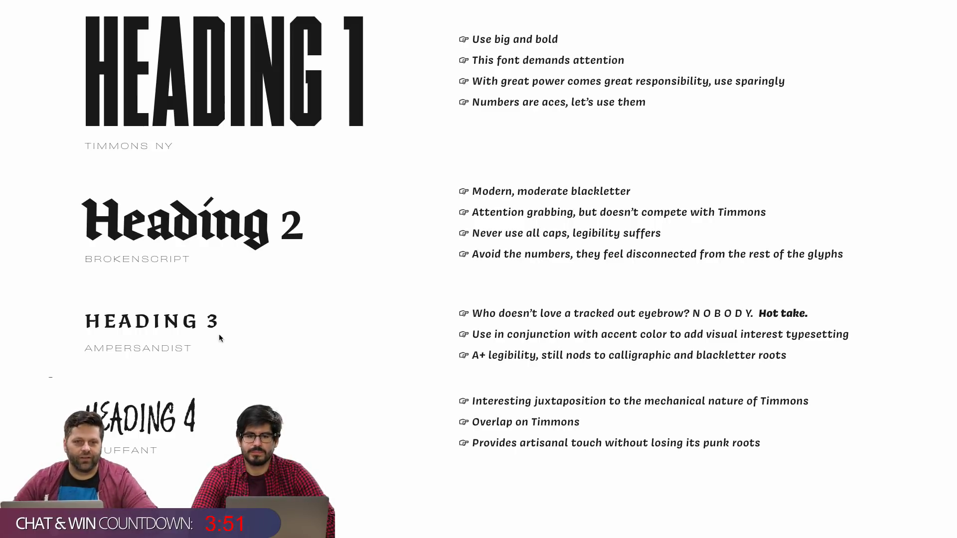
{"action": "scroll", "coordinate": [290, 325], "scroll_direction": "down", "scroll_amount": 5}
{"action": "scroll", "coordinate": [291, 326], "scroll_direction": "down", "scroll_amount": 20}
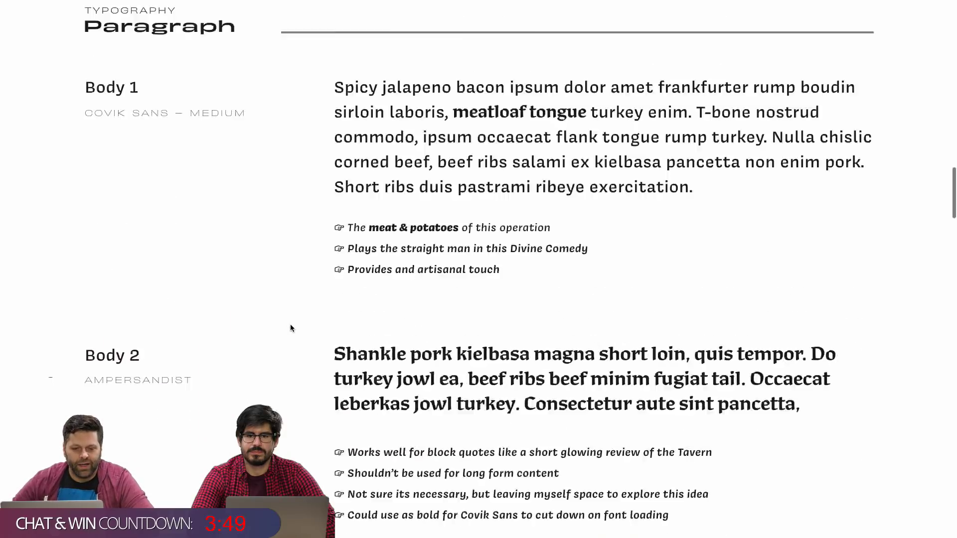
{"action": "scroll", "coordinate": [292, 328], "scroll_direction": "down", "scroll_amount": 20}
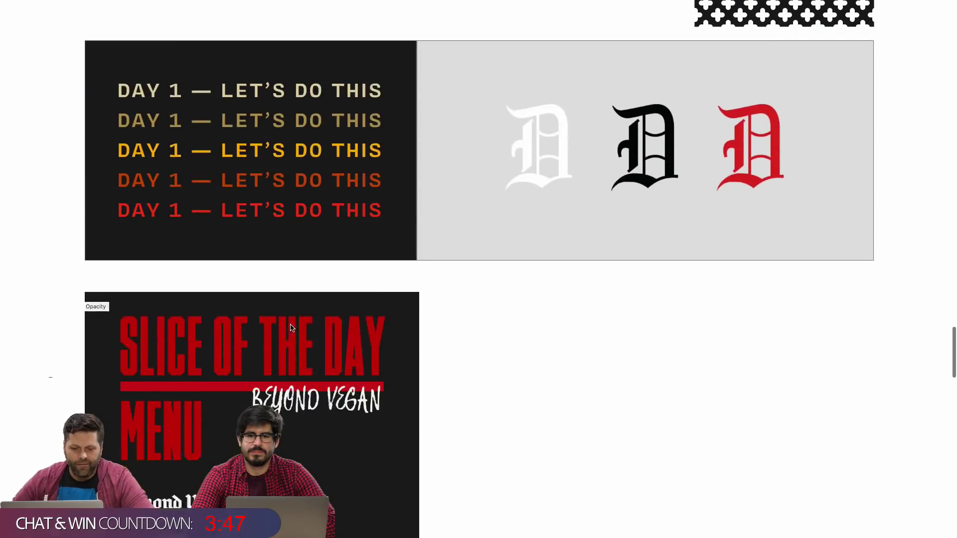
{"action": "scroll", "coordinate": [292, 328], "scroll_direction": "up", "scroll_amount": 4}
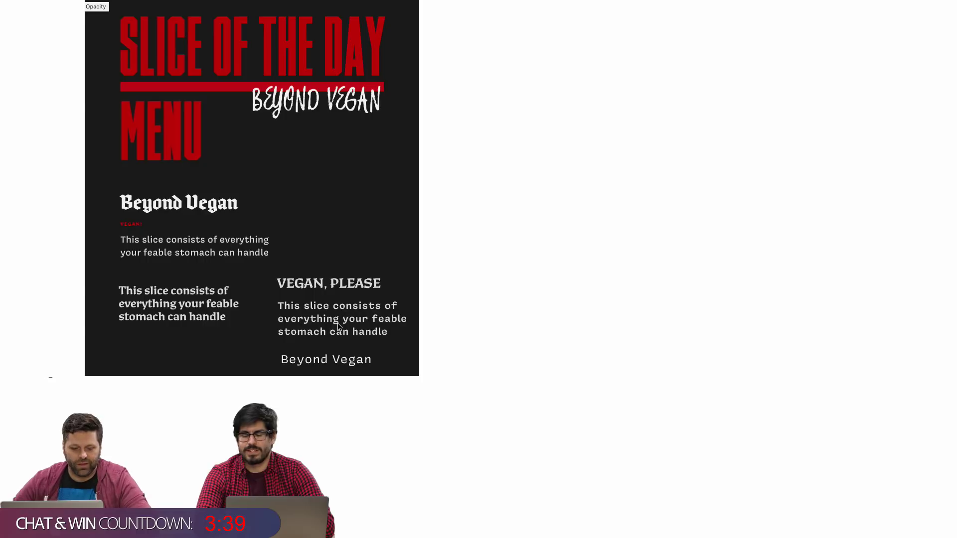
Exit the full-screen preview and close the preview window to return to the design artboards.
{"action": "key", "text": "Escape"}
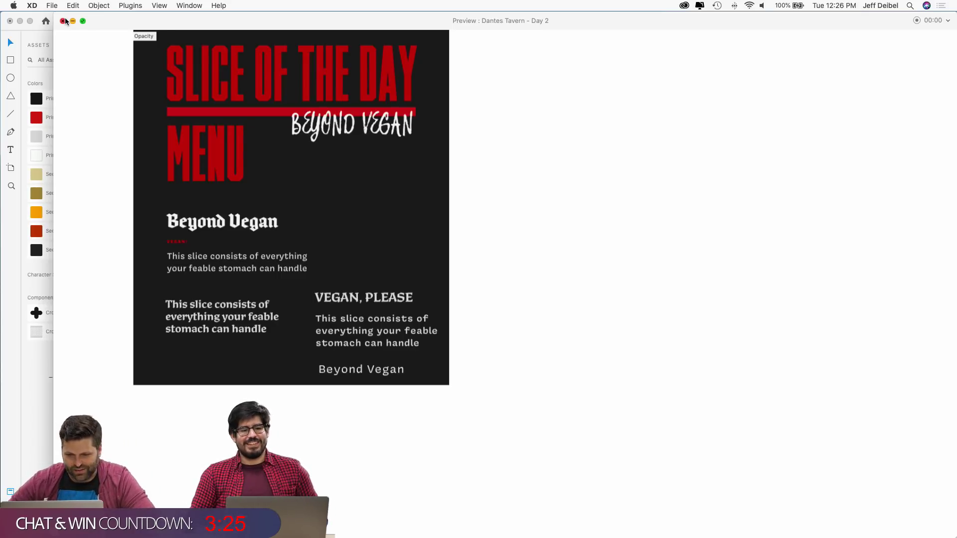
{"action": "left_click", "coordinate": [64, 21]}
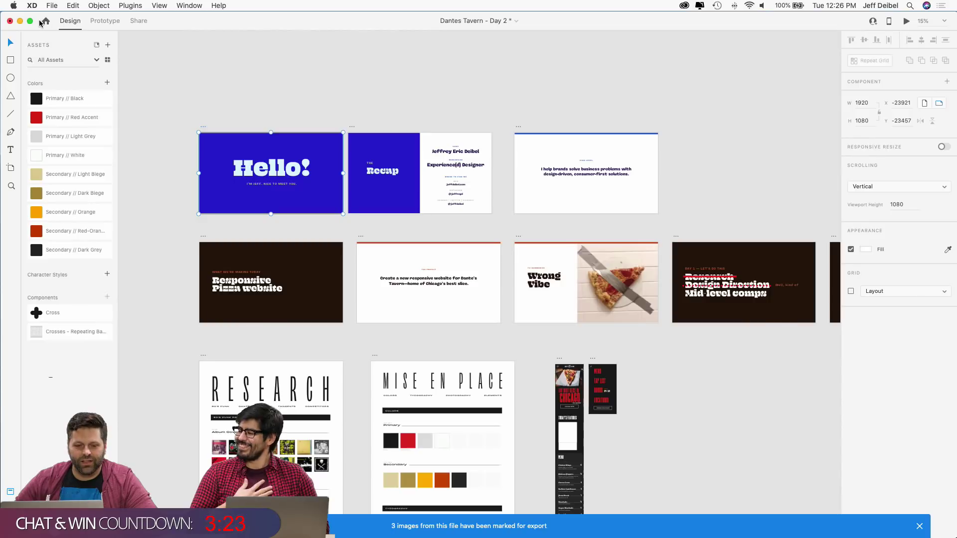
Examine the two iPhone 6/7/8 artboards beside the style guide, showing the mobile home page and the navigation menu.
{"action": "scroll", "coordinate": [534, 217], "scroll_direction": "down", "scroll_amount": 5}
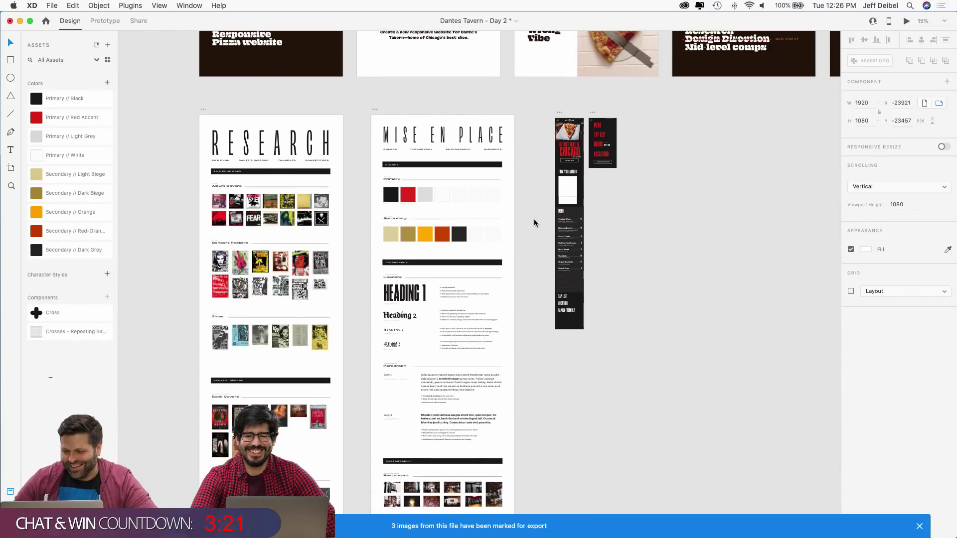
{"action": "scroll", "coordinate": [533, 220], "scroll_direction": "right", "scroll_amount": 3}
{"action": "scroll", "coordinate": [534, 220], "scroll_direction": "up", "scroll_amount": 5}
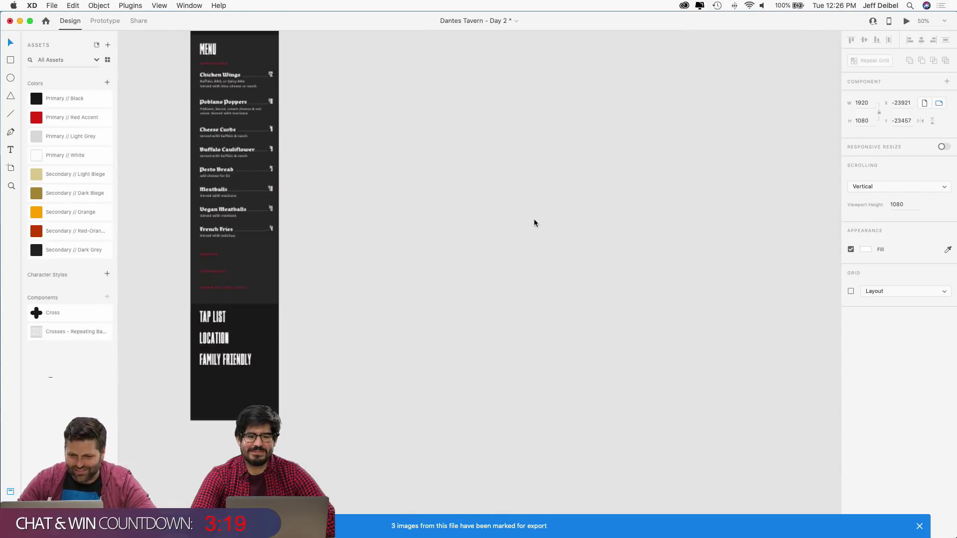
{"action": "left_click_drag", "start_coordinate": [467, 173], "coordinate": [587, 360]}
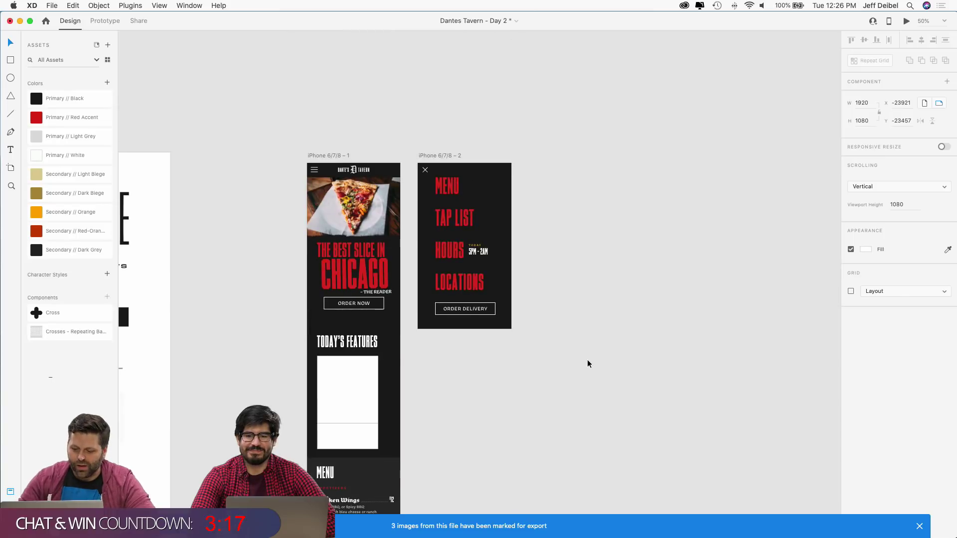
{"action": "key", "text": "super+1"}
{"action": "left_click_drag", "start_coordinate": [421, 235], "coordinate": [555, 330]}
{"action": "left_click", "coordinate": [559, 337]}
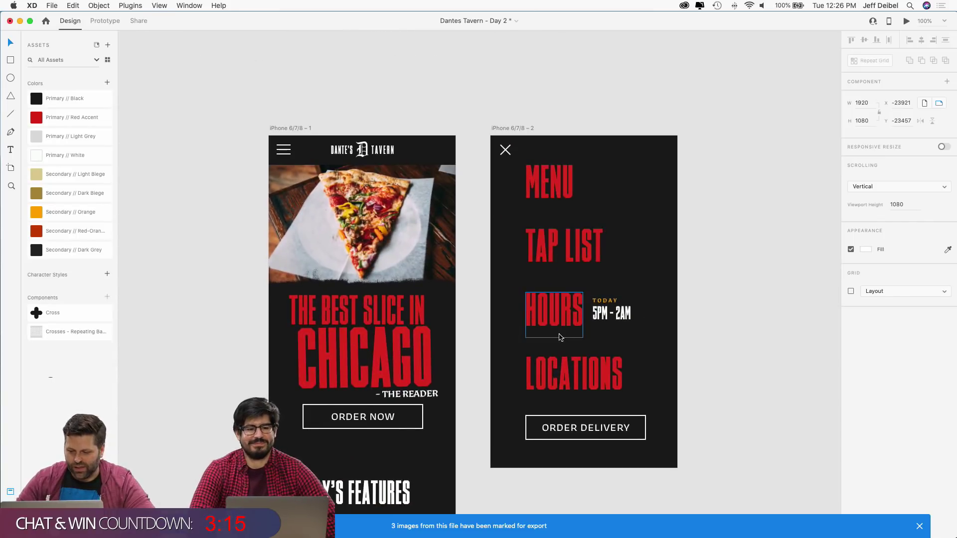
Magnify the pizza hero photo on the iPhone 6/7/8 – 1 artboard to 300% and make the window full screen.
{"action": "key", "text": "super+equal"}
{"action": "left_click_drag", "start_coordinate": [448, 184], "coordinate": [640, 301]}
{"action": "key", "text": "super+equal"}
{"action": "key", "text": "super+equal"}
{"action": "left_click", "coordinate": [30, 24]}
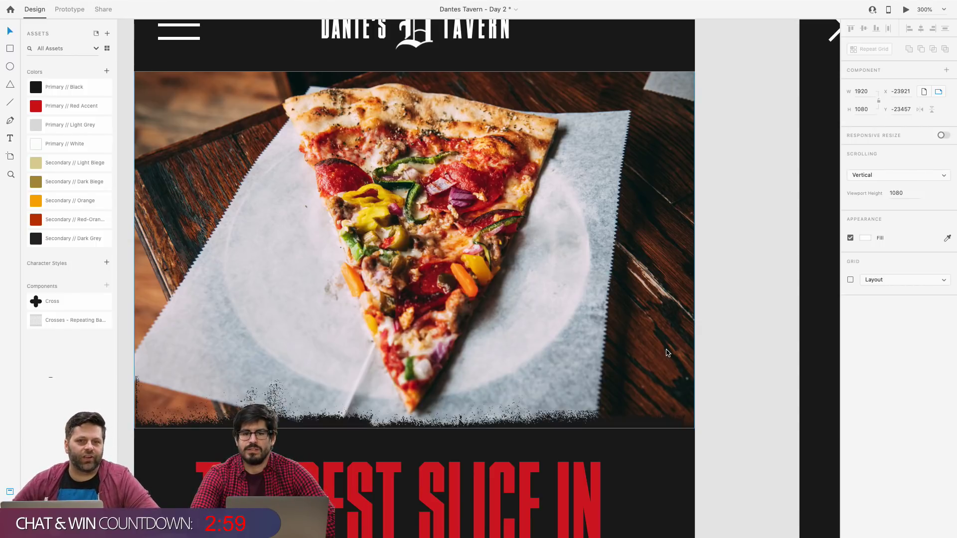
Examine the Dante's Tavern logo header and the pizza hero photo on the iPhone 6/7/8 – 1 artboard.
{"action": "scroll", "coordinate": [665, 353], "scroll_direction": "up", "scroll_amount": 2}
{"action": "scroll", "coordinate": [665, 353], "scroll_direction": "left", "scroll_amount": 2}
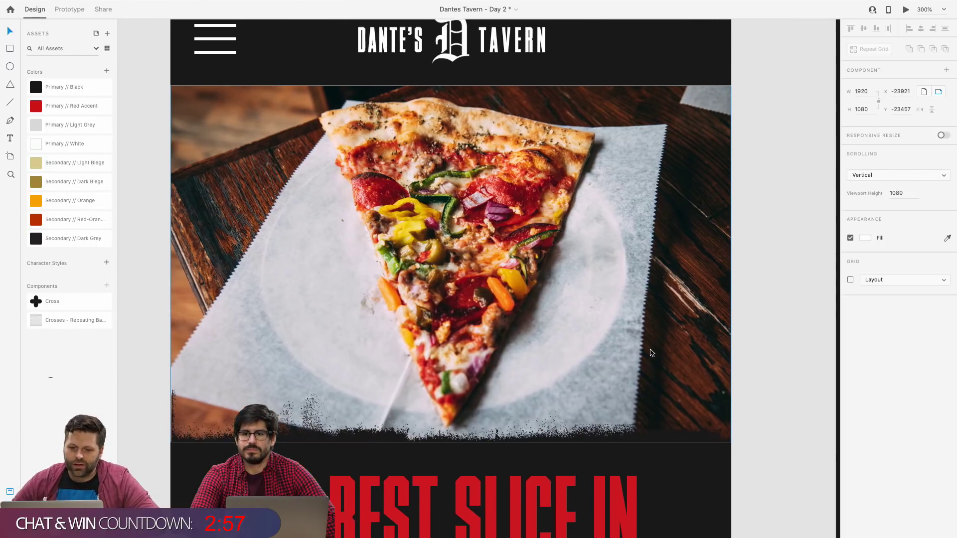
{"action": "scroll", "coordinate": [651, 352], "scroll_direction": "left", "scroll_amount": 1}
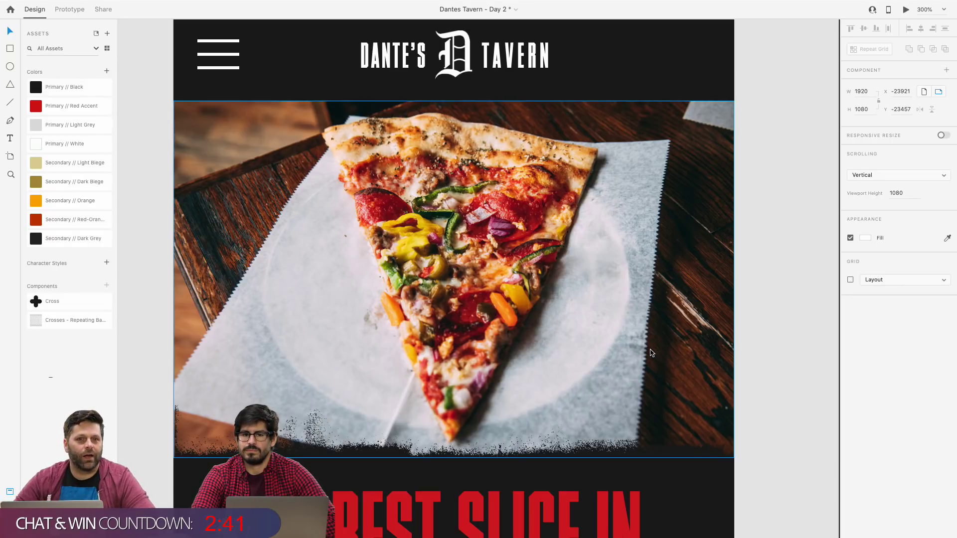
{"action": "scroll", "coordinate": [658, 338], "scroll_direction": "up", "scroll_amount": 2}
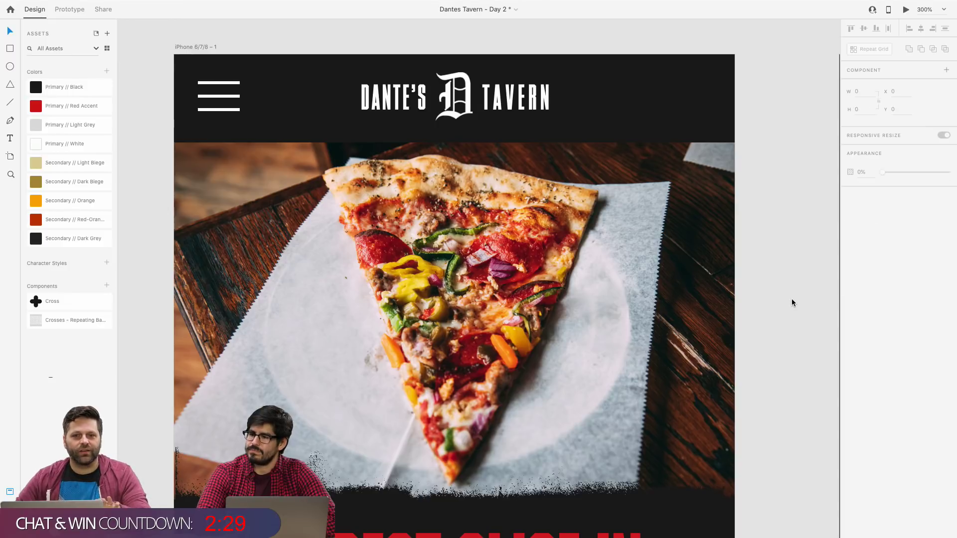
{"action": "left_click", "coordinate": [496, 270]}
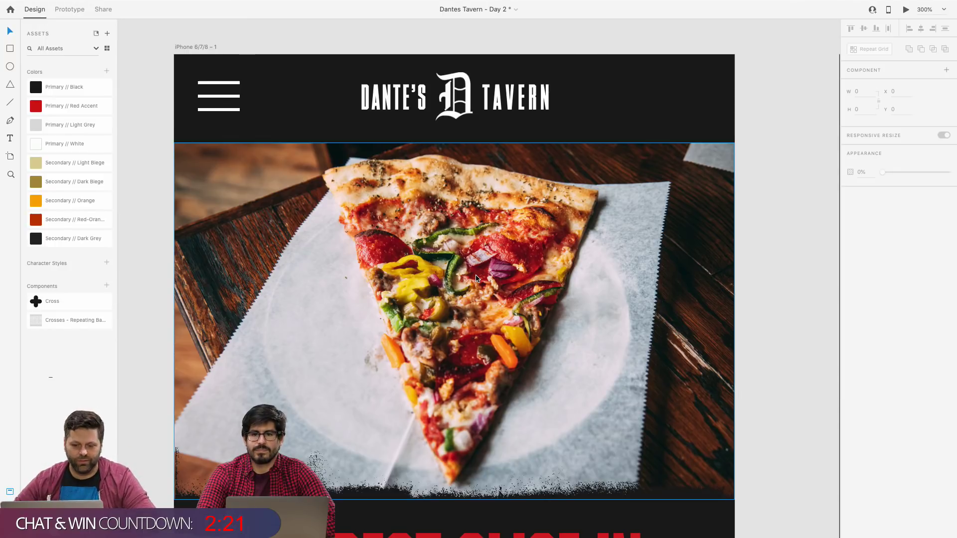
Inspect the rough-edge overlay at the base of the pizza photo and the photo itself, leaving nothing selected.
{"action": "scroll", "coordinate": [498, 317], "scroll_direction": "down", "scroll_amount": 4}
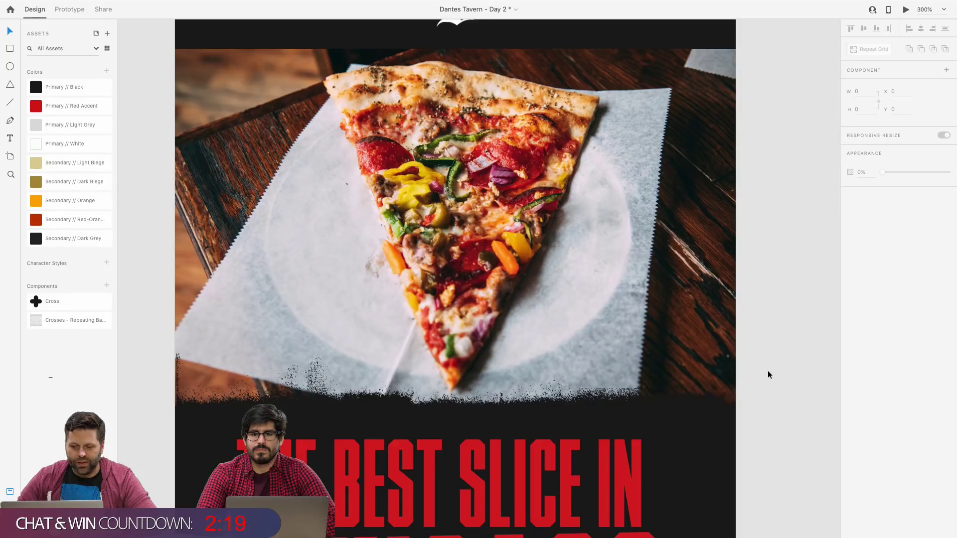
{"action": "scroll", "coordinate": [769, 374], "scroll_direction": "down", "scroll_amount": 1}
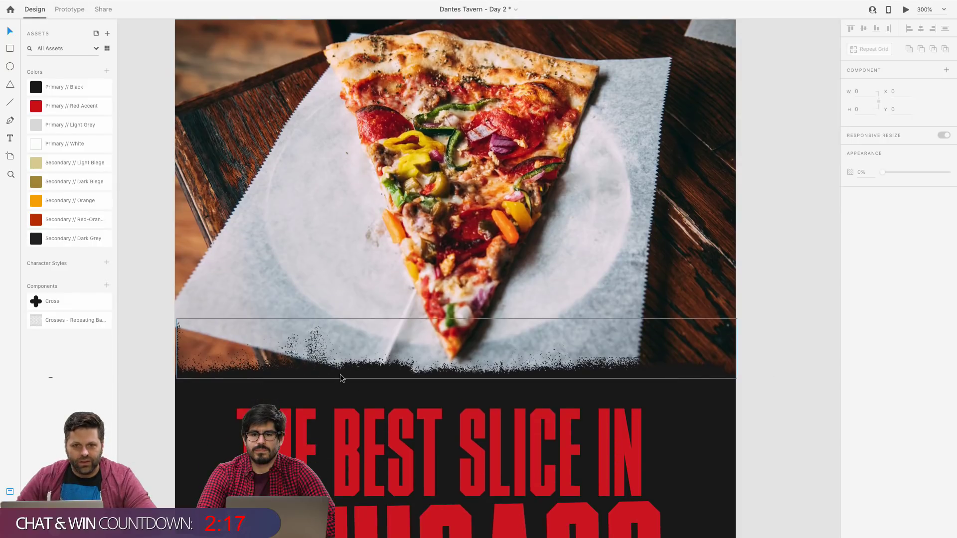
{"action": "left_click", "coordinate": [341, 378]}
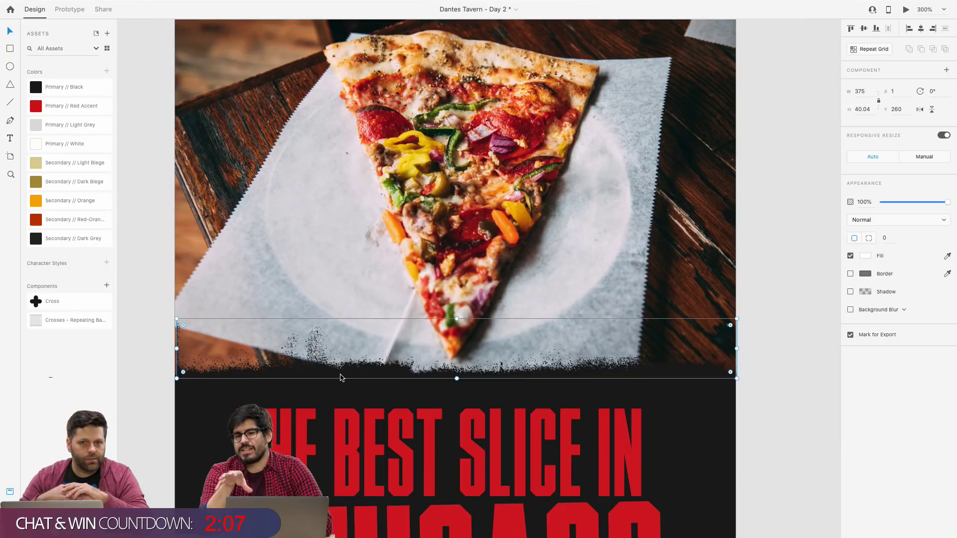
{"action": "left_click", "coordinate": [788, 347]}
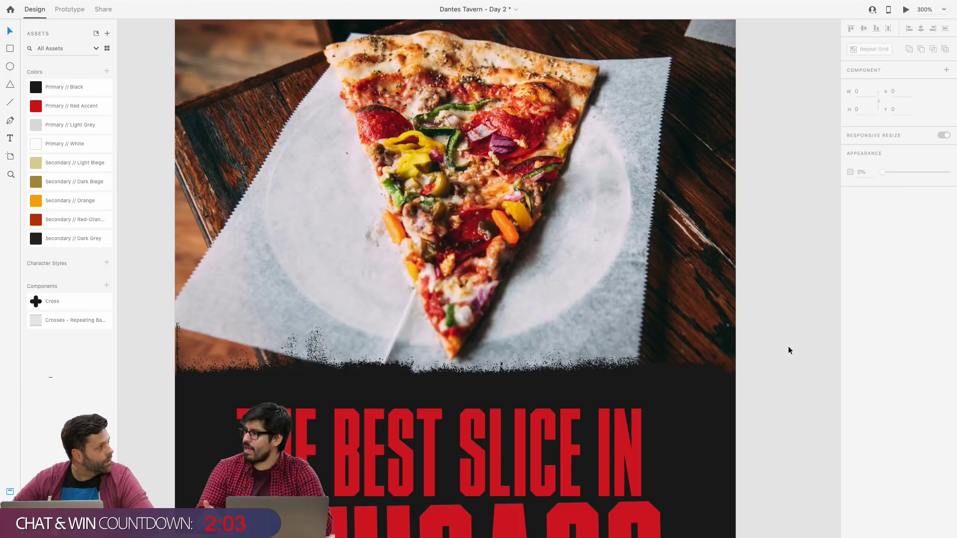
{"action": "left_click", "coordinate": [638, 255]}
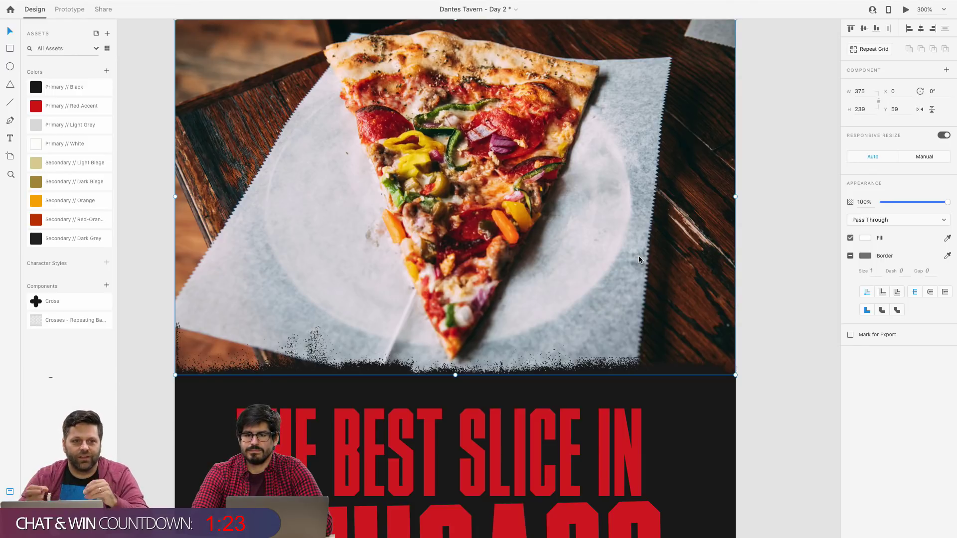
{"action": "left_click", "coordinate": [794, 195]}
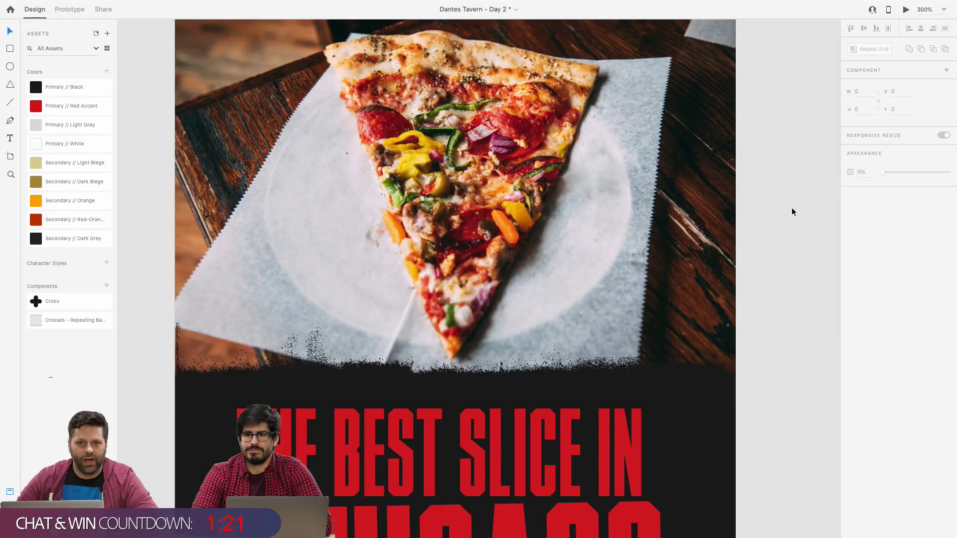
Examine the "The Best Slice in Chicago" headline, The Reader attribution and Order Now button, and compare them with the header and hero photo.
{"action": "scroll", "coordinate": [794, 211], "scroll_direction": "down", "scroll_amount": 3}
{"action": "scroll", "coordinate": [793, 214], "scroll_direction": "down", "scroll_amount": 3}
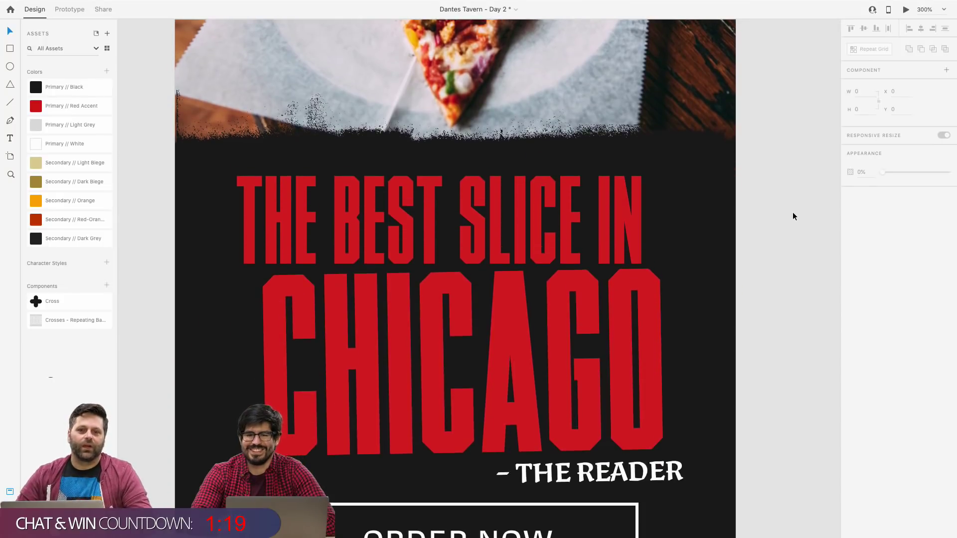
{"action": "scroll", "coordinate": [792, 214], "scroll_direction": "down", "scroll_amount": 2}
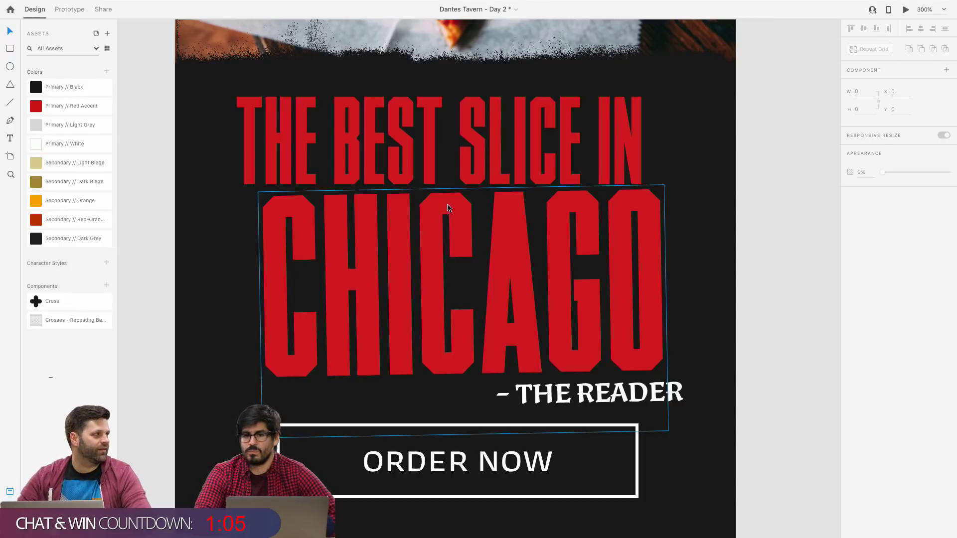
{"action": "scroll", "coordinate": [565, 389], "scroll_direction": "down", "scroll_amount": 3}
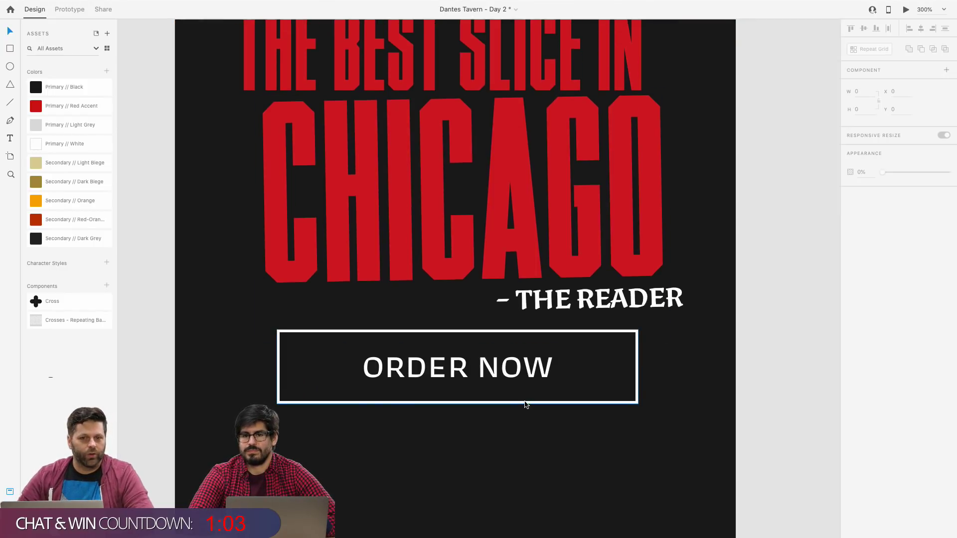
{"action": "scroll", "coordinate": [516, 359], "scroll_direction": "up", "scroll_amount": 10}
{"action": "scroll", "coordinate": [516, 359], "scroll_direction": "down", "scroll_amount": 10}
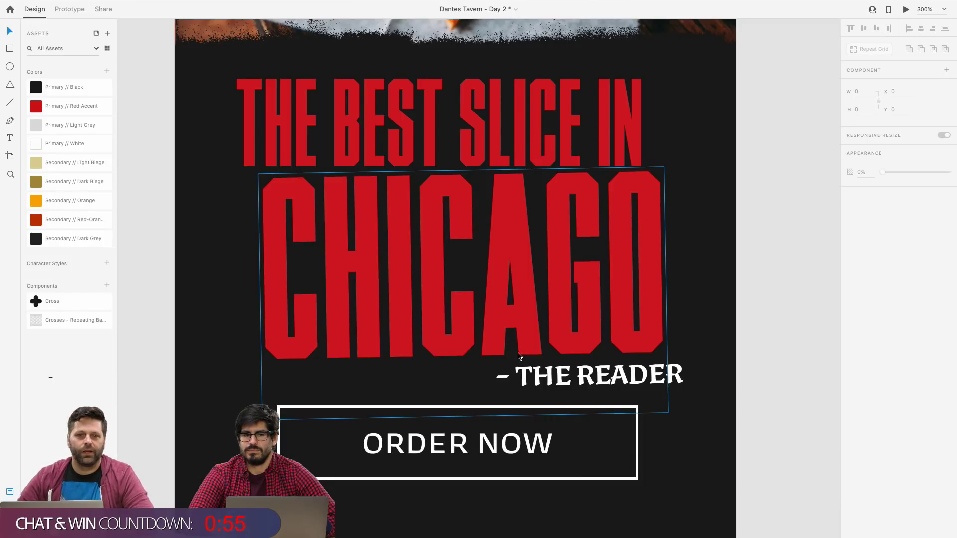
{"action": "scroll", "coordinate": [517, 359], "scroll_direction": "up", "scroll_amount": 10}
{"action": "scroll", "coordinate": [518, 357], "scroll_direction": "up", "scroll_amount": 3}
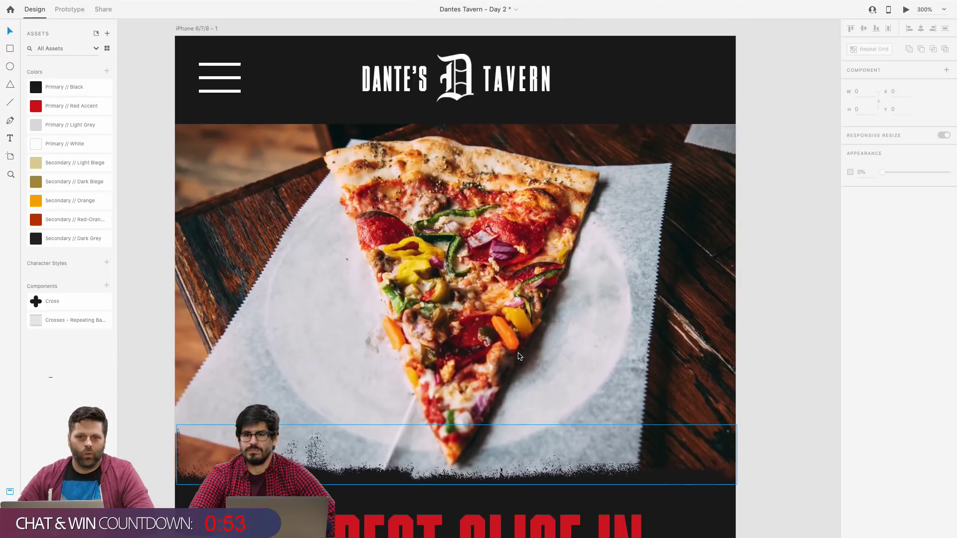
{"action": "scroll", "coordinate": [518, 356], "scroll_direction": "down", "scroll_amount": 8}
{"action": "scroll", "coordinate": [518, 356], "scroll_direction": "down", "scroll_amount": 3}
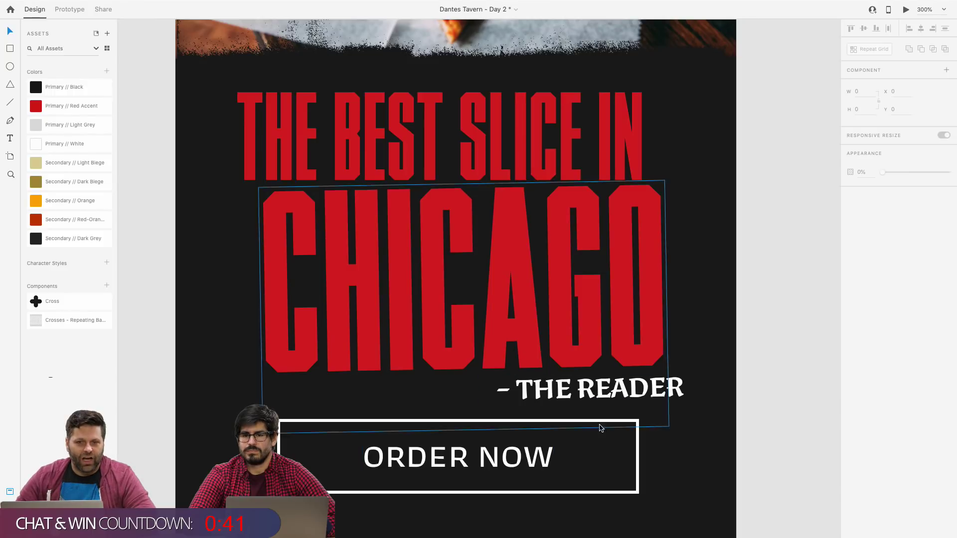
Compare the tilted Chicago lettering and attribution with the distressed lower edge of the pizza photo.
{"action": "scroll", "coordinate": [583, 450], "scroll_direction": "down", "scroll_amount": 2}
{"action": "scroll", "coordinate": [584, 449], "scroll_direction": "up", "scroll_amount": 2}
{"action": "scroll", "coordinate": [585, 449], "scroll_direction": "up", "scroll_amount": 2}
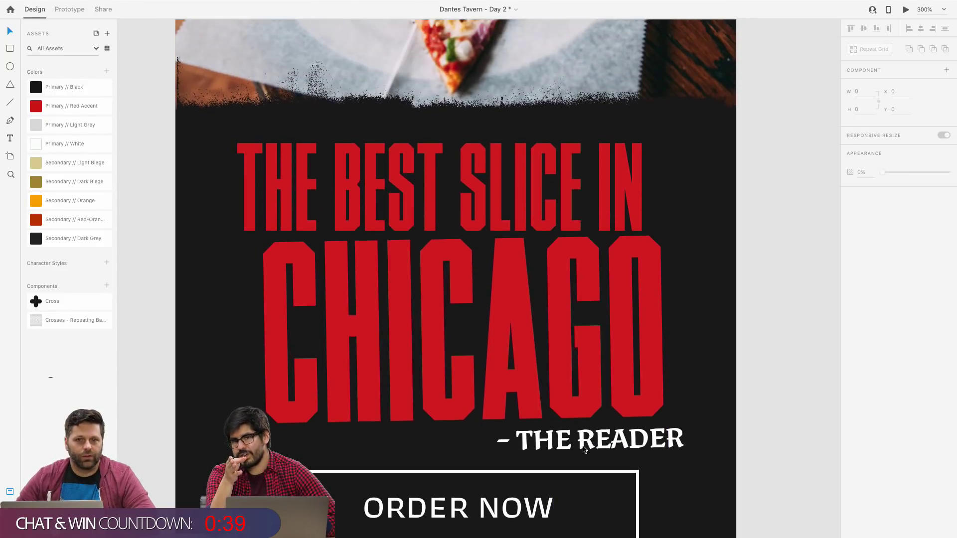
{"action": "scroll", "coordinate": [585, 374], "scroll_direction": "up", "scroll_amount": 10}
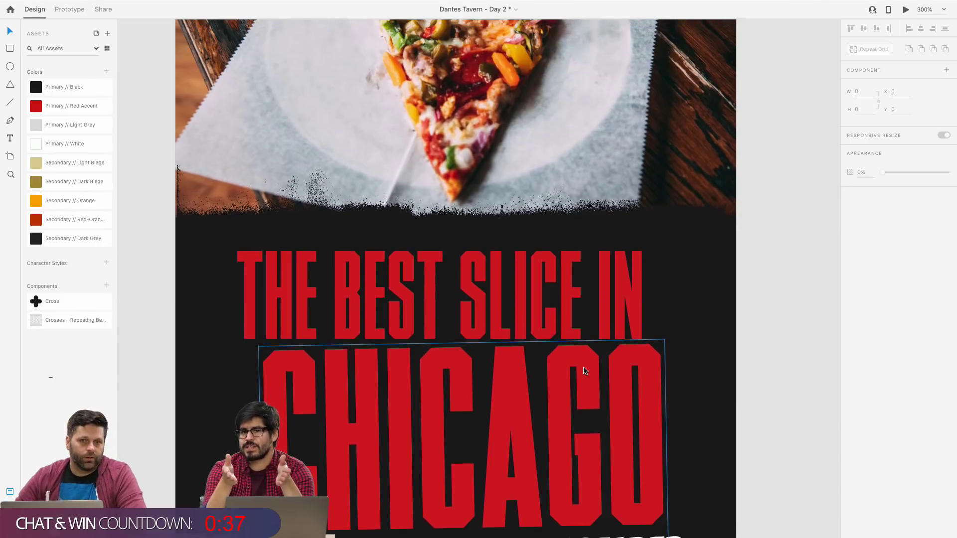
{"action": "scroll", "coordinate": [583, 370], "scroll_direction": "up", "scroll_amount": 1}
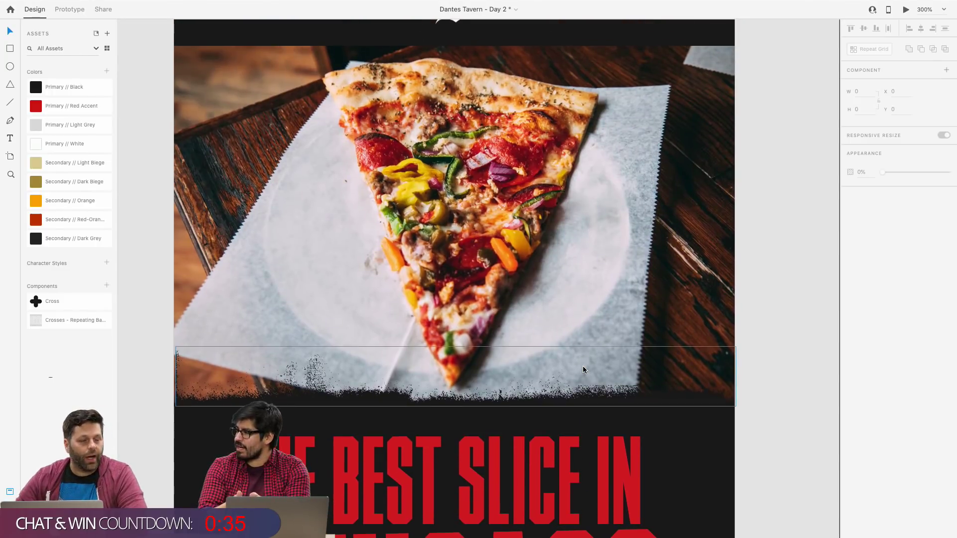
{"action": "scroll", "coordinate": [584, 369], "scroll_direction": "down", "scroll_amount": 3}
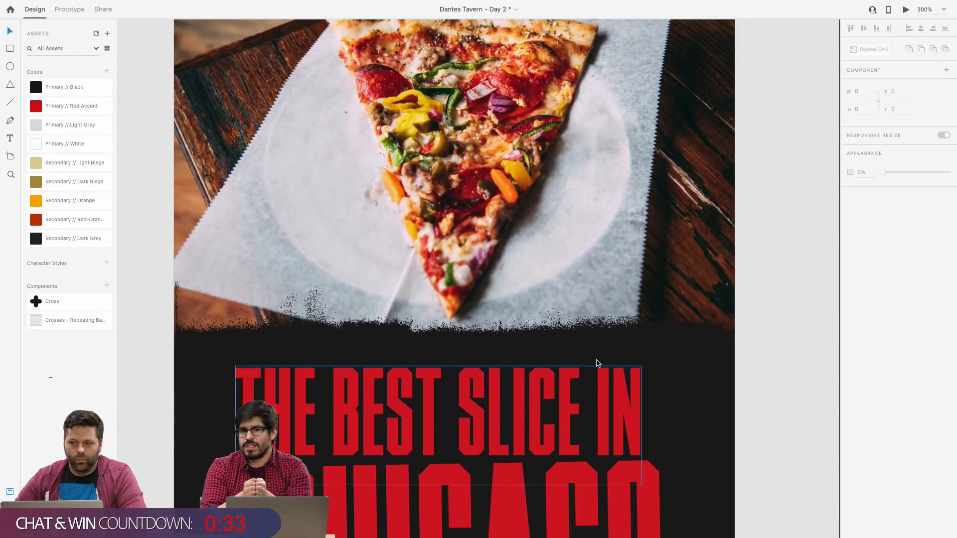
Preview the mobile home page, viewing down to Today's Features and back up to the hero photo.
{"action": "left_click", "coordinate": [906, 11]}
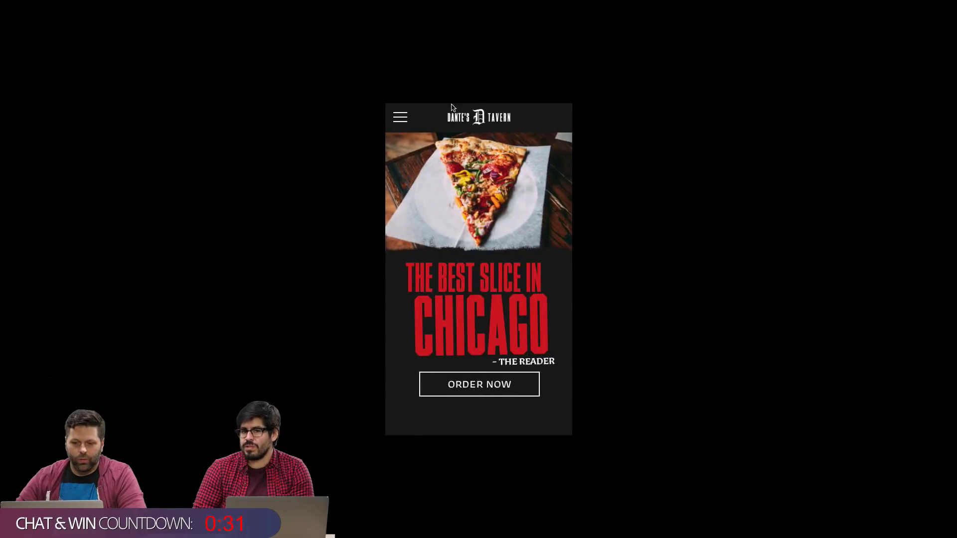
{"action": "scroll", "coordinate": [467, 238], "scroll_direction": "down", "scroll_amount": 3}
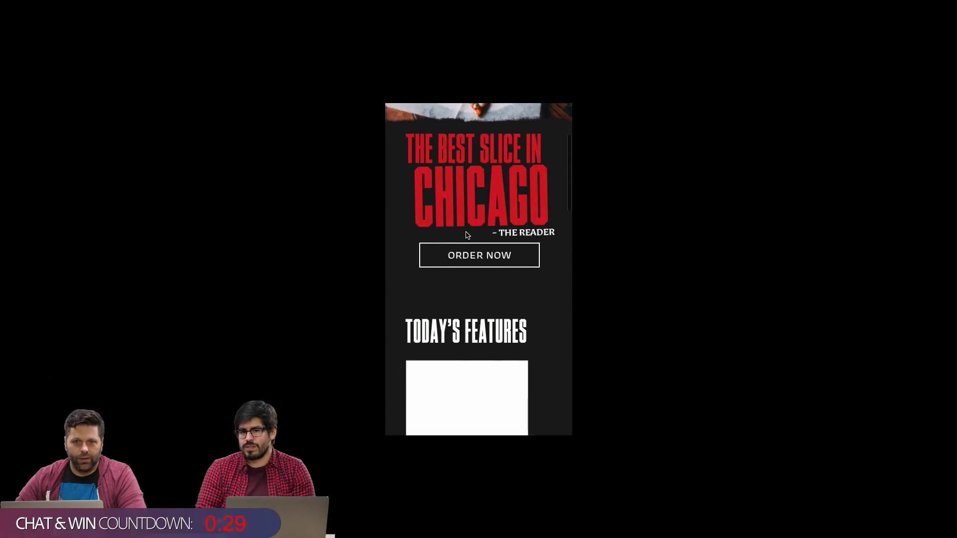
{"action": "scroll", "coordinate": [465, 231], "scroll_direction": "up", "scroll_amount": 3}
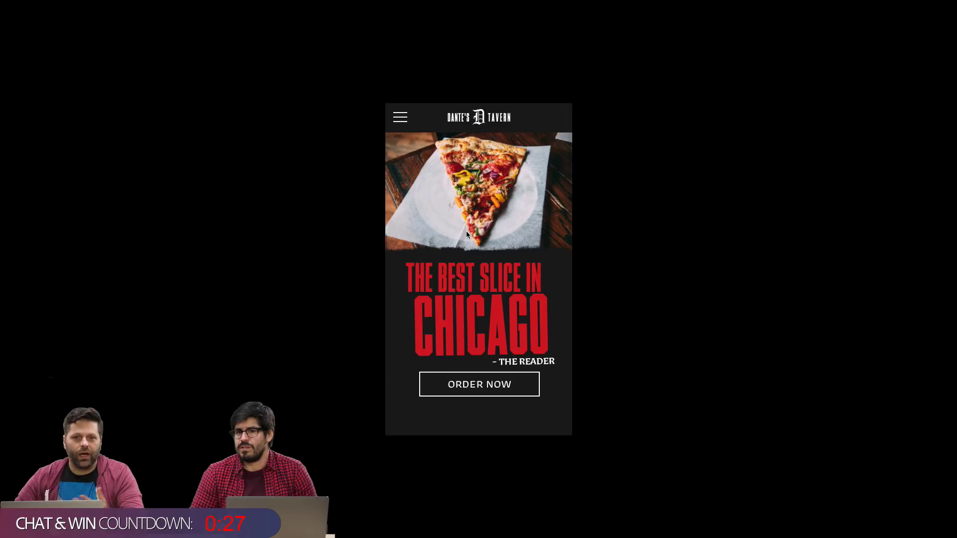
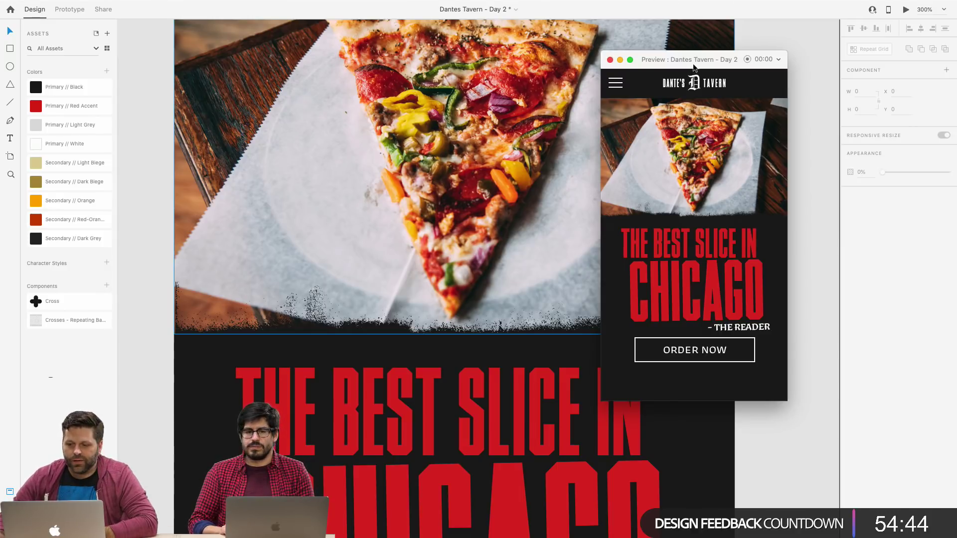
Place the preview window beside the enlarged mobile artboard and examine the logo header and hero photo against it.
{"action": "left_click_drag", "start_coordinate": [696, 54], "coordinate": [846, 46]}
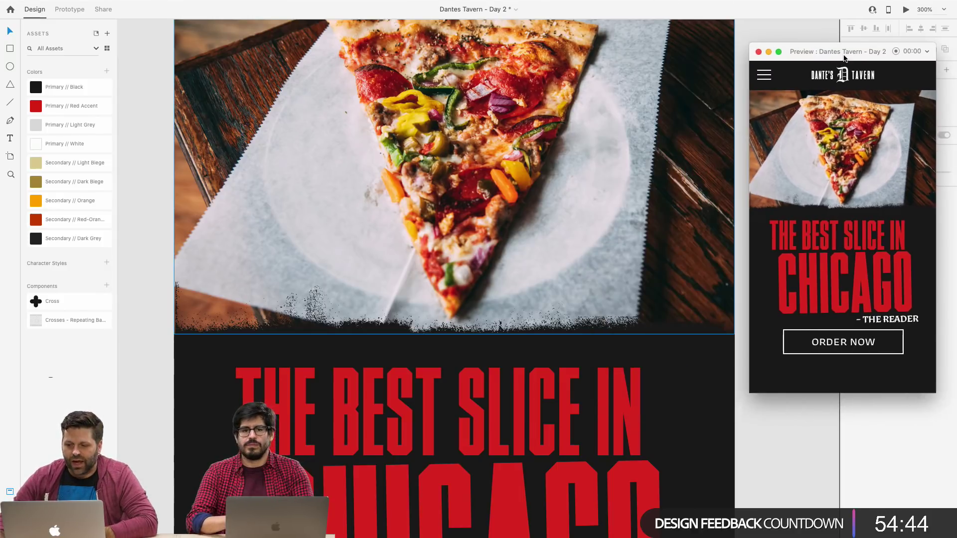
{"action": "left_click", "coordinate": [679, 99]}
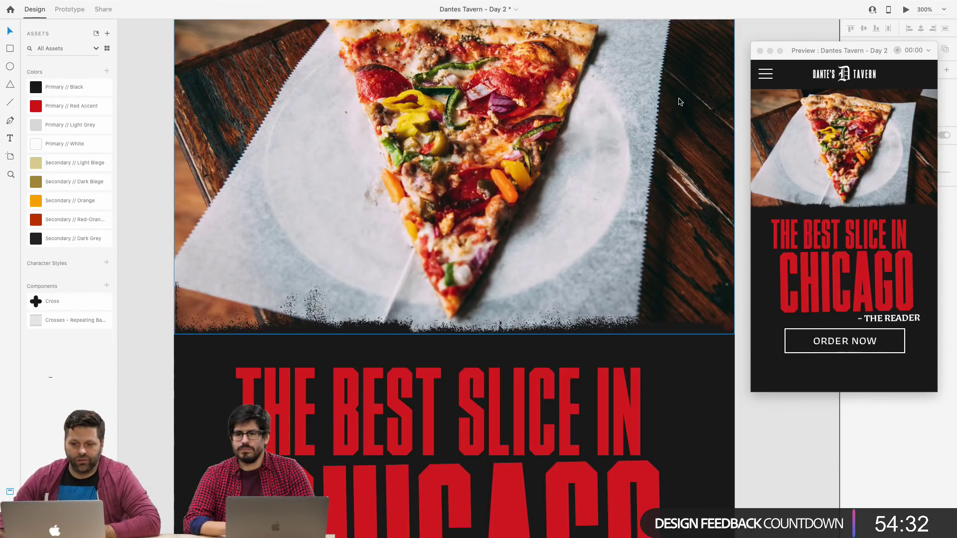
{"action": "scroll", "coordinate": [651, 105], "scroll_direction": "up", "scroll_amount": 5}
{"action": "scroll", "coordinate": [651, 109], "scroll_direction": "down", "scroll_amount": 3}
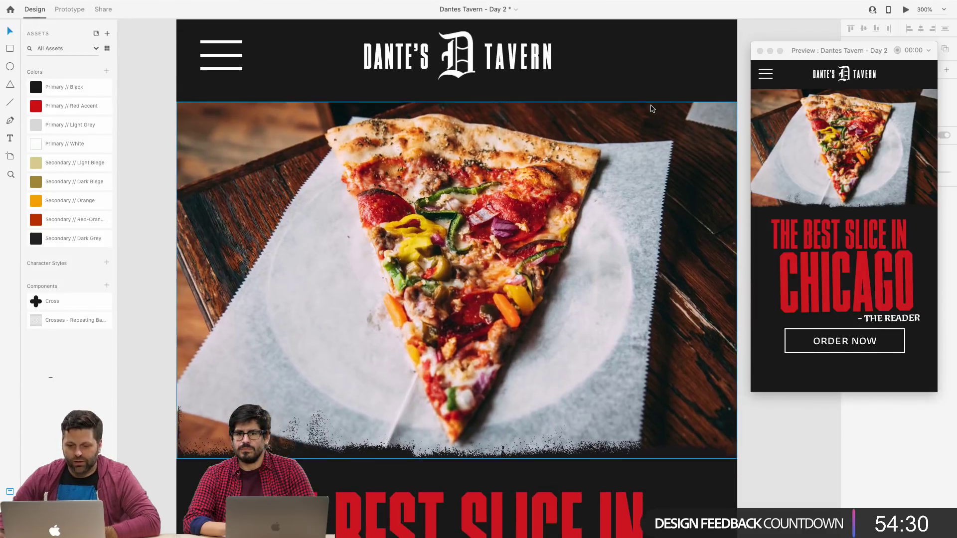
{"action": "scroll", "coordinate": [652, 108], "scroll_direction": "right", "scroll_amount": 1}
{"action": "scroll", "coordinate": [651, 109], "scroll_direction": "up", "scroll_amount": 2}
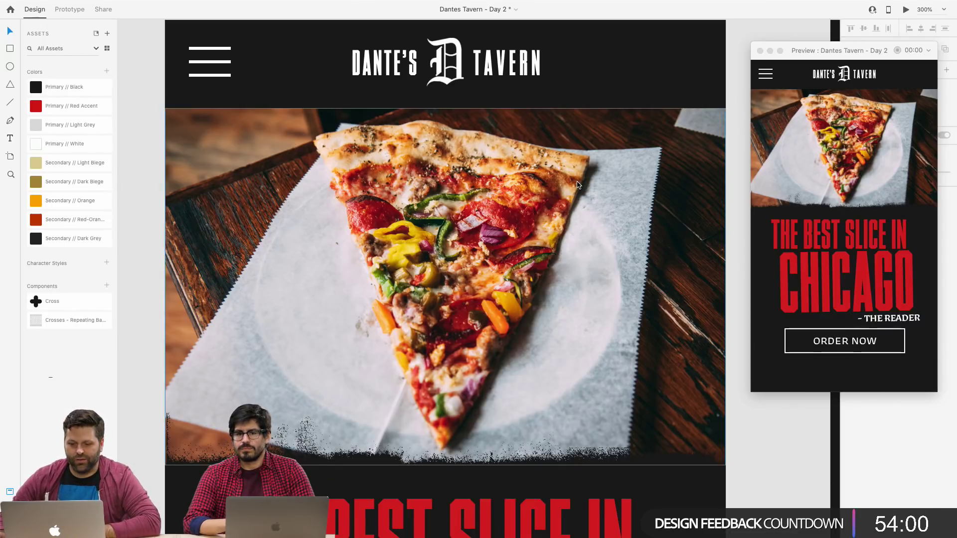
Examine the photo's distressed lower edge and the red headline beneath it alongside the live preview.
{"action": "scroll", "coordinate": [576, 180], "scroll_direction": "down", "scroll_amount": 3}
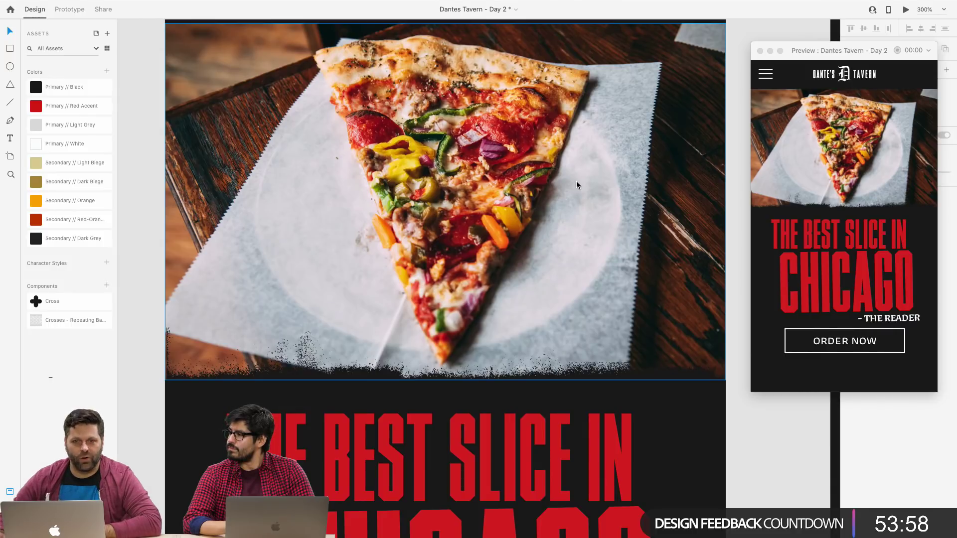
{"action": "scroll", "coordinate": [576, 185], "scroll_direction": "down", "scroll_amount": 2}
{"action": "scroll", "coordinate": [577, 184], "scroll_direction": "down", "scroll_amount": 4}
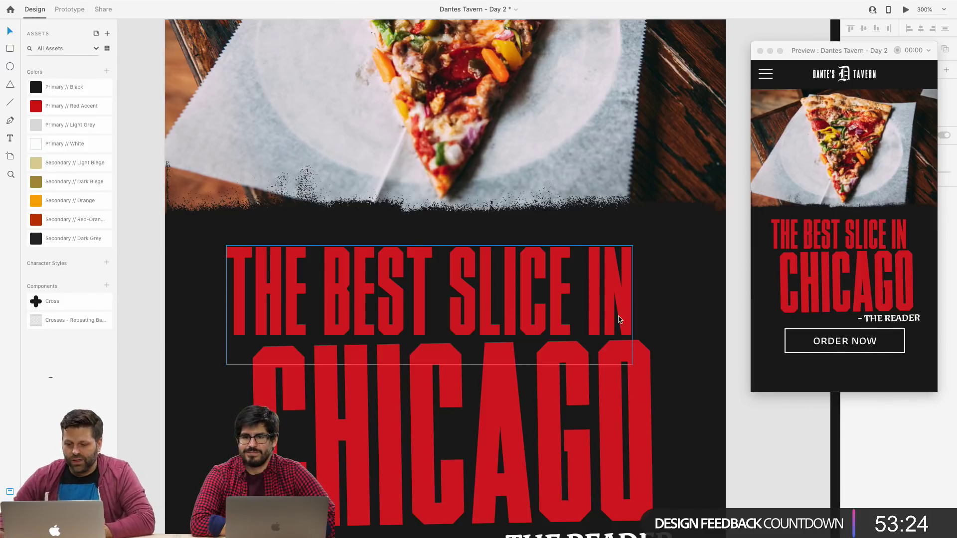
Examine the red Chicago headline, The Reader attribution and Order Now button on the mobile home page artboard.
{"action": "scroll", "coordinate": [606, 322], "scroll_direction": "down", "scroll_amount": 3}
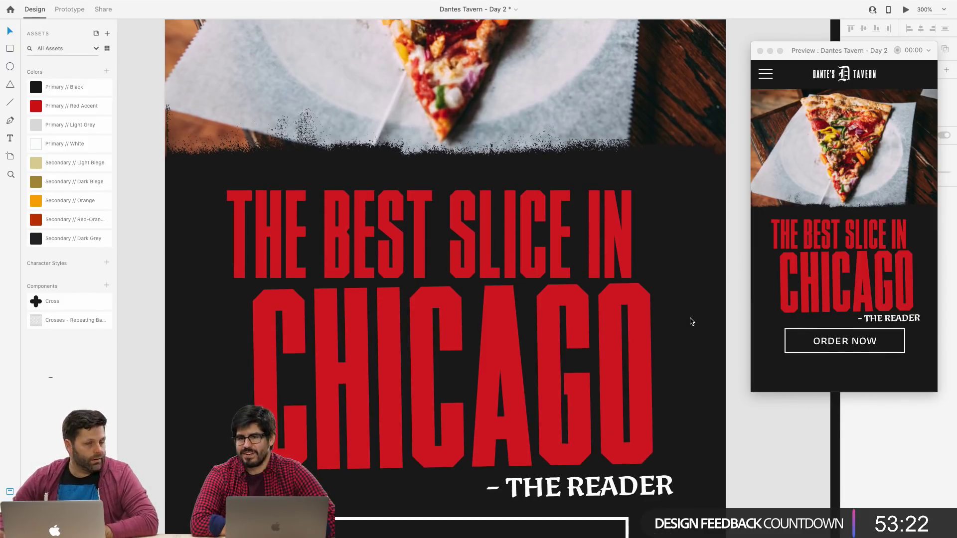
{"action": "scroll", "coordinate": [691, 320], "scroll_direction": "down", "scroll_amount": 3}
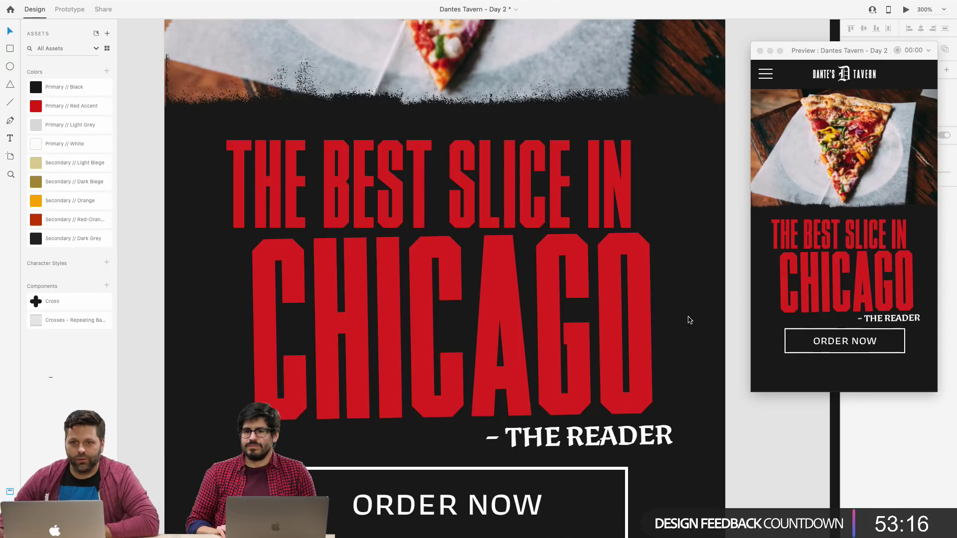
{"action": "scroll", "coordinate": [688, 319], "scroll_direction": "down", "scroll_amount": 4}
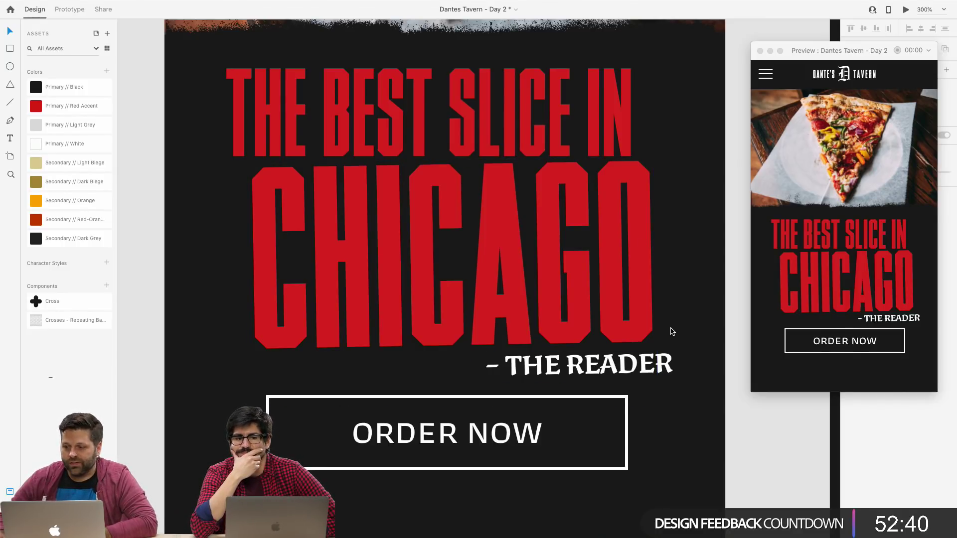
{"action": "scroll", "coordinate": [661, 332], "scroll_direction": "down", "scroll_amount": 5}
{"action": "scroll", "coordinate": [661, 331], "scroll_direction": "down", "scroll_amount": 3}
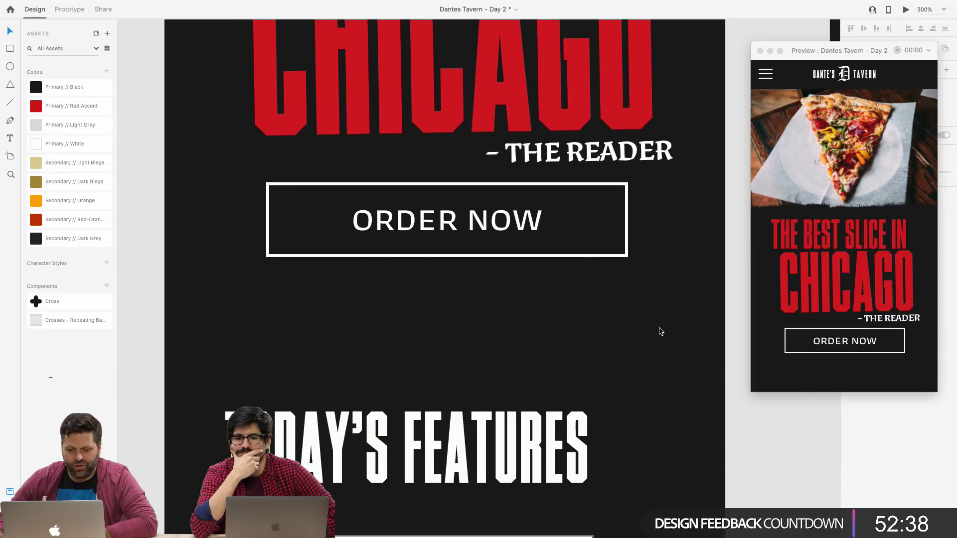
Examine the Today's Features heading and its white placeholder card on the mobile artboard.
{"action": "scroll", "coordinate": [660, 331], "scroll_direction": "down", "scroll_amount": 15}
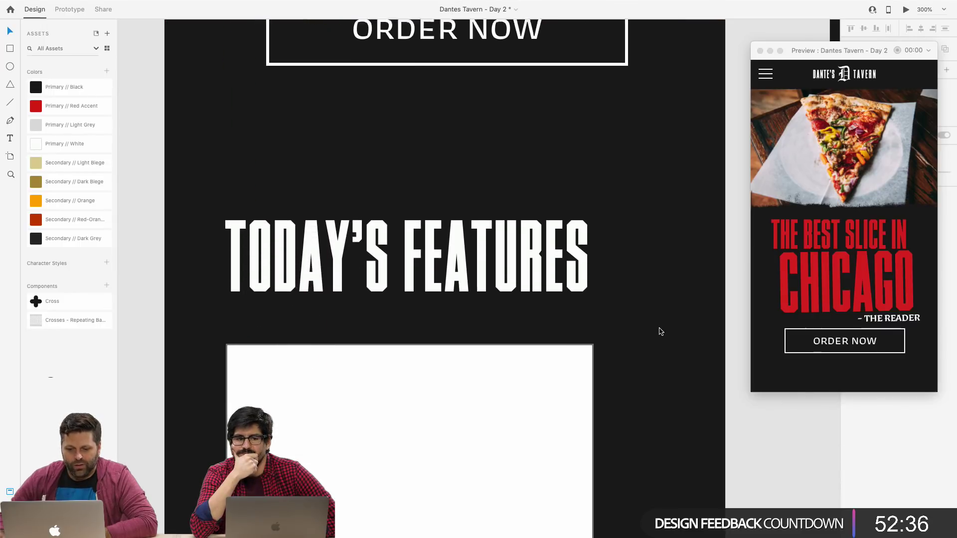
{"action": "scroll", "coordinate": [660, 332], "scroll_direction": "up", "scroll_amount": 3}
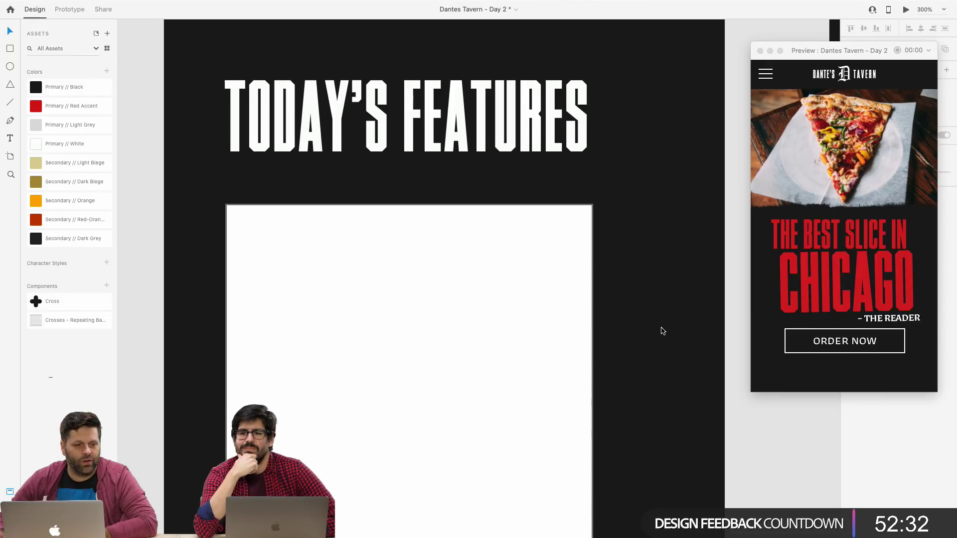
{"action": "scroll", "coordinate": [661, 331], "scroll_direction": "down", "scroll_amount": 6}
{"action": "scroll", "coordinate": [663, 331], "scroll_direction": "down", "scroll_amount": 4}
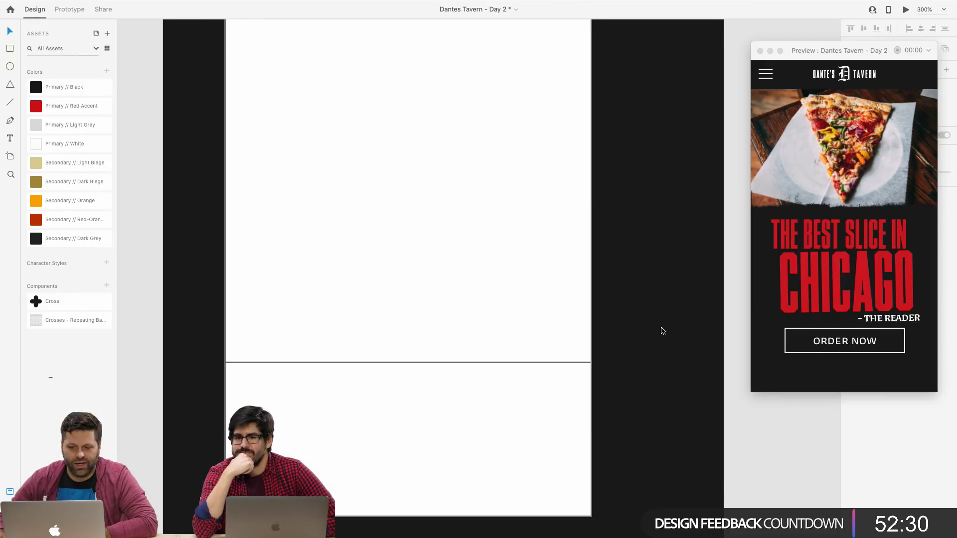
{"action": "scroll", "coordinate": [663, 331], "scroll_direction": "up", "scroll_amount": 4}
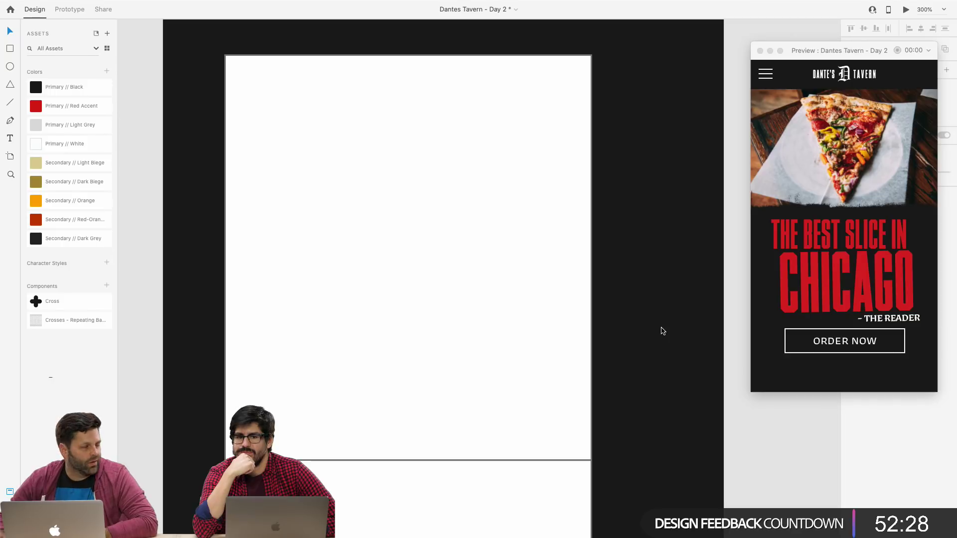
{"action": "scroll", "coordinate": [662, 330], "scroll_direction": "down", "scroll_amount": 3}
{"action": "scroll", "coordinate": [662, 330], "scroll_direction": "down", "scroll_amount": 1}
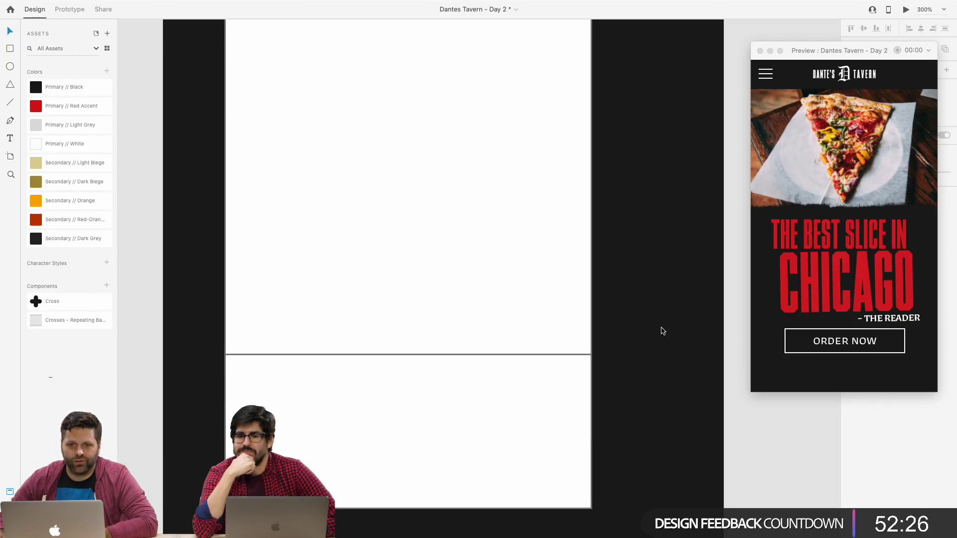
Compare the Today's Features placeholder card in the live preview with the enlarged version on the artboard.
{"action": "scroll", "coordinate": [846, 285], "scroll_direction": "down", "scroll_amount": 10}
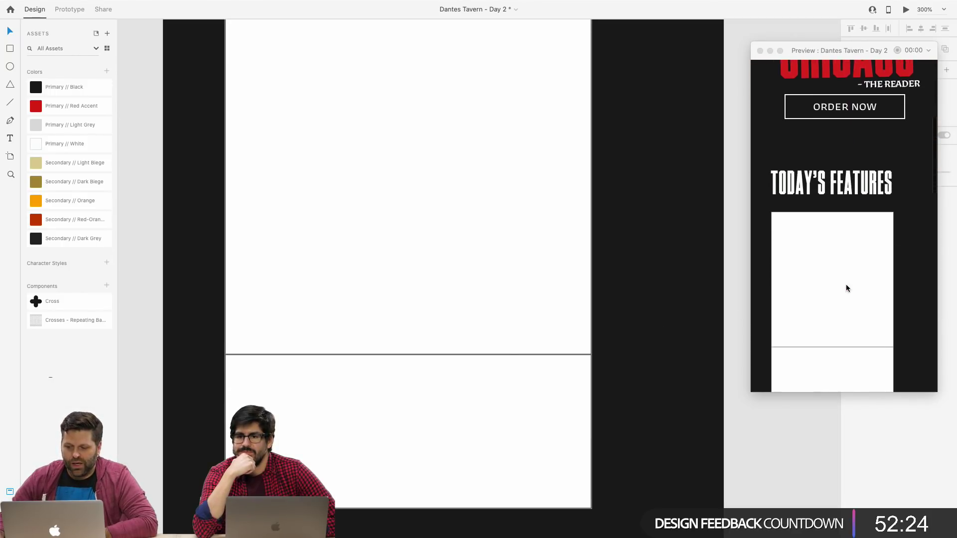
{"action": "scroll", "coordinate": [846, 288], "scroll_direction": "down", "scroll_amount": 1}
{"action": "scroll", "coordinate": [845, 288], "scroll_direction": "up", "scroll_amount": 1}
{"action": "scroll", "coordinate": [846, 288], "scroll_direction": "down", "scroll_amount": 2}
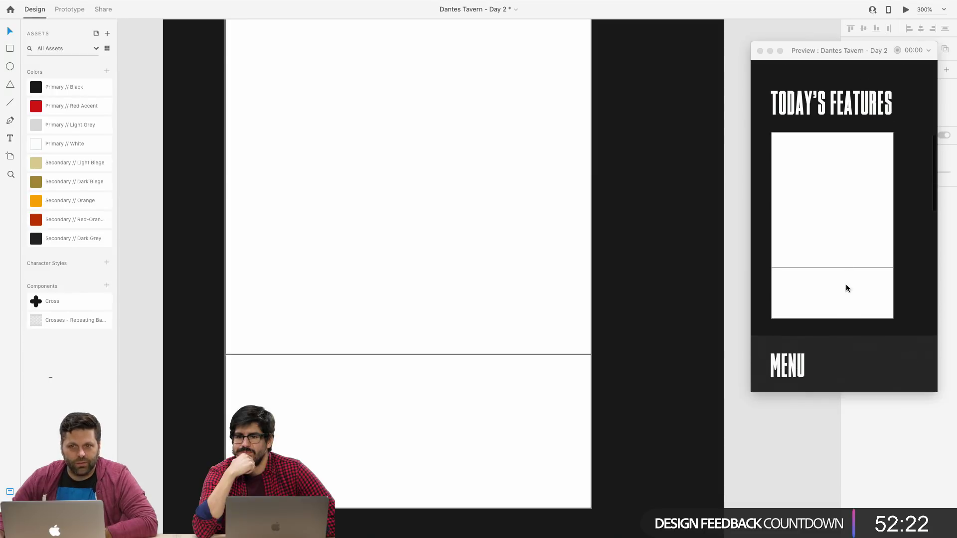
{"action": "scroll", "coordinate": [846, 286], "scroll_direction": "up", "scroll_amount": 1}
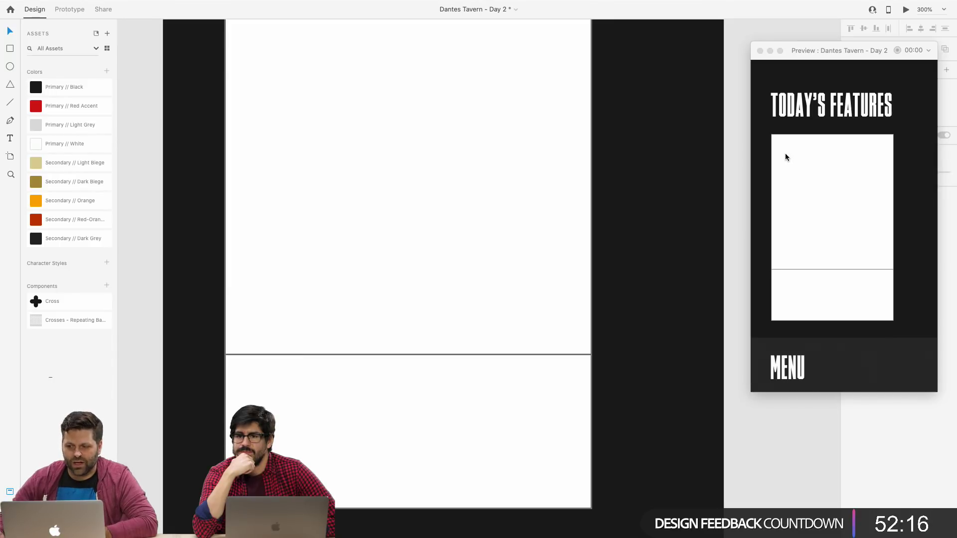
{"action": "scroll", "coordinate": [826, 183], "scroll_direction": "down", "scroll_amount": 1}
{"action": "scroll", "coordinate": [826, 185], "scroll_direction": "up", "scroll_amount": 1}
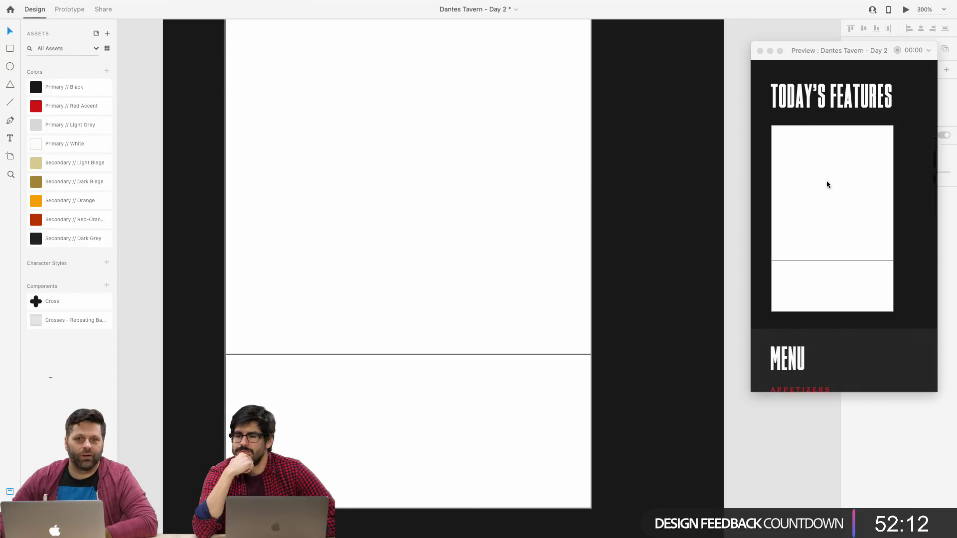
{"action": "scroll", "coordinate": [416, 213], "scroll_direction": "up", "scroll_amount": 3}
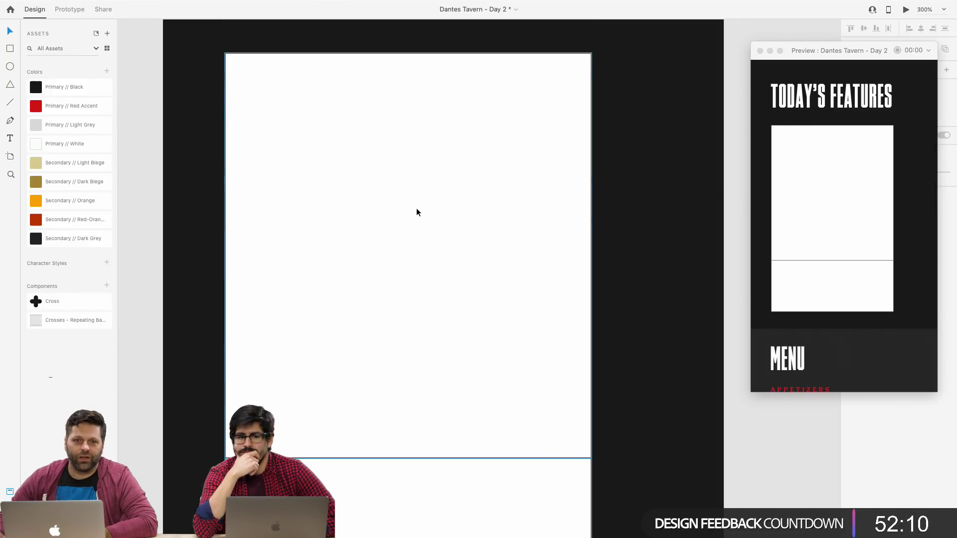
{"action": "scroll", "coordinate": [416, 212], "scroll_direction": "down", "scroll_amount": 2}
{"action": "scroll", "coordinate": [416, 213], "scroll_direction": "down", "scroll_amount": 2}
{"action": "scroll", "coordinate": [416, 212], "scroll_direction": "up", "scroll_amount": 2}
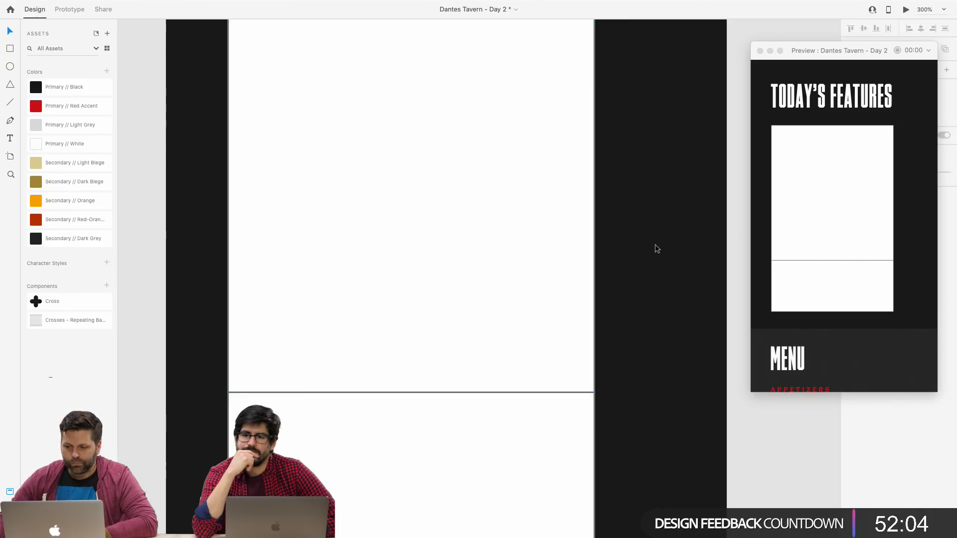
View the Menu section's appetizers in the live preview and find the same section on the artboard.
{"action": "scroll", "coordinate": [833, 241], "scroll_direction": "down", "scroll_amount": 5}
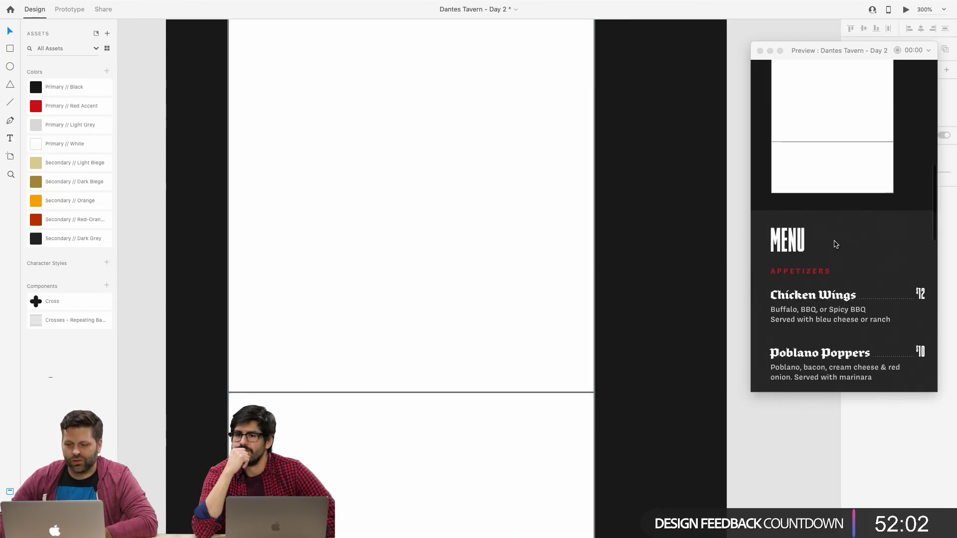
{"action": "scroll", "coordinate": [836, 244], "scroll_direction": "down", "scroll_amount": 5}
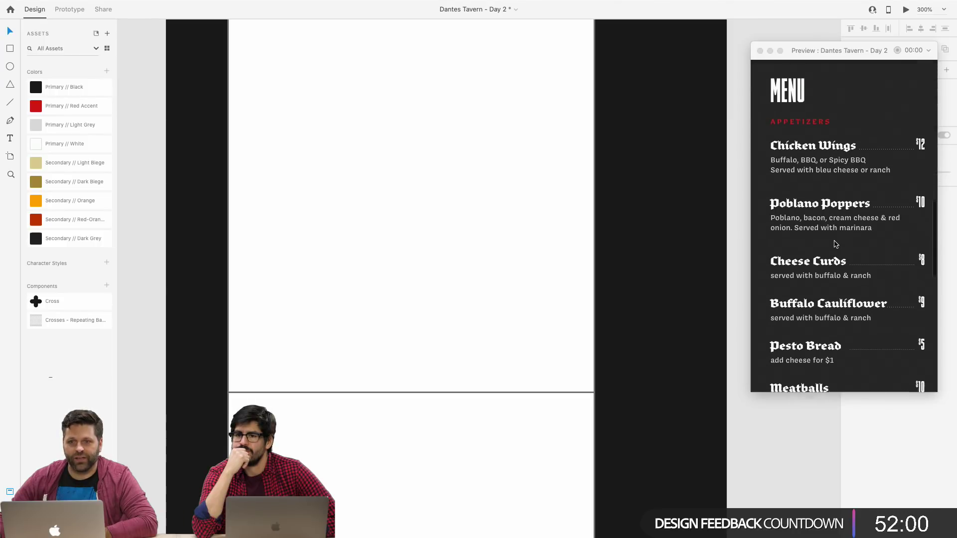
{"action": "scroll", "coordinate": [669, 315], "scroll_direction": "down", "scroll_amount": 10}
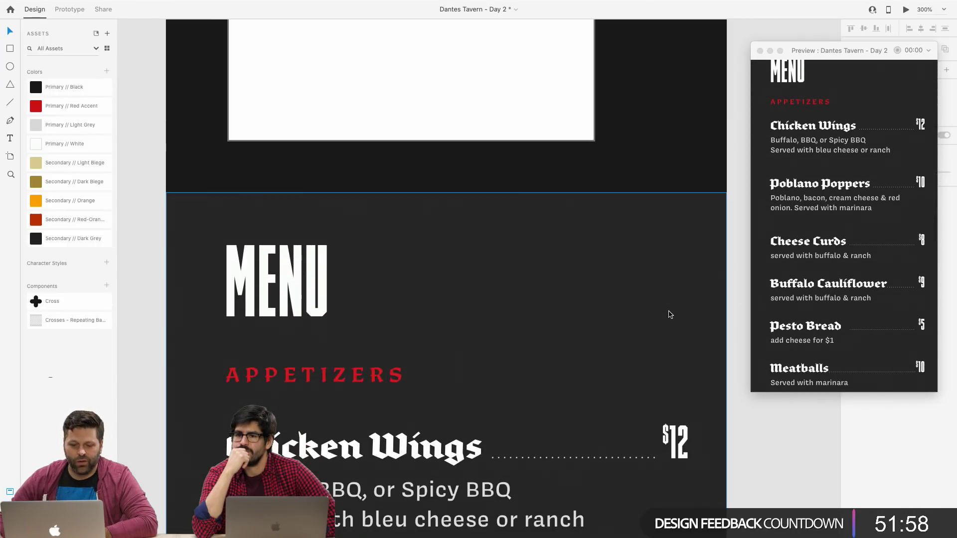
Examine the appetizer list's red category heading, blackletter item names, descriptions, dotted leaders and prices on the artboard.
{"action": "scroll", "coordinate": [669, 315], "scroll_direction": "down", "scroll_amount": 6}
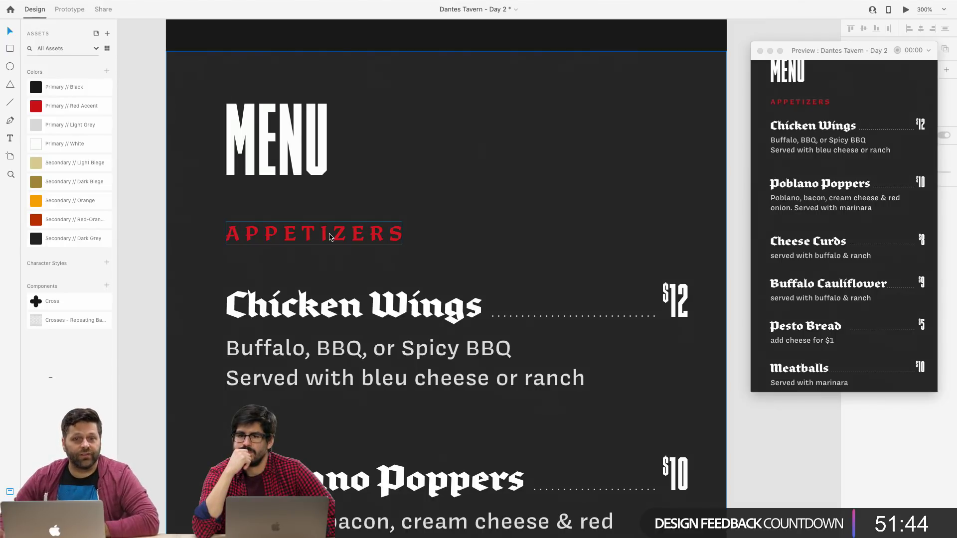
{"action": "scroll", "coordinate": [335, 310], "scroll_direction": "down", "scroll_amount": 2}
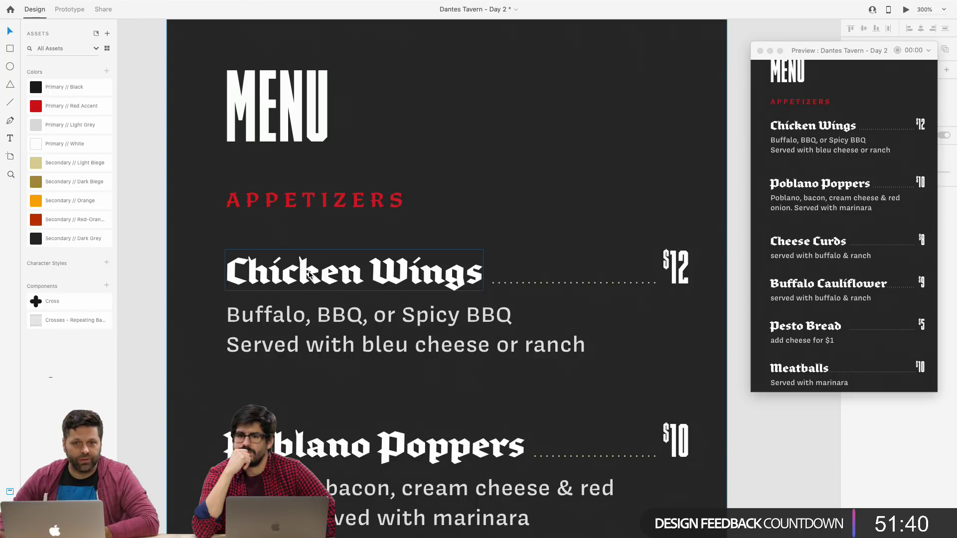
{"action": "scroll", "coordinate": [309, 274], "scroll_direction": "down", "scroll_amount": 4}
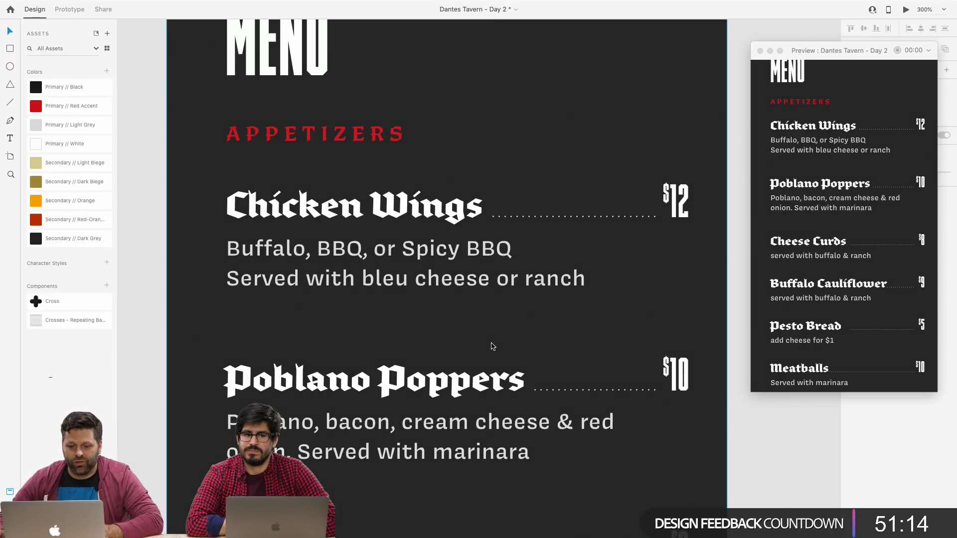
{"action": "scroll", "coordinate": [495, 338], "scroll_direction": "down", "scroll_amount": 3}
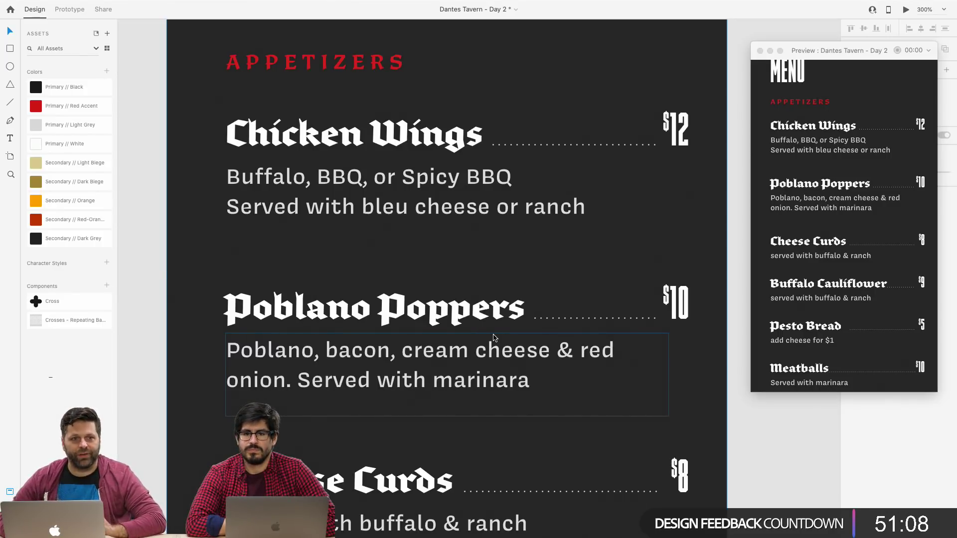
{"action": "scroll", "coordinate": [495, 252], "scroll_direction": "down", "scroll_amount": 3}
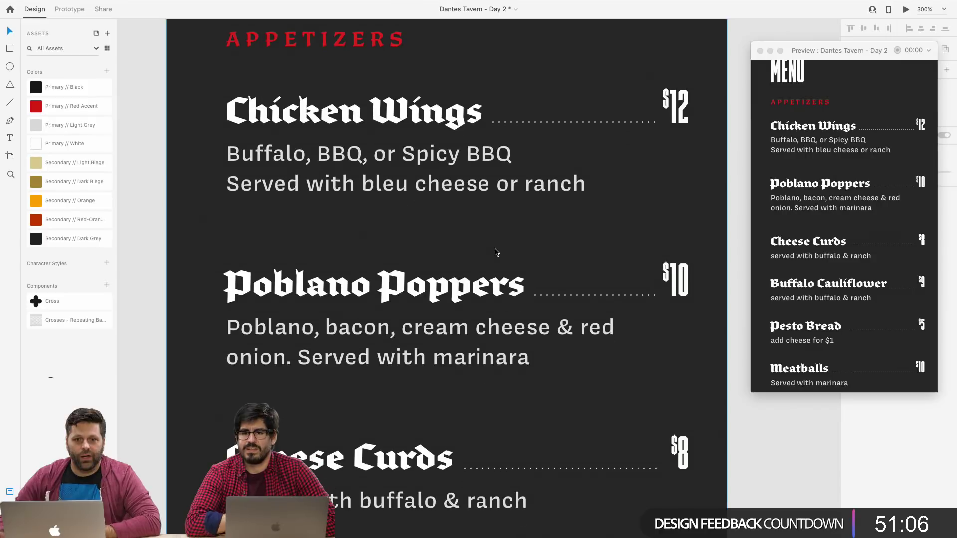
{"action": "scroll", "coordinate": [496, 252], "scroll_direction": "down", "scroll_amount": 2}
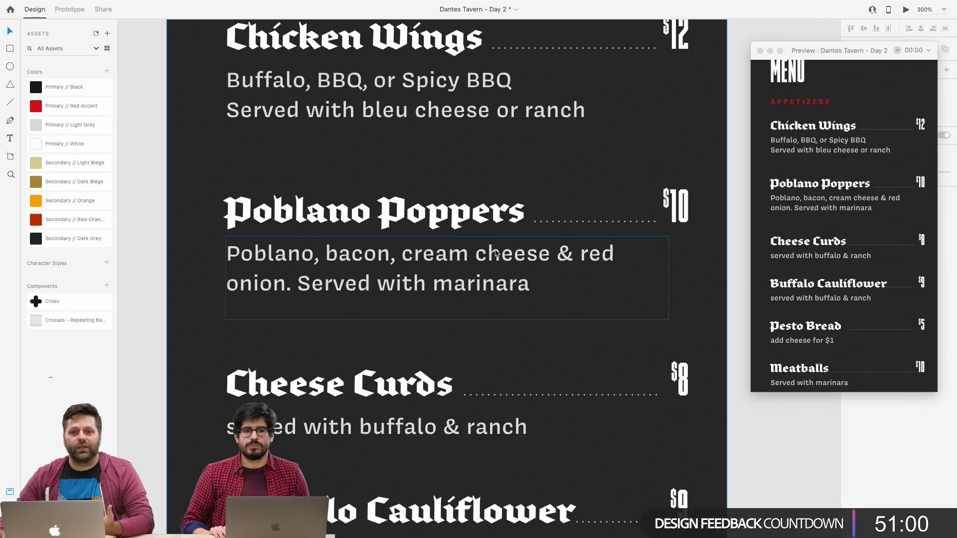
Review the remaining menu categories and the Tap List, Location and Family Friendly headings further down the artboard.
{"action": "scroll", "coordinate": [529, 297], "scroll_direction": "down", "scroll_amount": 10}
{"action": "scroll", "coordinate": [529, 298], "scroll_direction": "down", "scroll_amount": 20}
{"action": "scroll", "coordinate": [530, 298], "scroll_direction": "down", "scroll_amount": 19}
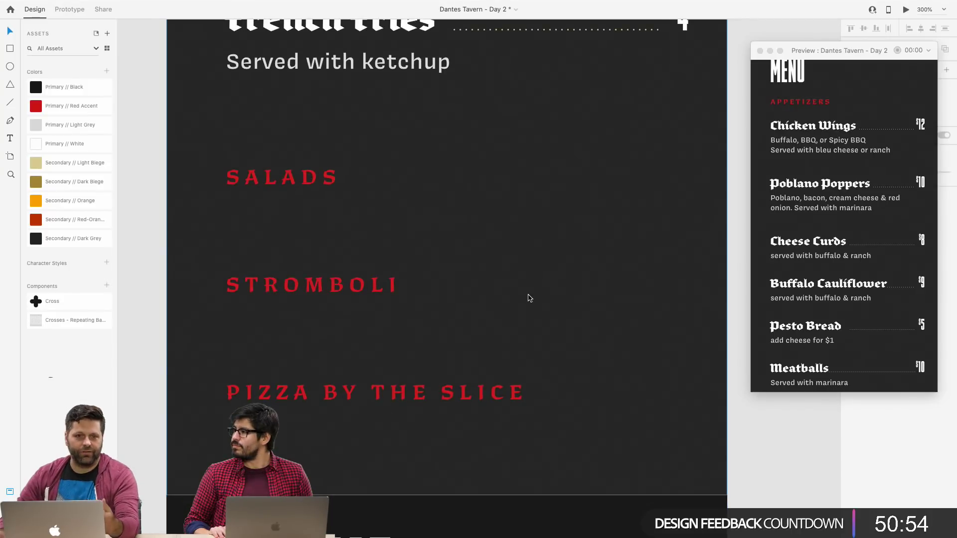
{"action": "scroll", "coordinate": [529, 298], "scroll_direction": "down", "scroll_amount": 8}
{"action": "scroll", "coordinate": [529, 299], "scroll_direction": "up", "scroll_amount": 8}
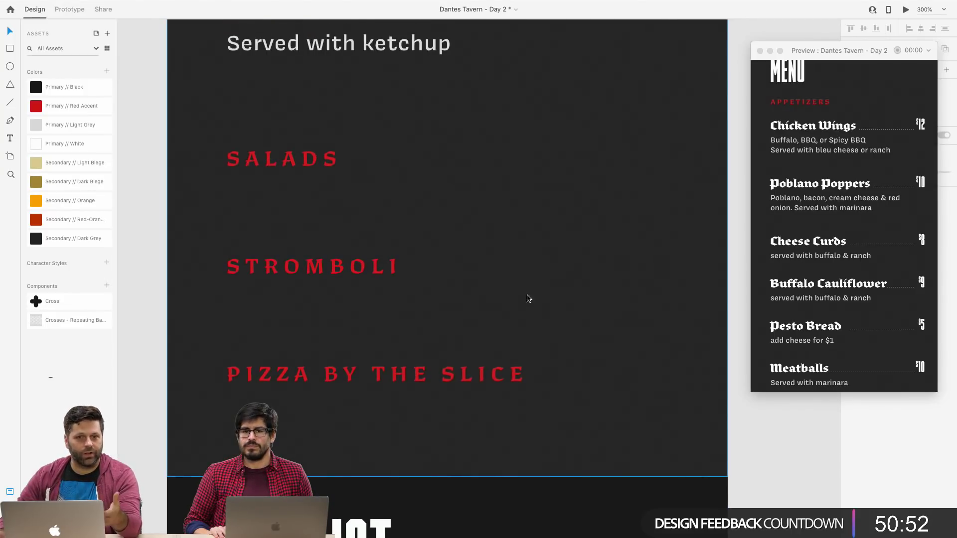
{"action": "scroll", "coordinate": [393, 332], "scroll_direction": "down", "scroll_amount": 16}
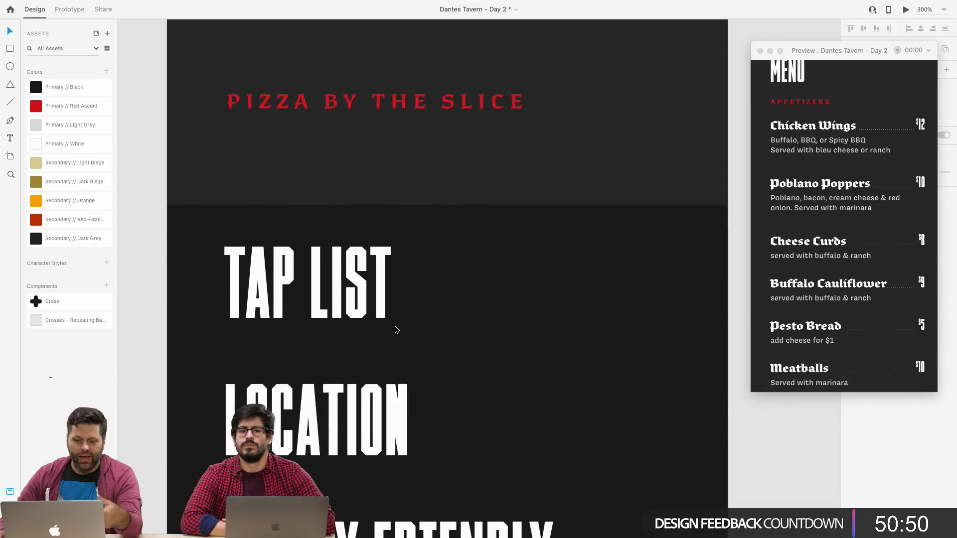
{"action": "scroll", "coordinate": [393, 333], "scroll_direction": "down", "scroll_amount": 5}
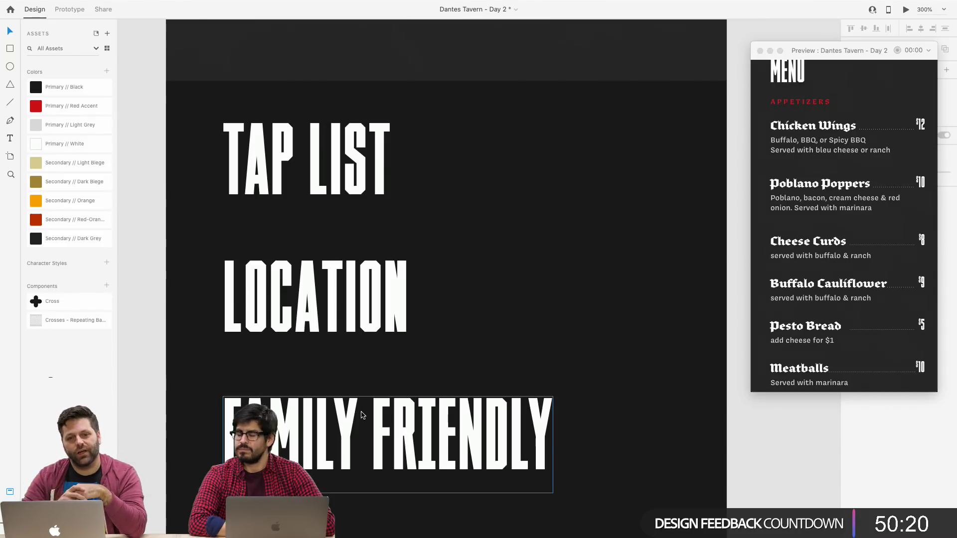
Go back up the mobile home page artboard to the logo header and pizza hero photo.
{"action": "scroll", "coordinate": [573, 290], "scroll_direction": "up", "scroll_amount": 15}
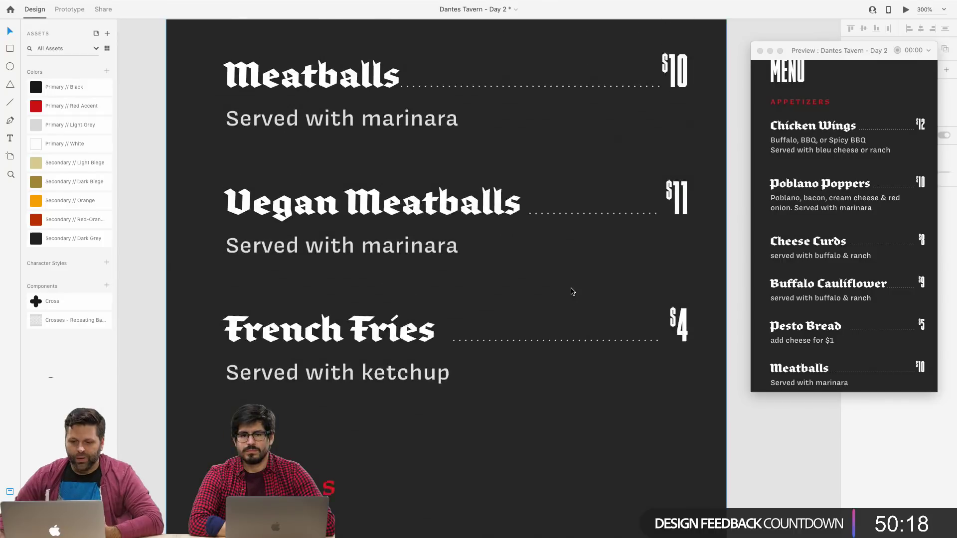
{"action": "scroll", "coordinate": [572, 291], "scroll_direction": "up", "scroll_amount": 10}
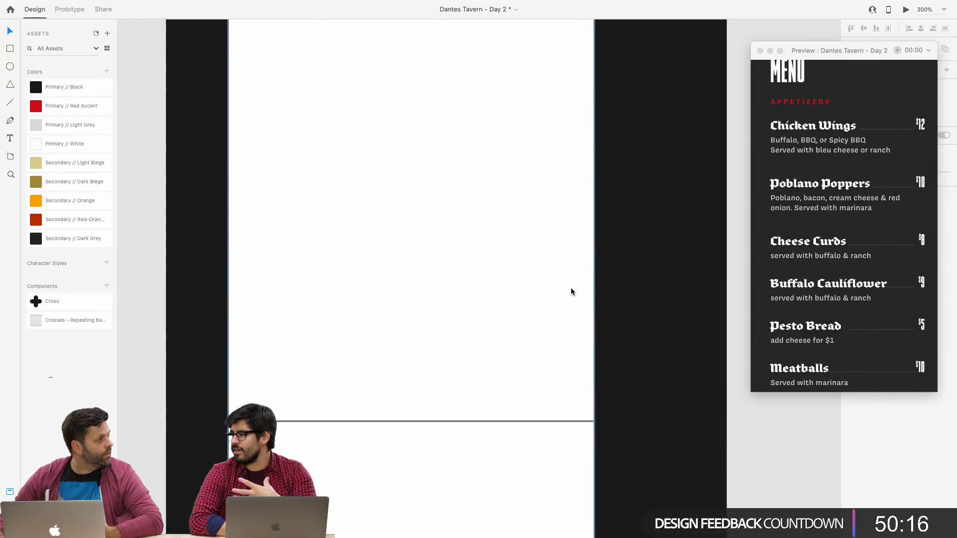
{"action": "scroll", "coordinate": [571, 291], "scroll_direction": "up", "scroll_amount": 12}
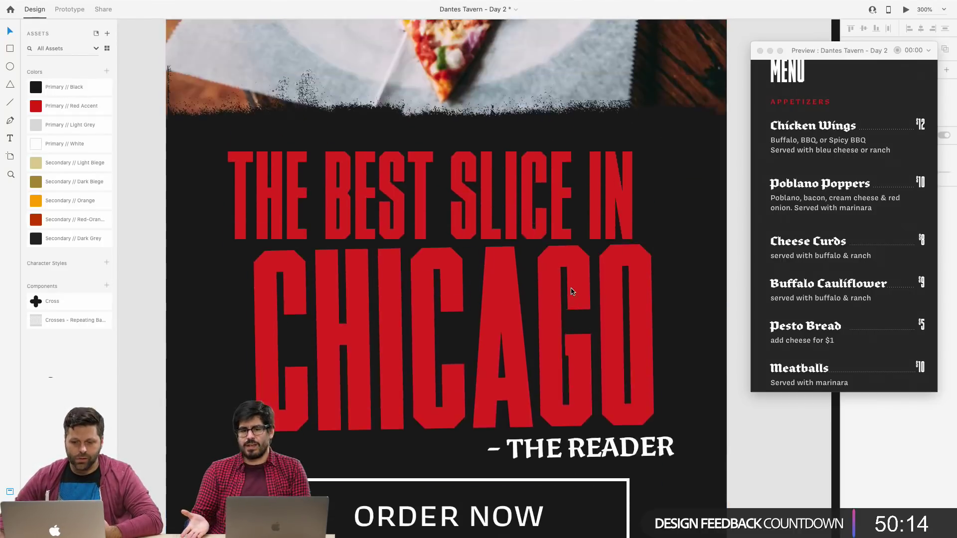
{"action": "scroll", "coordinate": [571, 291], "scroll_direction": "up", "scroll_amount": 20}
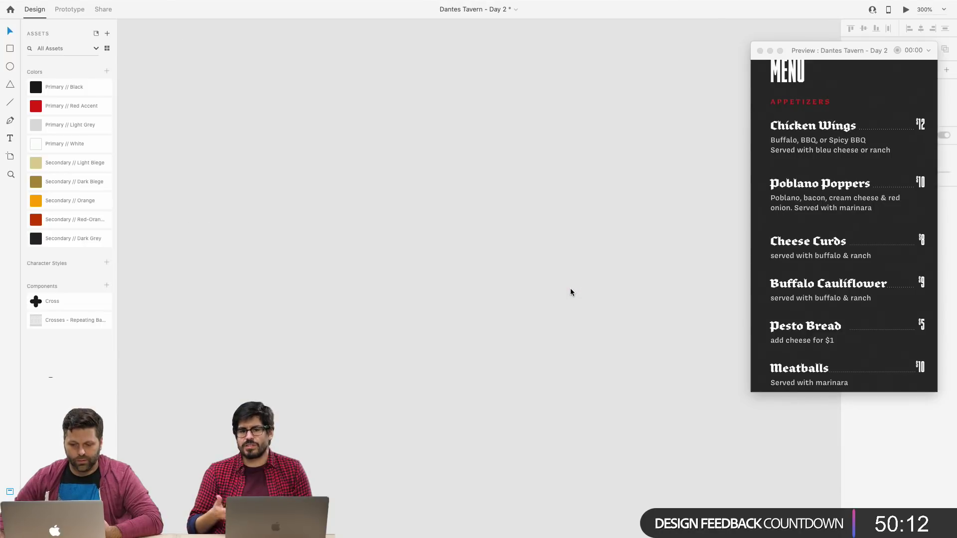
{"action": "scroll", "coordinate": [571, 292], "scroll_direction": "down", "scroll_amount": 6}
{"action": "scroll", "coordinate": [571, 292], "scroll_direction": "down", "scroll_amount": 10}
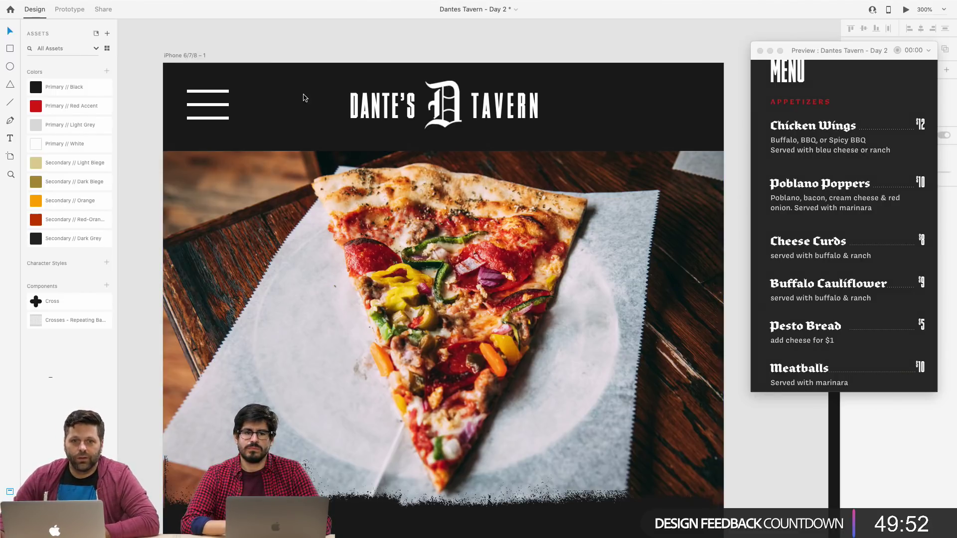
Go from the home page header to the navigation overlay artboard and view its close icon and red Menu and Tap List links.
{"action": "scroll", "coordinate": [255, 98], "scroll_direction": "right", "scroll_amount": 2}
{"action": "scroll", "coordinate": [249, 98], "scroll_direction": "left", "scroll_amount": 1}
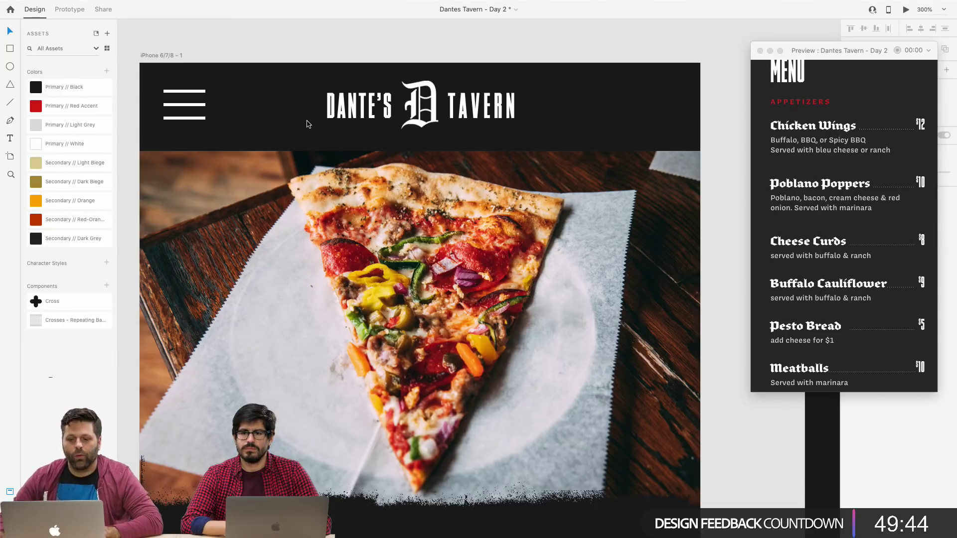
{"action": "scroll", "coordinate": [319, 122], "scroll_direction": "right", "scroll_amount": 10}
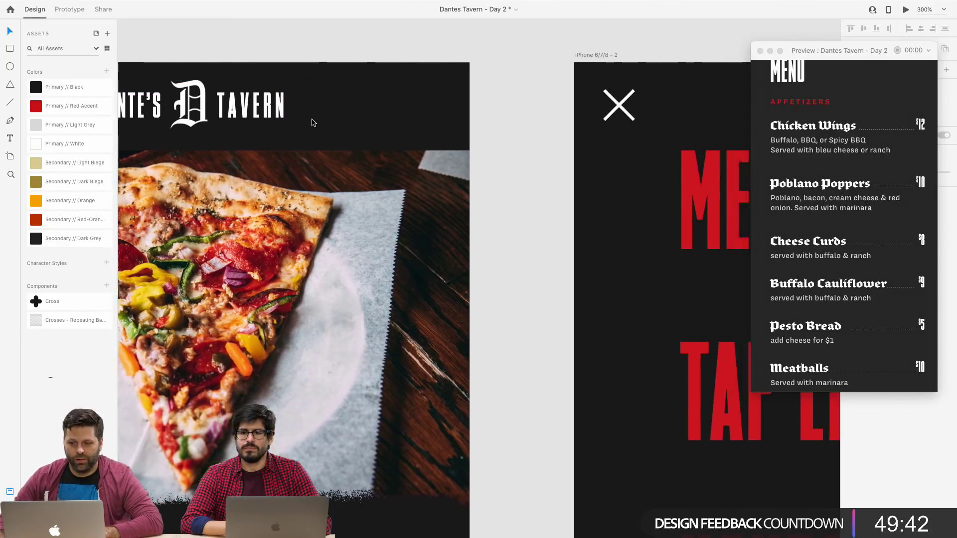
{"action": "scroll", "coordinate": [313, 123], "scroll_direction": "right", "scroll_amount": 4}
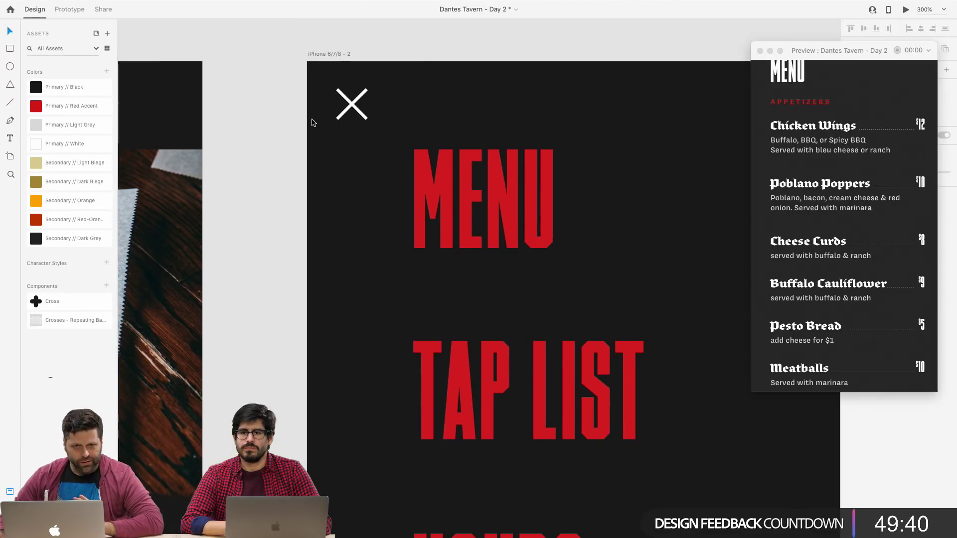
{"action": "scroll", "coordinate": [312, 123], "scroll_direction": "right", "scroll_amount": 1}
{"action": "scroll", "coordinate": [311, 122], "scroll_direction": "right", "scroll_amount": 2}
{"action": "scroll", "coordinate": [311, 122], "scroll_direction": "down", "scroll_amount": 1}
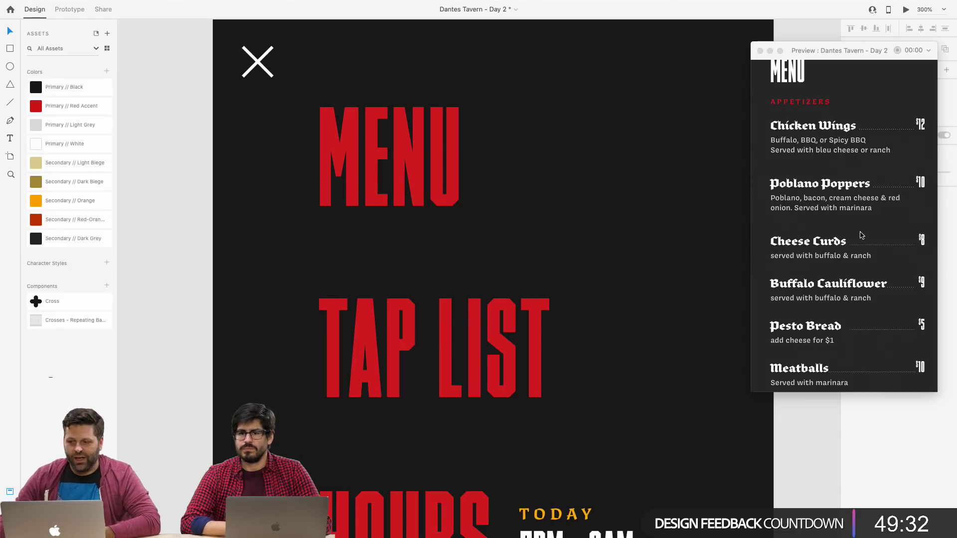
{"action": "scroll", "coordinate": [615, 213], "scroll_direction": "down", "scroll_amount": 3}
{"action": "scroll", "coordinate": [615, 213], "scroll_direction": "up", "scroll_amount": 4}
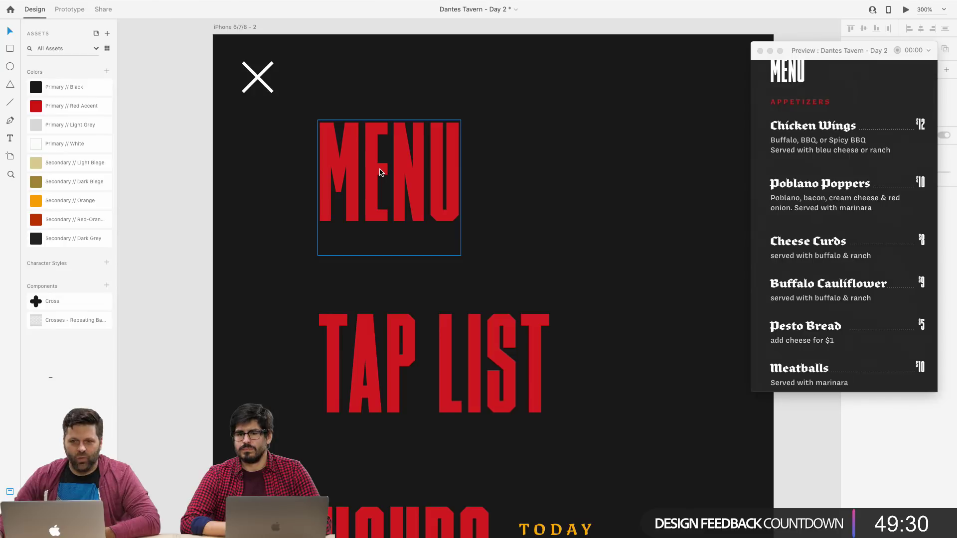
Examine the overlay's Tap List, Hours and Locations links, today's opening hours and the outlined Order Delivery button.
{"action": "scroll", "coordinate": [384, 210], "scroll_direction": "down", "scroll_amount": 3}
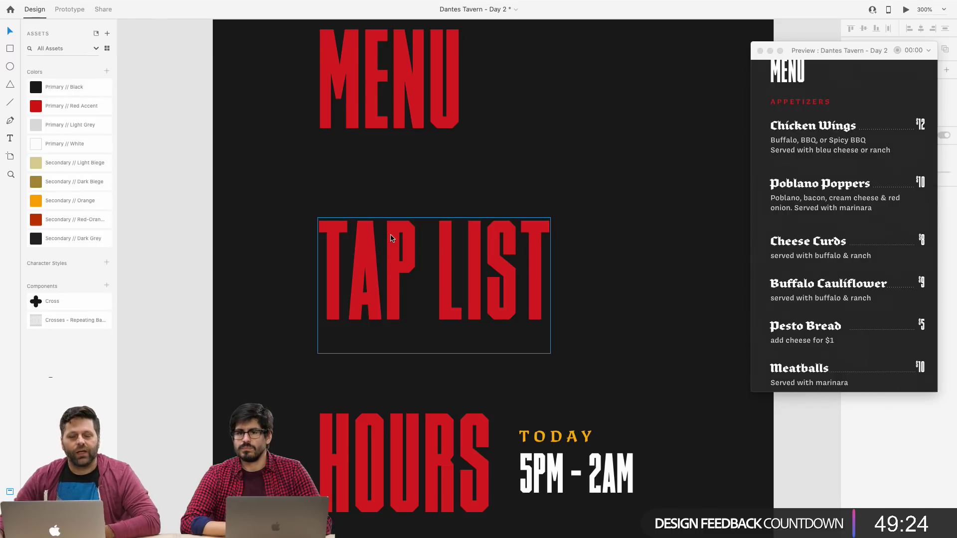
{"action": "scroll", "coordinate": [391, 238], "scroll_direction": "down", "scroll_amount": 4}
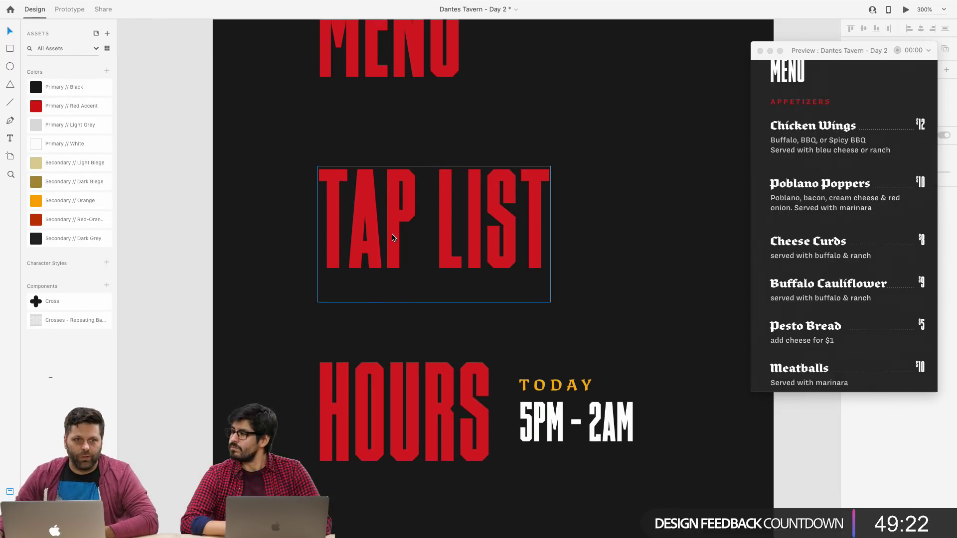
{"action": "scroll", "coordinate": [392, 237], "scroll_direction": "down", "scroll_amount": 7}
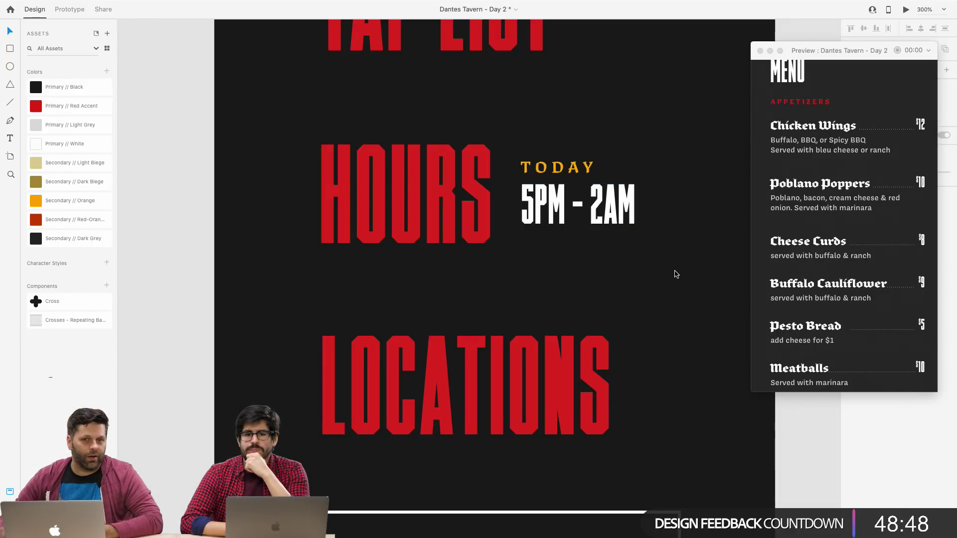
{"action": "scroll", "coordinate": [686, 285], "scroll_direction": "down", "scroll_amount": 3}
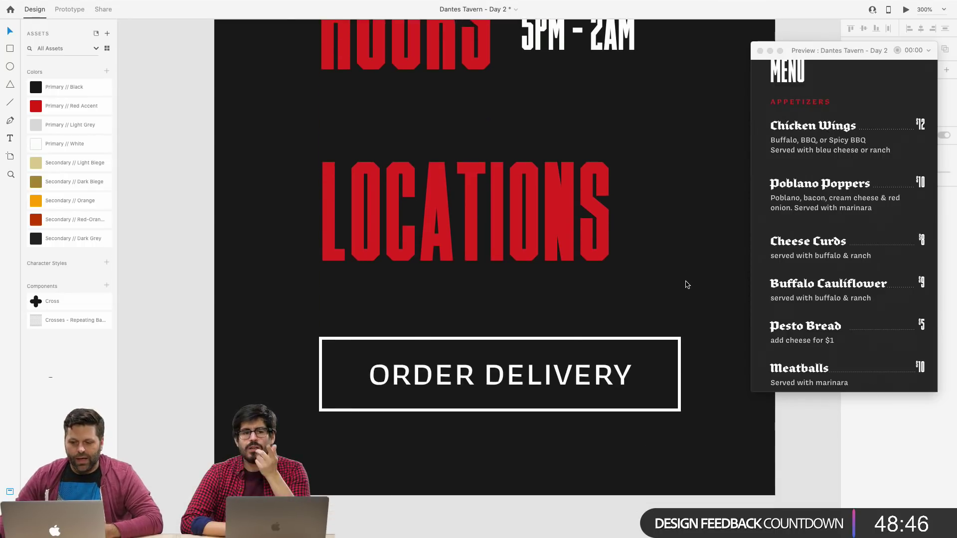
{"action": "scroll", "coordinate": [686, 284], "scroll_direction": "up", "scroll_amount": 1}
{"action": "scroll", "coordinate": [651, 269], "scroll_direction": "up", "scroll_amount": 3}
{"action": "scroll", "coordinate": [651, 269], "scroll_direction": "up", "scroll_amount": 2}
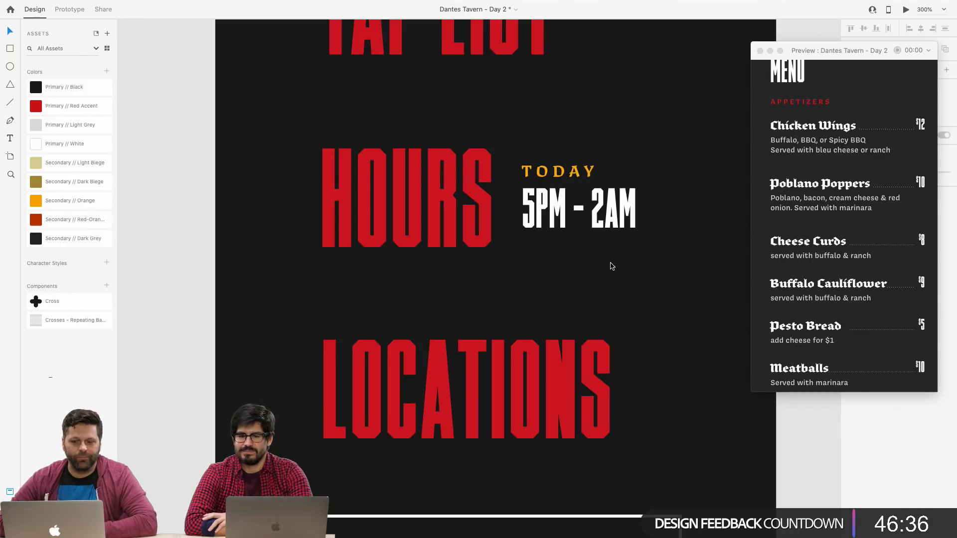
Review the size and spacing of the navigation overlay's links as a group at 200% zoom.
{"action": "key", "text": "super+minus"}
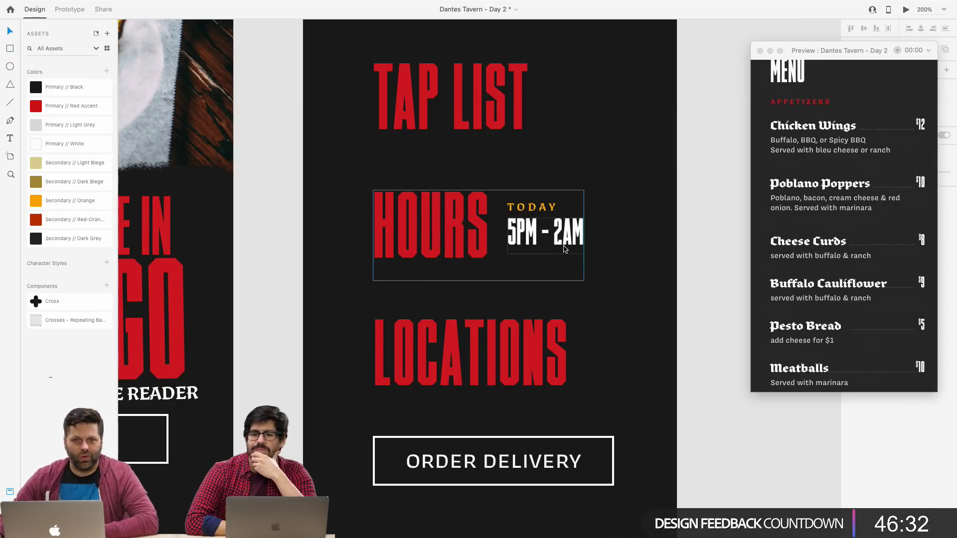
{"action": "scroll", "coordinate": [573, 254], "scroll_direction": "up", "scroll_amount": 3}
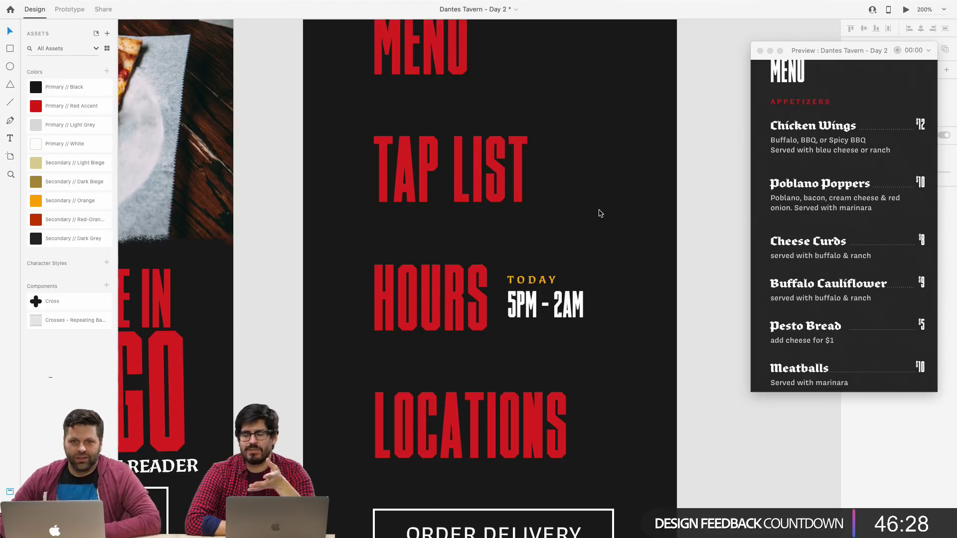
{"action": "scroll", "coordinate": [598, 211], "scroll_direction": "up", "scroll_amount": 3}
{"action": "scroll", "coordinate": [600, 213], "scroll_direction": "down", "scroll_amount": 4}
{"action": "scroll", "coordinate": [600, 214], "scroll_direction": "down", "scroll_amount": 4}
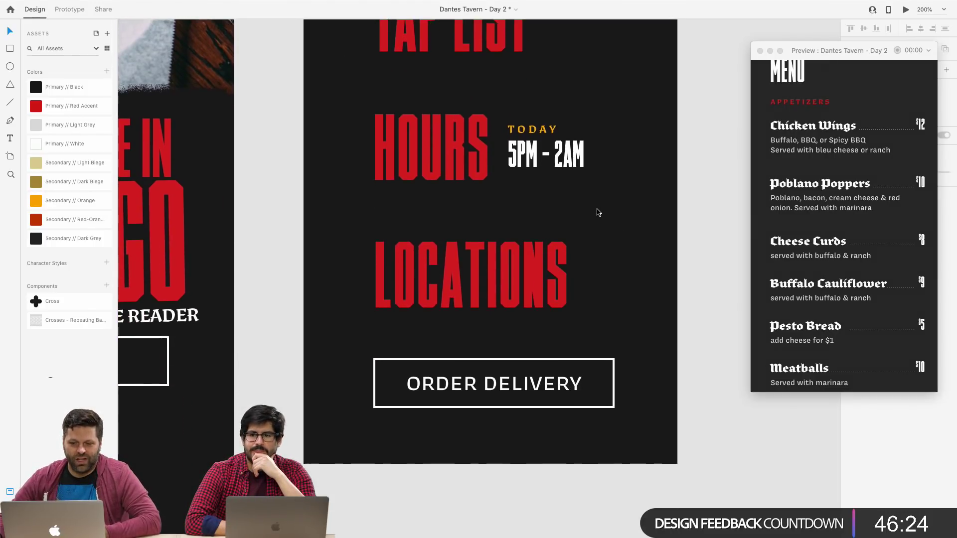
{"action": "scroll", "coordinate": [600, 213], "scroll_direction": "up", "scroll_amount": 6}
{"action": "scroll", "coordinate": [603, 312], "scroll_direction": "down", "scroll_amount": 6}
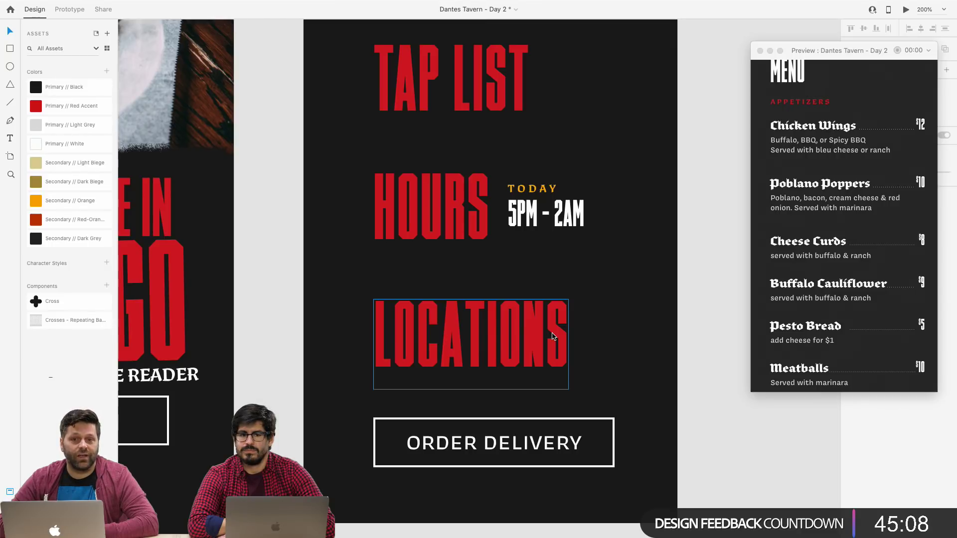
View both mobile artboards at 100% and review the home page down to Family Friendly and back to Today's Features.
{"action": "key", "text": "super+1"}
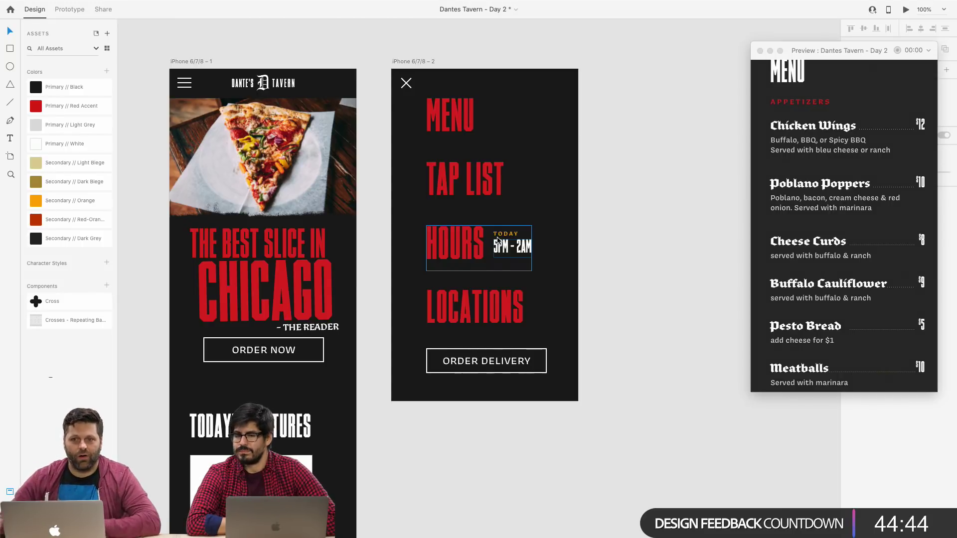
{"action": "scroll", "coordinate": [513, 310], "scroll_direction": "down", "scroll_amount": 10}
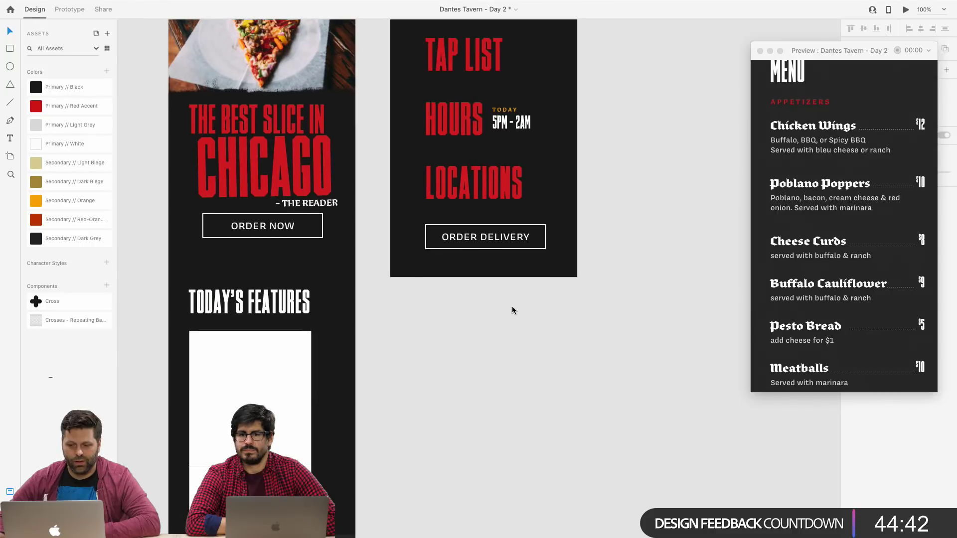
{"action": "scroll", "coordinate": [512, 310], "scroll_direction": "down", "scroll_amount": 10}
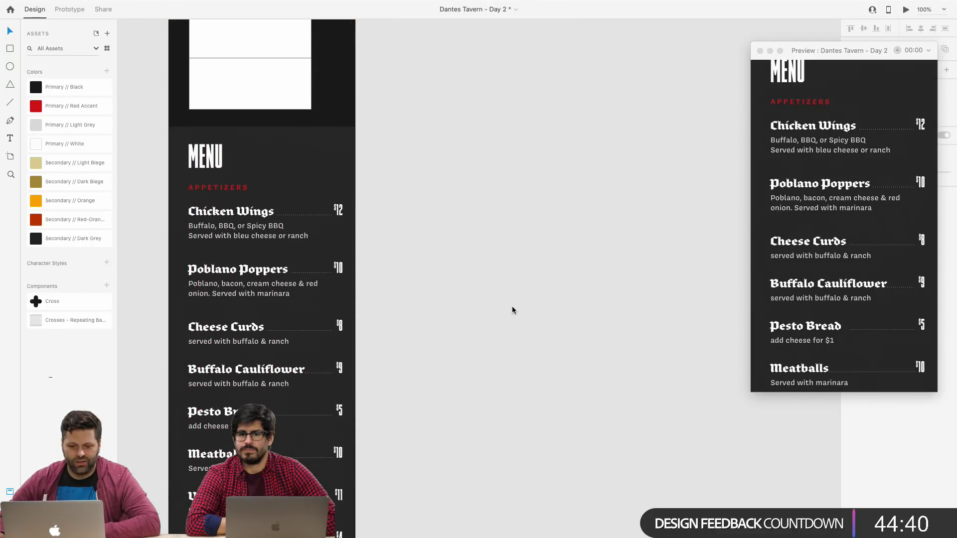
{"action": "scroll", "coordinate": [512, 310], "scroll_direction": "left", "scroll_amount": 1}
{"action": "scroll", "coordinate": [511, 310], "scroll_direction": "left", "scroll_amount": 1}
{"action": "scroll", "coordinate": [511, 310], "scroll_direction": "down", "scroll_amount": 3}
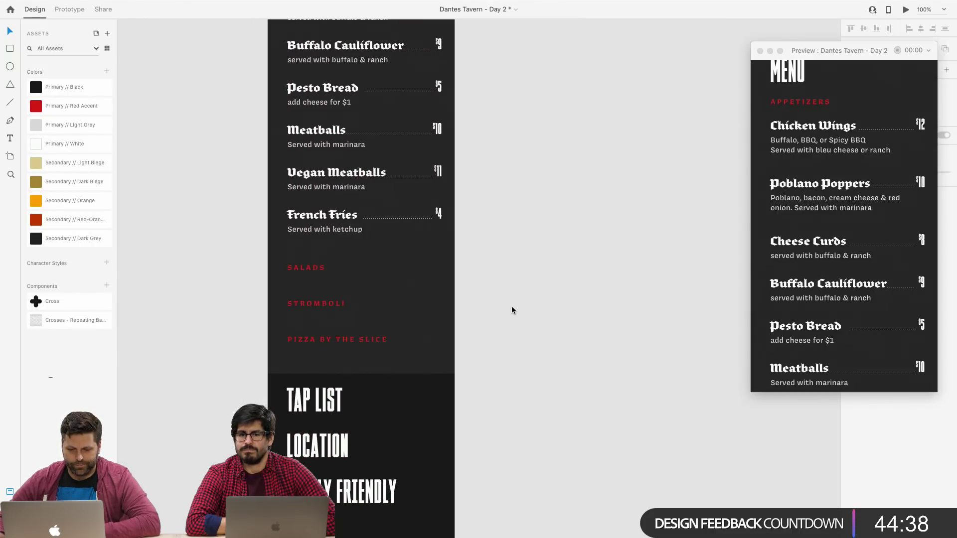
{"action": "scroll", "coordinate": [511, 310], "scroll_direction": "up", "scroll_amount": 20}
{"action": "scroll", "coordinate": [512, 306], "scroll_direction": "down", "scroll_amount": 3}
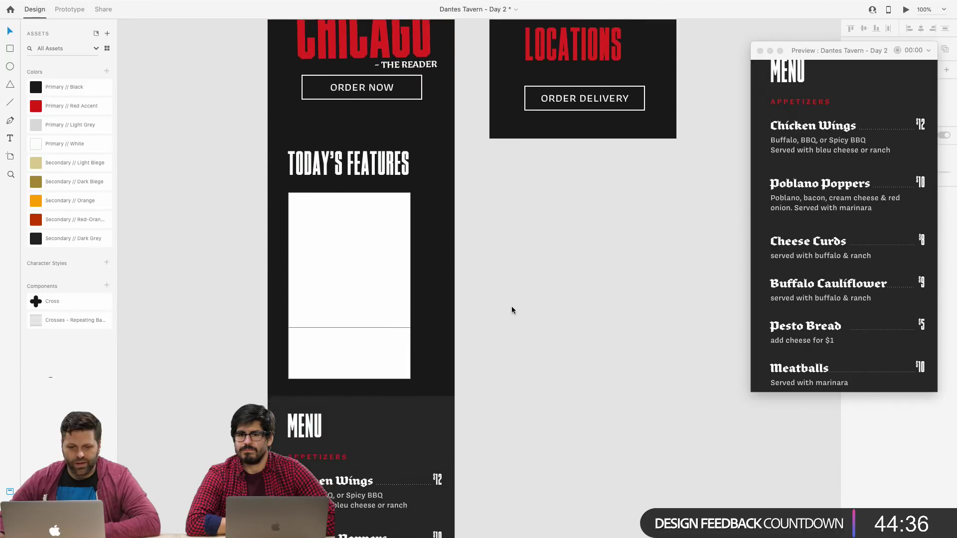
Find the row of "of the year" photo cards in the research board's Mind Tangents section and examine it.
{"action": "scroll", "coordinate": [511, 306], "scroll_direction": "left", "scroll_amount": 10}
{"action": "scroll", "coordinate": [509, 307], "scroll_direction": "down", "scroll_amount": 8}
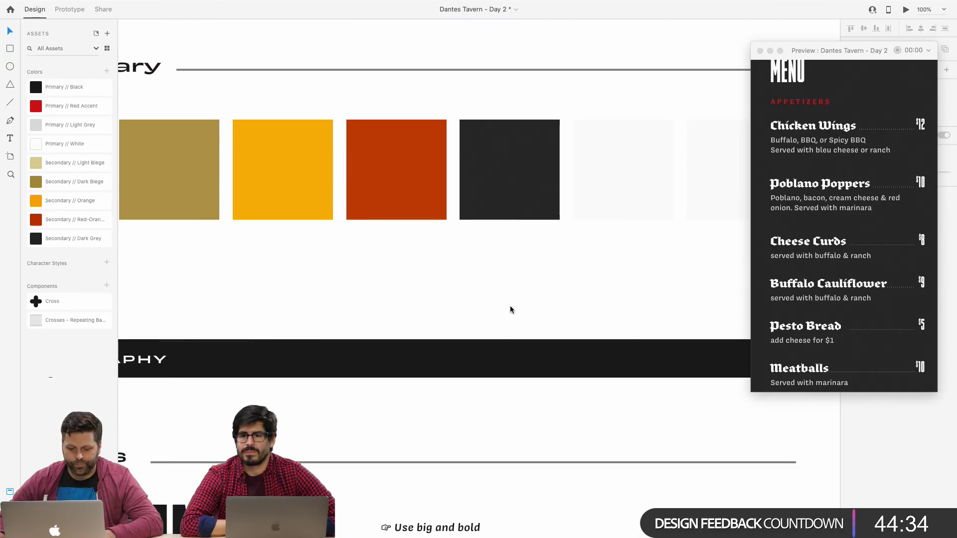
{"action": "scroll", "coordinate": [510, 307], "scroll_direction": "down", "scroll_amount": 5}
{"action": "scroll", "coordinate": [509, 315], "scroll_direction": "down", "scroll_amount": 15}
{"action": "scroll", "coordinate": [509, 315], "scroll_direction": "left", "scroll_amount": 5}
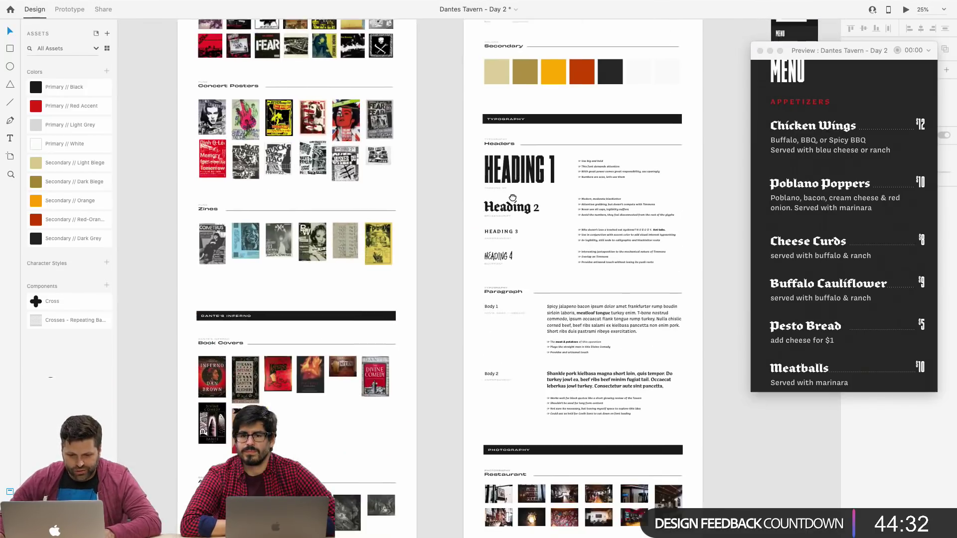
{"action": "scroll", "coordinate": [557, 149], "scroll_direction": "down", "scroll_amount": 2}
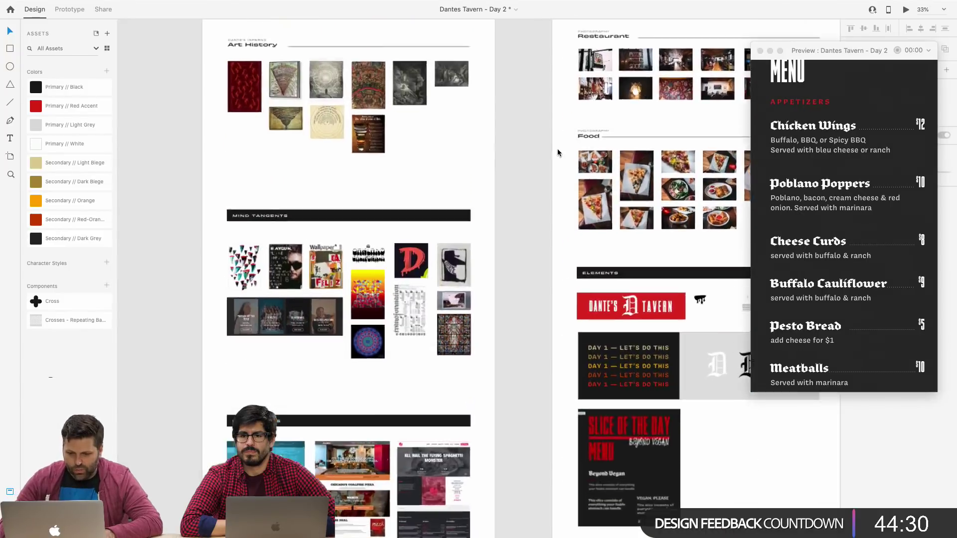
{"action": "scroll", "coordinate": [559, 152], "scroll_direction": "up", "scroll_amount": 5}
{"action": "scroll", "coordinate": [553, 154], "scroll_direction": "up", "scroll_amount": 8}
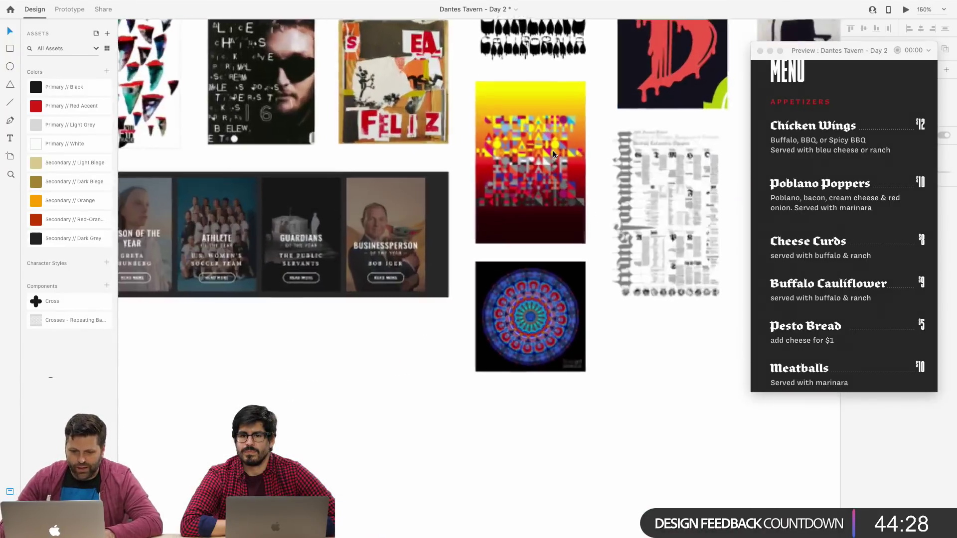
{"action": "scroll", "coordinate": [540, 329], "scroll_direction": "left", "scroll_amount": 5}
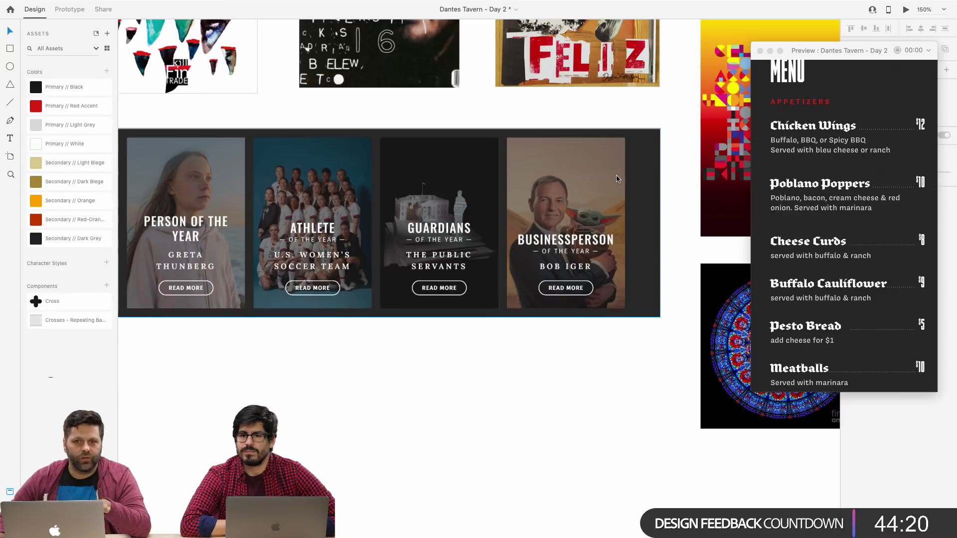
Look over the logo and color samples in the Elements section and return to the Today's Features placeholder card on the home page.
{"action": "scroll", "coordinate": [616, 179], "scroll_direction": "right", "scroll_amount": 10}
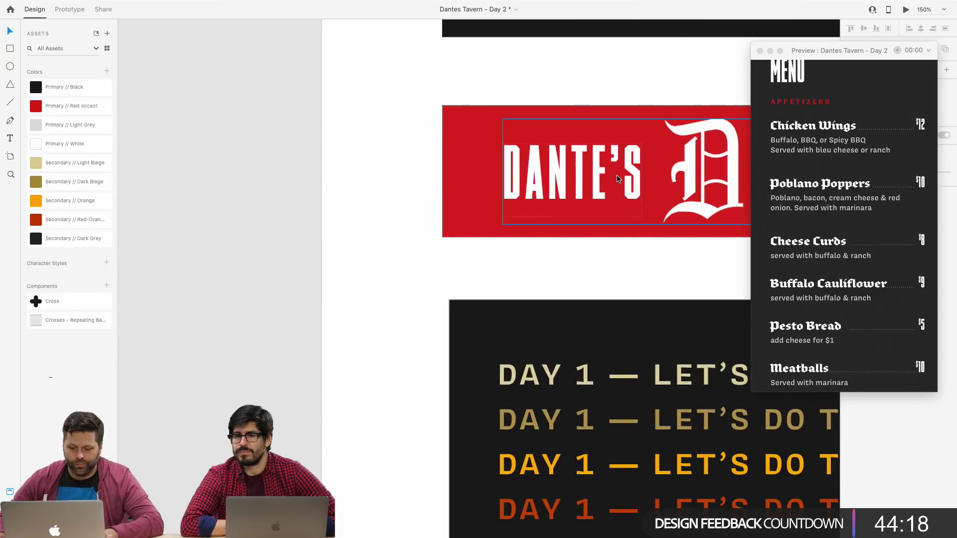
{"action": "key", "text": "super+minus"}
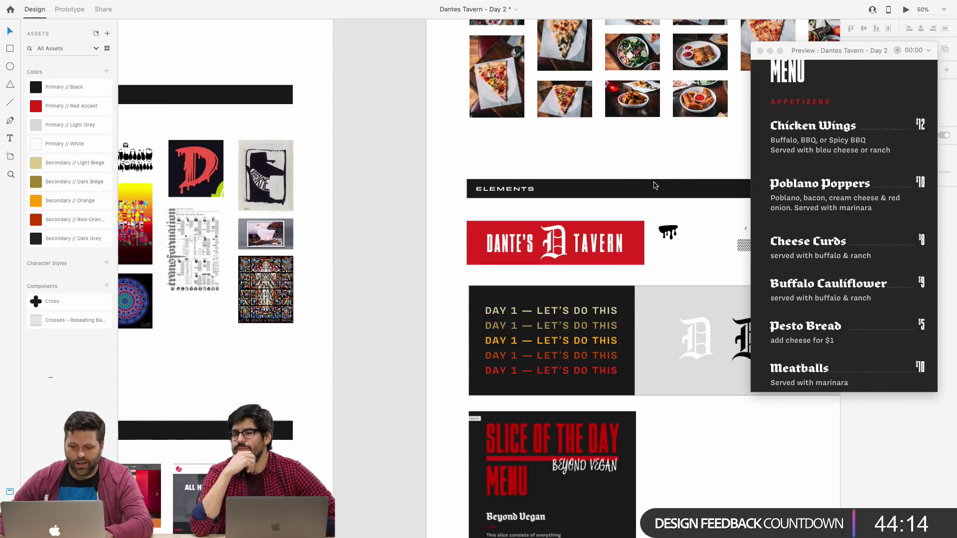
{"action": "scroll", "coordinate": [686, 187], "scroll_direction": "right", "scroll_amount": 15}
{"action": "scroll", "coordinate": [685, 183], "scroll_direction": "left", "scroll_amount": 10}
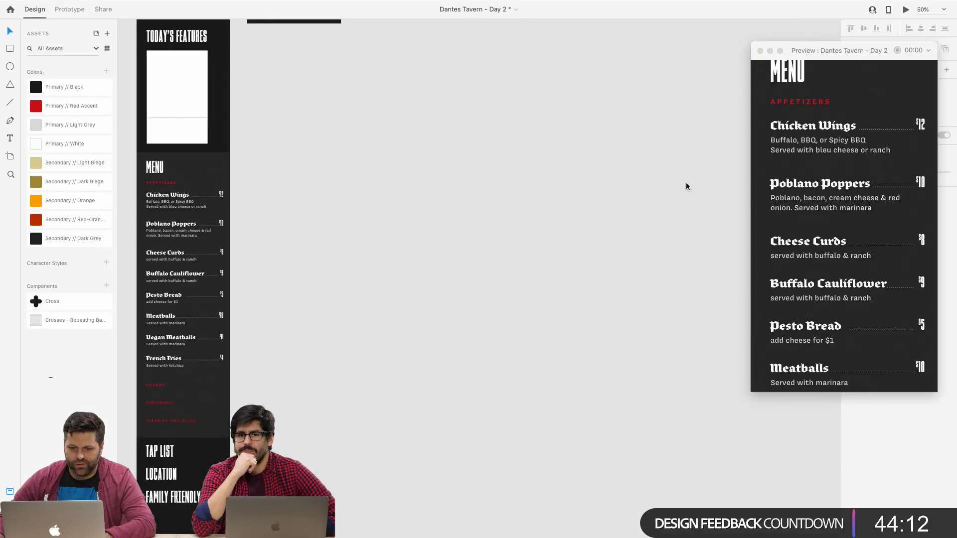
{"action": "scroll", "coordinate": [684, 186], "scroll_direction": "left", "scroll_amount": 3}
{"action": "scroll", "coordinate": [684, 183], "scroll_direction": "down", "scroll_amount": 3}
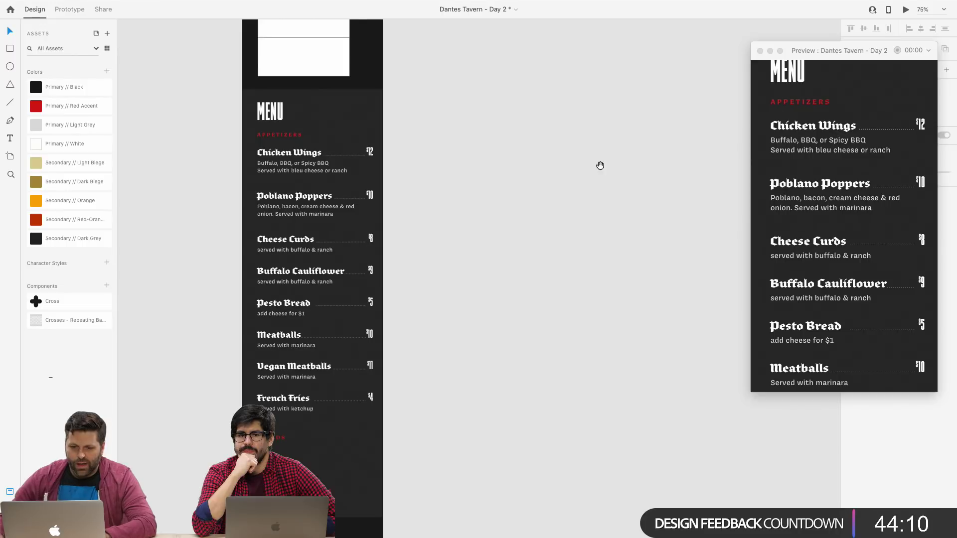
{"action": "left_click_drag", "start_coordinate": [608, 171], "coordinate": [673, 397]}
{"action": "scroll", "coordinate": [673, 397], "scroll_direction": "up", "scroll_amount": 3}
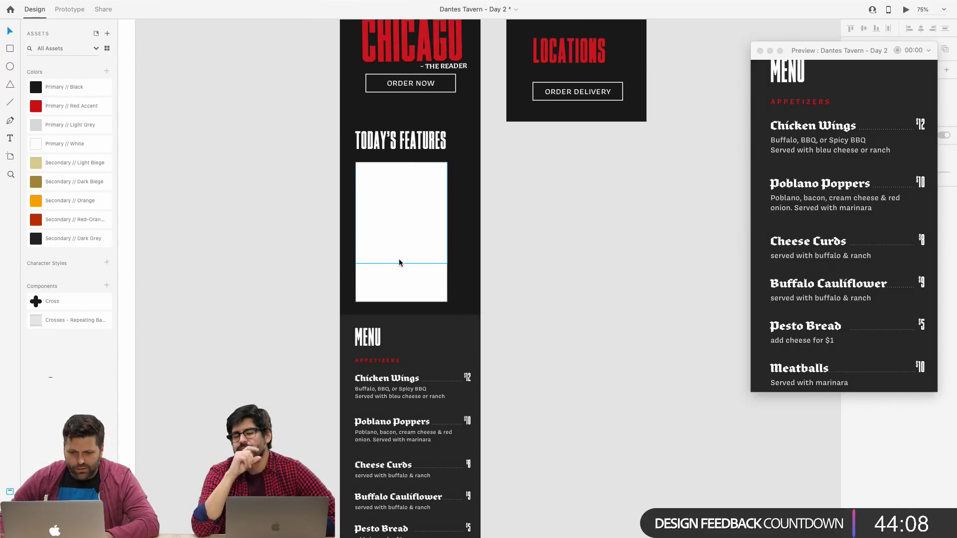
Find the Food photography section in the style board and compare the pizza slice photos there.
{"action": "scroll", "coordinate": [398, 258], "scroll_direction": "down", "scroll_amount": 10}
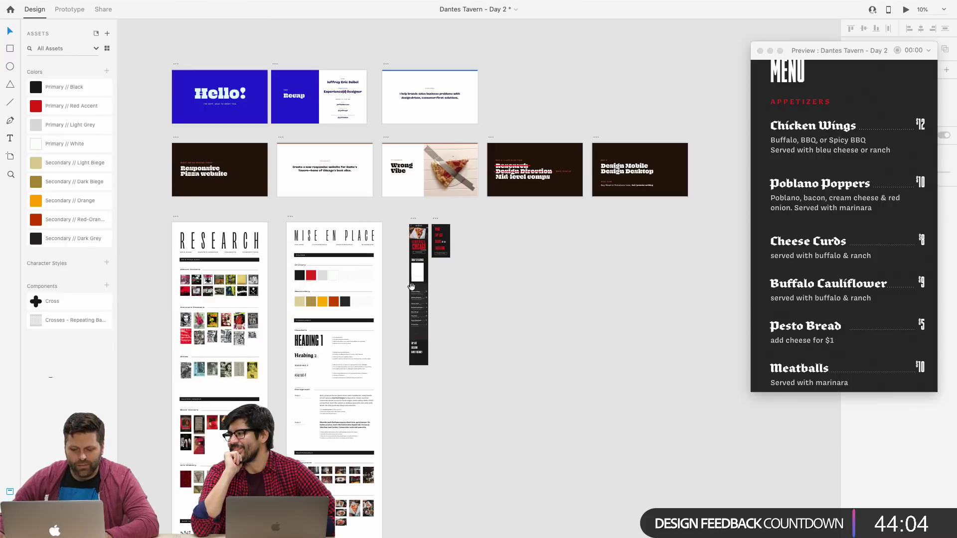
{"action": "left_click_drag", "start_coordinate": [473, 395], "coordinate": [493, 156]}
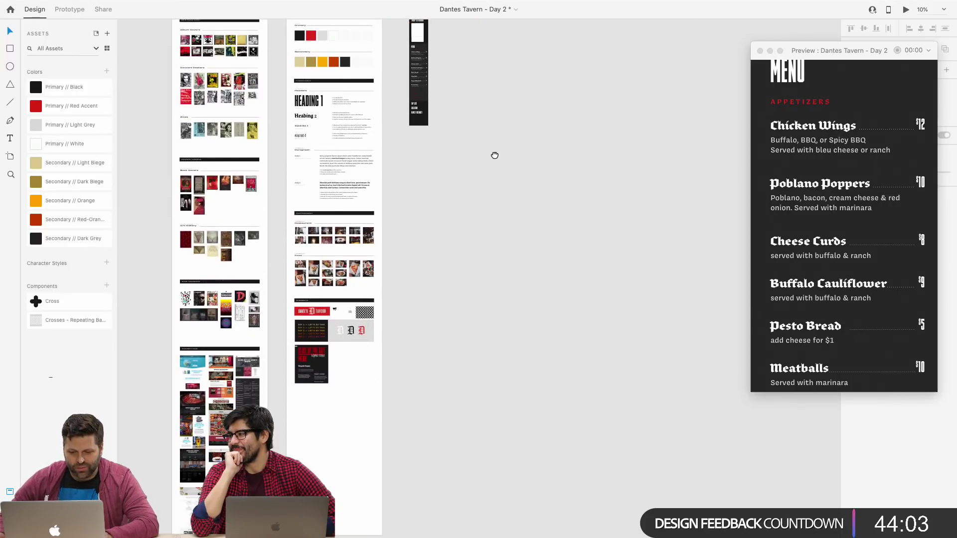
{"action": "left_click", "coordinate": [327, 267]}
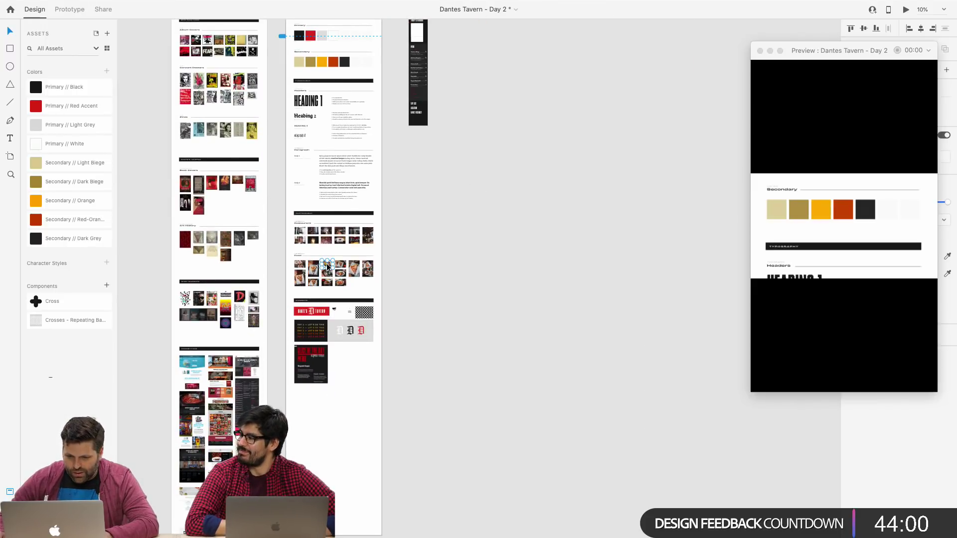
{"action": "scroll", "coordinate": [393, 270], "scroll_direction": "up", "scroll_amount": 5}
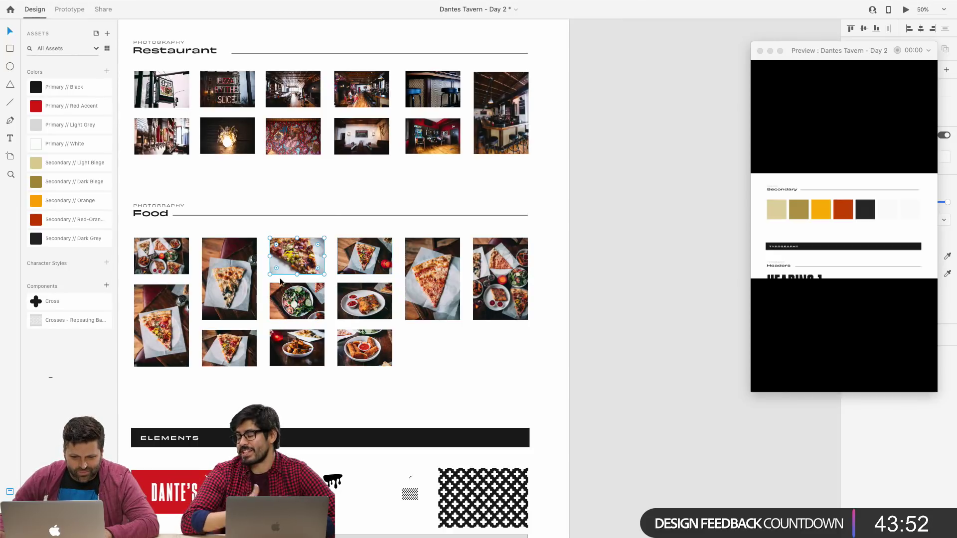
{"action": "left_click", "coordinate": [243, 278]}
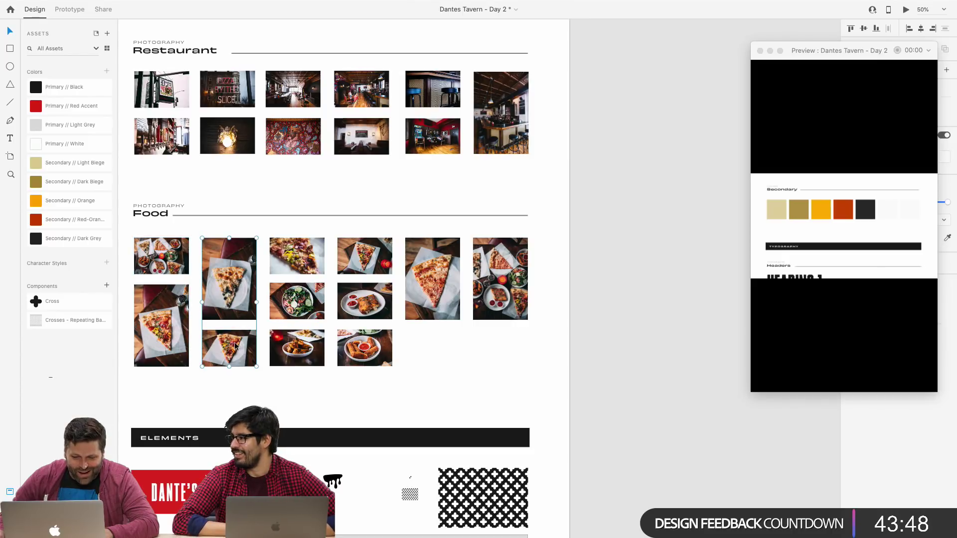
{"action": "left_click", "coordinate": [364, 264]}
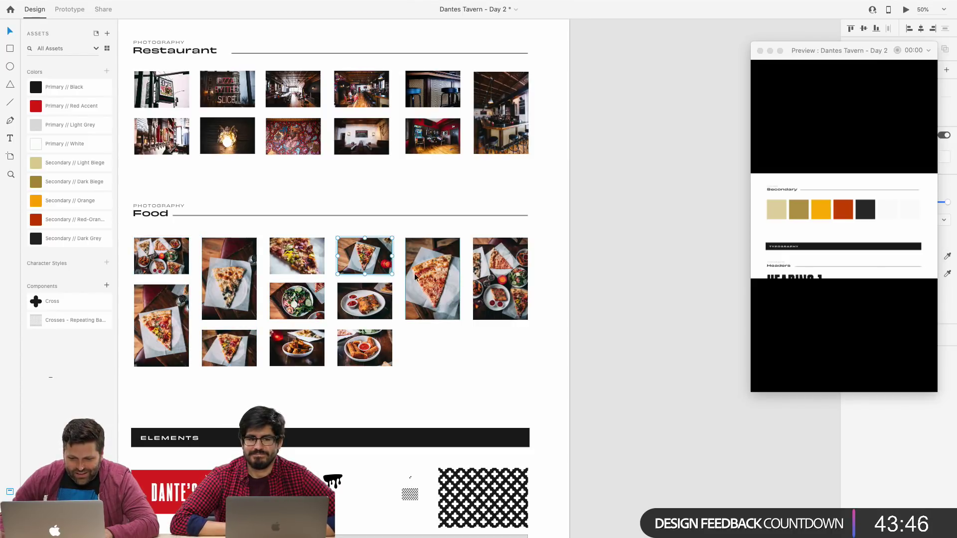
{"action": "left_click", "coordinate": [596, 240]}
Return past the typography samples to the home page and check the upper photo area of the Today's Features card.
{"action": "scroll", "coordinate": [596, 239], "scroll_direction": "down", "scroll_amount": 10}
{"action": "scroll", "coordinate": [595, 238], "scroll_direction": "up", "scroll_amount": 5}
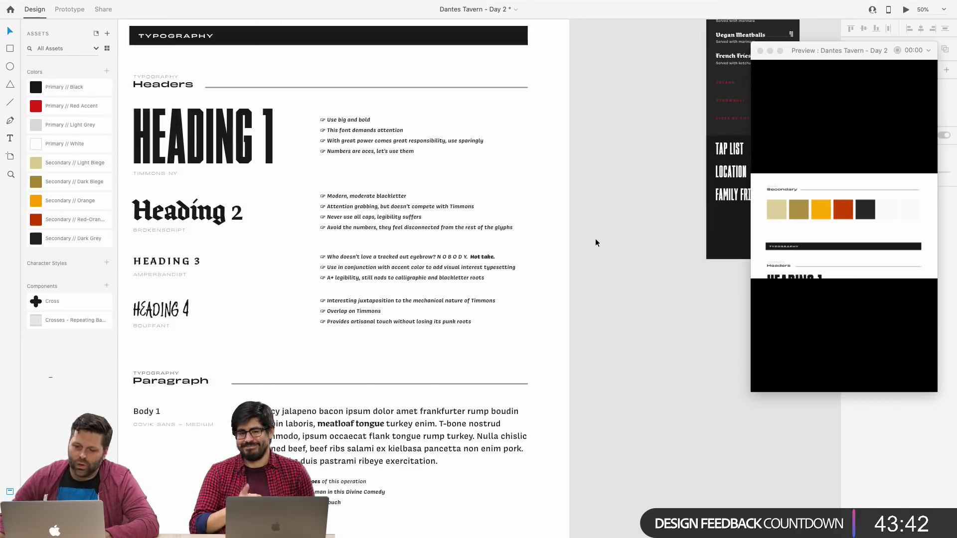
{"action": "scroll", "coordinate": [594, 238], "scroll_direction": "right", "scroll_amount": 10}
{"action": "scroll", "coordinate": [594, 238], "scroll_direction": "left", "scroll_amount": 2}
{"action": "scroll", "coordinate": [595, 238], "scroll_direction": "left", "scroll_amount": 5}
{"action": "scroll", "coordinate": [595, 238], "scroll_direction": "up", "scroll_amount": 3}
{"action": "scroll", "coordinate": [595, 238], "scroll_direction": "down", "scroll_amount": 4}
{"action": "scroll", "coordinate": [595, 239], "scroll_direction": "right", "scroll_amount": 2}
{"action": "scroll", "coordinate": [596, 242], "scroll_direction": "down", "scroll_amount": 5}
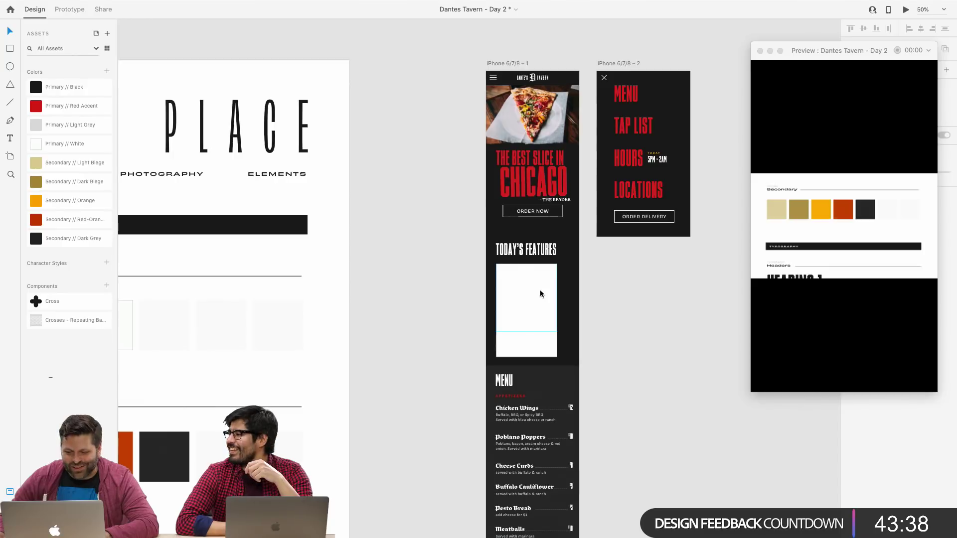
{"action": "left_click", "coordinate": [539, 289]}
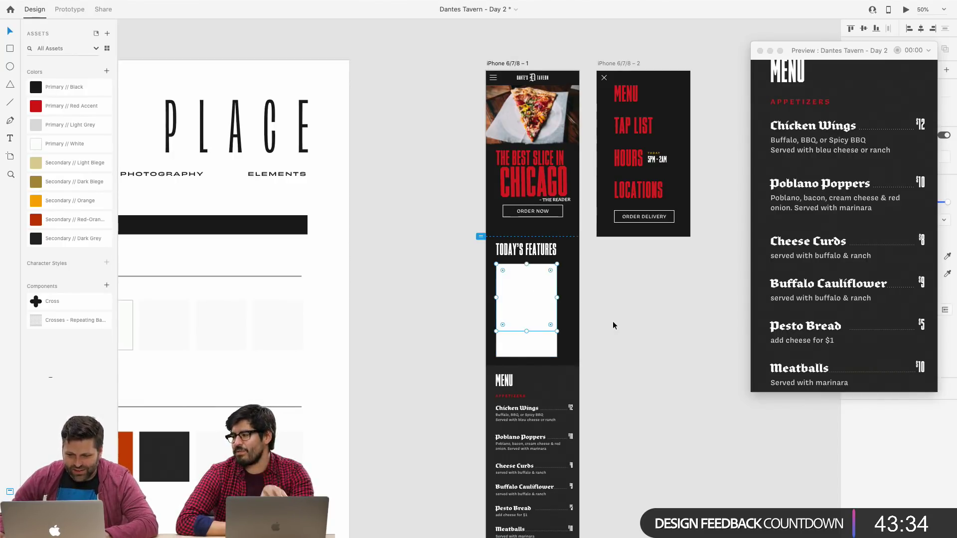
Copy the landscape photo of a pizza slice with a red tomato from the Food section onto the Today's Features card.
{"action": "scroll", "coordinate": [612, 321], "scroll_direction": "down", "scroll_amount": 15}
{"action": "scroll", "coordinate": [441, 364], "scroll_direction": "down", "scroll_amount": 15}
{"action": "scroll", "coordinate": [420, 364], "scroll_direction": "left", "scroll_amount": 5}
{"action": "left_click", "coordinate": [294, 162]}
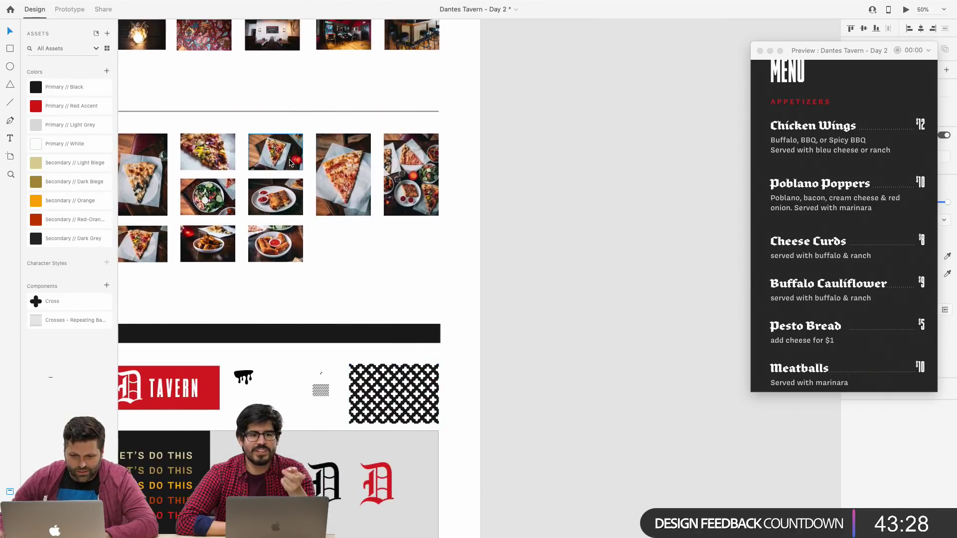
{"action": "scroll", "coordinate": [587, 163], "scroll_direction": "up", "scroll_amount": 10}
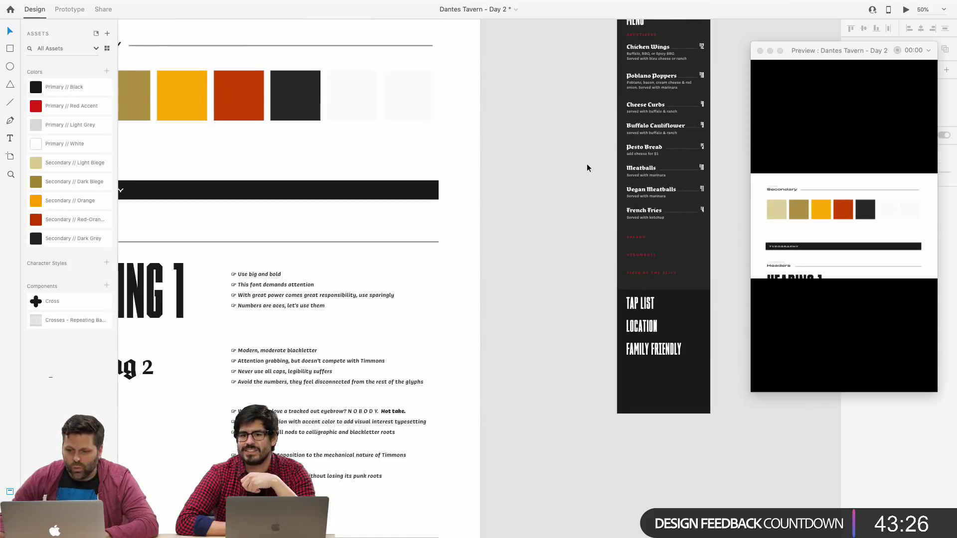
{"action": "scroll", "coordinate": [587, 163], "scroll_direction": "right", "scroll_amount": 5}
{"action": "scroll", "coordinate": [584, 169], "scroll_direction": "down", "scroll_amount": 3}
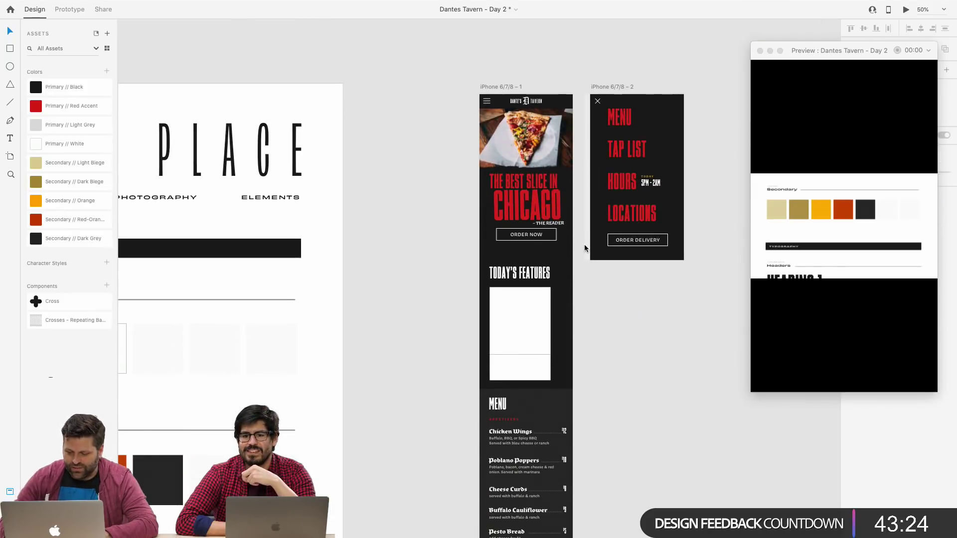
{"action": "key", "text": "super+1"}
{"action": "left_click_drag", "start_coordinate": [581, 290], "coordinate": [466, 260]}
{"action": "key", "text": "super+v"}
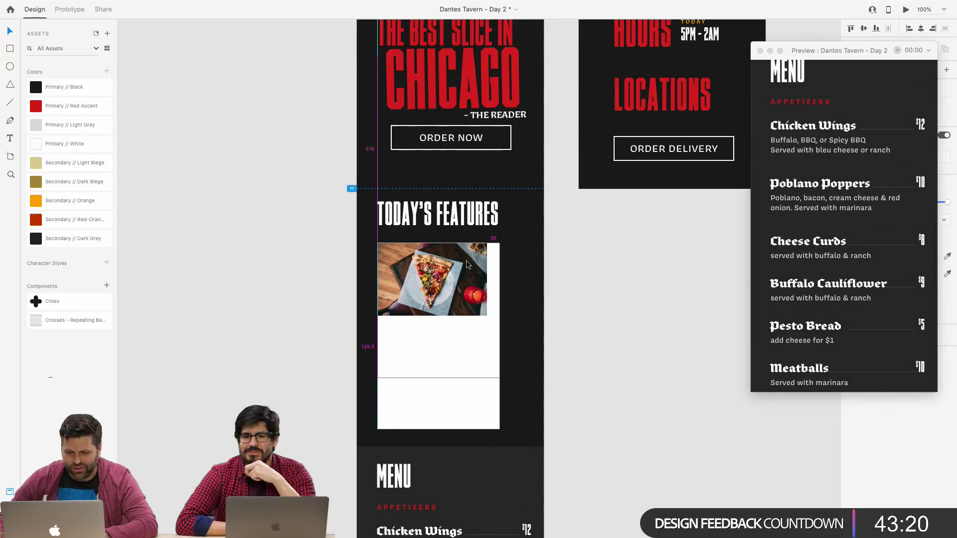
Enlarge the pizza photo to cover the card's upper photo area and send it behind the placeholder rectangle.
{"action": "left_click_drag", "start_coordinate": [487, 314], "coordinate": [578, 386]}
{"action": "left_click_drag", "start_coordinate": [527, 330], "coordinate": [490, 326]}
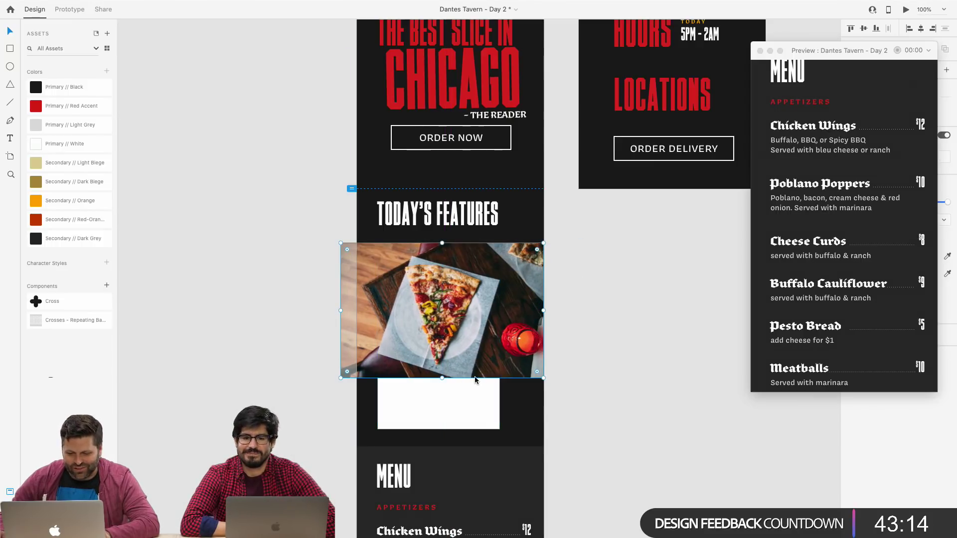
{"action": "left_click", "coordinate": [584, 342]}
{"action": "left_click", "coordinate": [479, 328]}
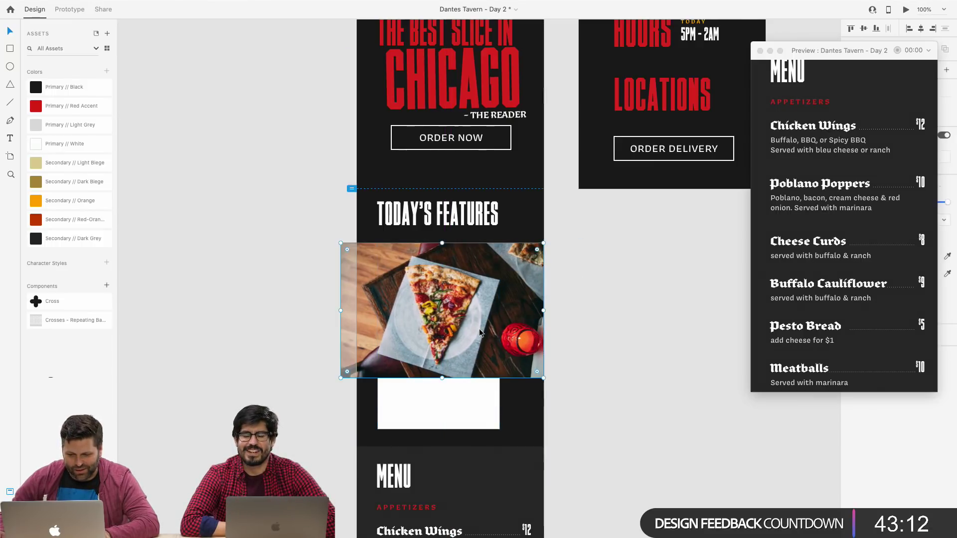
{"action": "key", "text": "super+bracketleft"}
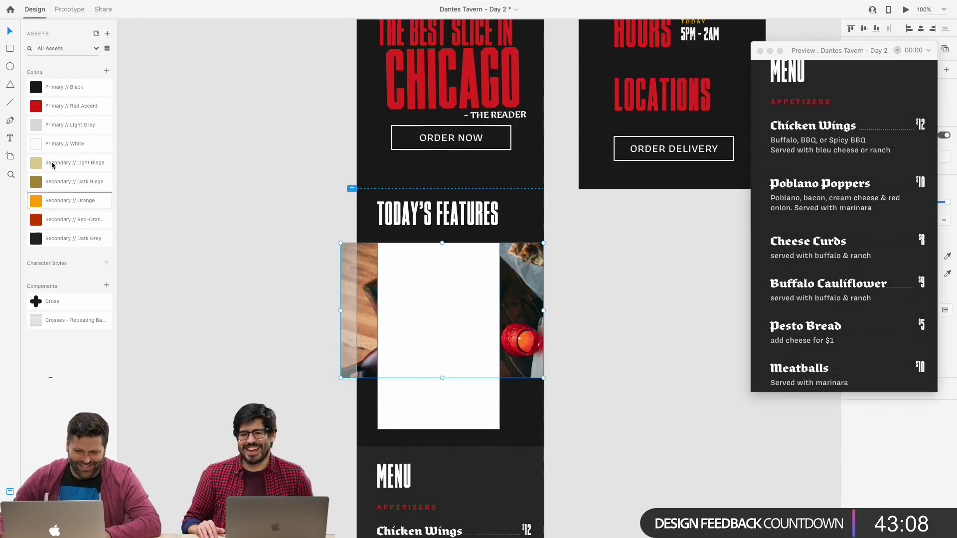
Mask the pizza photo with the upper placeholder rectangle using Mask with Shape.
{"action": "left_click", "coordinate": [9, 527]}
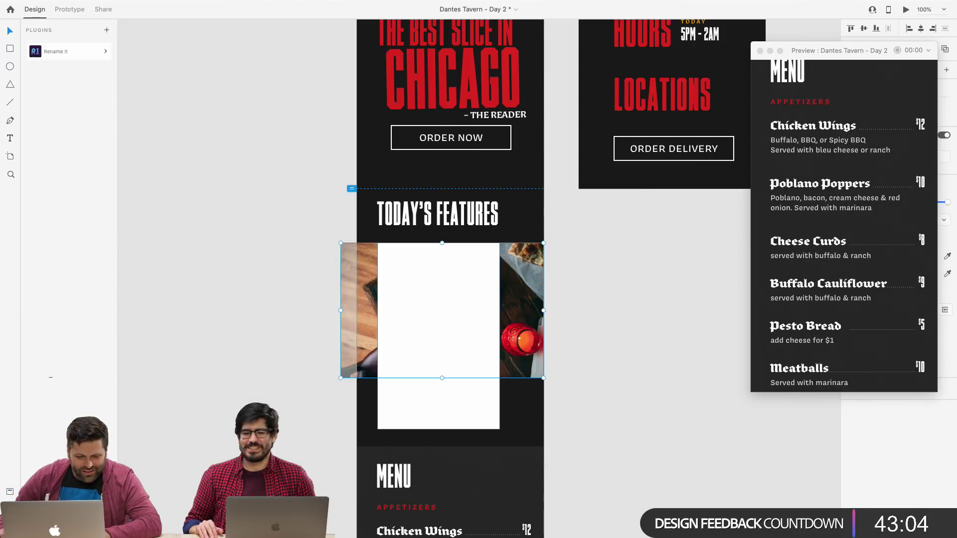
{"action": "key", "text": "super+y"}
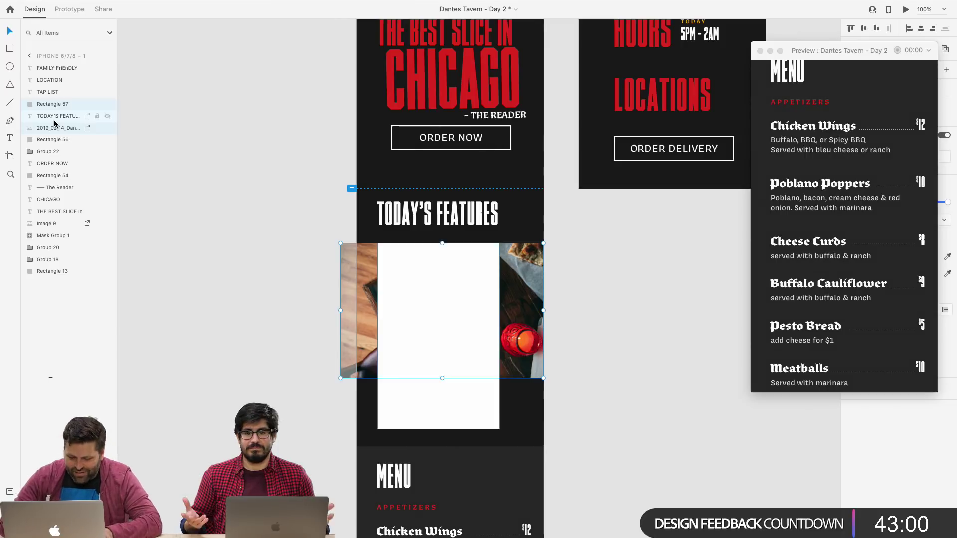
{"action": "mouse_move", "coordinate": [2, 3]}
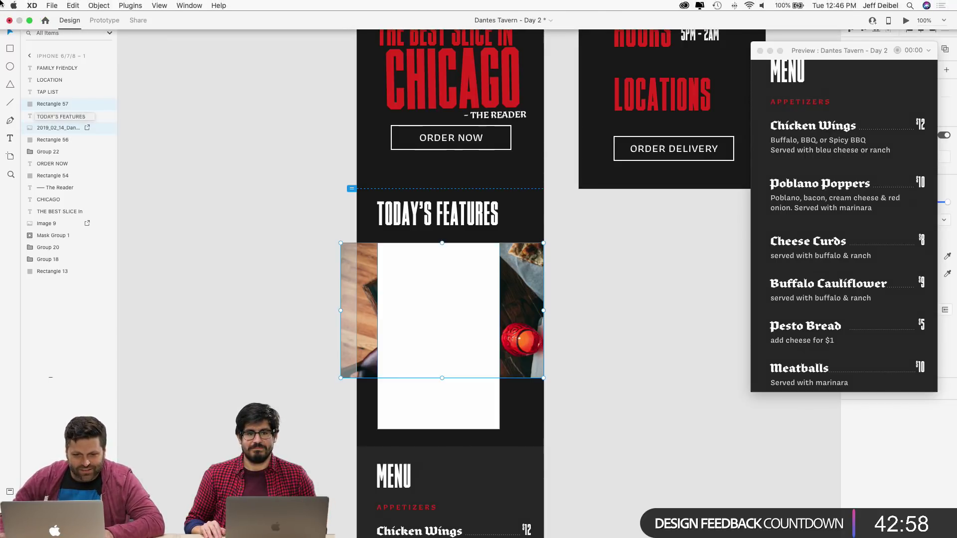
{"action": "left_click", "coordinate": [99, 5]}
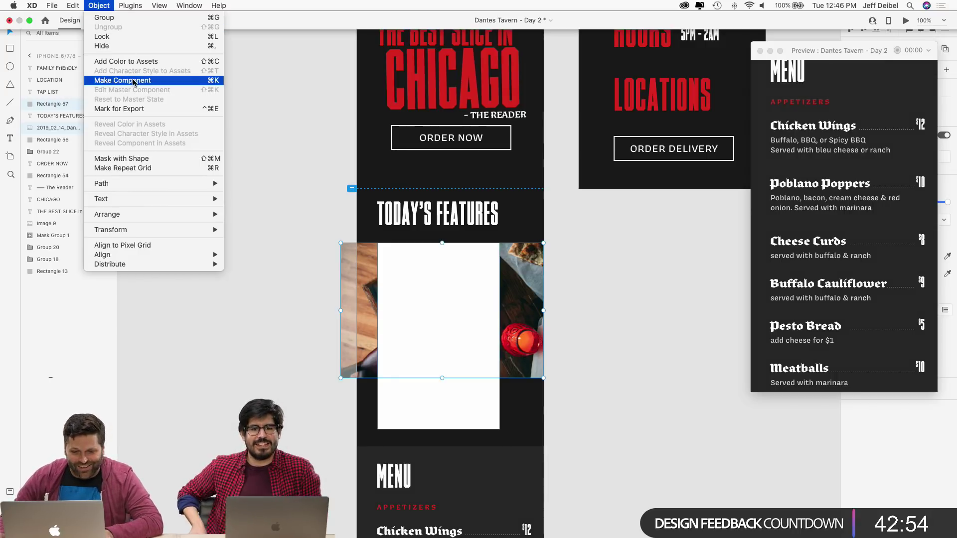
{"action": "left_click", "coordinate": [149, 159]}
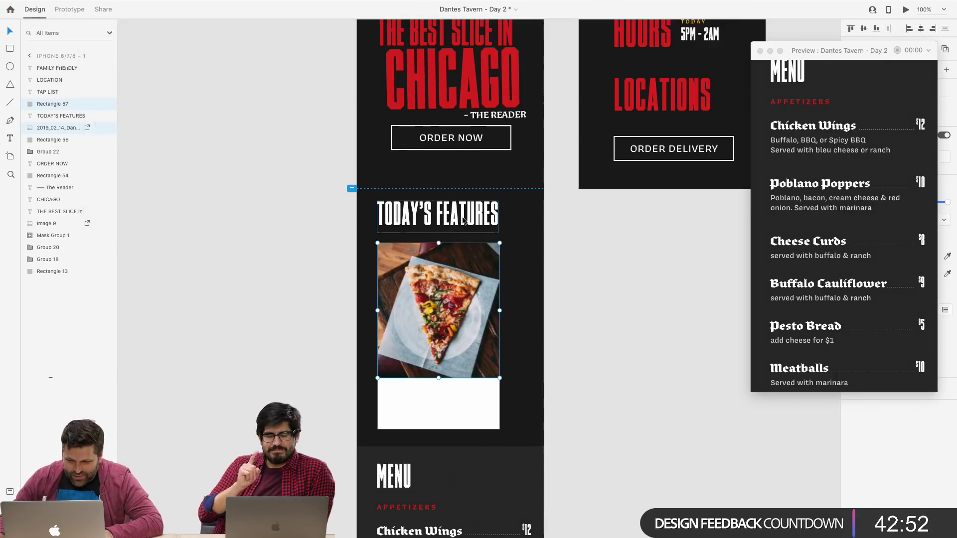
Shorten the photo mask from its lower edge and scale down and recenter the pizza photo within it.
{"action": "double_click", "coordinate": [476, 334]}
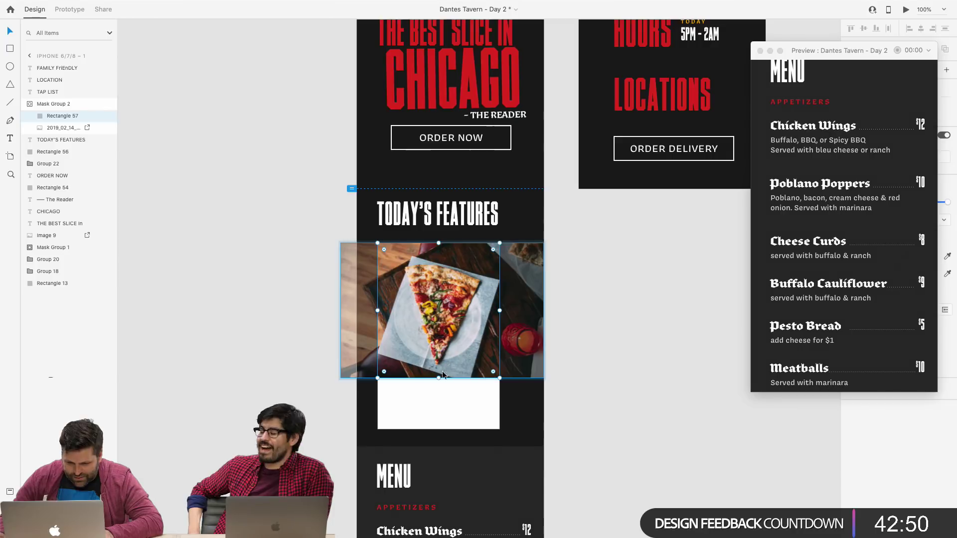
{"action": "left_click_drag", "start_coordinate": [438, 378], "coordinate": [439, 360]}
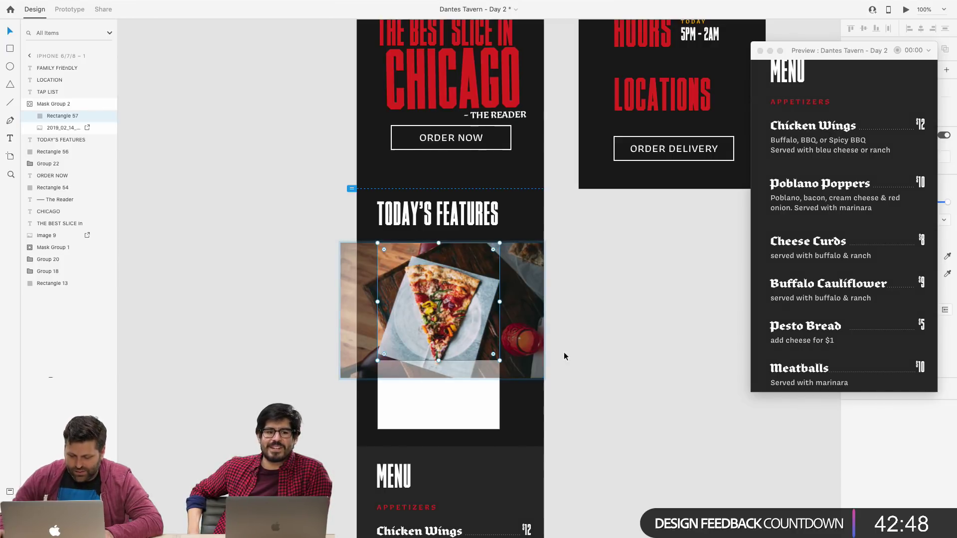
{"action": "left_click", "coordinate": [533, 364]}
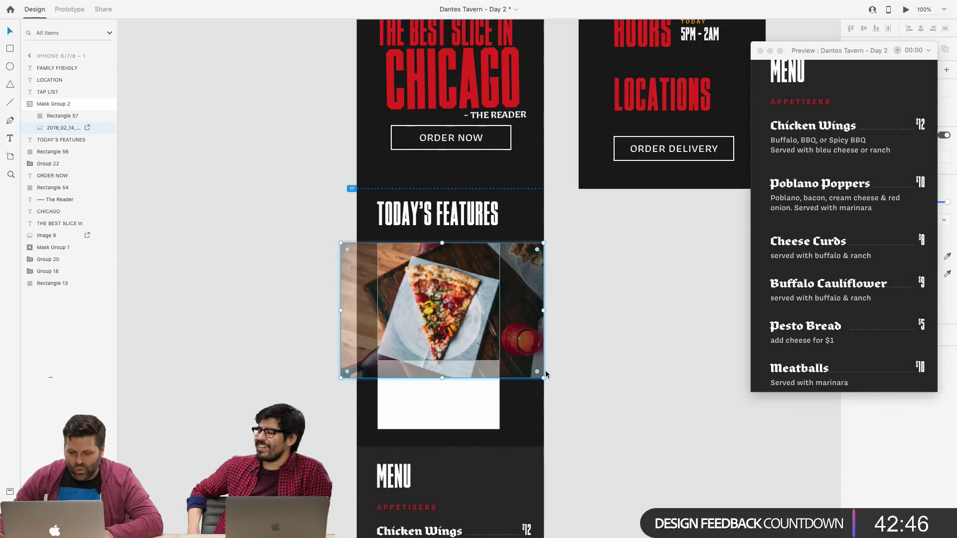
{"action": "left_click_drag", "start_coordinate": [544, 378], "coordinate": [530, 364]}
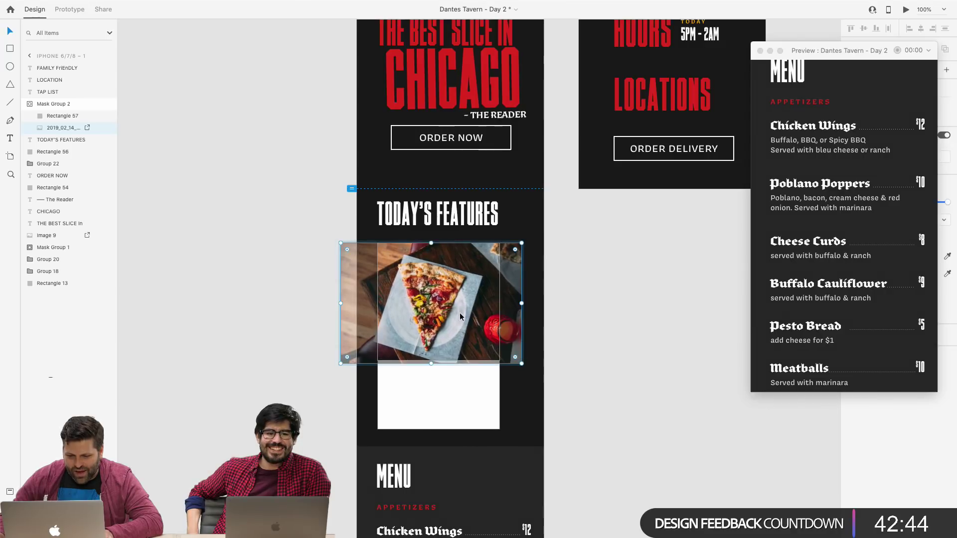
{"action": "left_click_drag", "start_coordinate": [461, 315], "coordinate": [467, 316]}
{"action": "key", "text": "Escape"}
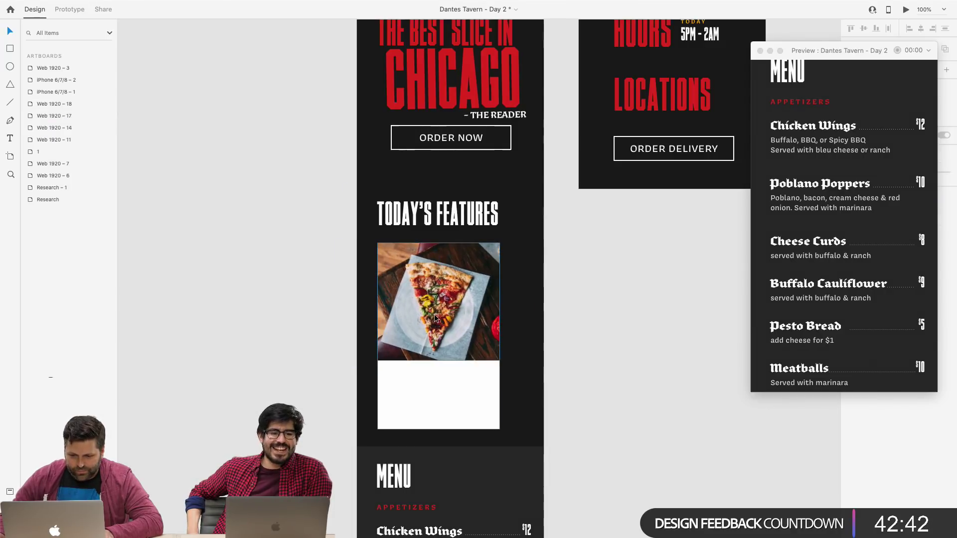
{"action": "double_click", "coordinate": [435, 318]}
{"action": "left_click_drag", "start_coordinate": [435, 317], "coordinate": [496, 317]}
{"action": "key", "text": "ctrl+z"}
{"action": "left_click", "coordinate": [588, 376]}
{"action": "left_click", "coordinate": [464, 329]}
{"action": "left_click", "coordinate": [537, 355]}
Fill the Today's Features card background rectangle with the Secondary // Dark Grey color asset.
{"action": "key", "text": "ctrl+equal"}
{"action": "left_click", "coordinate": [451, 468]}
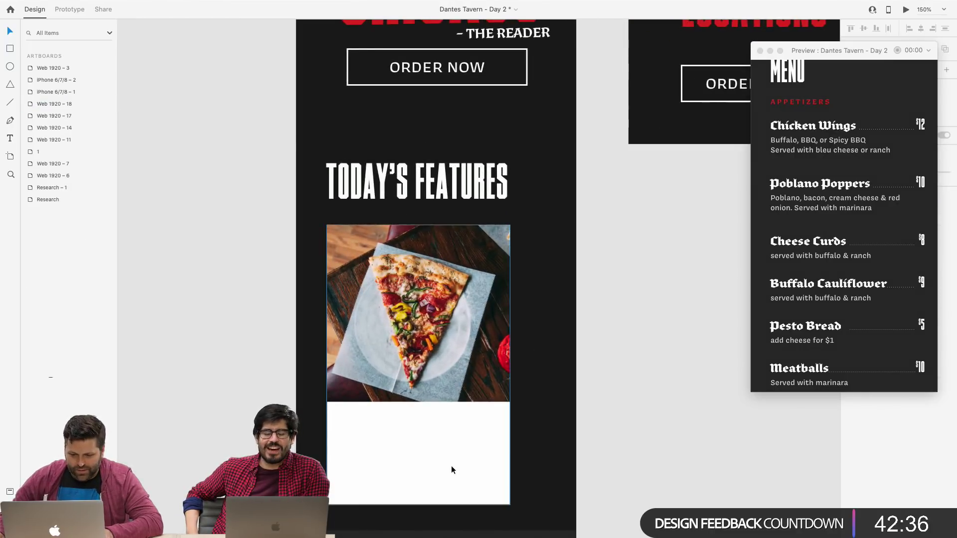
{"action": "scroll", "coordinate": [231, 256], "scroll_direction": "up", "scroll_amount": 10}
{"action": "scroll", "coordinate": [231, 256], "scroll_direction": "down", "scroll_amount": 3}
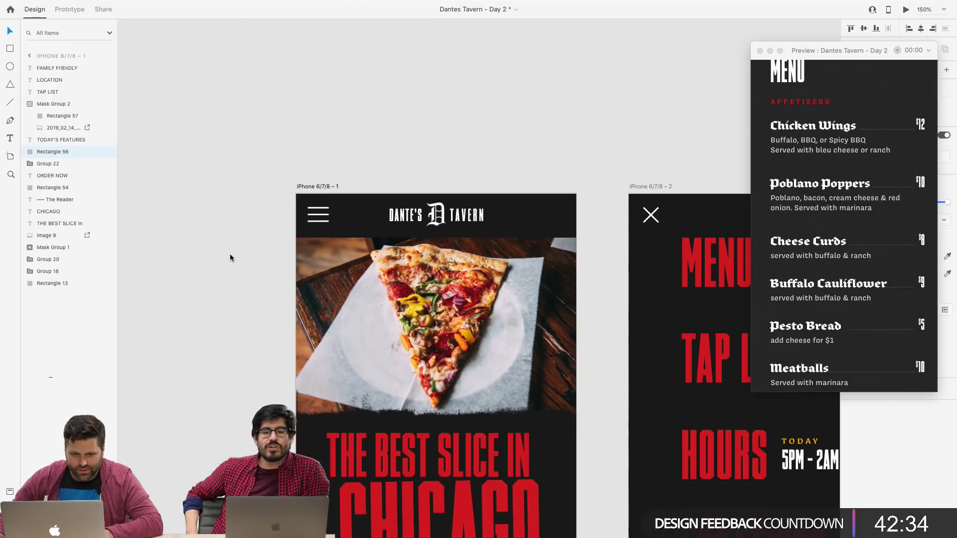
{"action": "left_click", "coordinate": [10, 492]}
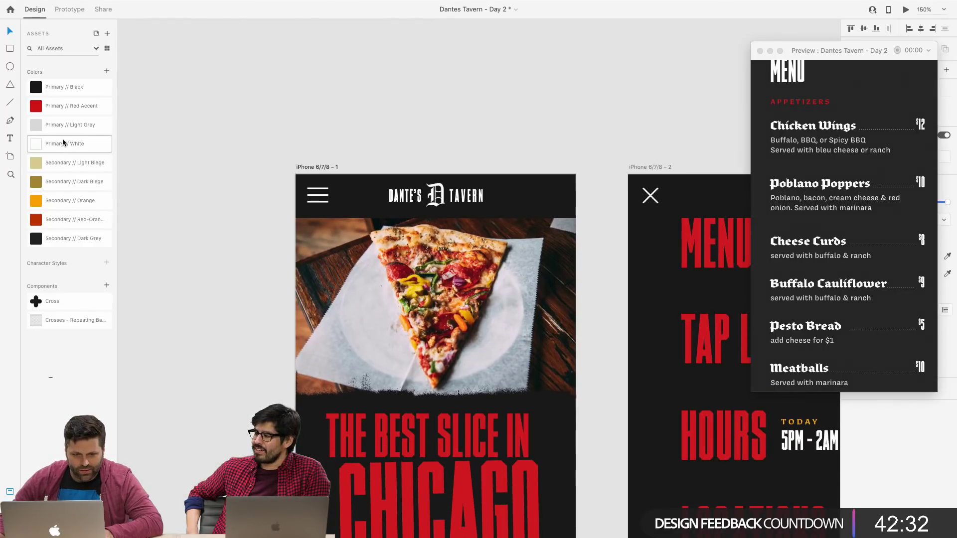
{"action": "mouse_move", "coordinate": [52, 126]}
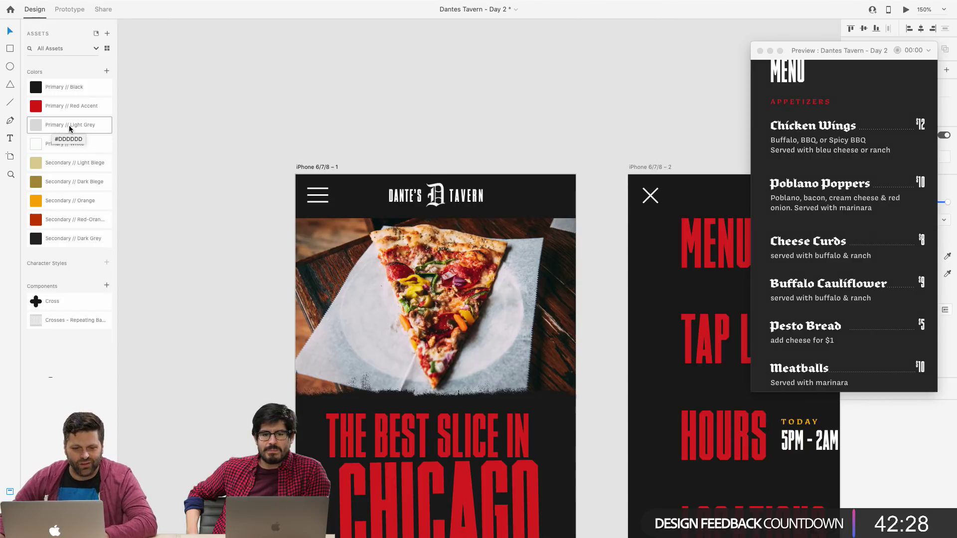
{"action": "left_click", "coordinate": [64, 238]}
{"action": "scroll", "coordinate": [192, 271], "scroll_direction": "down", "scroll_amount": 15}
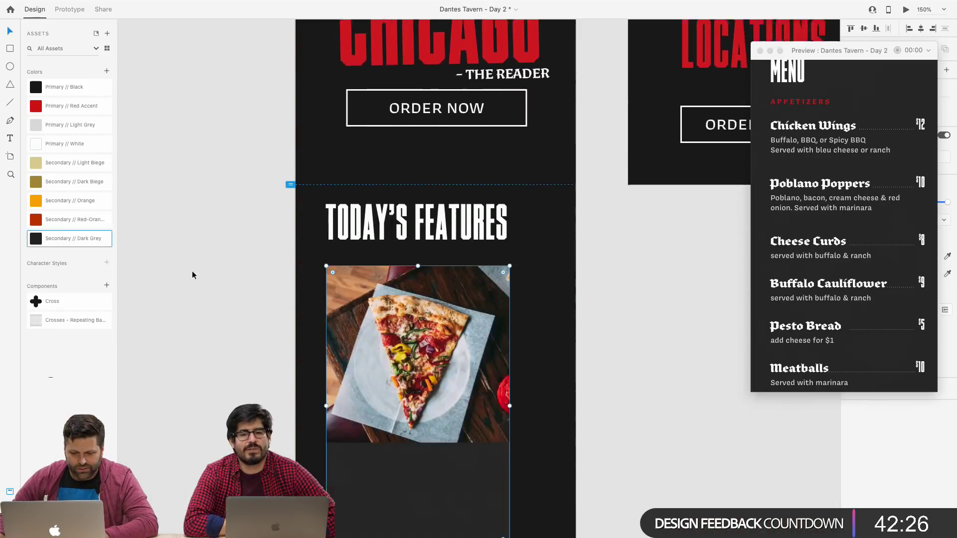
Close the preview window and remove the border from the Today's Features card background.
{"action": "left_click", "coordinate": [475, 384]}
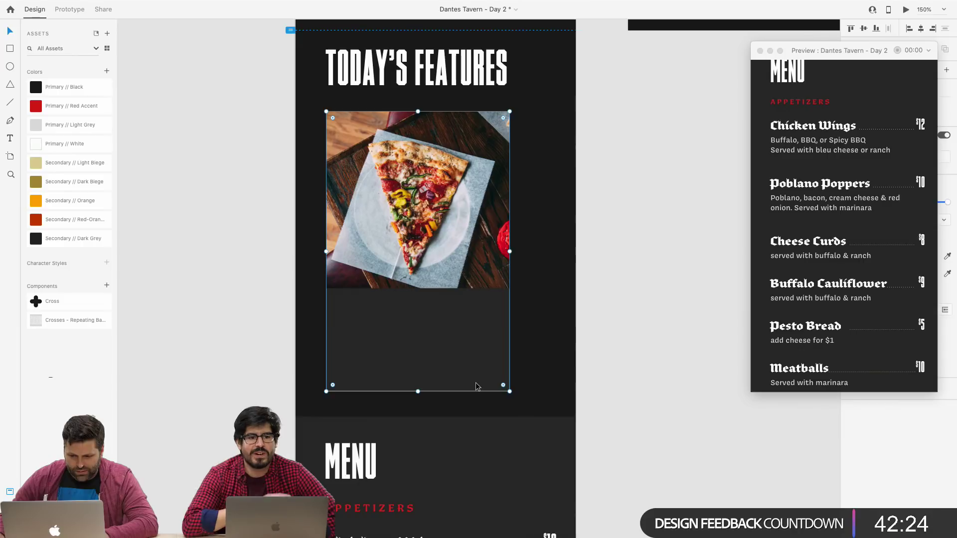
{"action": "left_click", "coordinate": [759, 50]}
{"action": "left_click", "coordinate": [850, 274]}
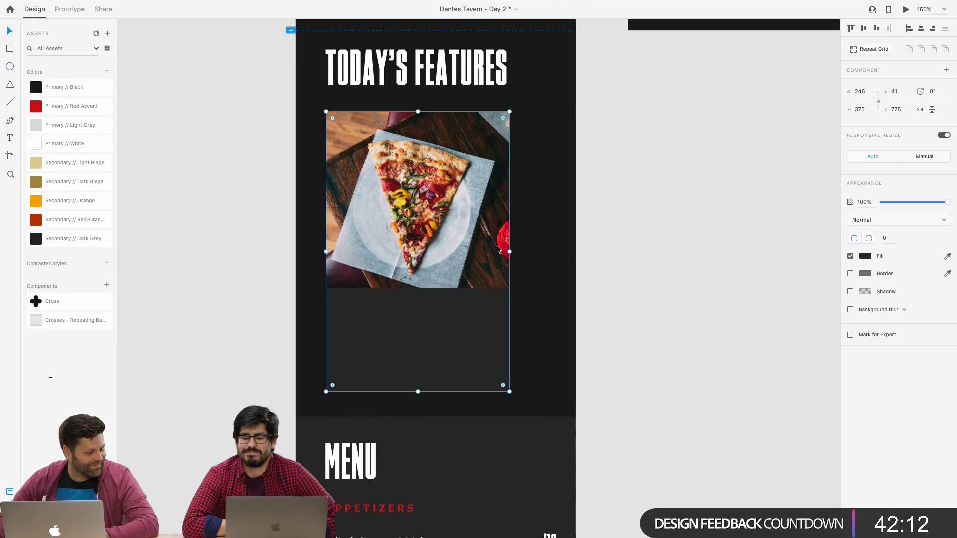
{"action": "key", "text": "super+equal"}
{"action": "scroll", "coordinate": [408, 274], "scroll_direction": "down", "scroll_amount": 4}
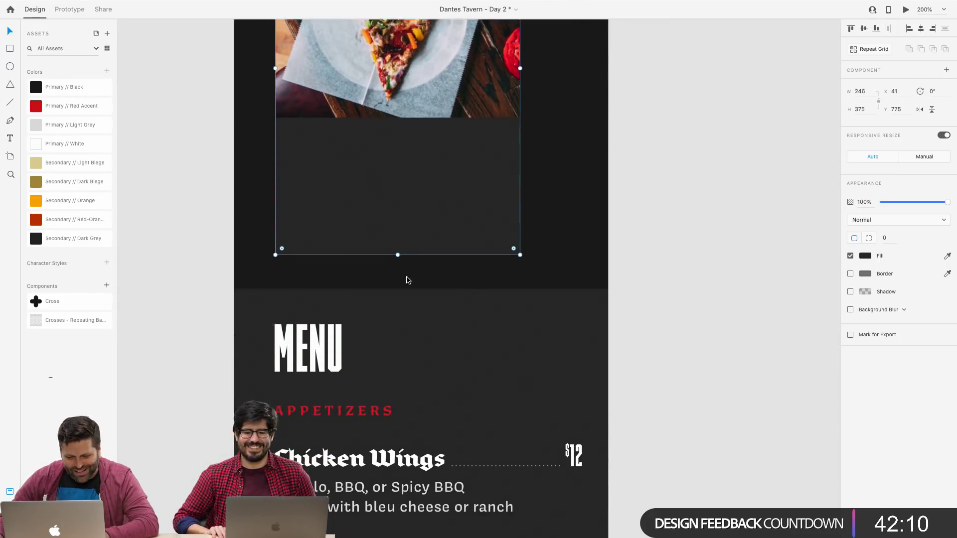
{"action": "scroll", "coordinate": [406, 278], "scroll_direction": "down", "scroll_amount": 2}
{"action": "scroll", "coordinate": [451, 315], "scroll_direction": "up", "scroll_amount": 4}
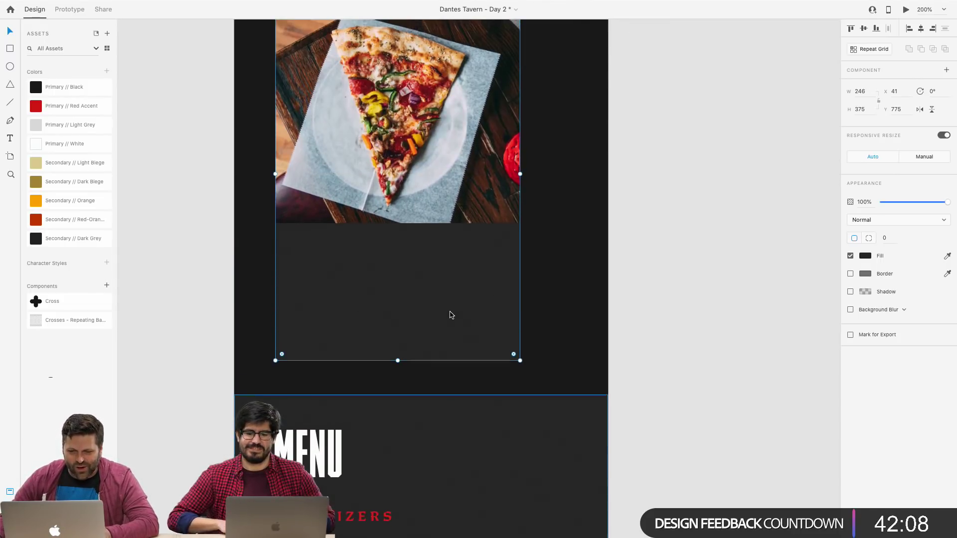
Place a copy of the menu's red APPETIZERS label on the Today's Features card just below the pizza photo.
{"action": "scroll", "coordinate": [450, 315], "scroll_direction": "up", "scroll_amount": 3}
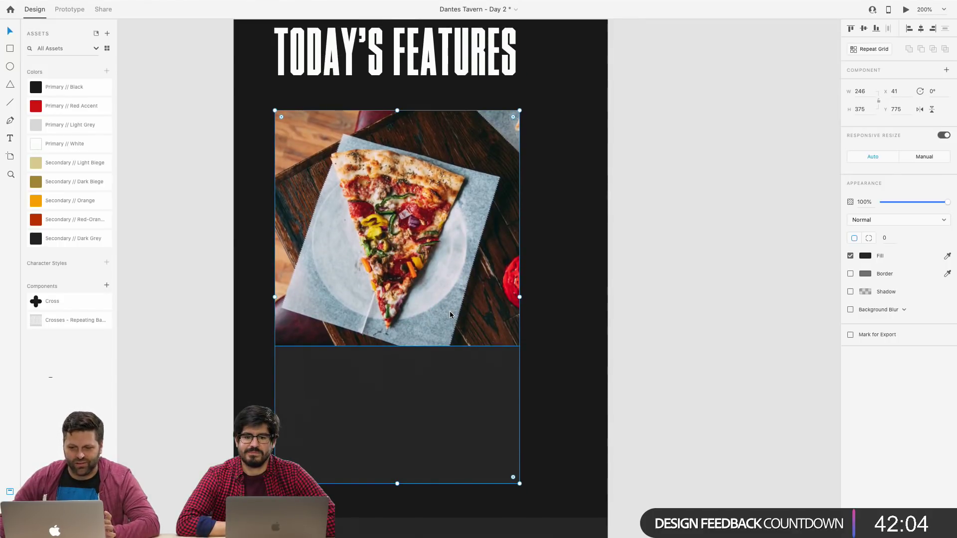
{"action": "scroll", "coordinate": [479, 373], "scroll_direction": "down", "scroll_amount": 6}
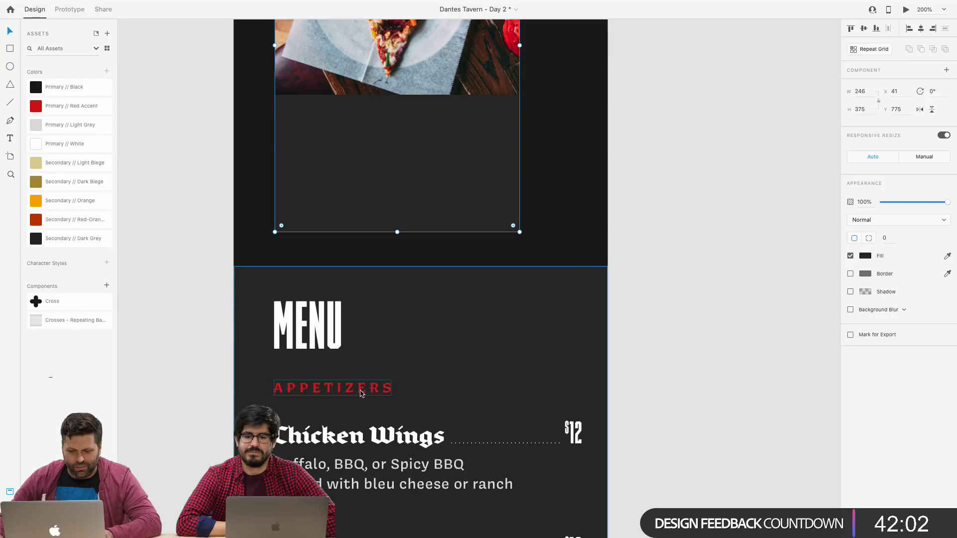
{"action": "left_click", "coordinate": [361, 393]}
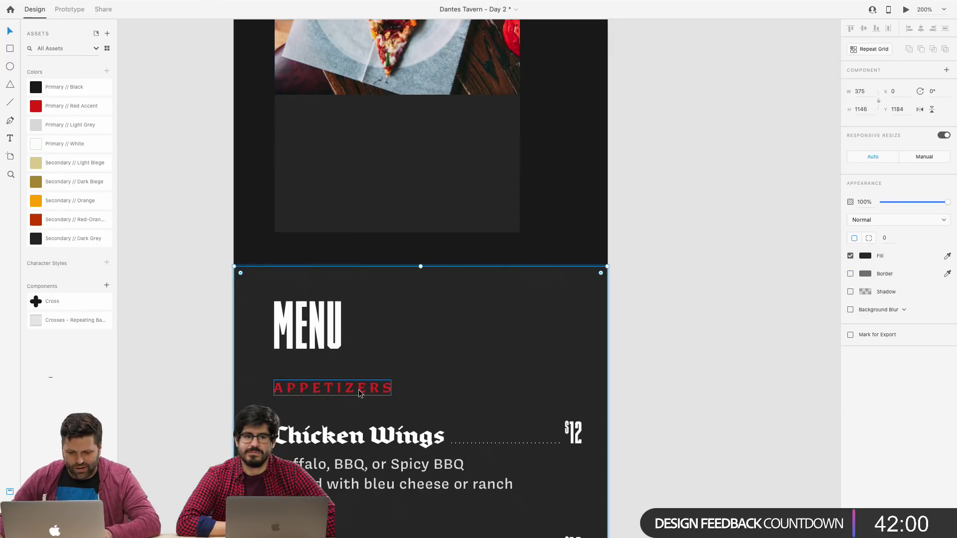
{"action": "double_click", "coordinate": [359, 391]}
{"action": "key", "text": "Escape"}
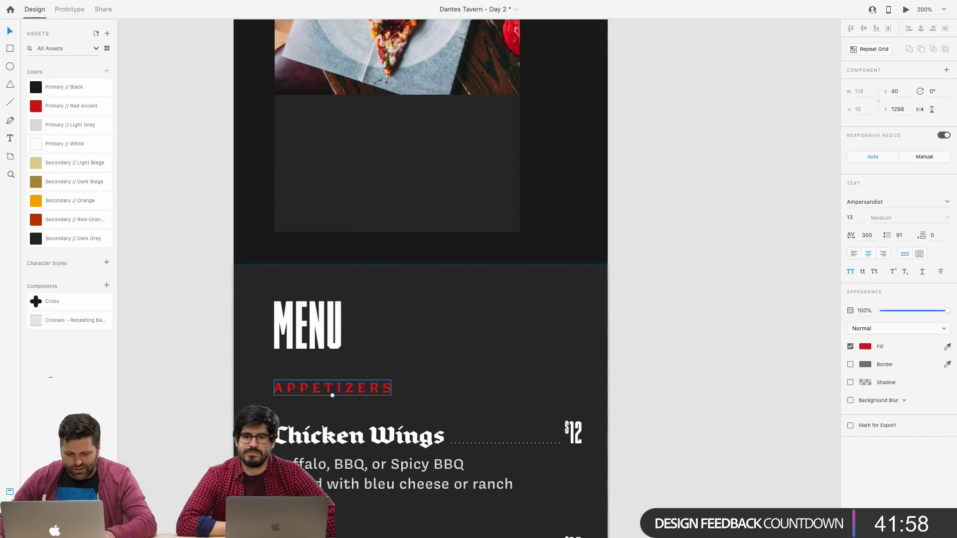
{"action": "left_click", "coordinate": [642, 333]}
{"action": "scroll", "coordinate": [642, 337], "scroll_direction": "up", "scroll_amount": 2}
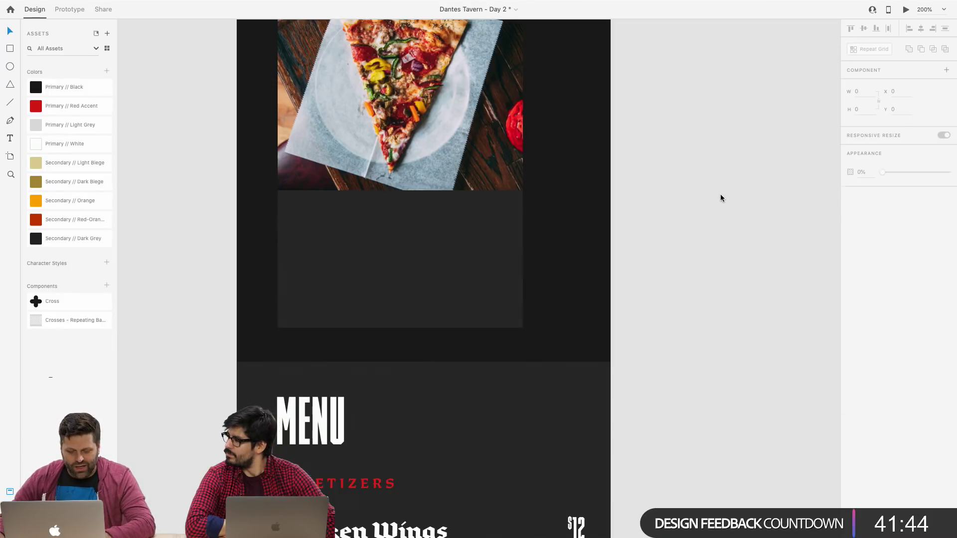
{"action": "left_click", "coordinate": [359, 483]}
{"action": "left_click_drag", "start_coordinate": [384, 484], "coordinate": [442, 211]}
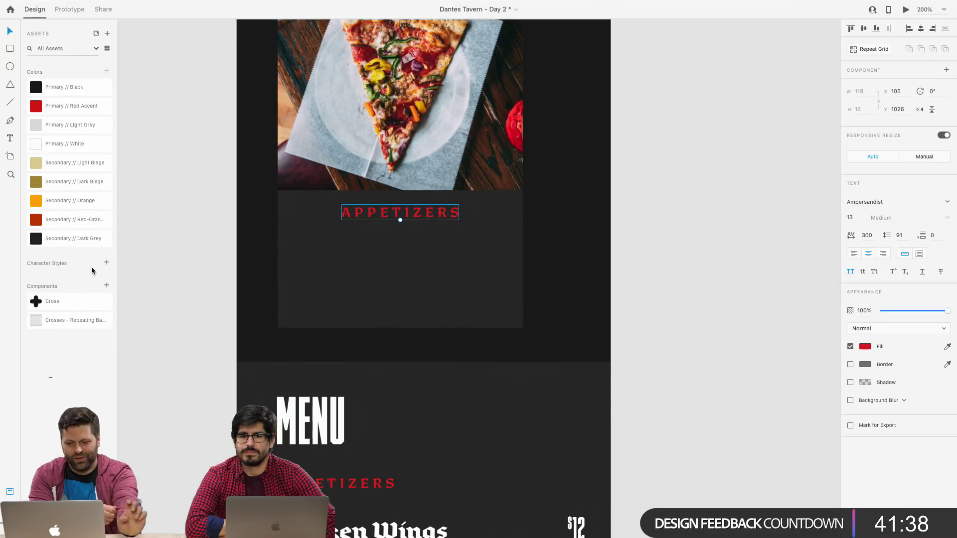
Change the copied label's text on the card to SLICE OF DAY.
{"action": "double_click", "coordinate": [372, 216]}
{"action": "type", "text": "SLI"}
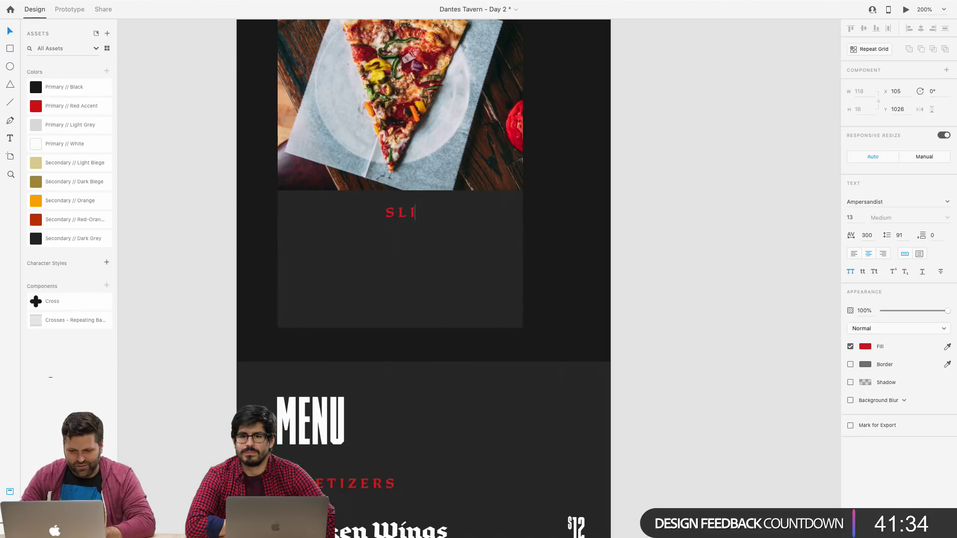
{"action": "type", "text": "CE OF DAY"}
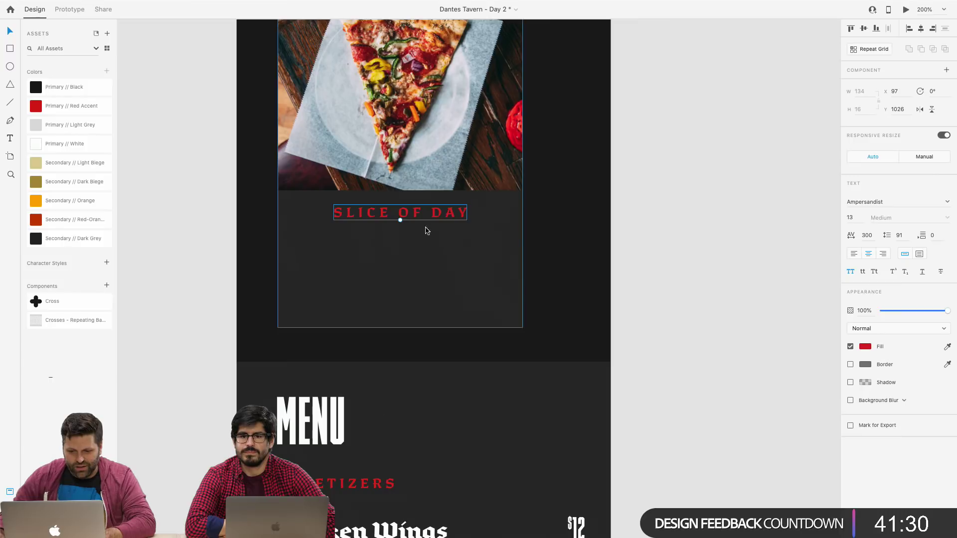
{"action": "key", "text": "Escape"}
Place a copy of the Chicken Wings menu heading on the feature card, directly under the SLICE OF DAY label.
{"action": "scroll", "coordinate": [182, 259], "scroll_direction": "down", "scroll_amount": 10}
{"action": "left_click", "coordinate": [334, 261]}
{"action": "scroll", "coordinate": [342, 248], "scroll_direction": "up", "scroll_amount": 5}
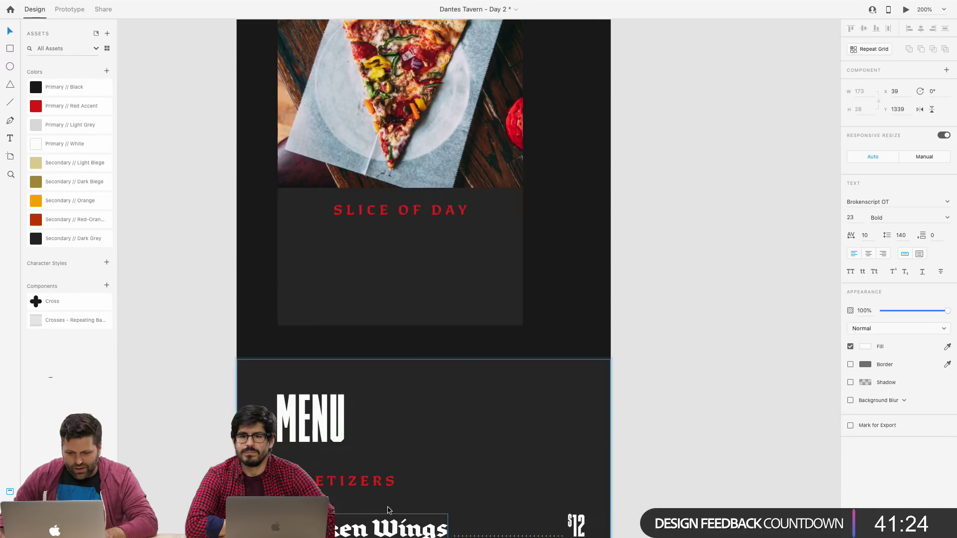
{"action": "left_click_drag", "start_coordinate": [397, 524], "coordinate": [432, 246]}
{"action": "scroll", "coordinate": [410, 273], "scroll_direction": "down", "scroll_amount": 6}
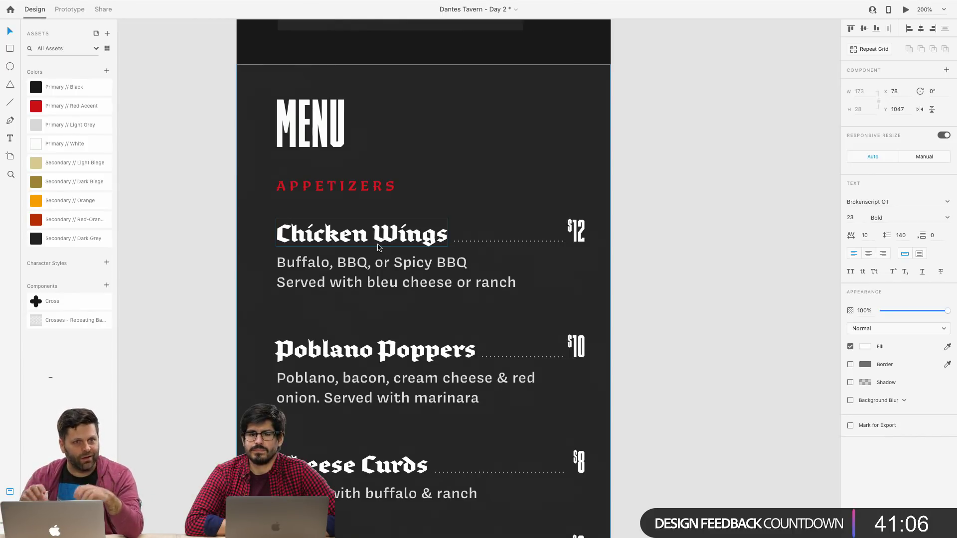
{"action": "left_click", "coordinate": [354, 268]}
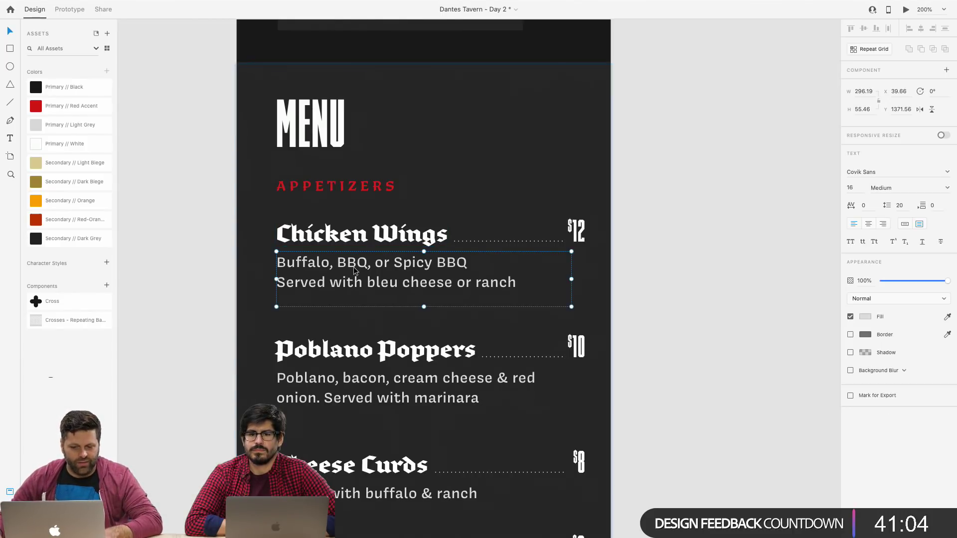
{"action": "scroll", "coordinate": [373, 229], "scroll_direction": "up", "scroll_amount": 5}
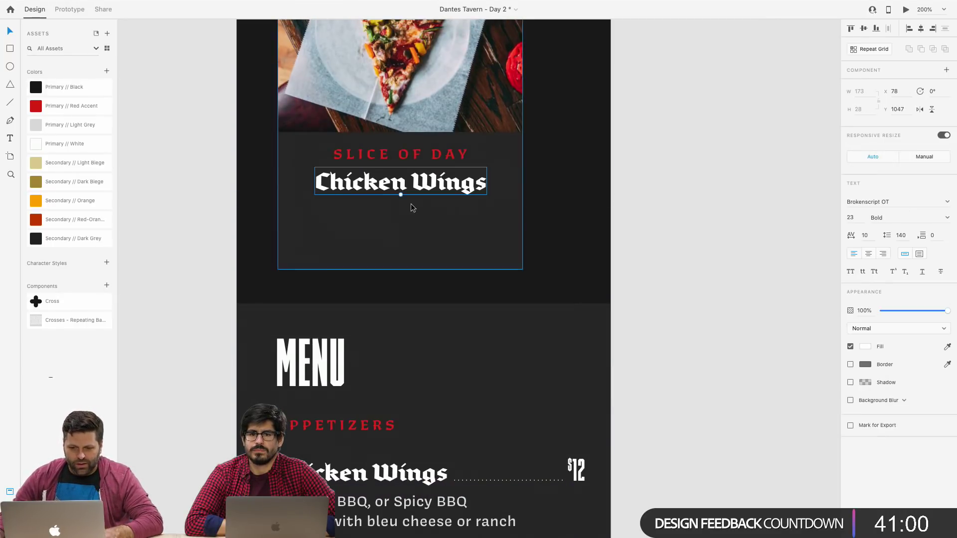
{"action": "double_click", "coordinate": [401, 192]}
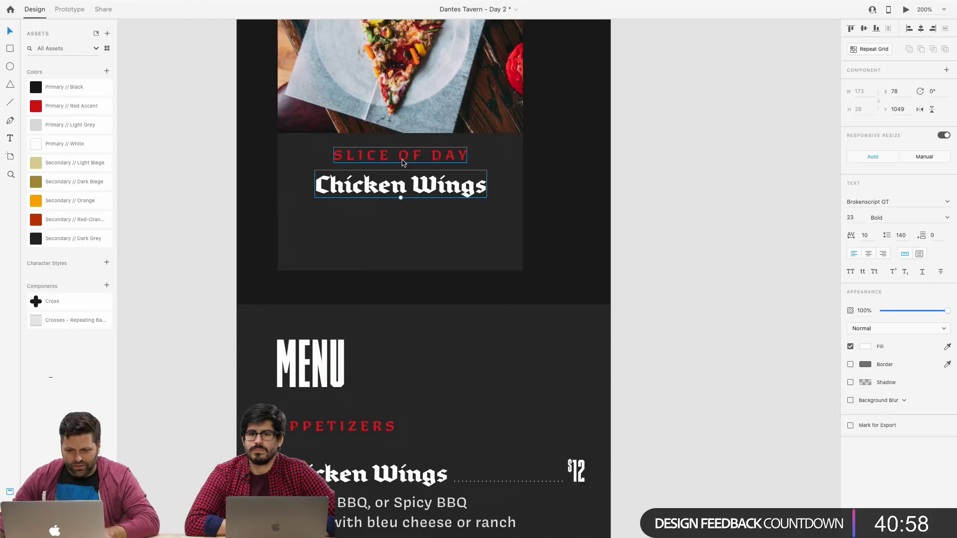
Insert the word VEGAN after SLICE in the feature card's red label.
{"action": "left_click", "coordinate": [388, 159]}
{"action": "double_click", "coordinate": [398, 158]}
{"action": "left_click", "coordinate": [398, 158]}
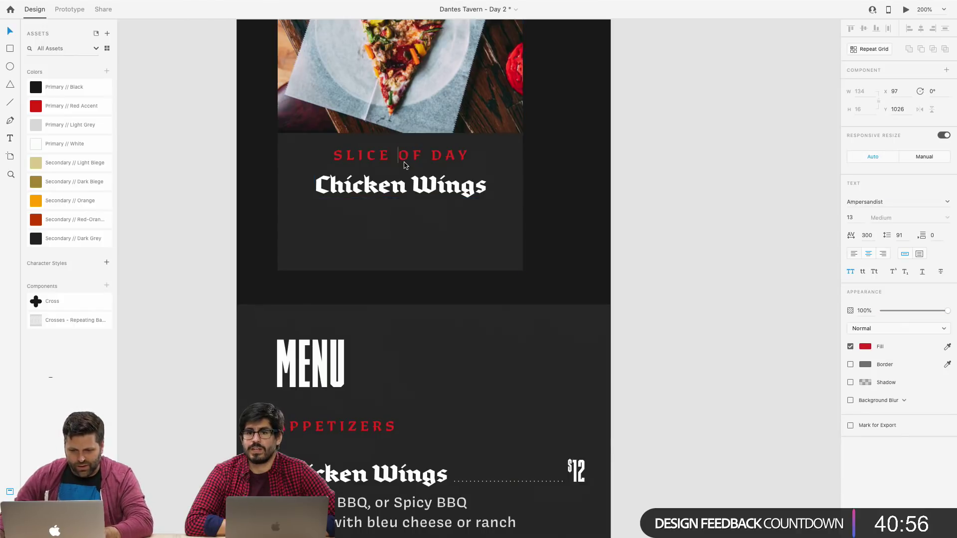
{"action": "type", "text": "VEGAN"}
{"action": "key", "text": "Escape"}
{"action": "scroll", "coordinate": [458, 330], "scroll_direction": "down", "scroll_amount": 15}
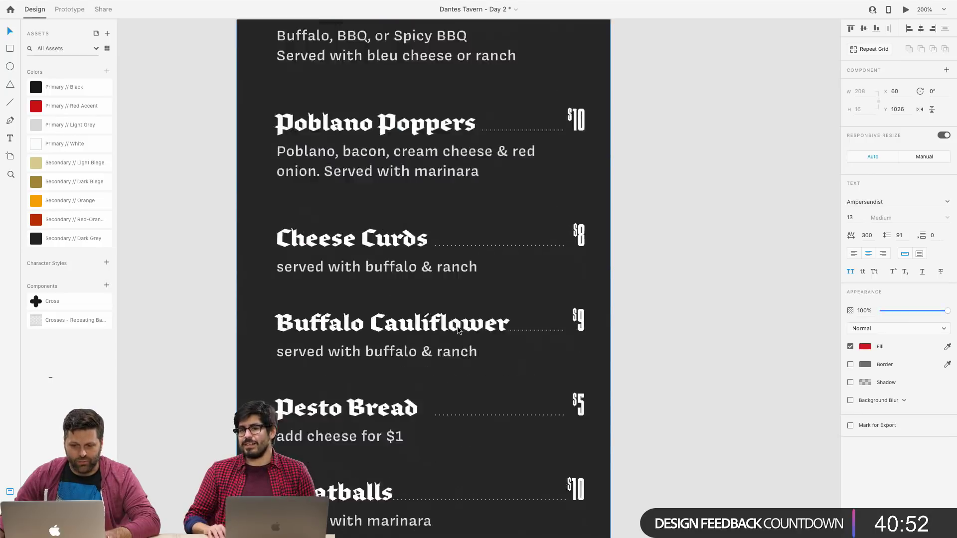
{"action": "scroll", "coordinate": [458, 330], "scroll_direction": "up", "scroll_amount": 3}
{"action": "scroll", "coordinate": [459, 329], "scroll_direction": "up", "scroll_amount": 10}
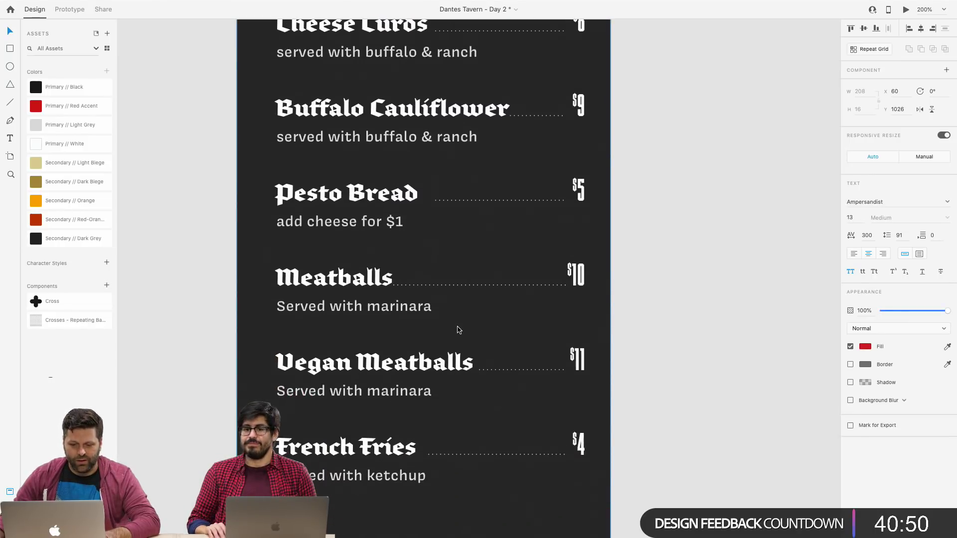
{"action": "scroll", "coordinate": [457, 327], "scroll_direction": "up", "scroll_amount": 4}
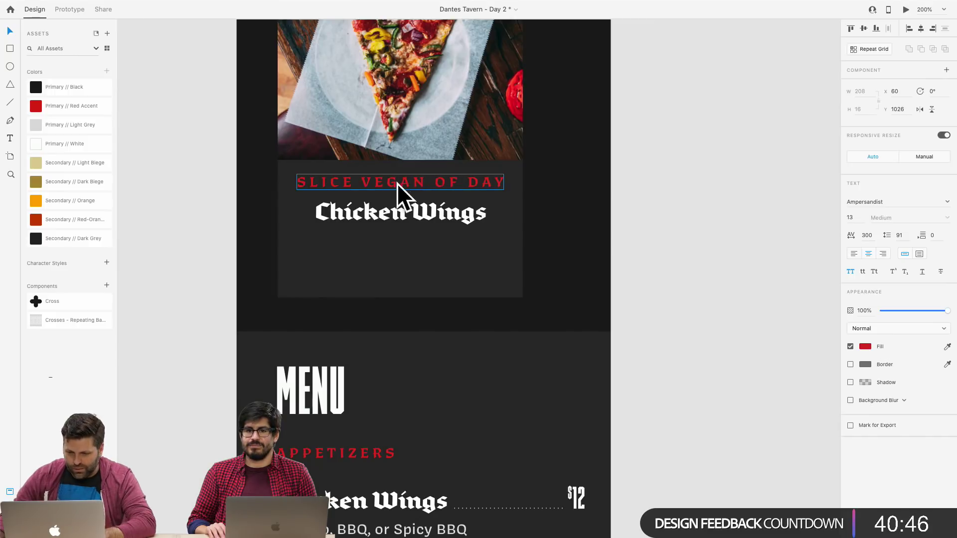
Move the word VEGAN to the start of the red label so it reads VEGAN SLICE OF DAY.
{"action": "double_click", "coordinate": [418, 189]}
{"action": "left_click", "coordinate": [425, 182]}
{"action": "left_click_drag", "start_coordinate": [425, 183], "coordinate": [368, 181]}
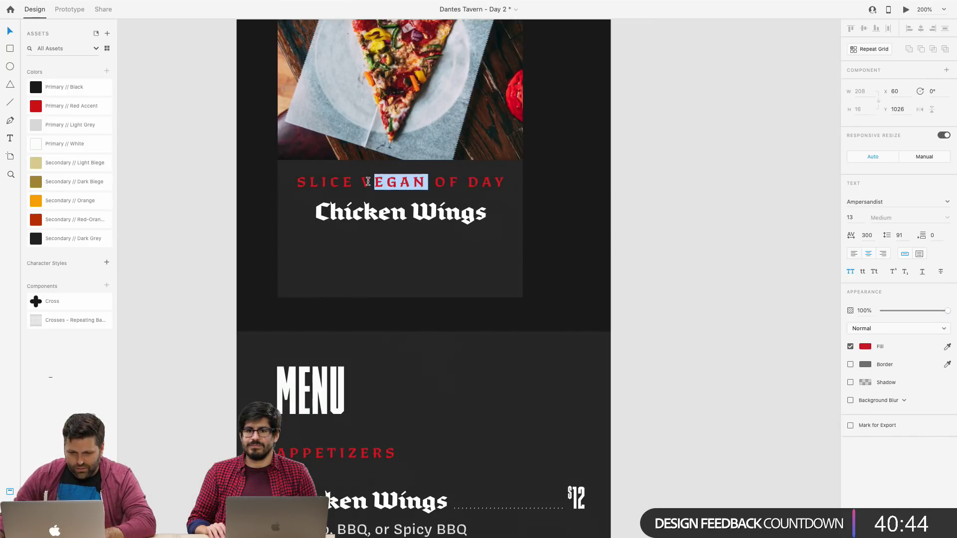
{"action": "key", "text": "BackSpace"}
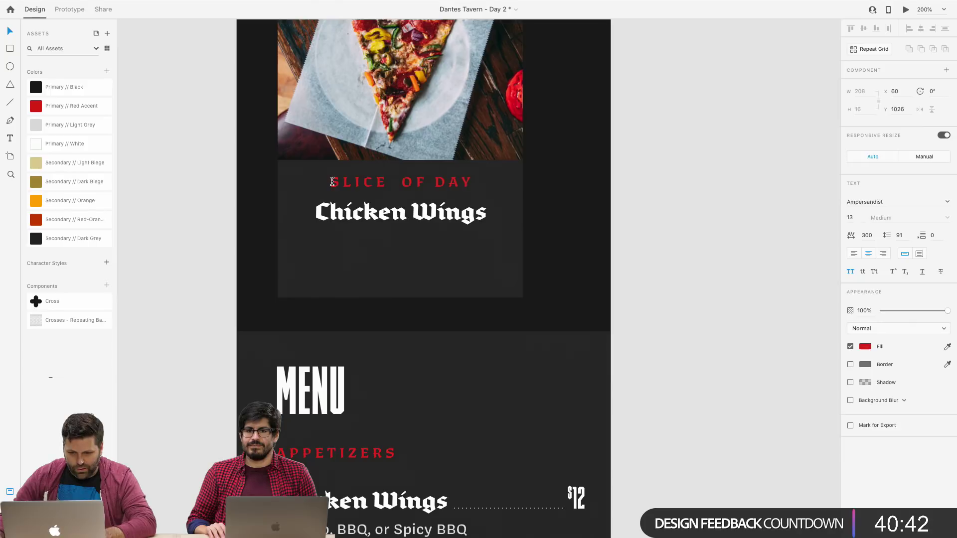
{"action": "type", "text": "VEGAN"}
{"action": "left_click", "coordinate": [438, 188]}
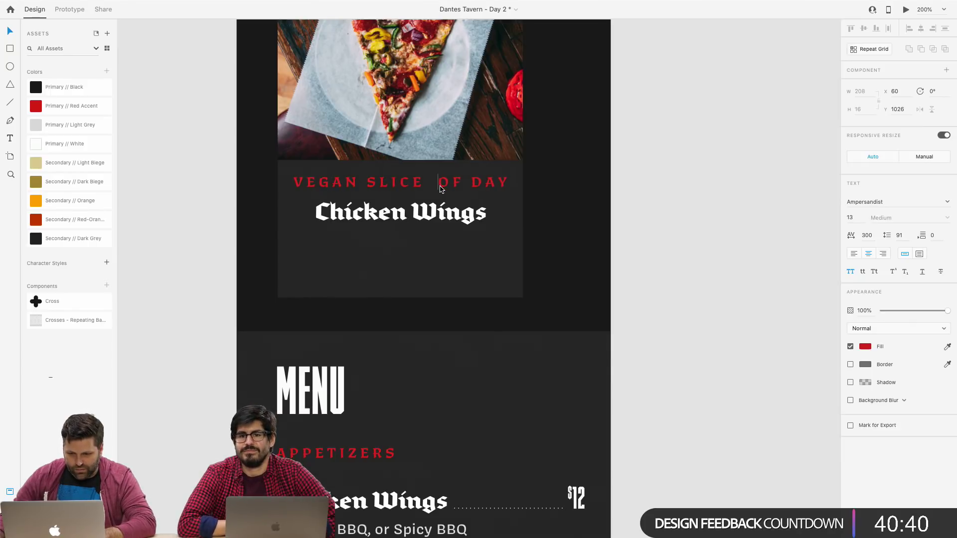
{"action": "key", "text": "BackSpace"}
Replace the card's Chicken Wings heading with Meatless Meatballs and center it beneath the red label.
{"action": "double_click", "coordinate": [380, 209]}
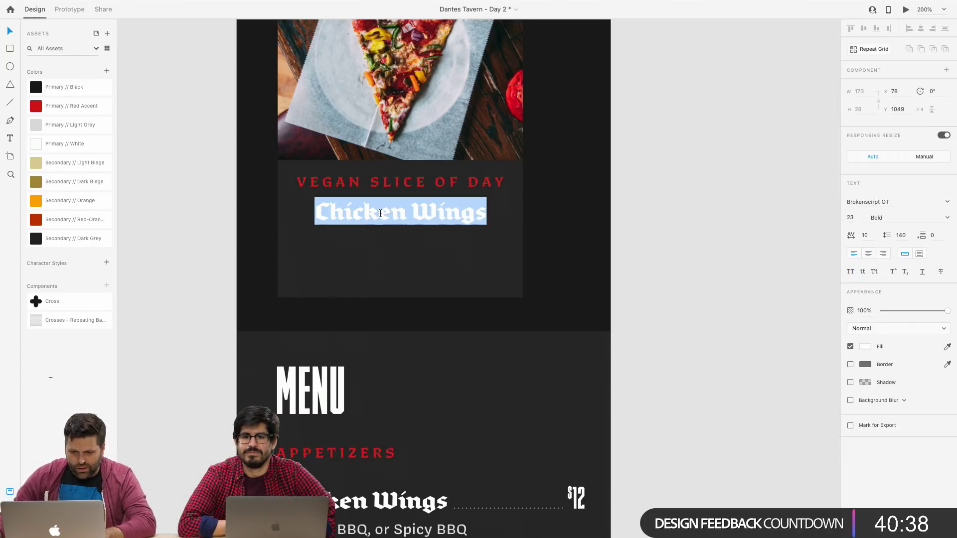
{"action": "key", "text": "BackSpace"}
{"action": "key", "text": "BackSpace"}
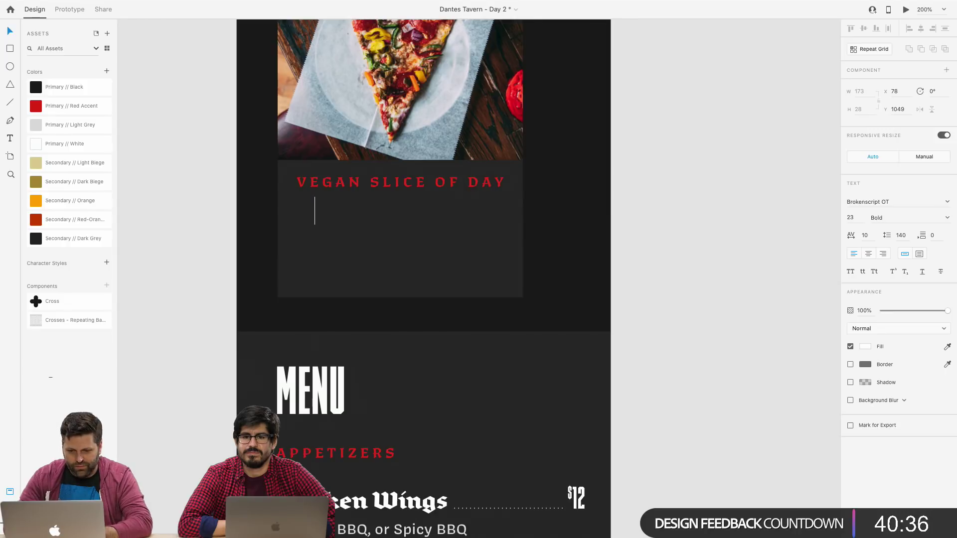
{"action": "type", "text": "Meatless Meatballs"}
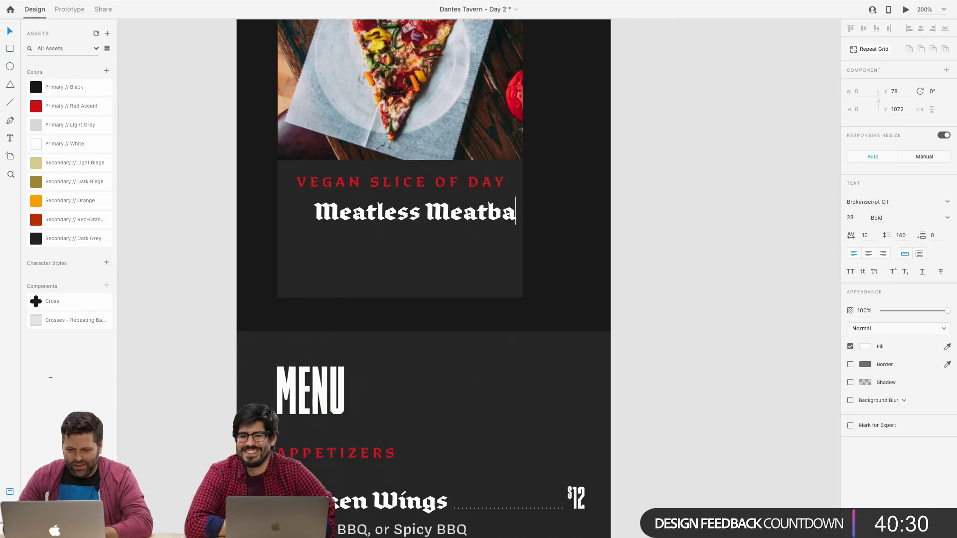
{"action": "key", "text": "Escape"}
{"action": "left_click_drag", "start_coordinate": [497, 221], "coordinate": [468, 221]}
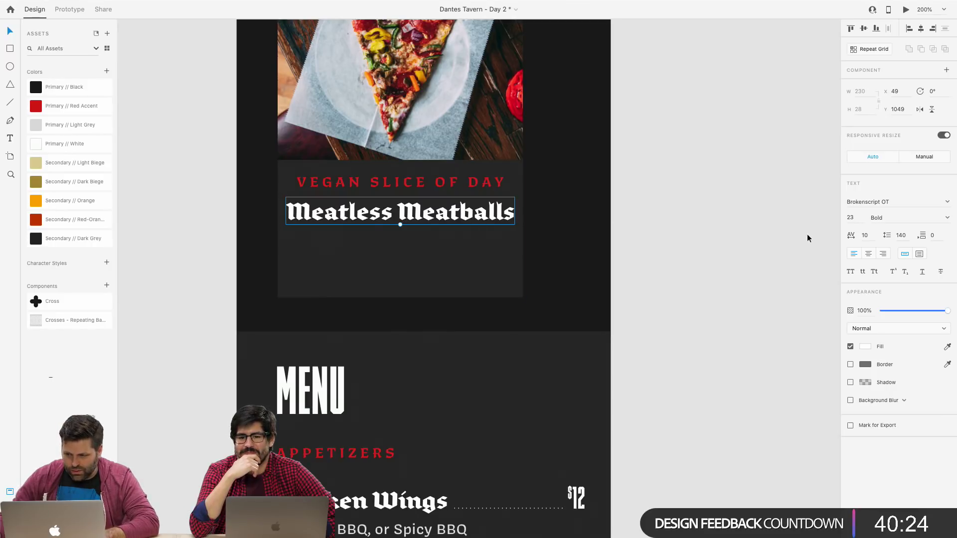
Break the Meatless Meatballs heading into two lines and set its line spacing to 23.
{"action": "double_click", "coordinate": [406, 218]}
{"action": "left_click", "coordinate": [401, 216]}
{"action": "key", "text": "BackSpace"}
{"action": "key", "text": "Return"}
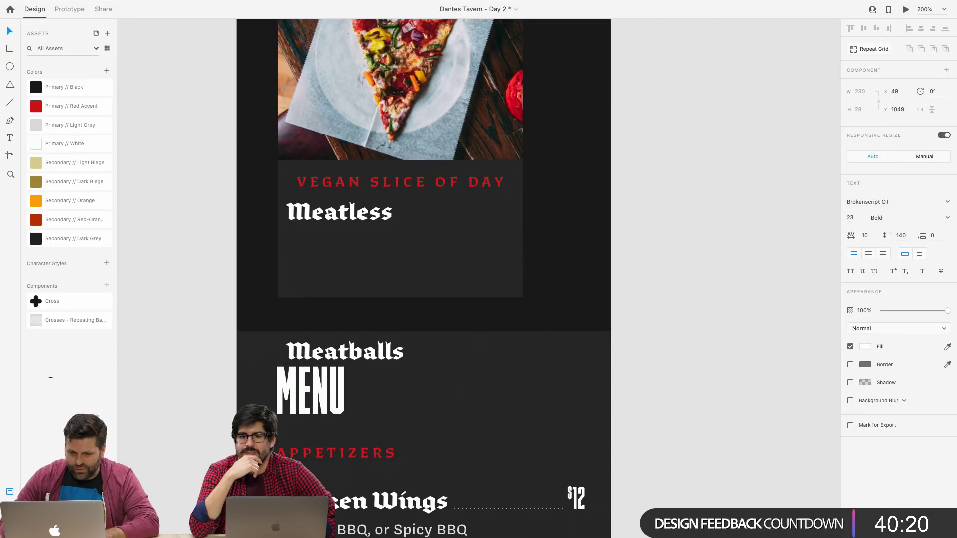
{"action": "key", "text": "super+a"}
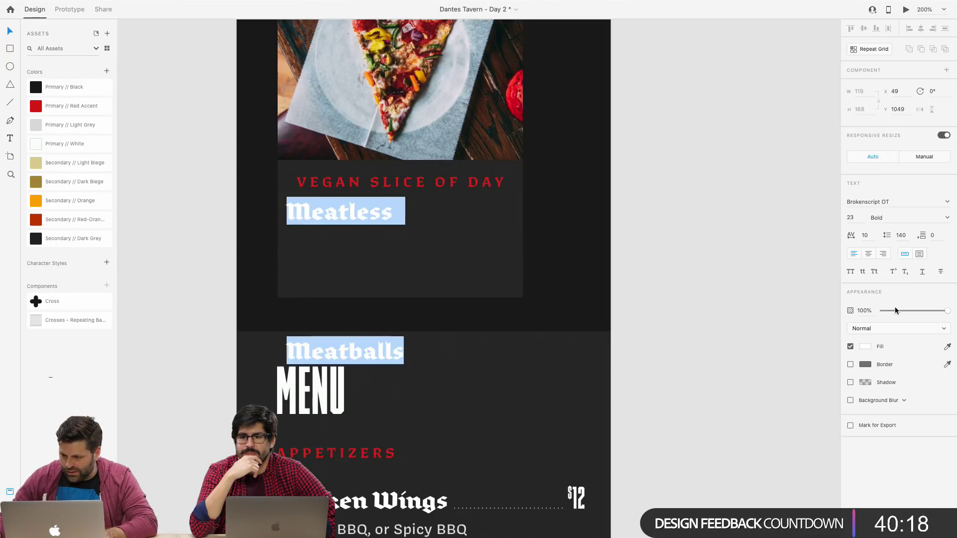
{"action": "left_click", "coordinate": [894, 235]}
{"action": "type", "text": "23"}
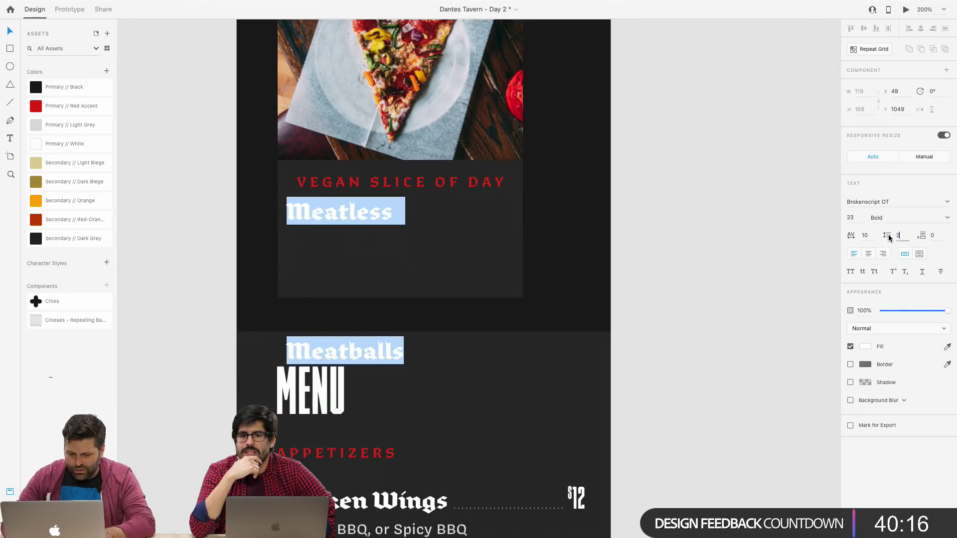
{"action": "key", "text": "Return"}
{"action": "key", "text": "Escape"}
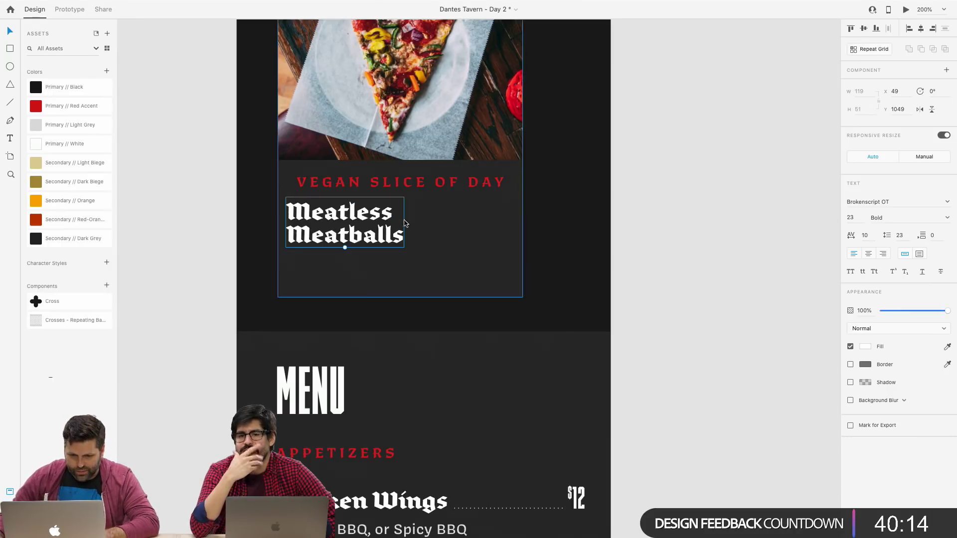
Nudge the Meatless Meatballs heading sideways to align its left edge with the VEGAN SLICE OF DAY label.
{"action": "key", "text": "shift+Right"}
{"action": "key", "text": "Right"}
{"action": "left_click", "coordinate": [668, 231]}
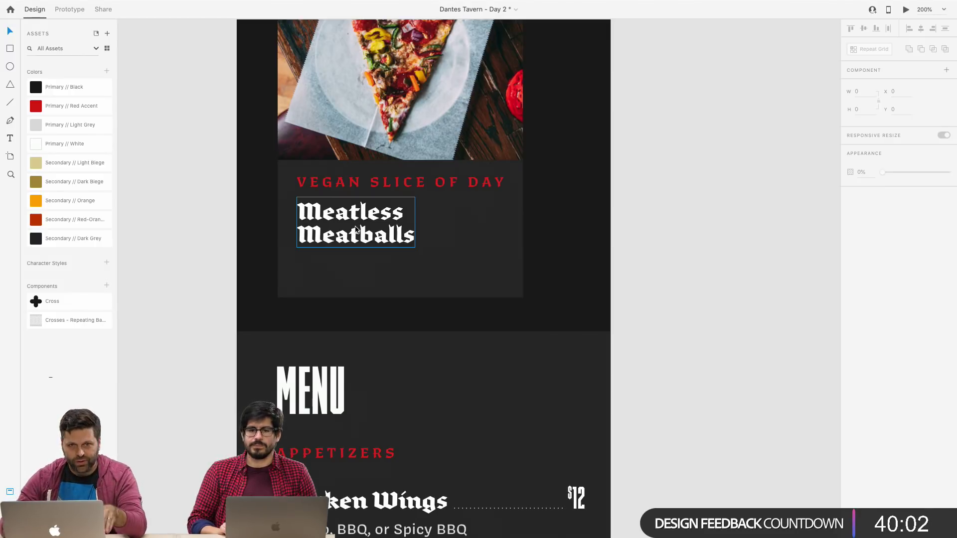
Examine the style guide's heading typography and the Slice of the Day type sample for how the fonts are combined.
{"action": "key", "text": "super+minus"}
{"action": "key", "text": "super+minus"}
{"action": "key", "text": "super+minus"}
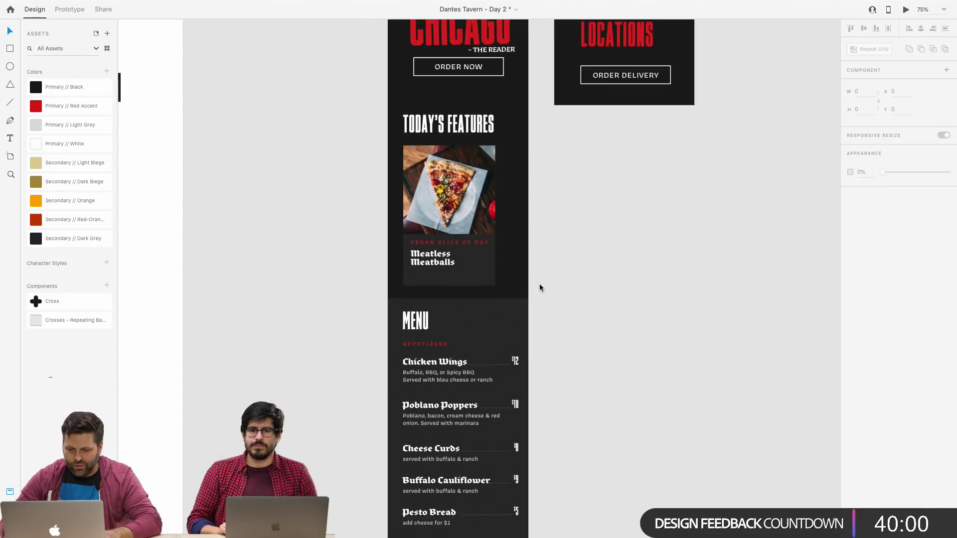
{"action": "scroll", "coordinate": [545, 338], "scroll_direction": "left", "scroll_amount": 10}
{"action": "scroll", "coordinate": [545, 338], "scroll_direction": "down", "scroll_amount": 10}
{"action": "scroll", "coordinate": [453, 301], "scroll_direction": "down", "scroll_amount": 4}
{"action": "scroll", "coordinate": [453, 301], "scroll_direction": "left", "scroll_amount": 4}
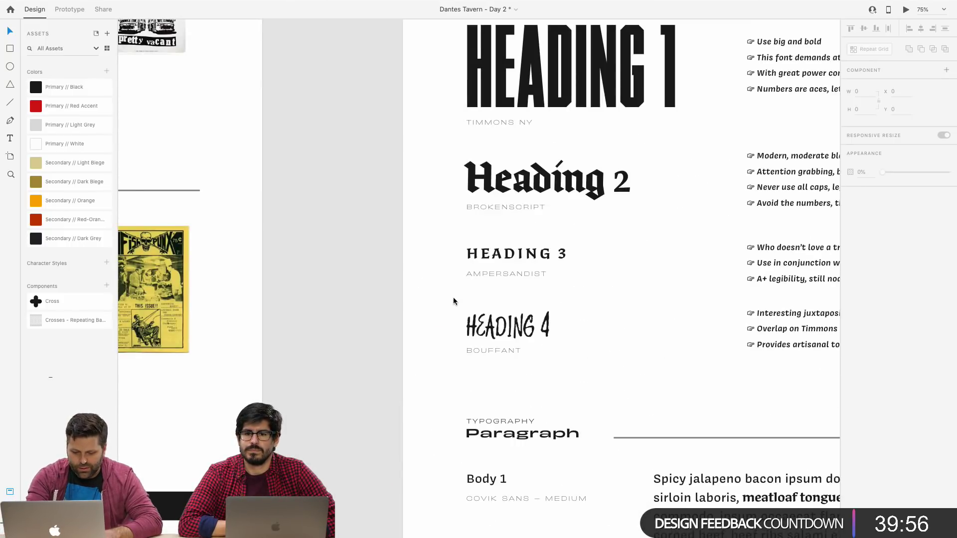
{"action": "key", "text": "super+0"}
{"action": "scroll", "coordinate": [451, 301], "scroll_direction": "down", "scroll_amount": 3}
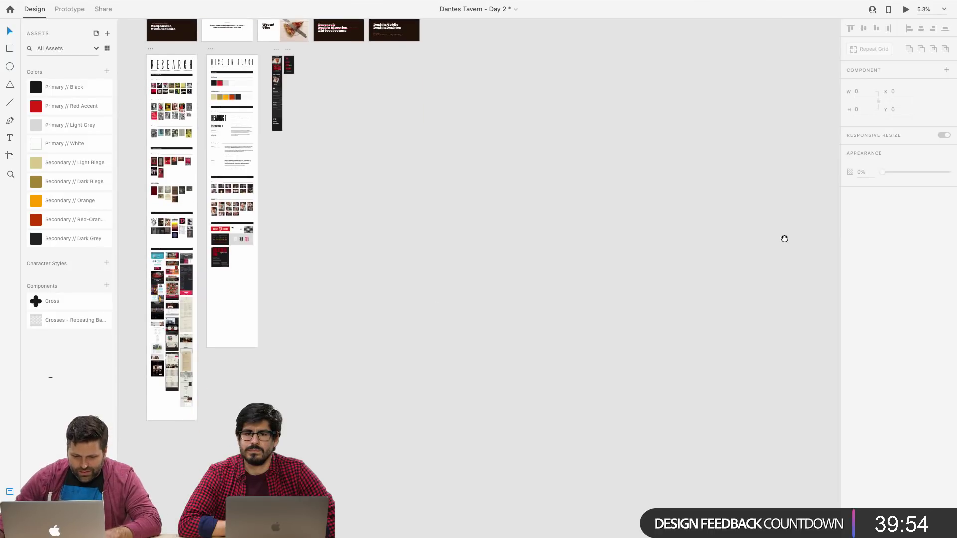
{"action": "left_click", "coordinate": [217, 258]}
{"action": "key", "text": "super+3"}
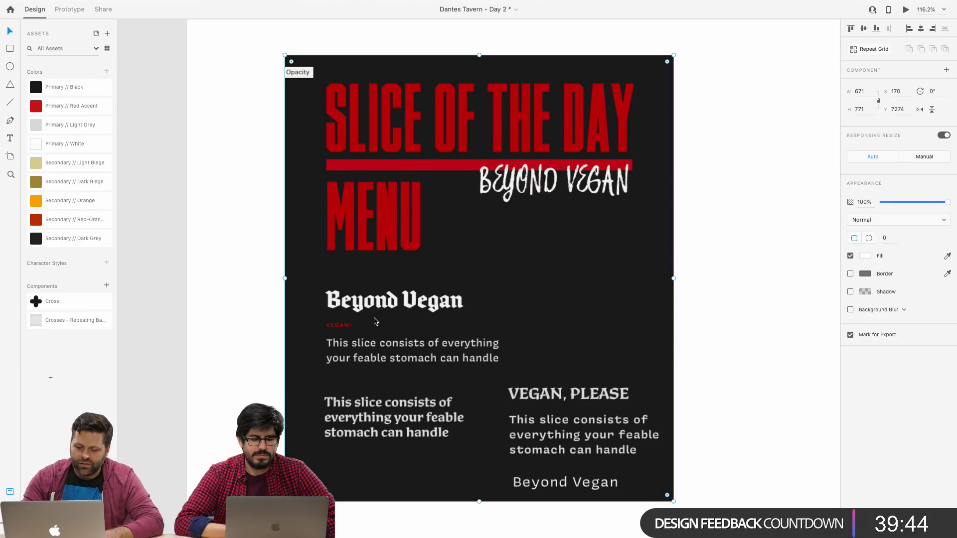
Return to the mobile home page and bring its whole Menu section into view.
{"action": "key", "text": "super+0"}
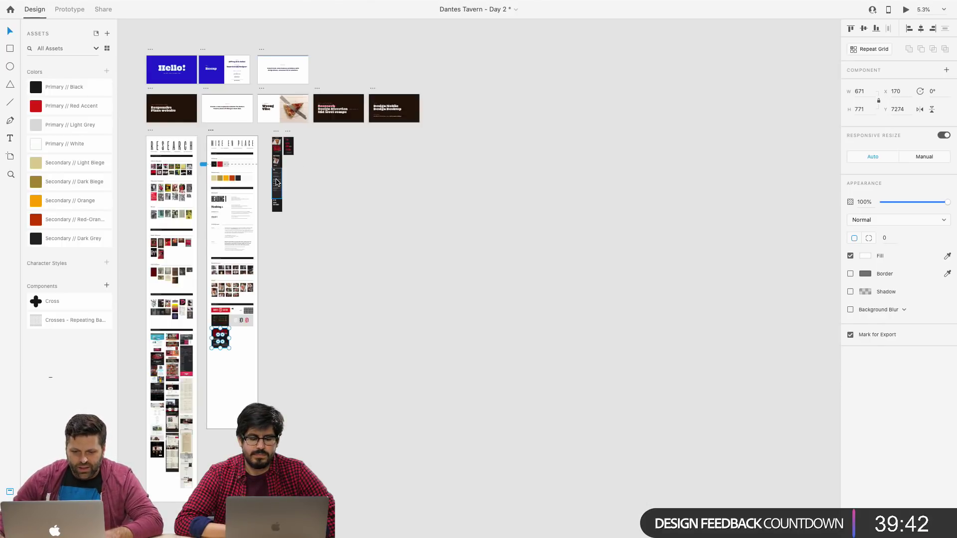
{"action": "left_click", "coordinate": [276, 181]}
{"action": "key", "text": "super+3"}
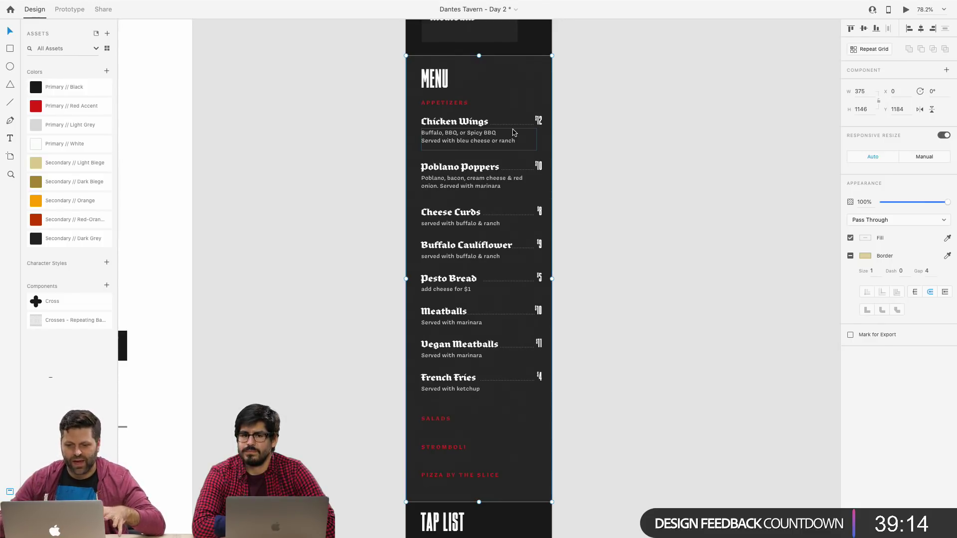
Increase the line spacing of the Meatless Meatballs heading on the feature card to 25.
{"action": "scroll", "coordinate": [513, 132], "scroll_direction": "up", "scroll_amount": 5}
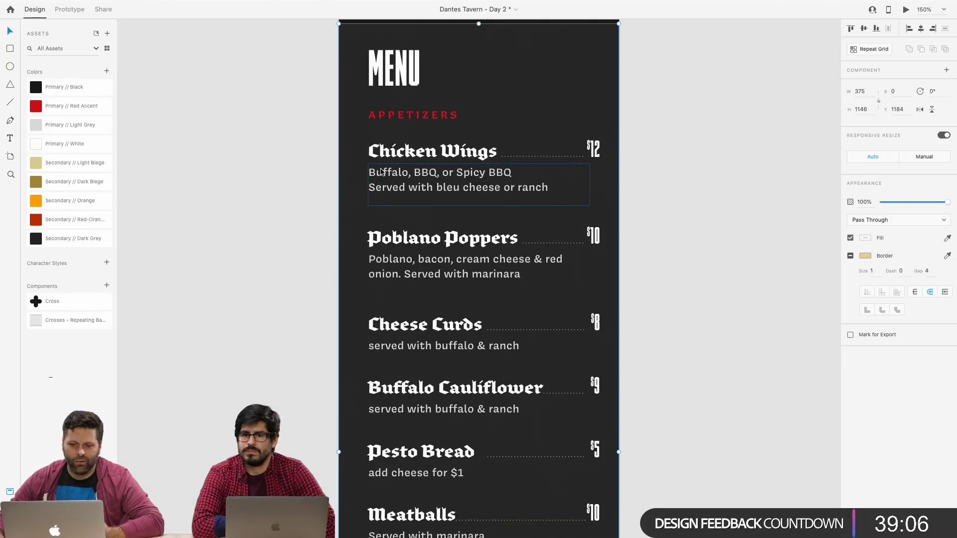
{"action": "scroll", "coordinate": [570, 128], "scroll_direction": "up", "scroll_amount": 5}
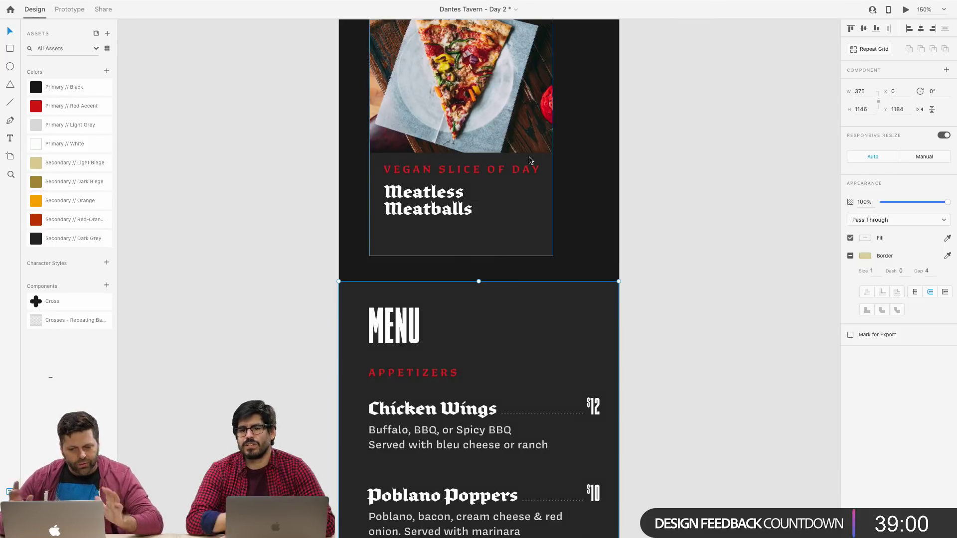
{"action": "left_click", "coordinate": [428, 202]}
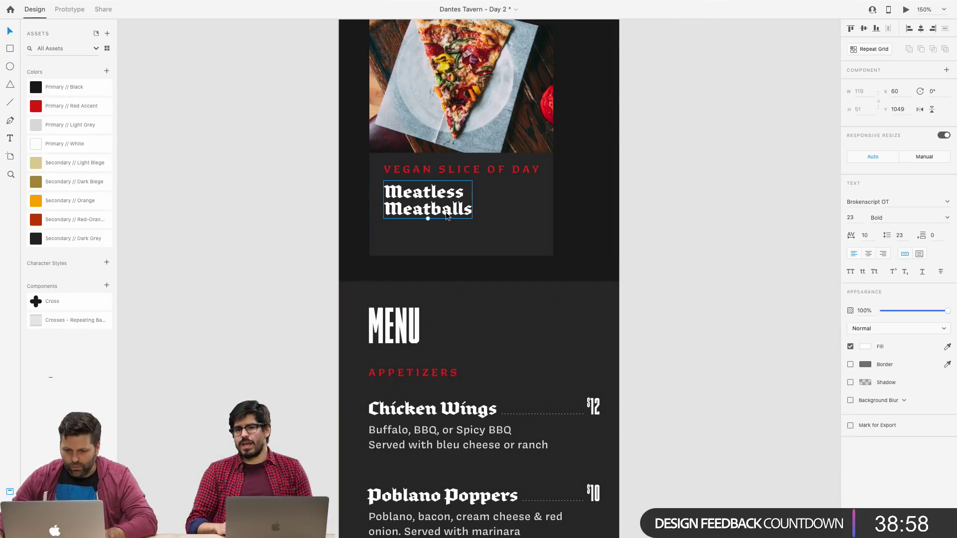
{"action": "left_click", "coordinate": [902, 237]}
{"action": "key", "text": "Up"}
{"action": "key", "text": "Up"}
{"action": "key", "text": "Up"}
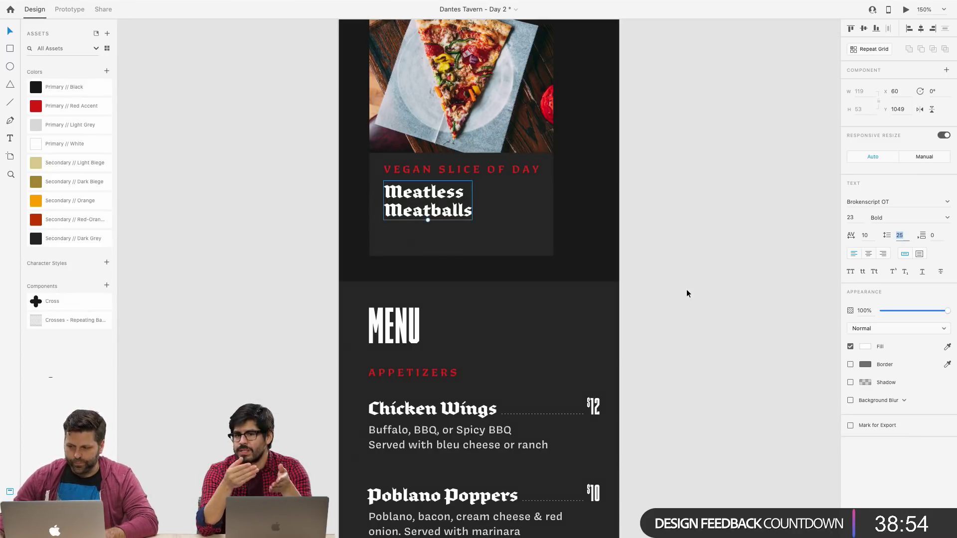
Try centring the Meatless Meatballs heading beneath the label, and restore its left alignment and position.
{"action": "left_click", "coordinate": [867, 254]}
{"action": "left_click_drag", "start_coordinate": [444, 197], "coordinate": [477, 198]}
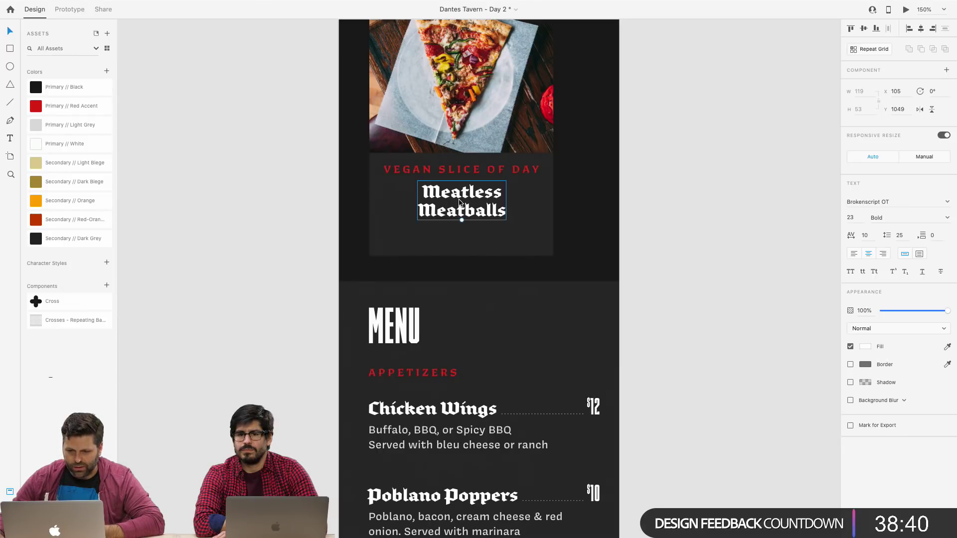
{"action": "left_click", "coordinate": [853, 254]}
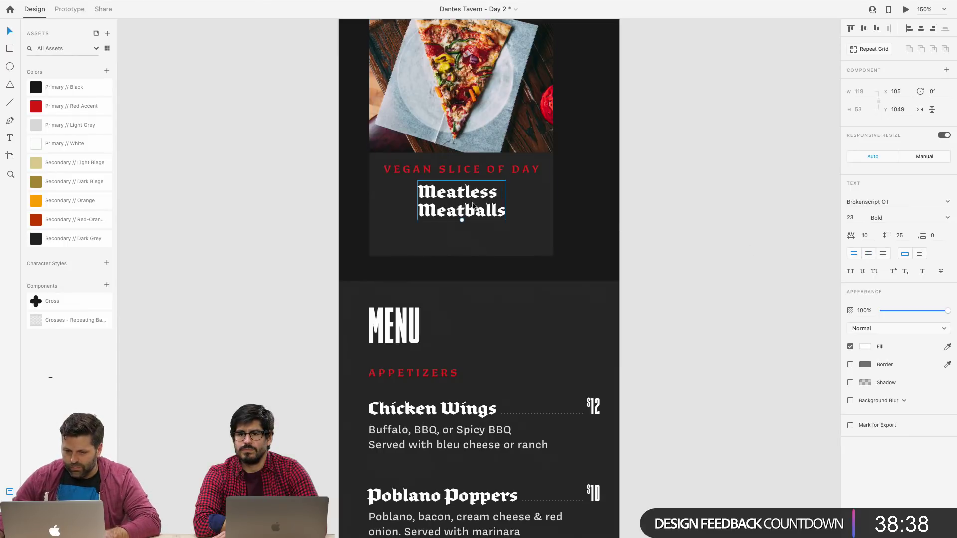
{"action": "left_click_drag", "start_coordinate": [459, 196], "coordinate": [429, 196]}
Try the Meatless Meatballs heading on a single line at size 18 closer to the label, and undo back to two lines.
{"action": "scroll", "coordinate": [633, 220], "scroll_direction": "down", "scroll_amount": 3}
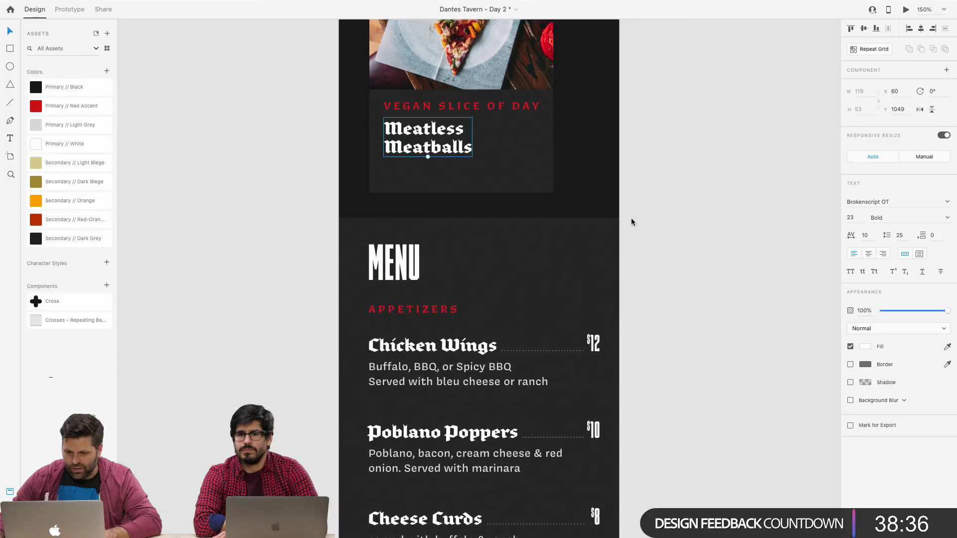
{"action": "double_click", "coordinate": [389, 151]}
{"action": "left_click", "coordinate": [387, 145]}
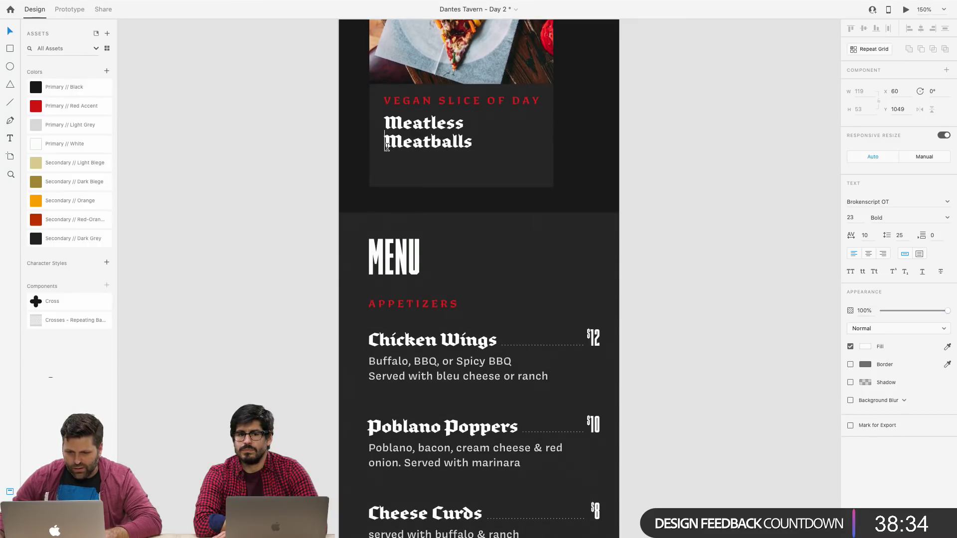
{"action": "key", "text": "BackSpace"}
{"action": "key", "text": "Escape"}
{"action": "type", "text": "18"}
{"action": "key", "text": "Return"}
{"action": "scroll", "coordinate": [393, 188], "scroll_direction": "up", "scroll_amount": 4}
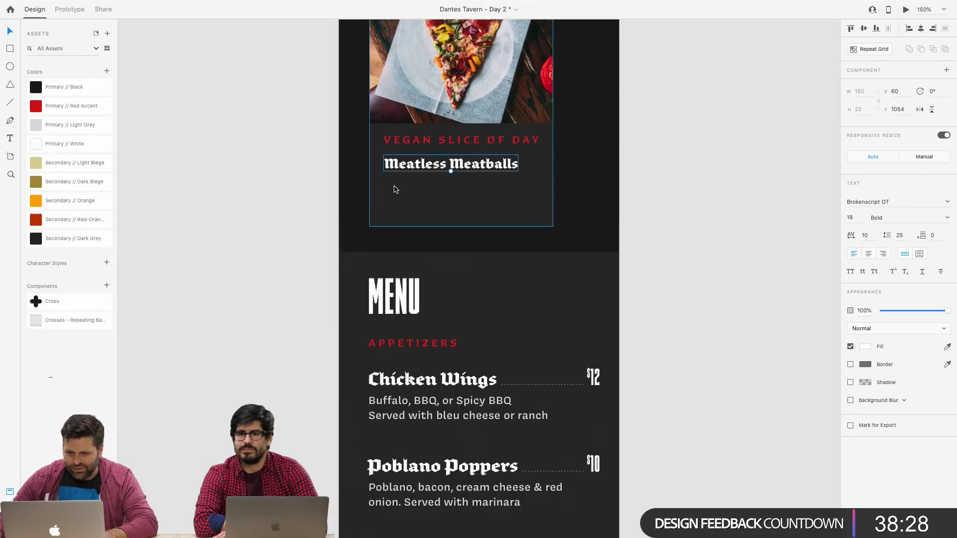
{"action": "left_click_drag", "start_coordinate": [441, 238], "coordinate": [441, 236]}
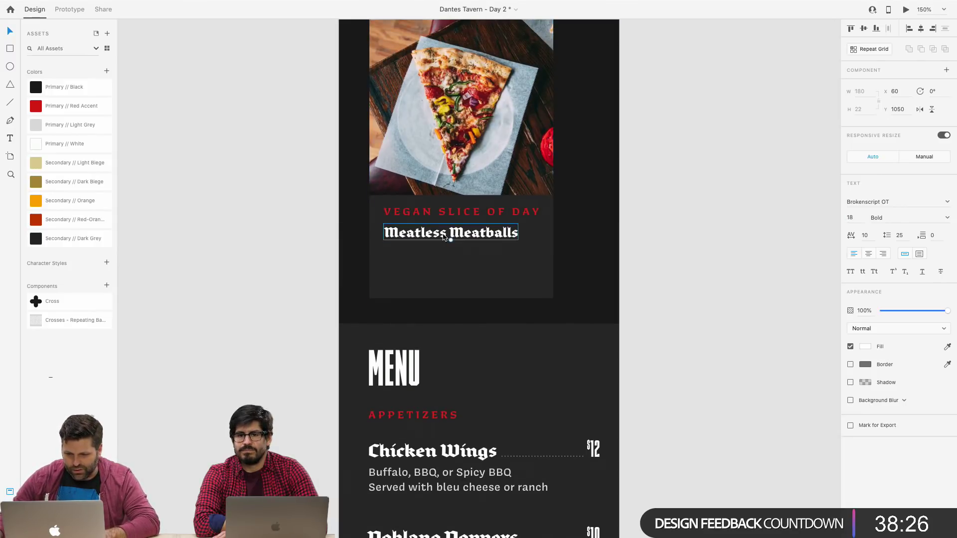
{"action": "key", "text": "super+z"}
{"action": "key", "text": "super+z"}
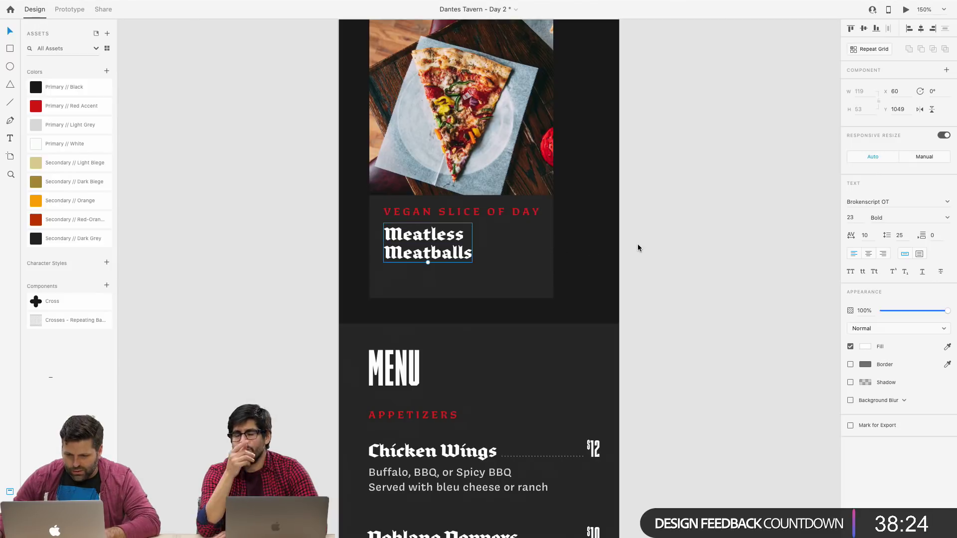
Preview the mobile home page, check the Today's Features card and Menu section, and close the preview.
{"action": "key", "text": "super+Return"}
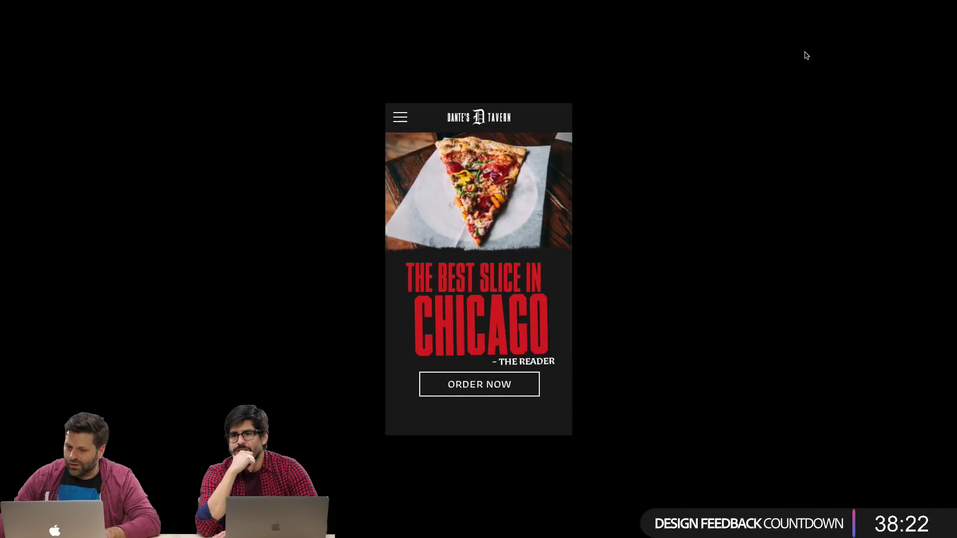
{"action": "scroll", "coordinate": [496, 250], "scroll_direction": "down", "scroll_amount": 10}
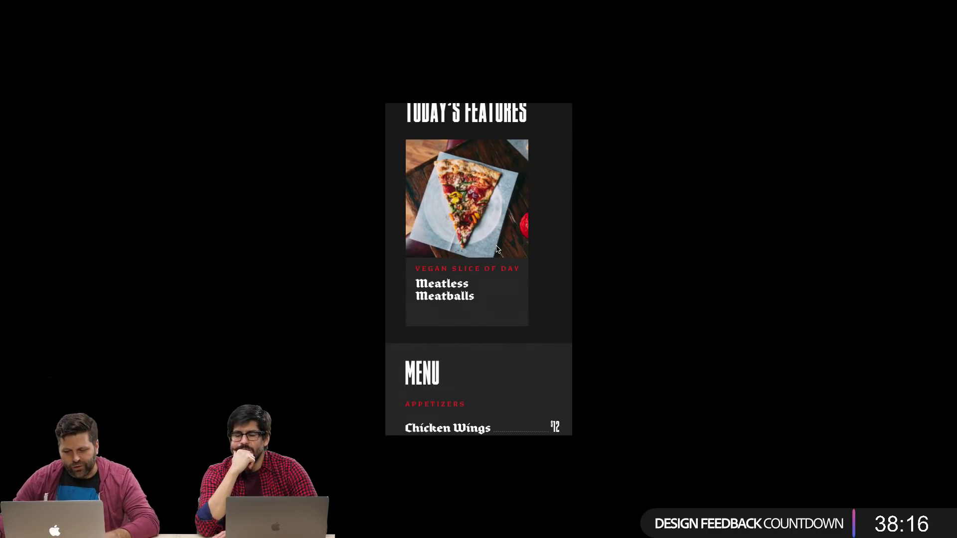
{"action": "scroll", "coordinate": [496, 247], "scroll_direction": "down", "scroll_amount": 4}
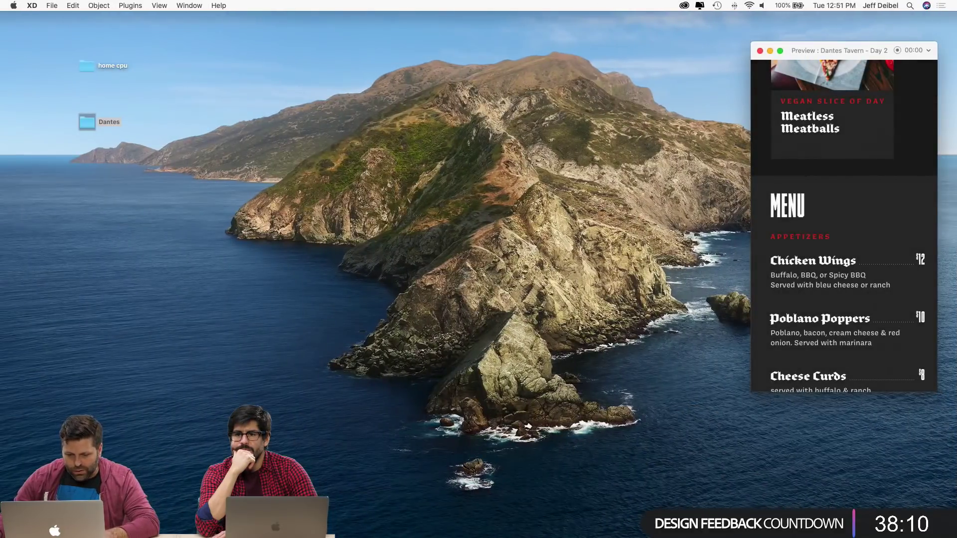
{"action": "mouse_move", "coordinate": [337, 530]}
{"action": "left_click", "coordinate": [410, 527]}
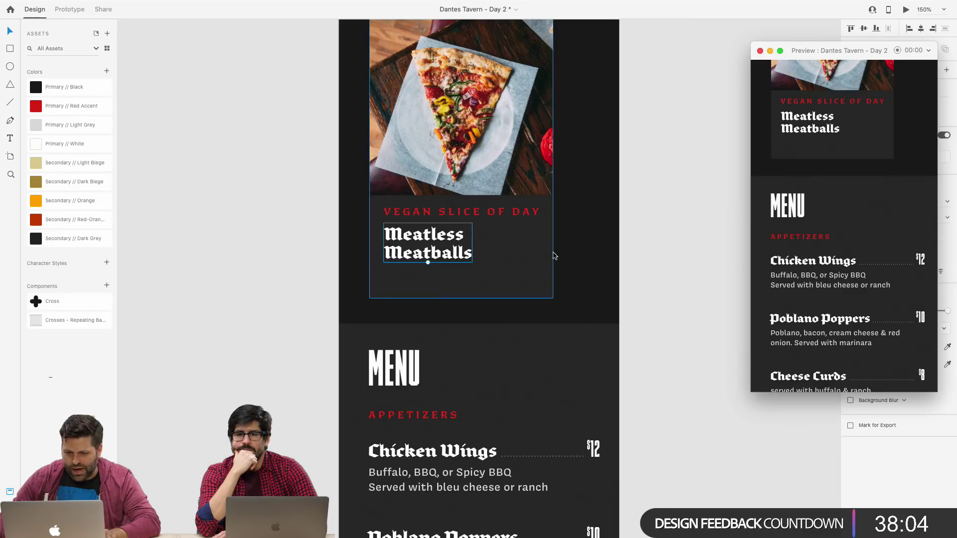
{"action": "left_click", "coordinate": [684, 251]}
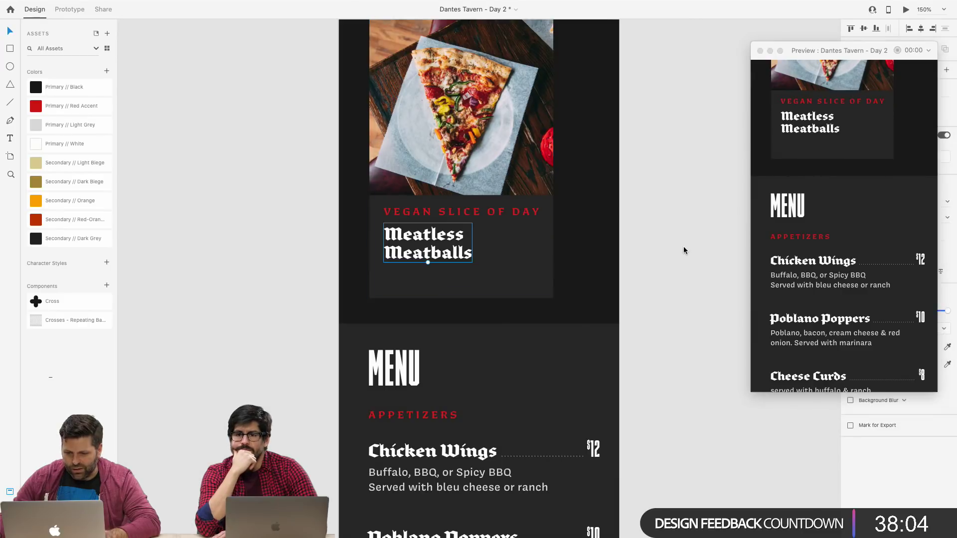
{"action": "left_click", "coordinate": [759, 52]}
Enlarge the Meatless Meatballs heading to size 31 with line spacing 34, and check the card in the preview.
{"action": "mouse_move", "coordinate": [428, 264]}
{"action": "left_mouse_down"}
{"action": "mouse_move", "coordinate": [427, 289]}
{"action": "mouse_move", "coordinate": [444, 259]}
{"action": "left_mouse_up"}
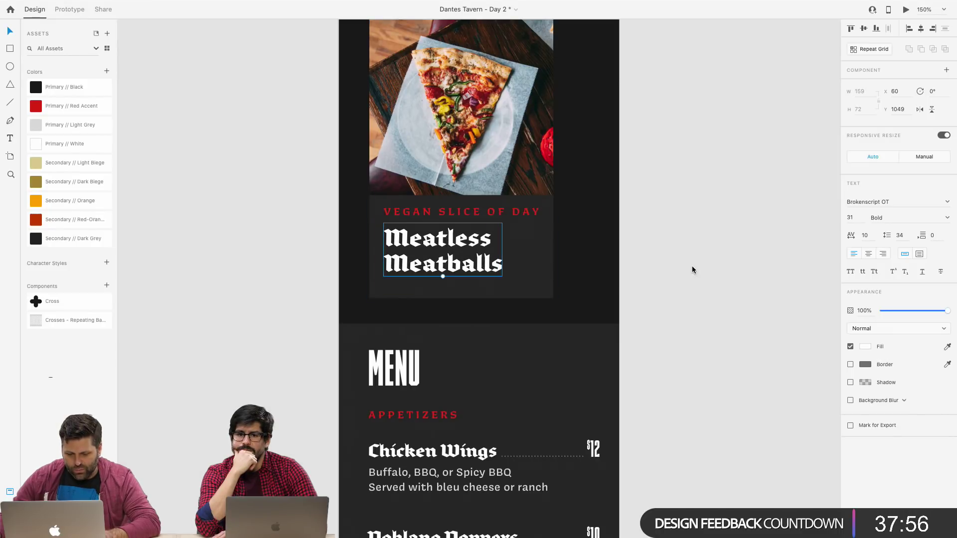
{"action": "left_click", "coordinate": [908, 9]}
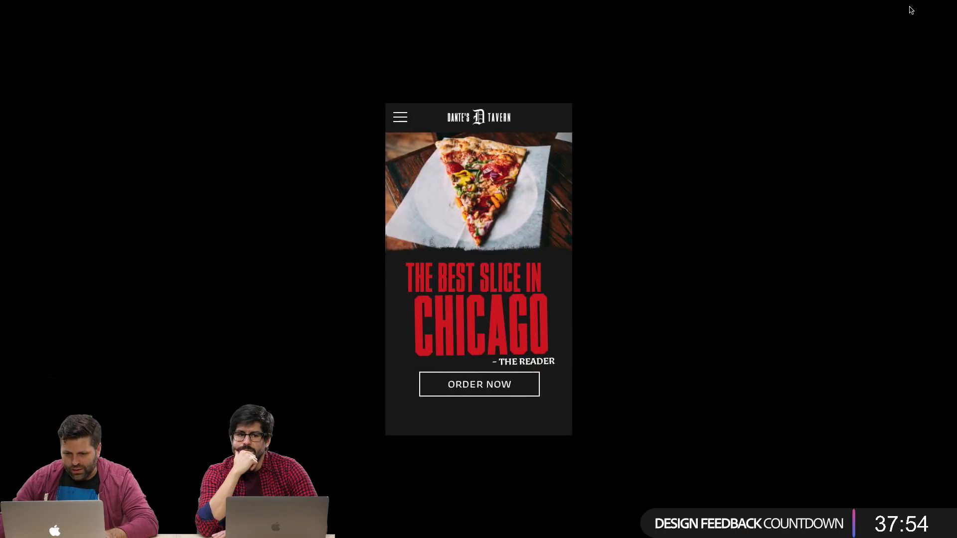
{"action": "scroll", "coordinate": [390, 327], "scroll_direction": "down", "scroll_amount": 10}
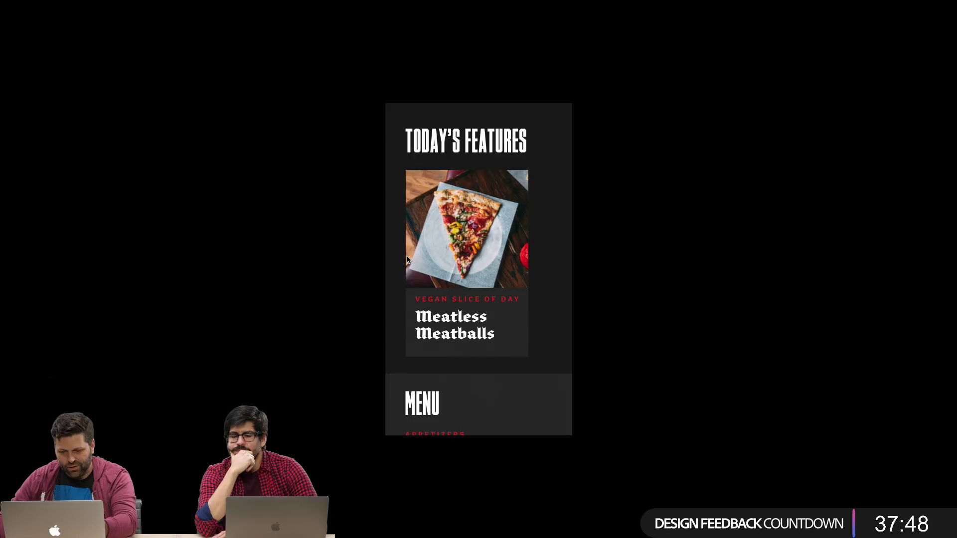
{"action": "key", "text": "super+Tab"}
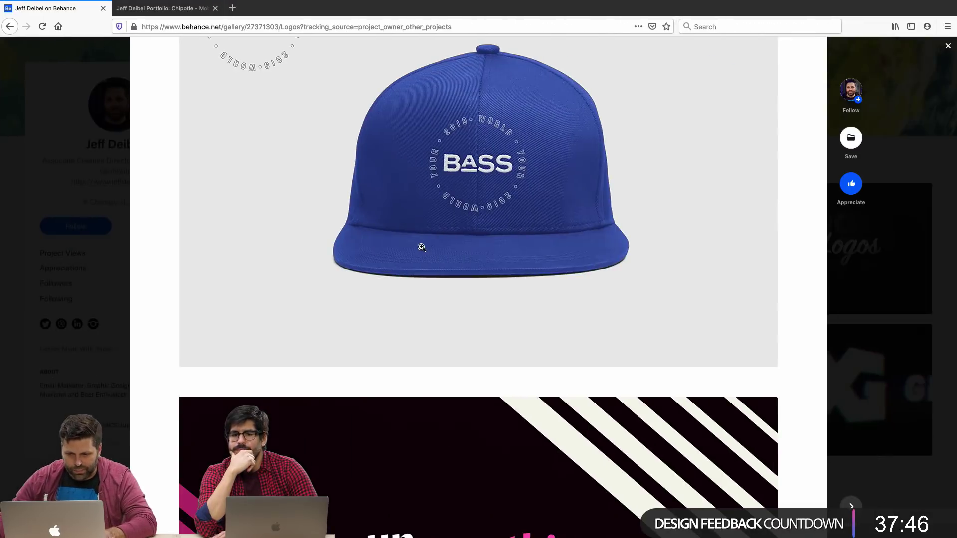
{"action": "key", "text": "super+Tab"}
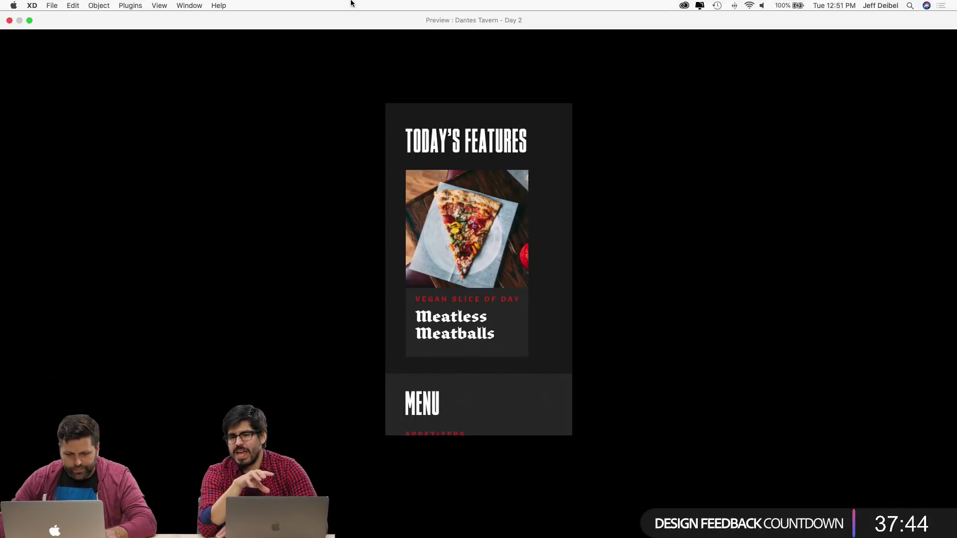
{"action": "key", "text": "ctrl+super+f"}
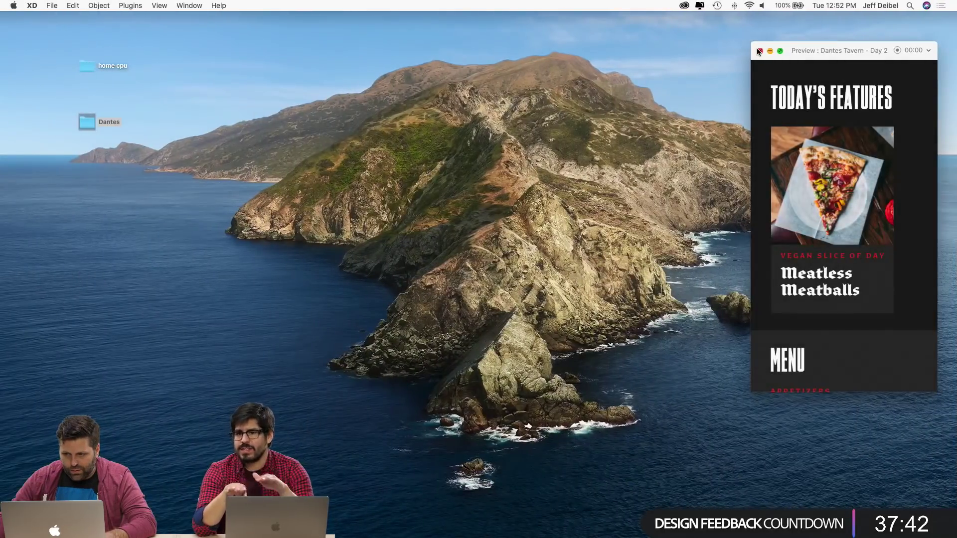
{"action": "key", "text": "ctrl+Right"}
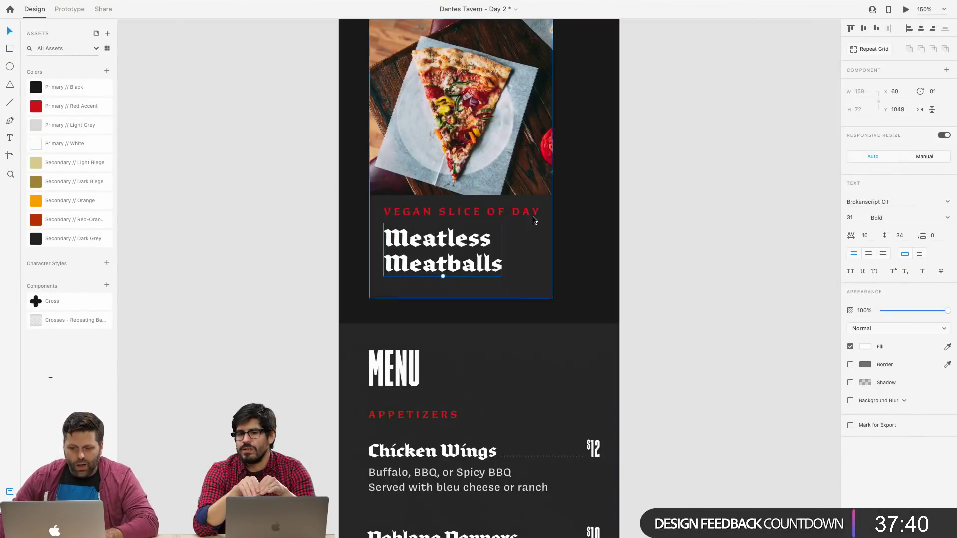
Extend the feature card's background downward to a height of about 417.
{"action": "left_click", "coordinate": [518, 294]}
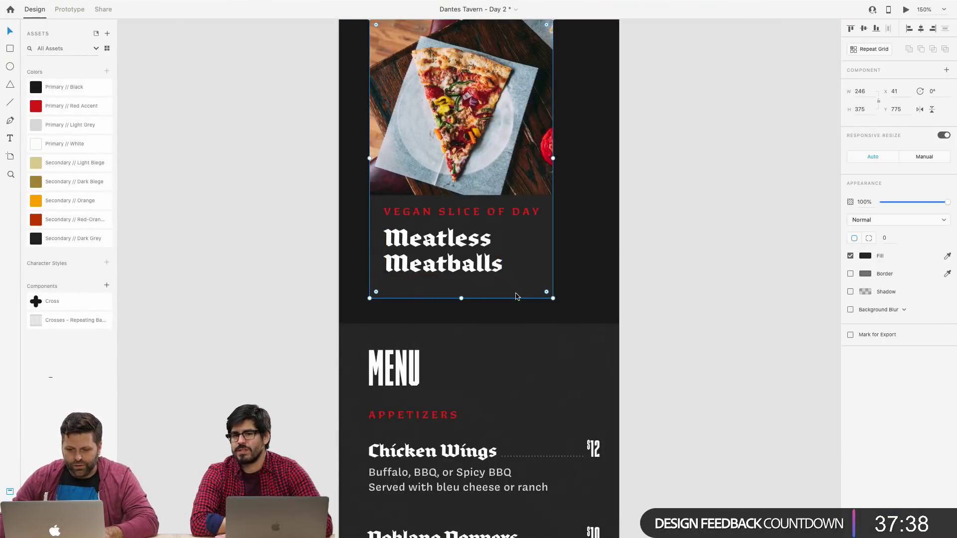
{"action": "left_click_drag", "start_coordinate": [461, 299], "coordinate": [463, 340]}
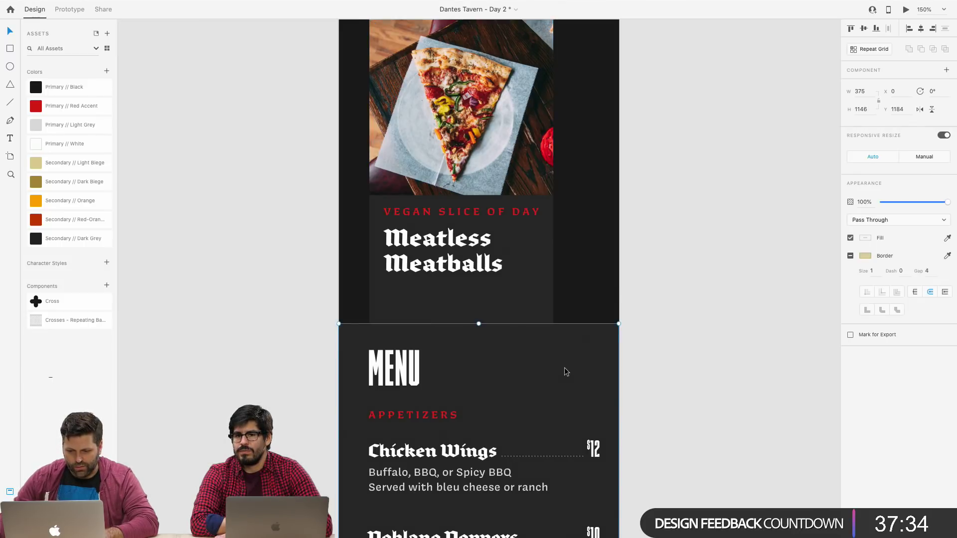
Move the Menu section and the Tap List, Location and Family Friendly headings down together by about 300 px.
{"action": "scroll", "coordinate": [566, 369], "scroll_direction": "down", "scroll_amount": 6}
{"action": "left_click", "coordinate": [312, 162]}
{"action": "left_click", "coordinate": [326, 81]}
{"action": "scroll", "coordinate": [721, 465], "scroll_direction": "down", "scroll_amount": 6}
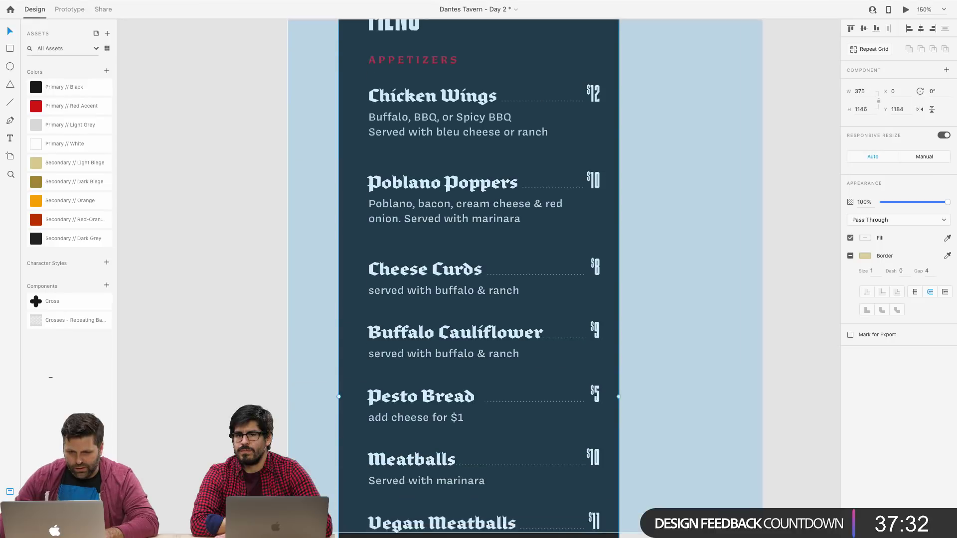
{"action": "scroll", "coordinate": [689, 407], "scroll_direction": "down", "scroll_amount": 3}
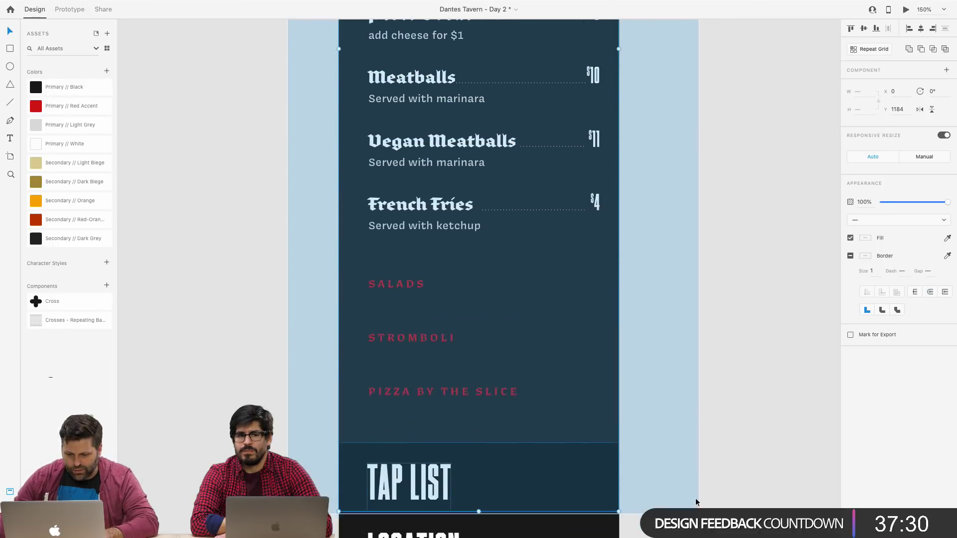
{"action": "left_click", "coordinate": [430, 481], "text": "shift"}
{"action": "scroll", "coordinate": [431, 481], "scroll_direction": "down", "scroll_amount": 4}
{"action": "left_click", "coordinate": [432, 393], "text": "shift"}
{"action": "left_click", "coordinate": [434, 459], "text": "shift"}
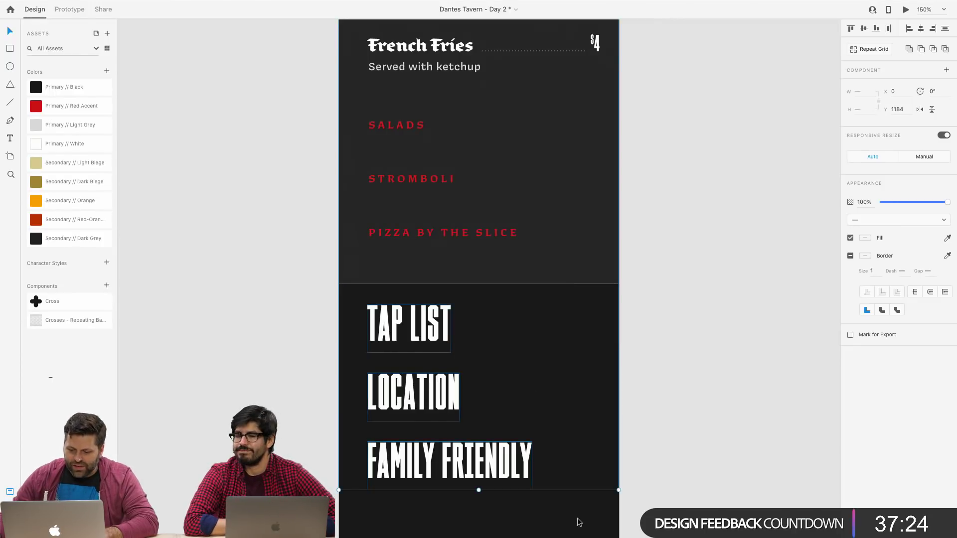
{"action": "key", "text": "shift+Down"}
{"action": "key", "text": "shift+Down"}
{"action": "key", "text": "shift+Down"}
{"action": "key", "text": "shift+Down"}
{"action": "key", "text": "shift+Down"}
{"action": "key", "text": "shift+Down"}
{"action": "key", "text": "shift+Down"}
{"action": "key", "text": "shift+Down"}
{"action": "key", "text": "shift+Down"}
{"action": "key", "text": "shift+Down"}
{"action": "key", "text": "shift+Down"}
{"action": "key", "text": "shift+Down"}
{"action": "key", "text": "shift+Down"}
{"action": "key", "text": "shift+Down"}
{"action": "key", "text": "shift+Down"}
{"action": "key", "text": "shift+Down"}
{"action": "key", "text": "shift+Down"}
{"action": "key", "text": "shift+Down"}
{"action": "key", "text": "shift+Down"}
{"action": "key", "text": "shift+Down"}
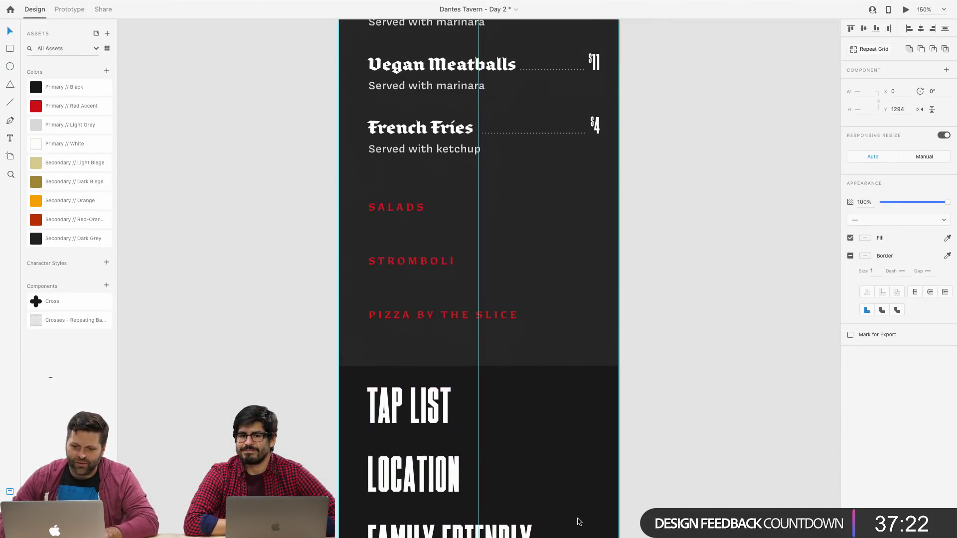
{"action": "key", "text": "shift+Down"}
{"action": "key", "text": "shift+Down"}
{"action": "key", "text": "shift+Down"}
{"action": "key", "text": "shift+Down"}
{"action": "key", "text": "shift+Down"}
{"action": "key", "text": "shift+Down"}
{"action": "key", "text": "shift+Down"}
{"action": "key", "text": "shift+Down"}
{"action": "key", "text": "shift+Down"}
{"action": "key", "text": "shift+Down"}
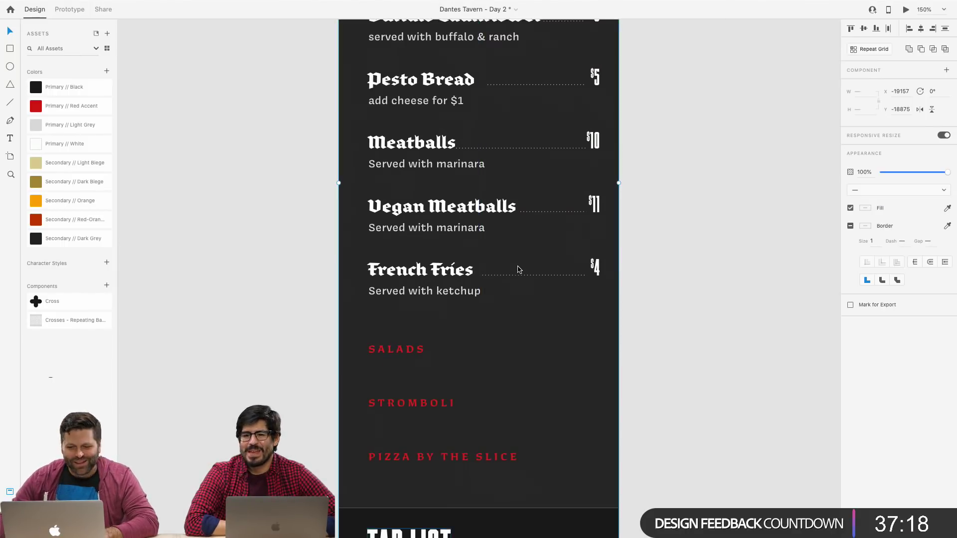
Lengthen the feature card's background further to a height of about 440.
{"action": "scroll", "coordinate": [518, 269], "scroll_direction": "up", "scroll_amount": 10}
{"action": "scroll", "coordinate": [518, 271], "scroll_direction": "up", "scroll_amount": 5}
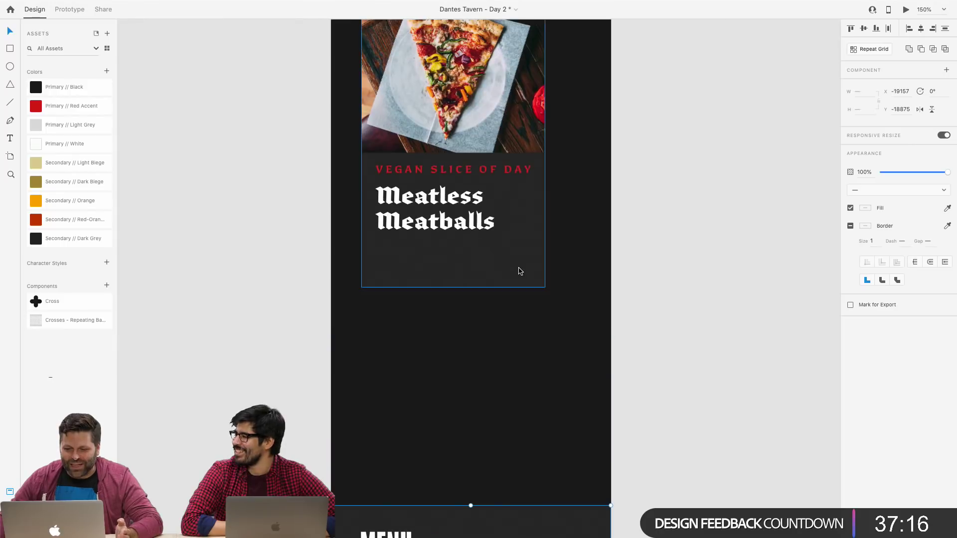
{"action": "scroll", "coordinate": [647, 264], "scroll_direction": "up", "scroll_amount": 3}
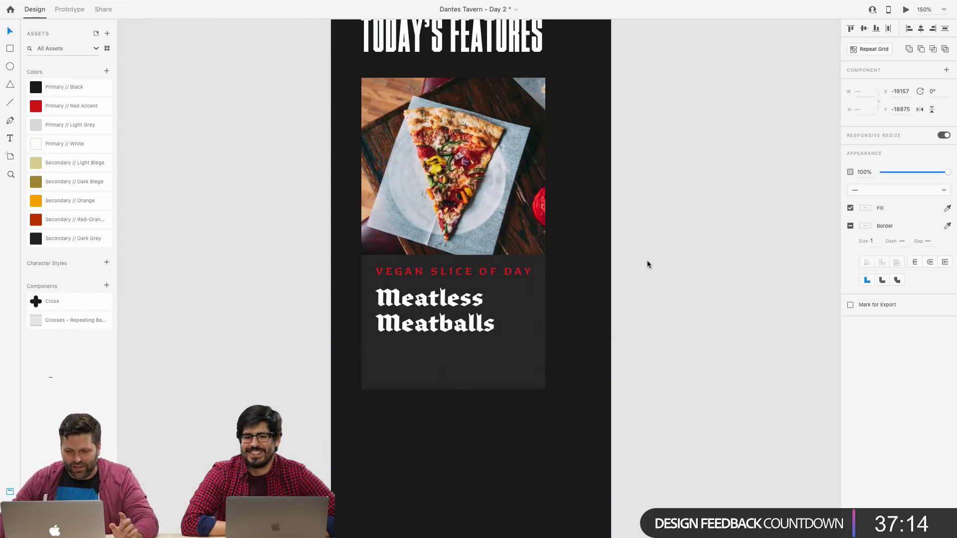
{"action": "left_click", "coordinate": [530, 377]}
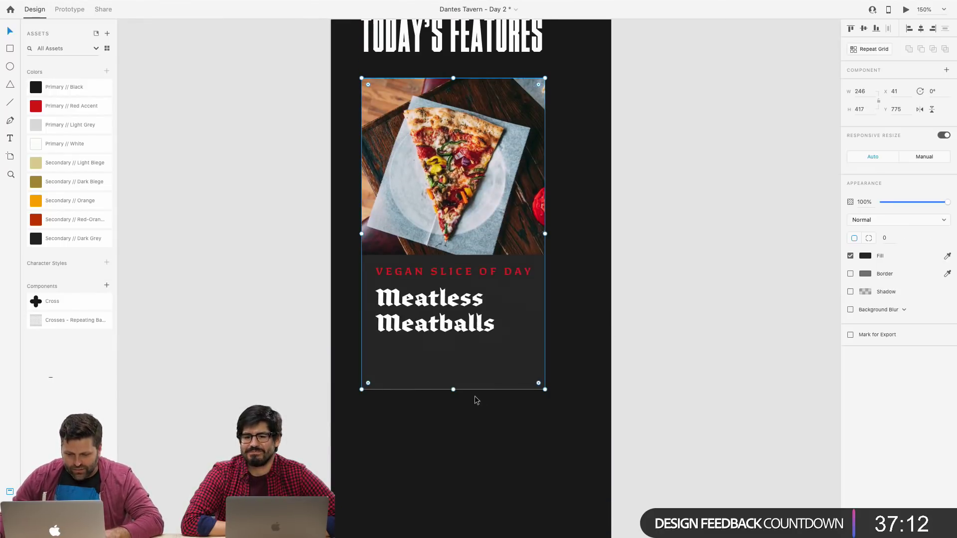
{"action": "left_click_drag", "start_coordinate": [455, 391], "coordinate": [455, 404]}
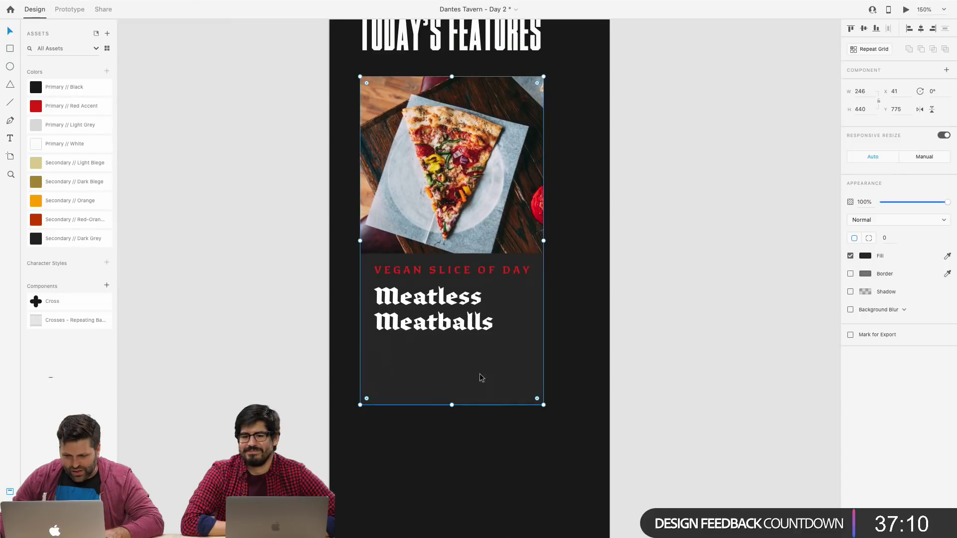
Widen the feature card's background and its pizza photo to about 270.
{"action": "left_click_drag", "start_coordinate": [542, 242], "coordinate": [561, 239]}
{"action": "left_click", "coordinate": [540, 237]}
{"action": "left_click_drag", "start_coordinate": [542, 164], "coordinate": [562, 164]}
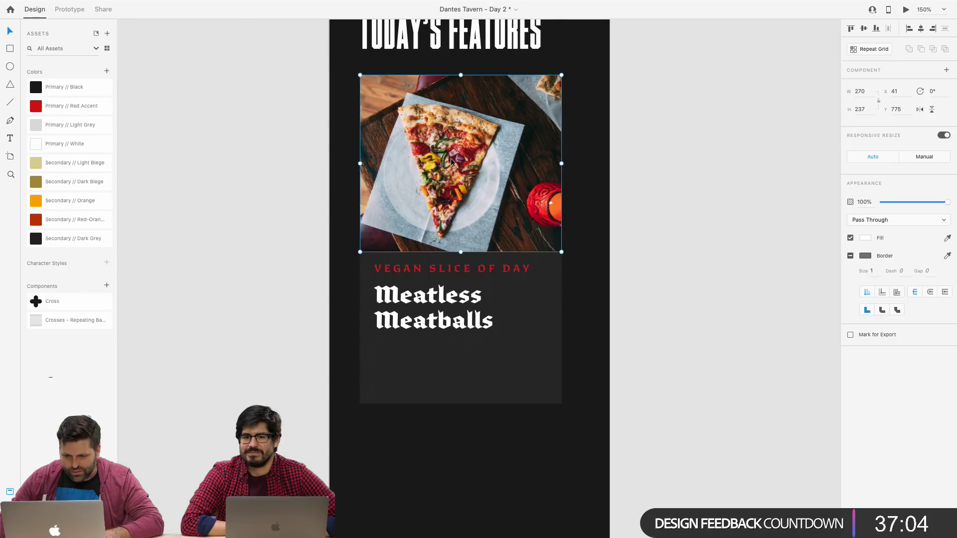
Shift the pizza photo slightly to the right inside its frame on the feature card.
{"action": "double_click", "coordinate": [450, 162]}
{"action": "left_click_drag", "start_coordinate": [451, 162], "coordinate": [464, 162]}
{"action": "left_click", "coordinate": [660, 292]}
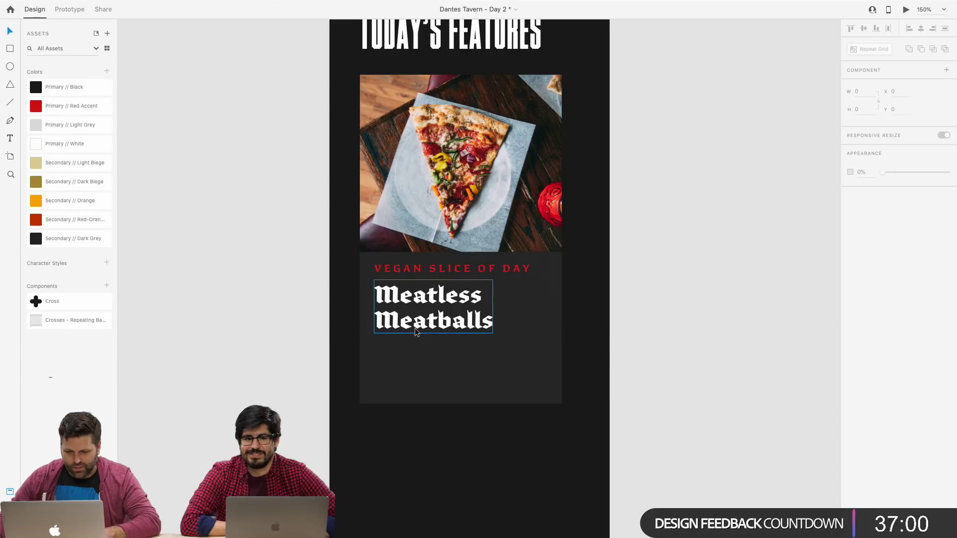
Copy the Chicken Wings description from the Menu into the feature card, just beneath the Meatless Meatballs heading.
{"action": "scroll", "coordinate": [648, 360], "scroll_direction": "down", "scroll_amount": 10}
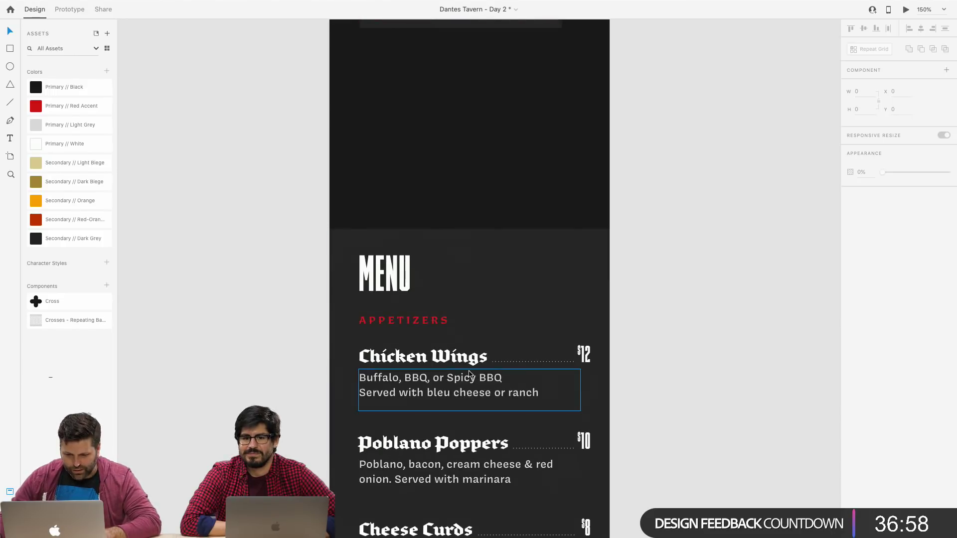
{"action": "left_click", "coordinate": [469, 374]}
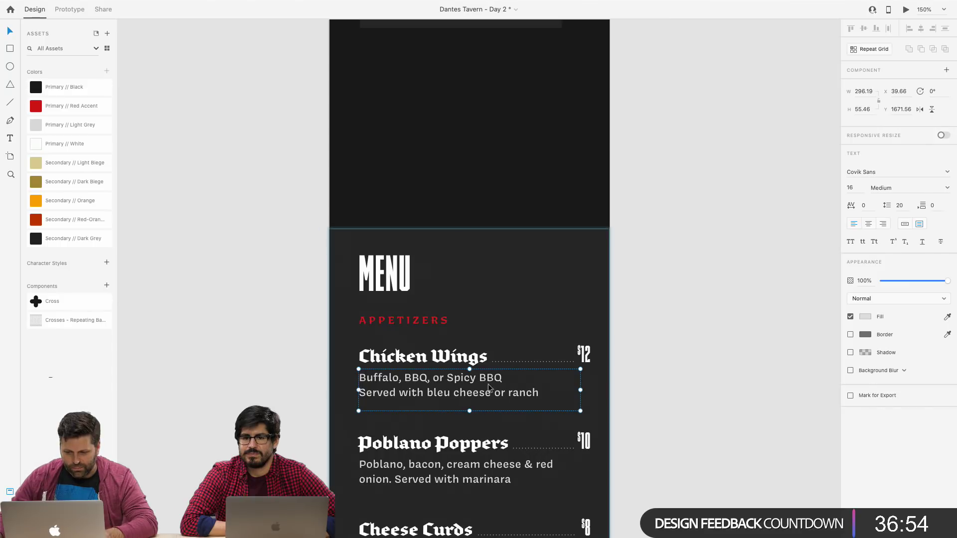
{"action": "scroll", "coordinate": [438, 348], "scroll_direction": "up", "scroll_amount": 10}
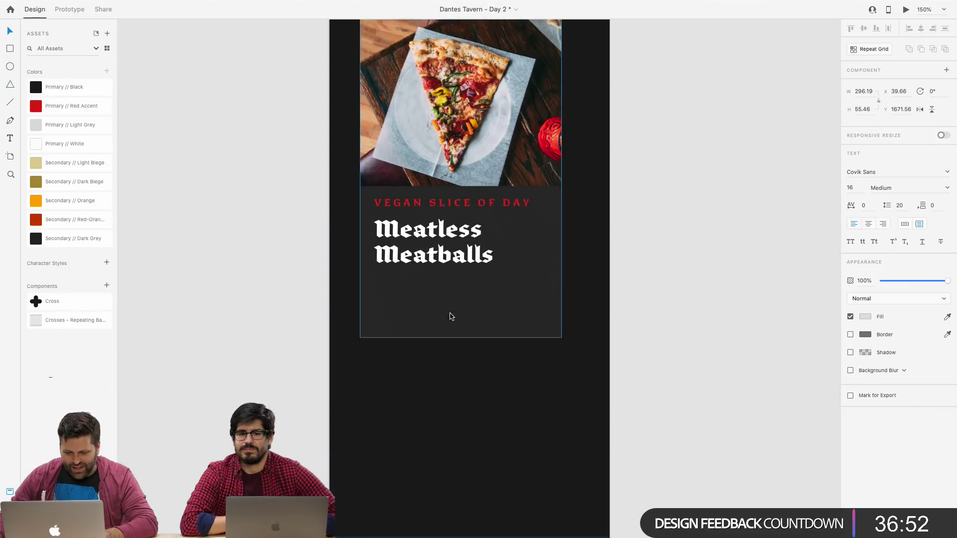
{"action": "left_click", "coordinate": [445, 273]}
{"action": "key", "text": "super+v"}
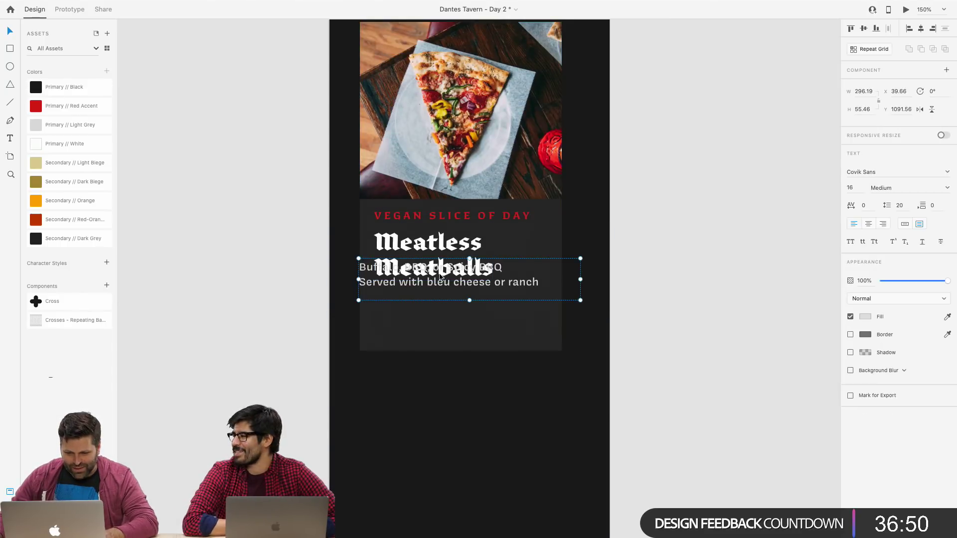
{"action": "left_click_drag", "start_coordinate": [434, 284], "coordinate": [448, 310]}
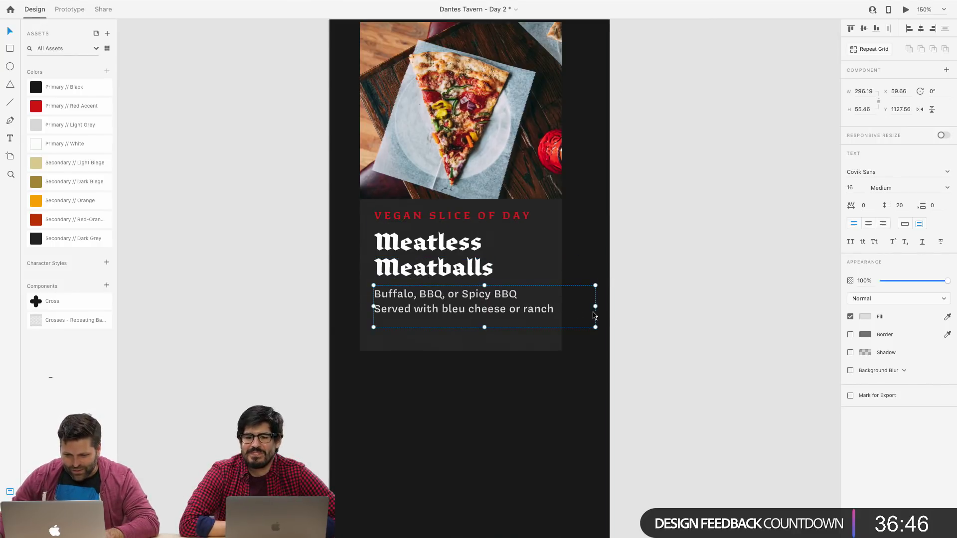
Resize the copied description's text box to about 227 by 71 and nudge it 3 px right and 2 px down.
{"action": "left_click_drag", "start_coordinate": [594, 306], "coordinate": [547, 303]}
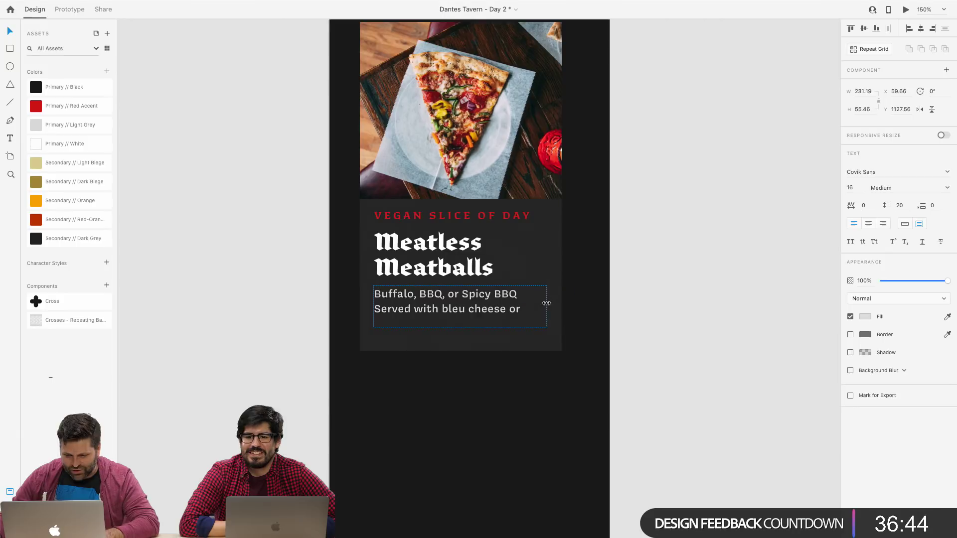
{"action": "left_click_drag", "start_coordinate": [455, 327], "coordinate": [459, 340]}
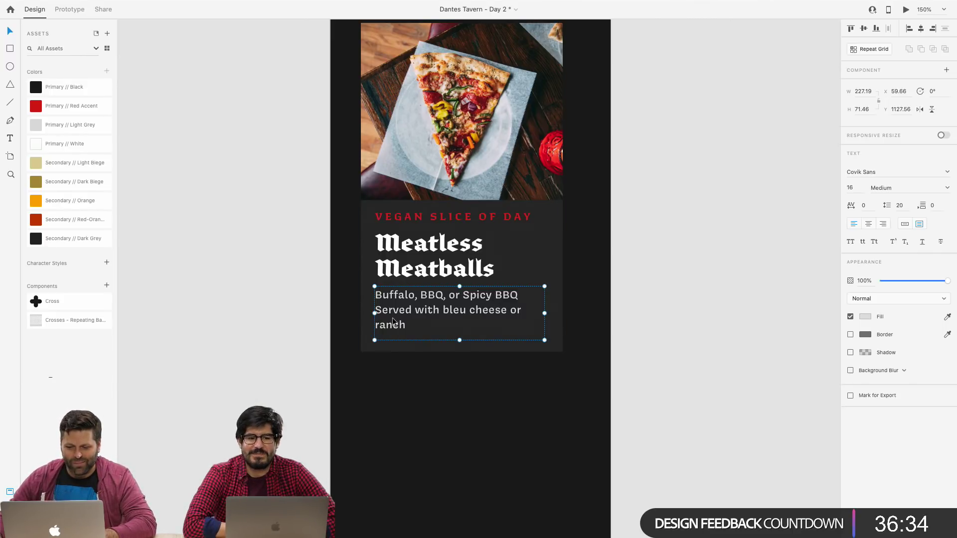
{"action": "key", "text": "Right"}
{"action": "key", "text": "Right"}
{"action": "key", "text": "Right"}
{"action": "scroll", "coordinate": [397, 310], "scroll_direction": "up", "scroll_amount": 1}
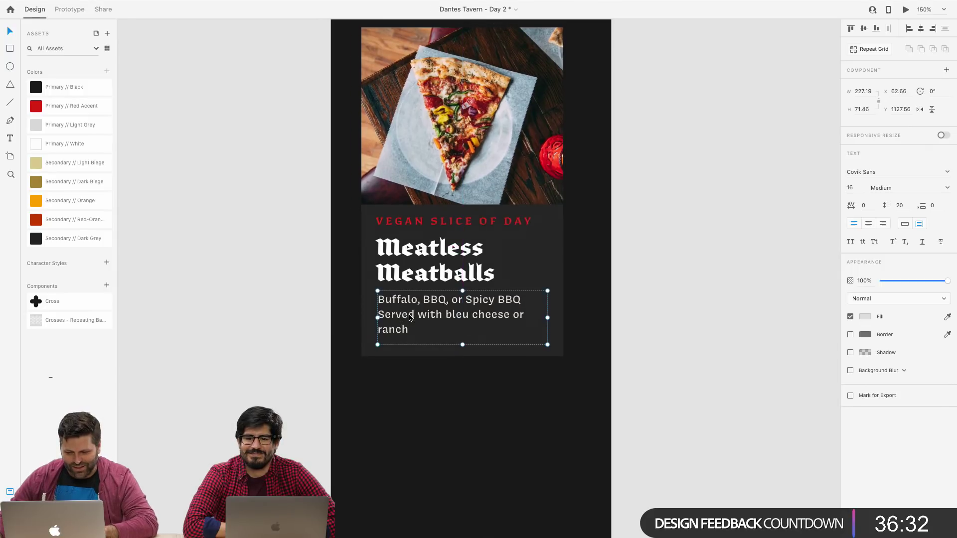
{"action": "key", "text": "Down"}
{"action": "key", "text": "Down"}
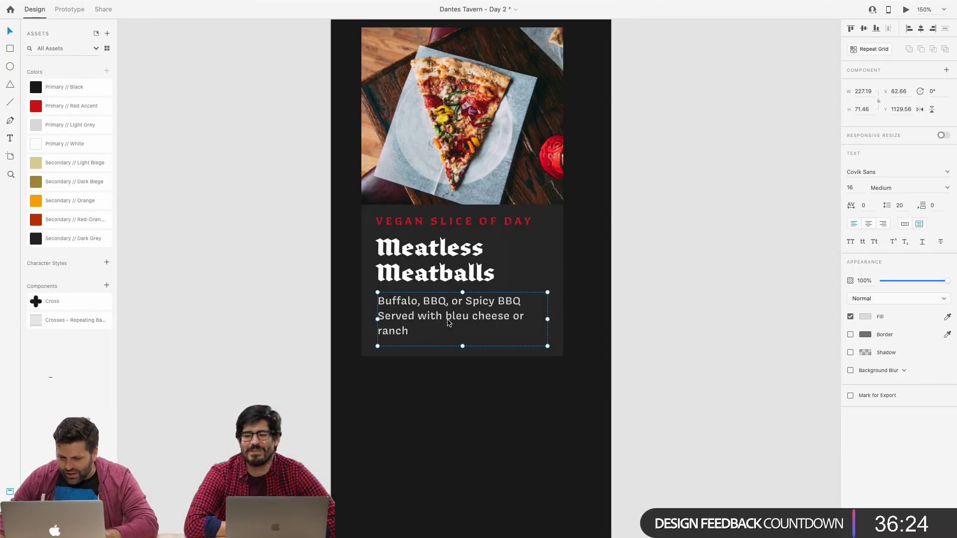
Replace the card's description with "This slice is all vegan and all flavor".
{"action": "double_click", "coordinate": [418, 317]}
{"action": "left_click", "coordinate": [406, 331]}
{"action": "left_click_drag", "start_coordinate": [405, 331], "coordinate": [378, 301]}
{"action": "type", "text": "The"}
{"action": "type", "text": "s s"}
{"action": "type", "text": "slice is all vegan a"}
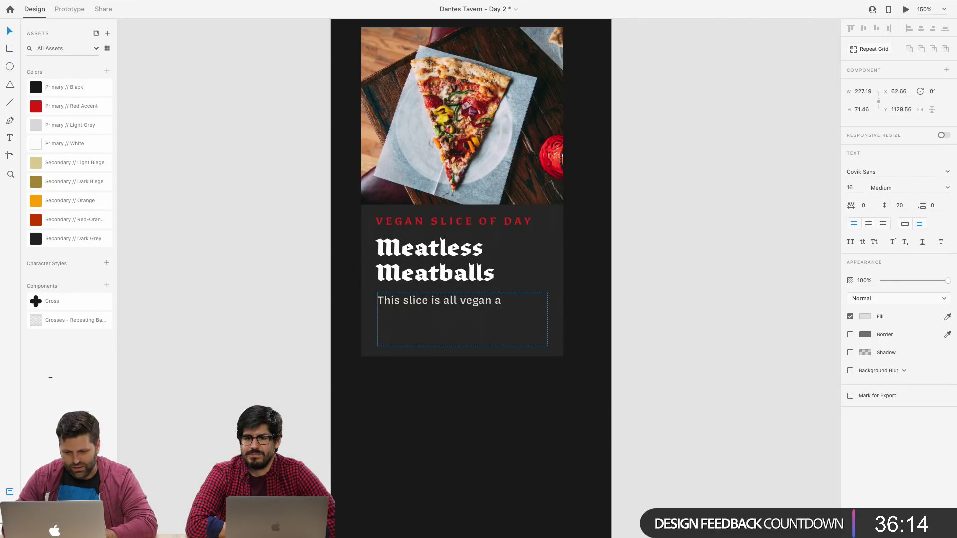
{"action": "type", "text": "vor"}
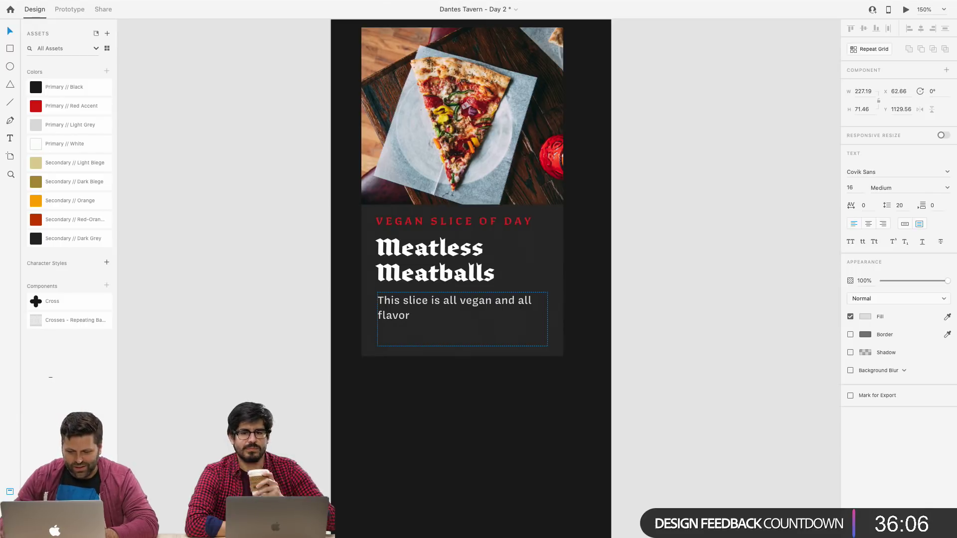
{"action": "key", "text": "Escape"}
Look through the Menu section's appetizers and their descriptions.
{"action": "scroll", "coordinate": [708, 350], "scroll_direction": "down", "scroll_amount": 15}
{"action": "scroll", "coordinate": [708, 352], "scroll_direction": "up", "scroll_amount": 15}
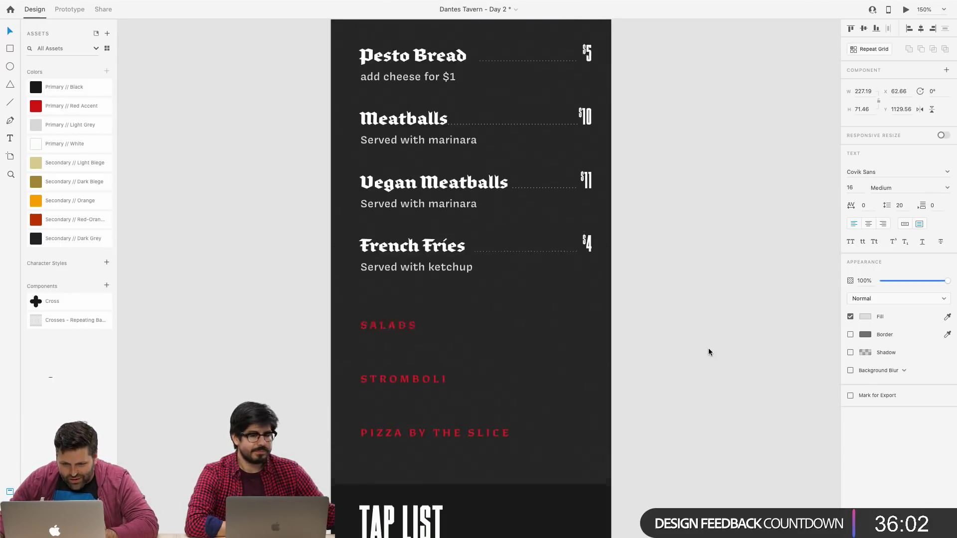
{"action": "scroll", "coordinate": [708, 352], "scroll_direction": "up", "scroll_amount": 3}
{"action": "scroll", "coordinate": [709, 351], "scroll_direction": "down", "scroll_amount": 4}
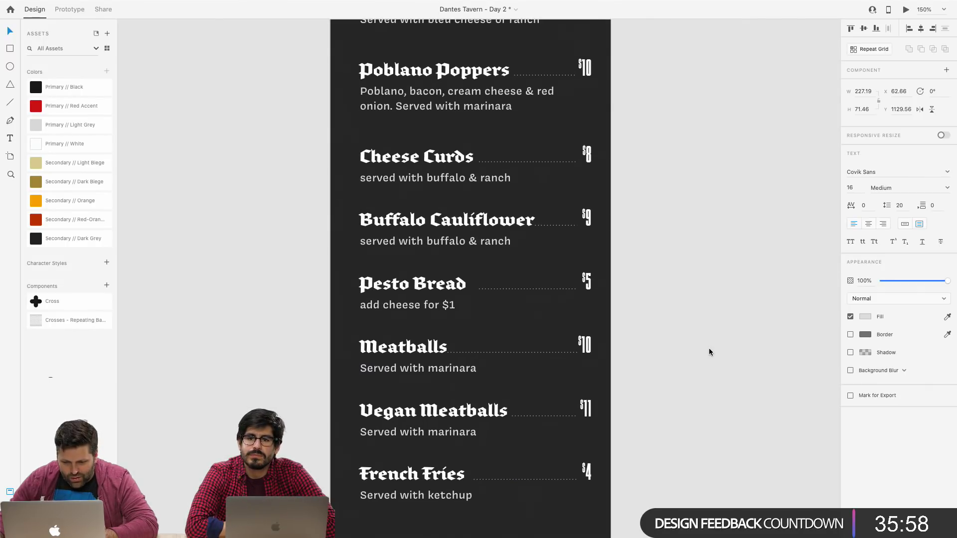
{"action": "scroll", "coordinate": [709, 348], "scroll_direction": "up", "scroll_amount": 12}
{"action": "scroll", "coordinate": [709, 351], "scroll_direction": "down", "scroll_amount": 6}
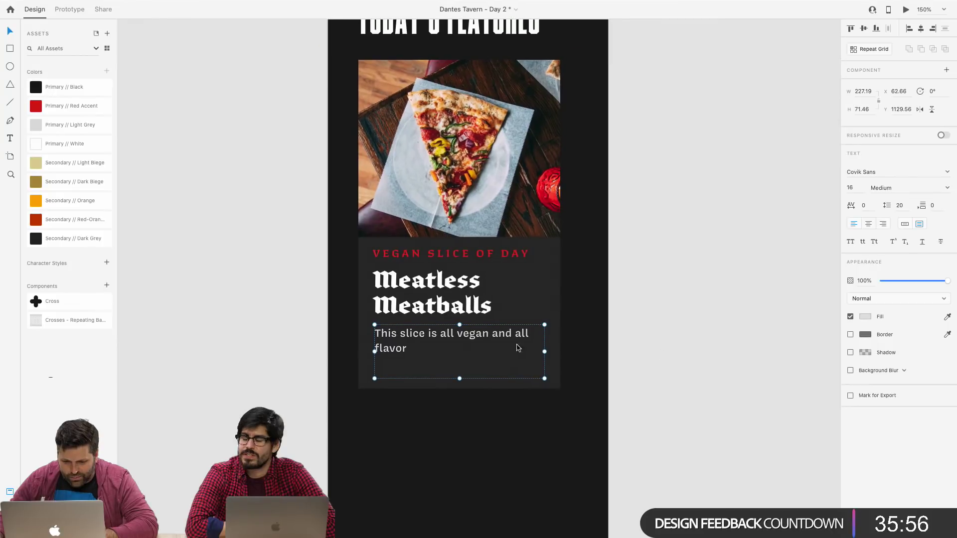
End the description's first sentence with a period and add "Our meatless meatballs meat expectations.".
{"action": "double_click", "coordinate": [408, 347]}
{"action": "left_click", "coordinate": [408, 347]}
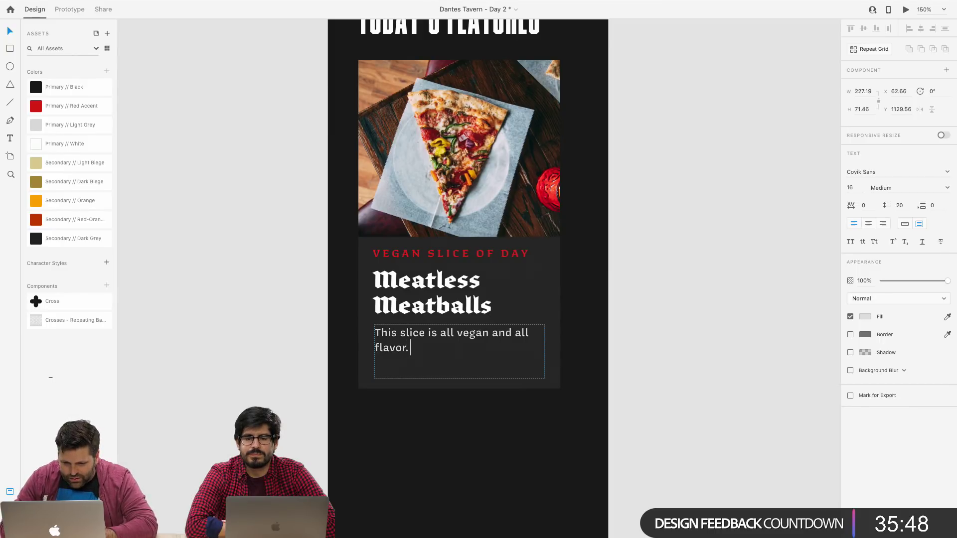
{"action": "type", "text": "Our meat"}
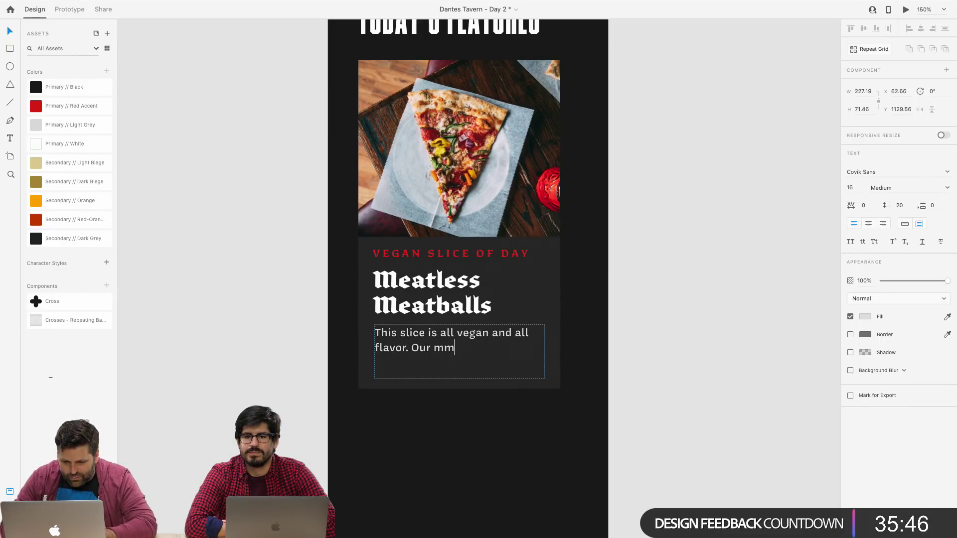
{"action": "type", "text": "ba"}
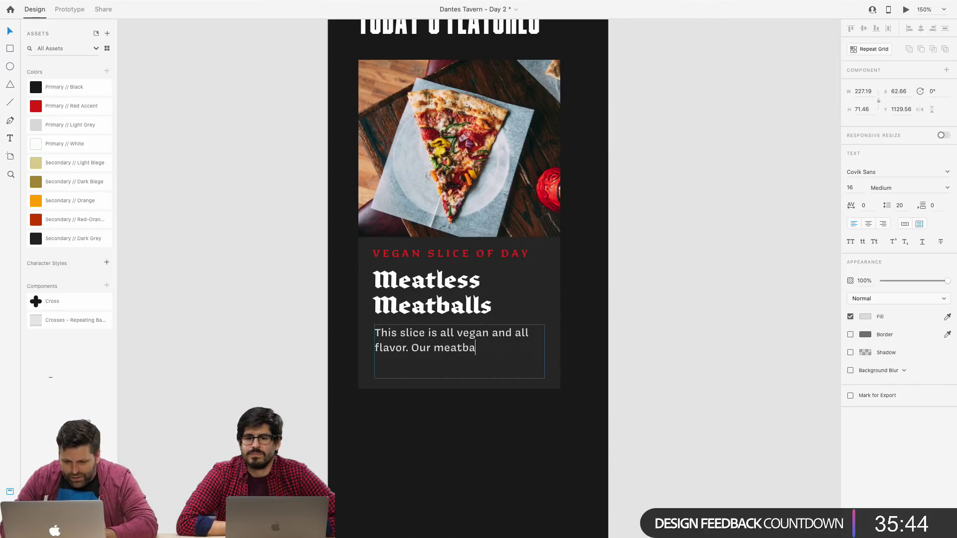
{"action": "type", "text": "ll exte"}
{"action": "key", "text": "BackSpace"}
{"action": "type", "text": "ted"}
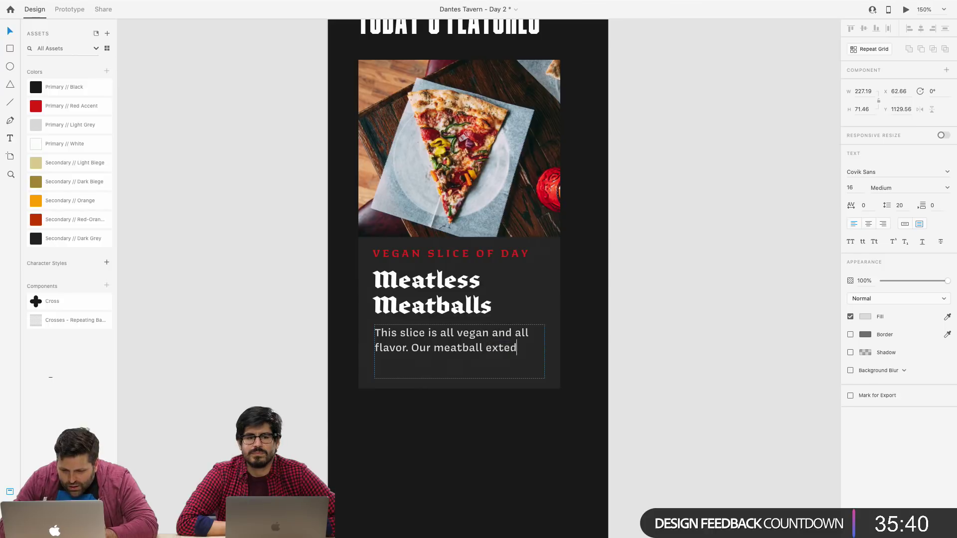
{"action": "type", "text": "d"}
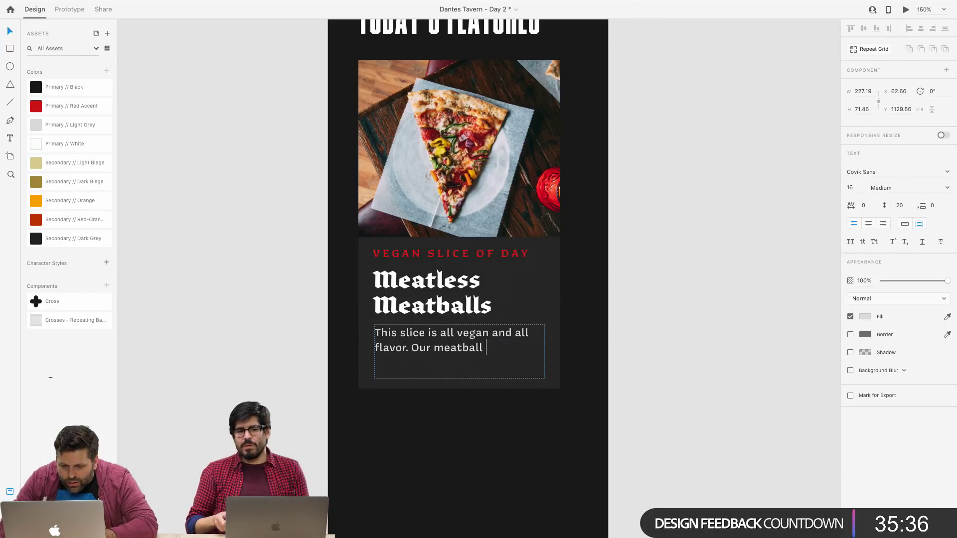
{"action": "key", "text": "BackSpace"}
{"action": "key", "text": "BackSpace"}
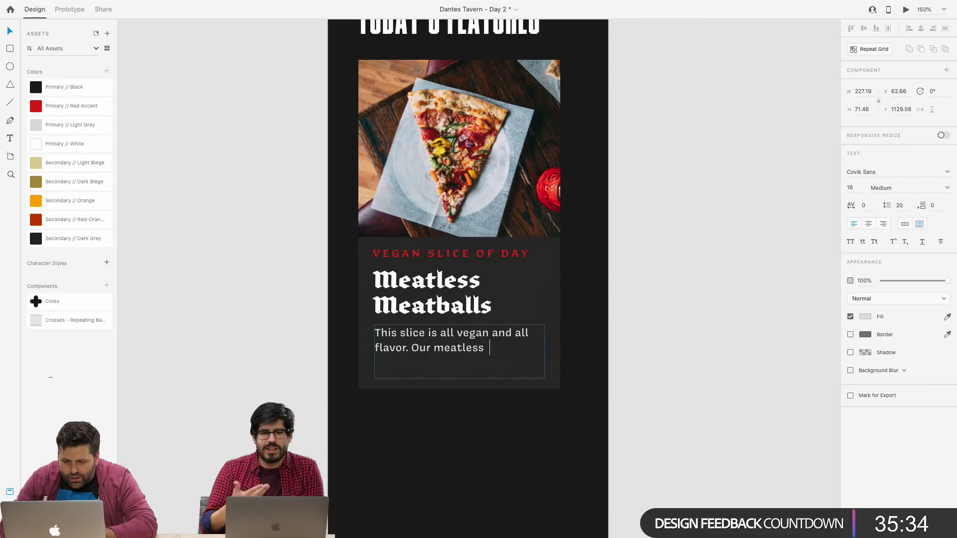
{"action": "type", "text": "tballs"}
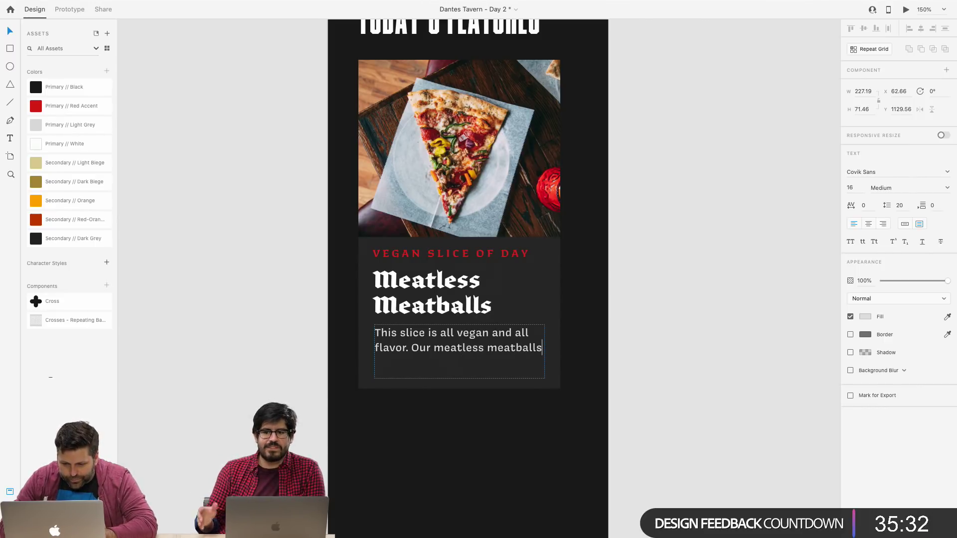
{"action": "type", "text": " meat expectations."}
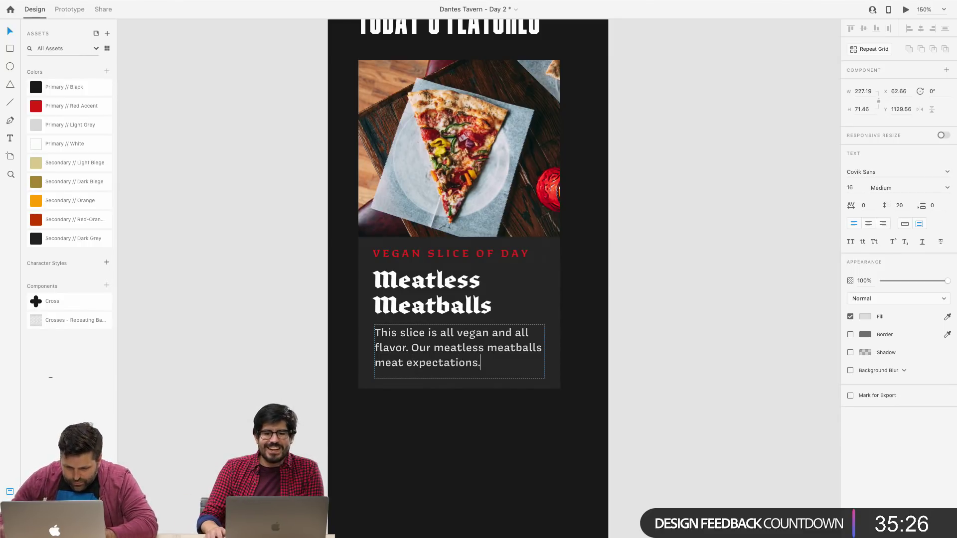
{"action": "key", "text": "Escape"}
Extend the feature card's background downward to a height of 460.
{"action": "left_click", "coordinate": [548, 384]}
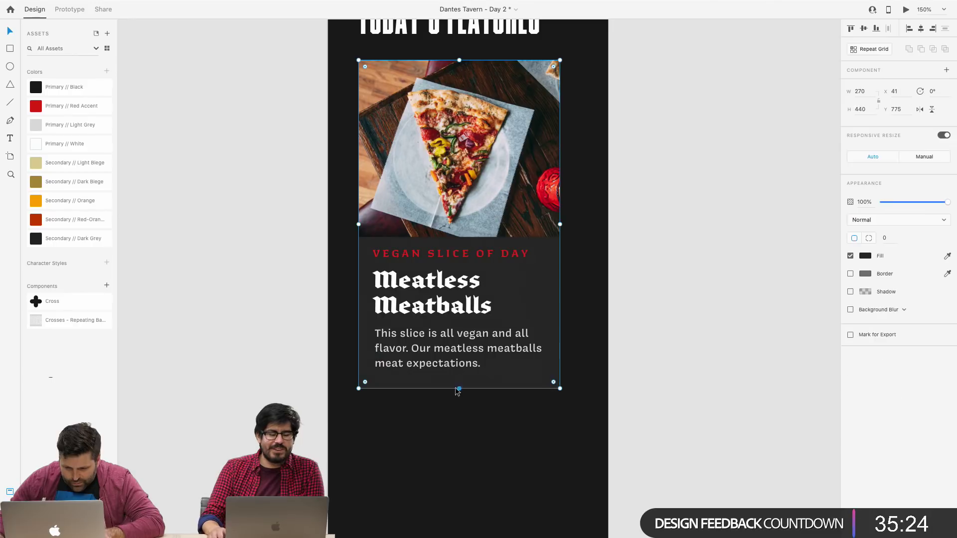
{"action": "left_click_drag", "start_coordinate": [459, 388], "coordinate": [459, 403]}
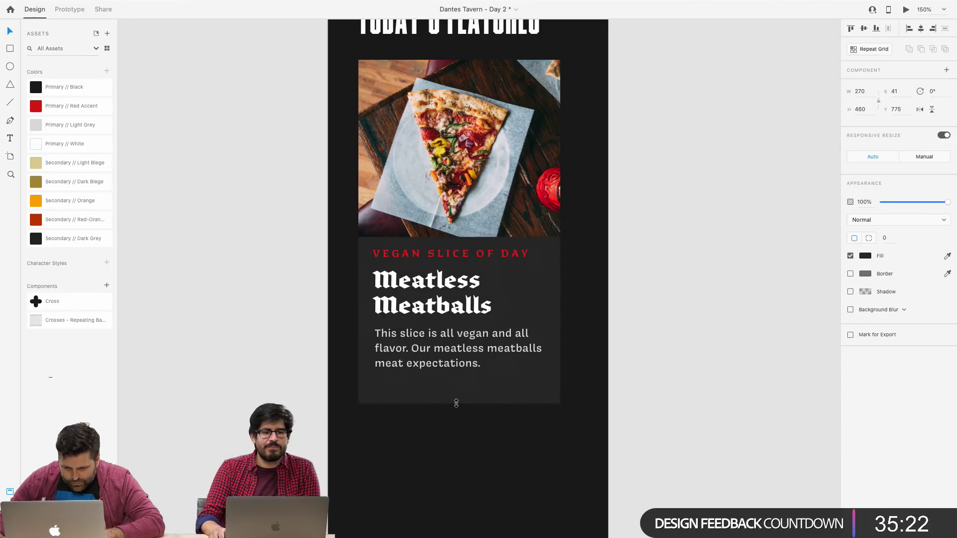
{"action": "left_click", "coordinate": [704, 341]}
{"action": "scroll", "coordinate": [662, 309], "scroll_direction": "up", "scroll_amount": 4}
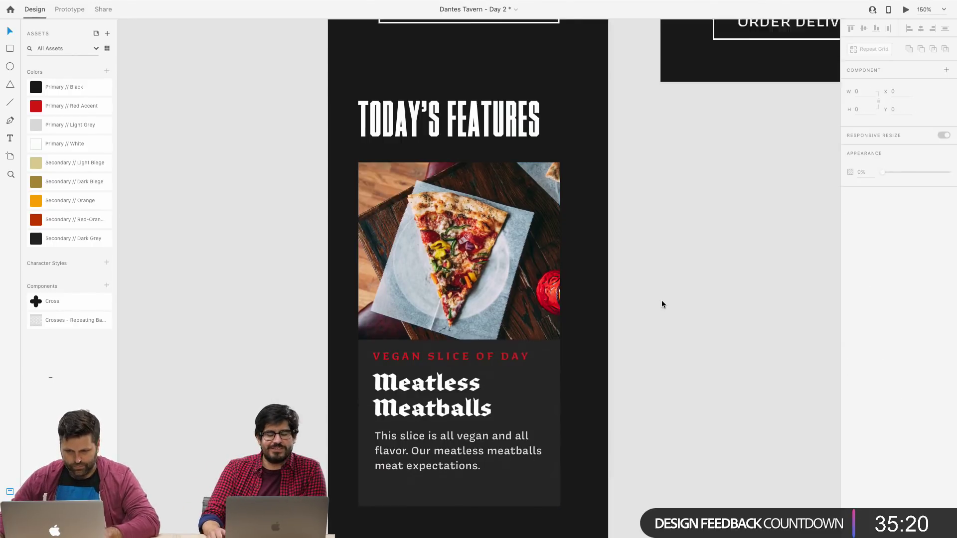
{"action": "scroll", "coordinate": [662, 304], "scroll_direction": "down", "scroll_amount": 2}
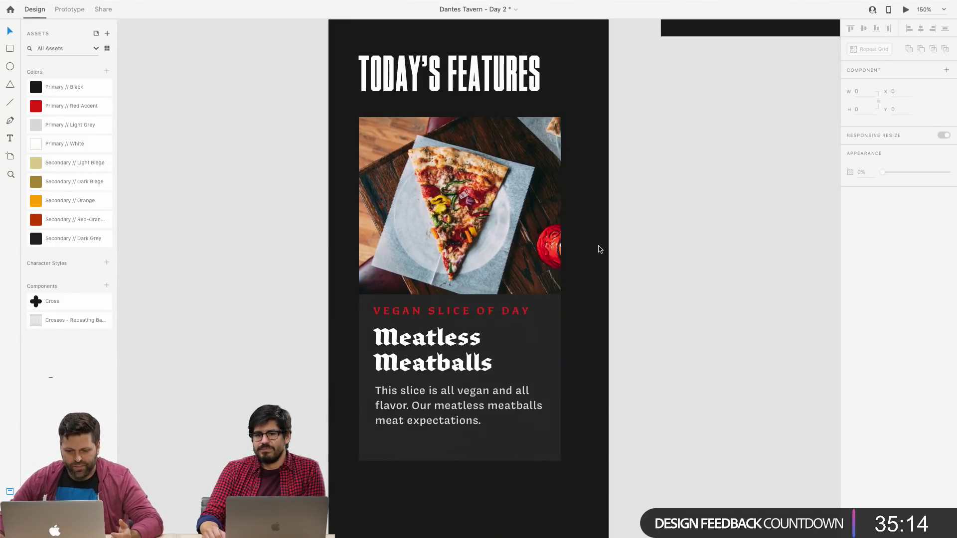
{"action": "left_click", "coordinate": [431, 407]}
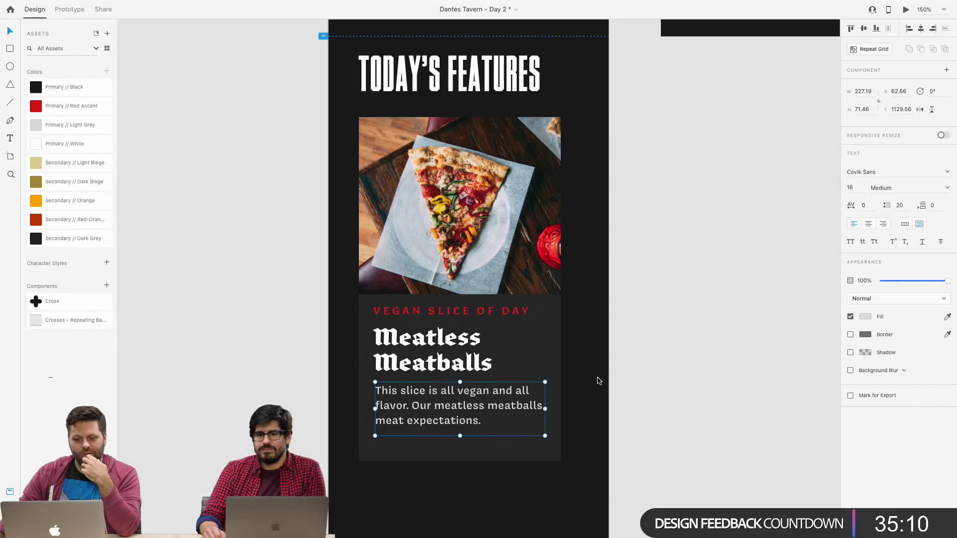
{"action": "scroll", "coordinate": [540, 373], "scroll_direction": "up", "scroll_amount": 5}
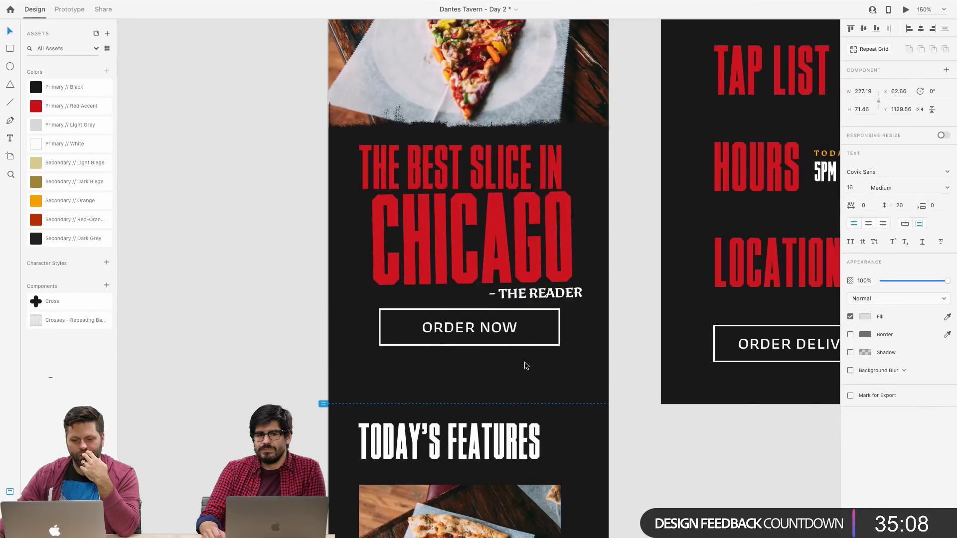
{"action": "scroll", "coordinate": [485, 365], "scroll_direction": "down", "scroll_amount": 5}
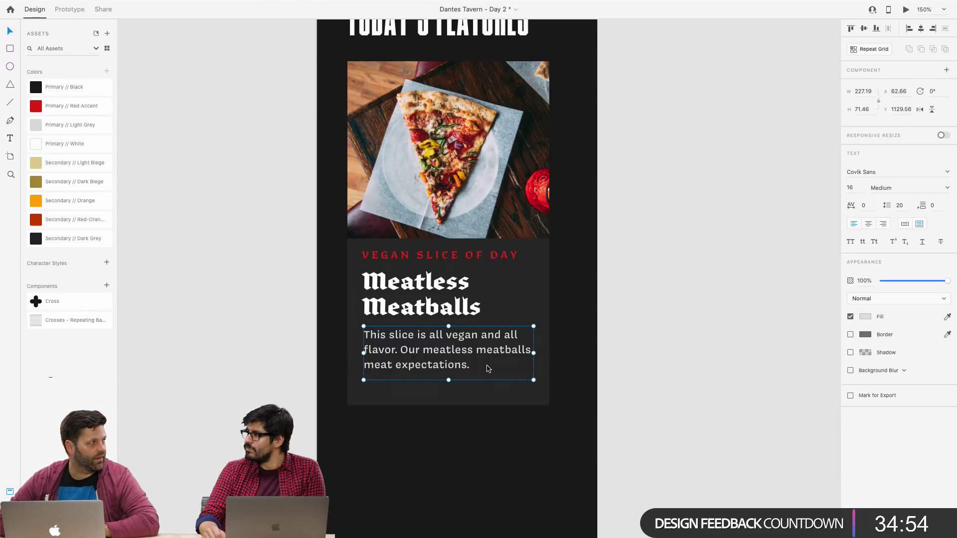
{"action": "left_click", "coordinate": [683, 315]}
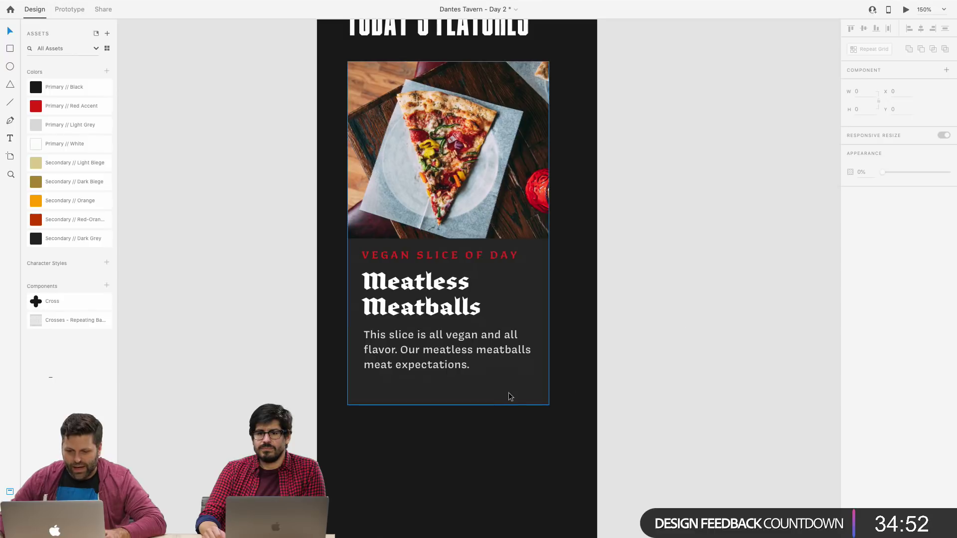
Group the feature card's background, pizza photo, red label, heading and description.
{"action": "left_click", "coordinate": [469, 371]}
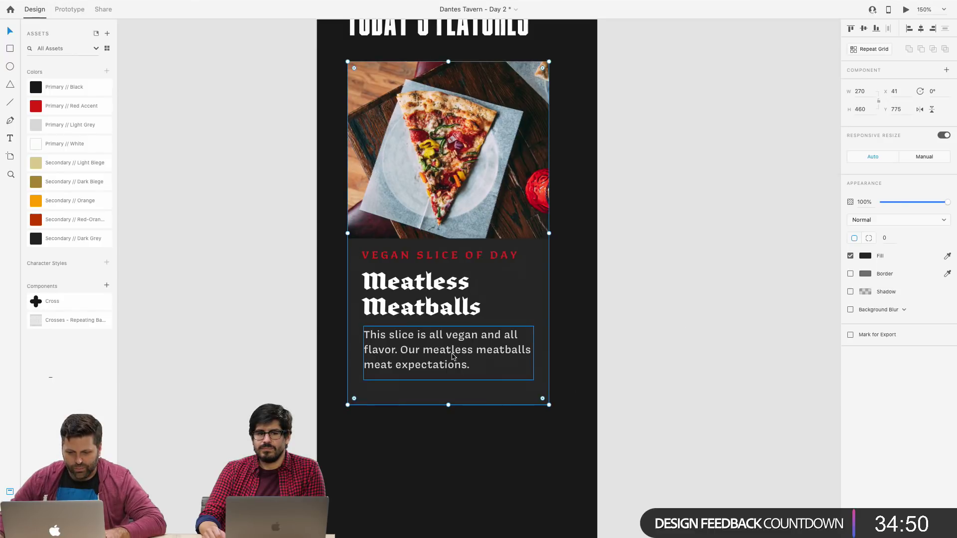
{"action": "left_click", "coordinate": [443, 259]}
{"action": "left_click", "coordinate": [440, 314], "text": "shift"}
{"action": "left_click", "coordinate": [449, 371], "text": "shift"}
{"action": "left_click", "coordinate": [486, 398]}
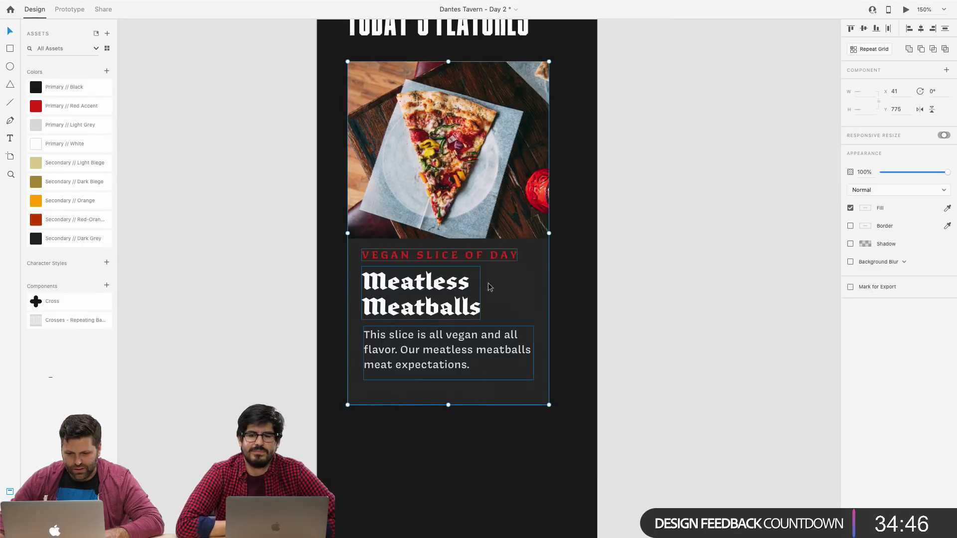
{"action": "key", "text": "super+g"}
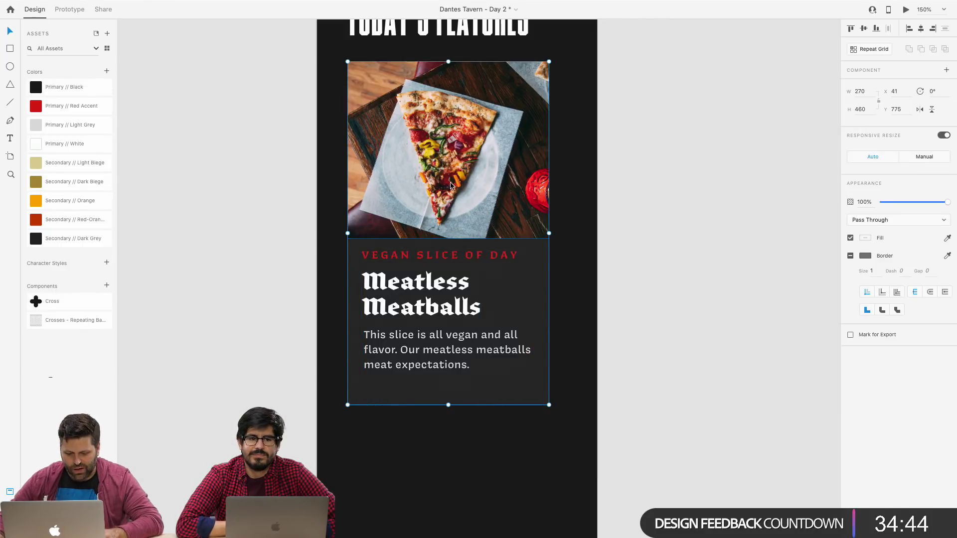
Duplicate the grouped feature card and place the copy level with the original on the empty canvas beside the artboard.
{"action": "left_click_drag", "start_coordinate": [432, 176], "coordinate": [752, 169]}
{"action": "key", "text": "super+z"}
{"action": "left_click_drag", "start_coordinate": [492, 187], "coordinate": [800, 187]}
{"action": "scroll", "coordinate": [692, 219], "scroll_direction": "right", "scroll_amount": 5}
{"action": "scroll", "coordinate": [694, 223], "scroll_direction": "right", "scroll_amount": 2}
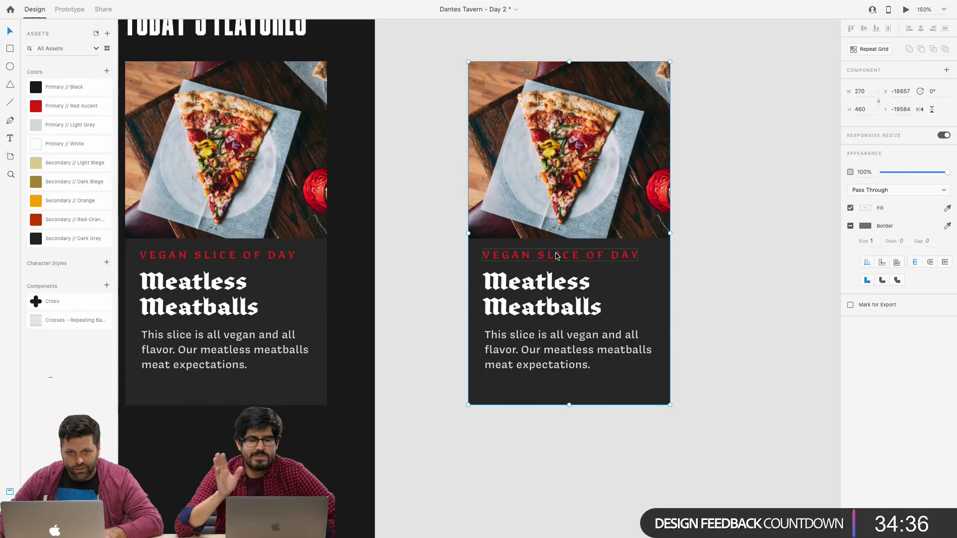
Change the red label on the copied feature card to "BEER OF THE MONTH".
{"action": "double_click", "coordinate": [556, 256]}
{"action": "key", "text": "Return"}
{"action": "type", "text": "BE"}
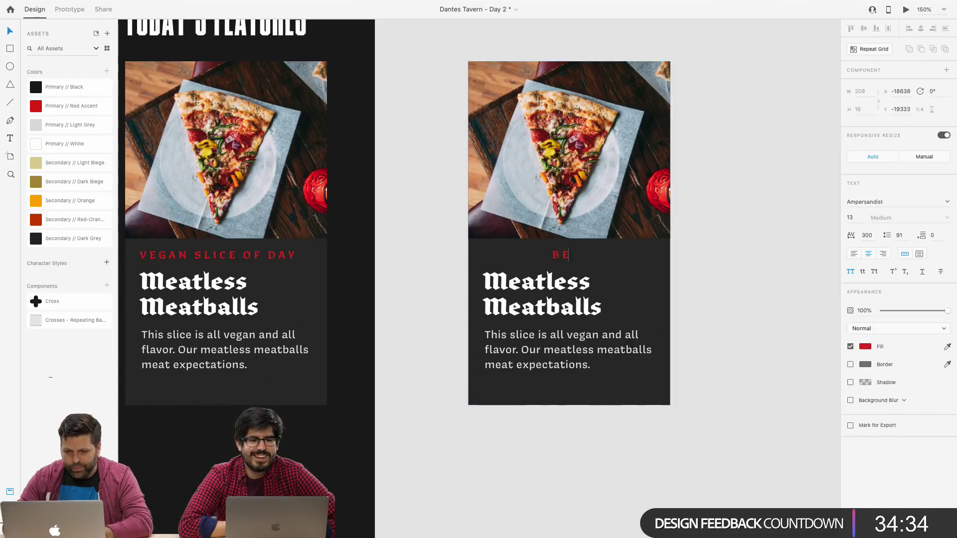
{"action": "type", "text": "ER OF"}
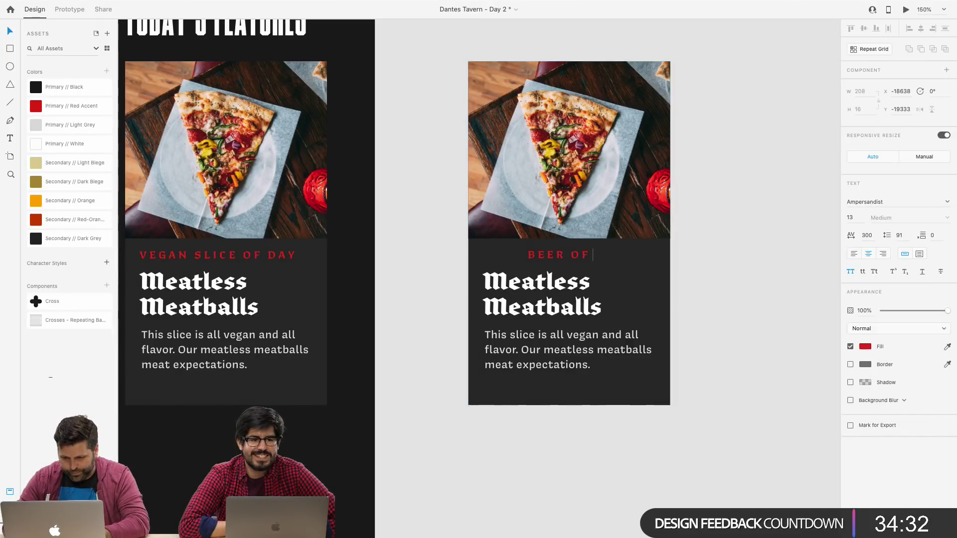
{"action": "type", "text": " THE MONTH"}
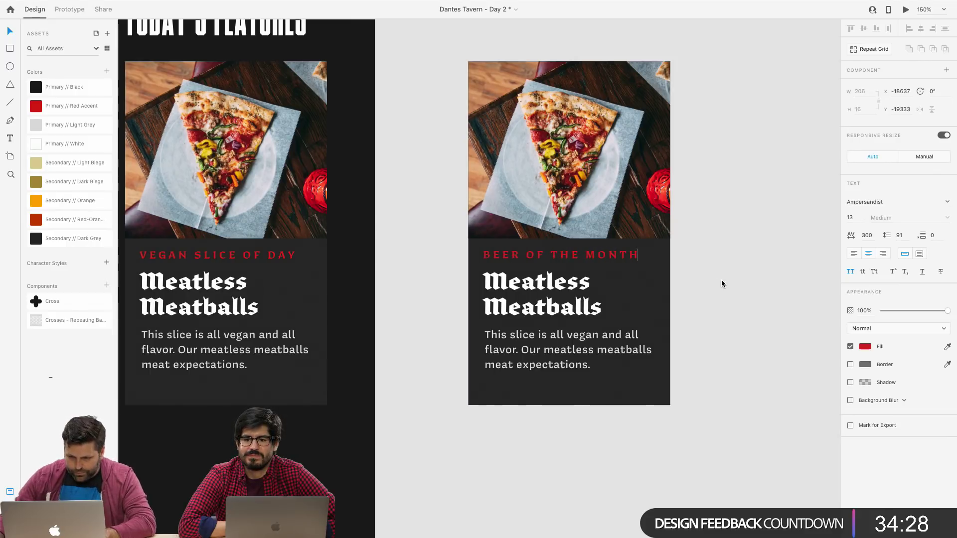
Replace the copied card's "Meatless Meatballs" heading with "Fistmas".
{"action": "left_click", "coordinate": [579, 300]}
{"action": "key", "text": "Return"}
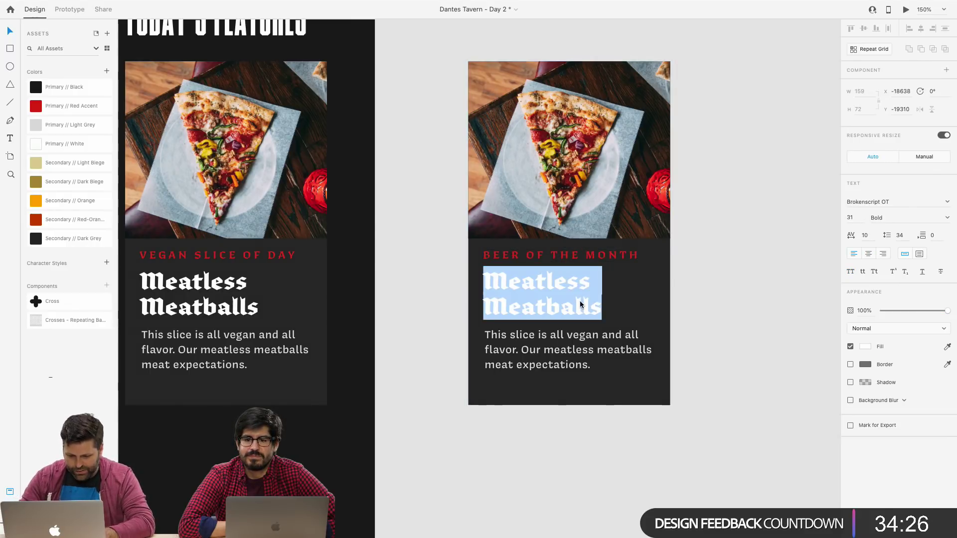
{"action": "type", "text": "Fis"}
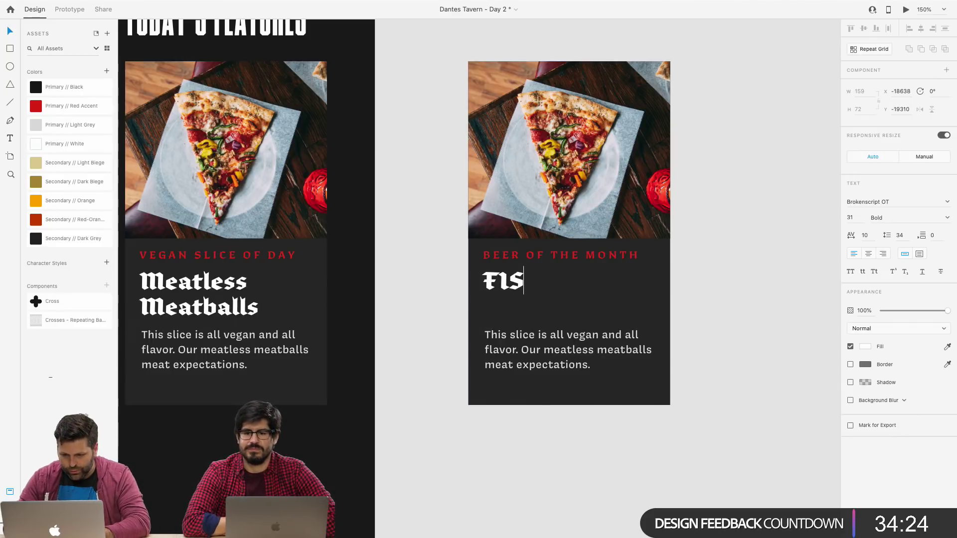
{"action": "key", "text": "BackSpace"}
{"action": "type", "text": "stma"}
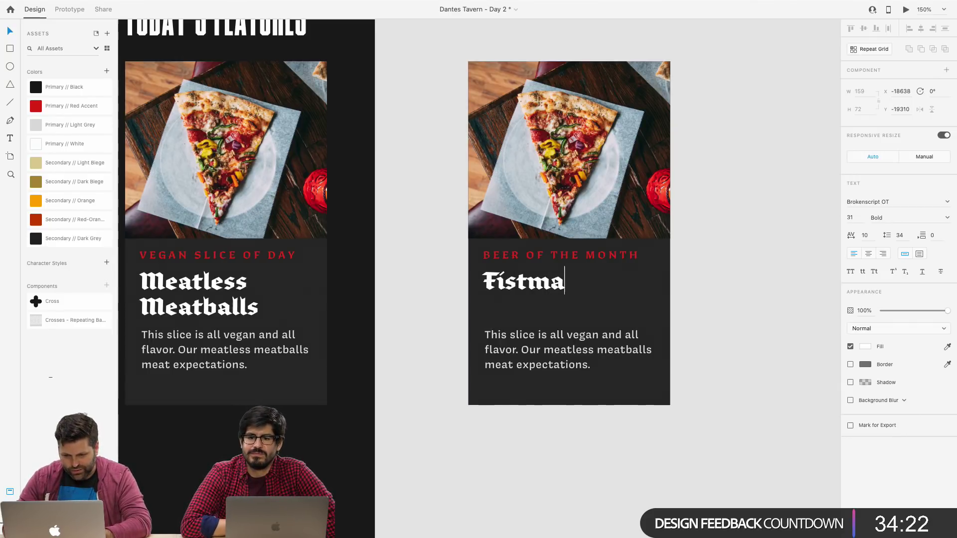
{"action": "type", "text": "s"}
{"action": "key", "text": "Escape"}
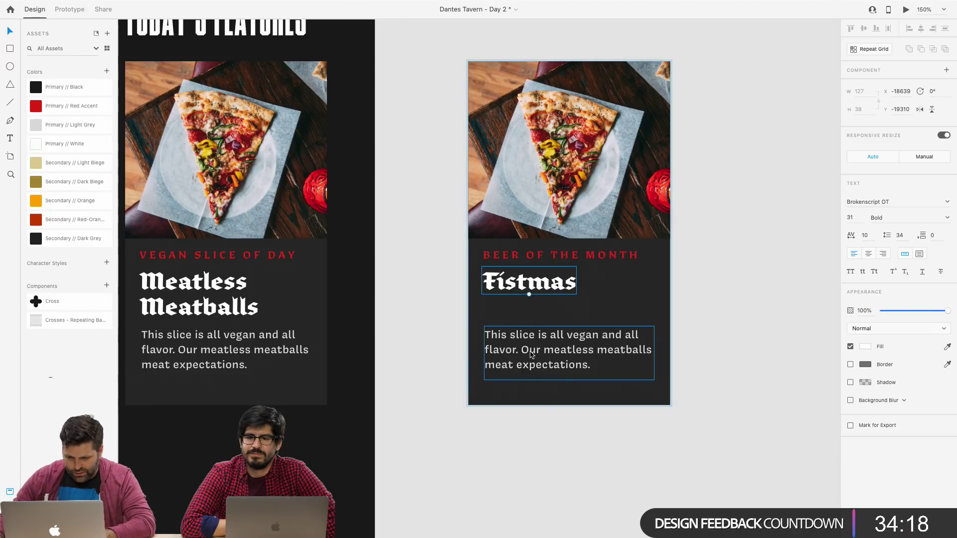
Move the copied card's description up beneath the Fistmas heading and replace its text with "Revolution Brewing's christmas".
{"action": "left_click_drag", "start_coordinate": [513, 351], "coordinate": [513, 324]}
{"action": "double_click", "coordinate": [513, 324]}
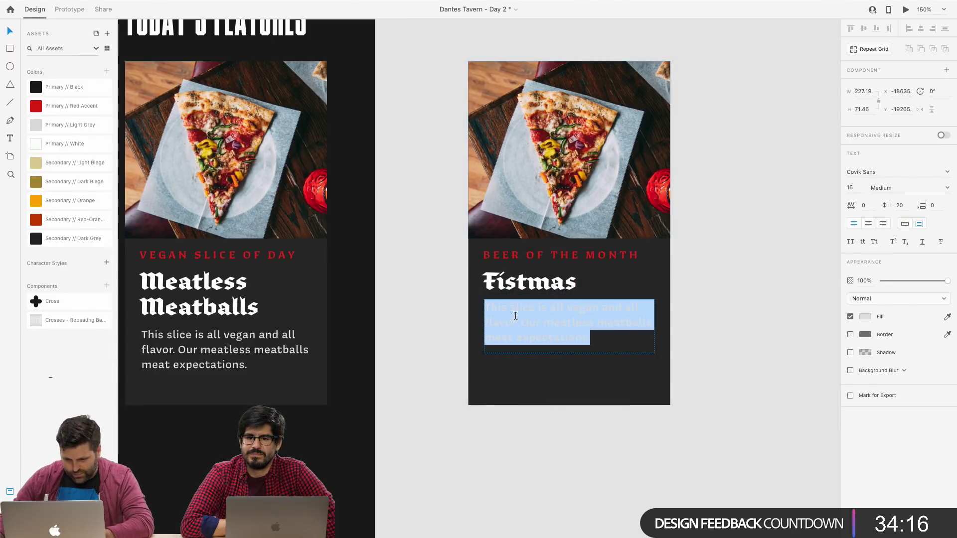
{"action": "type", "text": "Revolut"}
{"action": "key", "text": "BackSpace"}
{"action": "key", "text": "BackSpace"}
{"action": "type", "text": "Brewing's"}
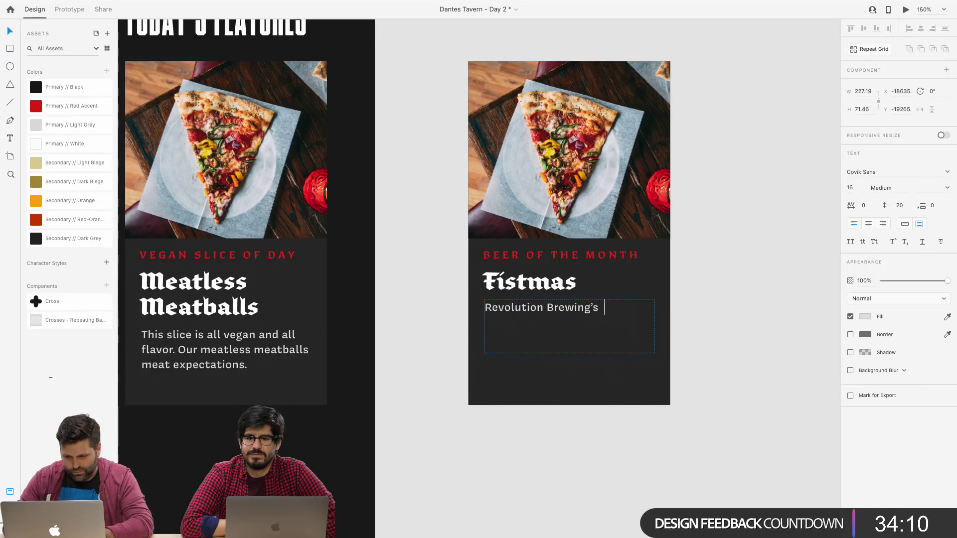
{"action": "type", "text": " christmas"}
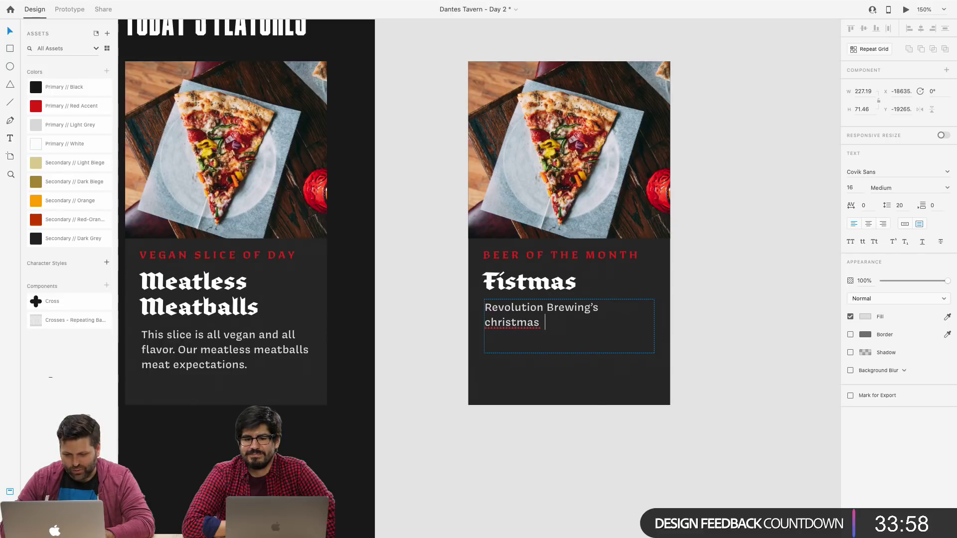
Capitalize "Christmas" in the Fistmas description and add "Ale" after it.
{"action": "left_click", "coordinate": [491, 323]}
{"action": "key", "text": "shift+Left"}
{"action": "type", "text": "C"}
{"action": "left_click", "coordinate": [600, 330]}
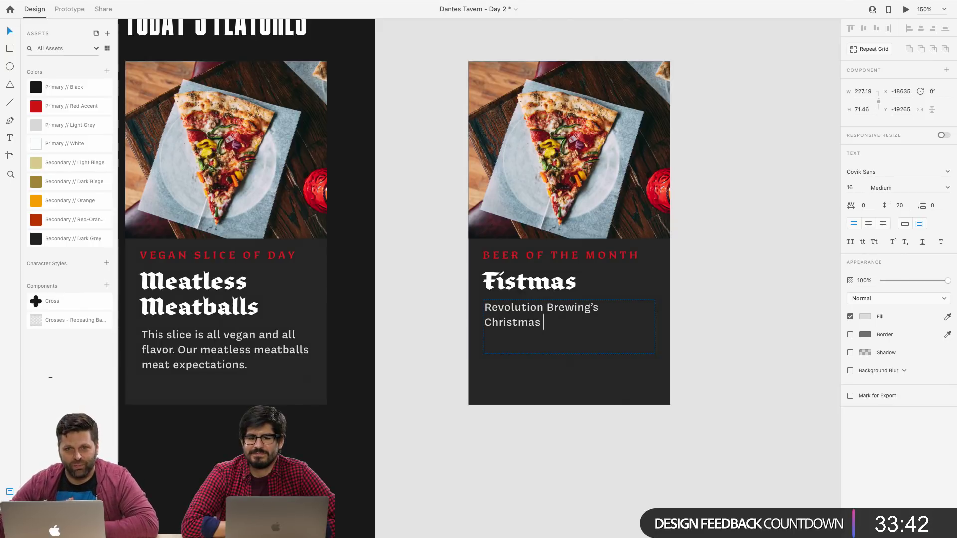
{"action": "key", "text": "Escape"}
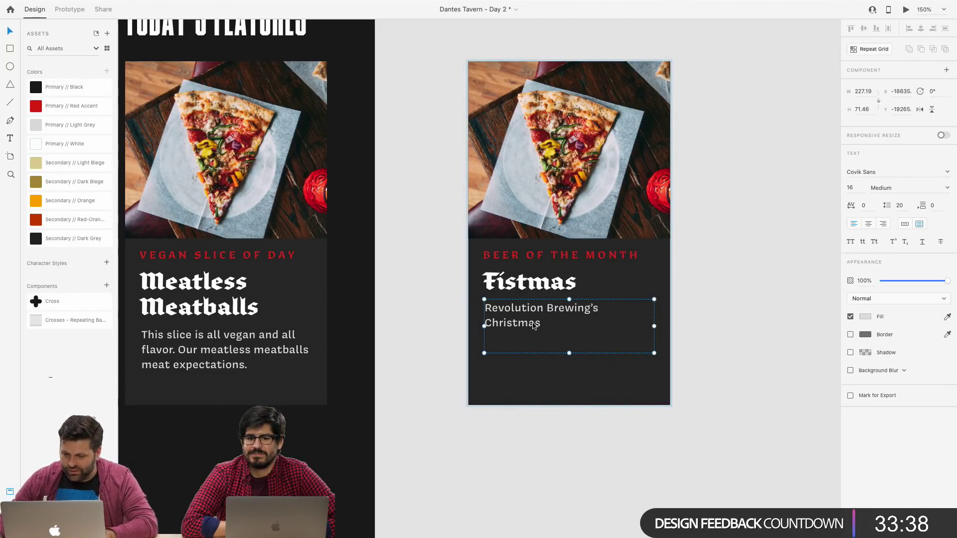
{"action": "double_click", "coordinate": [534, 325]}
{"action": "left_click", "coordinate": [557, 338]}
{"action": "type", "text": "Ale"}
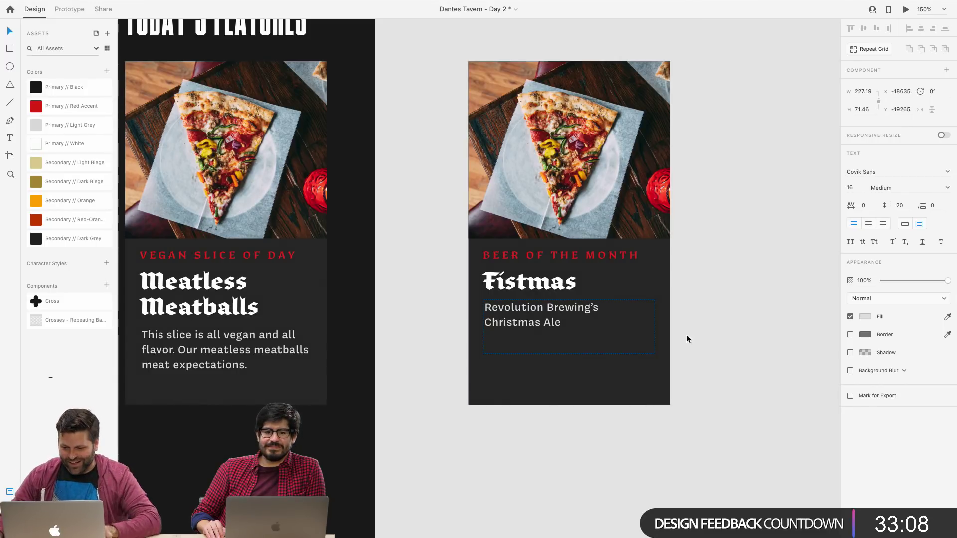
{"action": "key", "text": "Escape"}
{"action": "left_click", "coordinate": [748, 378]}
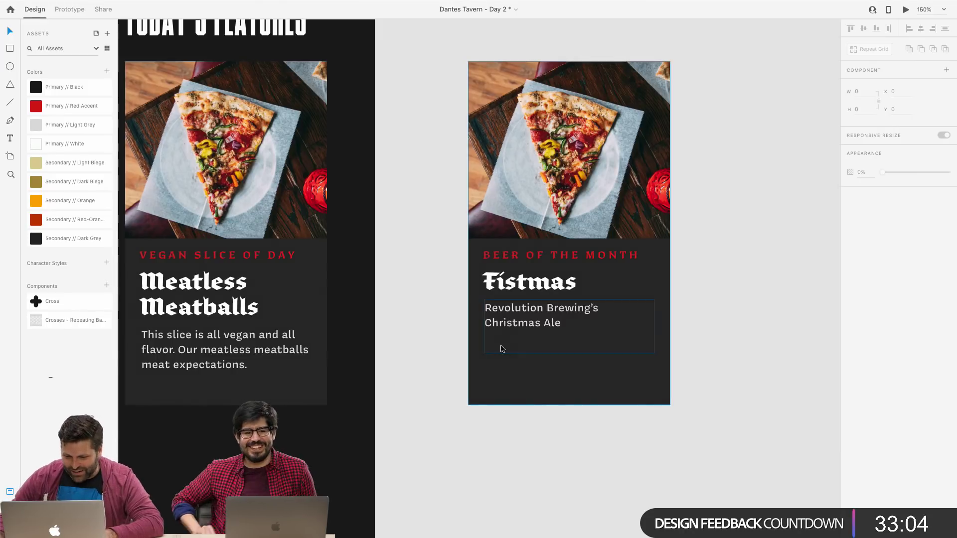
Copy the $10 price of the Poblano Poppers from the Menu section and place it beside the Fistmas heading near the card's right edge.
{"action": "scroll", "coordinate": [402, 428], "scroll_direction": "down", "scroll_amount": 10}
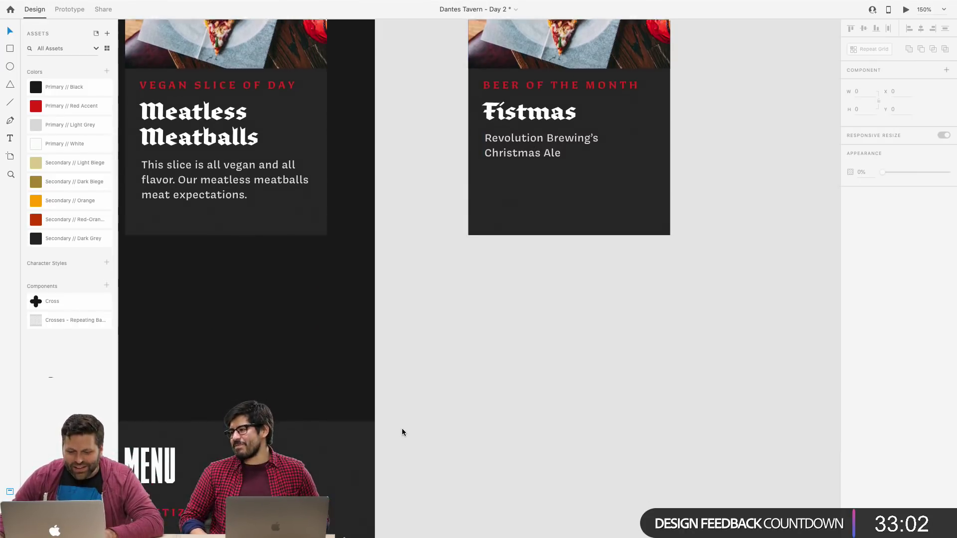
{"action": "scroll", "coordinate": [402, 428], "scroll_direction": "left", "scroll_amount": 4}
{"action": "scroll", "coordinate": [383, 424], "scroll_direction": "down", "scroll_amount": 5}
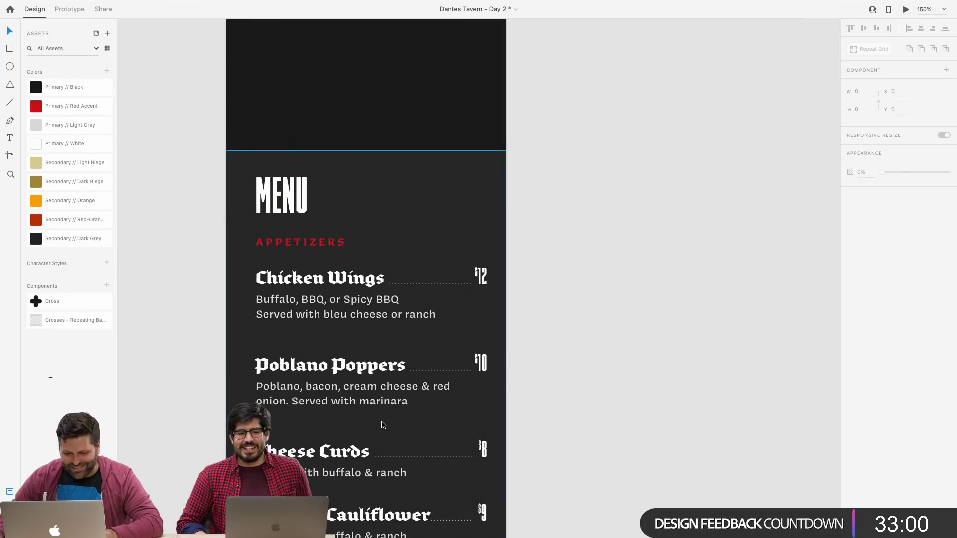
{"action": "left_click", "coordinate": [486, 307]}
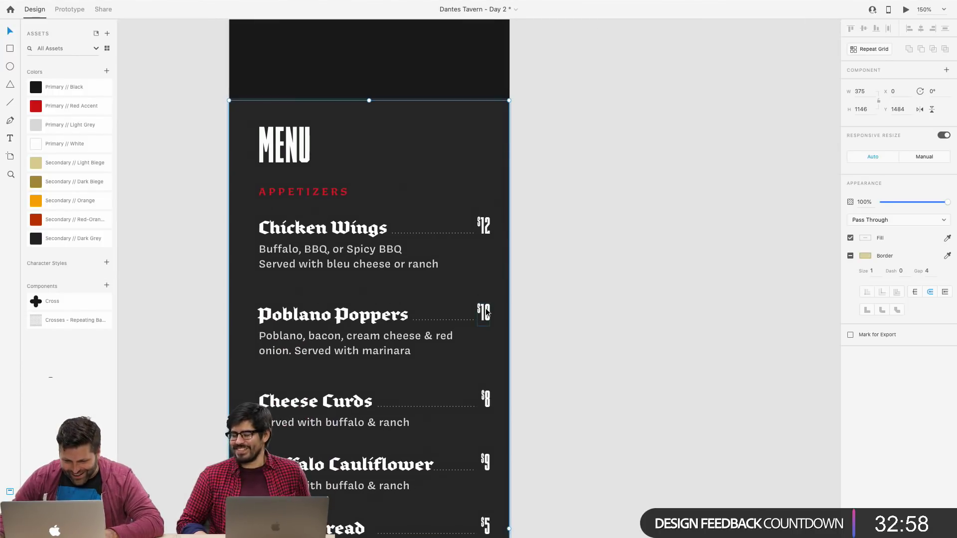
{"action": "double_click", "coordinate": [485, 310]}
{"action": "scroll", "coordinate": [483, 314], "scroll_direction": "up", "scroll_amount": 1}
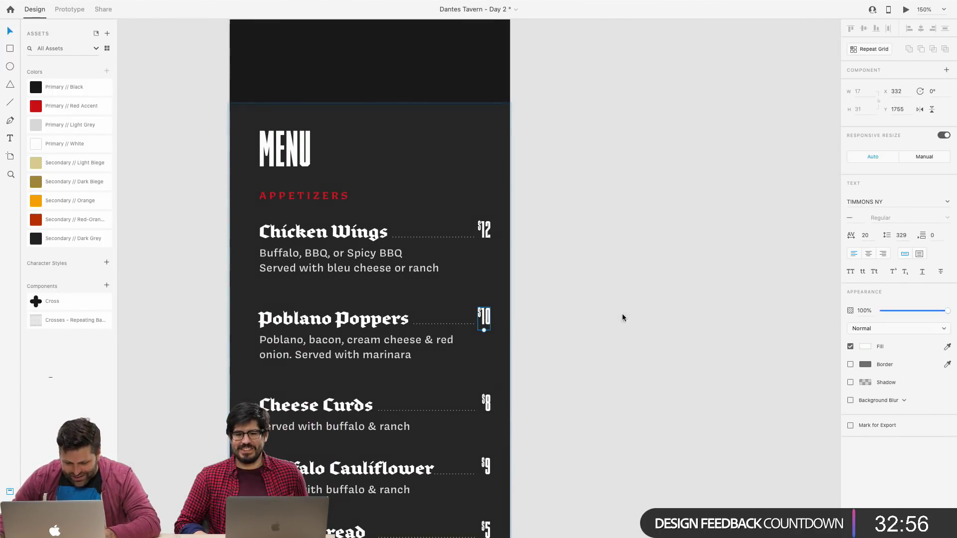
{"action": "scroll", "coordinate": [659, 286], "scroll_direction": "up", "scroll_amount": 15}
{"action": "scroll", "coordinate": [662, 311], "scroll_direction": "down", "scroll_amount": 10}
{"action": "scroll", "coordinate": [662, 310], "scroll_direction": "right", "scroll_amount": 3}
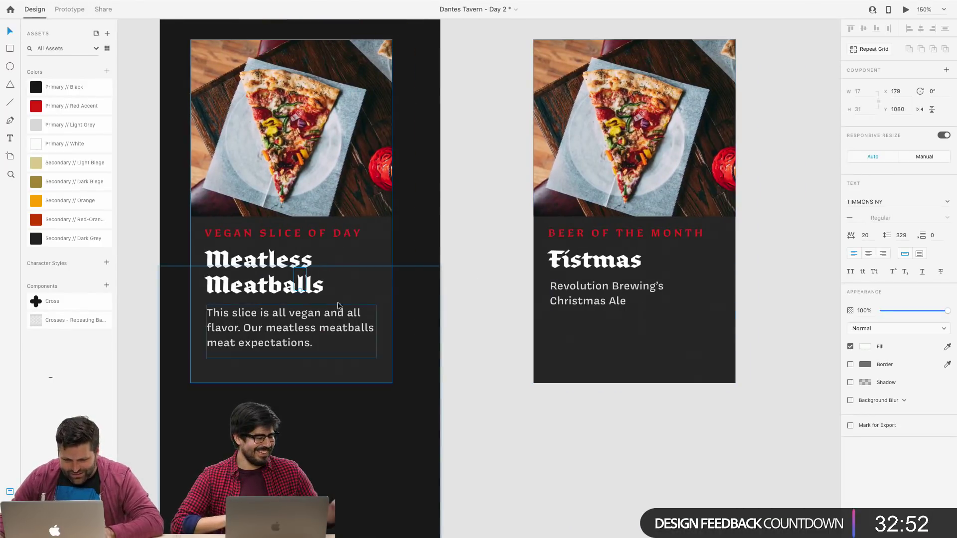
{"action": "left_click", "coordinate": [636, 264]}
{"action": "left_click", "coordinate": [633, 259]}
{"action": "key", "text": "t"}
{"action": "left_click", "coordinate": [474, 273]}
{"action": "left_click_drag", "start_coordinate": [484, 283], "coordinate": [714, 269]}
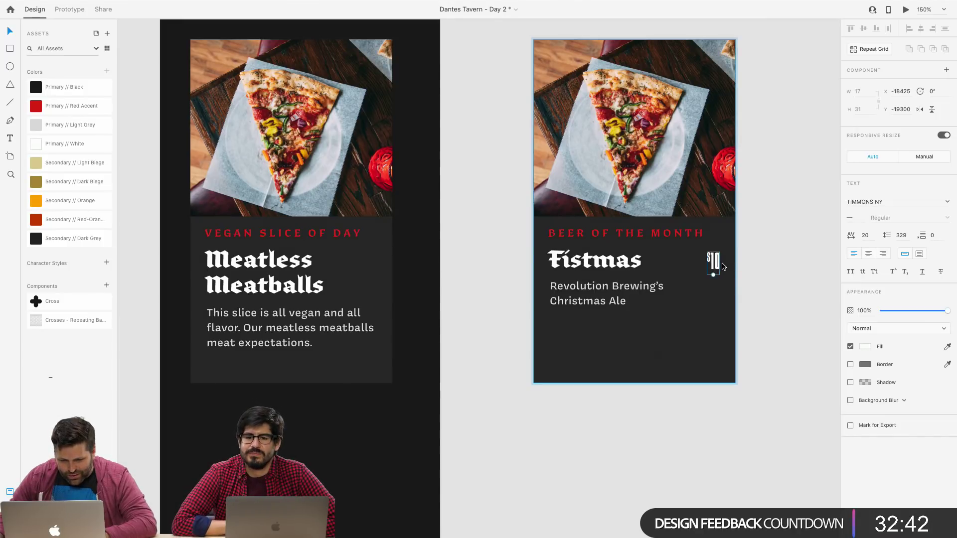
Duplicate the Fistmas card's $10 price into the vegan slice card, level with the first line of the Meatless Meatballs heading.
{"action": "left_click_drag", "start_coordinate": [715, 264], "coordinate": [374, 257]}
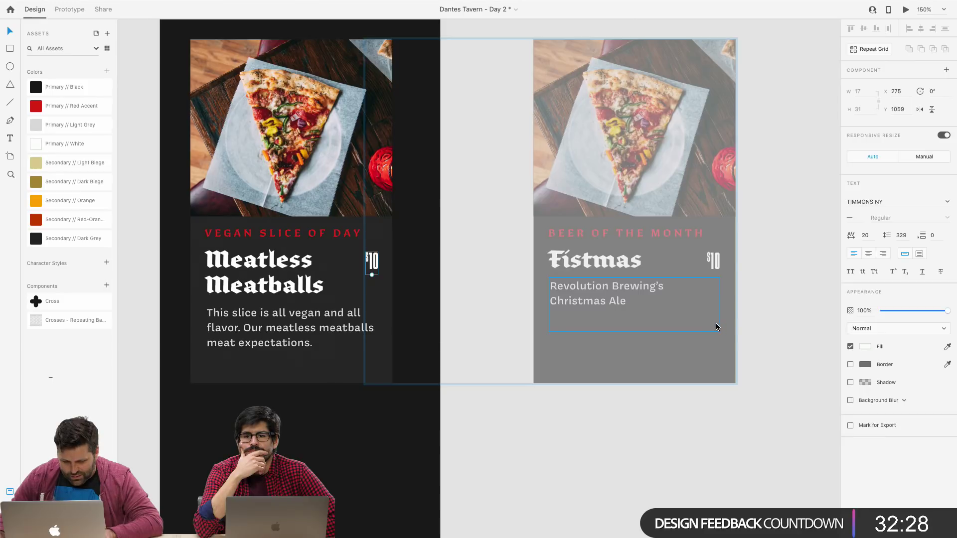
{"action": "left_click", "coordinate": [369, 277]}
{"action": "key", "text": "super+shift+bracketleft"}
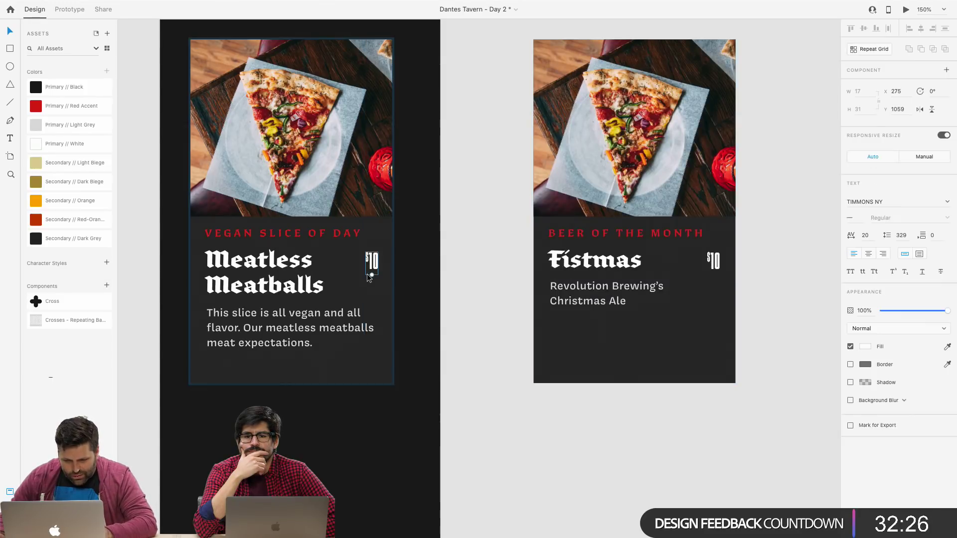
{"action": "left_click", "coordinate": [779, 354]}
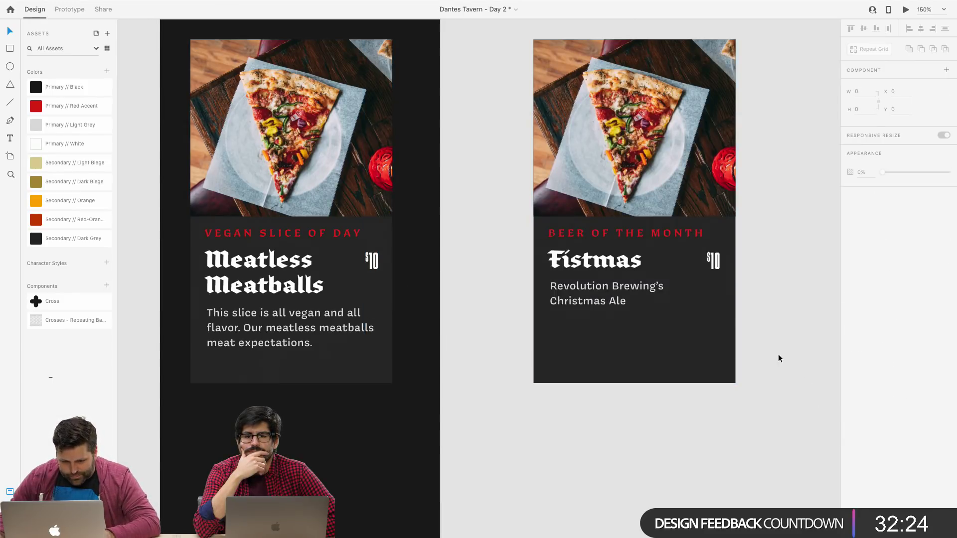
Convert the Meatless Meatballs heading to area text and widen its text box to about 193.
{"action": "left_click", "coordinate": [283, 283]}
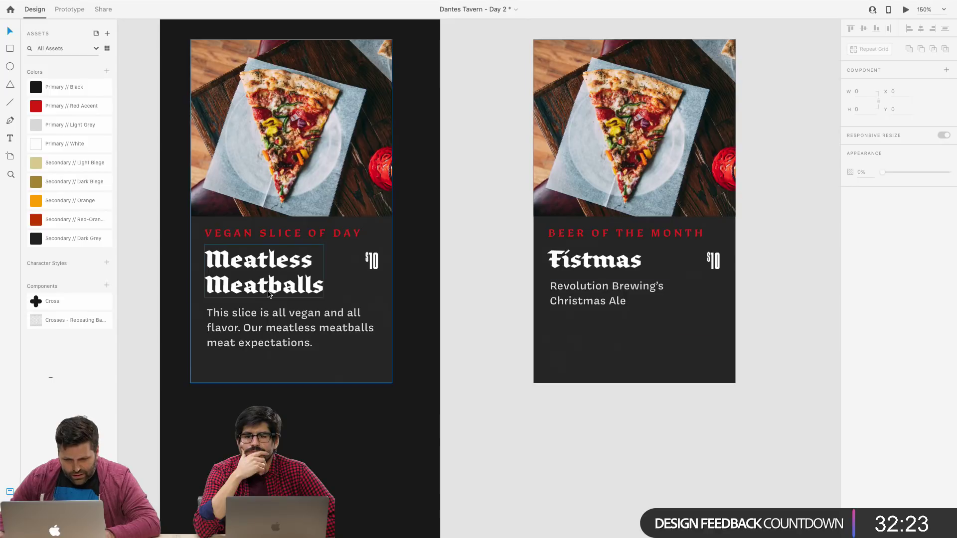
{"action": "double_click", "coordinate": [288, 269]}
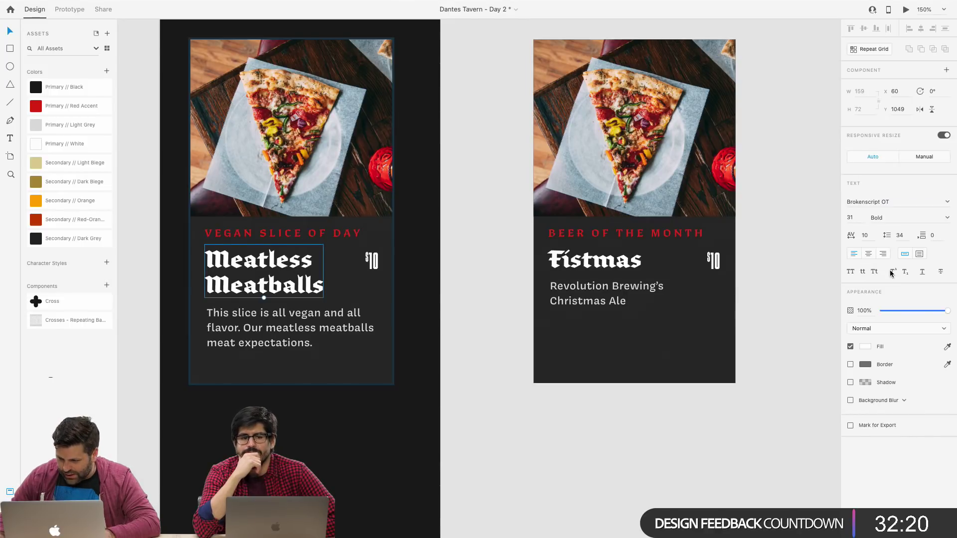
{"action": "left_click", "coordinate": [919, 255]}
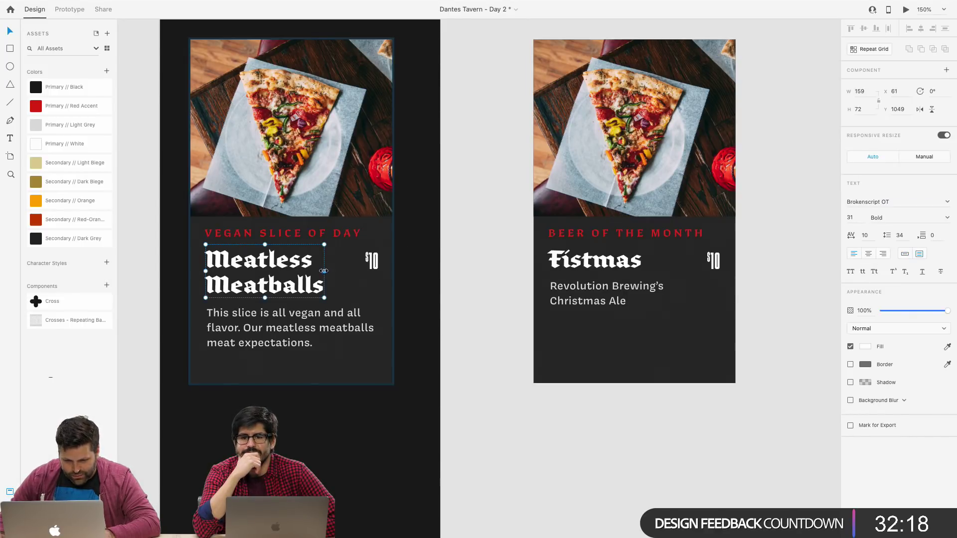
{"action": "left_click_drag", "start_coordinate": [327, 273], "coordinate": [349, 272]}
{"action": "left_click", "coordinate": [483, 285]}
{"action": "left_click", "coordinate": [282, 287]}
{"action": "double_click", "coordinate": [281, 288]}
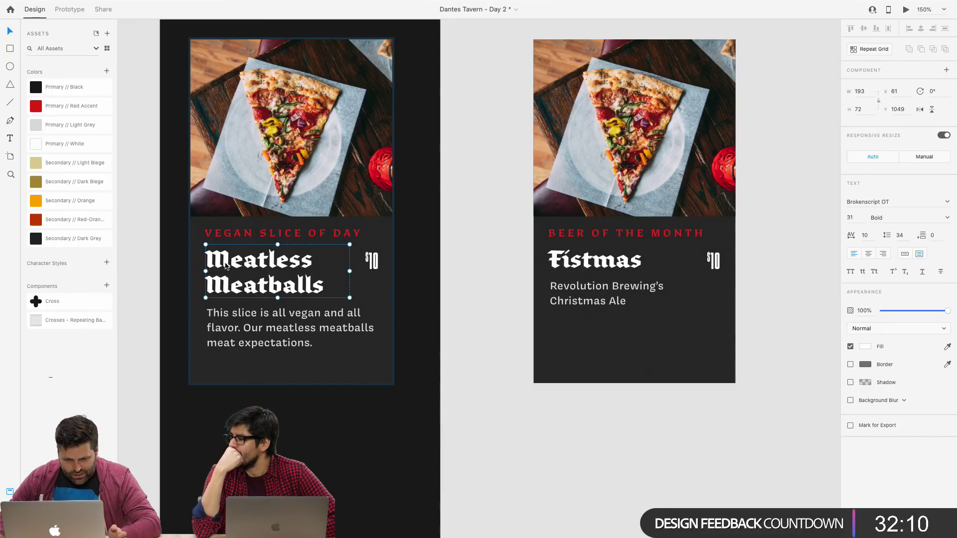
Nudge the "VEGAN SLICE OF DAY" label right to X 62 and lower the description below the heading to Y 1131.56.
{"action": "left_click", "coordinate": [371, 261]}
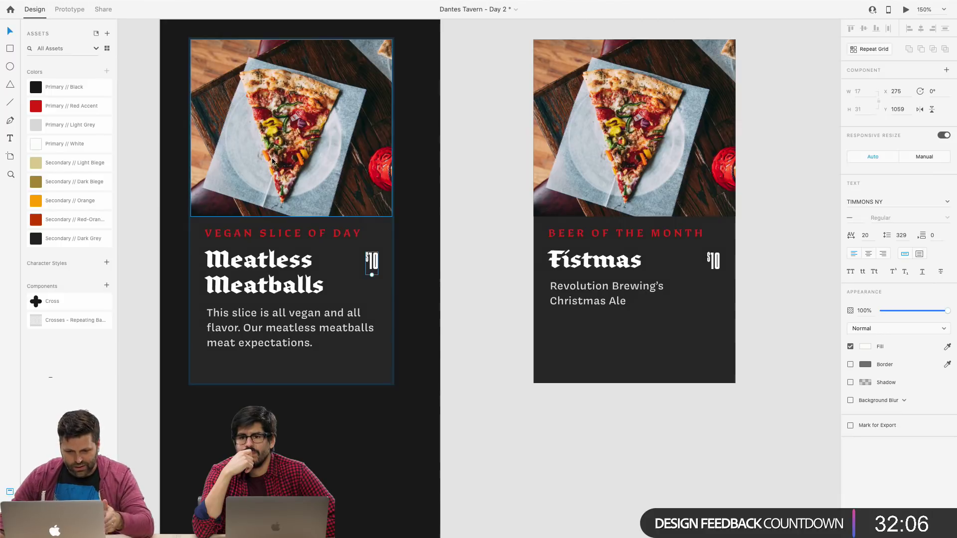
{"action": "left_click", "coordinate": [217, 237]}
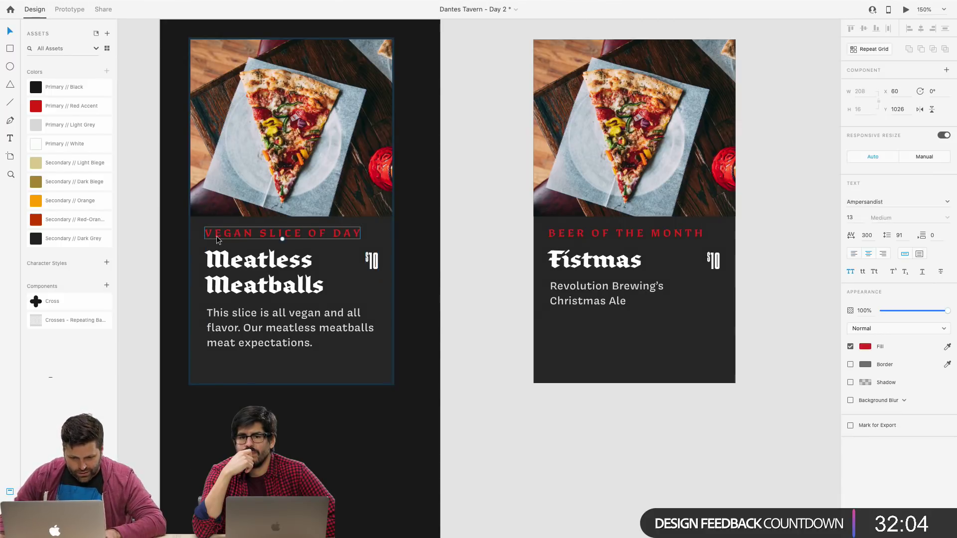
{"action": "key", "text": "Right"}
{"action": "key", "text": "Right"}
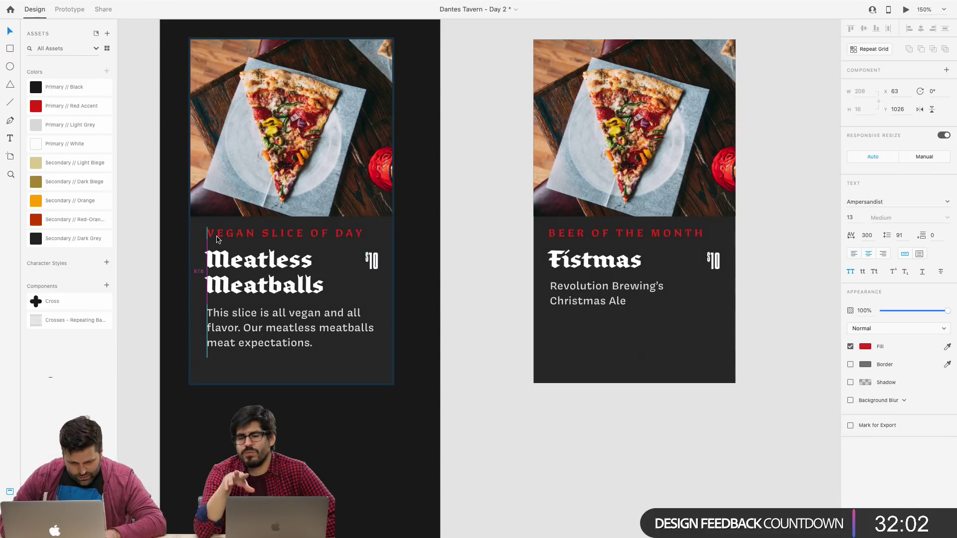
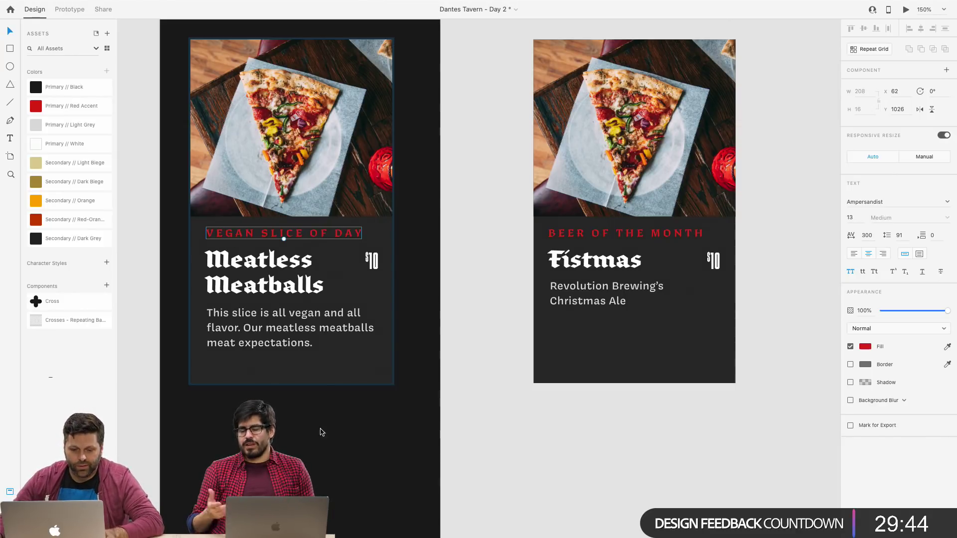
{"action": "left_click", "coordinate": [277, 333]}
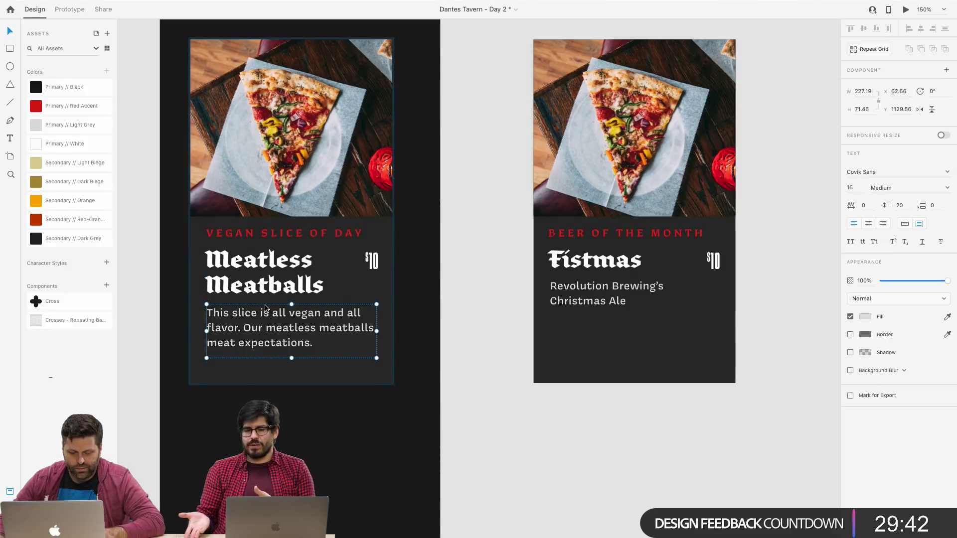
{"action": "left_click_drag", "start_coordinate": [264, 302], "coordinate": [265, 307]}
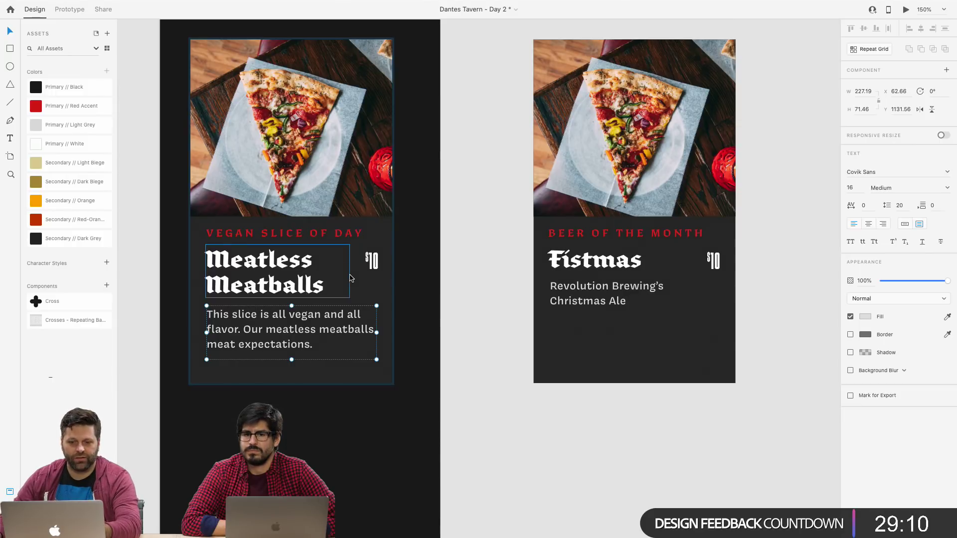
Try the vegan slice card's pizza photo higher at Y 700, and return it to Y 775 at the card's top.
{"action": "left_click_drag", "start_coordinate": [325, 166], "coordinate": [322, 119]}
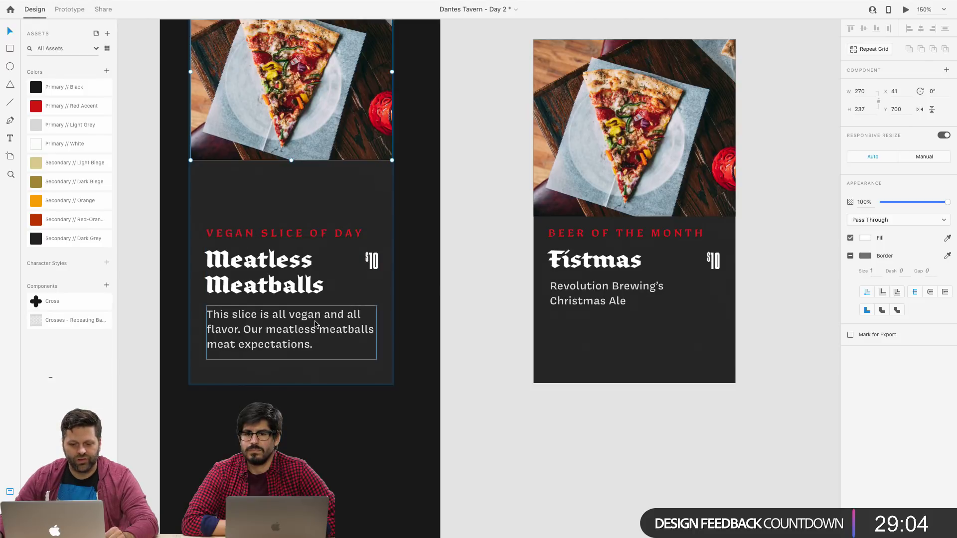
{"action": "left_click_drag", "start_coordinate": [353, 70], "coordinate": [352, 131]}
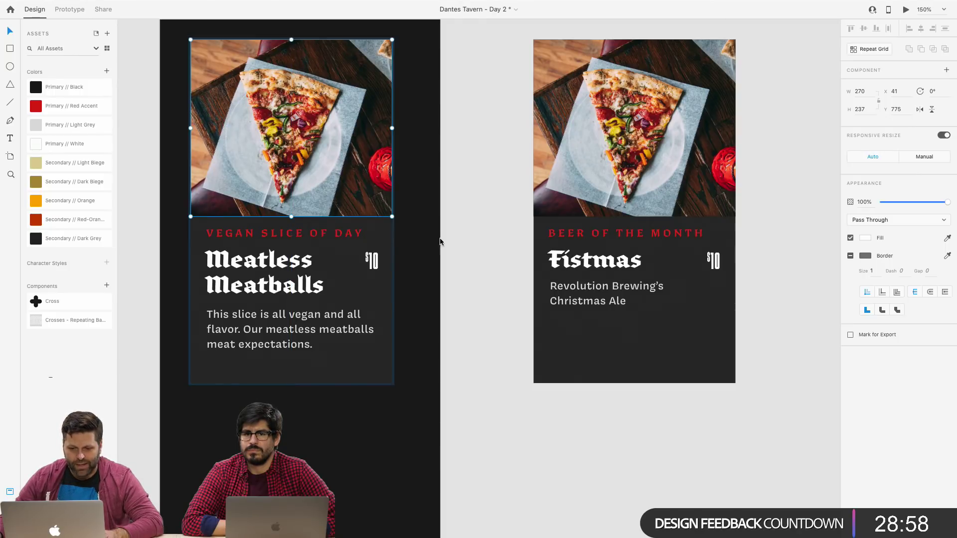
Review the two feature cards and the menu's appetizer headings down to the section labels below French Fries.
{"action": "left_click", "coordinate": [469, 365]}
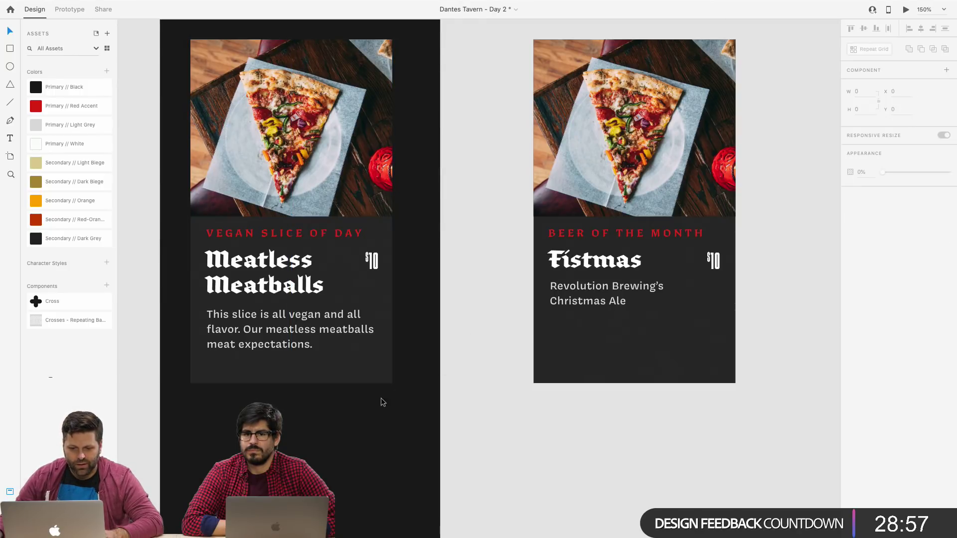
{"action": "left_click", "coordinate": [334, 135]}
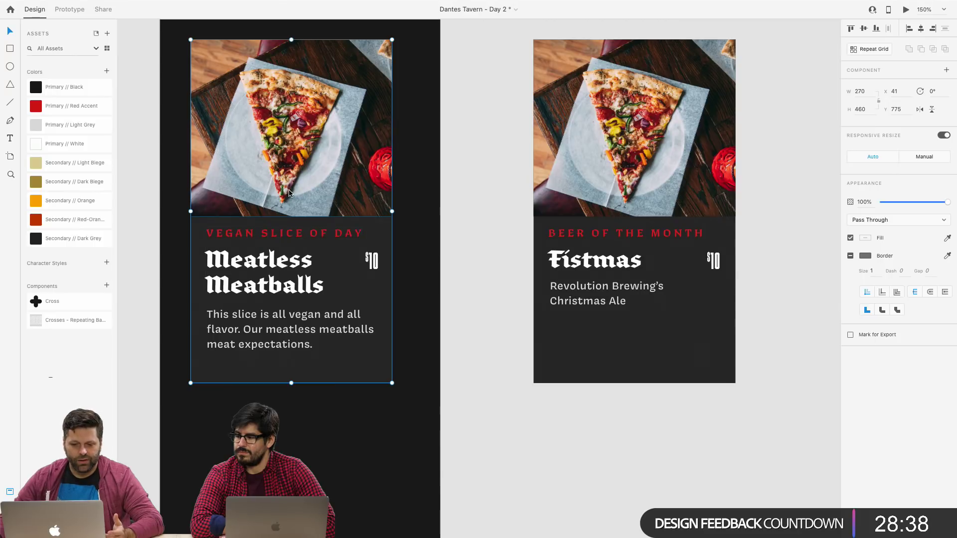
{"action": "left_click", "coordinate": [659, 173]}
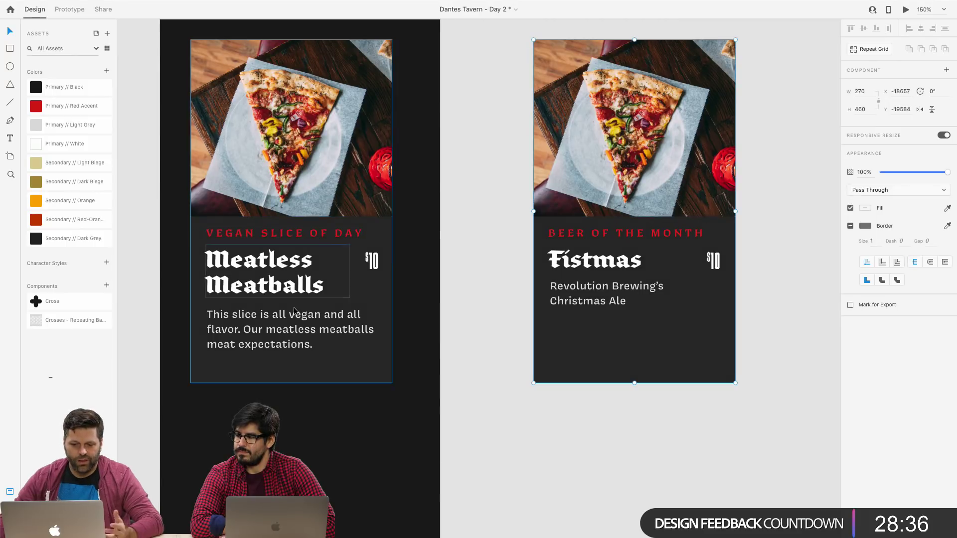
{"action": "scroll", "coordinate": [316, 427], "scroll_direction": "down", "scroll_amount": 10}
{"action": "scroll", "coordinate": [314, 422], "scroll_direction": "down", "scroll_amount": 3}
{"action": "scroll", "coordinate": [314, 422], "scroll_direction": "up", "scroll_amount": 2}
{"action": "left_click", "coordinate": [234, 152]}
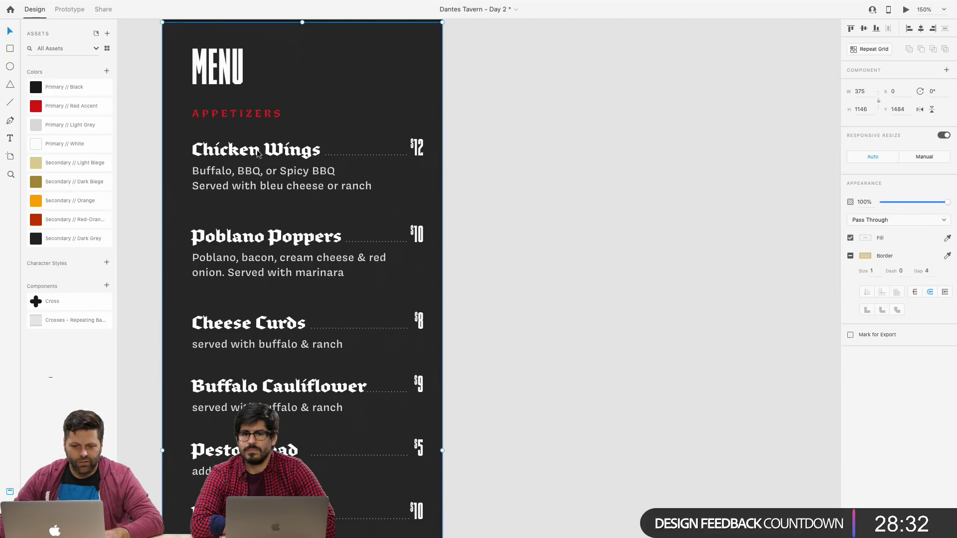
{"action": "double_click", "coordinate": [237, 153]}
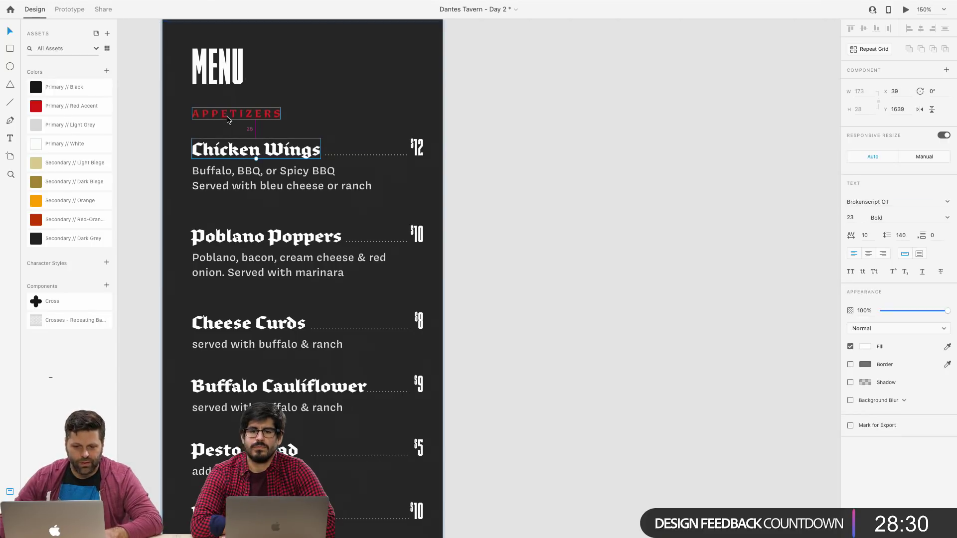
{"action": "left_click", "coordinate": [235, 231]}
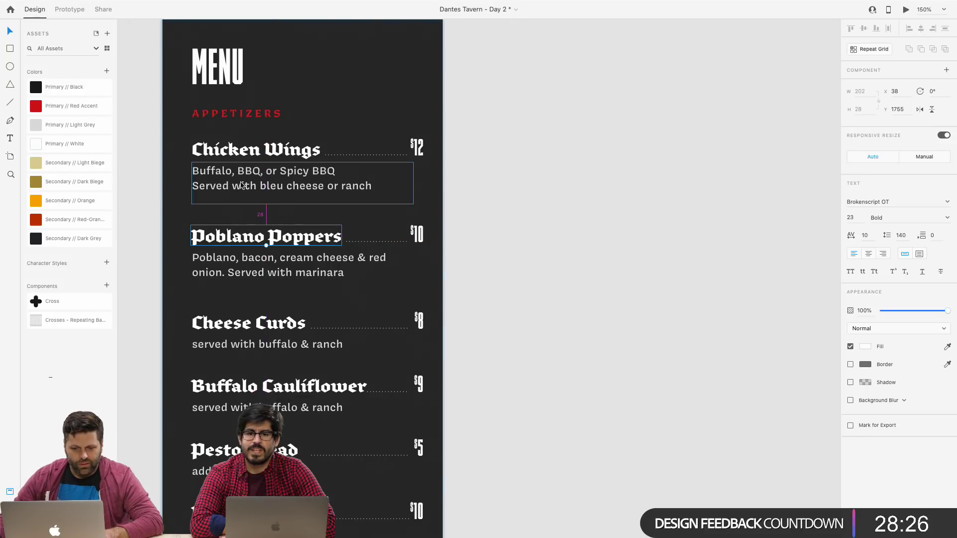
{"action": "left_click", "coordinate": [247, 322]}
{"action": "scroll", "coordinate": [244, 382], "scroll_direction": "down", "scroll_amount": 2}
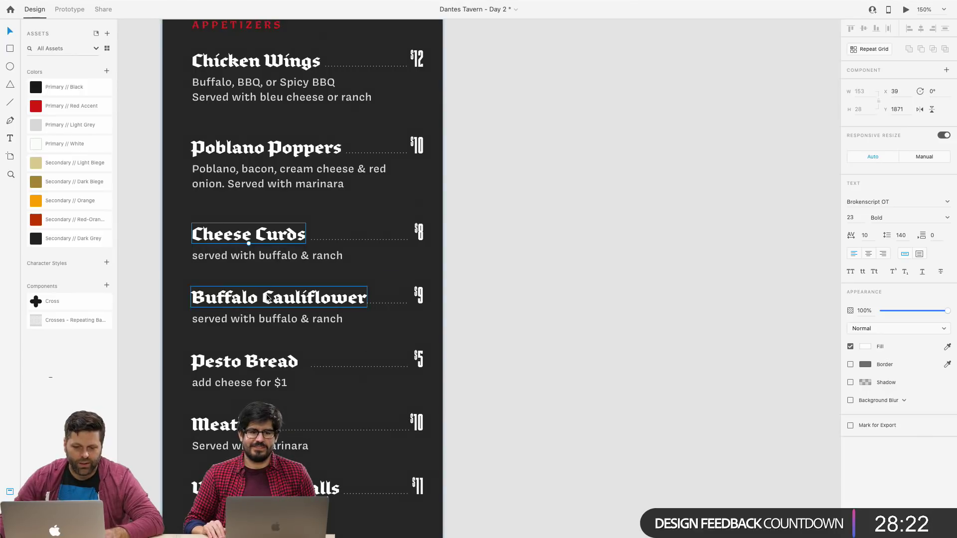
{"action": "scroll", "coordinate": [267, 310], "scroll_direction": "down", "scroll_amount": 3}
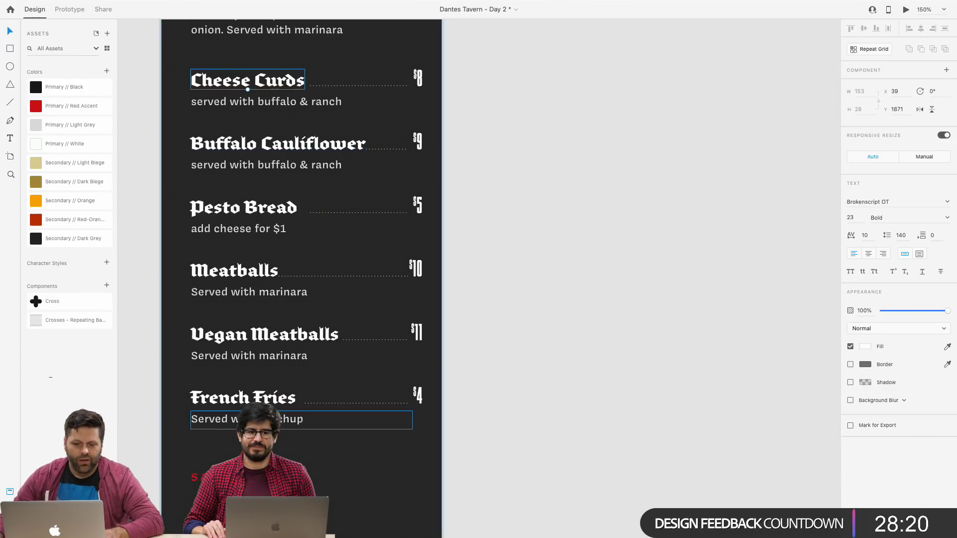
{"action": "left_click", "coordinate": [249, 437]}
{"action": "left_click", "coordinate": [199, 477]}
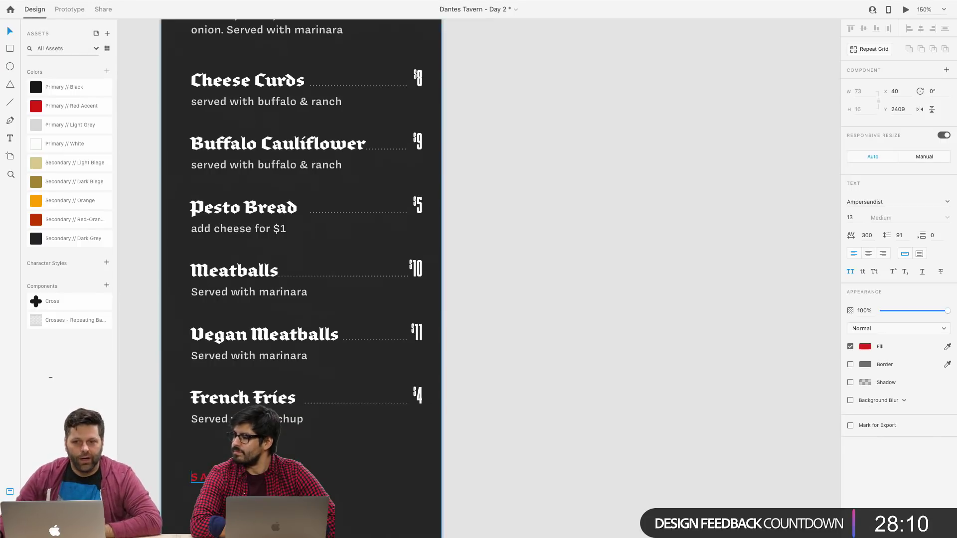
{"action": "scroll", "coordinate": [198, 416], "scroll_direction": "down", "scroll_amount": 5}
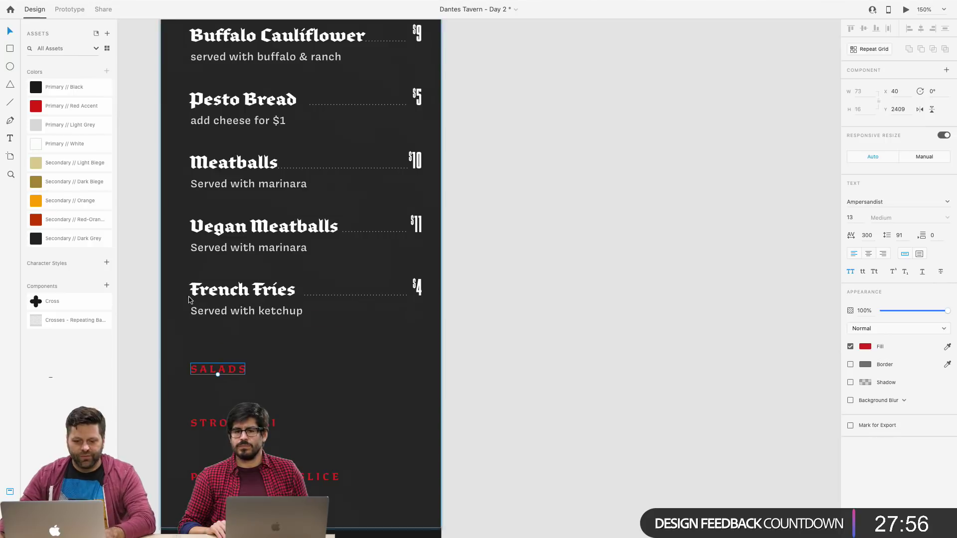
Try moving the SALADS label closer to the French Fries item at Y 2381, and undo the move.
{"action": "left_click_drag", "start_coordinate": [205, 374], "coordinate": [205, 352]}
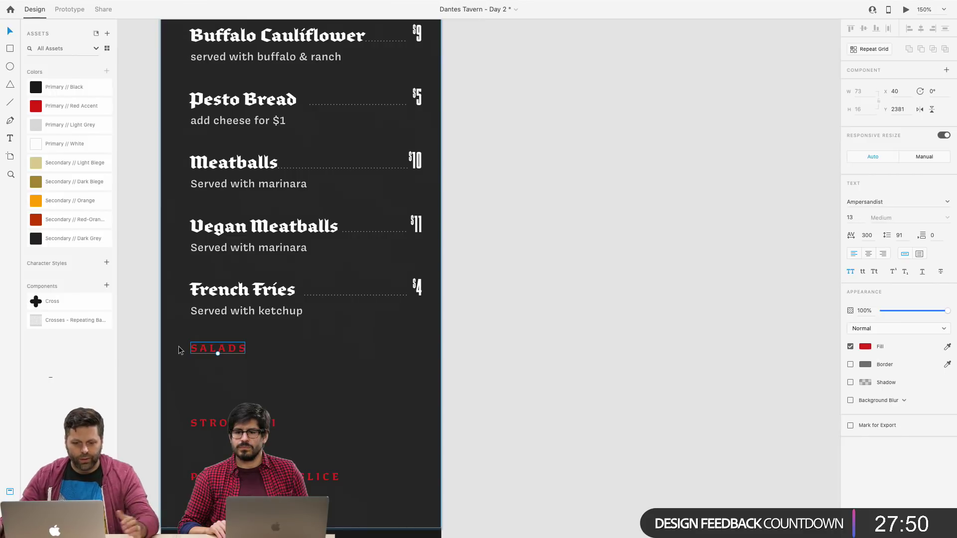
{"action": "key", "text": "super+z"}
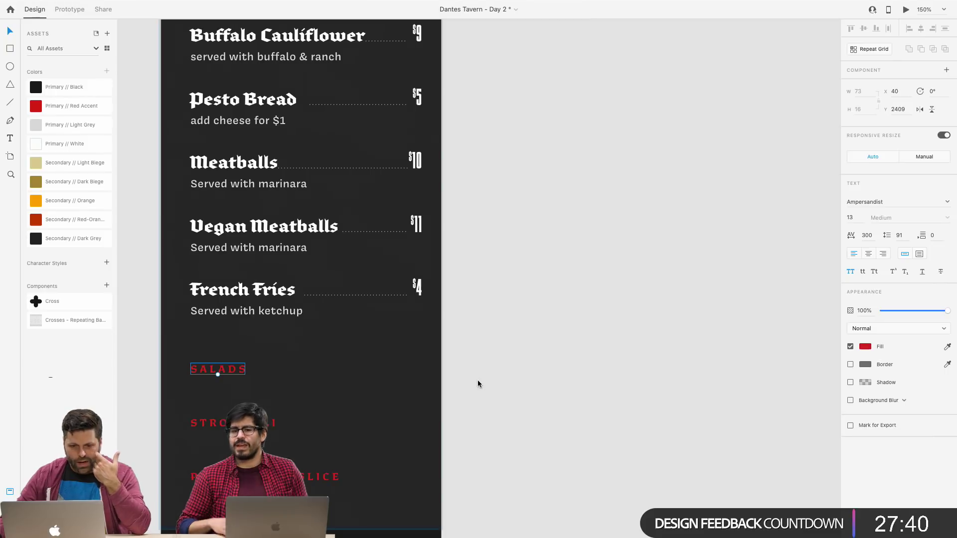
Examine the spacing of the menu's appetizer items and return to the Today's Features cards.
{"action": "scroll", "coordinate": [455, 382], "scroll_direction": "up", "scroll_amount": 3}
{"action": "scroll", "coordinate": [456, 382], "scroll_direction": "up", "scroll_amount": 3}
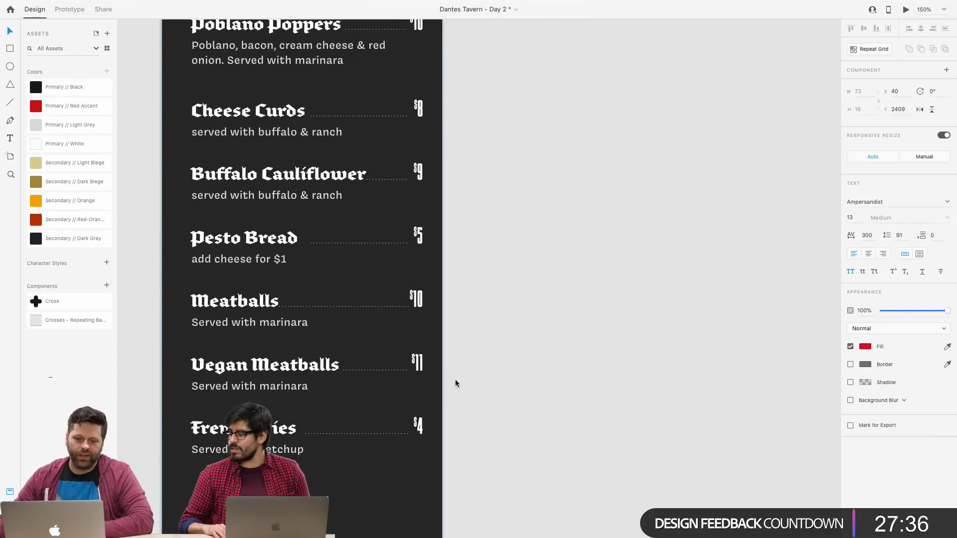
{"action": "scroll", "coordinate": [456, 382], "scroll_direction": "up", "scroll_amount": 4}
{"action": "scroll", "coordinate": [455, 382], "scroll_direction": "up", "scroll_amount": 3}
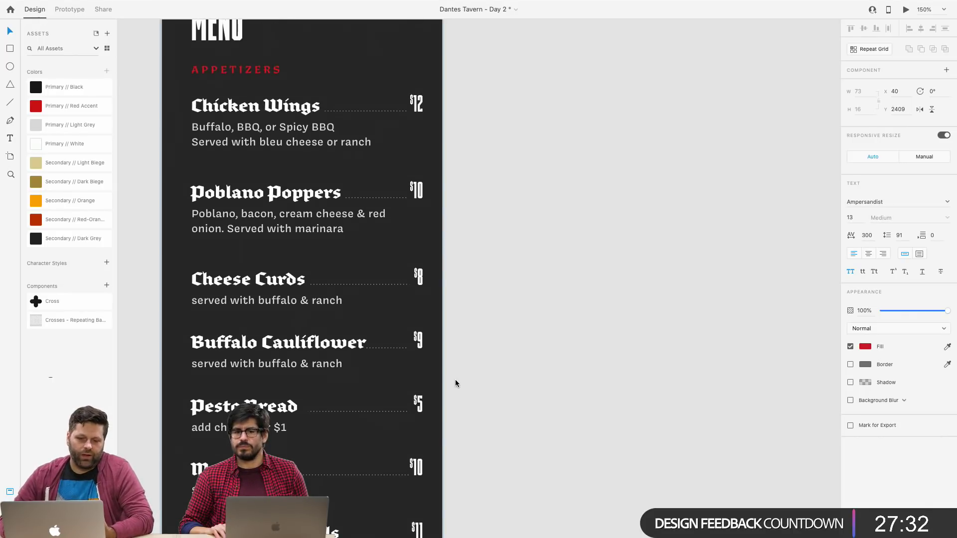
{"action": "scroll", "coordinate": [327, 382], "scroll_direction": "down", "scroll_amount": 9}
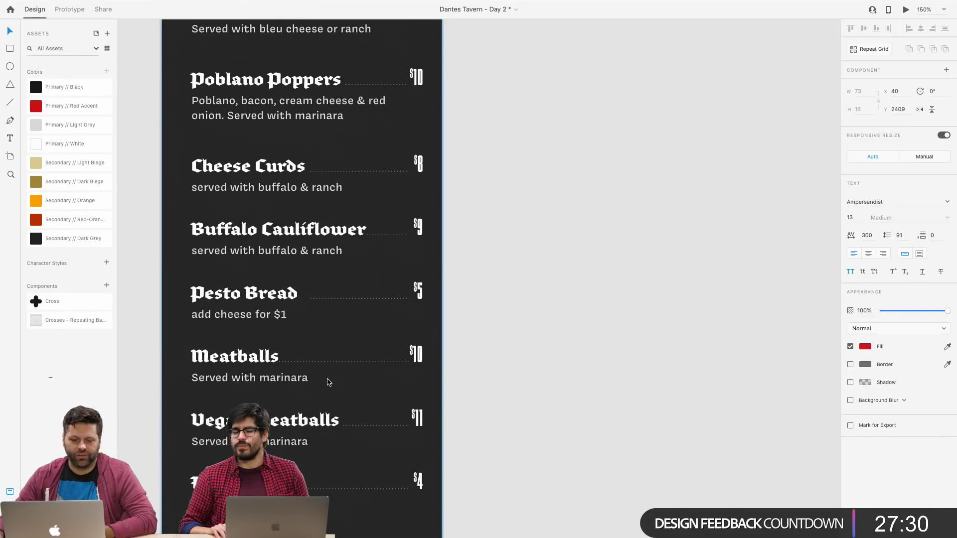
{"action": "scroll", "coordinate": [327, 383], "scroll_direction": "up", "scroll_amount": 20}
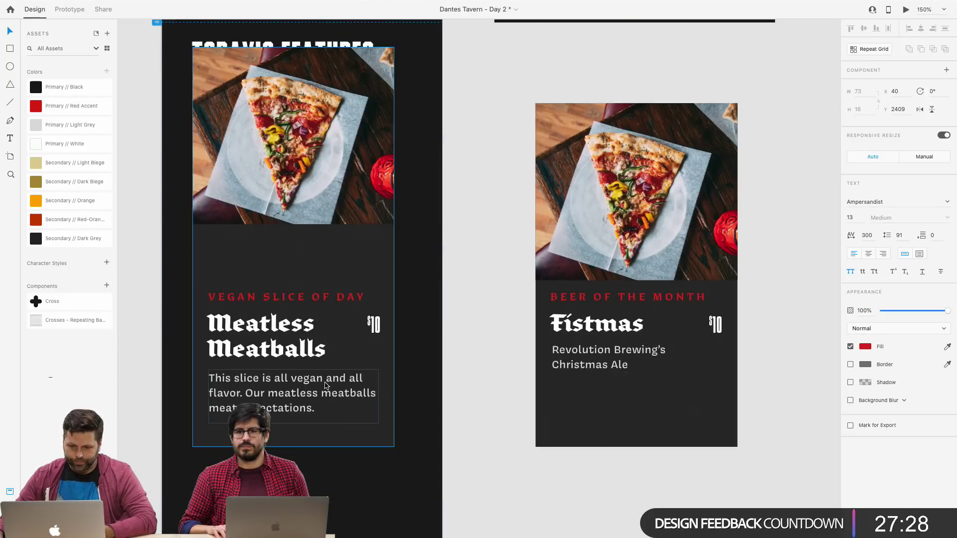
{"action": "left_click", "coordinate": [344, 238]}
{"action": "left_click", "coordinate": [486, 489]}
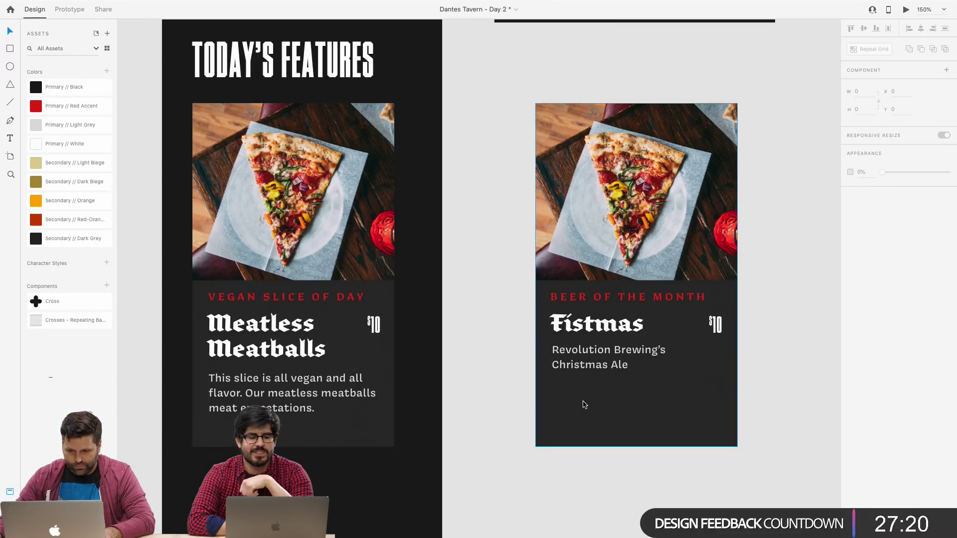
Copy the Chicken Wings description from the menu into the beer of the month card, below the Christmas Ale description.
{"action": "left_click", "coordinate": [589, 364]}
{"action": "scroll", "coordinate": [480, 406], "scroll_direction": "right", "scroll_amount": 2}
{"action": "scroll", "coordinate": [480, 406], "scroll_direction": "left", "scroll_amount": 2}
{"action": "scroll", "coordinate": [480, 406], "scroll_direction": "down", "scroll_amount": 5}
{"action": "scroll", "coordinate": [477, 410], "scroll_direction": "down", "scroll_amount": 5}
{"action": "scroll", "coordinate": [388, 378], "scroll_direction": "left", "scroll_amount": 3}
{"action": "left_click", "coordinate": [333, 195]}
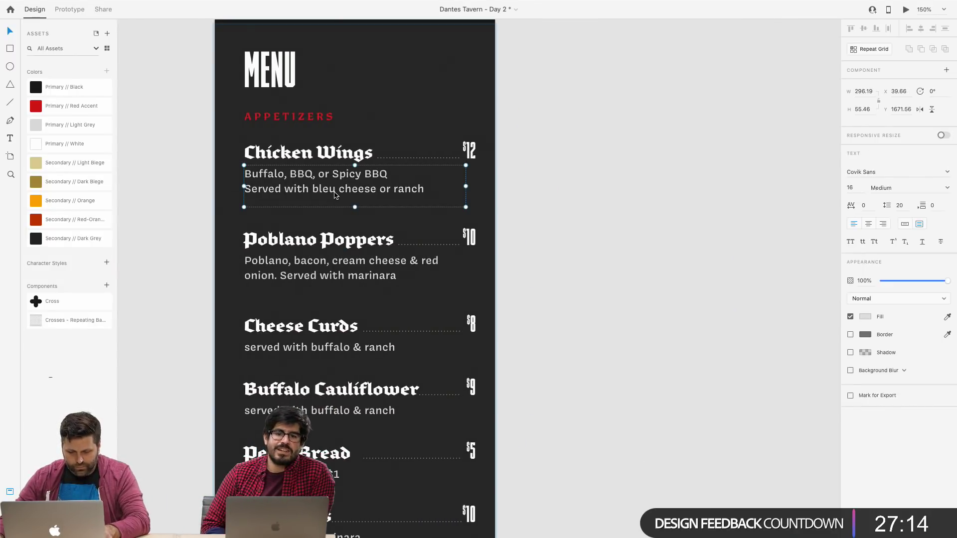
{"action": "left_click", "coordinate": [692, 232]}
{"action": "scroll", "coordinate": [691, 232], "scroll_direction": "up", "scroll_amount": 15}
{"action": "scroll", "coordinate": [690, 250], "scroll_direction": "down", "scroll_amount": 3}
{"action": "scroll", "coordinate": [686, 261], "scroll_direction": "right", "scroll_amount": 3}
{"action": "scroll", "coordinate": [686, 263], "scroll_direction": "down", "scroll_amount": 2}
{"action": "key", "text": "super+v"}
{"action": "left_click_drag", "start_coordinate": [479, 277], "coordinate": [537, 341]}
Color the copied description with Secondary // Orange and set its font size to 12.
{"action": "triple_click", "coordinate": [534, 342]}
{"action": "left_click_drag", "start_coordinate": [611, 358], "coordinate": [381, 314]}
{"action": "left_click", "coordinate": [65, 201]}
{"action": "left_click", "coordinate": [855, 187]}
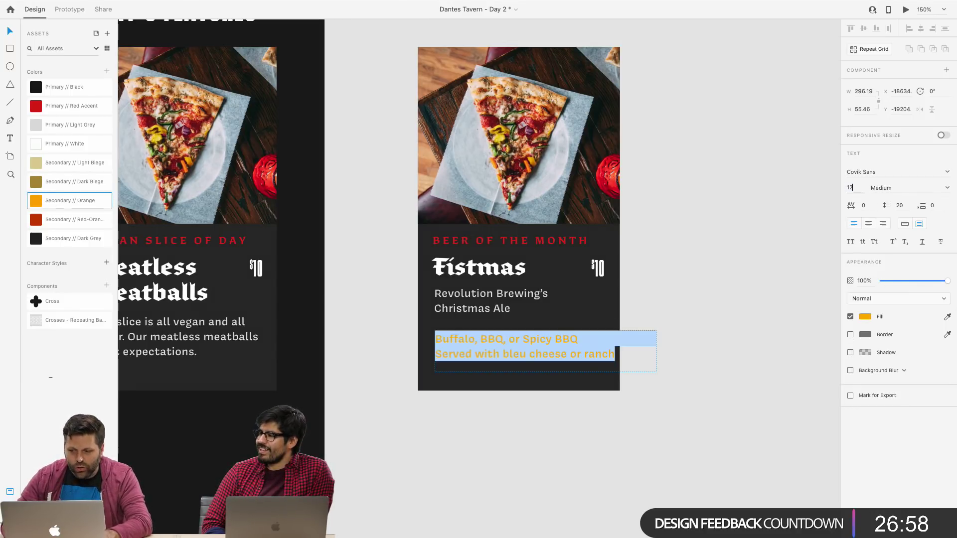
{"action": "type", "text": "12"}
{"action": "key", "text": "Return"}
{"action": "key", "text": "Escape"}
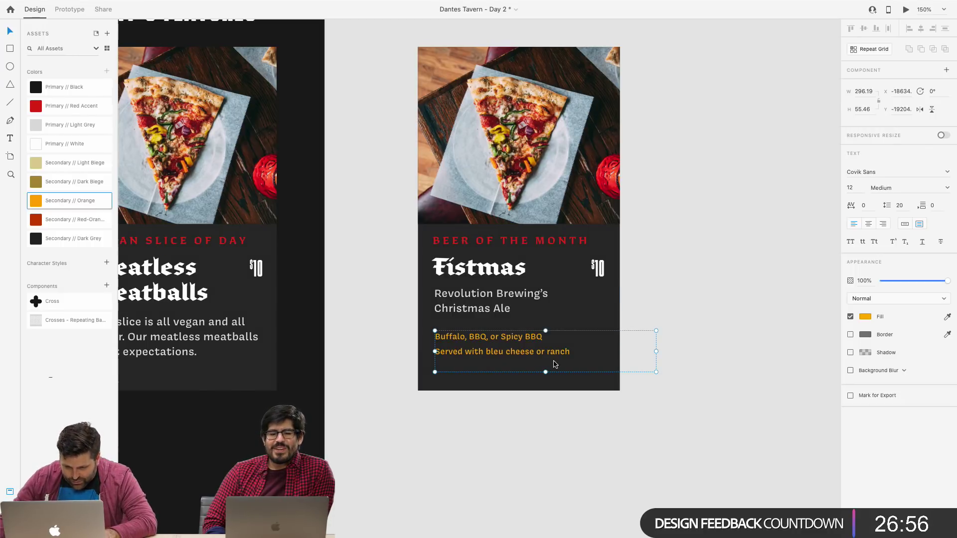
Cut the orange text down to "Buffalo" and narrow its text box to about 226 so it fits inside the beer card.
{"action": "triple_click", "coordinate": [521, 353]}
{"action": "left_click", "coordinate": [555, 352]}
{"action": "left_click_drag", "start_coordinate": [569, 352], "coordinate": [464, 334]}
{"action": "key", "text": "BackSpace"}
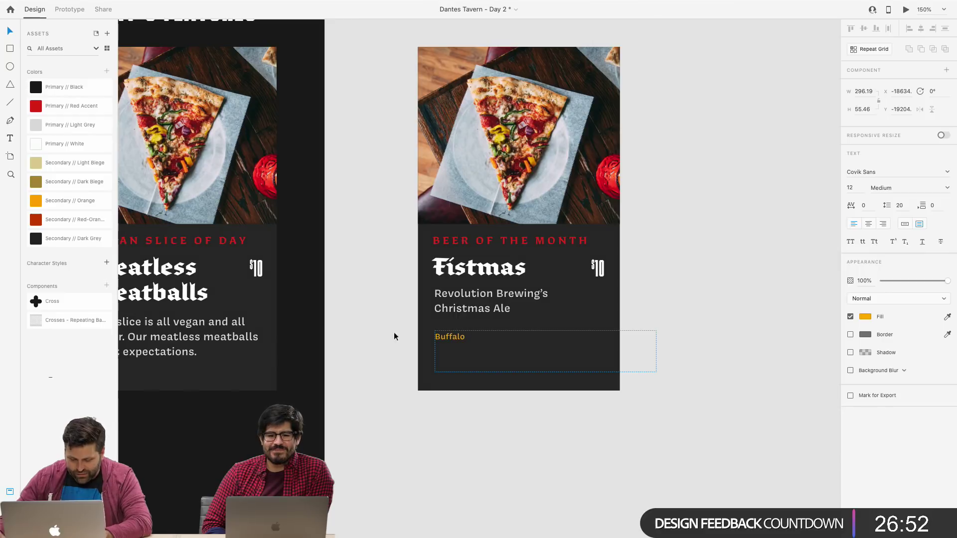
{"action": "key", "text": "Escape"}
{"action": "left_click_drag", "start_coordinate": [658, 352], "coordinate": [603, 342]}
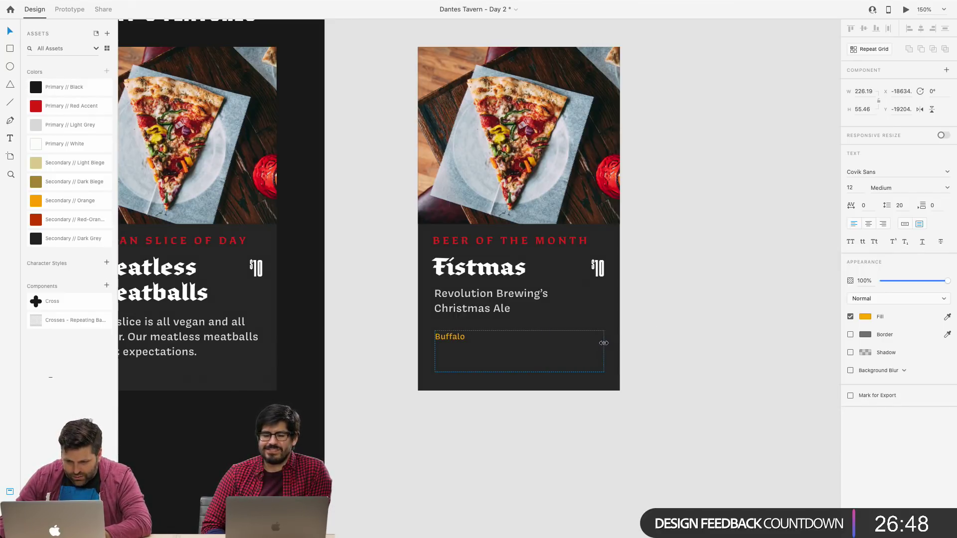
Replace the orange text with "6.5% ABV" and shorten its text box to about 19 high.
{"action": "double_click", "coordinate": [458, 338]}
{"action": "type", "text": "6"}
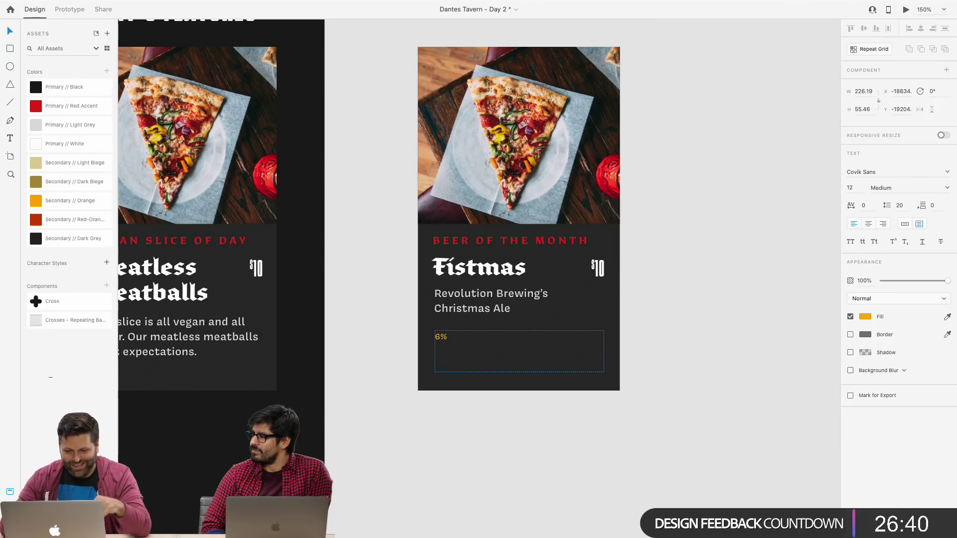
{"action": "key", "text": "Escape"}
{"action": "left_click_drag", "start_coordinate": [520, 373], "coordinate": [519, 345]}
{"action": "double_click", "coordinate": [441, 342]}
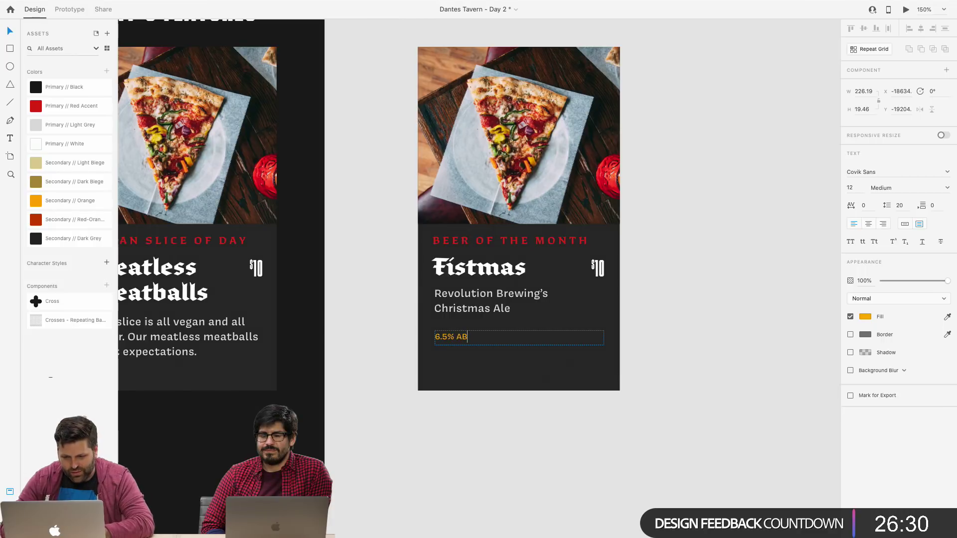
{"action": "key", "text": "Escape"}
Place the "6.5% ABV" line directly under the Fistmas heading and lower the Revolution Brewing's description to make room for it.
{"action": "left_click_drag", "start_coordinate": [467, 343], "coordinate": [466, 291]}
{"action": "left_click", "coordinate": [503, 296]}
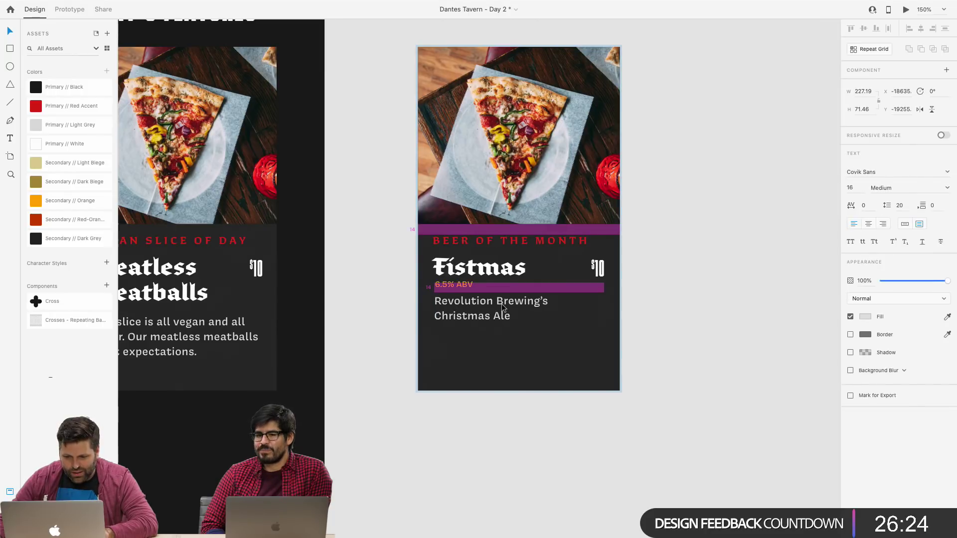
{"action": "key", "text": "shift+Down"}
{"action": "left_click", "coordinate": [447, 288], "text": "shift"}
{"action": "left_click_drag", "start_coordinate": [447, 288], "coordinate": [447, 288]}
{"action": "left_click", "coordinate": [686, 313]}
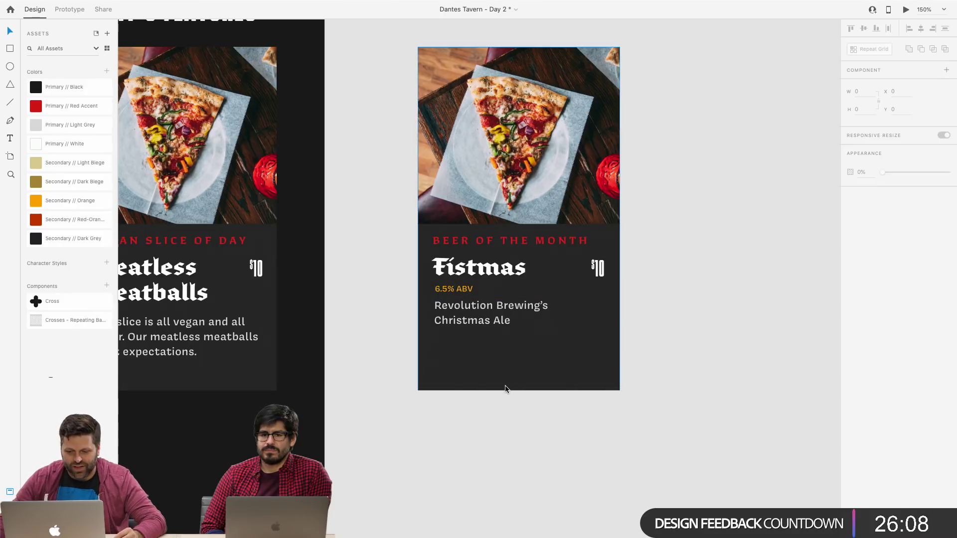
Compare the beer card's text styling with the menu's appetizer items and the vegan slice card.
{"action": "scroll", "coordinate": [505, 386], "scroll_direction": "down", "scroll_amount": 4}
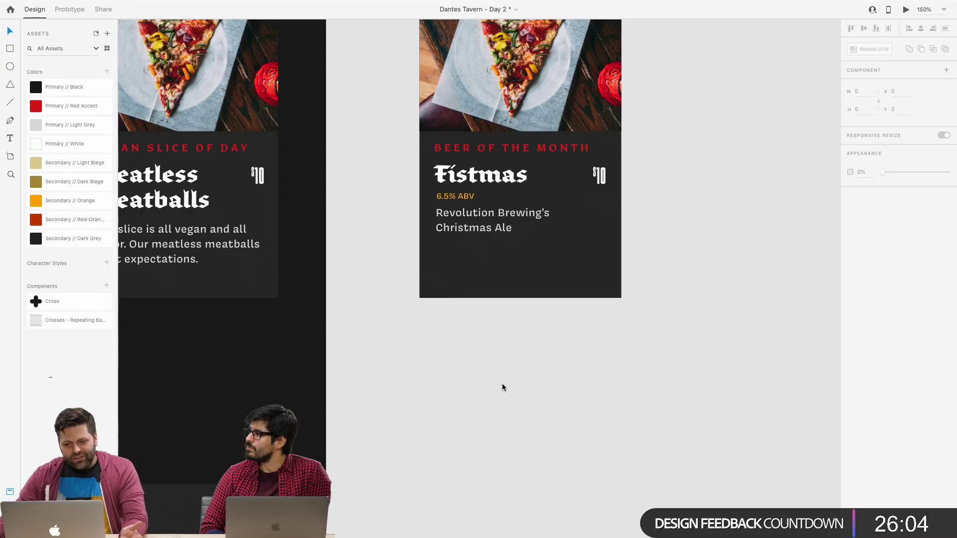
{"action": "scroll", "coordinate": [487, 389], "scroll_direction": "left", "scroll_amount": 5}
{"action": "scroll", "coordinate": [444, 391], "scroll_direction": "down", "scroll_amount": 5}
{"action": "scroll", "coordinate": [438, 396], "scroll_direction": "down", "scroll_amount": 10}
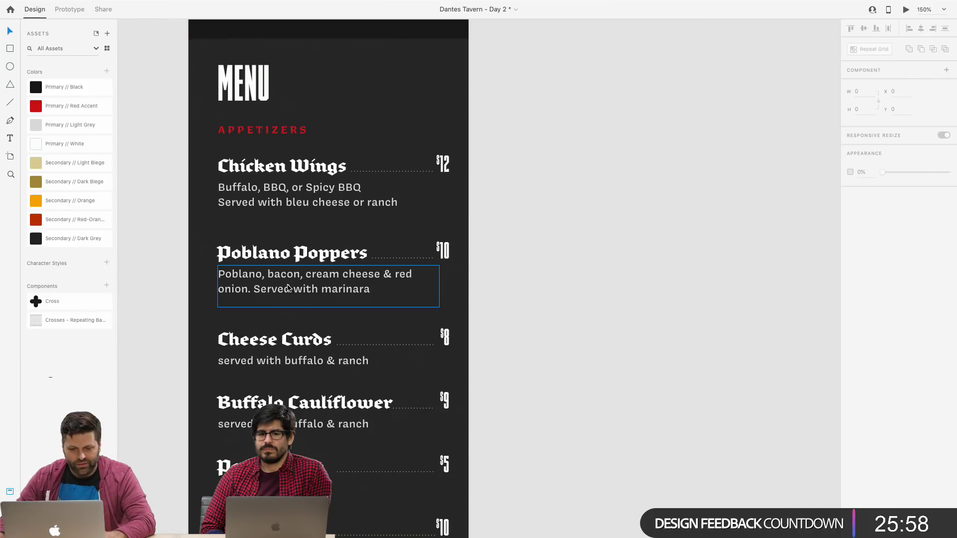
{"action": "scroll", "coordinate": [757, 258], "scroll_direction": "up", "scroll_amount": 11}
{"action": "scroll", "coordinate": [756, 258], "scroll_direction": "up", "scroll_amount": 5}
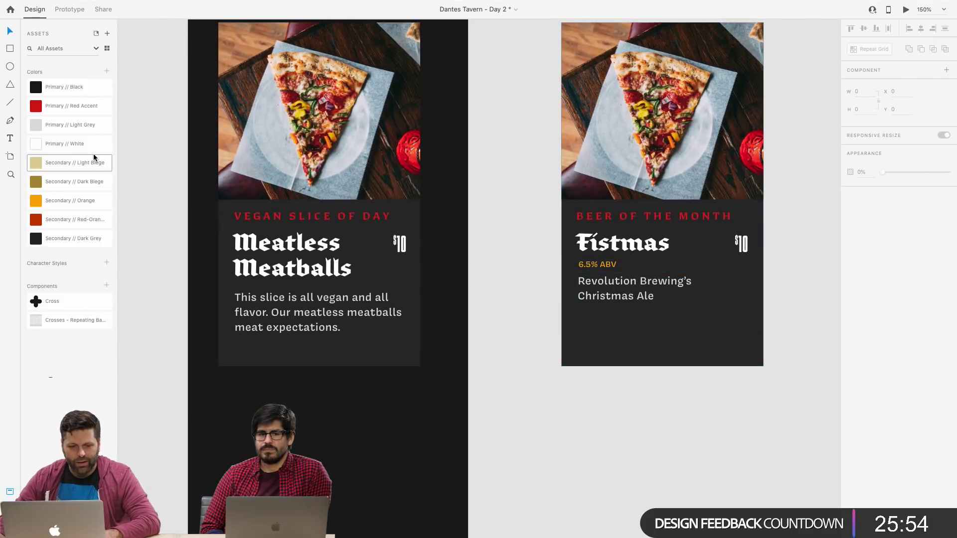
{"action": "scroll", "coordinate": [553, 326], "scroll_direction": "right", "scroll_amount": 3}
{"action": "scroll", "coordinate": [553, 327], "scroll_direction": "right", "scroll_amount": 15}
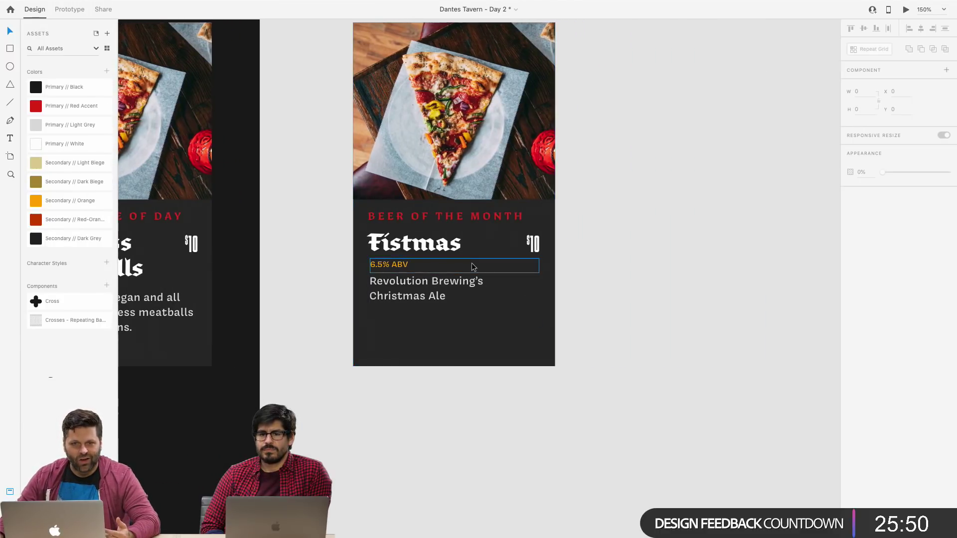
Nudge the Revolution Brewing's Christmas Ale description down by 2 to widen the gap below the ABV line.
{"action": "left_click", "coordinate": [404, 268]}
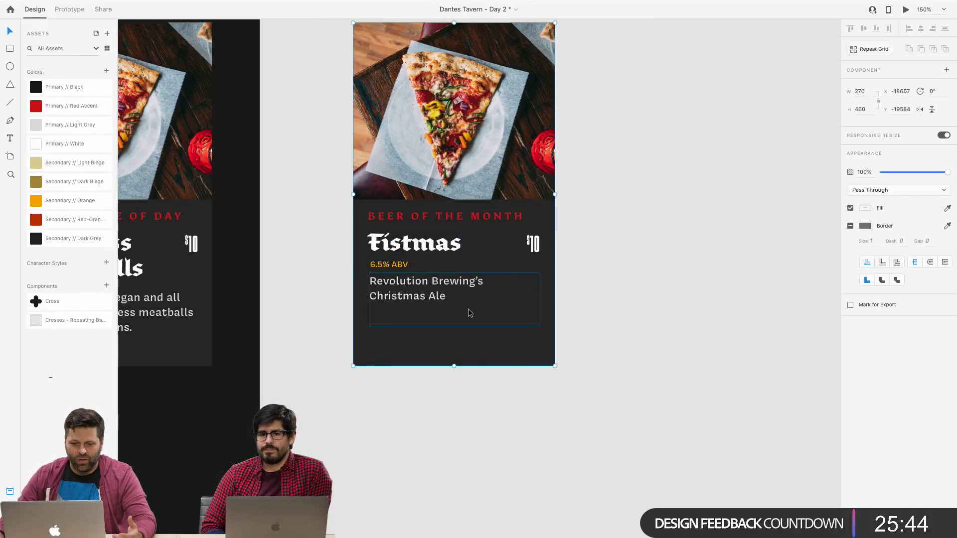
{"action": "double_click", "coordinate": [415, 286]}
{"action": "key", "text": "Down"}
{"action": "key", "text": "Down"}
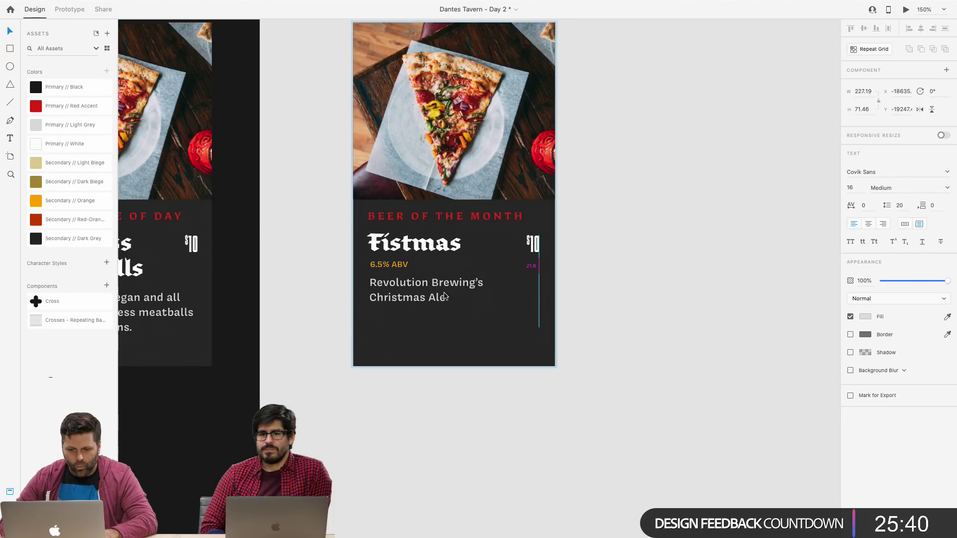
{"action": "left_click", "coordinate": [705, 298]}
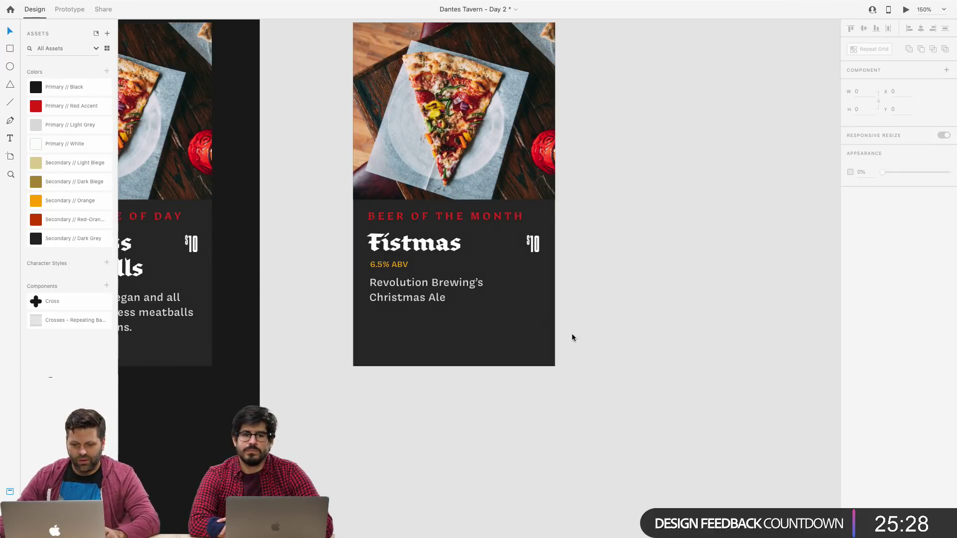
Look over all artboards and the mobile home page down to the feature cards, and select the whole beer of the month card.
{"action": "scroll", "coordinate": [303, 330], "scroll_direction": "left", "scroll_amount": 5}
{"action": "key", "text": "super+0"}
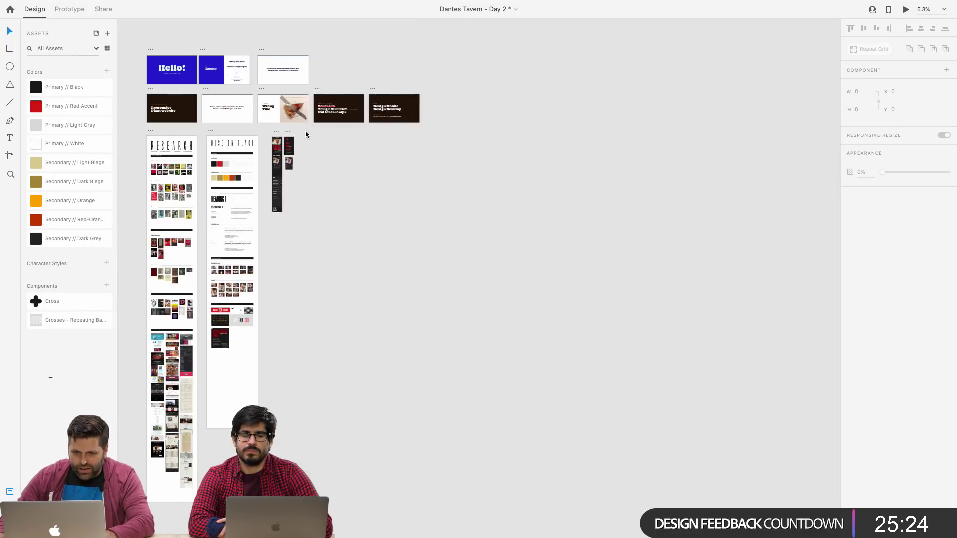
{"action": "left_click", "coordinate": [278, 139]}
{"action": "key", "text": "super+3"}
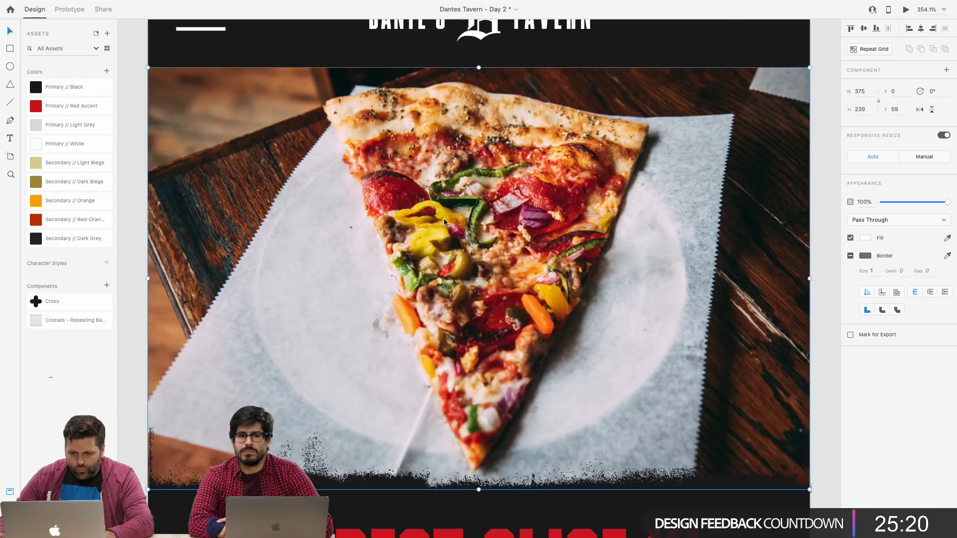
{"action": "scroll", "coordinate": [443, 218], "scroll_direction": "down", "scroll_amount": 10}
{"action": "scroll", "coordinate": [444, 222], "scroll_direction": "down", "scroll_amount": 6}
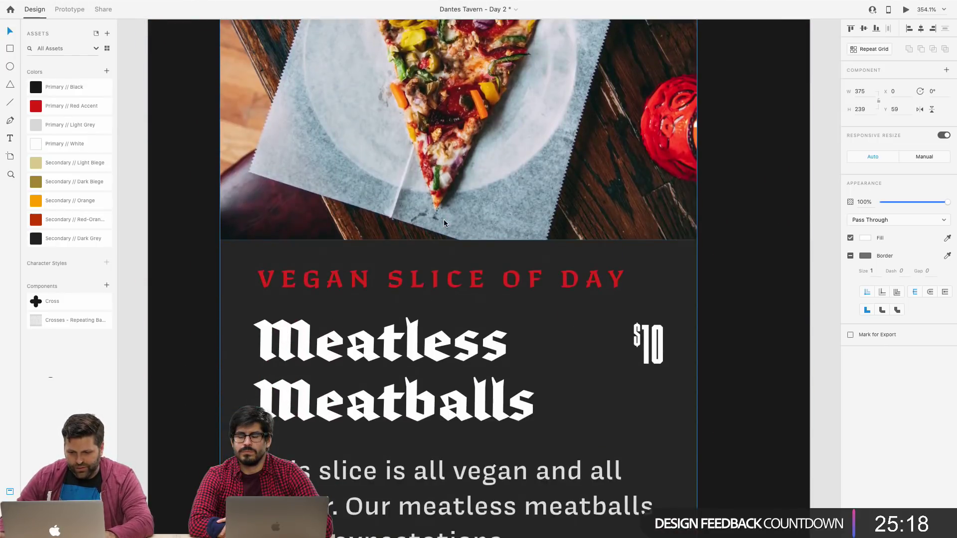
{"action": "scroll", "coordinate": [444, 222], "scroll_direction": "right", "scroll_amount": 6}
{"action": "scroll", "coordinate": [636, 292], "scroll_direction": "down", "scroll_amount": 5}
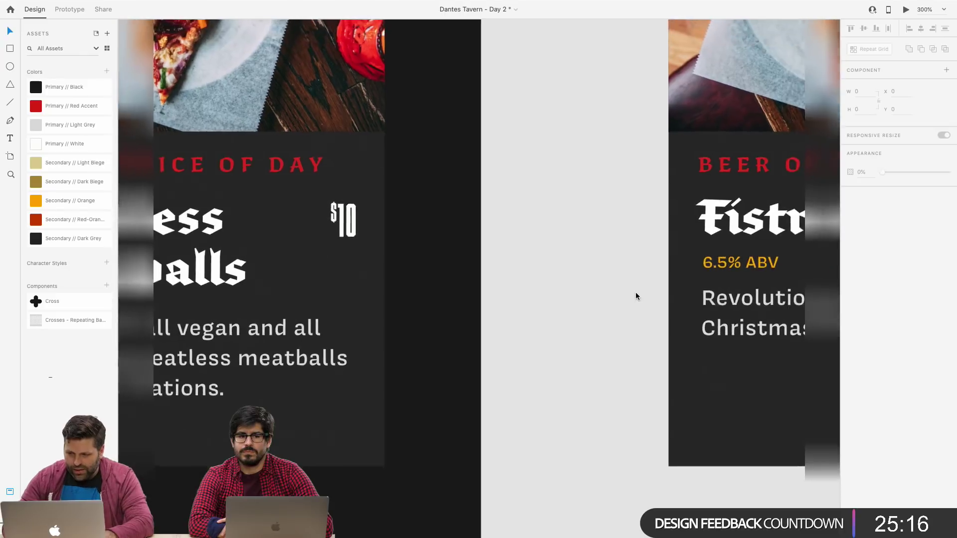
{"action": "left_click_drag", "start_coordinate": [528, 41], "coordinate": [801, 375]}
{"action": "key", "text": "super+g"}
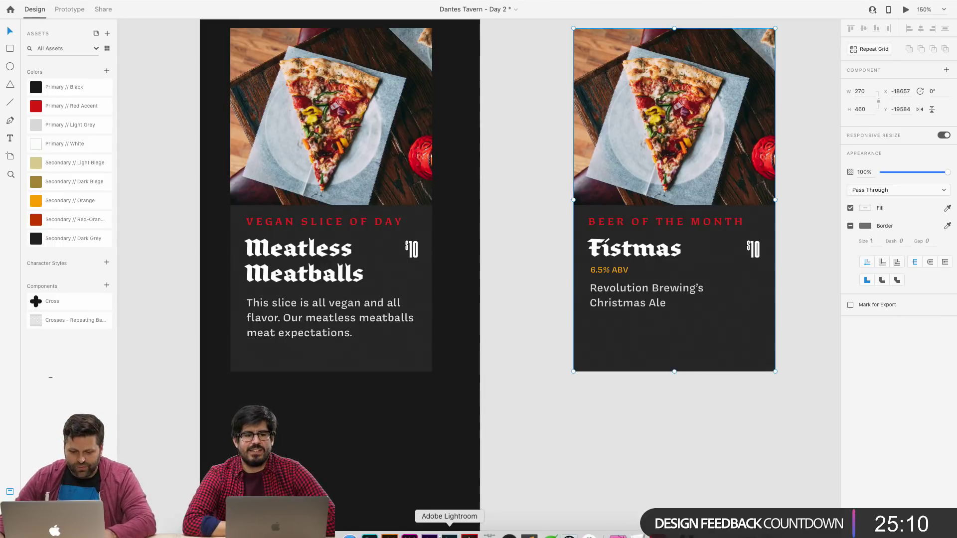
Switch to Firefox and open the Revolution Brewing website's beer listing in a new tab.
{"action": "key", "text": "super+Tab"}
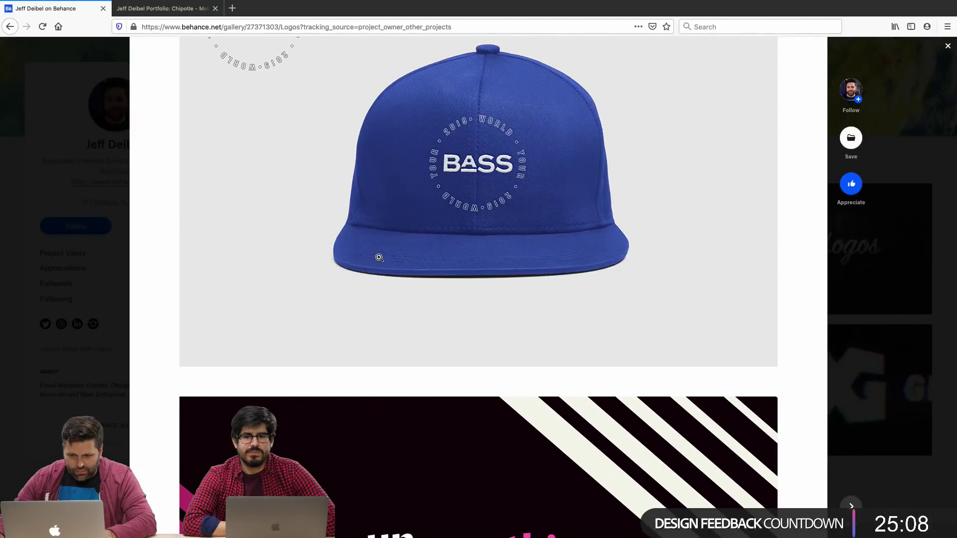
{"action": "left_click", "coordinate": [232, 8]}
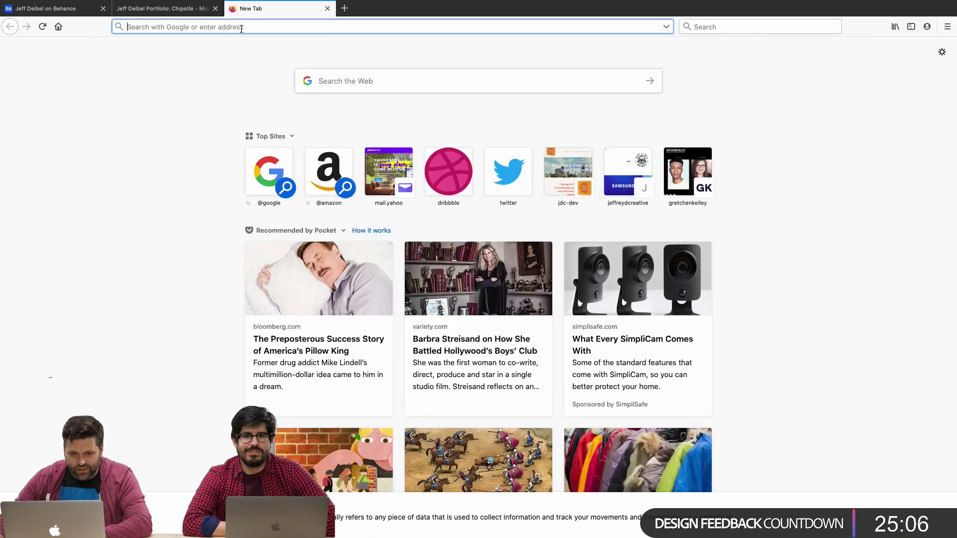
{"action": "type", "text": "revo"}
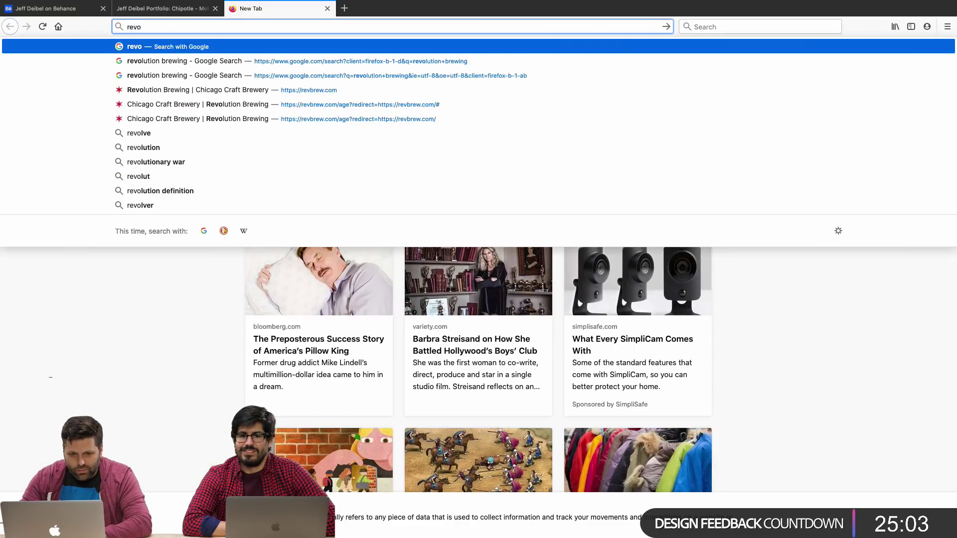
{"action": "left_click", "coordinate": [267, 91]}
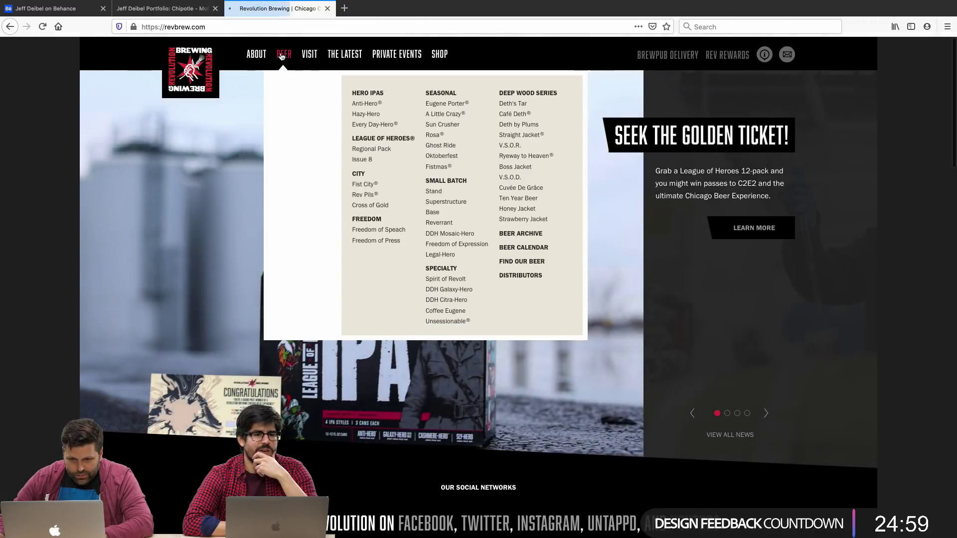
{"action": "left_click", "coordinate": [281, 57]}
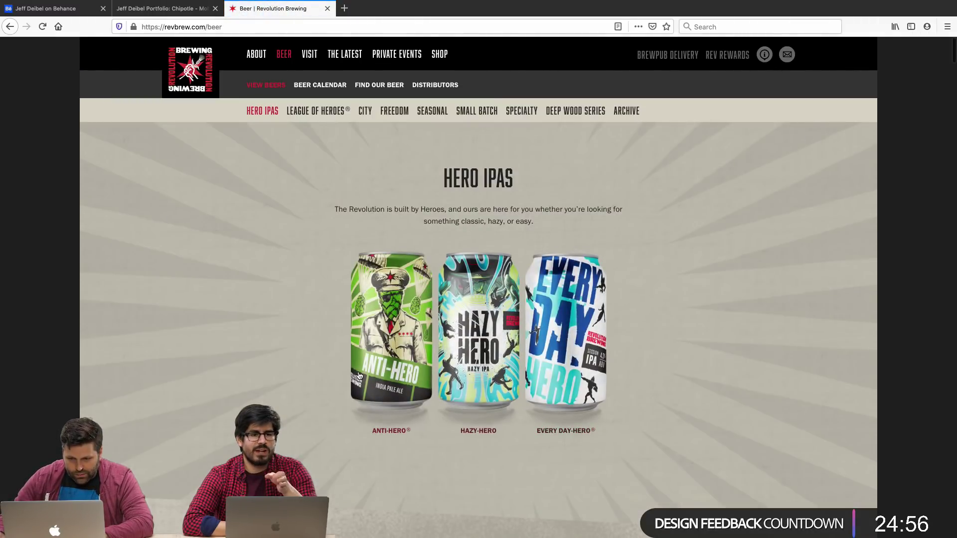
Open the page for the seasonal Fistmas beer and copy its description paragraph.
{"action": "scroll", "coordinate": [440, 347], "scroll_direction": "down", "scroll_amount": 6}
{"action": "scroll", "coordinate": [440, 348], "scroll_direction": "down", "scroll_amount": 10}
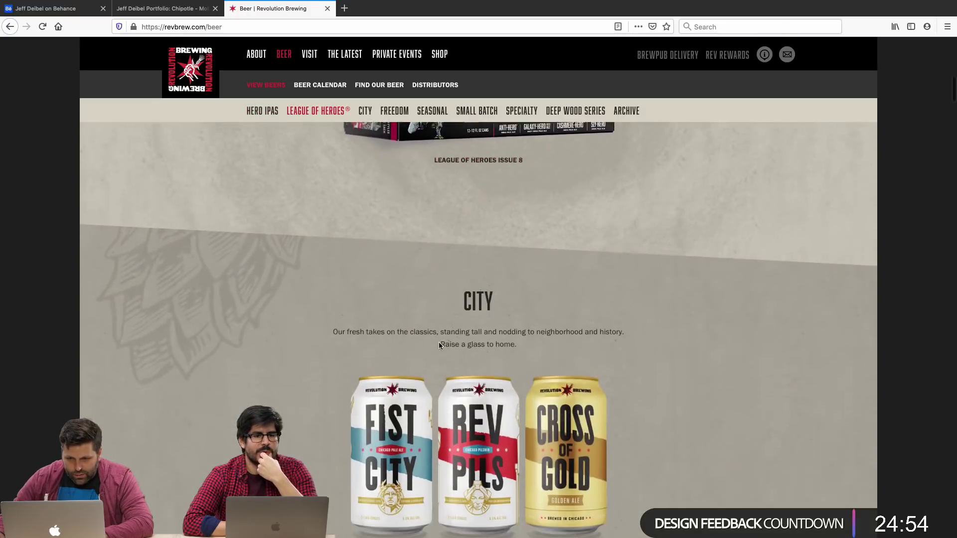
{"action": "scroll", "coordinate": [439, 347], "scroll_direction": "down", "scroll_amount": 10}
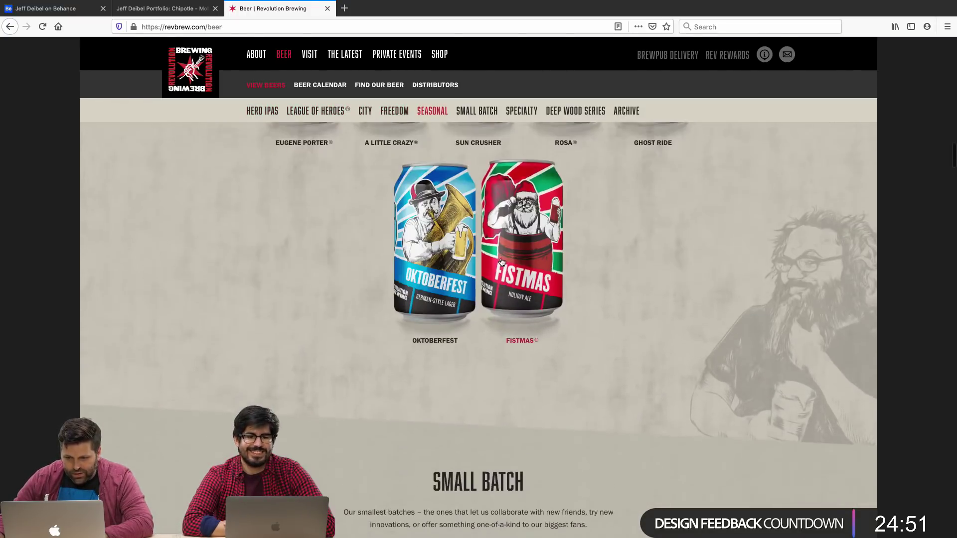
{"action": "left_click", "coordinate": [490, 342]}
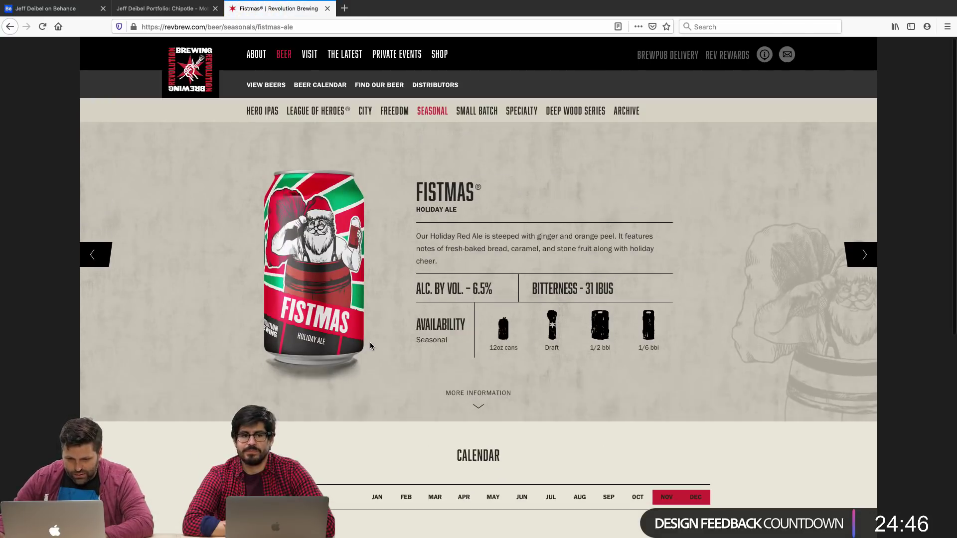
{"action": "left_click_drag", "start_coordinate": [417, 236], "coordinate": [456, 258]}
{"action": "key", "text": "super+c"}
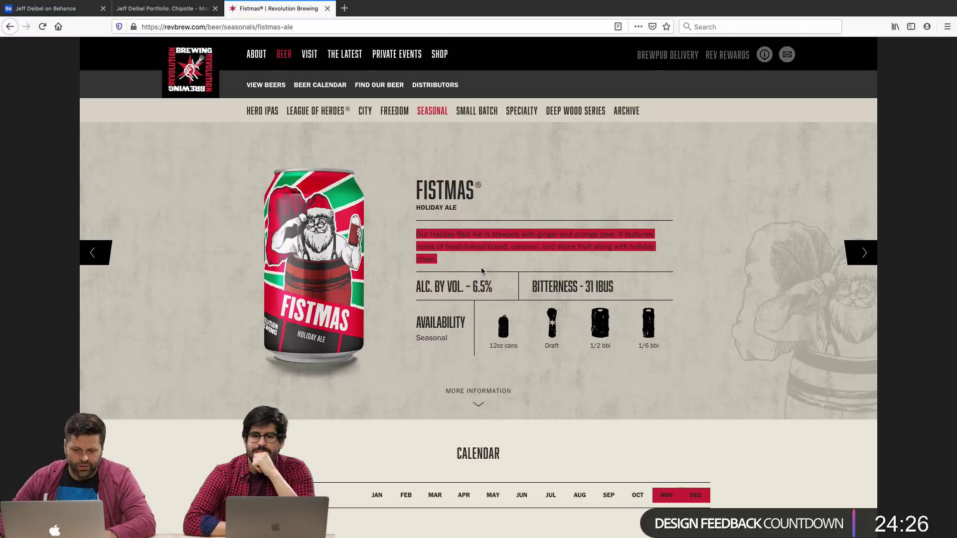
Switch to Adobe XD, replace the Beer of the Month card's description with the copied text, and heighten its text box to about 102.
{"action": "key", "text": "super+Tab"}
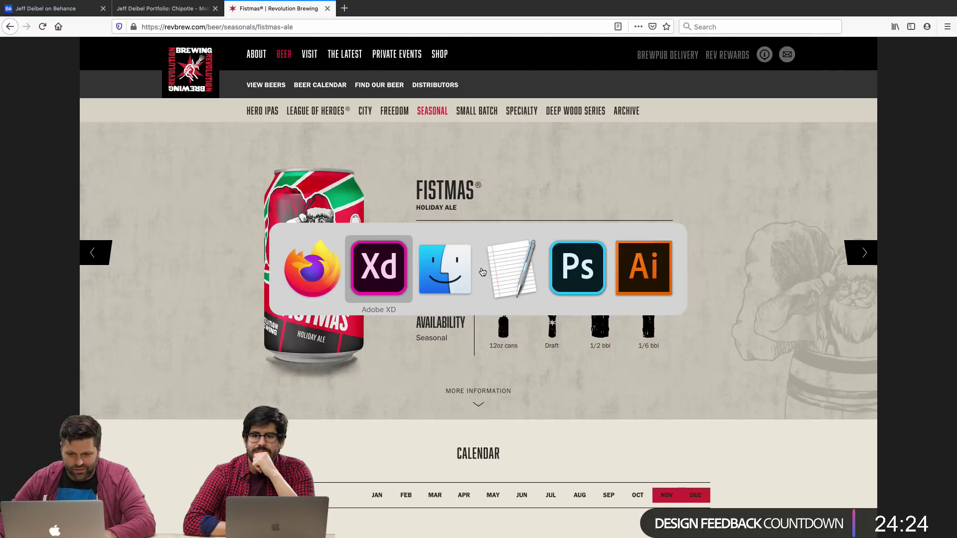
{"action": "left_click", "coordinate": [389, 265]}
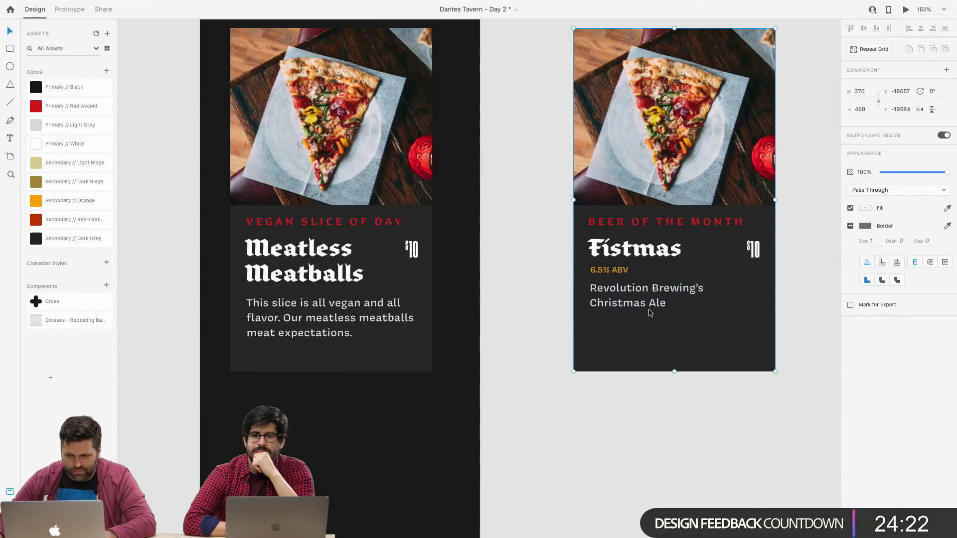
{"action": "double_click", "coordinate": [643, 305]}
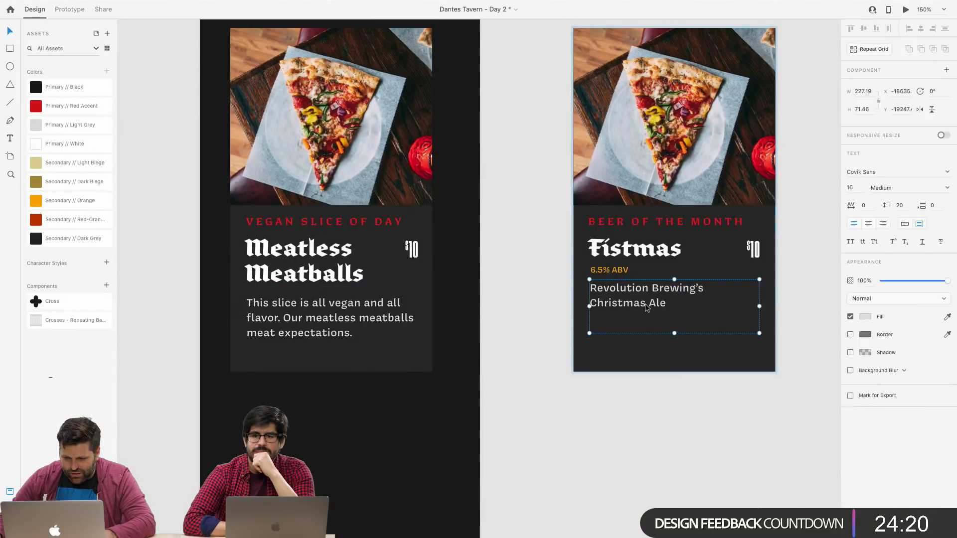
{"action": "double_click", "coordinate": [643, 303]}
{"action": "key", "text": "super+a"}
{"action": "key", "text": "super+v"}
{"action": "key", "text": "Escape"}
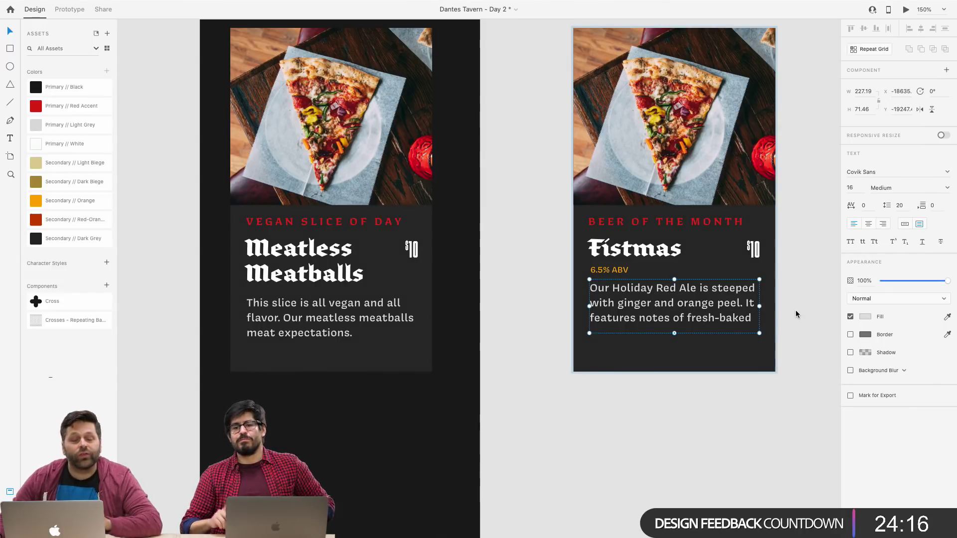
{"action": "left_click_drag", "start_coordinate": [674, 333], "coordinate": [679, 356]}
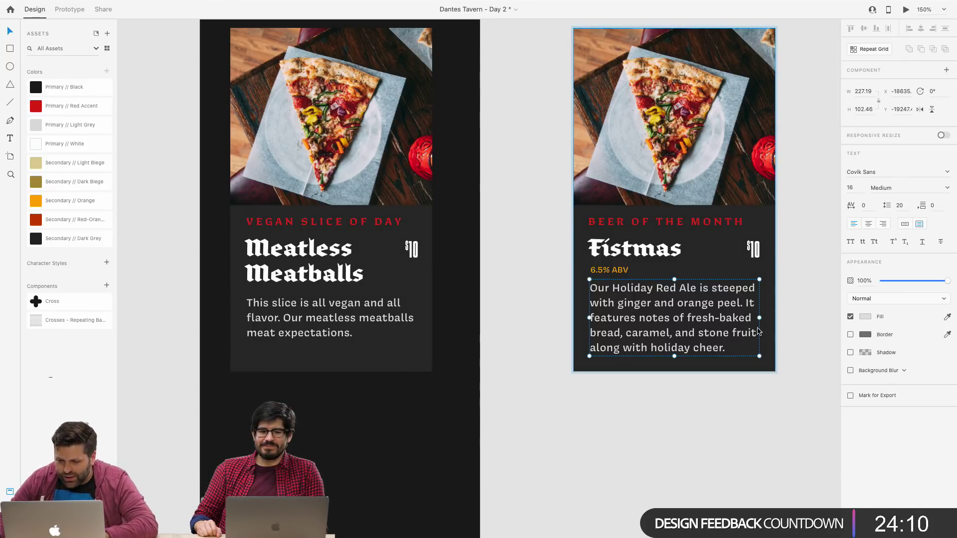
{"action": "double_click", "coordinate": [746, 304]}
{"action": "left_click", "coordinate": [746, 304]}
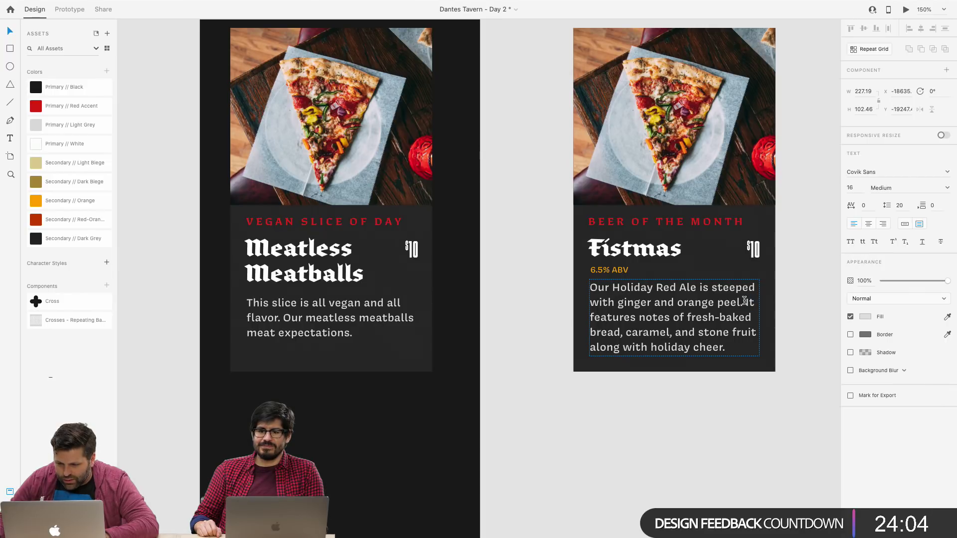
{"action": "mouse_move", "coordinate": [744, 301]}
{"action": "left_mouse_down"}
{"action": "mouse_move", "coordinate": [727, 348]}
{"action": "mouse_move", "coordinate": [741, 299]}
{"action": "left_mouse_up"}
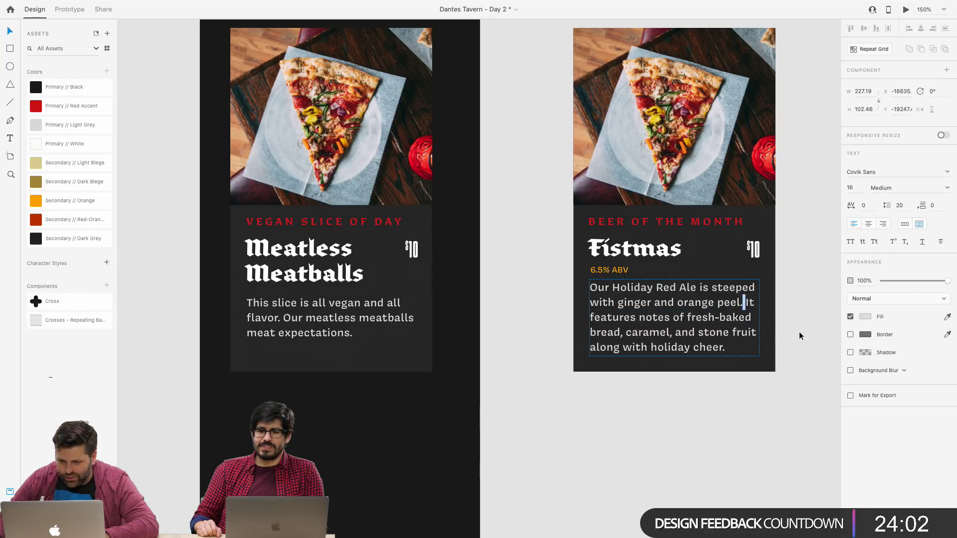
{"action": "left_click", "coordinate": [643, 392]}
Move the Beer of the Month card onto the mobile artboard beside the Meatless Meatballs card, at about X 323, Y 775.
{"action": "scroll", "coordinate": [531, 320], "scroll_direction": "up", "scroll_amount": 3}
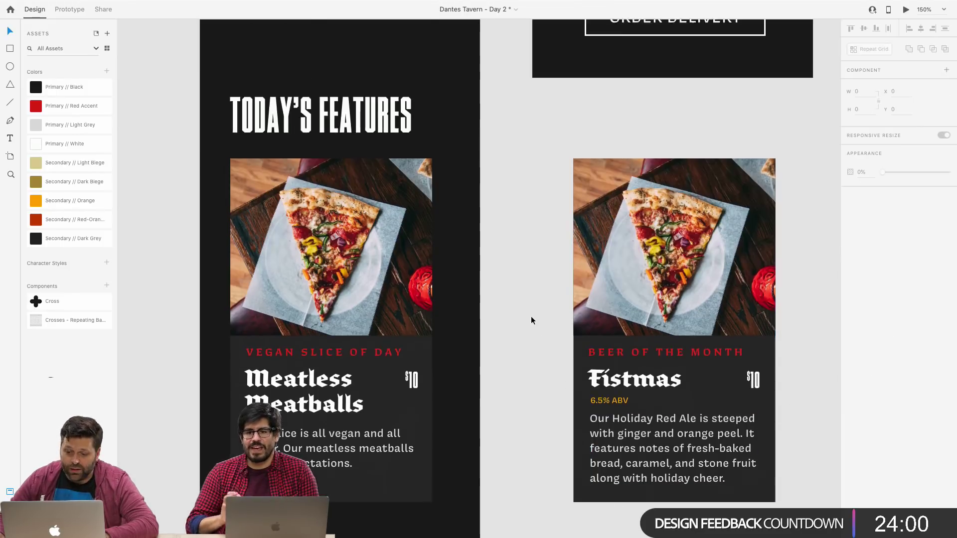
{"action": "left_click", "coordinate": [586, 235]}
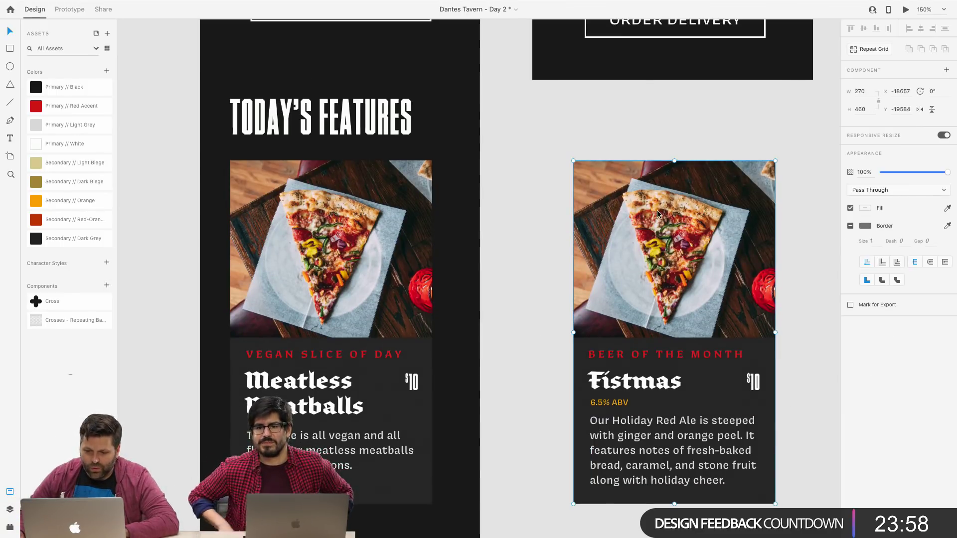
{"action": "left_click", "coordinate": [808, 234]}
{"action": "left_click_drag", "start_coordinate": [658, 351], "coordinate": [530, 459]}
{"action": "left_click_drag", "start_coordinate": [704, 269], "coordinate": [572, 267]}
{"action": "left_click", "coordinate": [766, 262]}
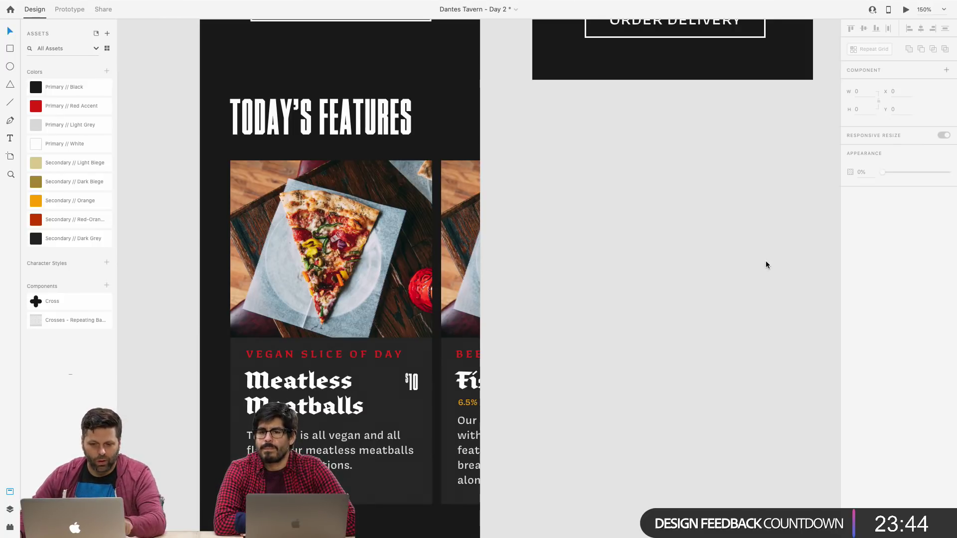
{"action": "scroll", "coordinate": [766, 261], "scroll_direction": "down", "scroll_amount": 3}
{"action": "scroll", "coordinate": [766, 263], "scroll_direction": "up", "scroll_amount": 3}
{"action": "scroll", "coordinate": [766, 263], "scroll_direction": "left", "scroll_amount": 2}
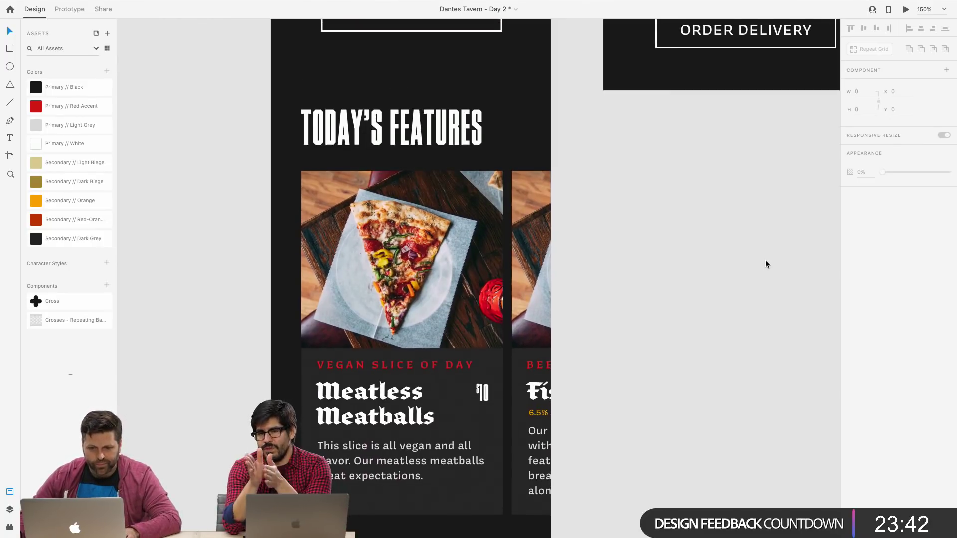
{"action": "scroll", "coordinate": [757, 256], "scroll_direction": "down", "scroll_amount": 2}
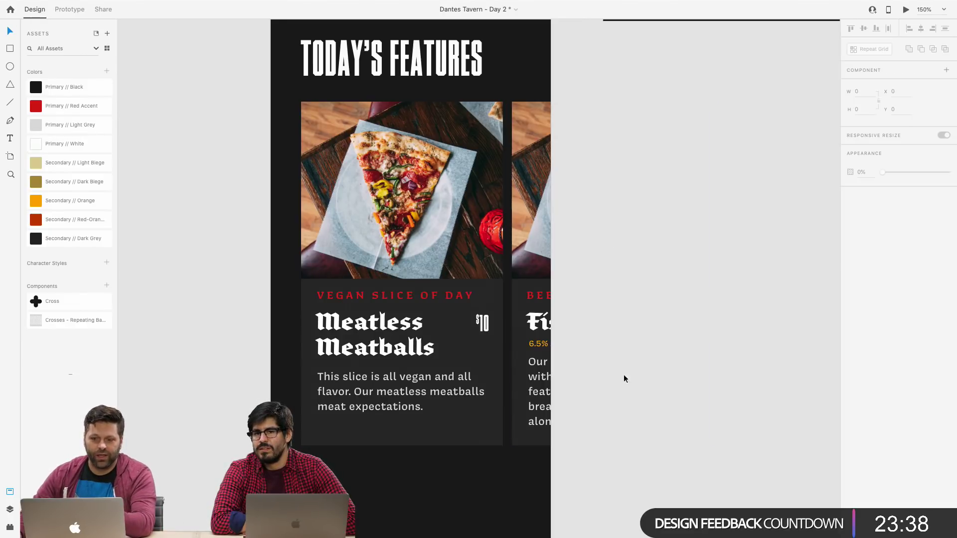
{"action": "left_click", "coordinate": [532, 310]}
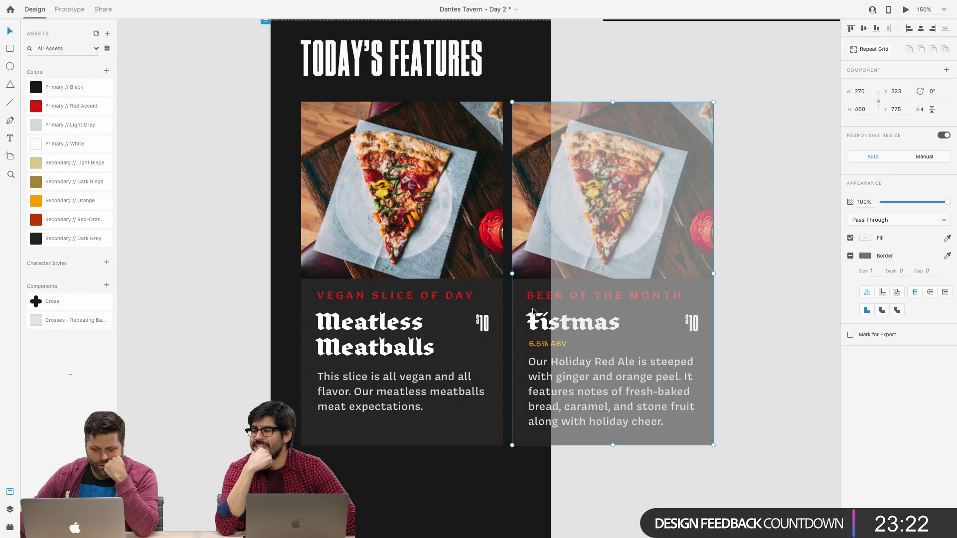
{"action": "left_click", "coordinate": [430, 265]}
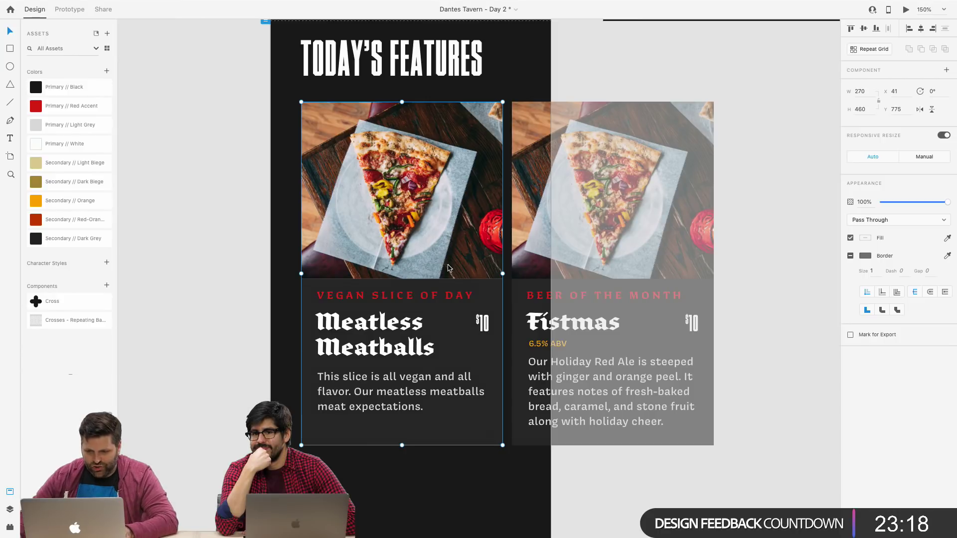
Duplicate the Beer of the Month card onto the empty canvas beside the mobile artboard.
{"action": "left_click", "coordinate": [529, 282]}
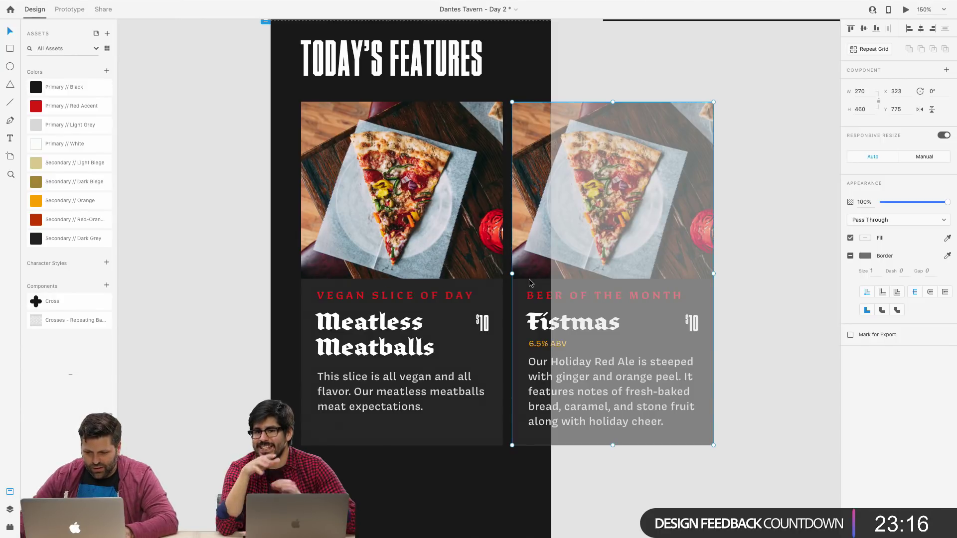
{"action": "scroll", "coordinate": [530, 282], "scroll_direction": "right", "scroll_amount": 10}
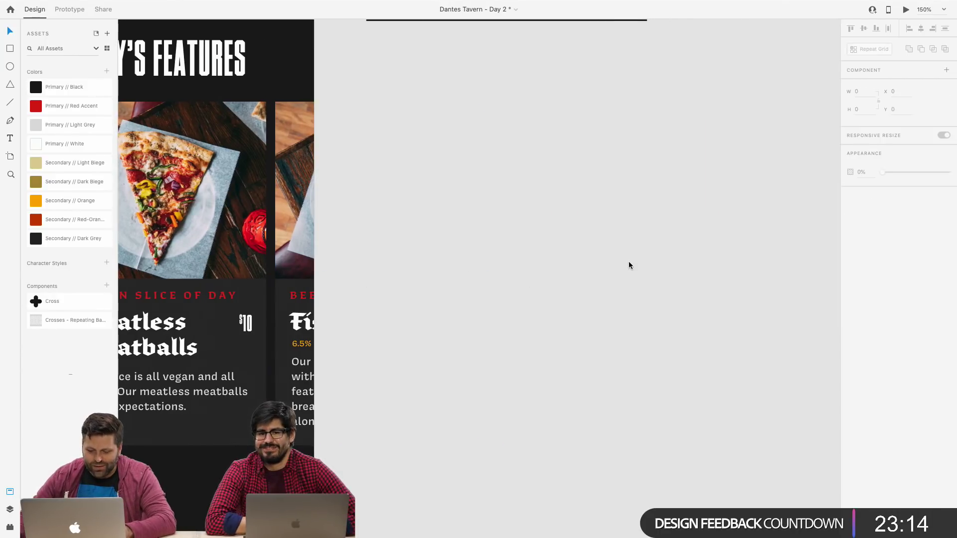
{"action": "left_click_drag", "start_coordinate": [299, 219], "coordinate": [546, 217]}
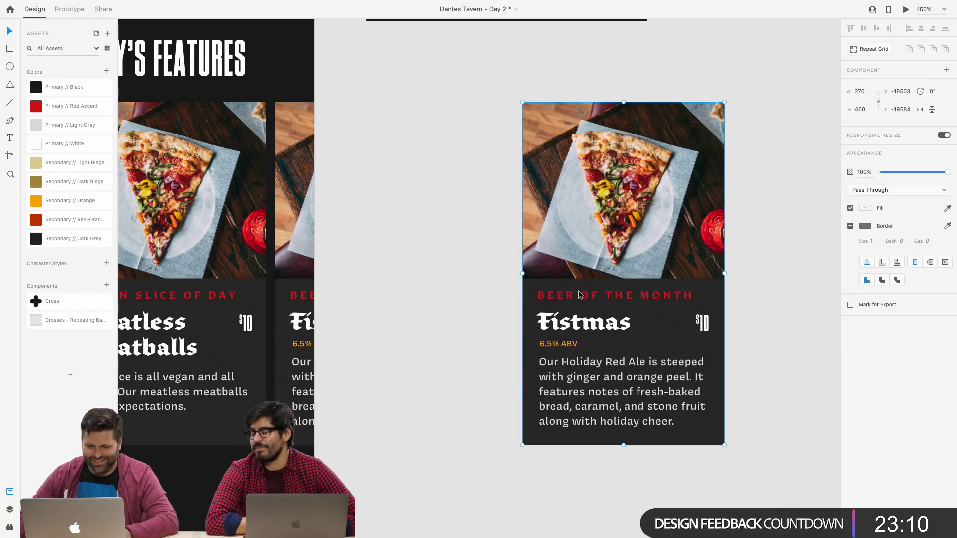
Change the duplicated card's red label to SALAD OF THE WEEK and shift it slightly left to line up with the title.
{"action": "double_click", "coordinate": [582, 297]}
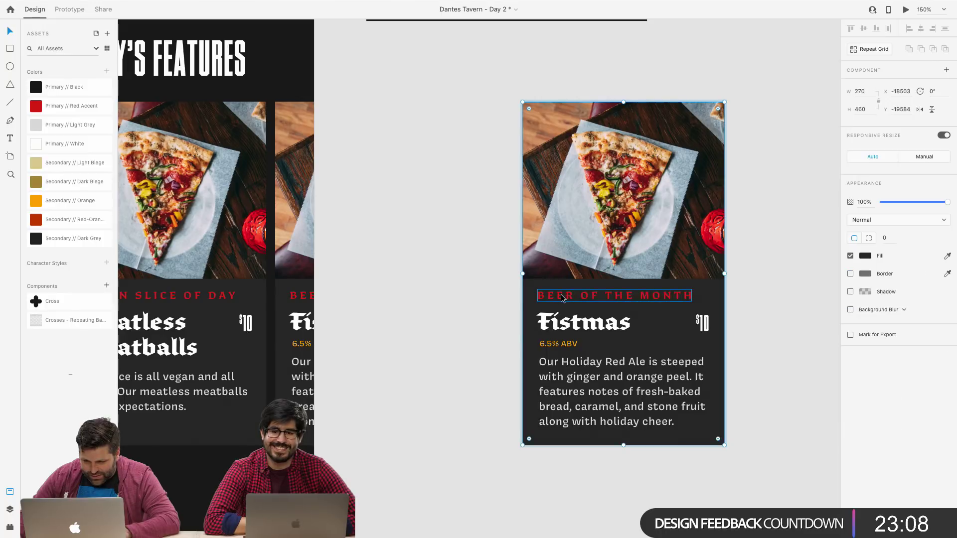
{"action": "left_click", "coordinate": [561, 297]}
{"action": "double_click", "coordinate": [560, 298]}
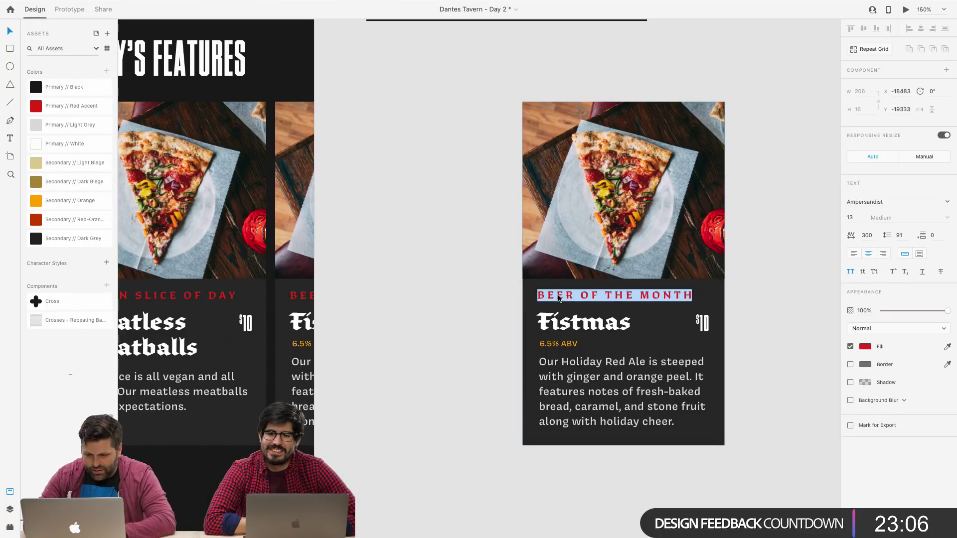
{"action": "type", "text": "H"}
{"action": "type", "text": "EA"}
{"action": "key", "text": "BackSpace"}
{"action": "key", "text": "BackSpace"}
{"action": "key", "text": "BackSpace"}
{"action": "type", "text": "SALSD OF THE WEEK"}
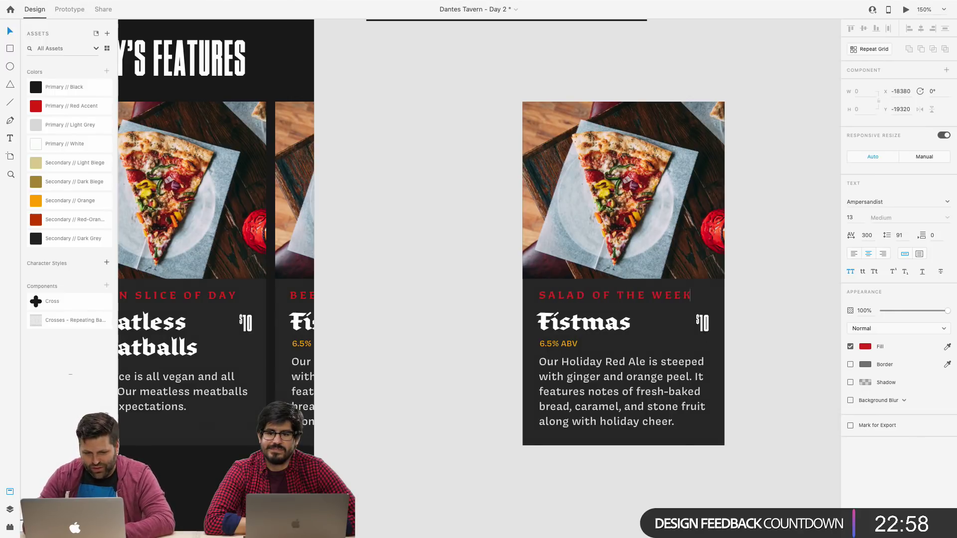
{"action": "key", "text": "Escape"}
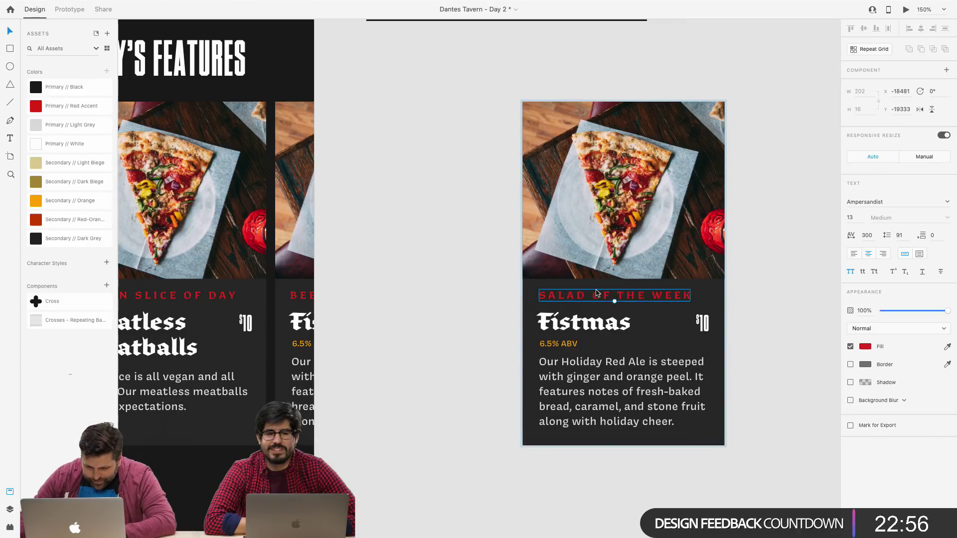
{"action": "left_click_drag", "start_coordinate": [606, 298], "coordinate": [602, 298]}
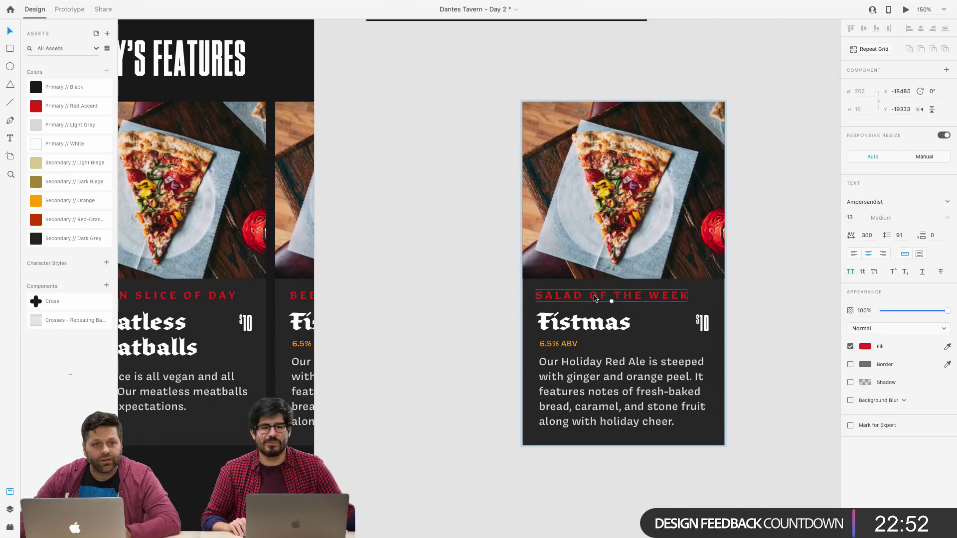
Replace the duplicated card's Fistmas title with Chi-cobb-o.
{"action": "double_click", "coordinate": [583, 321]}
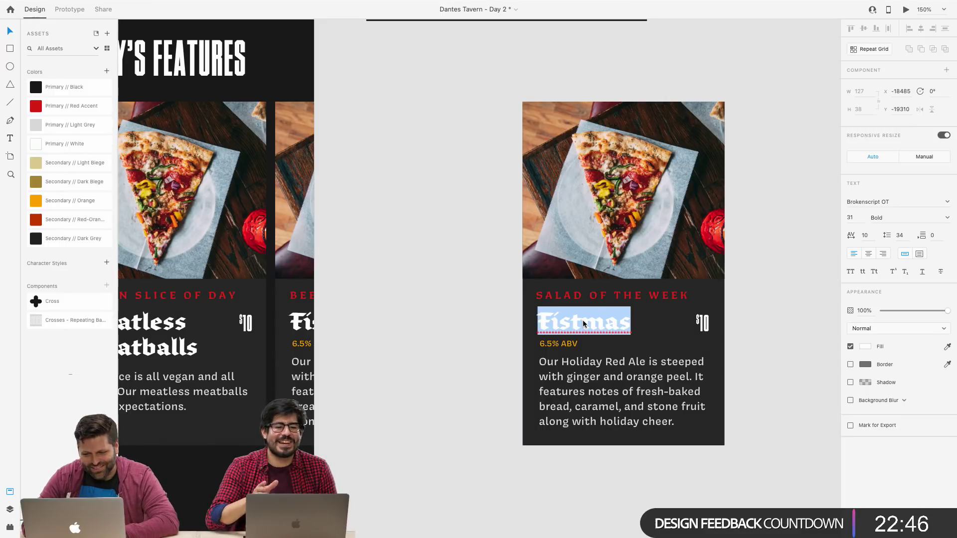
{"action": "type", "text": "CH"}
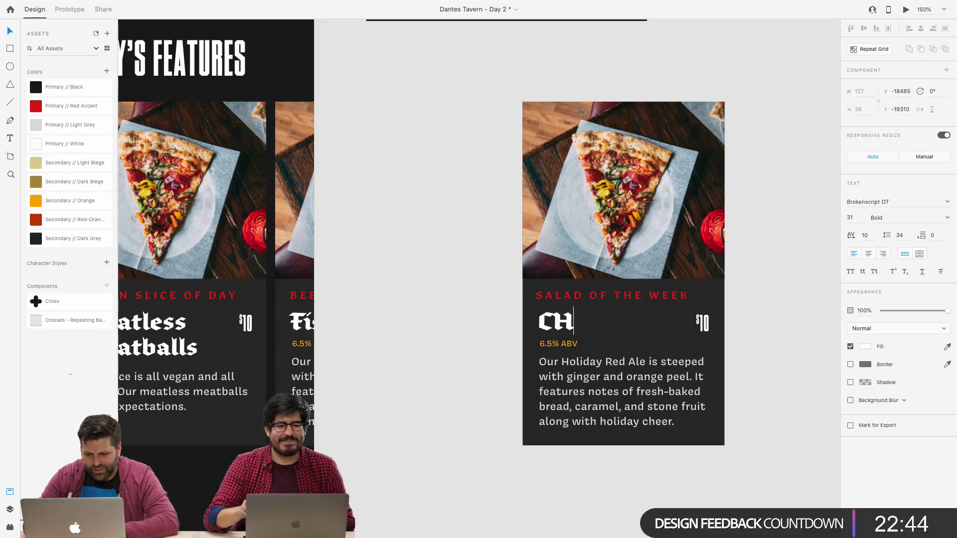
{"action": "type", "text": "ic"}
{"action": "key", "text": "BackSpace"}
{"action": "type", "text": "o"}
{"action": "key", "text": "BackSpace"}
{"action": "type", "text": "-cob"}
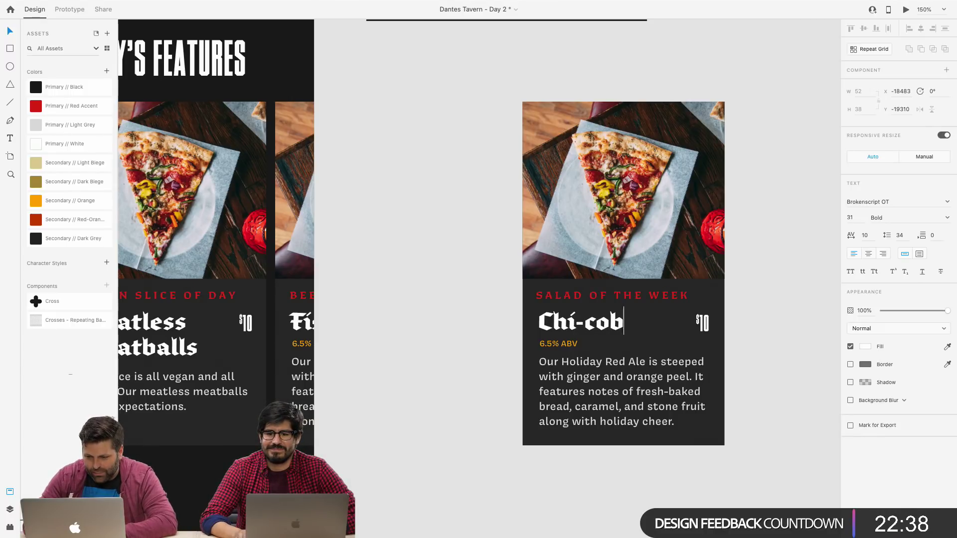
{"action": "type", "text": "b-o"}
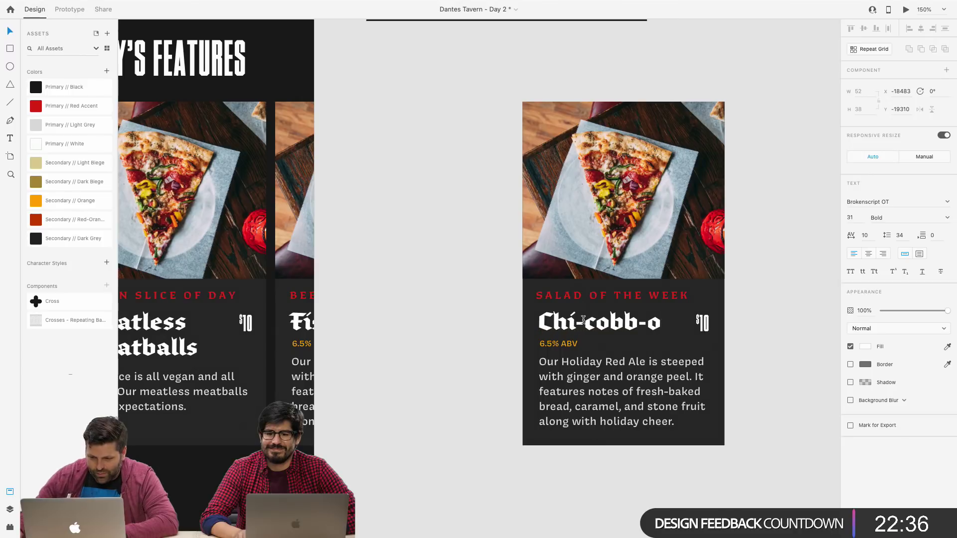
Delete the 6.5% ABV line from the Chi-cobb-o card and move the description up beneath the title.
{"action": "key", "text": "Escape"}
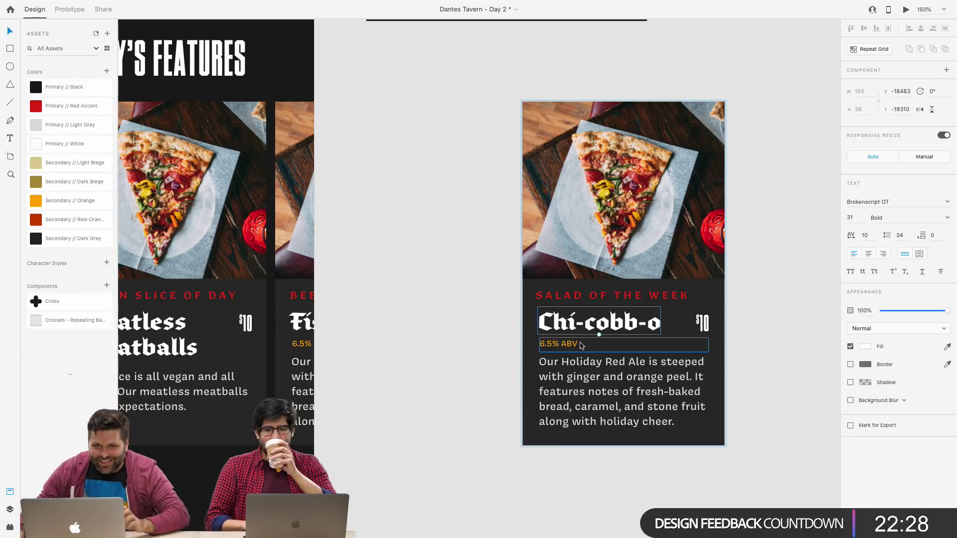
{"action": "left_click", "coordinate": [563, 349]}
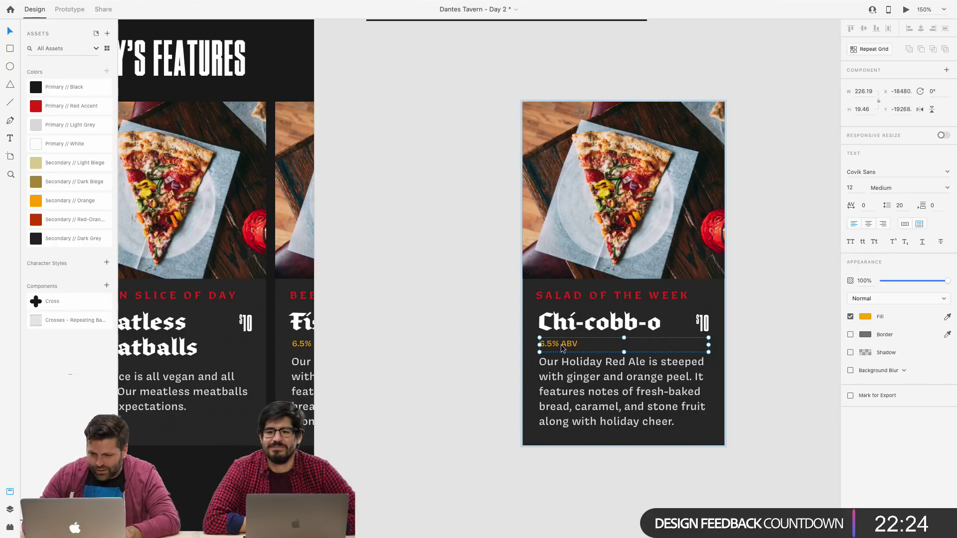
{"action": "key", "text": "BackSpace"}
{"action": "left_click", "coordinate": [592, 404]}
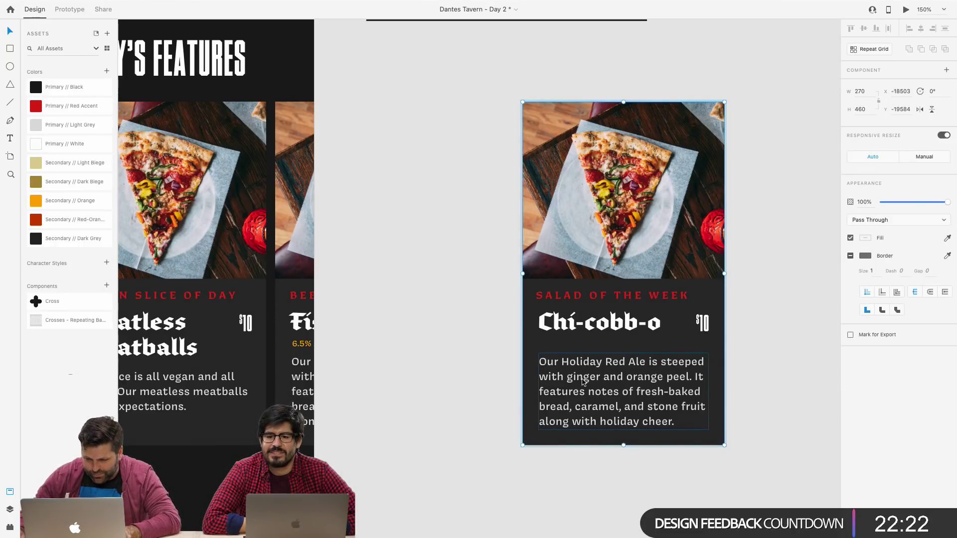
{"action": "double_click", "coordinate": [587, 382]}
{"action": "left_click_drag", "start_coordinate": [591, 384], "coordinate": [588, 377]}
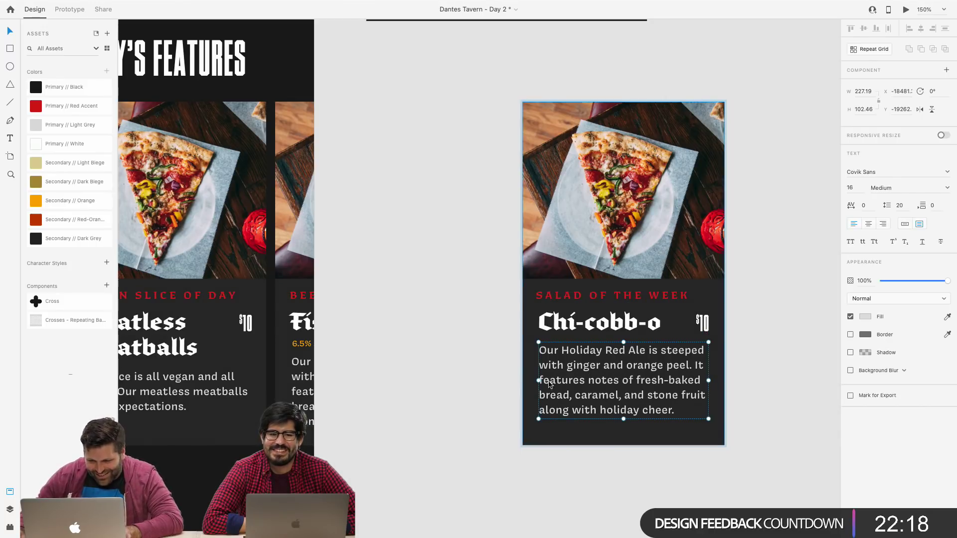
{"action": "left_click", "coordinate": [709, 325]}
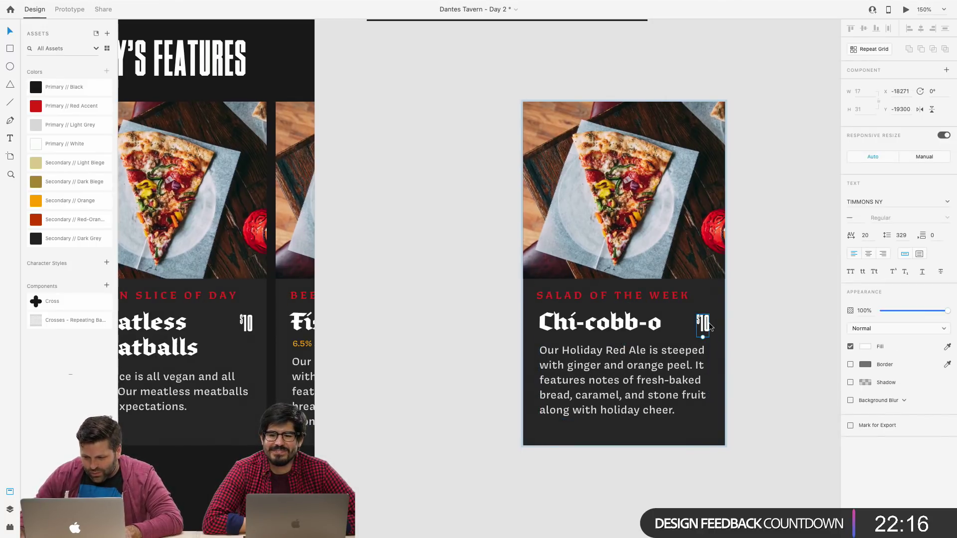
{"action": "double_click", "coordinate": [702, 324]}
{"action": "left_click", "coordinate": [706, 327]}
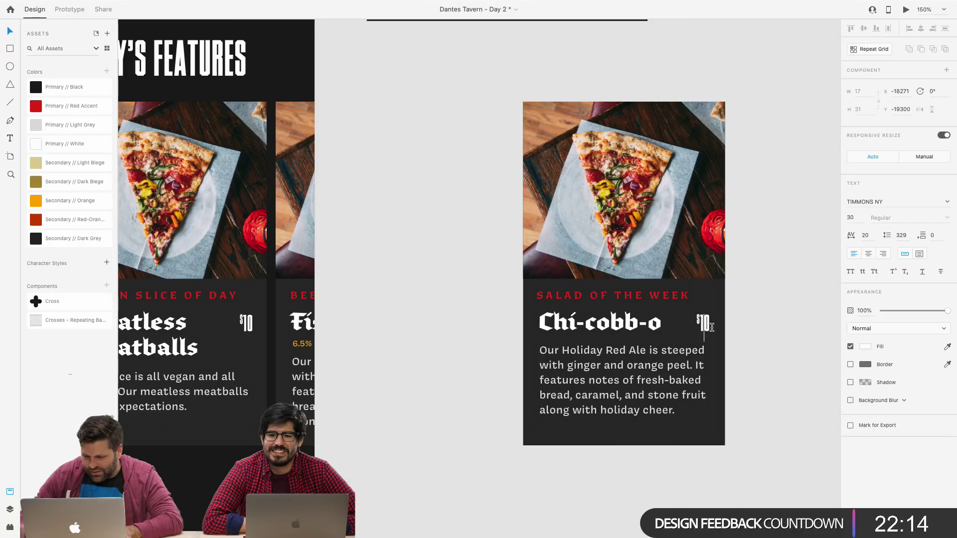
{"action": "key", "text": "Right"}
{"action": "key", "text": "BackSpace"}
{"action": "key", "text": "Escape"}
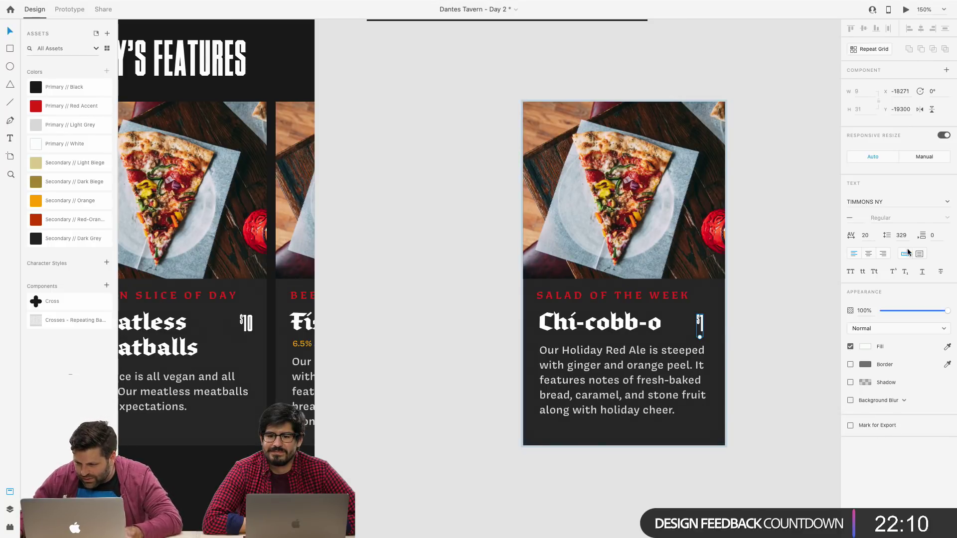
{"action": "key", "text": "super+z"}
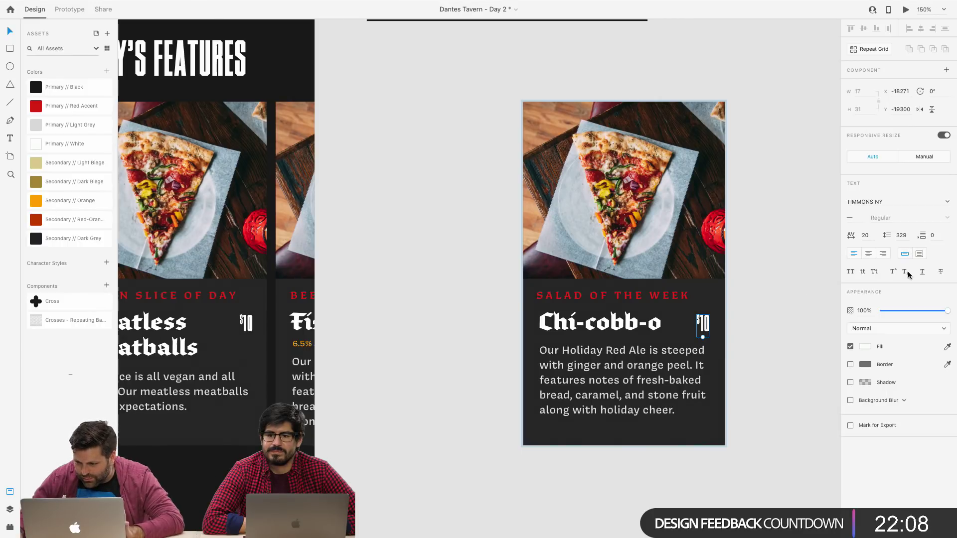
Right-align the price on the Chi-cobb-o card and change it to $8.
{"action": "left_click", "coordinate": [883, 256]}
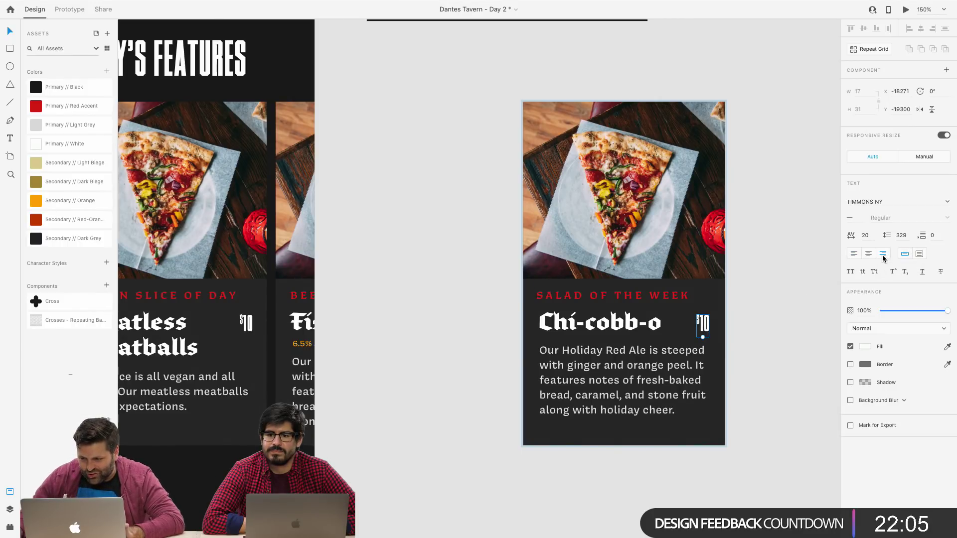
{"action": "double_click", "coordinate": [710, 331]}
{"action": "left_click", "coordinate": [707, 326]}
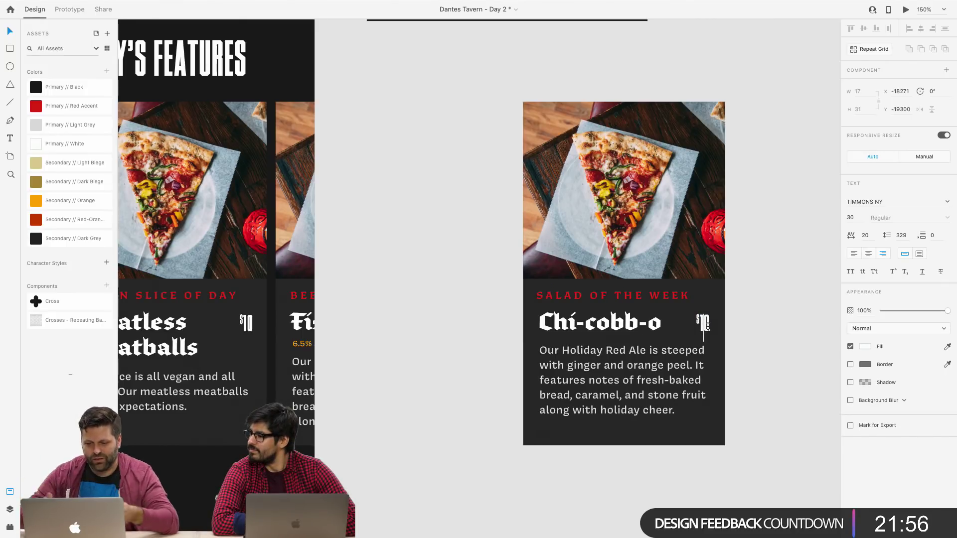
{"action": "key", "text": "BackSpace"}
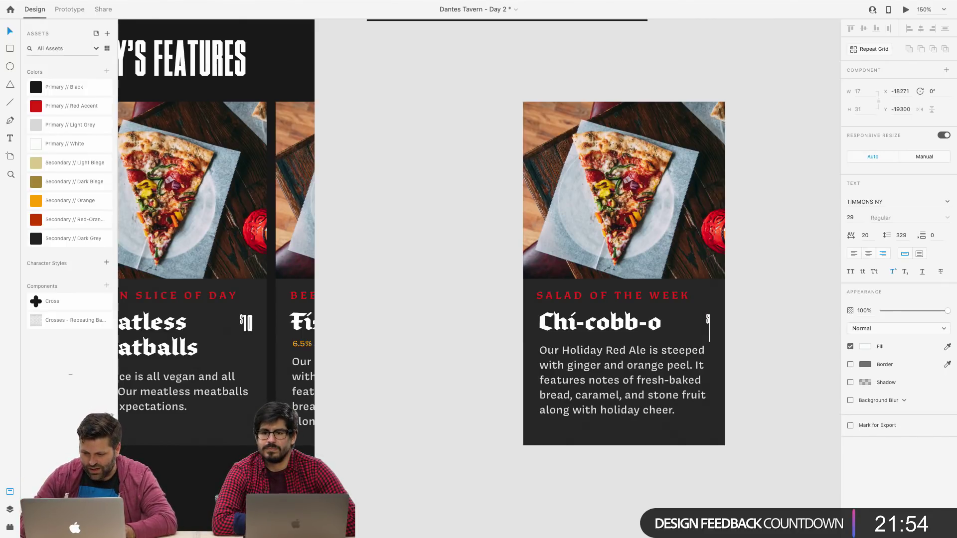
{"action": "type", "text": "10"}
{"action": "key", "text": "BackSpace"}
{"action": "type", "text": "8"}
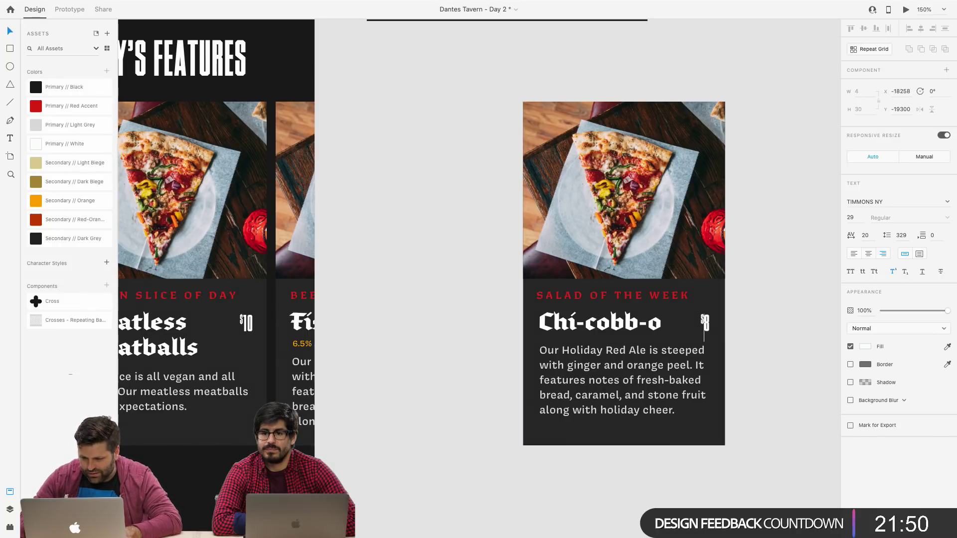
{"action": "key", "text": "Escape"}
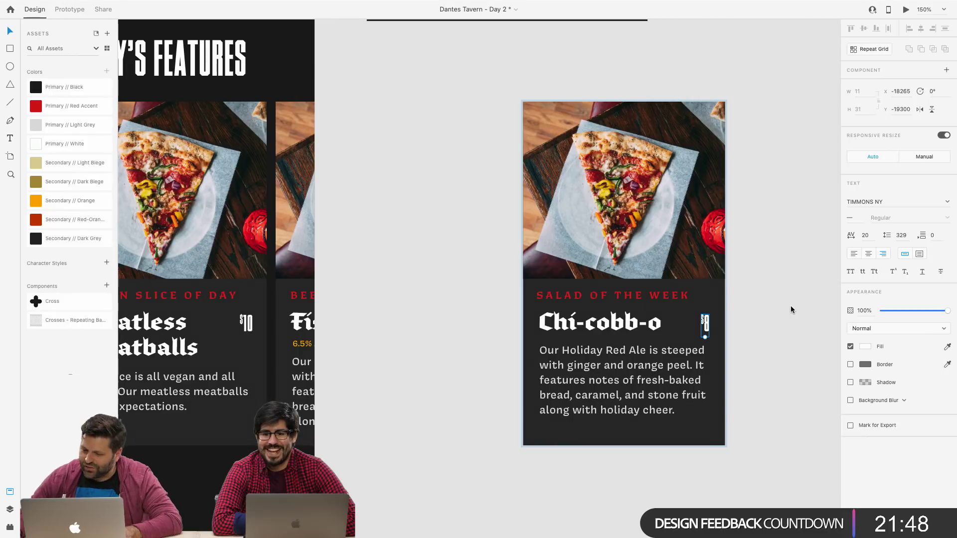
Replace the Chi-cobb-o card's beer description with "This salad has all the chicago fixin'.".
{"action": "double_click", "coordinate": [661, 364]}
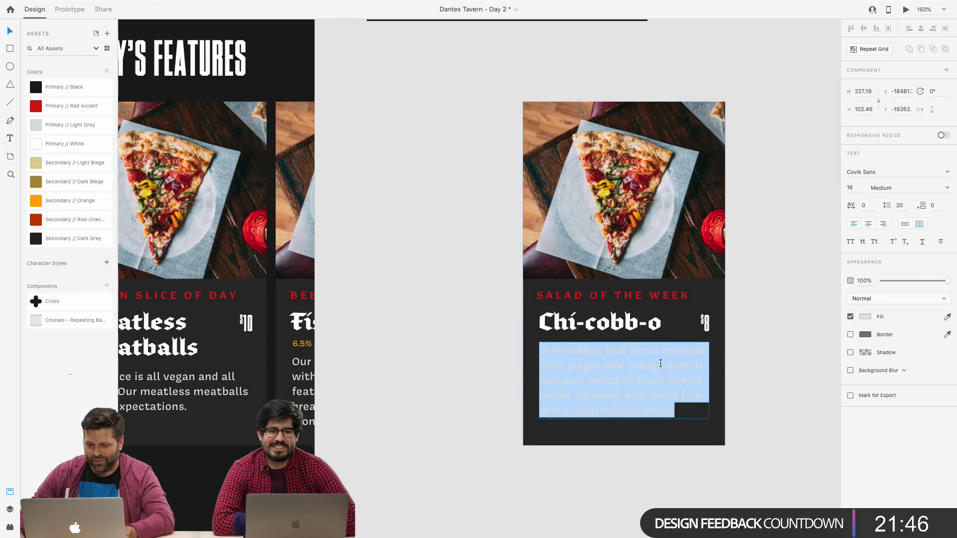
{"action": "type", "text": "This "}
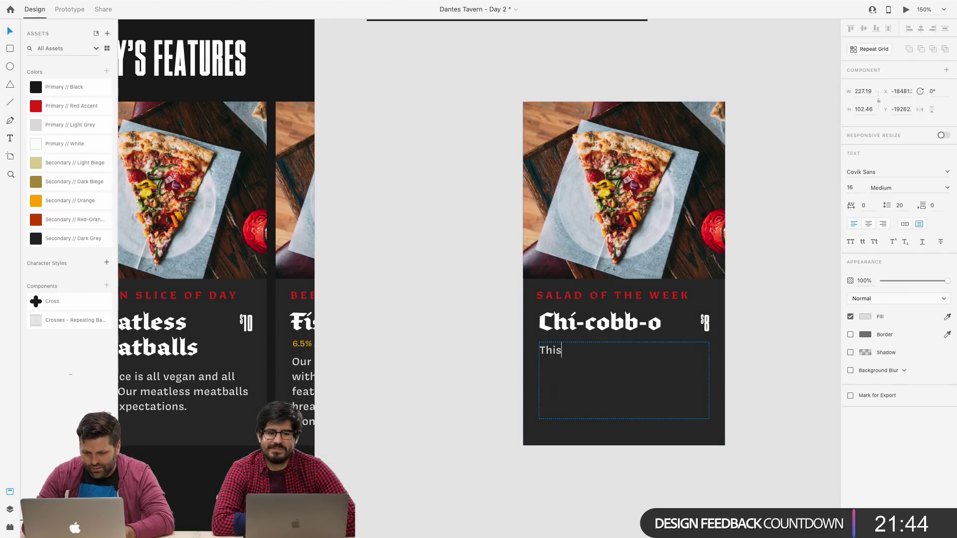
{"action": "type", "text": "sald"}
{"action": "key", "text": "BackSpace"}
{"action": "type", "text": "ad has all the "}
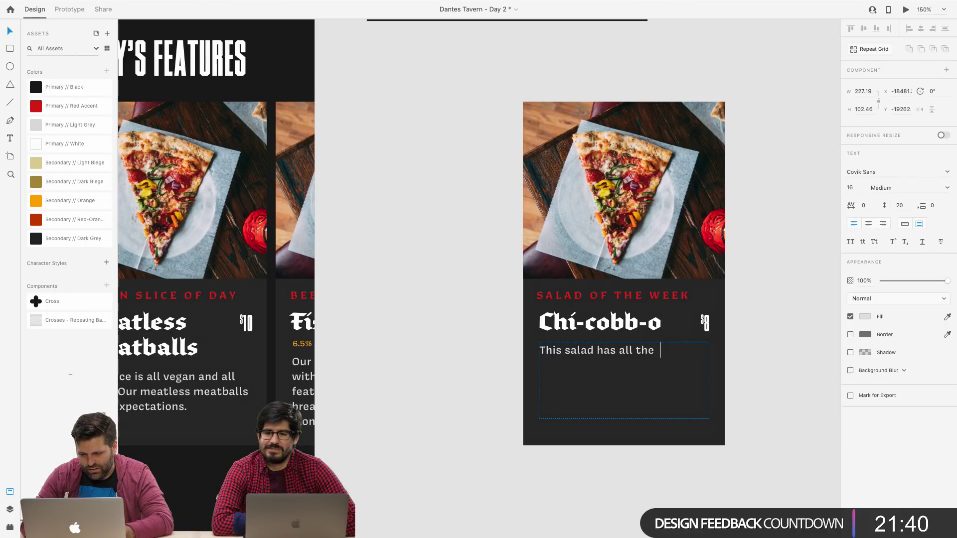
{"action": "type", "text": "chicago fixings"}
{"action": "key", "text": "BackSpace"}
{"action": "key", "text": "BackSpace"}
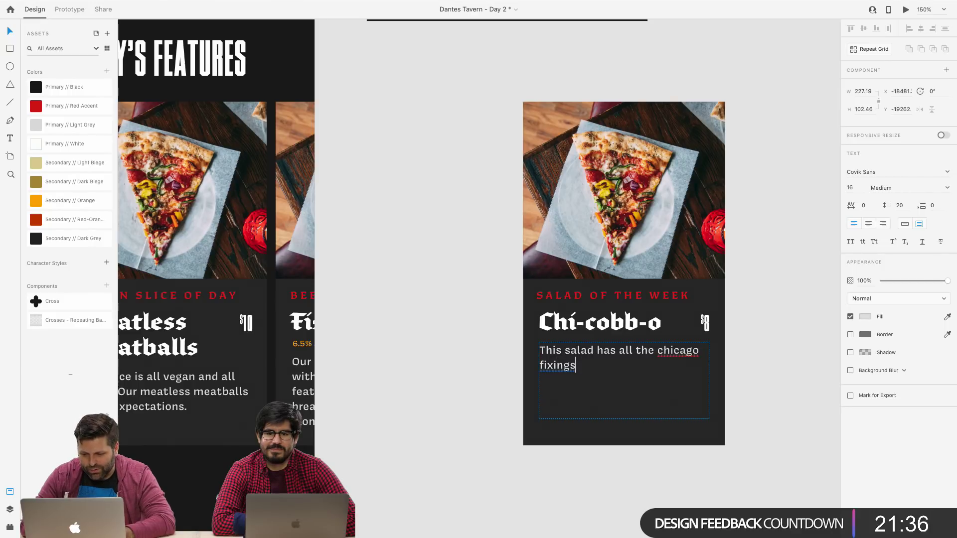
{"action": "key", "text": "BackSpace"}
{"action": "type", "text": "'"}
{"action": "type", "text": "."}
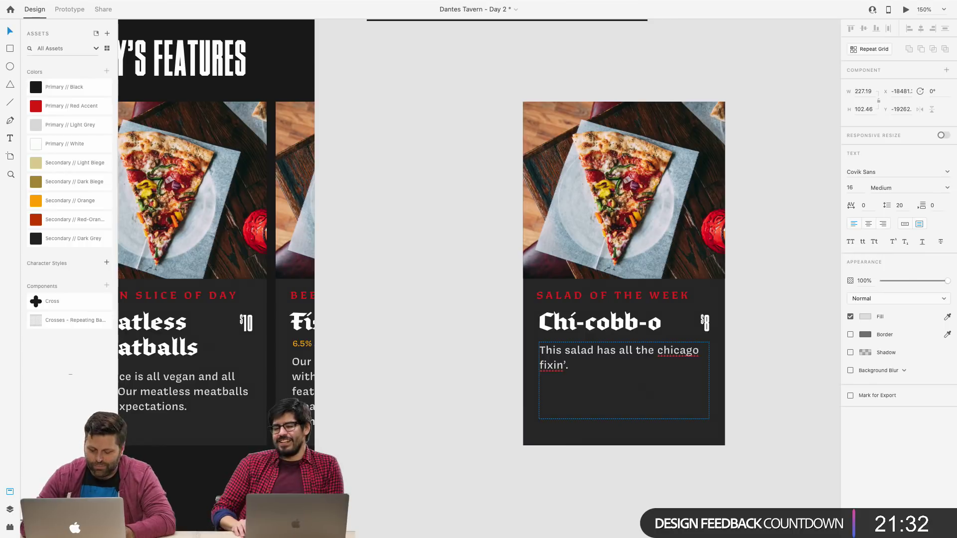
Add the ingredient list "Egg, Ham, Lettuce, Bacon." to the end of the salad description.
{"action": "type", "text": " Egg"}
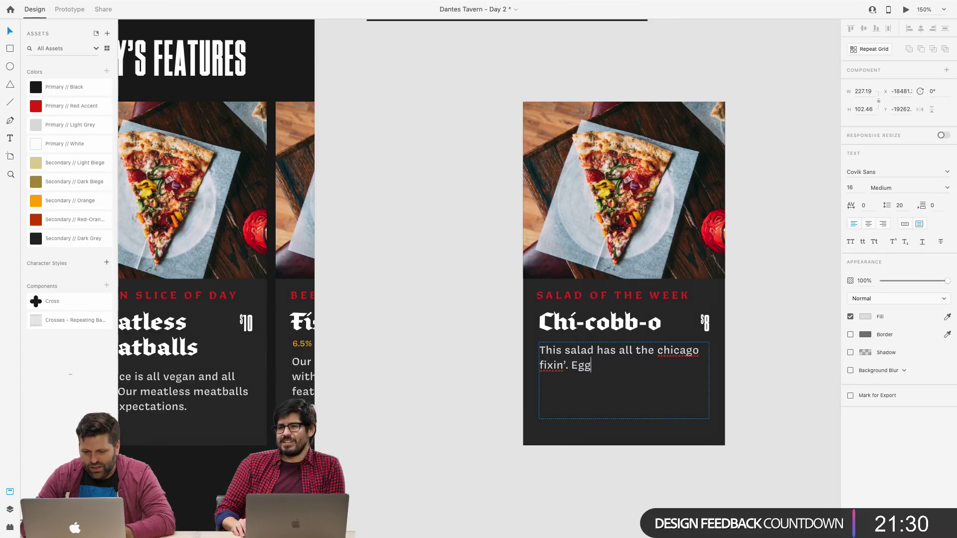
{"action": "type", "text": ", Ham, "}
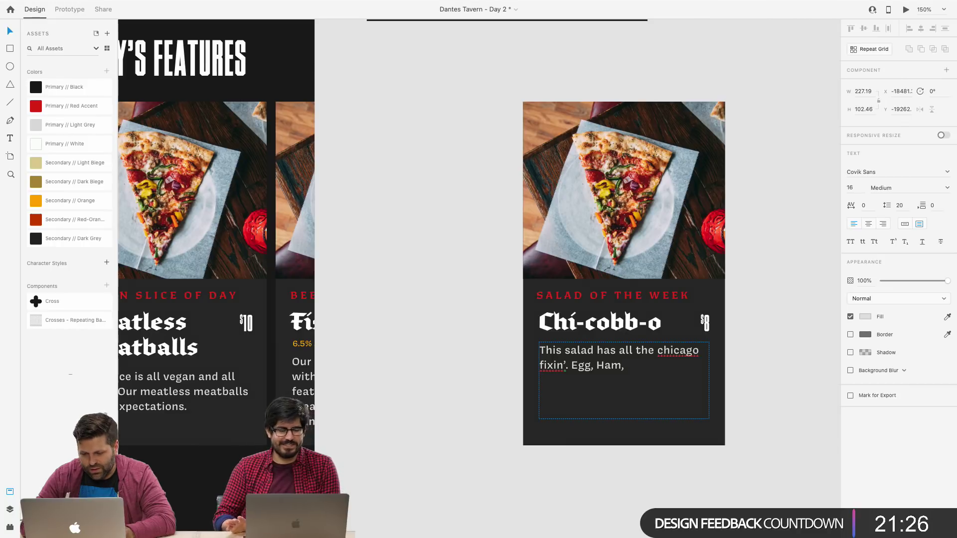
{"action": "type", "text": "Greens,"}
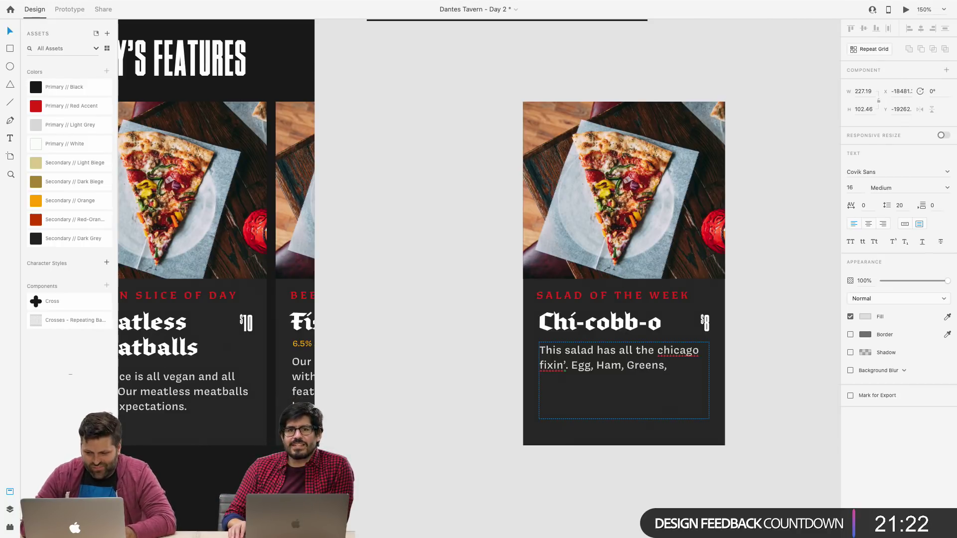
{"action": "key", "text": "BackSpace"}
{"action": "key", "text": "BackSpace"}
{"action": "key", "text": "BackSpace"}
{"action": "key", "text": "BackSpace"}
{"action": "key", "text": "BackSpace"}
{"action": "key", "text": "BackSpace"}
{"action": "key", "text": "BackSpace"}
{"action": "type", "text": "Lett"}
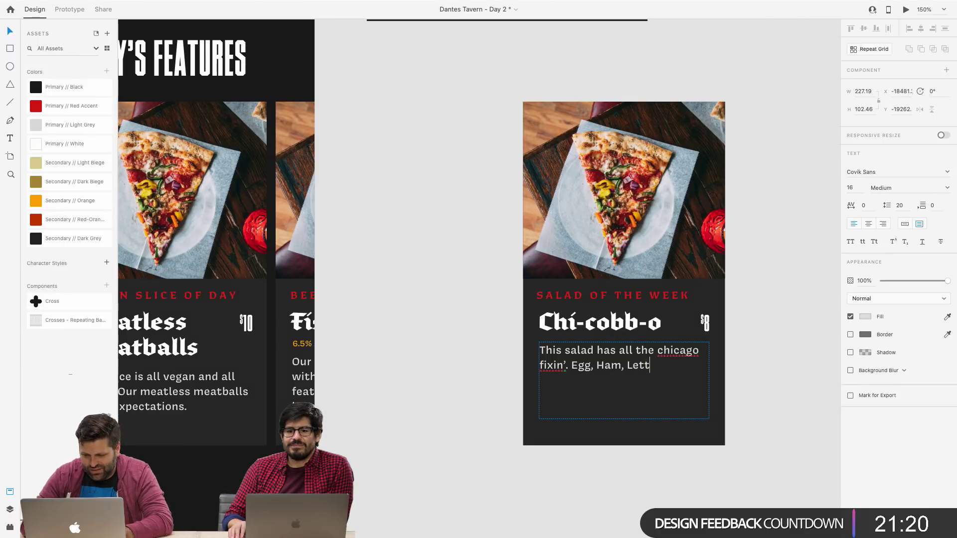
{"action": "type", "text": "uce, G"}
{"action": "key", "text": "BackSpace"}
{"action": "type", "text": "C"}
{"action": "key", "text": "BackSpace"}
{"action": "type", "text": "Bacon,"}
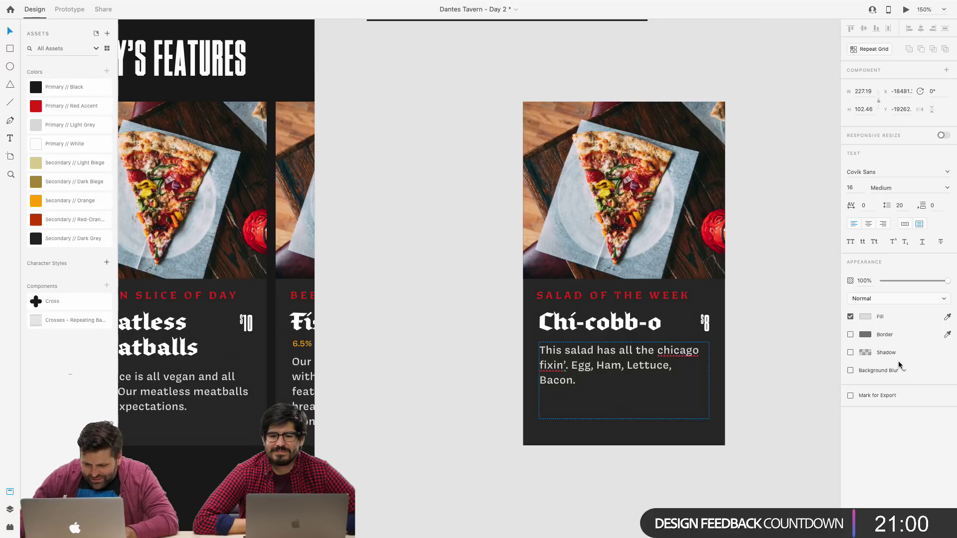
{"action": "key", "text": "Escape"}
{"action": "double_click", "coordinate": [300, 348]}
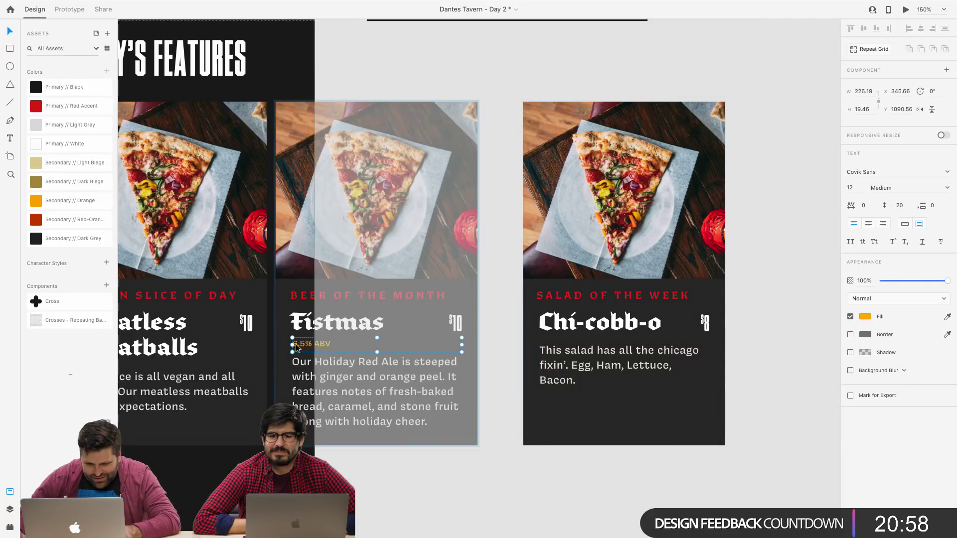
{"action": "left_click", "coordinate": [579, 408]}
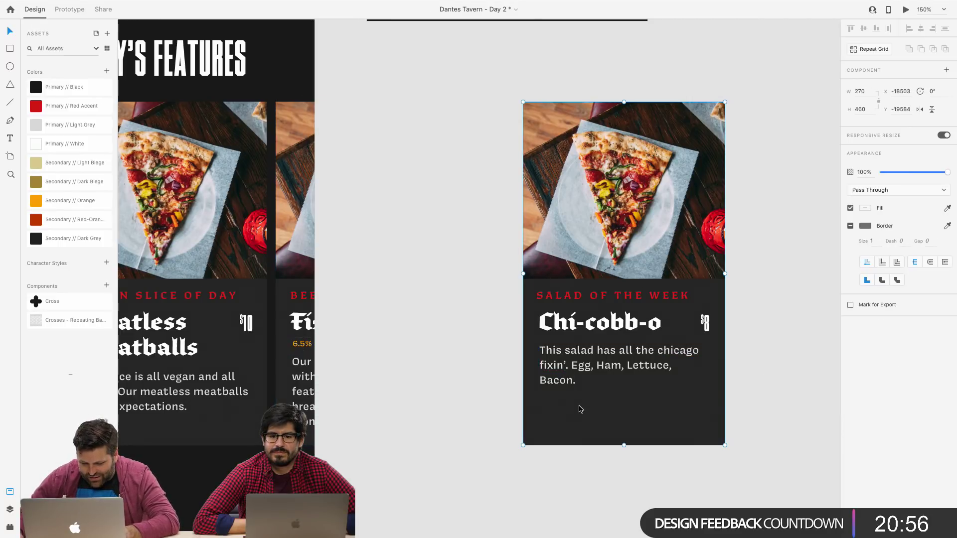
{"action": "key", "text": "ctrl+z"}
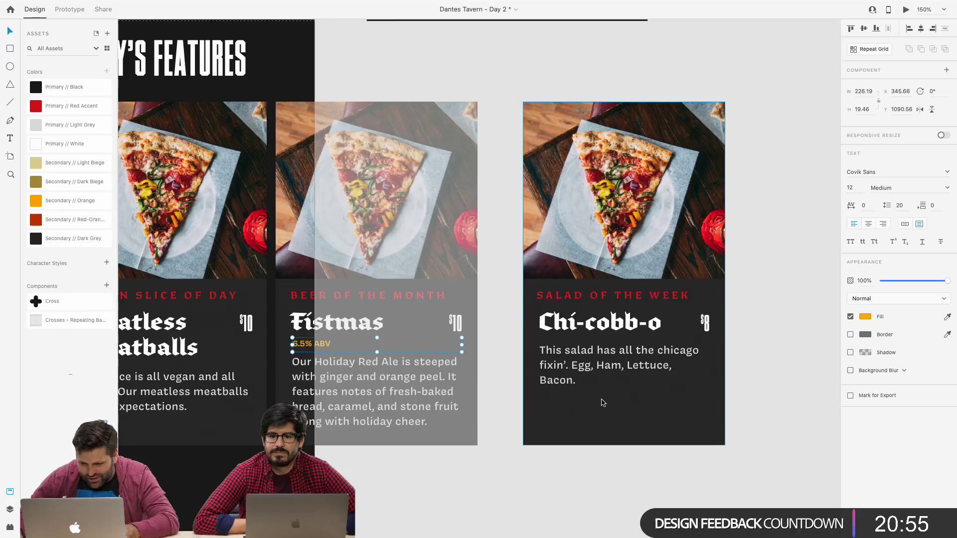
{"action": "left_click", "coordinate": [384, 356]}
{"action": "left_click", "coordinate": [302, 348]}
{"action": "left_click", "coordinate": [302, 348]}
{"action": "left_click", "coordinate": [513, 416]}
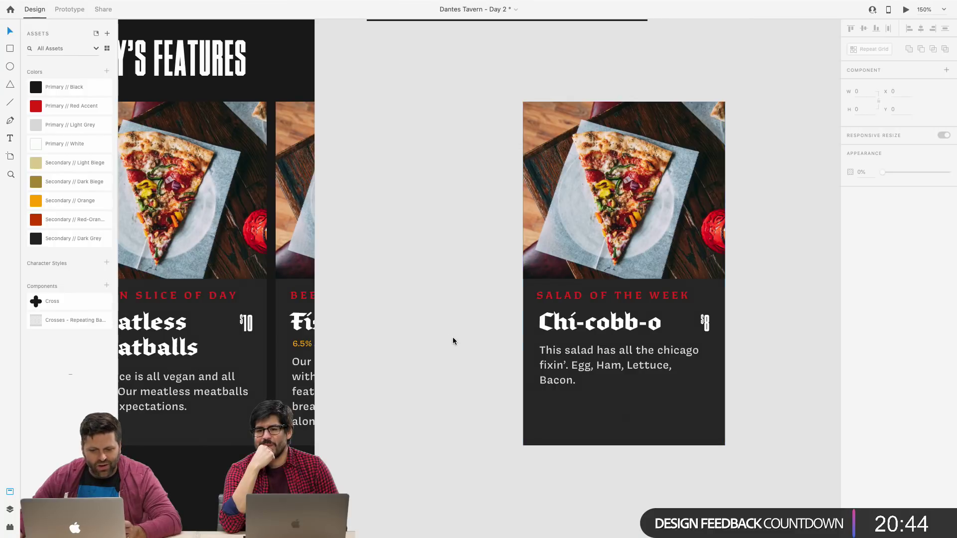
Copy the orange 6.5% ABV line from the Fistmas card into the Chi-cobb-o card, just below the salad description.
{"action": "scroll", "coordinate": [446, 336], "scroll_direction": "left", "scroll_amount": 4}
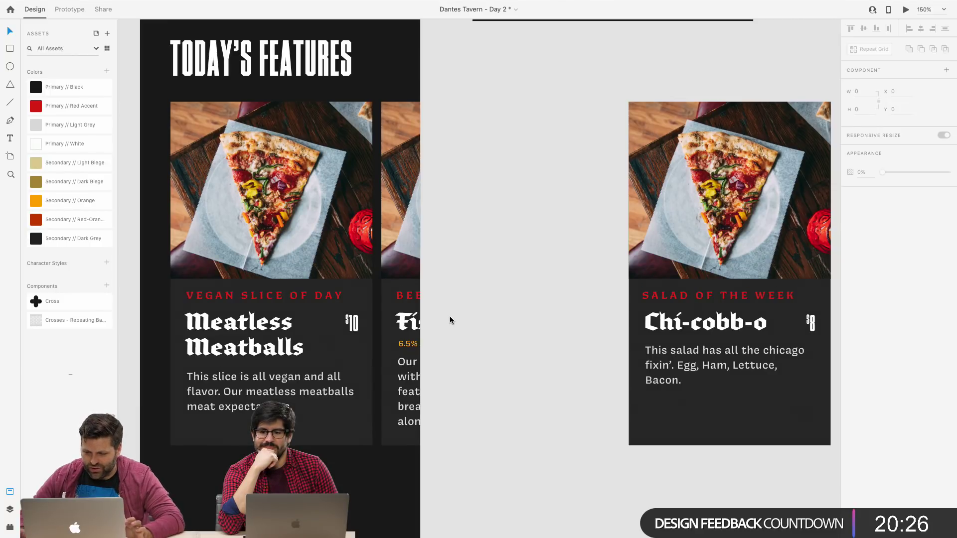
{"action": "scroll", "coordinate": [486, 317], "scroll_direction": "right", "scroll_amount": 5}
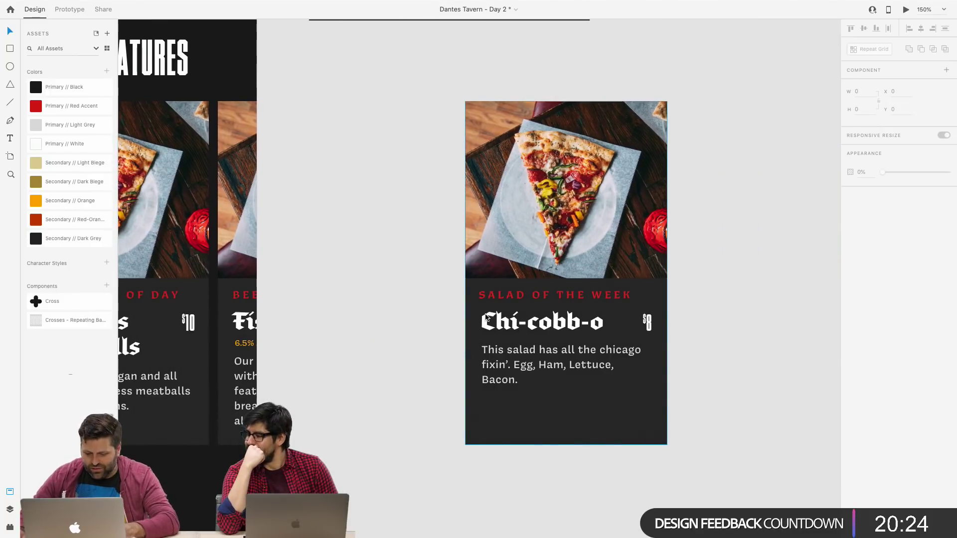
{"action": "double_click", "coordinate": [330, 343]}
{"action": "key", "text": "Escape"}
{"action": "left_click", "coordinate": [251, 343]}
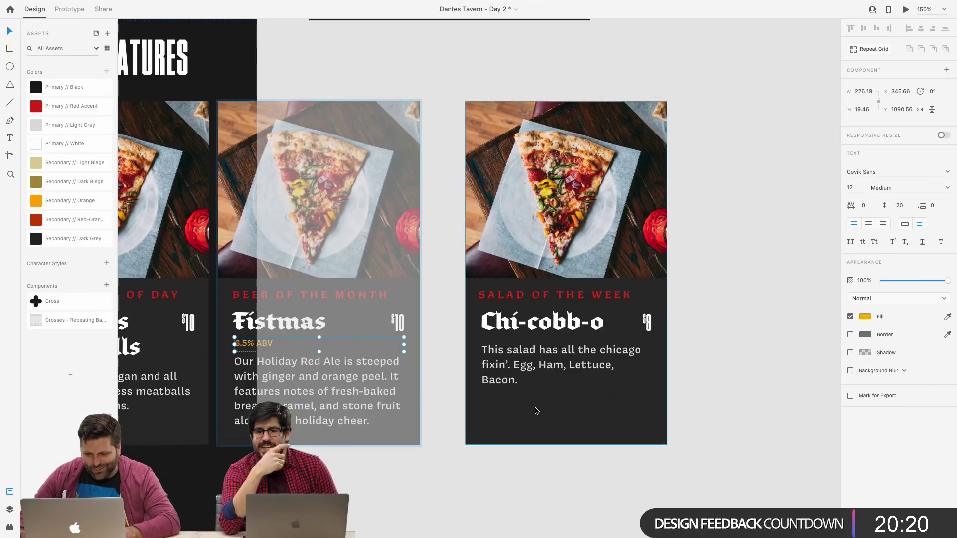
{"action": "left_click", "coordinate": [542, 423]}
{"action": "double_click", "coordinate": [324, 339]}
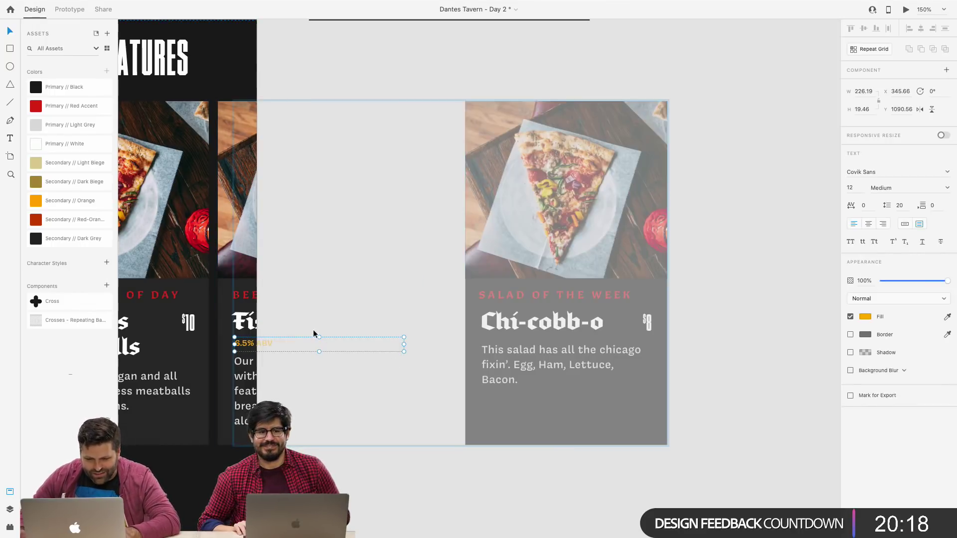
{"action": "left_click_drag", "start_coordinate": [264, 347], "coordinate": [513, 405]}
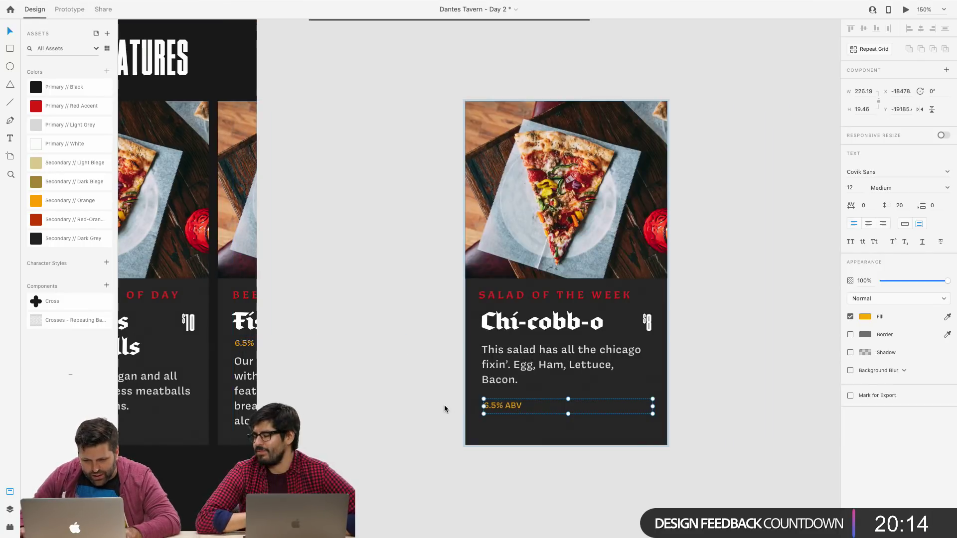
Replace the copied orange line's text with "Add more bacon and more egg for $2".
{"action": "double_click", "coordinate": [512, 406]}
{"action": "type", "text": "Add more bacon and more egg"}
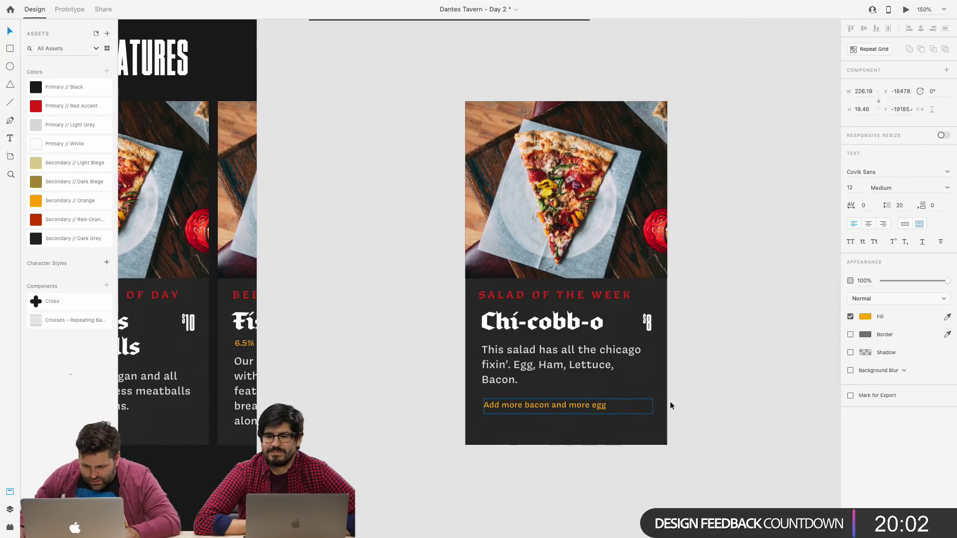
{"action": "type", "text": "for $2"}
{"action": "key", "text": "Escape"}
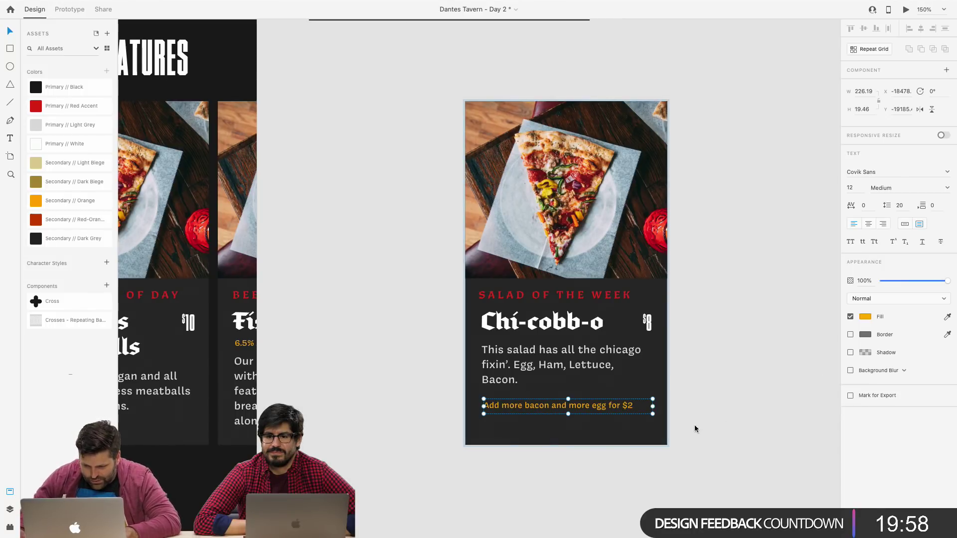
{"action": "left_click", "coordinate": [728, 388]}
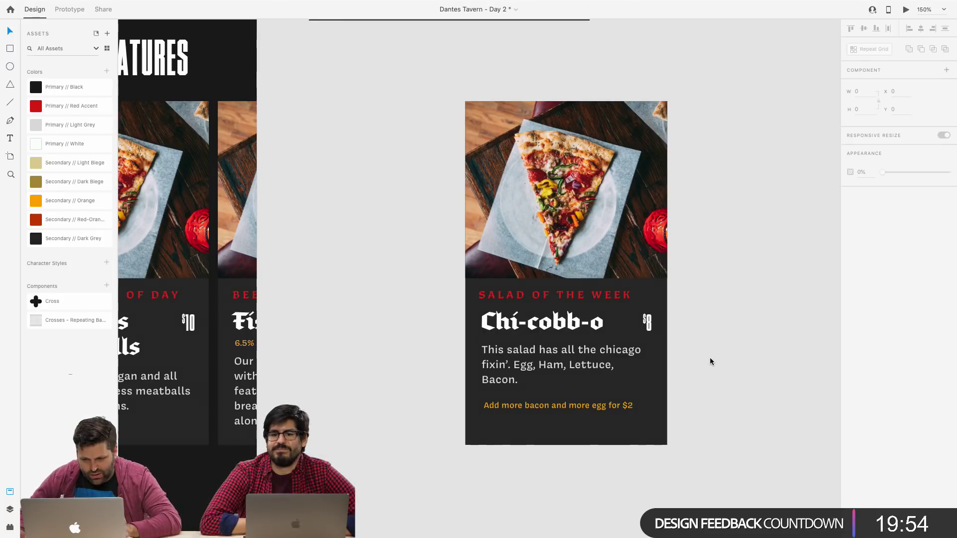
Align the orange bacon and egg line with the left edge of the Chi-cobb-o card's description text.
{"action": "double_click", "coordinate": [581, 408]}
{"action": "mouse_move", "coordinate": [581, 410]}
{"action": "left_mouse_down"}
{"action": "mouse_move", "coordinate": [579, 344]}
{"action": "mouse_move", "coordinate": [572, 405]}
{"action": "left_mouse_up"}
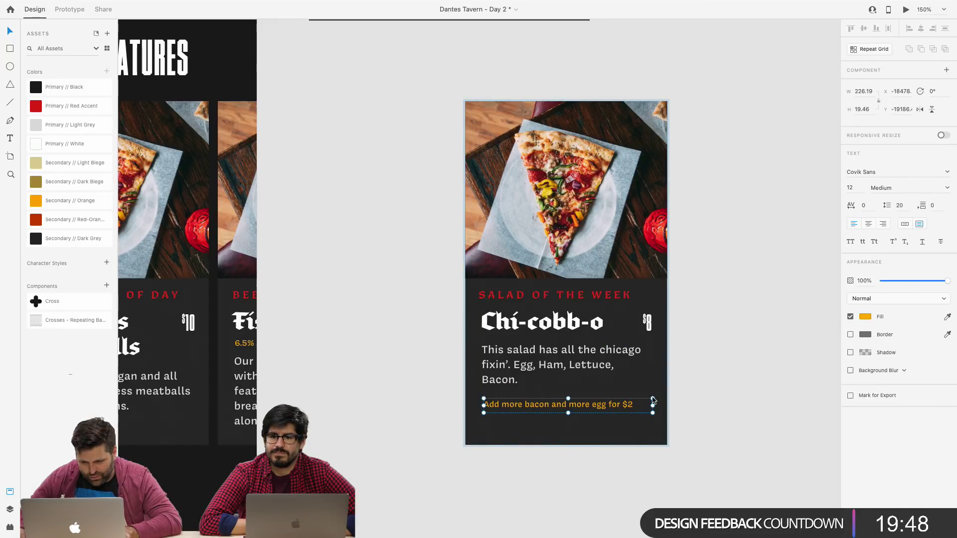
{"action": "left_click", "coordinate": [705, 384]}
{"action": "left_click_drag", "start_coordinate": [548, 411], "coordinate": [544, 407]}
{"action": "double_click", "coordinate": [539, 406]}
{"action": "left_click", "coordinate": [705, 159]}
Move the Chi-cobb-o card closer to the Fistmas card and distribute the three feature cards evenly horizontally.
{"action": "left_click_drag", "start_coordinate": [737, 133], "coordinate": [399, 403]}
{"action": "left_click_drag", "start_coordinate": [592, 181], "coordinate": [610, 196]}
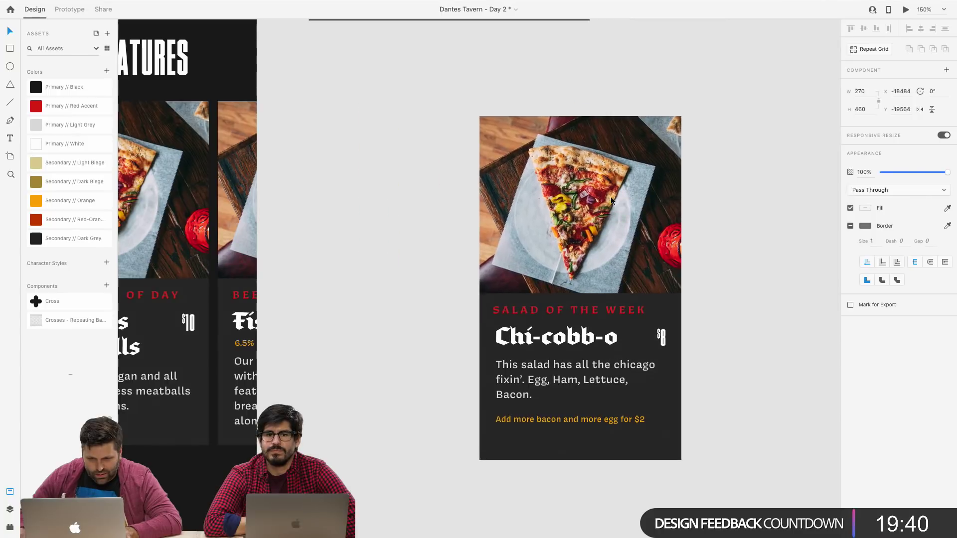
{"action": "left_click_drag", "start_coordinate": [557, 180], "coordinate": [527, 164]}
{"action": "left_click", "coordinate": [220, 180], "text": "shift"}
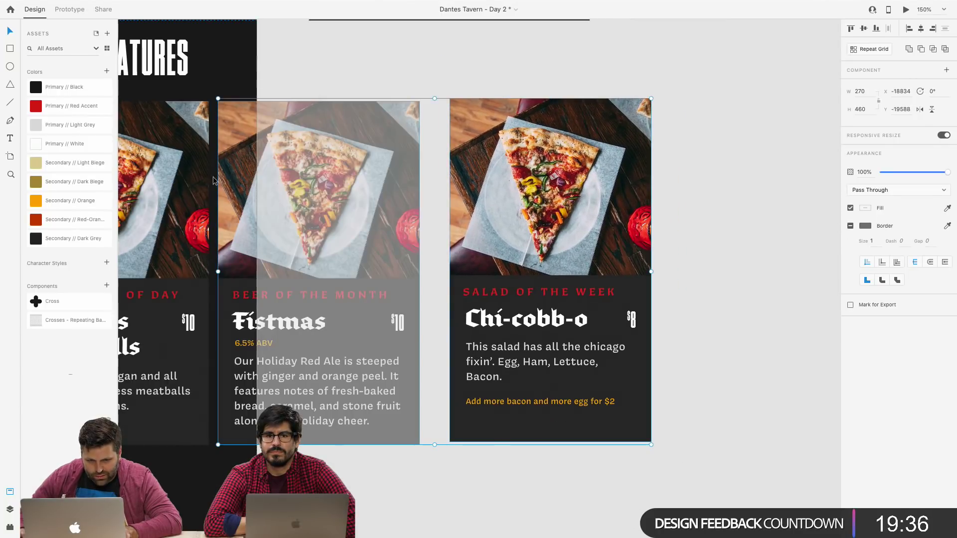
{"action": "left_click", "coordinate": [173, 180], "text": "shift"}
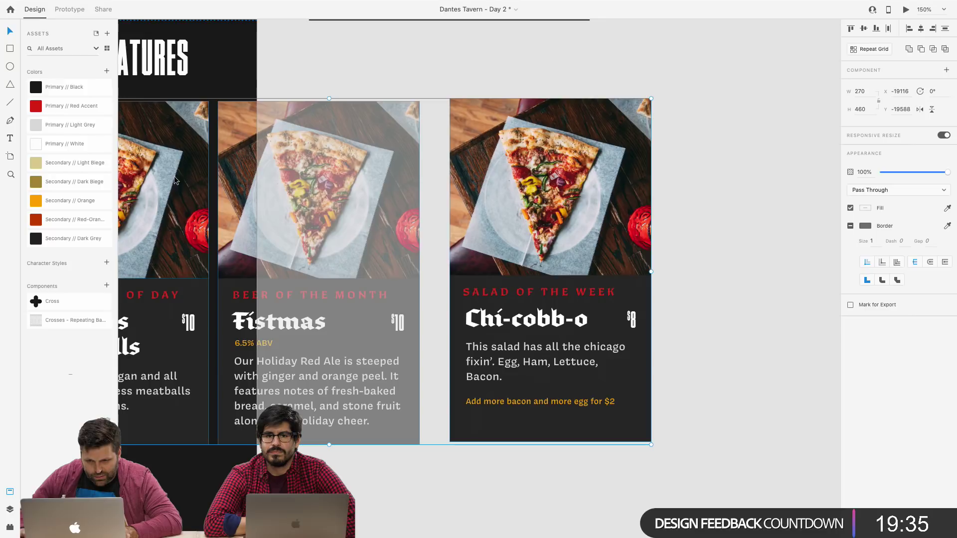
{"action": "left_click", "coordinate": [887, 29]}
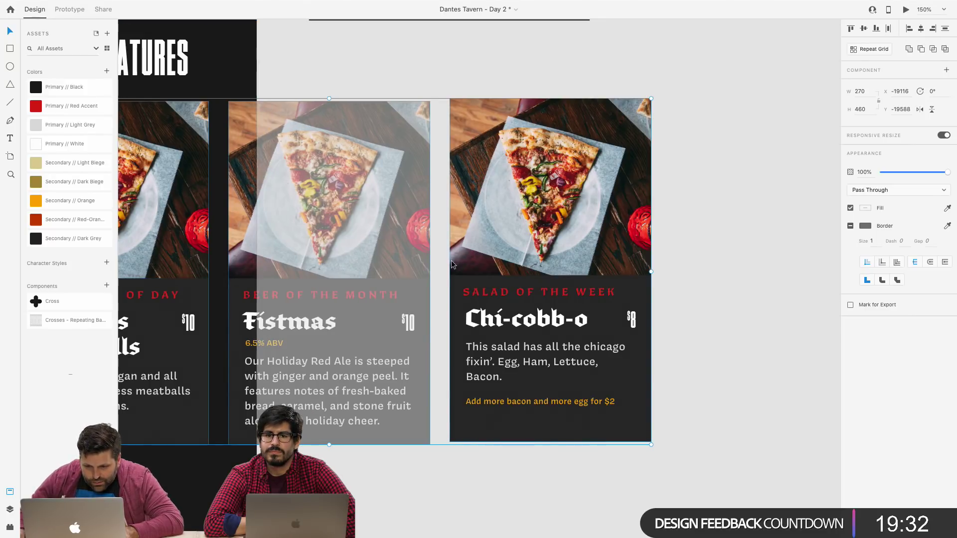
{"action": "left_click", "coordinate": [513, 265]}
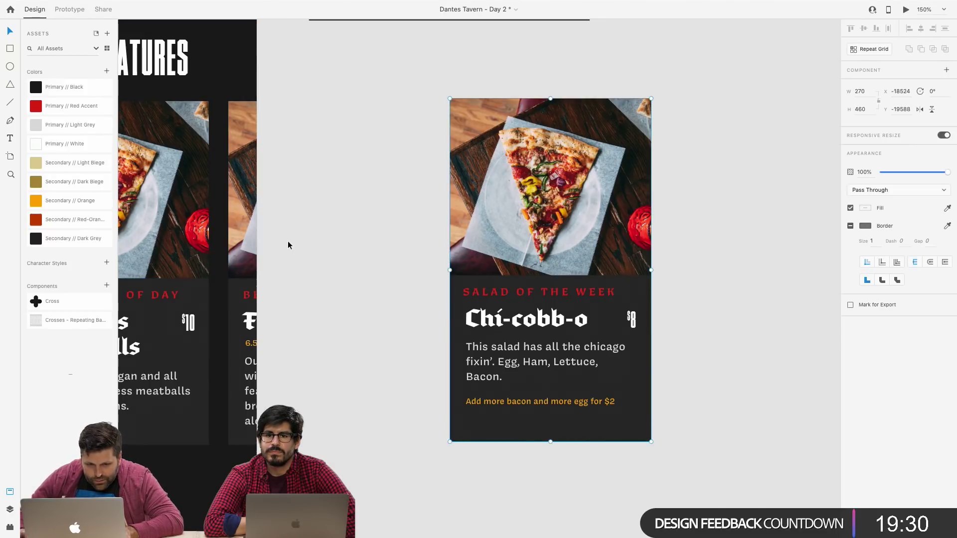
Move the feature cards off the artboard onto the empty canvas beside it and align their top edges.
{"action": "left_click_drag", "start_coordinate": [166, 241], "coordinate": [484, 223]}
{"action": "scroll", "coordinate": [582, 444], "scroll_direction": "right", "scroll_amount": 5}
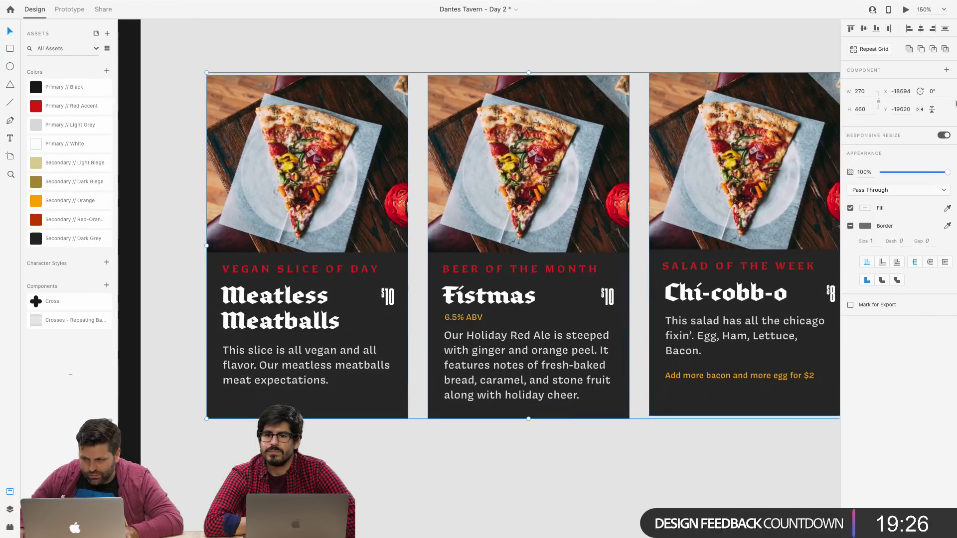
{"action": "left_click", "coordinate": [851, 28]}
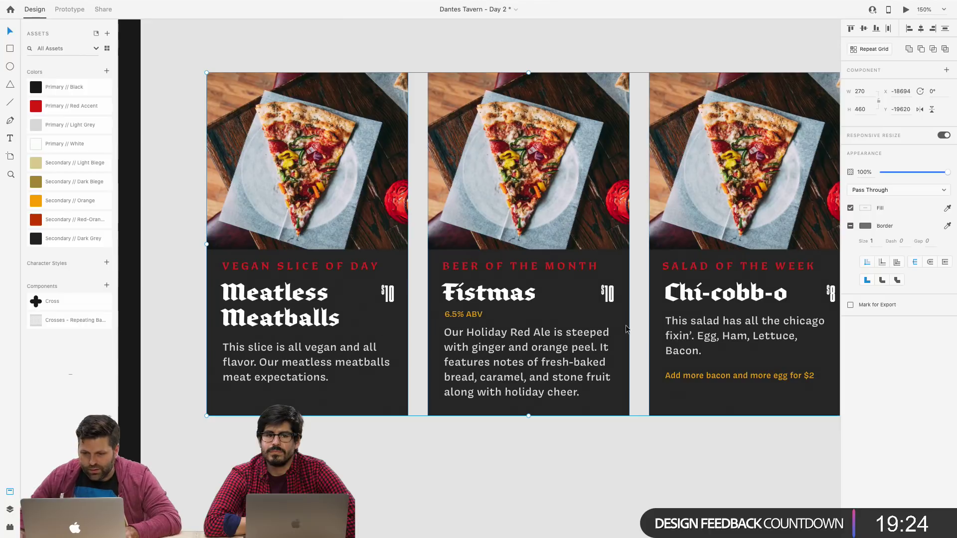
{"action": "left_click", "coordinate": [568, 445]}
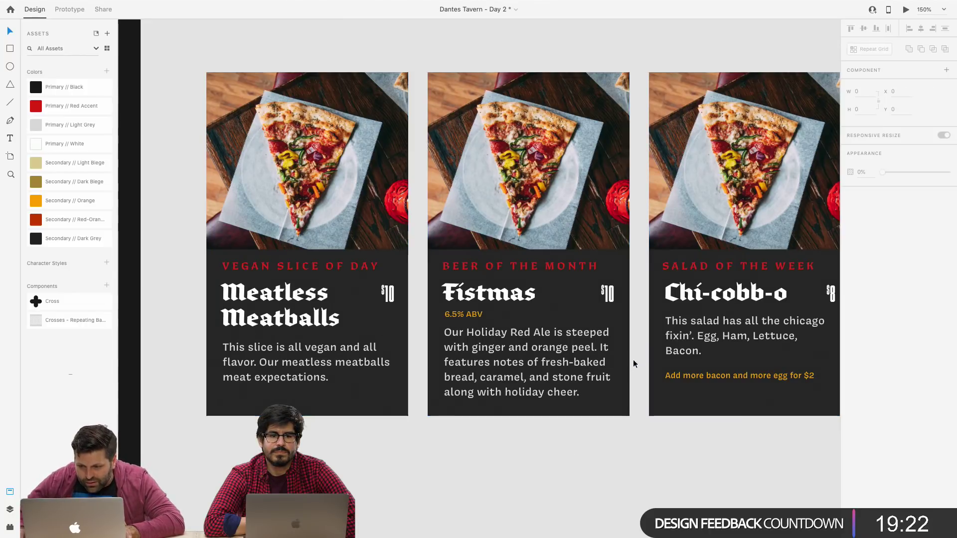
Tighten the row by moving the Chi-cobb-o card towards Fistmas, and both cards towards the Meatless Meatballs card.
{"action": "left_click", "coordinate": [719, 238]}
{"action": "left_click_drag", "start_coordinate": [744, 233], "coordinate": [732, 234]}
{"action": "left_click", "coordinate": [610, 218], "text": "shift"}
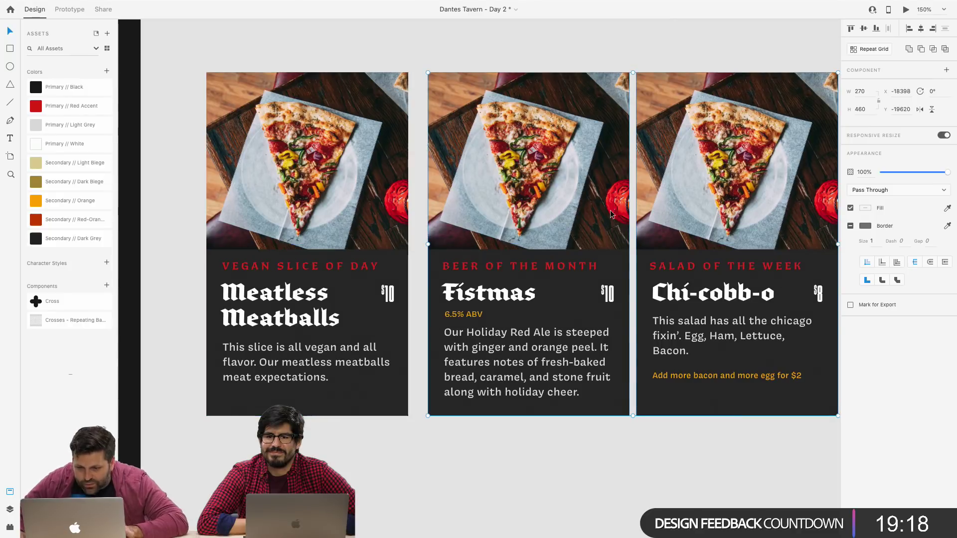
{"action": "left_click_drag", "start_coordinate": [585, 207], "coordinate": [573, 202]}
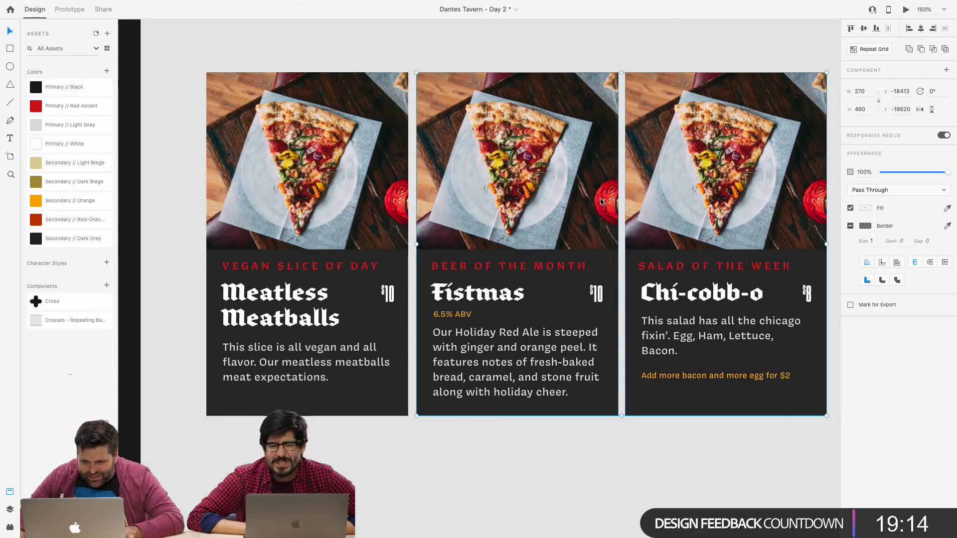
Nudge the Fistmas and Chi-cobb-o cards slightly towards the Meatless Meatballs card to even out the narrow gaps in the row.
{"action": "scroll", "coordinate": [647, 30], "scroll_direction": "up", "scroll_amount": 1}
{"action": "left_click", "coordinate": [496, 135], "text": "shift"}
{"action": "key", "text": "shift+Tab"}
{"action": "key", "text": "shift+Tab"}
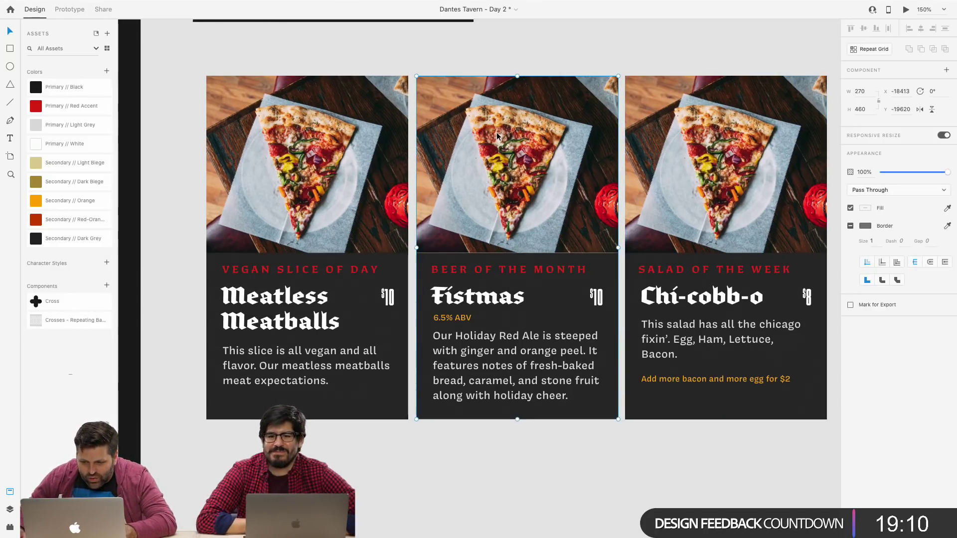
{"action": "left_click", "coordinate": [644, 168]}
{"action": "left_click", "coordinate": [340, 193], "text": "shift"}
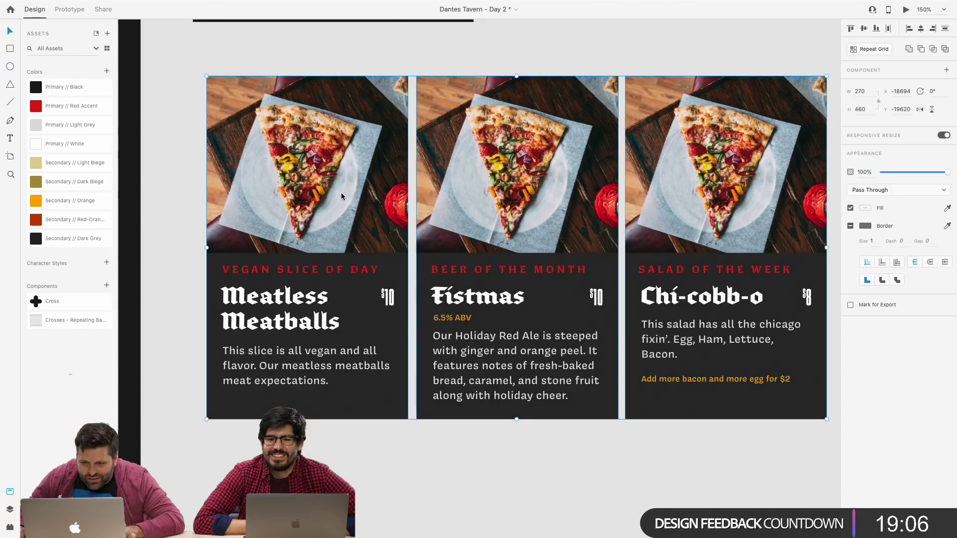
{"action": "left_click", "coordinate": [398, 399]}
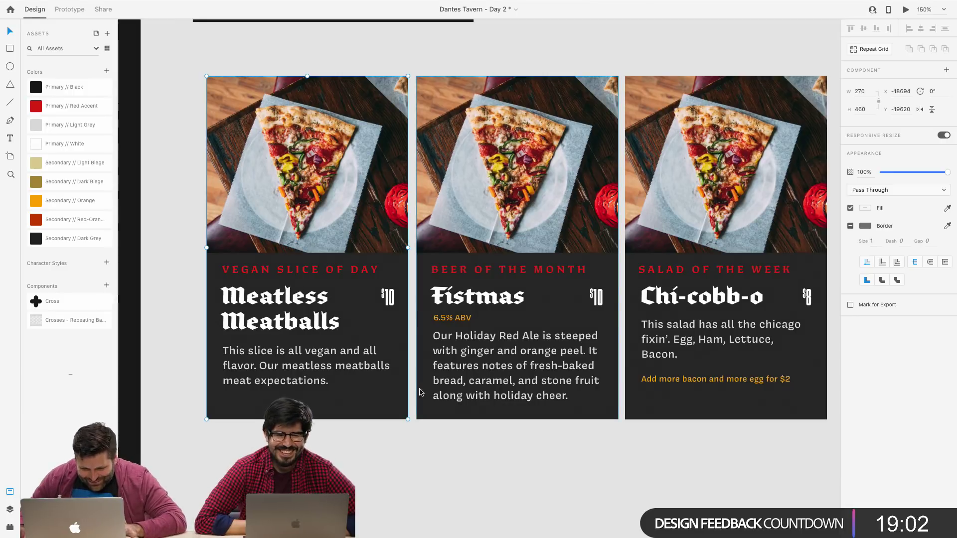
{"action": "left_click", "coordinate": [513, 330]}
{"action": "left_click_drag", "start_coordinate": [580, 233], "coordinate": [579, 233]}
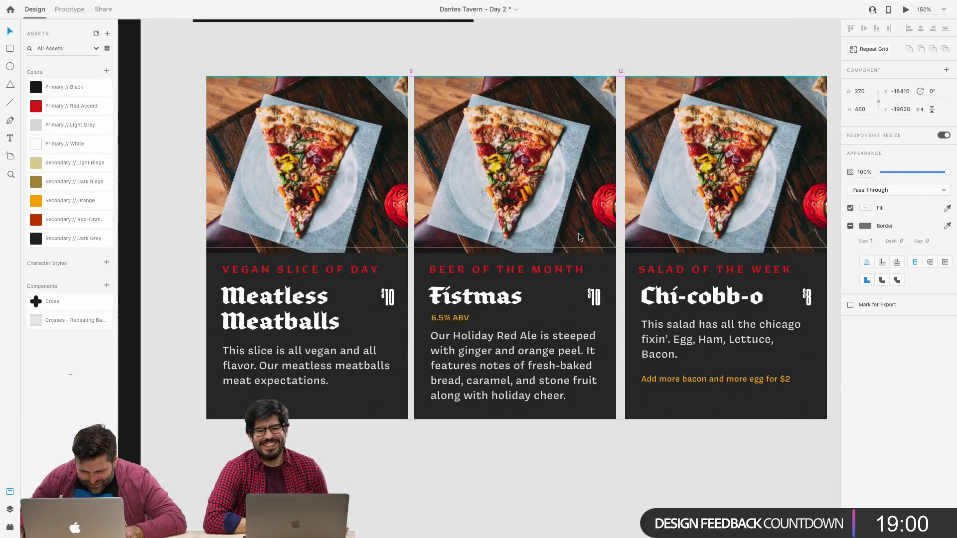
{"action": "left_click", "coordinate": [680, 235]}
{"action": "left_click_drag", "start_coordinate": [681, 238], "coordinate": [680, 238]}
{"action": "left_click", "coordinate": [452, 440]}
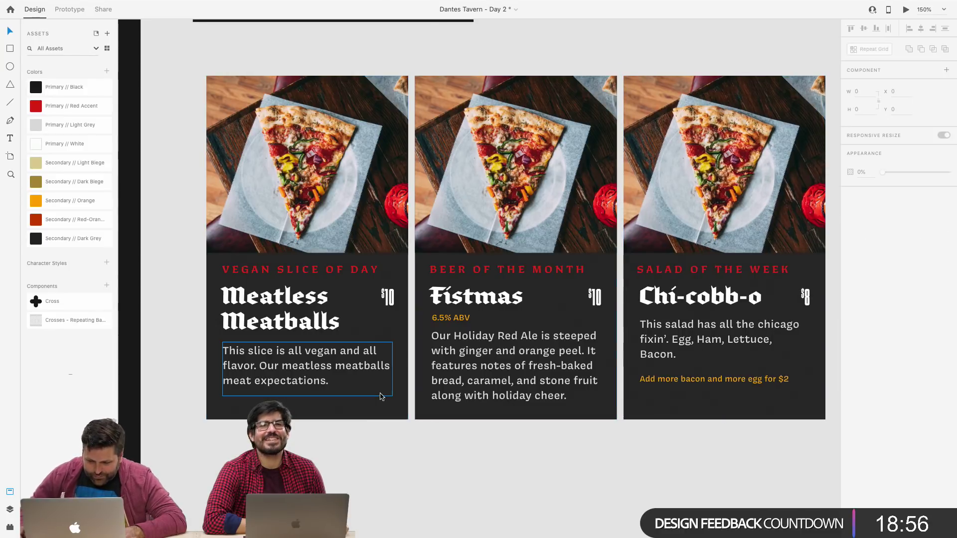
{"action": "key", "text": "super+minus"}
{"action": "scroll", "coordinate": [447, 431], "scroll_direction": "left", "scroll_amount": 5}
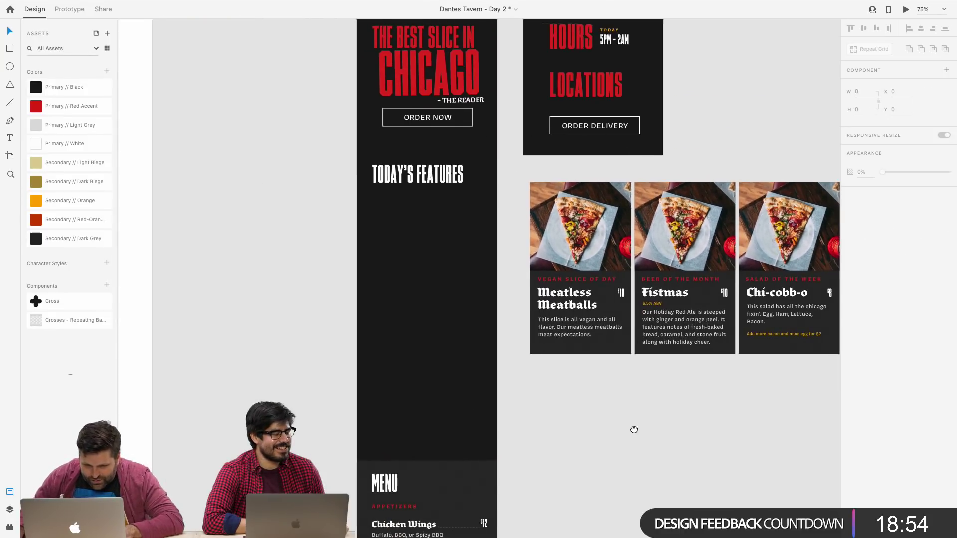
{"action": "left_click_drag", "start_coordinate": [510, 232], "coordinate": [812, 338]}
{"action": "left_click", "coordinate": [661, 387]}
{"action": "left_click", "coordinate": [668, 231]}
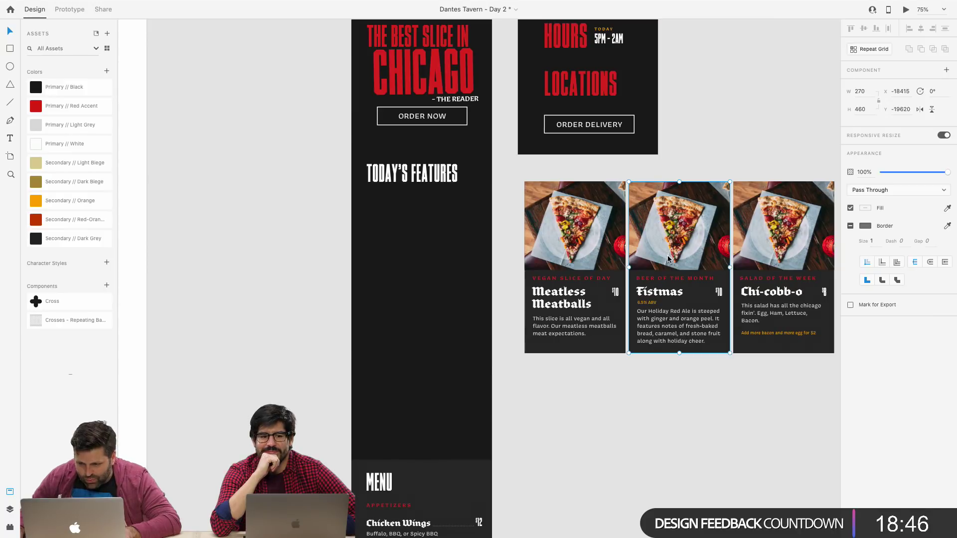
{"action": "scroll", "coordinate": [668, 259], "scroll_direction": "right", "scroll_amount": 5}
Switch to the browser, capture a screenshot region around the Fistmas can on the Revolution Brewing page, and return to Adobe XD.
{"action": "key", "text": "super+Tab"}
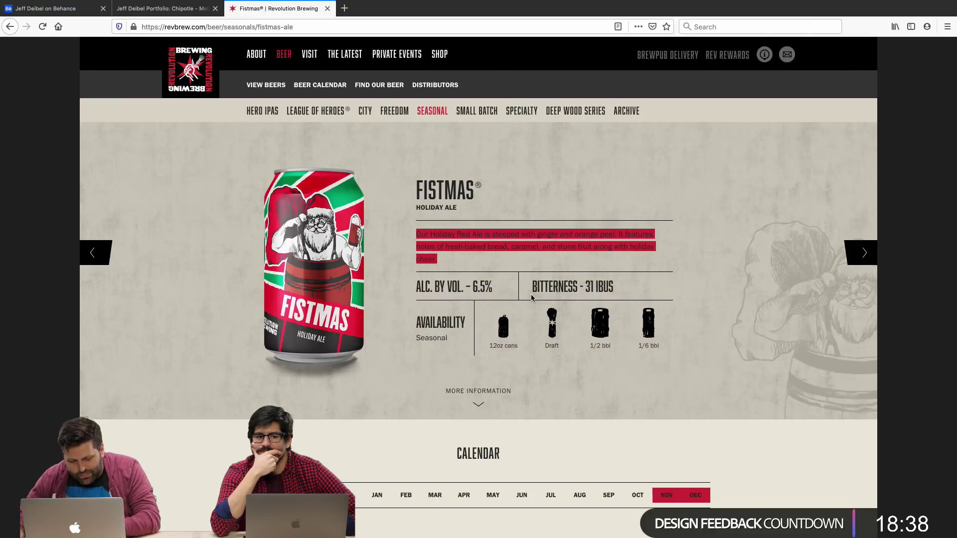
{"action": "key", "text": "super+shift+4"}
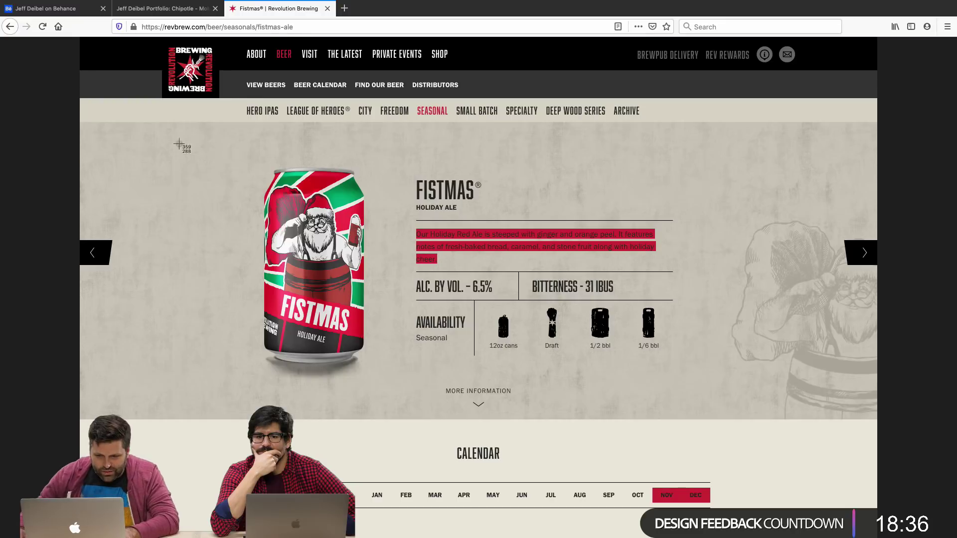
{"action": "left_click_drag", "start_coordinate": [174, 136], "coordinate": [414, 387]}
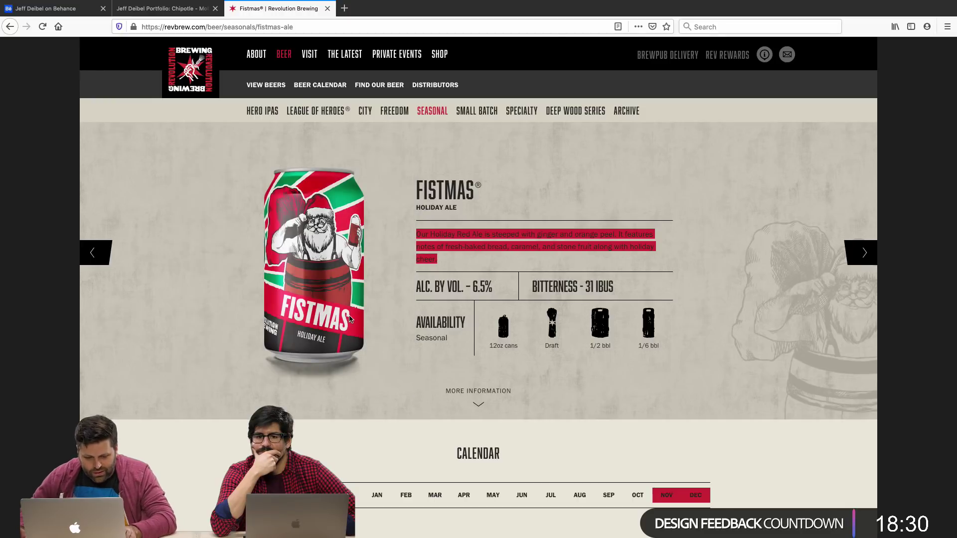
{"action": "left_click", "coordinate": [165, 8]}
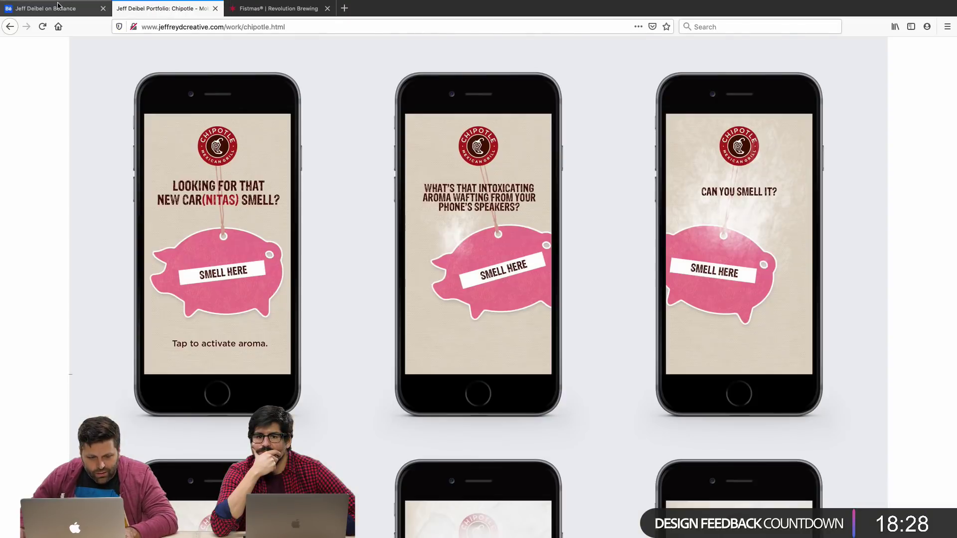
{"action": "key", "text": "super+Tab"}
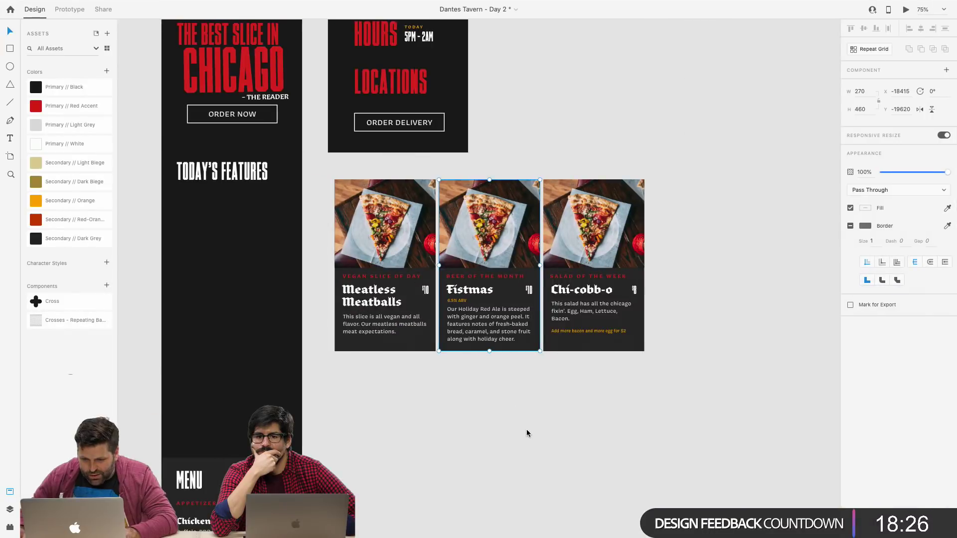
Find the Food photography on the reference artboard and examine its pictures for images suited to the feature cards.
{"action": "scroll", "coordinate": [529, 438], "scroll_direction": "down", "scroll_amount": 2}
{"action": "scroll", "coordinate": [529, 438], "scroll_direction": "down", "scroll_amount": 10}
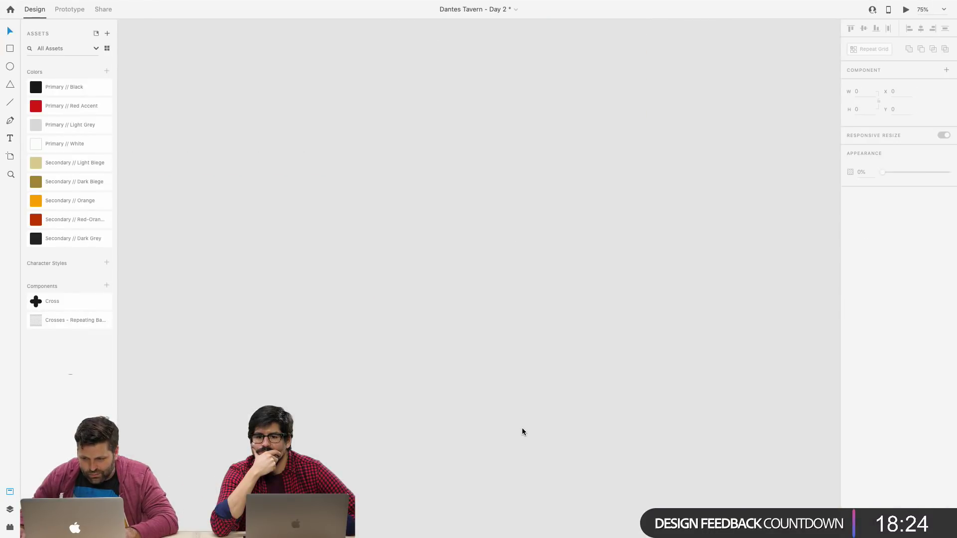
{"action": "scroll", "coordinate": [521, 431], "scroll_direction": "down", "scroll_amount": 10}
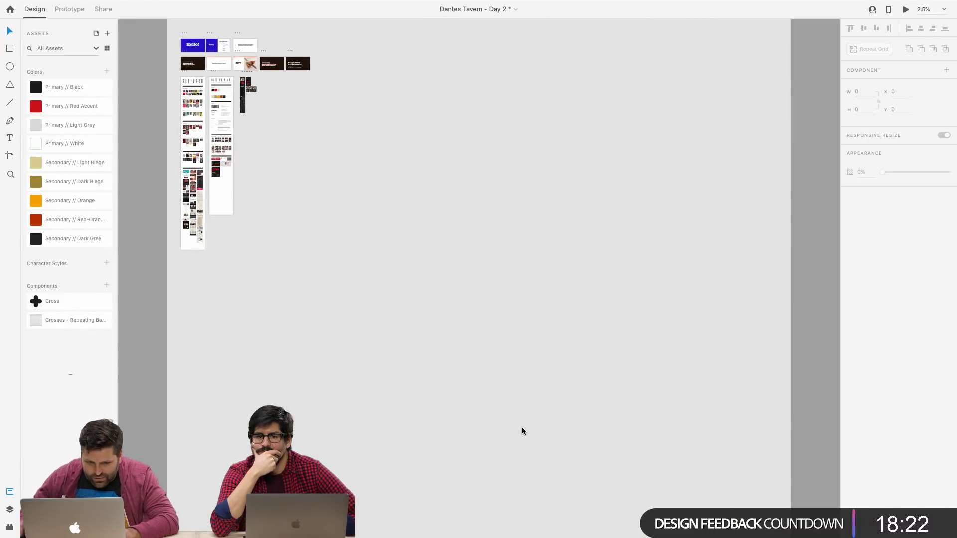
{"action": "left_click", "coordinate": [219, 145]}
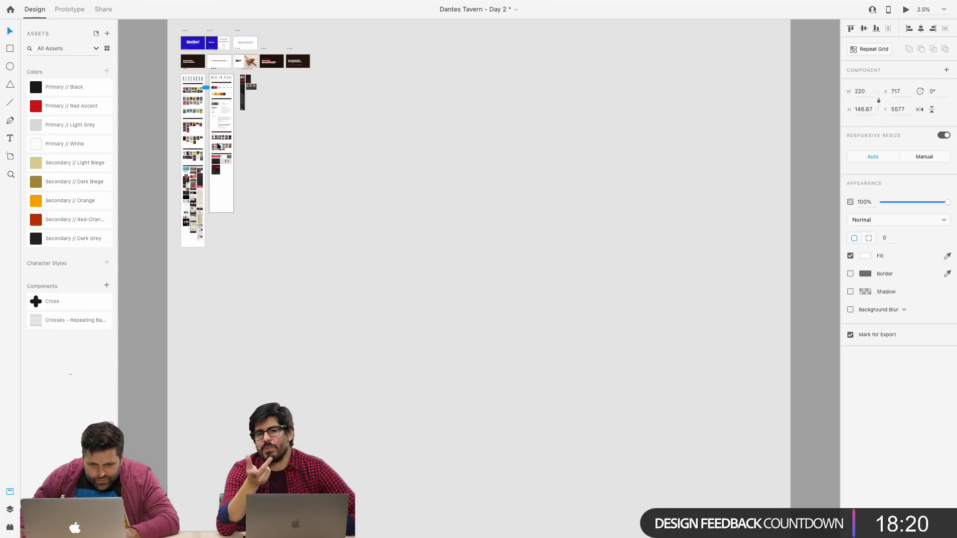
{"action": "scroll", "coordinate": [217, 146], "scroll_direction": "up", "scroll_amount": 5}
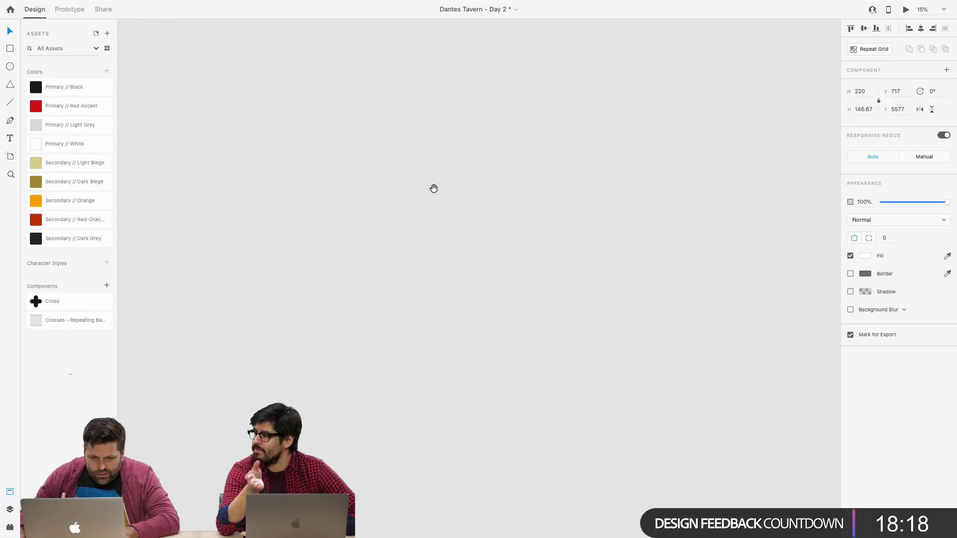
{"action": "key", "text": "super+3"}
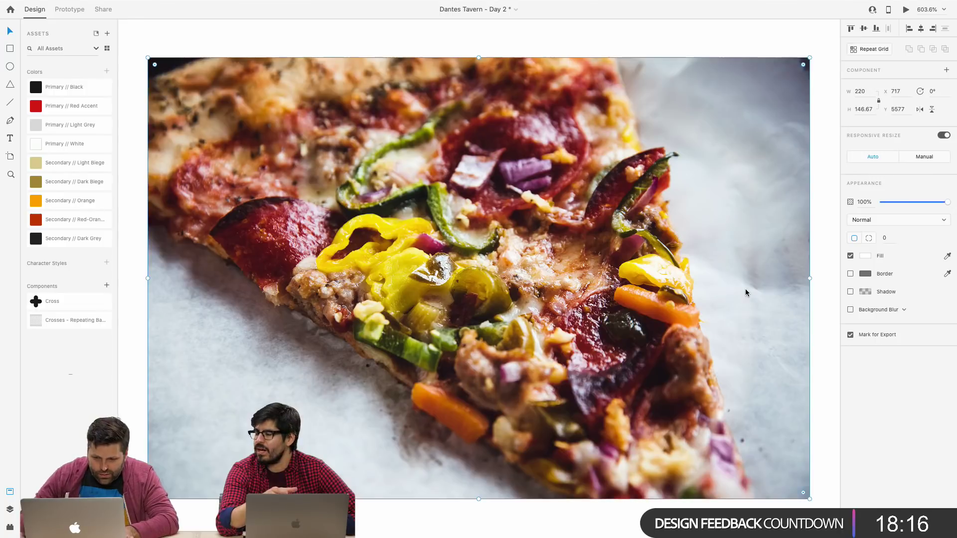
{"action": "key", "text": "super+minus"}
{"action": "key", "text": "super+minus"}
{"action": "key", "text": "super+minus"}
{"action": "key", "text": "super+minus"}
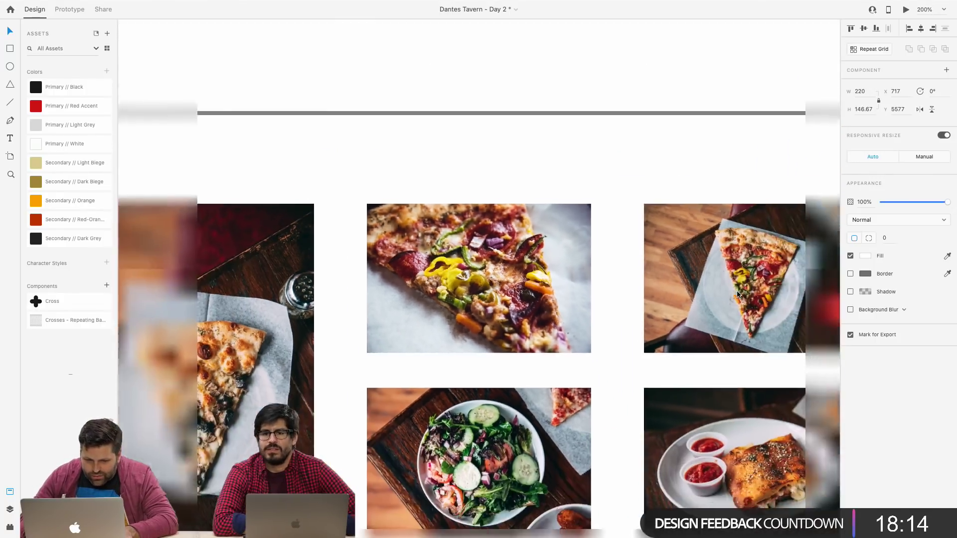
{"action": "scroll", "coordinate": [633, 366], "scroll_direction": "down", "scroll_amount": 10}
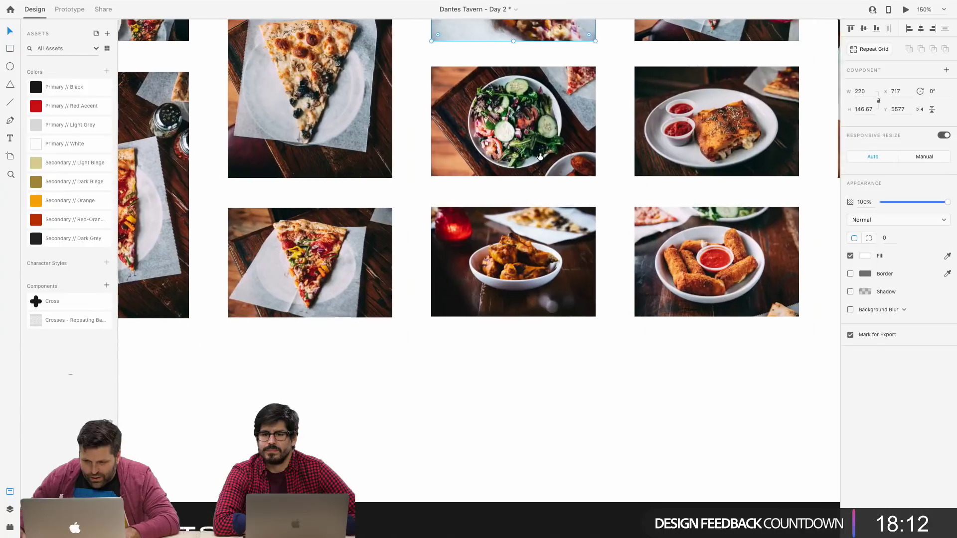
Examine the Restaurant photography, looking closely at the dining booth photo with the Beer of the Month chalkboard.
{"action": "key", "text": "super+minus"}
{"action": "key", "text": "super+minus"}
{"action": "scroll", "coordinate": [561, 219], "scroll_direction": "up", "scroll_amount": 10}
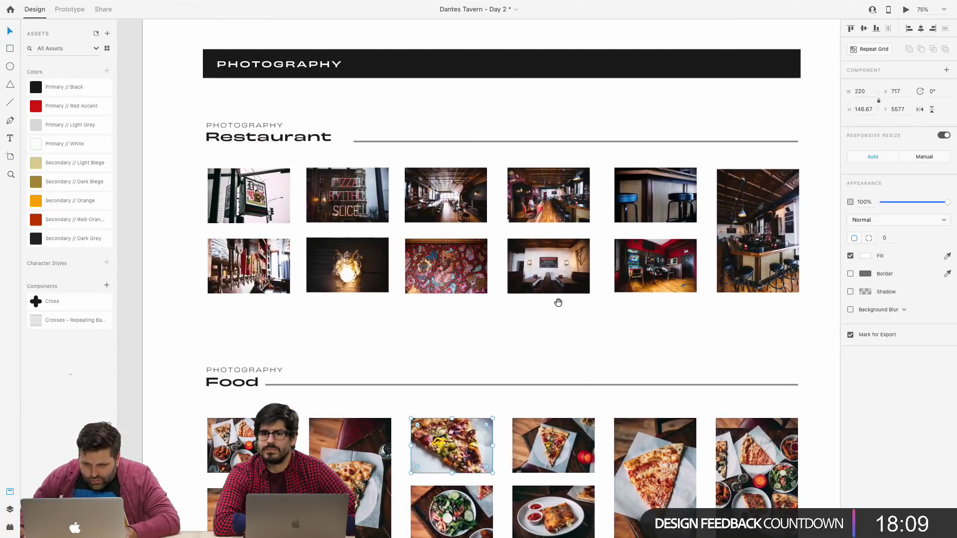
{"action": "left_click", "coordinate": [555, 257]}
{"action": "scroll", "coordinate": [556, 257], "scroll_direction": "up", "scroll_amount": 5}
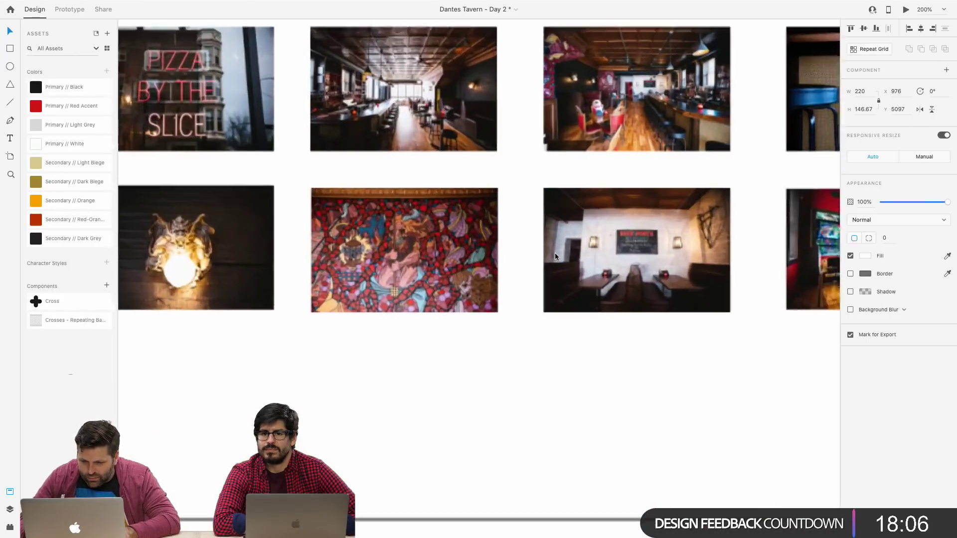
{"action": "scroll", "coordinate": [543, 247], "scroll_direction": "right", "scroll_amount": 3}
{"action": "key", "text": "super+equal"}
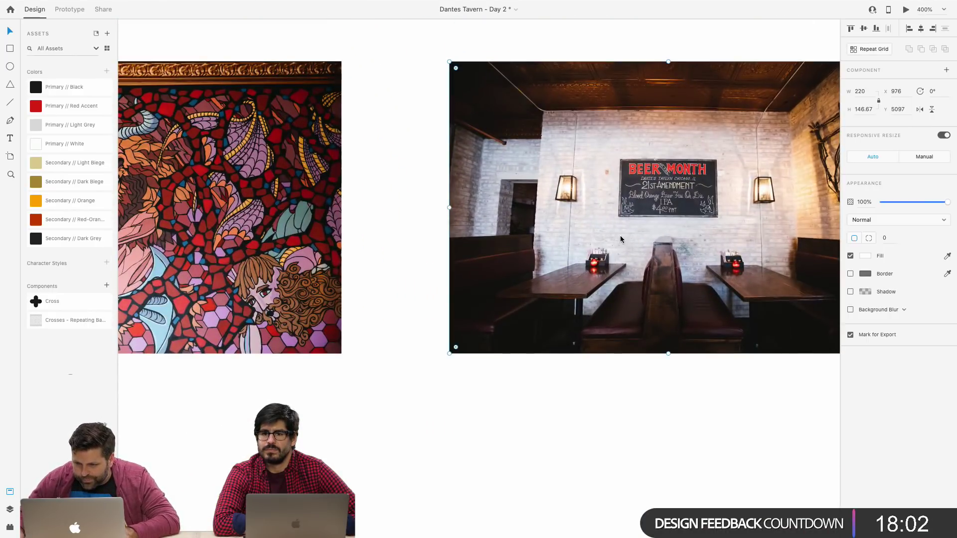
{"action": "scroll", "coordinate": [620, 240], "scroll_direction": "right", "scroll_amount": 5}
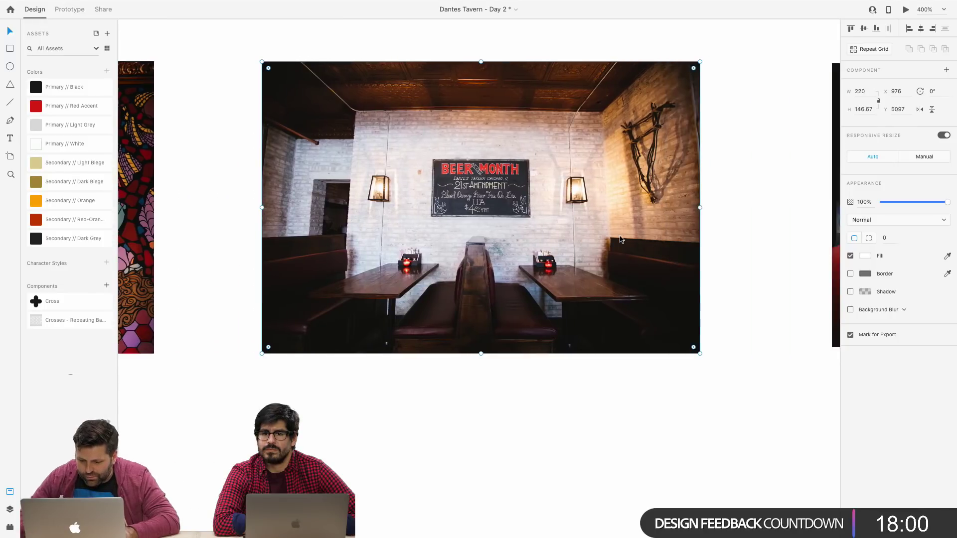
{"action": "key", "text": "super+minus"}
{"action": "key", "text": "super+minus"}
{"action": "key", "text": "super+minus"}
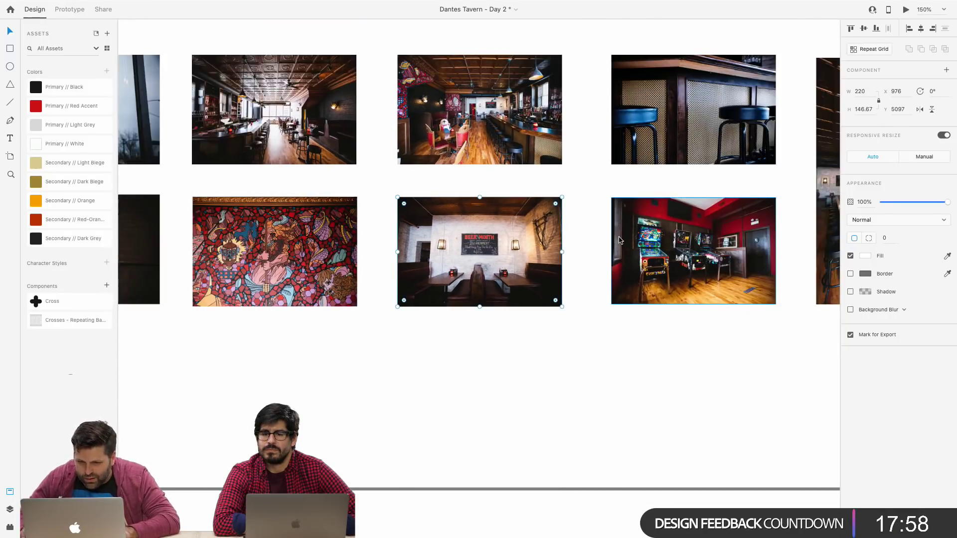
Copy the beer tap handles photo from the Restaurant photography on the reference artboard.
{"action": "scroll", "coordinate": [384, 319], "scroll_direction": "left", "scroll_amount": 10}
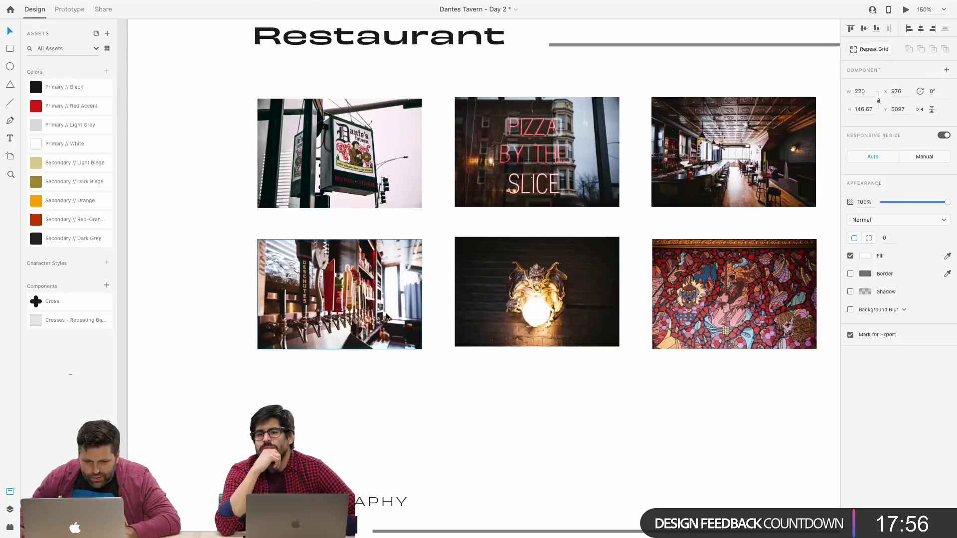
{"action": "left_click", "coordinate": [346, 312]}
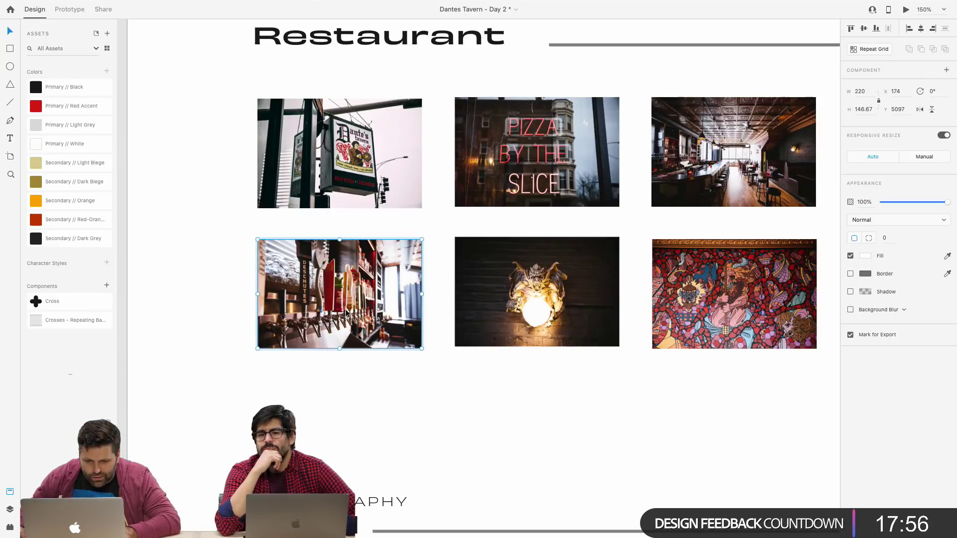
{"action": "left_click", "coordinate": [435, 330]}
Paste the copied beer taps photo into the masked image of the Fistmas feature card.
{"action": "scroll", "coordinate": [439, 329], "scroll_direction": "right", "scroll_amount": 10}
{"action": "scroll", "coordinate": [440, 326], "scroll_direction": "up", "scroll_amount": 3}
{"action": "scroll", "coordinate": [439, 326], "scroll_direction": "up", "scroll_amount": 8}
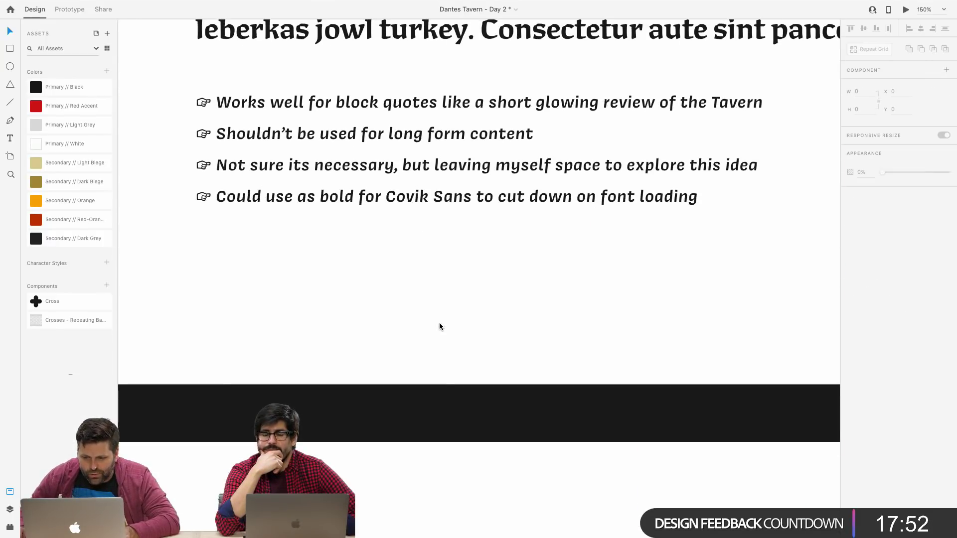
{"action": "scroll", "coordinate": [439, 327], "scroll_direction": "down", "scroll_amount": 10}
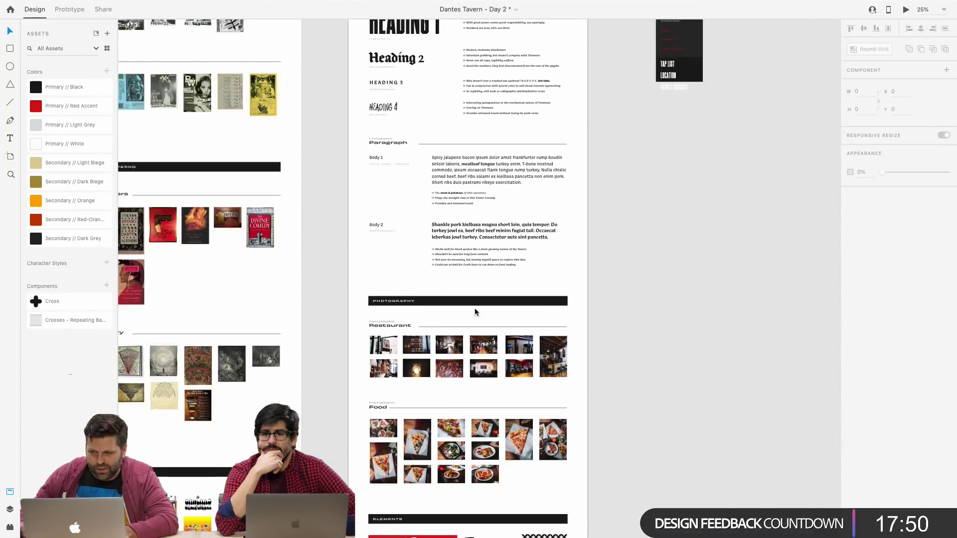
{"action": "scroll", "coordinate": [686, 227], "scroll_direction": "up", "scroll_amount": 3}
{"action": "scroll", "coordinate": [686, 226], "scroll_direction": "right", "scroll_amount": 2}
{"action": "scroll", "coordinate": [626, 288], "scroll_direction": "right", "scroll_amount": 2}
{"action": "scroll", "coordinate": [626, 287], "scroll_direction": "up", "scroll_amount": 2}
{"action": "scroll", "coordinate": [626, 288], "scroll_direction": "up", "scroll_amount": 6}
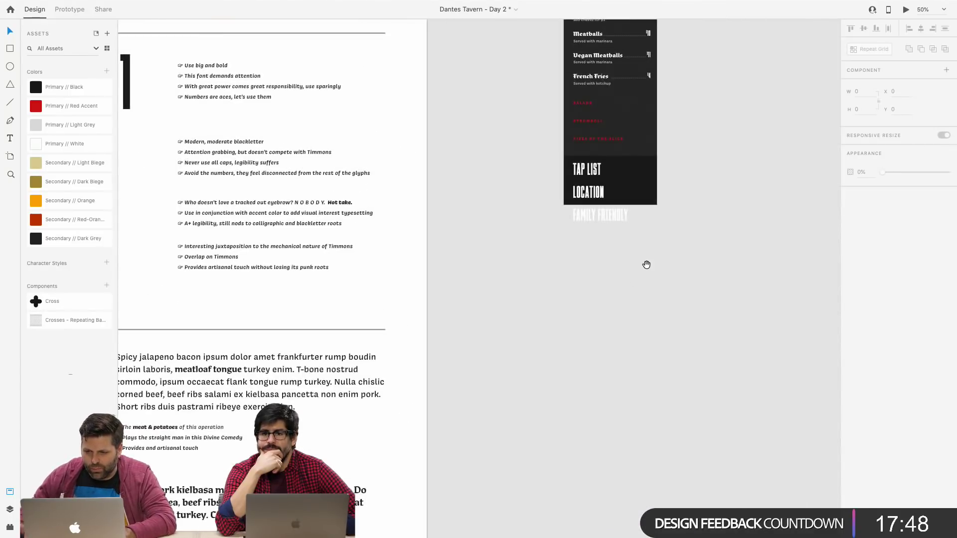
{"action": "scroll", "coordinate": [607, 372], "scroll_direction": "up", "scroll_amount": 5}
{"action": "scroll", "coordinate": [607, 372], "scroll_direction": "right", "scroll_amount": 2}
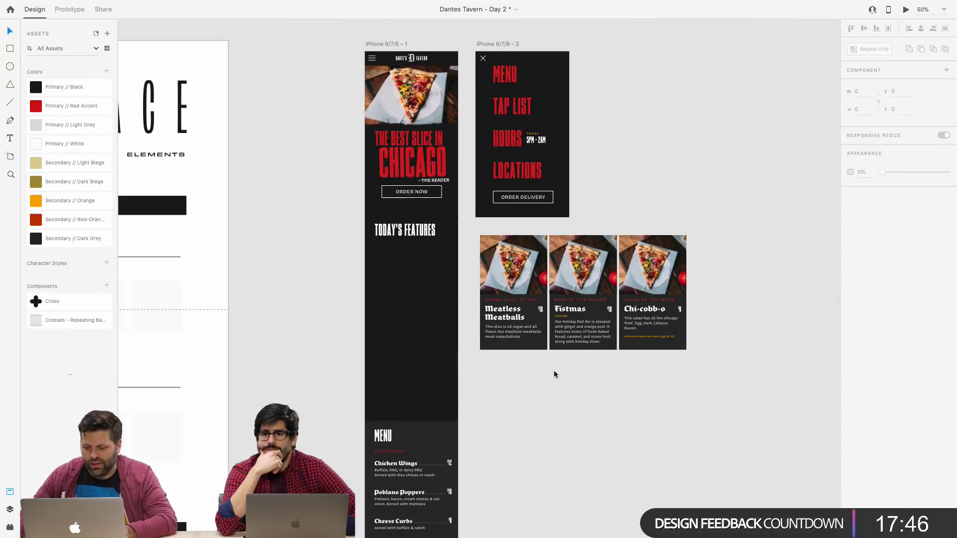
{"action": "scroll", "coordinate": [554, 370], "scroll_direction": "up", "scroll_amount": 3}
{"action": "scroll", "coordinate": [554, 370], "scroll_direction": "up", "scroll_amount": 2}
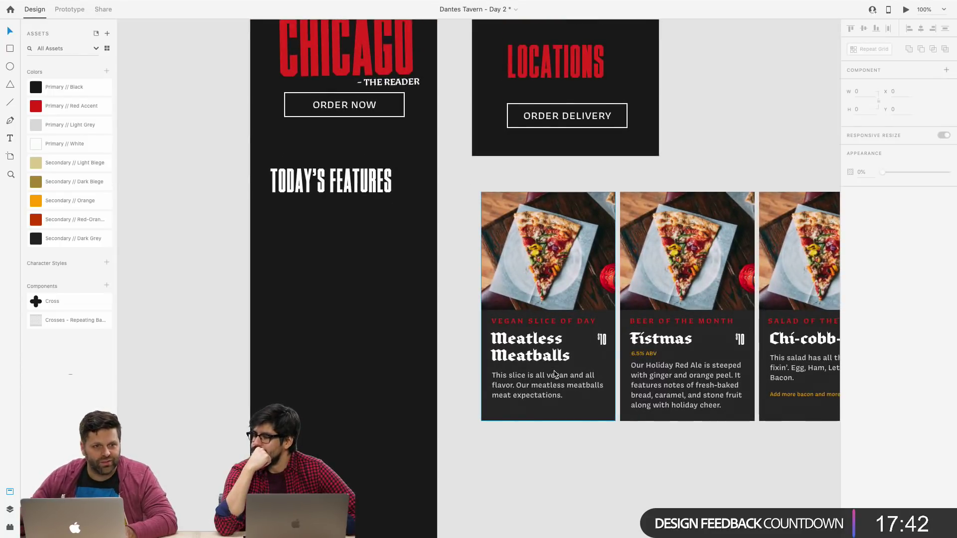
{"action": "scroll", "coordinate": [553, 348], "scroll_direction": "right", "scroll_amount": 5}
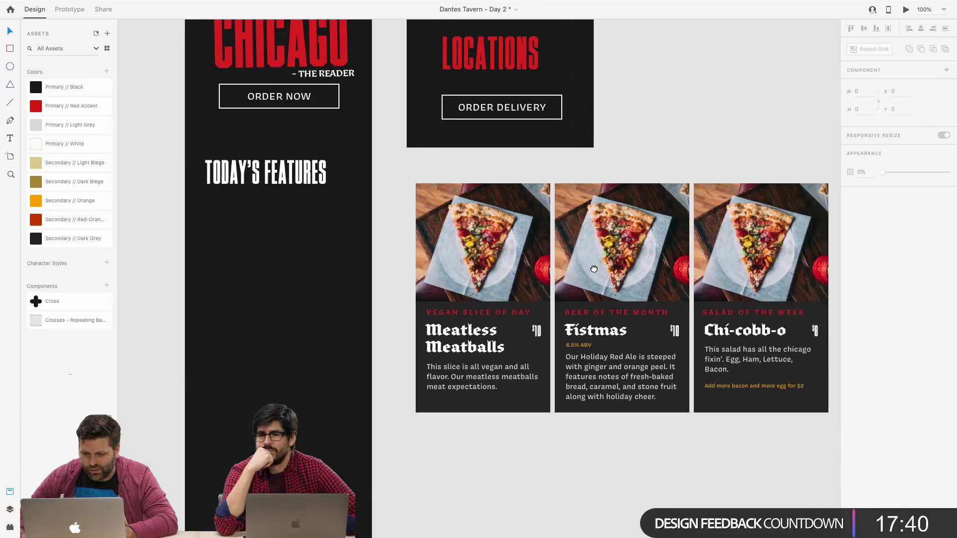
{"action": "left_click", "coordinate": [547, 254]}
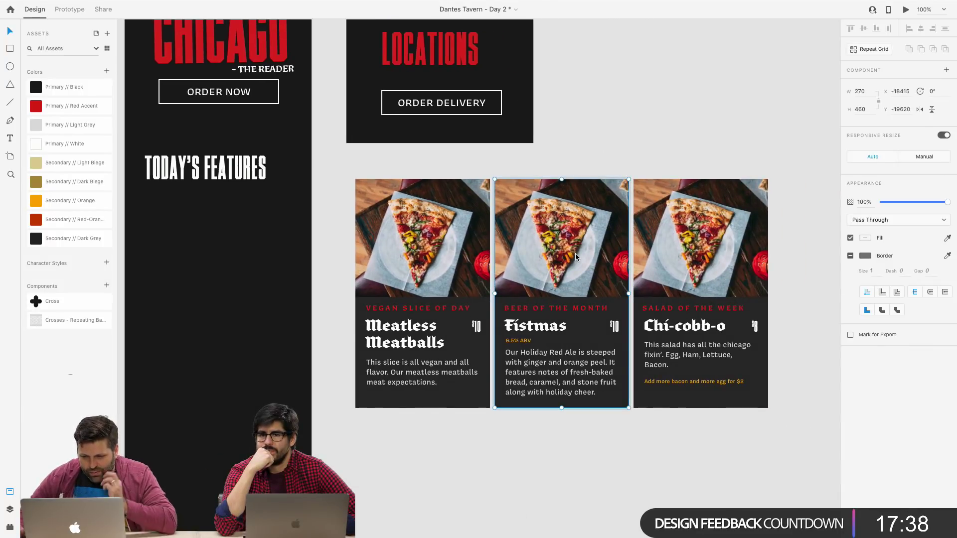
{"action": "key", "text": "super+equal"}
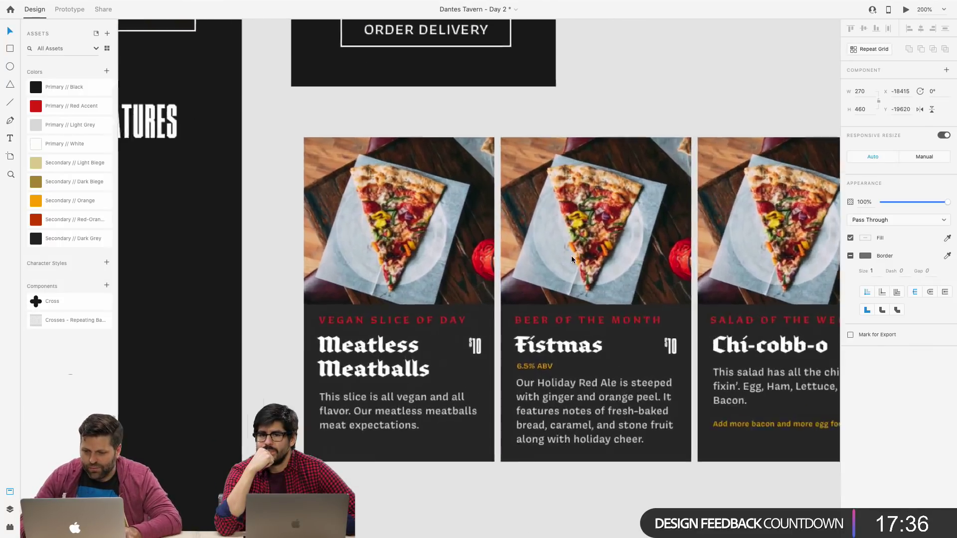
{"action": "double_click", "coordinate": [571, 256]}
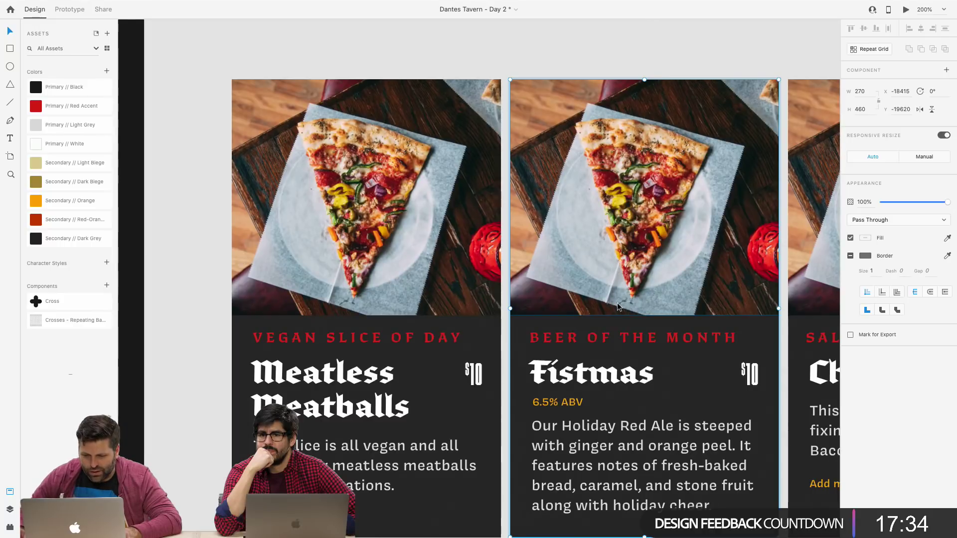
{"action": "key", "text": "super+v"}
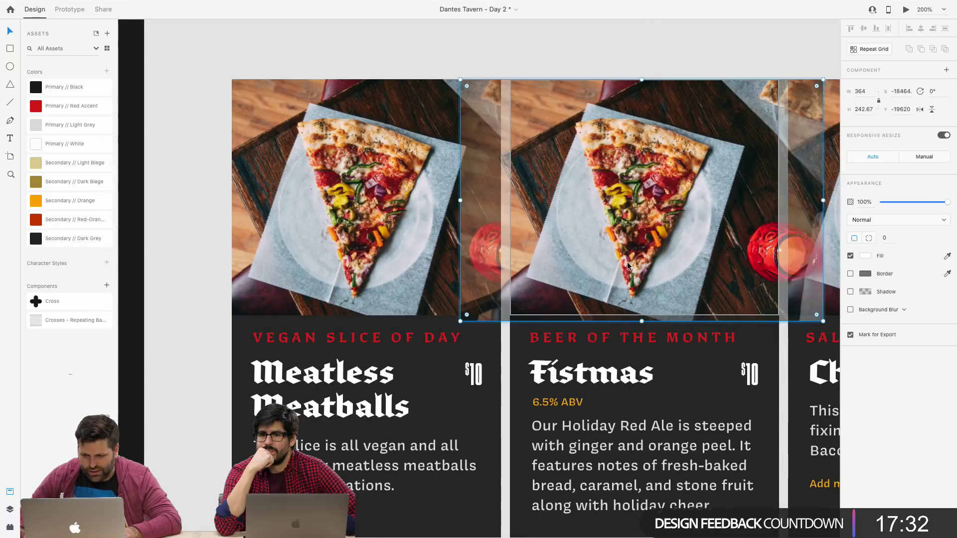
Position and enlarge the beer taps photo so it covers the Fistmas card's whole image area.
{"action": "left_click_drag", "start_coordinate": [506, 338], "coordinate": [635, 328]}
{"action": "left_click_drag", "start_coordinate": [644, 226], "coordinate": [692, 221]}
{"action": "left_click", "coordinate": [571, 41]}
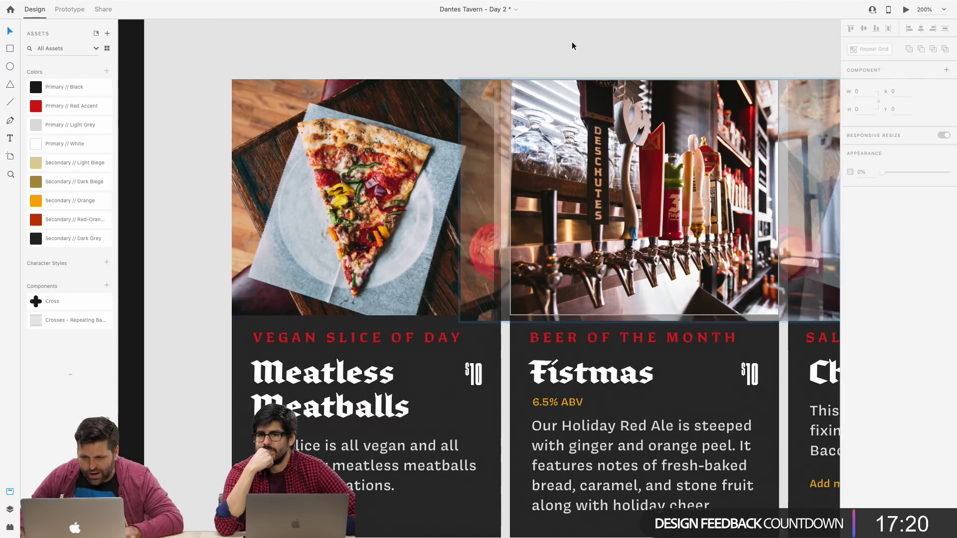
Copy the salad bowl photo from the Food photography on the reference artboard for the Chi-cobb-o card.
{"action": "scroll", "coordinate": [574, 46], "scroll_direction": "right", "scroll_amount": 3}
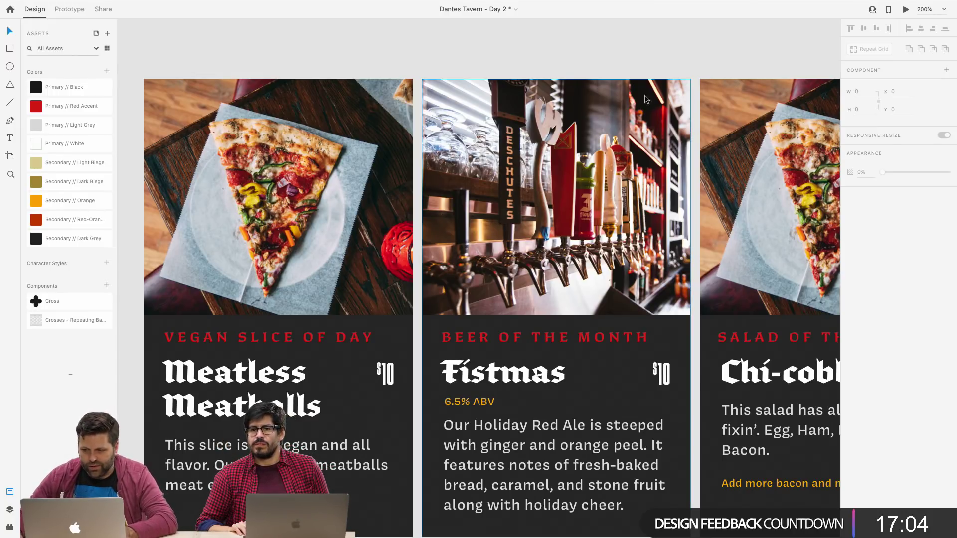
{"action": "scroll", "coordinate": [697, 121], "scroll_direction": "right", "scroll_amount": 5}
{"action": "left_click", "coordinate": [661, 145]}
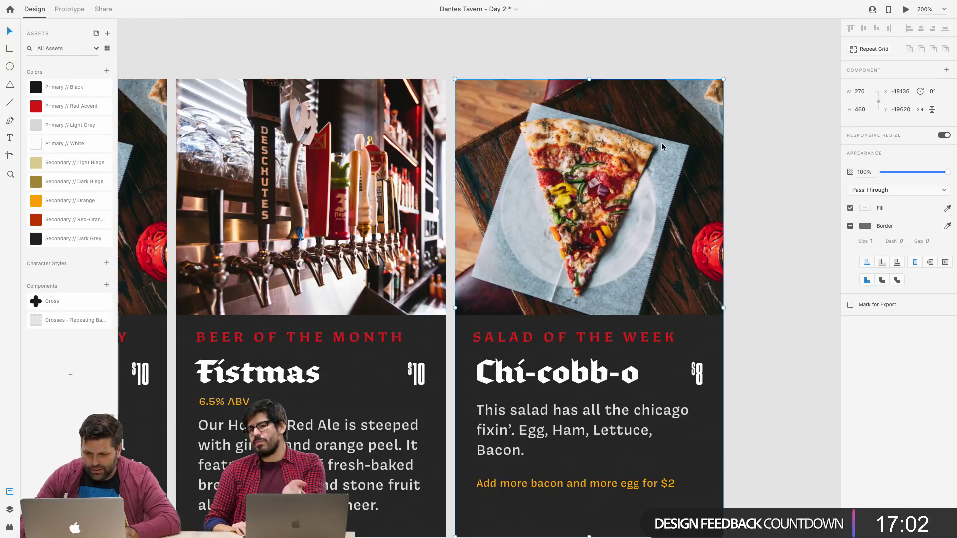
{"action": "scroll", "coordinate": [662, 143], "scroll_direction": "down", "scroll_amount": 6}
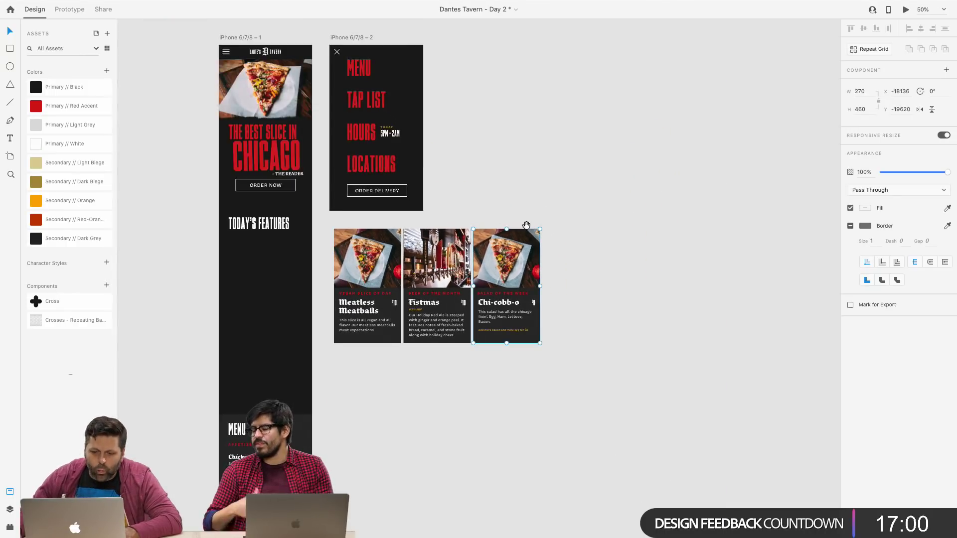
{"action": "scroll", "coordinate": [610, 166], "scroll_direction": "down", "scroll_amount": 6}
{"action": "scroll", "coordinate": [610, 167], "scroll_direction": "left", "scroll_amount": 4}
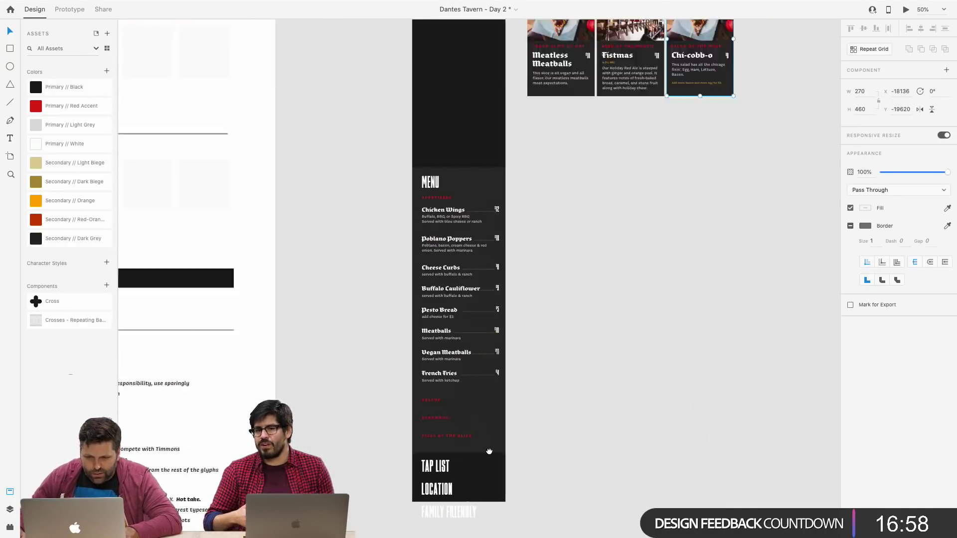
{"action": "scroll", "coordinate": [548, 379], "scroll_direction": "down", "scroll_amount": 15}
{"action": "scroll", "coordinate": [548, 379], "scroll_direction": "left", "scroll_amount": 8}
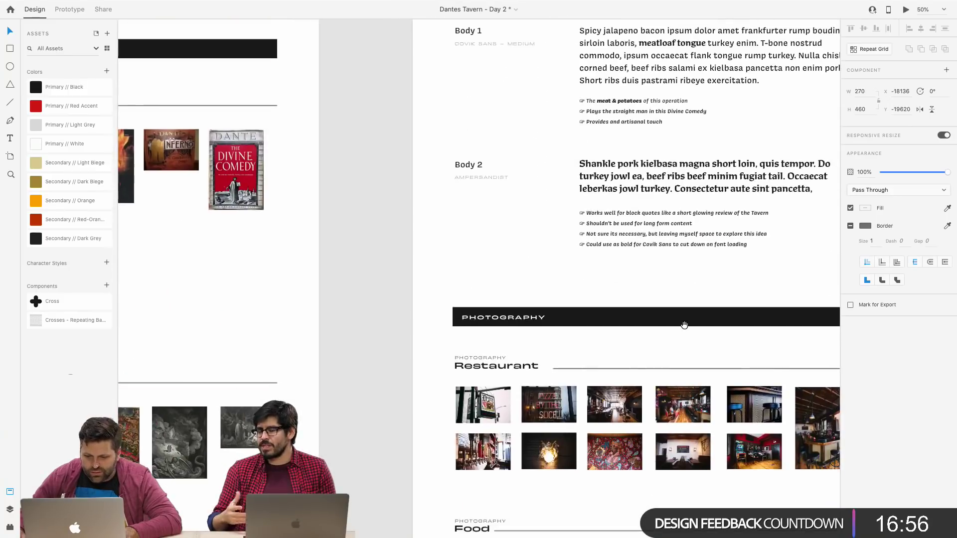
{"action": "scroll", "coordinate": [681, 317], "scroll_direction": "down", "scroll_amount": 4}
{"action": "scroll", "coordinate": [681, 317], "scroll_direction": "right", "scroll_amount": 4}
{"action": "scroll", "coordinate": [514, 390], "scroll_direction": "down", "scroll_amount": 4}
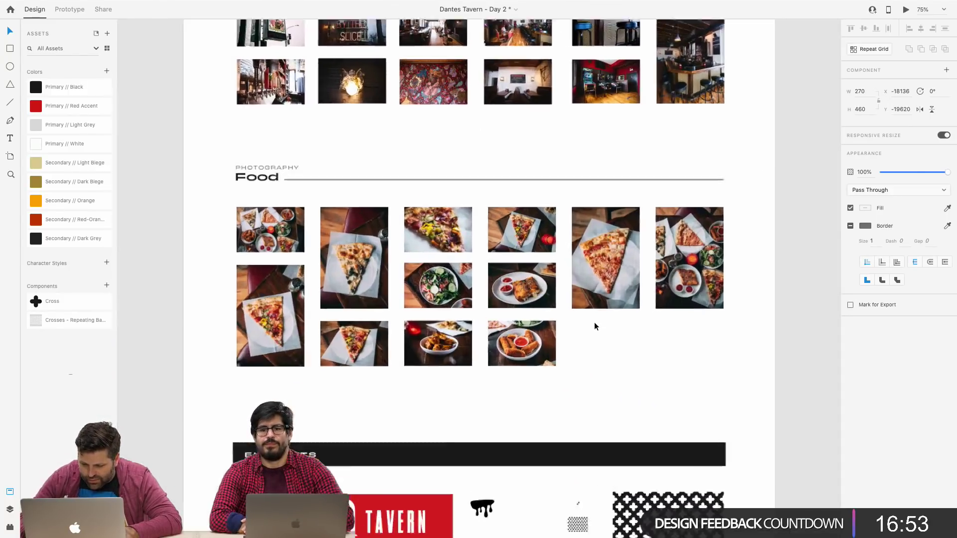
{"action": "scroll", "coordinate": [594, 322], "scroll_direction": "up", "scroll_amount": 5}
{"action": "left_click_drag", "start_coordinate": [594, 322], "coordinate": [690, 275]}
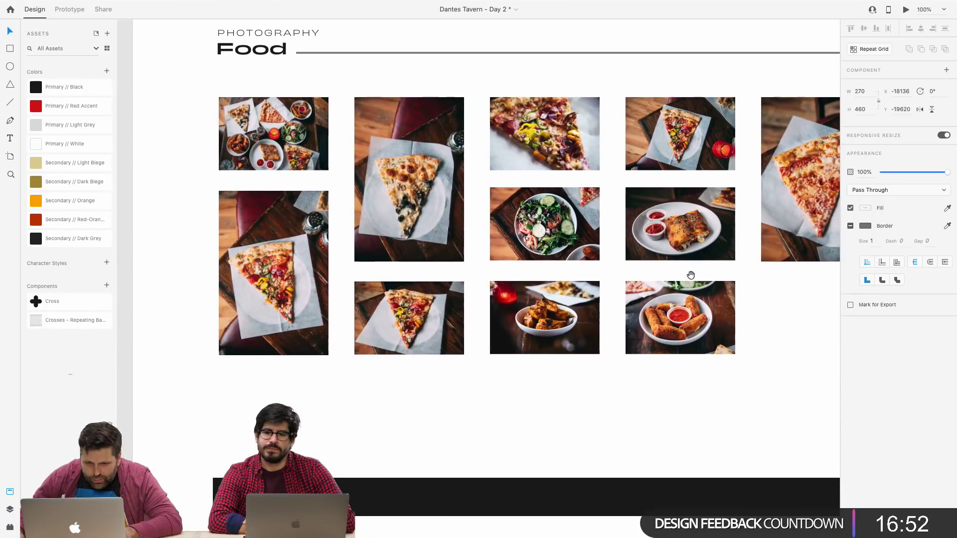
{"action": "left_click", "coordinate": [549, 233]}
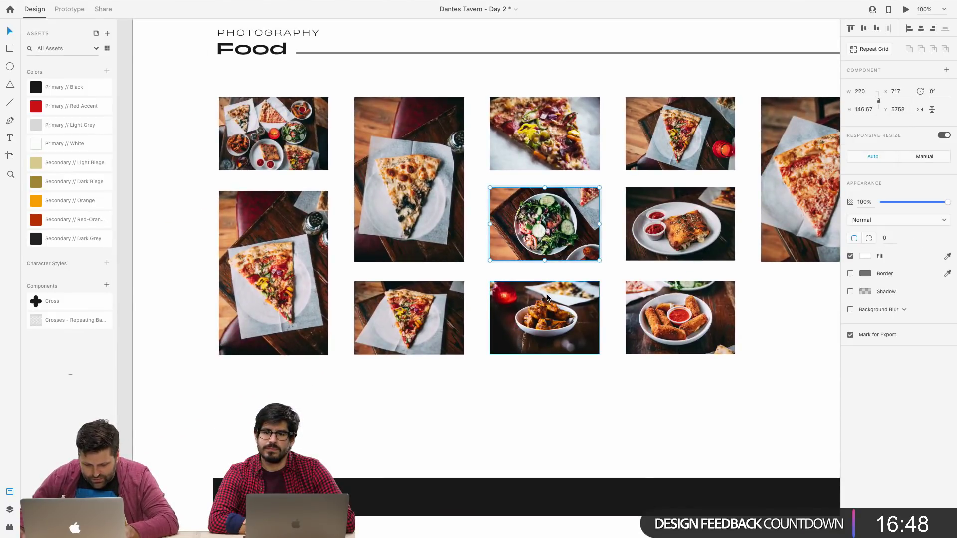
Paste the copied salad photo into the masked image of the Chi-cobb-o feature card.
{"action": "scroll", "coordinate": [550, 229], "scroll_direction": "up", "scroll_amount": 15}
{"action": "scroll", "coordinate": [552, 228], "scroll_direction": "right", "scroll_amount": 5}
{"action": "scroll", "coordinate": [552, 230], "scroll_direction": "right", "scroll_amount": 10}
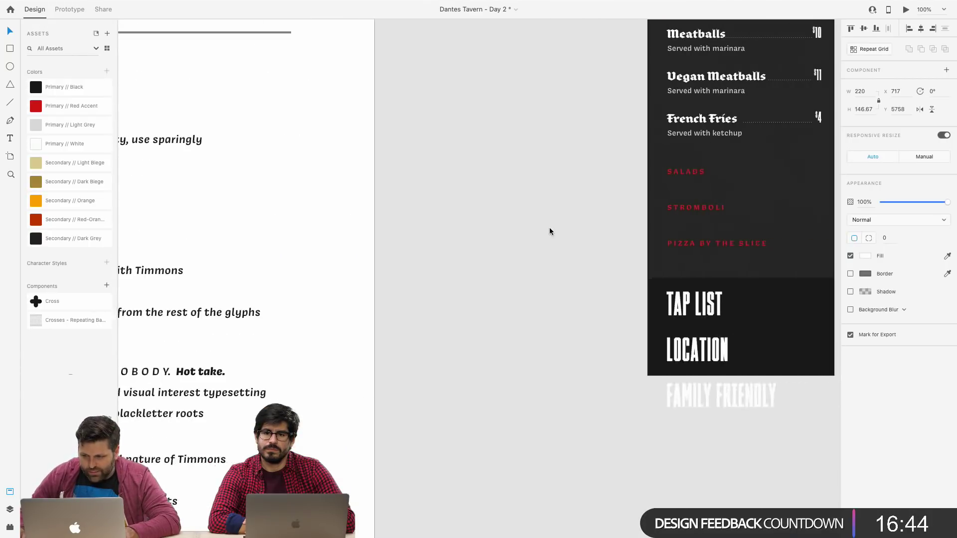
{"action": "scroll", "coordinate": [552, 231], "scroll_direction": "left", "scroll_amount": 15}
{"action": "scroll", "coordinate": [552, 230], "scroll_direction": "down", "scroll_amount": 15}
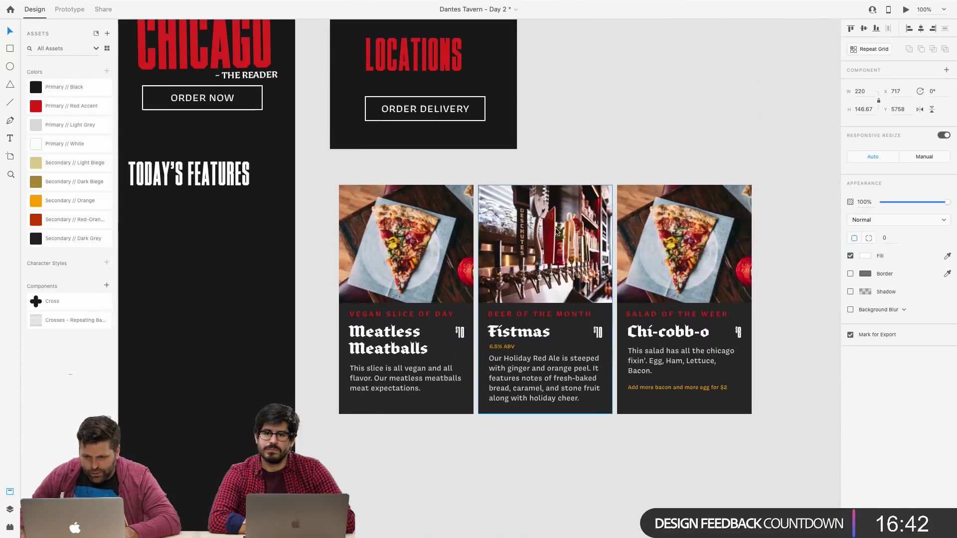
{"action": "double_click", "coordinate": [679, 233]}
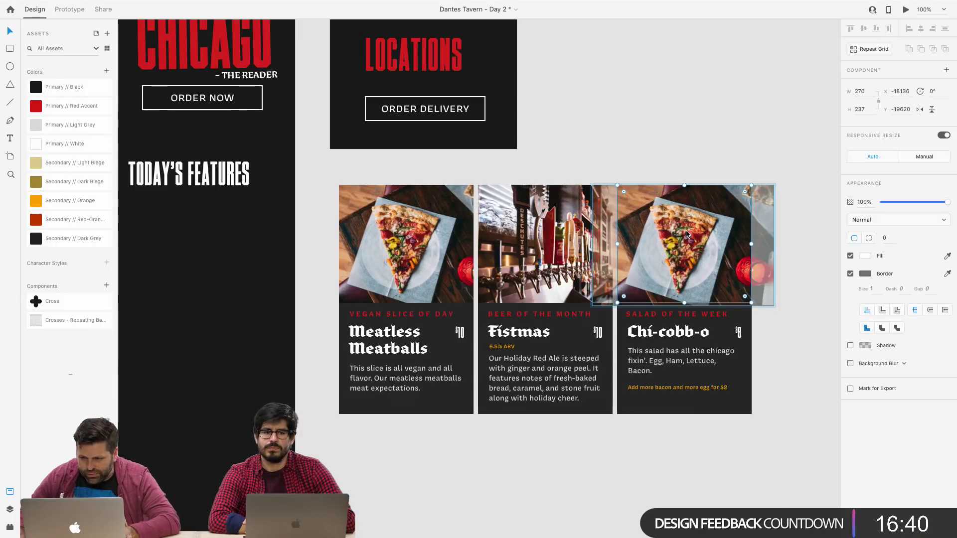
{"action": "key", "text": "super+v"}
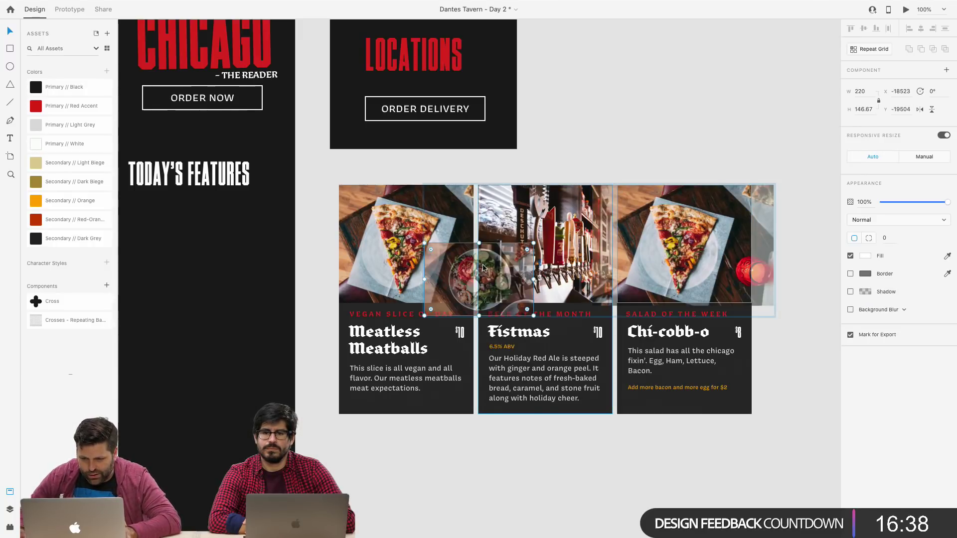
{"action": "key", "text": "super+z"}
{"action": "key", "text": "super+z"}
{"action": "key", "text": "super+shift+z"}
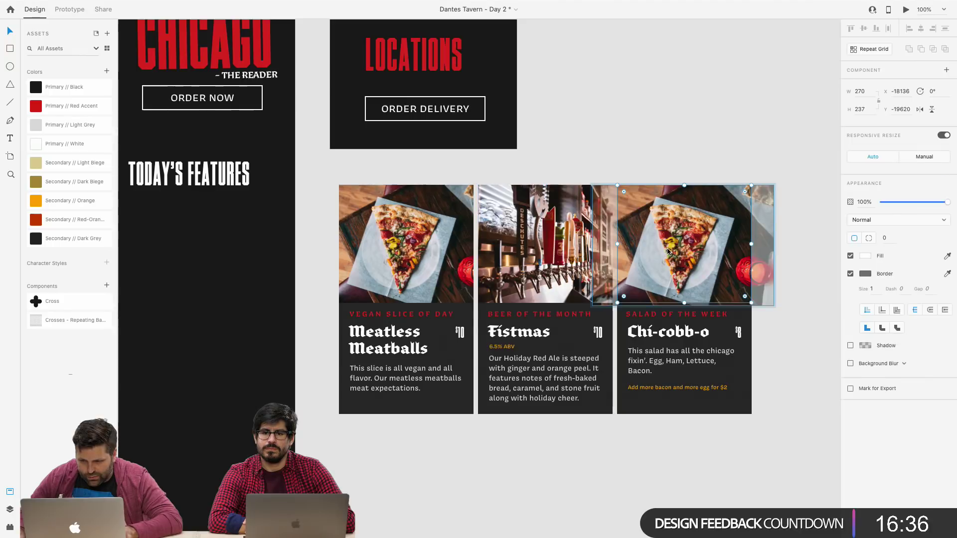
{"action": "key", "text": "super+shift+z"}
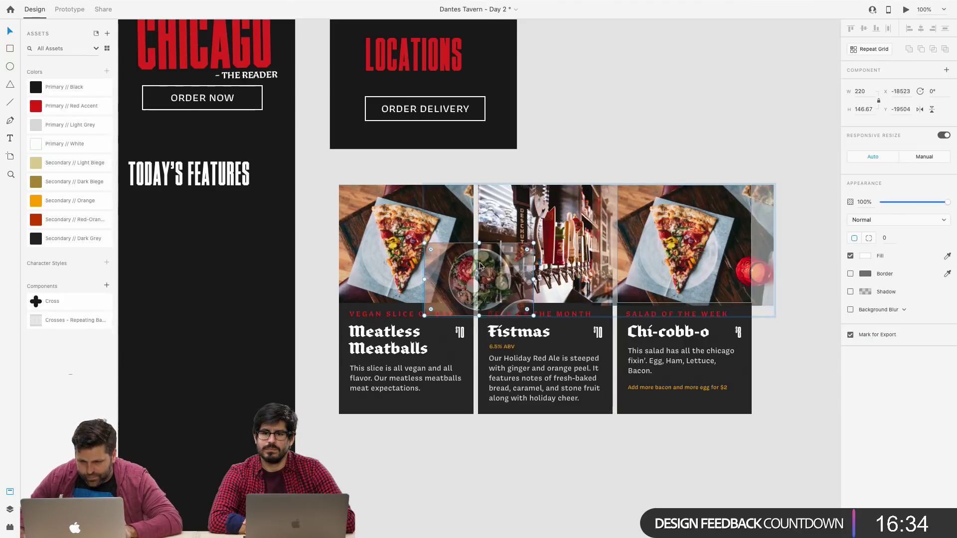
Move the salad photo over the Chi-cobb-o card's image area and scale it to about 364 by 243 to cover the pizza.
{"action": "left_click_drag", "start_coordinate": [475, 266], "coordinate": [679, 224]}
{"action": "left_click_drag", "start_coordinate": [683, 286], "coordinate": [683, 322]}
{"action": "left_click_drag", "start_coordinate": [683, 241], "coordinate": [683, 231]}
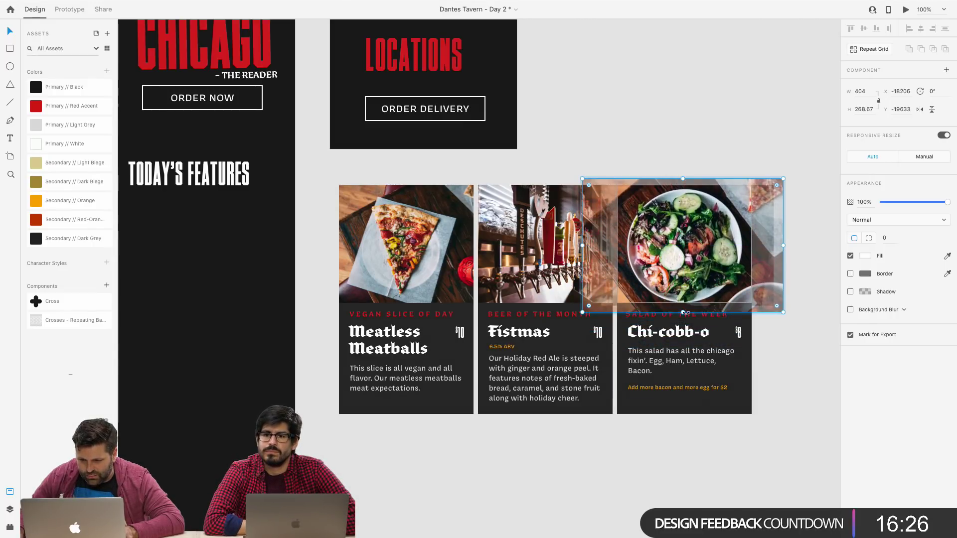
{"action": "left_click_drag", "start_coordinate": [684, 312], "coordinate": [684, 306]}
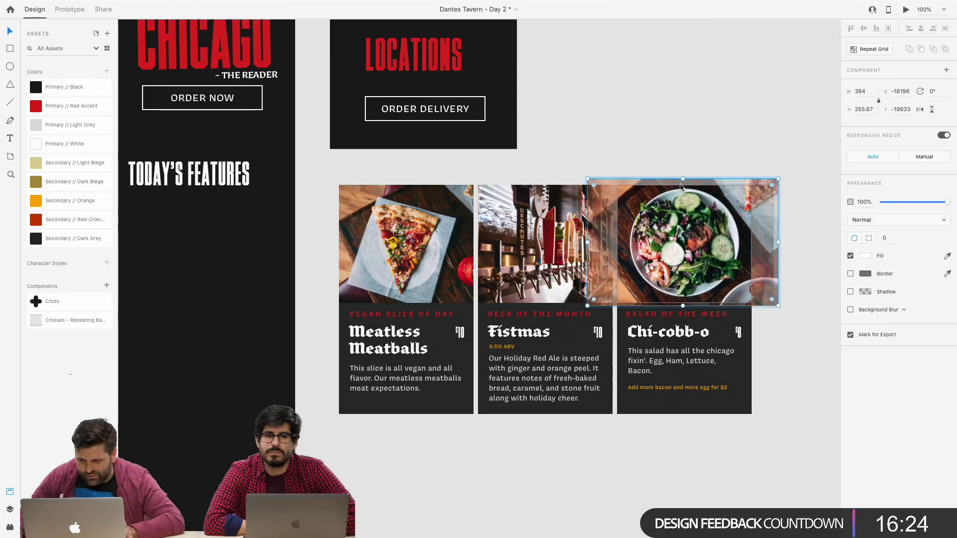
{"action": "left_click_drag", "start_coordinate": [682, 177], "coordinate": [683, 182]}
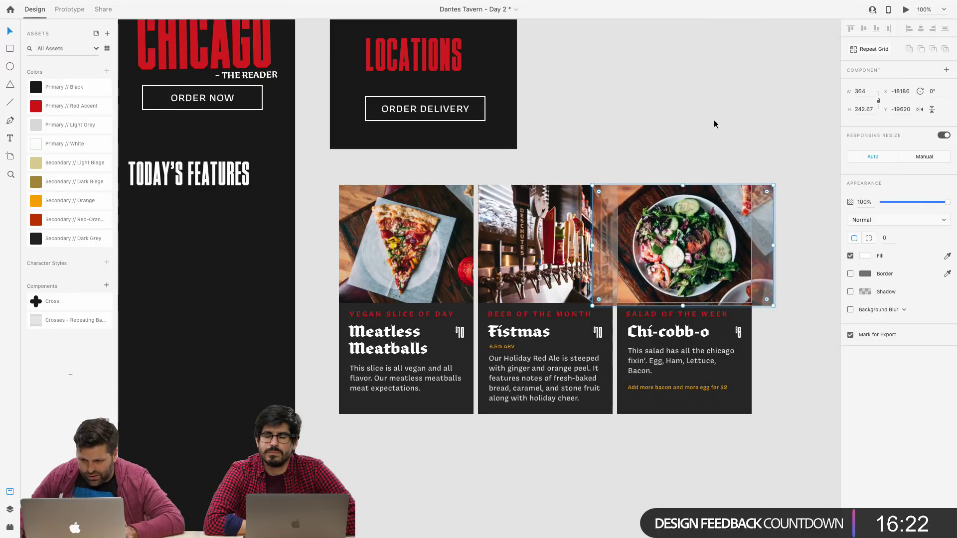
{"action": "left_click", "coordinate": [730, 148]}
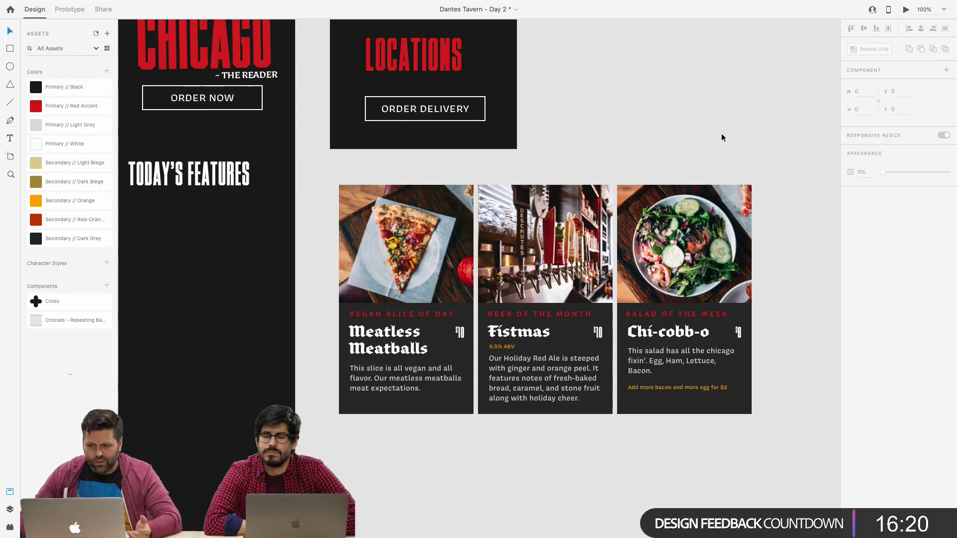
Move all three feature cards together onto the first iPhone artboard, just below the Today's Features heading and aligned with its start.
{"action": "key", "text": "super+minus"}
{"action": "key", "text": "super+minus"}
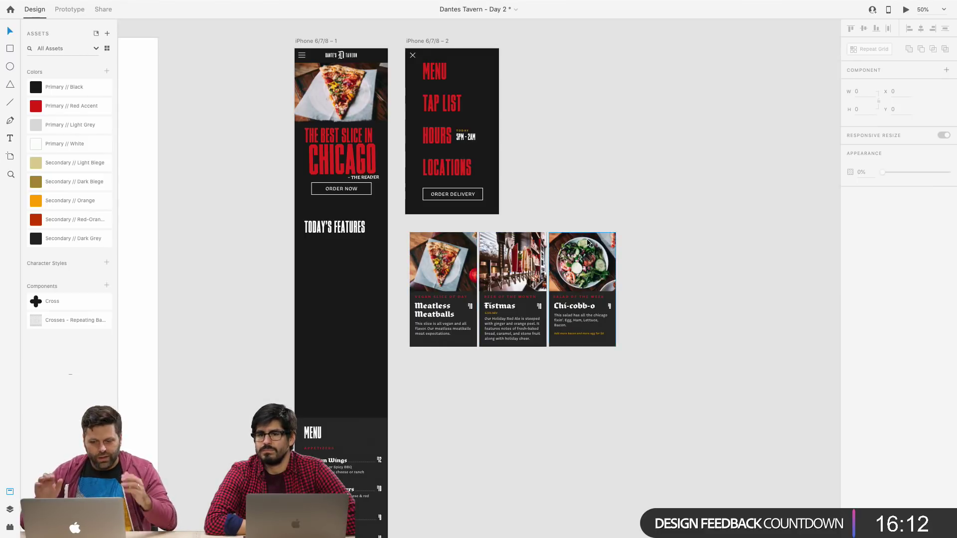
{"action": "left_click_drag", "start_coordinate": [650, 220], "coordinate": [406, 362]}
{"action": "left_click_drag", "start_coordinate": [454, 285], "coordinate": [428, 294]}
{"action": "key", "text": "super+equal"}
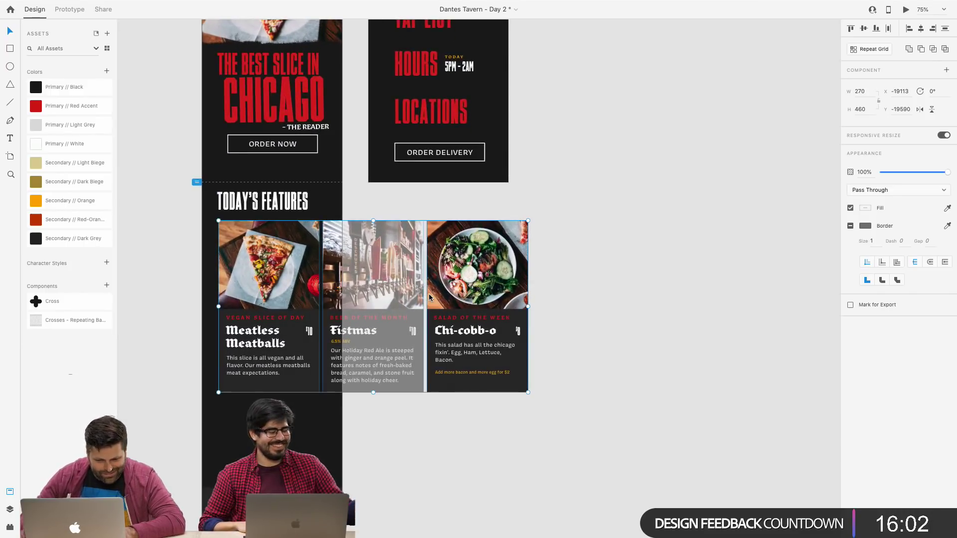
{"action": "key", "text": "super+equal"}
{"action": "scroll", "coordinate": [603, 430], "scroll_direction": "down", "scroll_amount": 3}
{"action": "scroll", "coordinate": [603, 431], "scroll_direction": "left", "scroll_amount": 5}
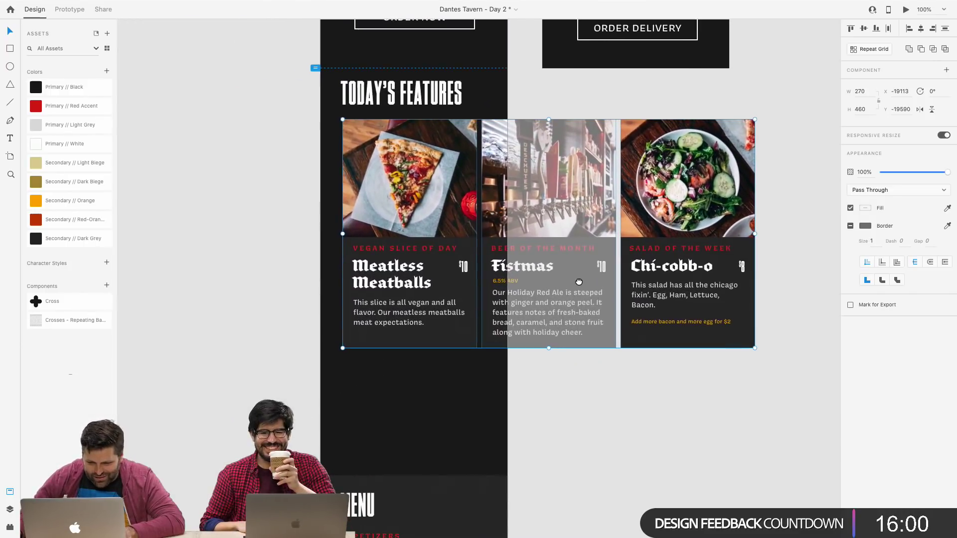
{"action": "left_click", "coordinate": [602, 427]}
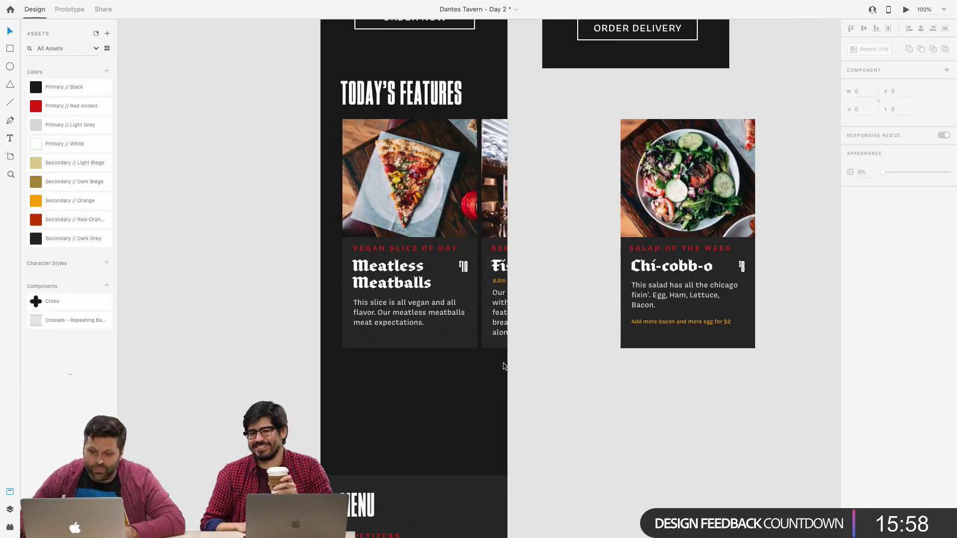
Move the three feature cards together off the first iPhone artboard onto the empty canvas beside it.
{"action": "left_click", "coordinate": [708, 267]}
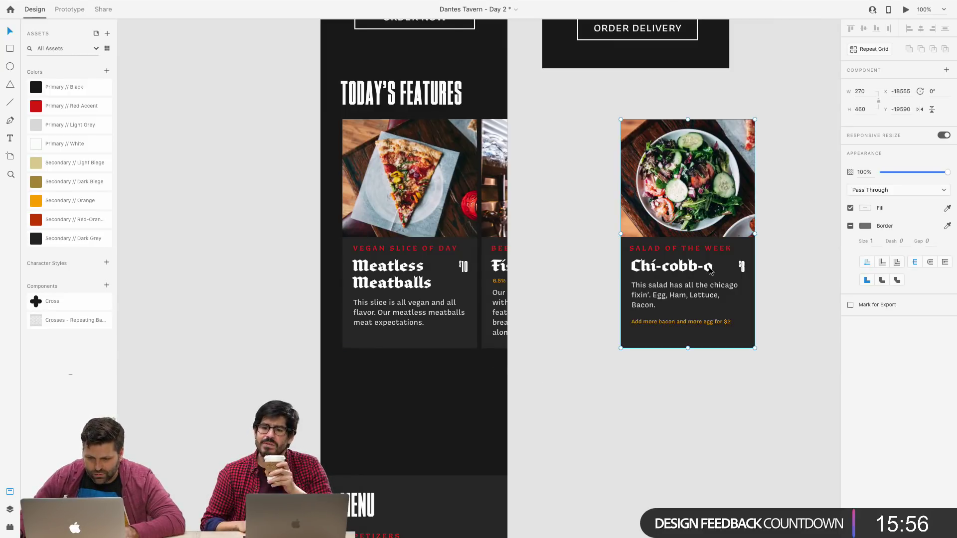
{"action": "left_click_drag", "start_coordinate": [709, 266], "coordinate": [709, 271]}
{"action": "left_click_drag", "start_coordinate": [474, 293], "coordinate": [682, 273]}
{"action": "scroll", "coordinate": [683, 273], "scroll_direction": "right", "scroll_amount": 5}
{"action": "double_click", "coordinate": [663, 199]}
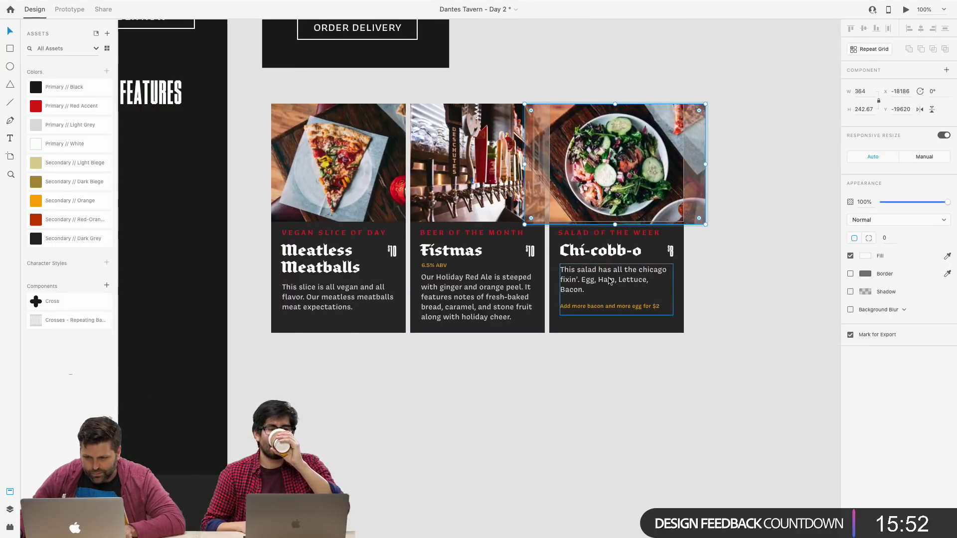
Group the three feature cards and place the group on the first iPhone artboard at X 40, Y 766, below the Today's Features heading.
{"action": "left_click_drag", "start_coordinate": [740, 83], "coordinate": [267, 365]}
{"action": "key", "text": "super+g"}
{"action": "left_click_drag", "start_coordinate": [358, 287], "coordinate": [205, 288]}
{"action": "scroll", "coordinate": [205, 287], "scroll_direction": "left", "scroll_amount": 5}
{"action": "left_click_drag", "start_coordinate": [432, 263], "coordinate": [388, 277]}
{"action": "left_click", "coordinate": [396, 431]}
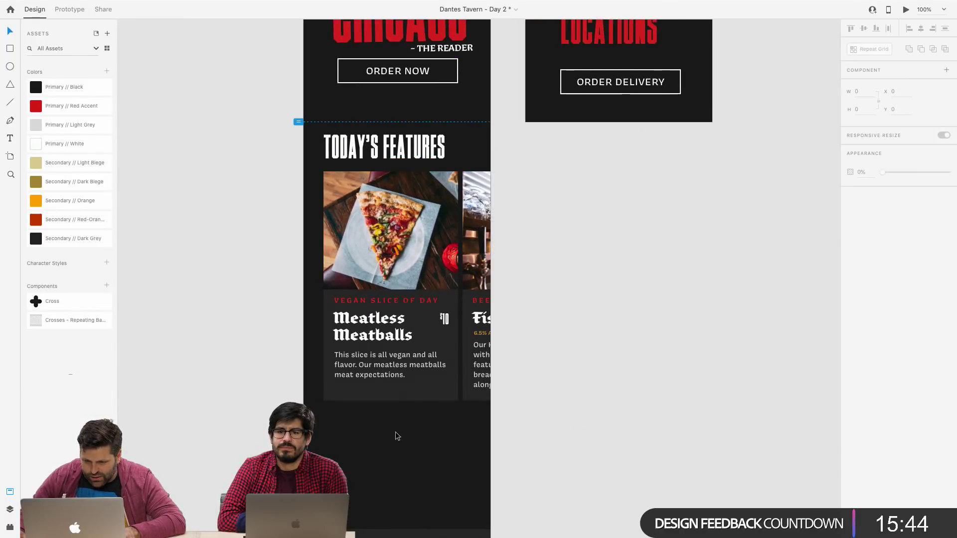
Try to give the feature card group a Drag interaction with the Auto-Animate action in Prototype mode.
{"action": "left_click", "coordinate": [396, 282]}
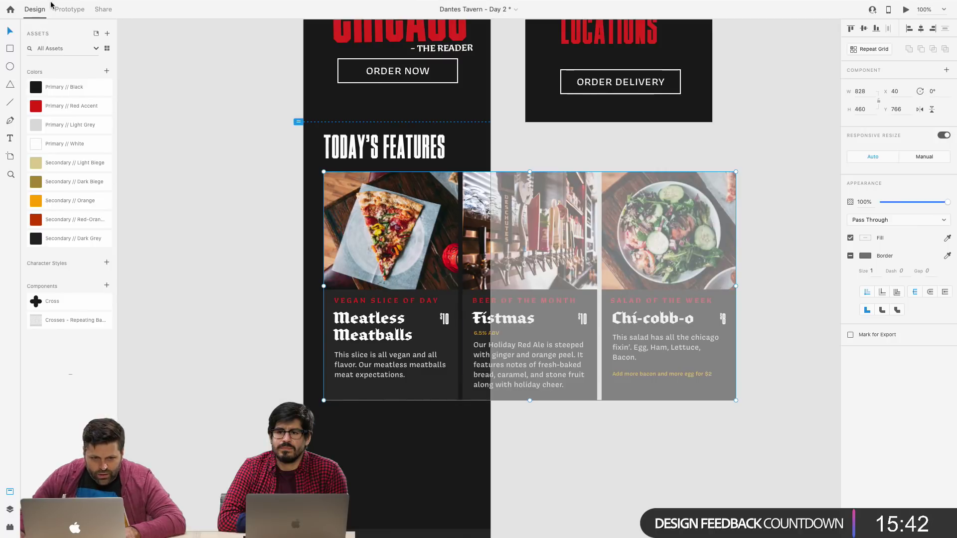
{"action": "left_click", "coordinate": [68, 8]}
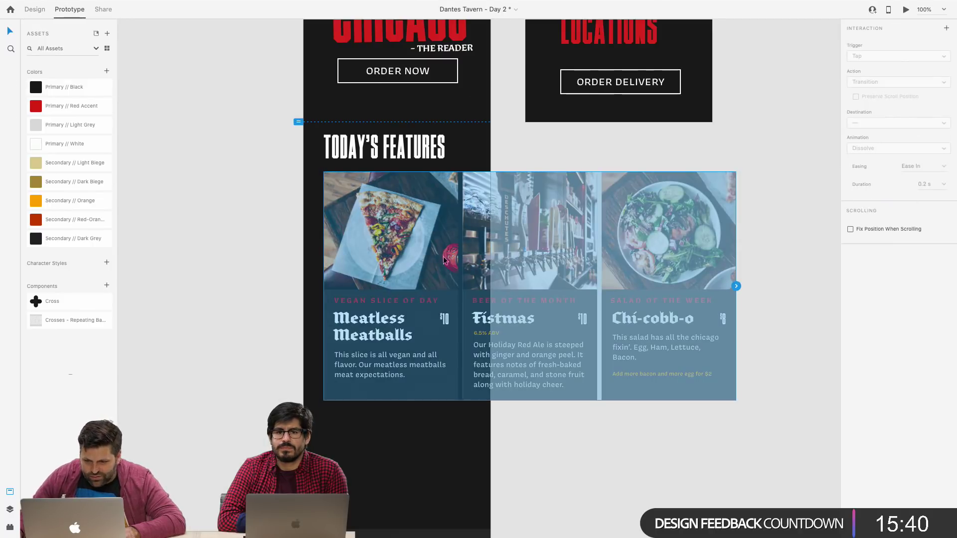
{"action": "left_click", "coordinate": [397, 423]}
{"action": "left_click", "coordinate": [391, 334]}
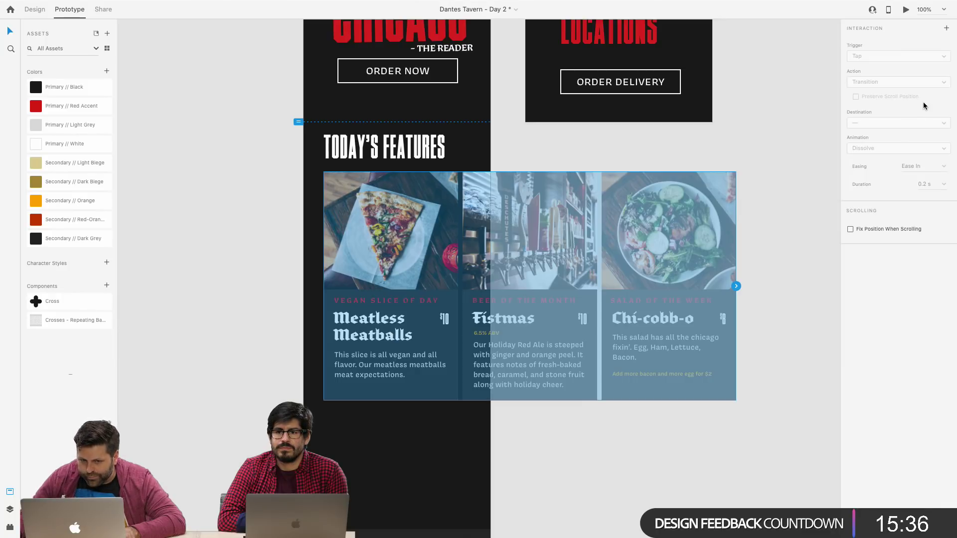
{"action": "left_click", "coordinate": [736, 286]}
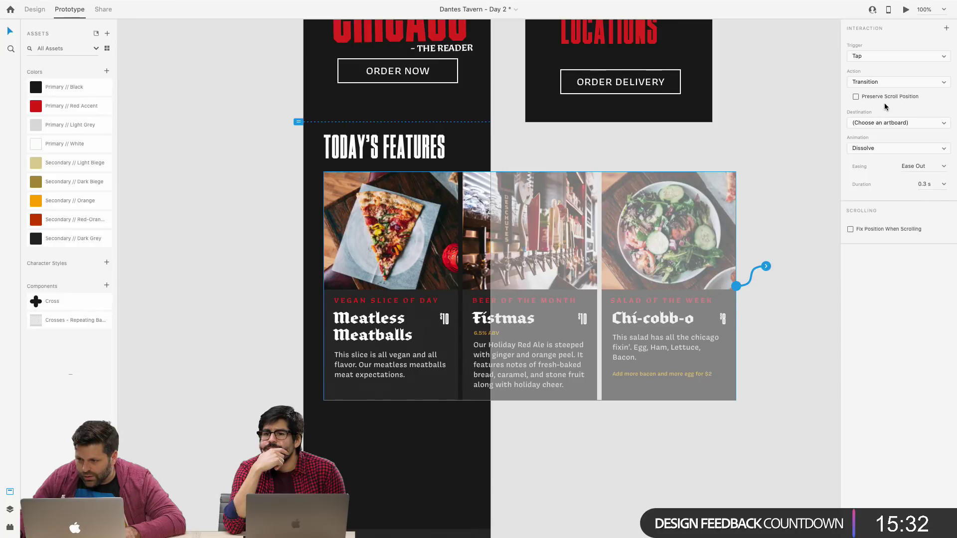
{"action": "left_click", "coordinate": [890, 83]}
{"action": "left_click", "coordinate": [894, 81]}
{"action": "left_click", "coordinate": [892, 56]}
{"action": "left_click", "coordinate": [890, 64]}
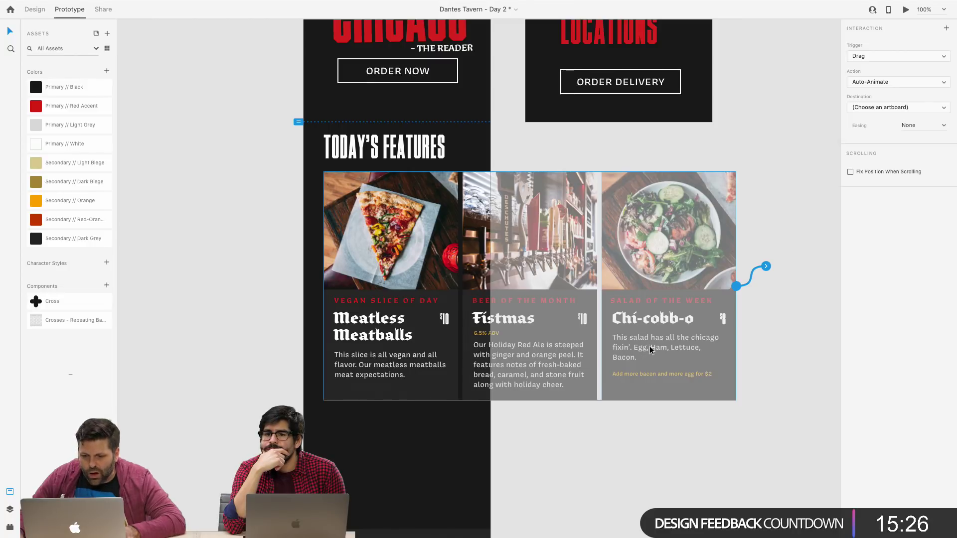
{"action": "left_click", "coordinate": [716, 293]}
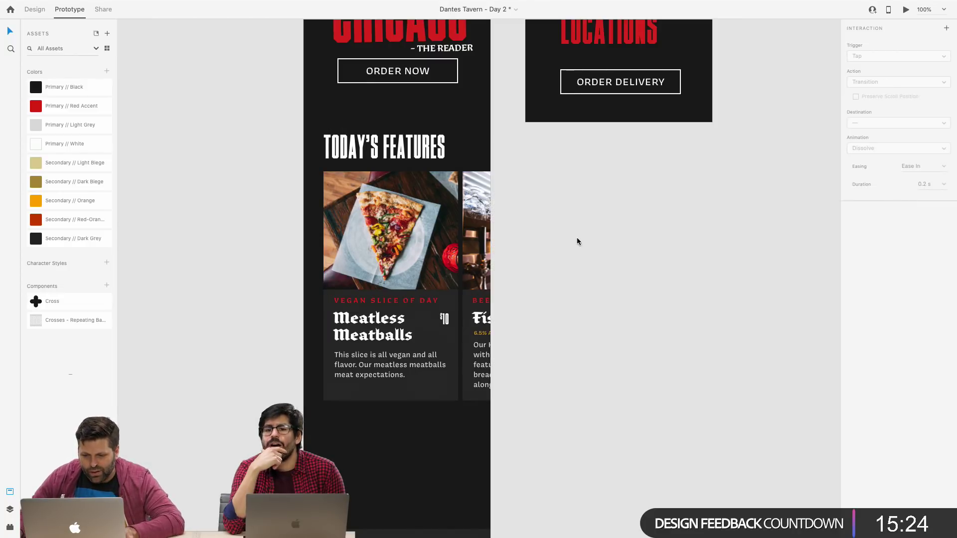
{"action": "scroll", "coordinate": [613, 226], "scroll_direction": "up", "scroll_amount": 3}
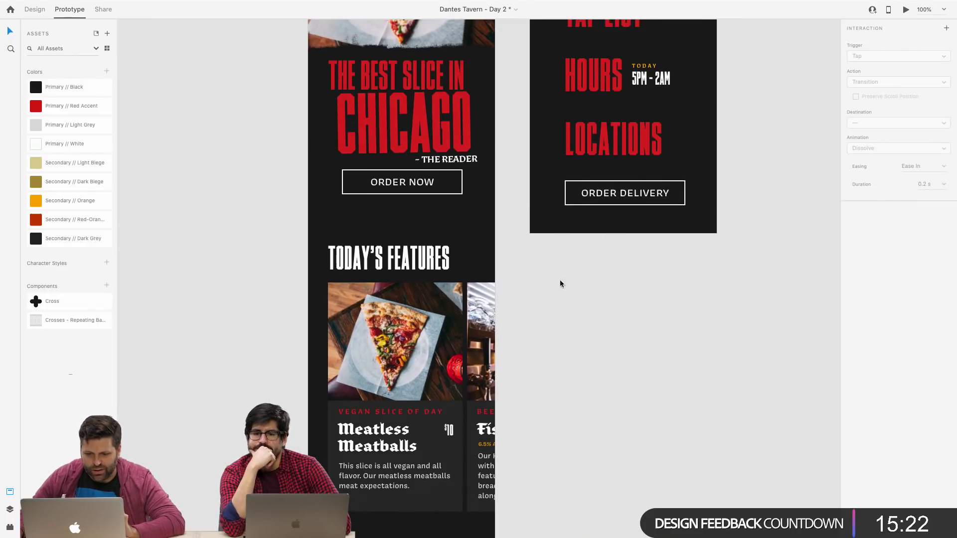
{"action": "scroll", "coordinate": [397, 279], "scroll_direction": "down", "scroll_amount": 4}
{"action": "left_click", "coordinate": [397, 293]}
{"action": "left_click_drag", "start_coordinate": [397, 293], "coordinate": [453, 279]}
{"action": "left_click", "coordinate": [761, 274]}
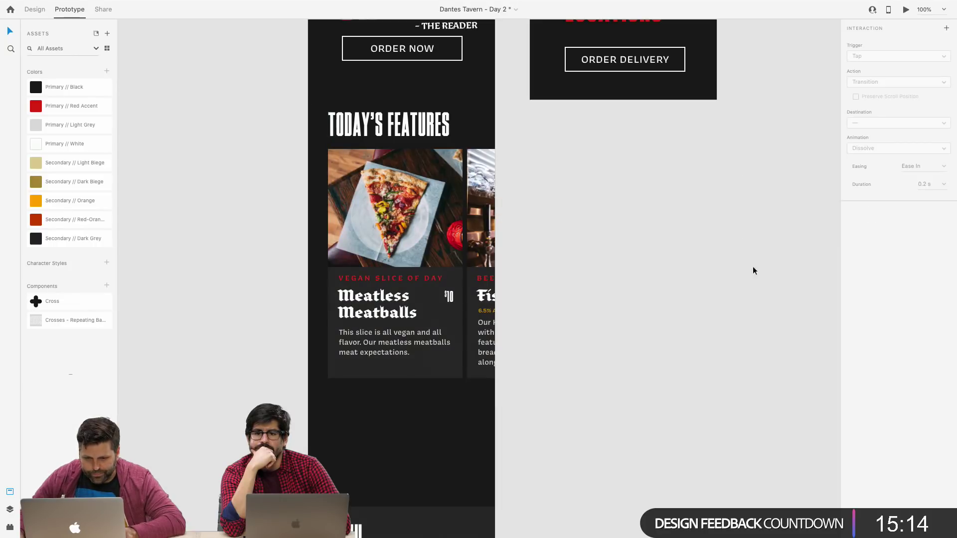
{"action": "scroll", "coordinate": [665, 265], "scroll_direction": "up", "scroll_amount": 12}
{"action": "scroll", "coordinate": [581, 334], "scroll_direction": "down", "scroll_amount": 10}
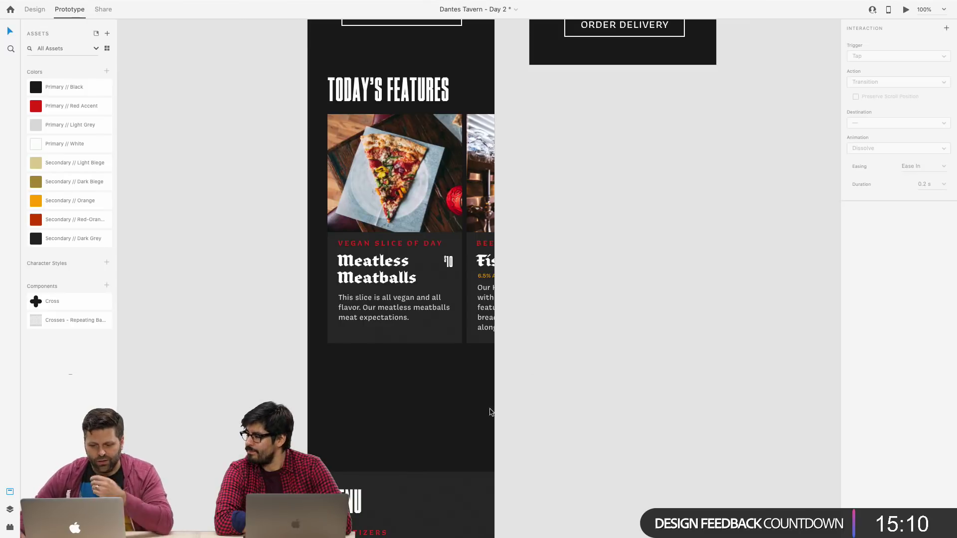
Move the Menu section up on the first iPhone artboard, closer beneath the feature cards.
{"action": "scroll", "coordinate": [453, 424], "scroll_direction": "up", "scroll_amount": 3}
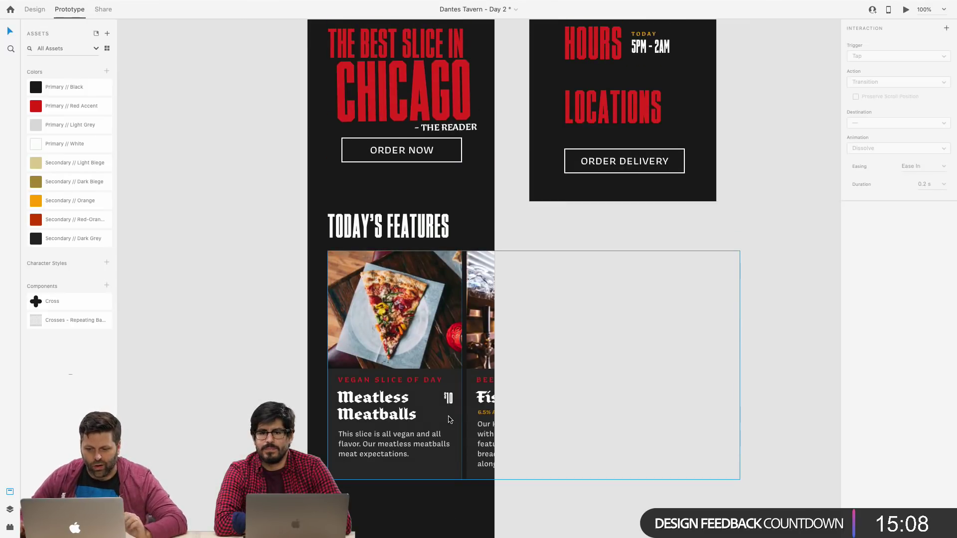
{"action": "scroll", "coordinate": [448, 421], "scroll_direction": "down", "scroll_amount": 5}
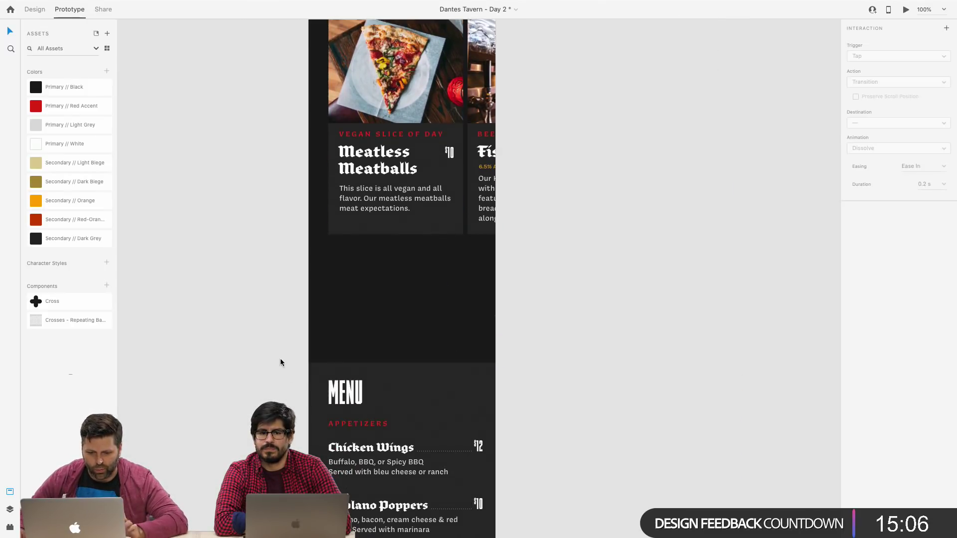
{"action": "left_click", "coordinate": [410, 394]}
{"action": "left_click_drag", "start_coordinate": [402, 391], "coordinate": [409, 293]}
{"action": "left_click", "coordinate": [618, 350]}
Move the Tap List, Location and Family Friendly headings up together so they sit just below the Menu section.
{"action": "key", "text": "super+minus"}
{"action": "key", "text": "super+minus"}
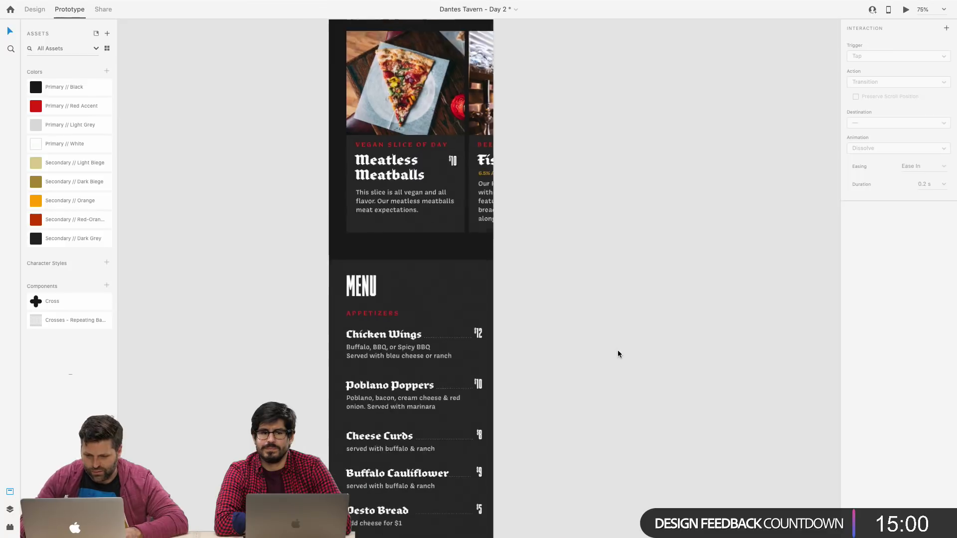
{"action": "scroll", "coordinate": [591, 374], "scroll_direction": "right", "scroll_amount": 2}
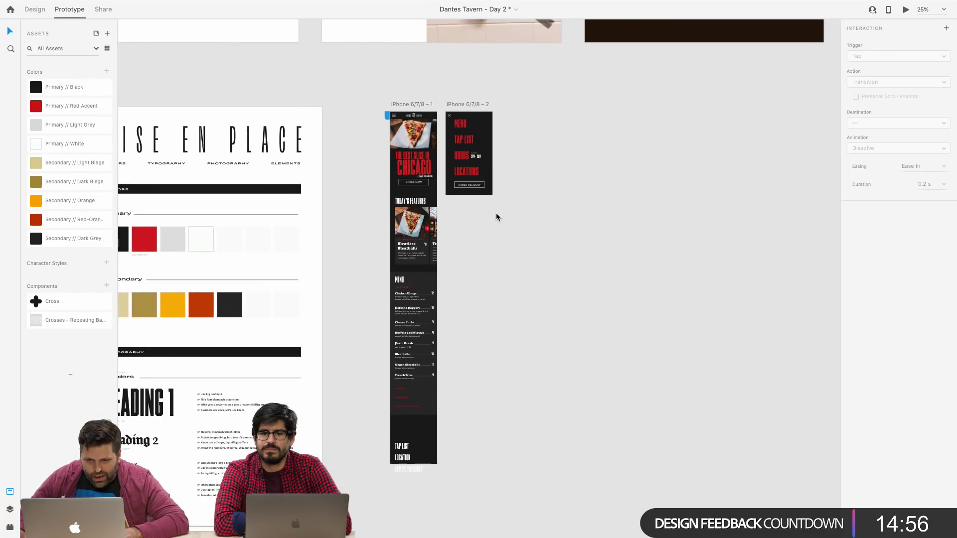
{"action": "key", "text": "super+plus"}
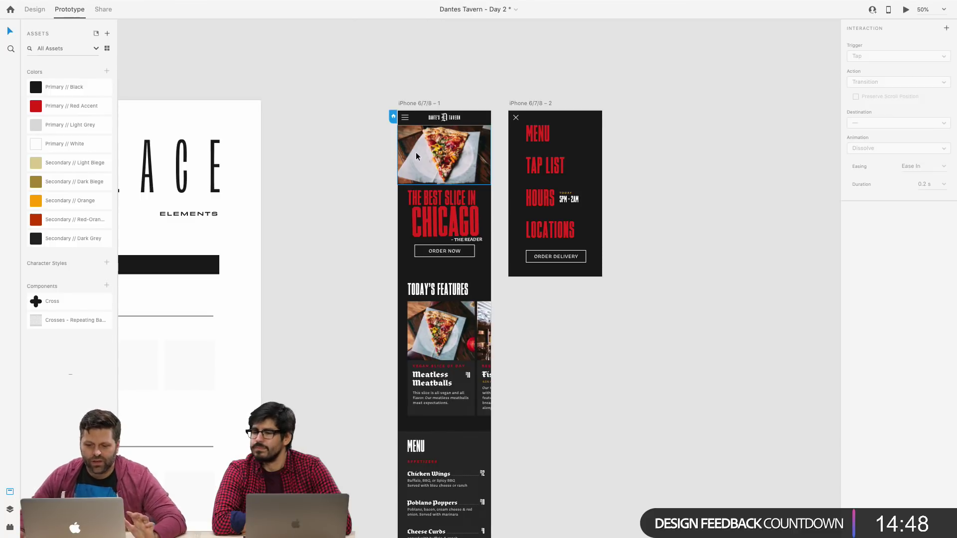
{"action": "scroll", "coordinate": [417, 154], "scroll_direction": "down", "scroll_amount": 10}
{"action": "left_click", "coordinate": [419, 381]}
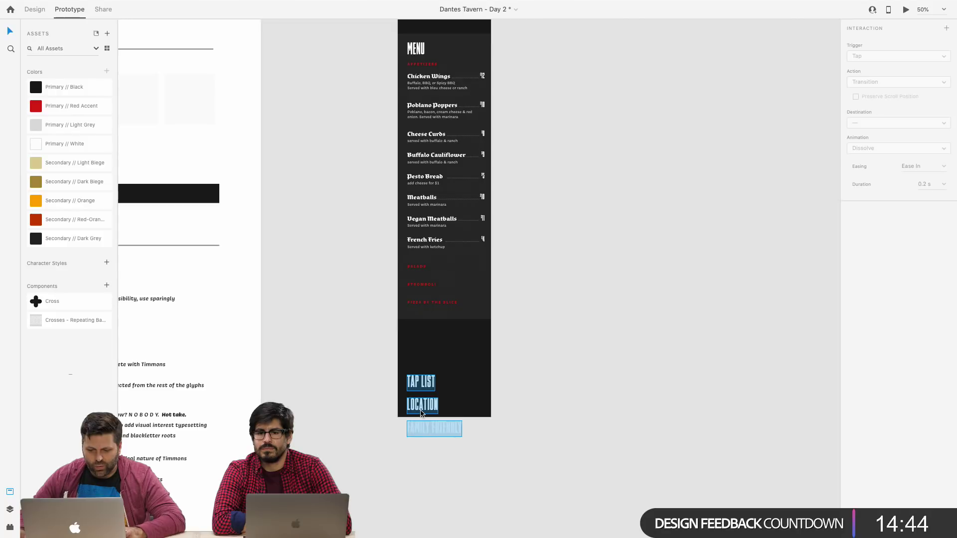
{"action": "left_click_drag", "start_coordinate": [428, 431], "coordinate": [427, 387]}
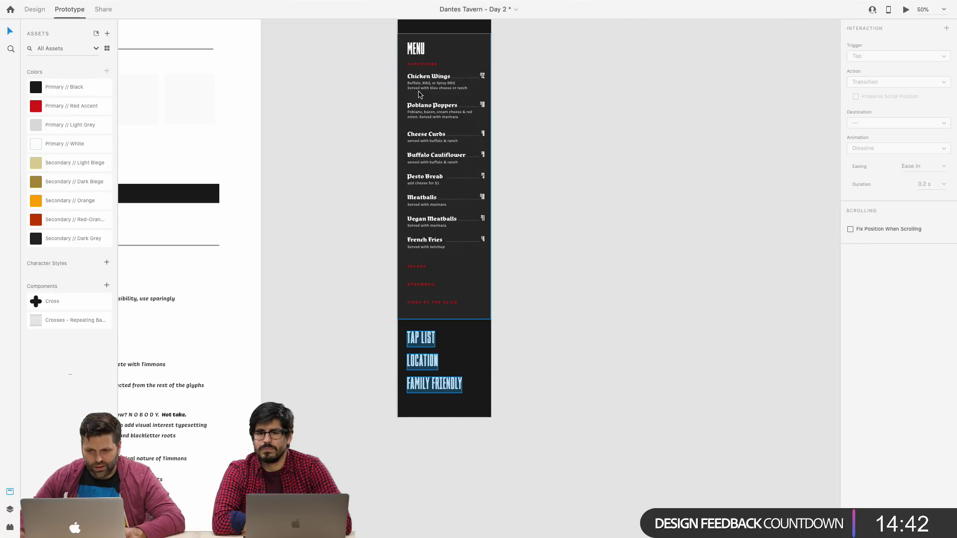
{"action": "left_click", "coordinate": [421, 270]}
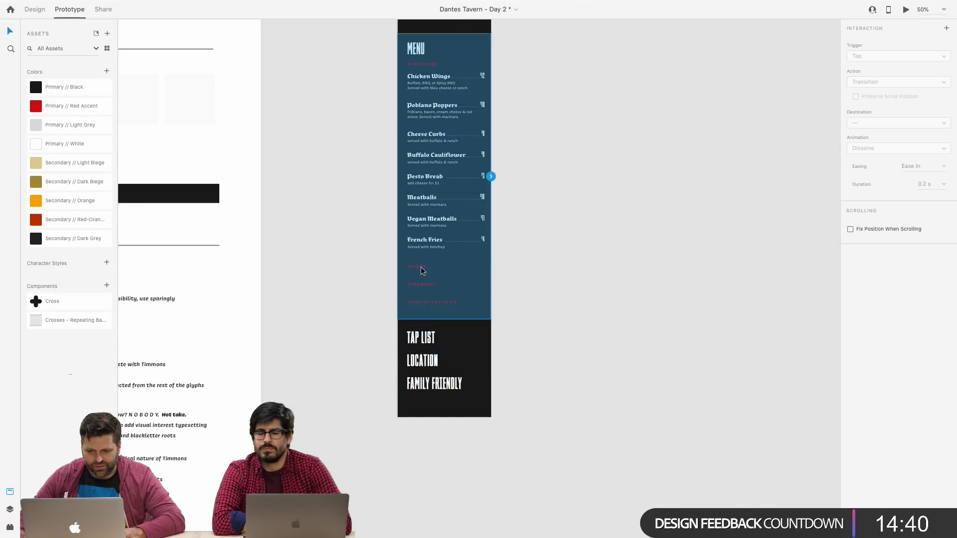
{"action": "left_click", "coordinate": [419, 267]}
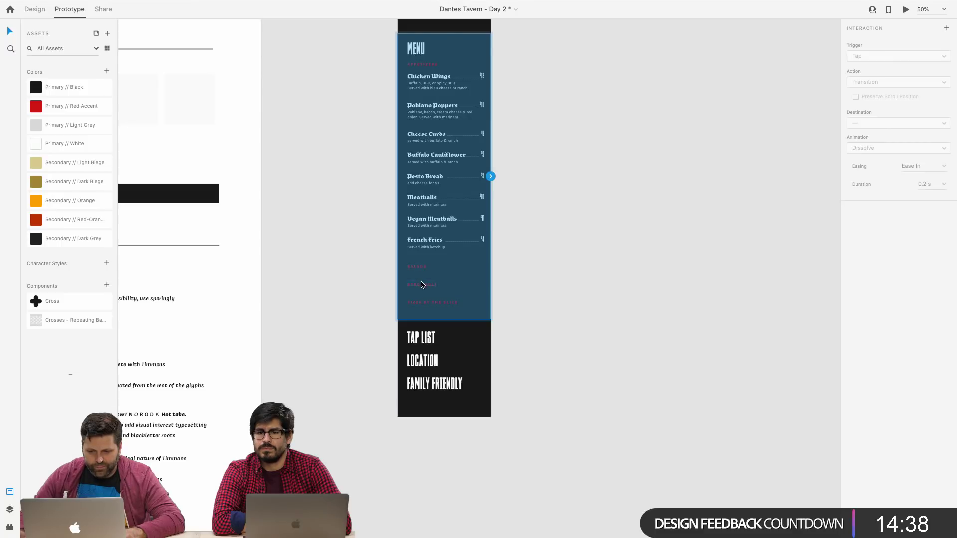
{"action": "left_click", "coordinate": [421, 284], "text": "shift"}
{"action": "left_click", "coordinate": [423, 302], "text": "shift"}
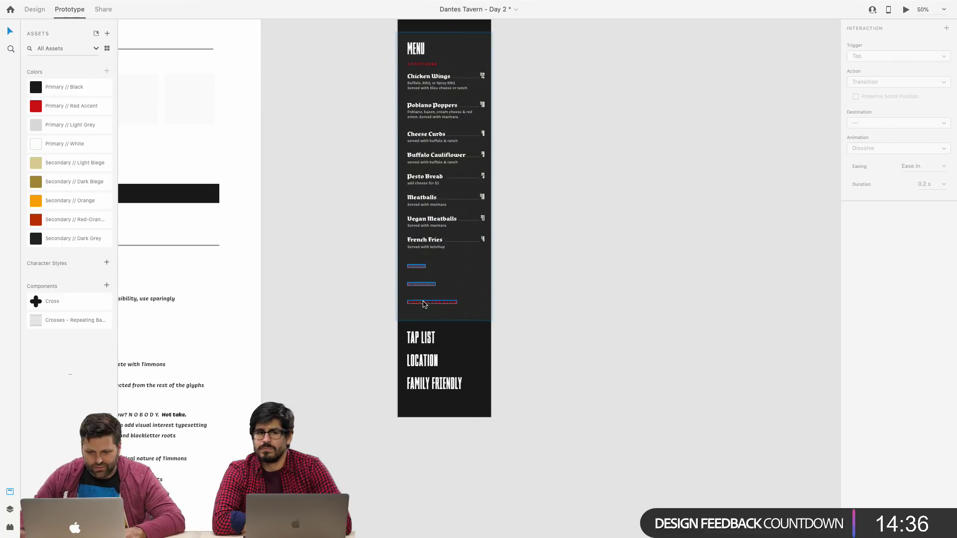
Return to Design mode and duplicate both iPhone artboards together, placing the copies beside the originals at the same height.
{"action": "left_click", "coordinate": [32, 9]}
{"action": "left_click", "coordinate": [667, 254]}
{"action": "scroll", "coordinate": [630, 242], "scroll_direction": "up", "scroll_amount": 5}
{"action": "scroll", "coordinate": [629, 240], "scroll_direction": "up", "scroll_amount": 3}
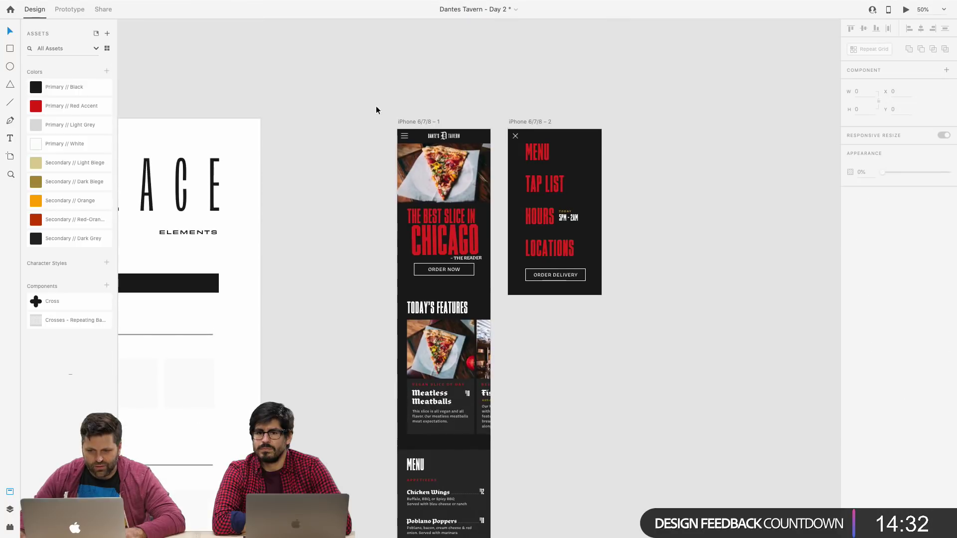
{"action": "left_click", "coordinate": [412, 122]}
{"action": "left_click_drag", "start_coordinate": [411, 124], "coordinate": [729, 127]}
{"action": "key", "text": "ctrl+z"}
{"action": "left_click", "coordinate": [523, 122], "text": "shift"}
{"action": "left_click_drag", "start_coordinate": [523, 121], "coordinate": [812, 124]}
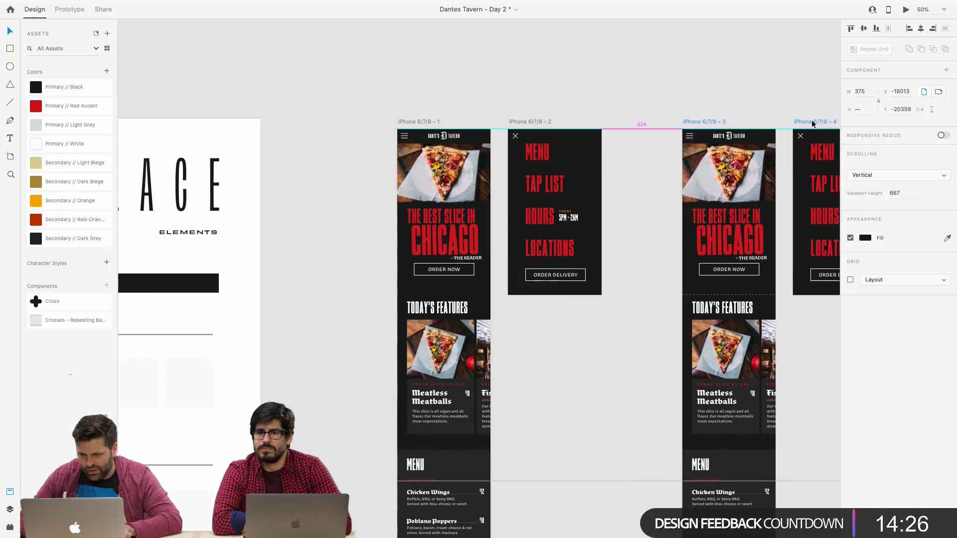
{"action": "left_click_drag", "start_coordinate": [632, 119], "coordinate": [133, 93]}
{"action": "left_click_drag", "start_coordinate": [197, 93], "coordinate": [478, 93]}
{"action": "left_click", "coordinate": [324, 186]}
Delete the Salads, Stromboli and Pizza by the Slice headings from the Menu section of the duplicated long artboard.
{"action": "scroll", "coordinate": [303, 182], "scroll_direction": "right", "scroll_amount": 5}
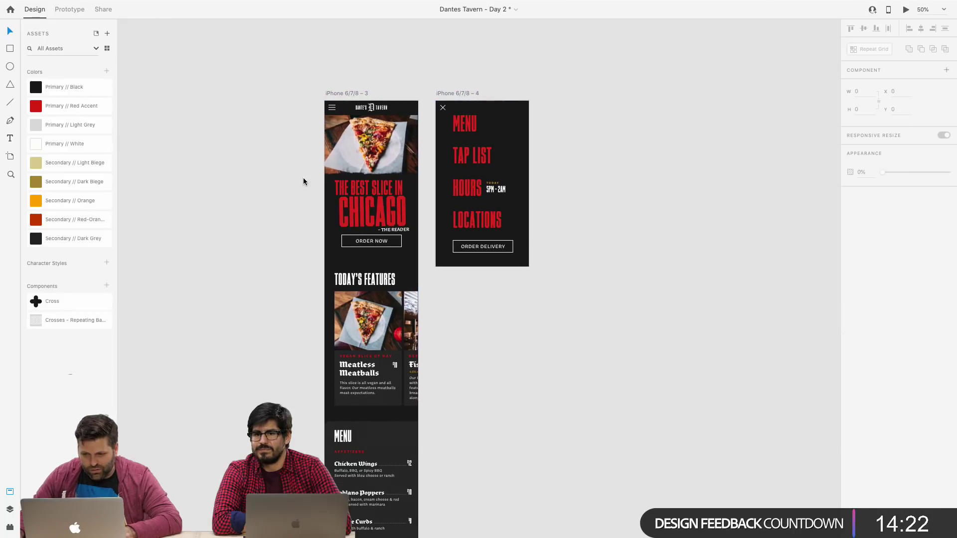
{"action": "scroll", "coordinate": [303, 182], "scroll_direction": "down", "scroll_amount": 4}
{"action": "scroll", "coordinate": [382, 437], "scroll_direction": "down", "scroll_amount": 10}
{"action": "key", "text": "z"}
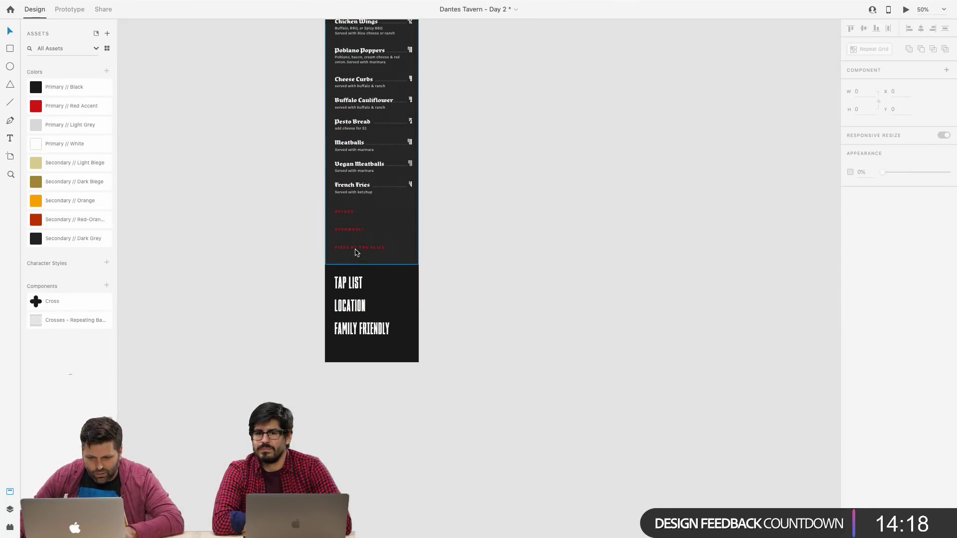
{"action": "left_click", "coordinate": [357, 252]}
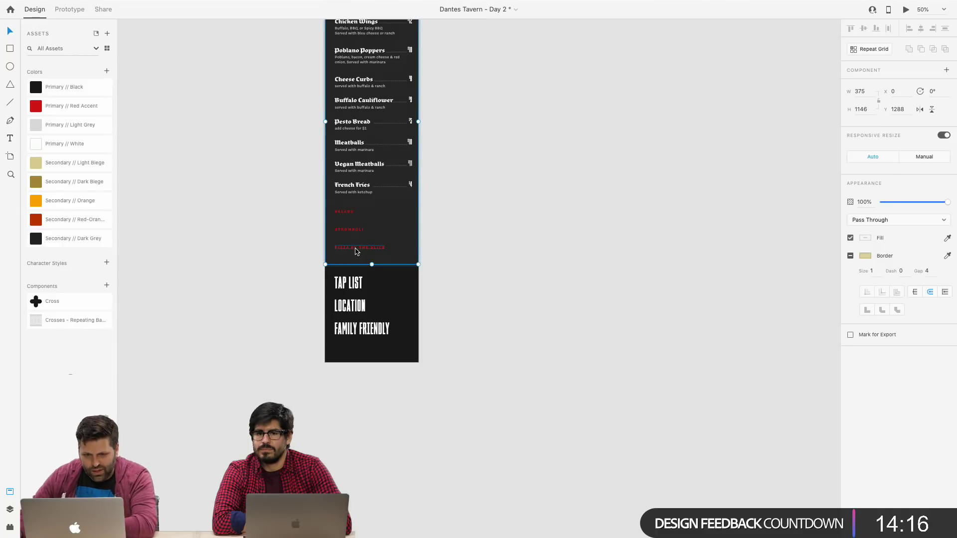
{"action": "scroll", "coordinate": [356, 248], "scroll_direction": "up", "scroll_amount": 4}
{"action": "key", "text": "super+1"}
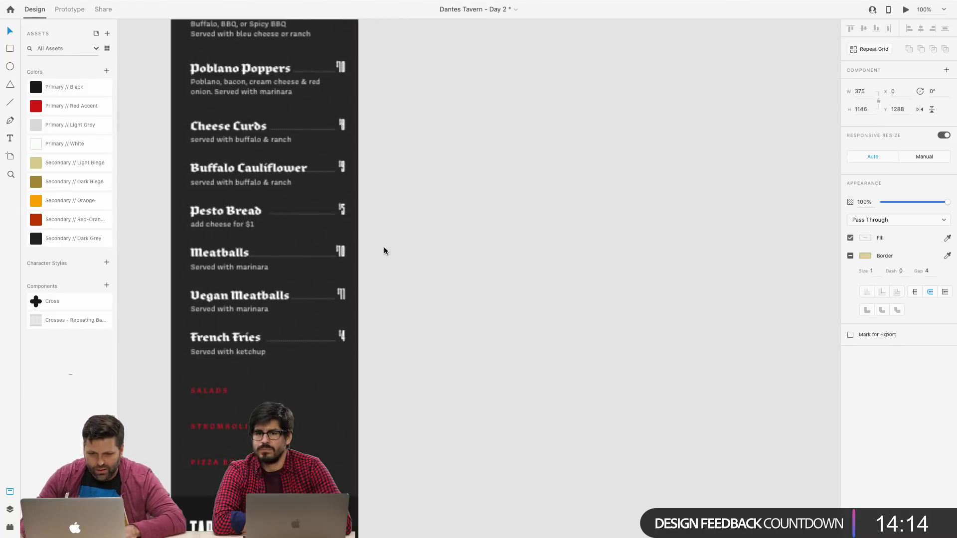
{"action": "left_click_drag", "start_coordinate": [314, 237], "coordinate": [432, 171]}
{"action": "left_click_drag", "start_coordinate": [367, 416], "coordinate": [332, 329]}
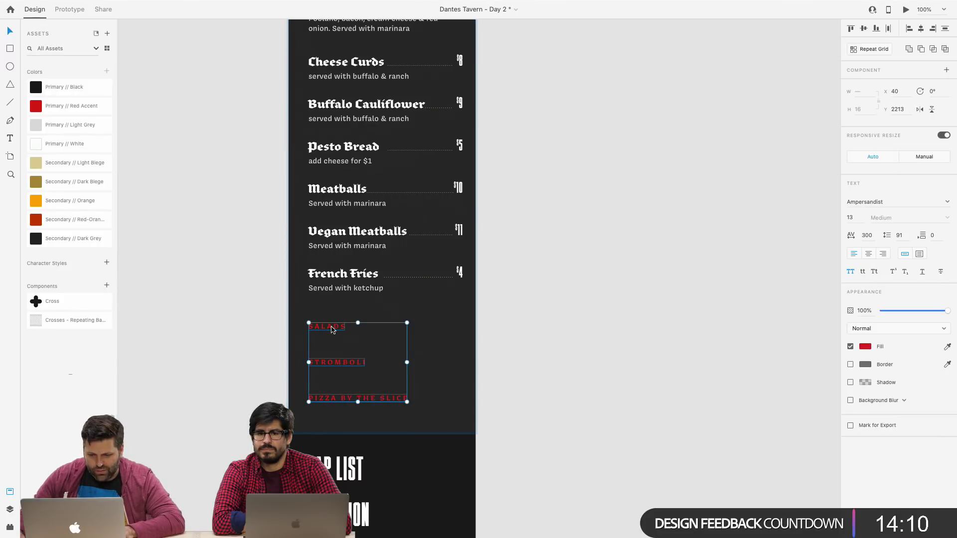
{"action": "key", "text": "Delete"}
Shorten the duplicated Menu section's dark grey background so it ends just below the French Fries entry.
{"action": "left_click", "coordinate": [354, 363]}
{"action": "left_click_drag", "start_coordinate": [381, 431], "coordinate": [377, 323]}
{"action": "left_click", "coordinate": [512, 376]}
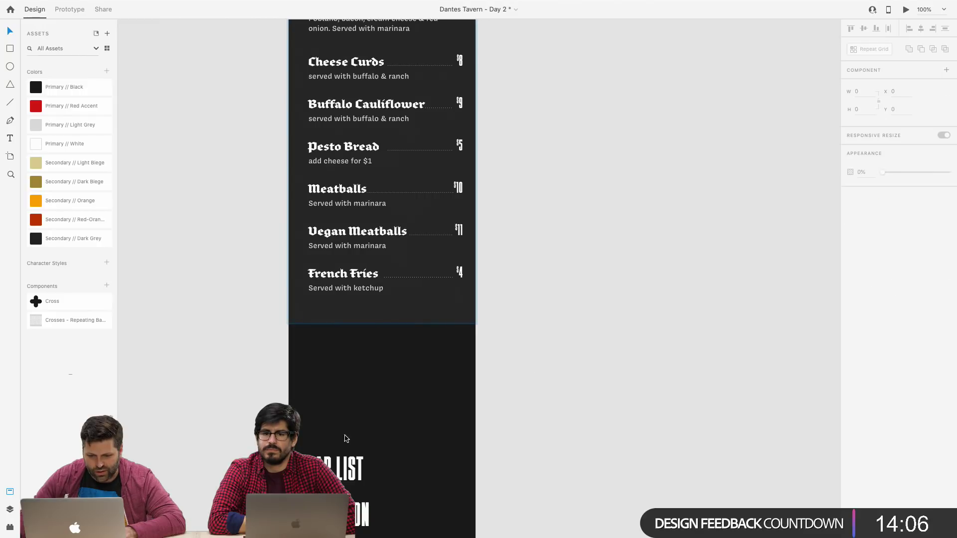
Move the Tap List, Location and Family Friendly headings up together to Y 2279, below the shortened Menu section.
{"action": "left_click", "coordinate": [349, 472]}
{"action": "scroll", "coordinate": [358, 485], "scroll_direction": "down", "scroll_amount": 5}
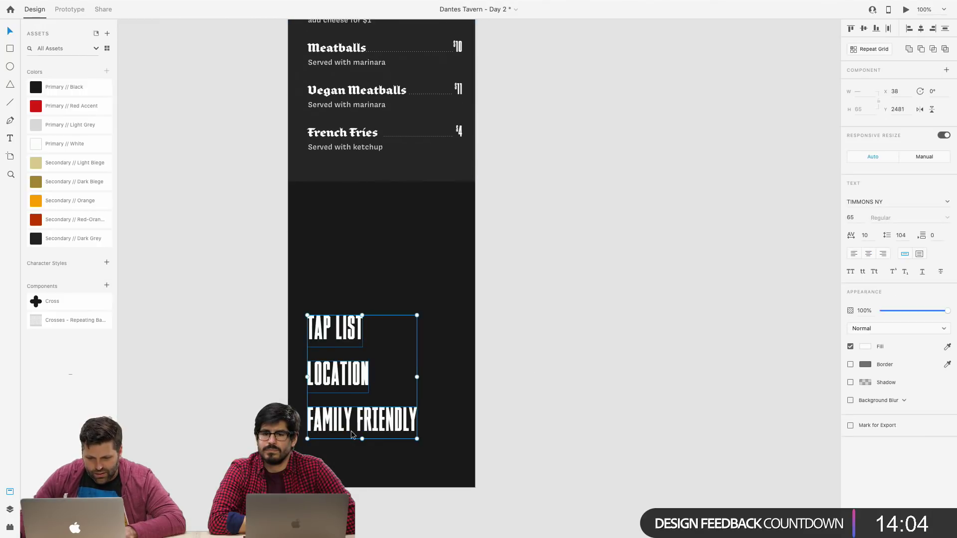
{"action": "left_click_drag", "start_coordinate": [349, 364], "coordinate": [350, 292]}
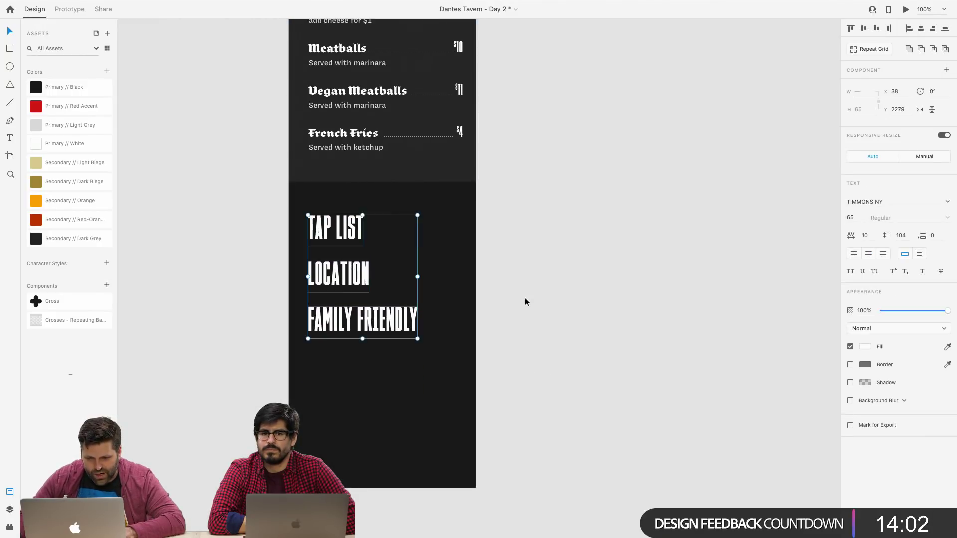
{"action": "left_click", "coordinate": [589, 309]}
Review the duplicated phone artboards from the header and hero photo down to the Menu section and closing headings.
{"action": "scroll", "coordinate": [590, 312], "scroll_direction": "up", "scroll_amount": 15}
{"action": "scroll", "coordinate": [588, 307], "scroll_direction": "up", "scroll_amount": 10}
{"action": "scroll", "coordinate": [589, 308], "scroll_direction": "down", "scroll_amount": 6}
{"action": "scroll", "coordinate": [585, 316], "scroll_direction": "left", "scroll_amount": 1}
{"action": "scroll", "coordinate": [584, 316], "scroll_direction": "left", "scroll_amount": 2}
{"action": "scroll", "coordinate": [583, 325], "scroll_direction": "down", "scroll_amount": 14}
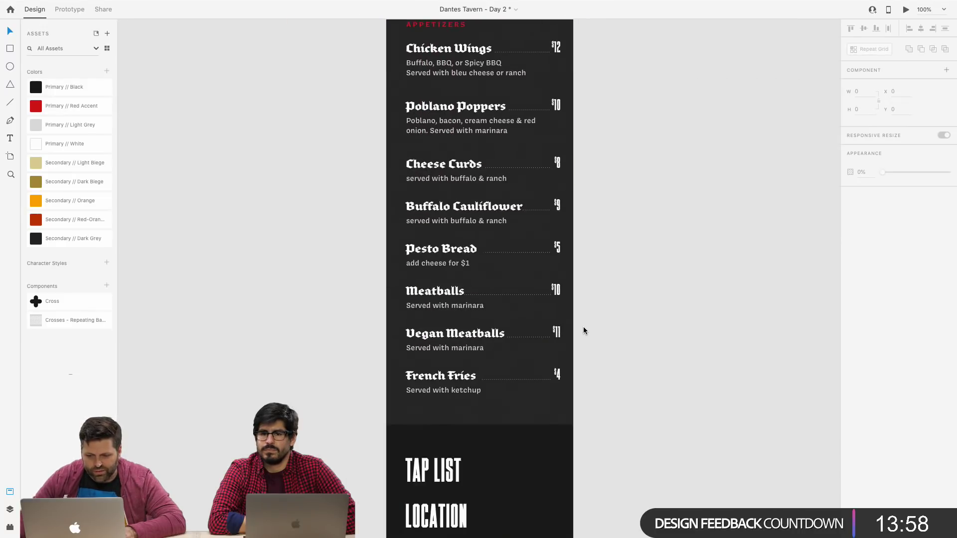
{"action": "scroll", "coordinate": [600, 413], "scroll_direction": "up", "scroll_amount": 20}
{"action": "scroll", "coordinate": [601, 412], "scroll_direction": "right", "scroll_amount": 2}
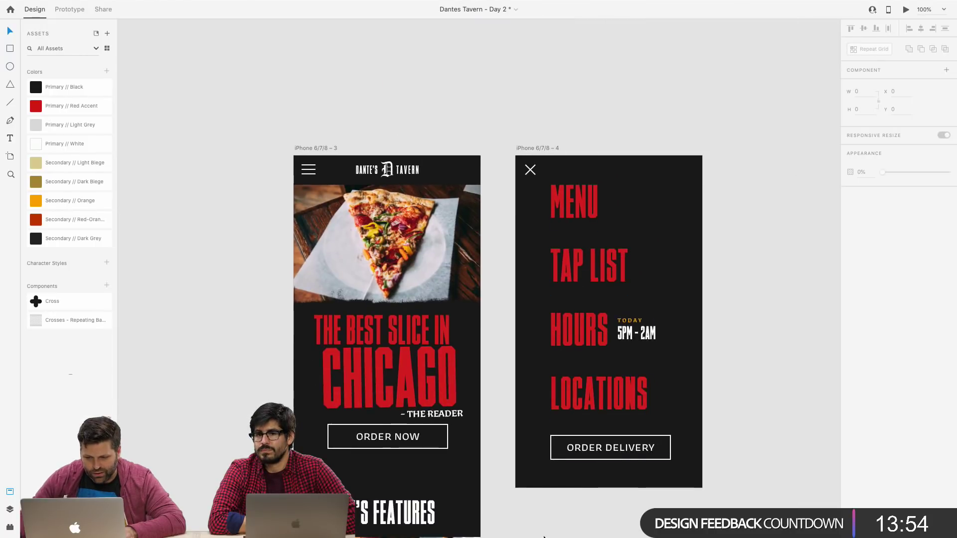
{"action": "scroll", "coordinate": [541, 508], "scroll_direction": "down", "scroll_amount": 15}
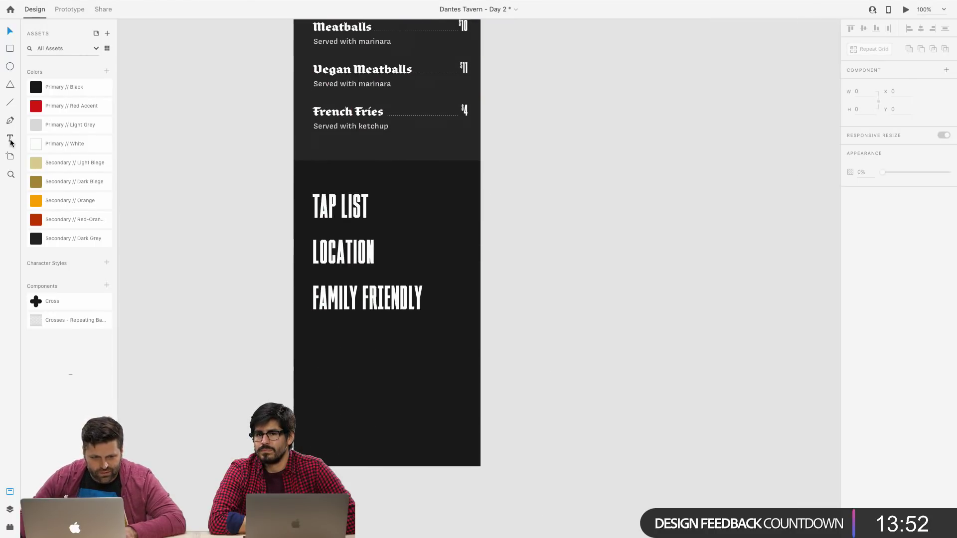
Add a plus sign as text beside the Tap List heading and enlarge it to a font size of 81.
{"action": "left_click", "coordinate": [430, 185]}
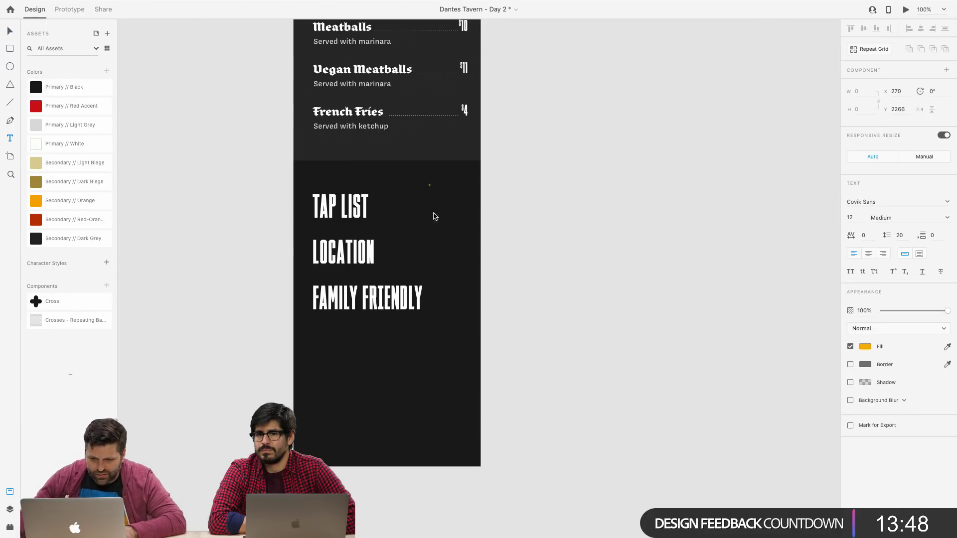
{"action": "key", "text": "Escape"}
{"action": "left_click_drag", "start_coordinate": [430, 188], "coordinate": [430, 234]}
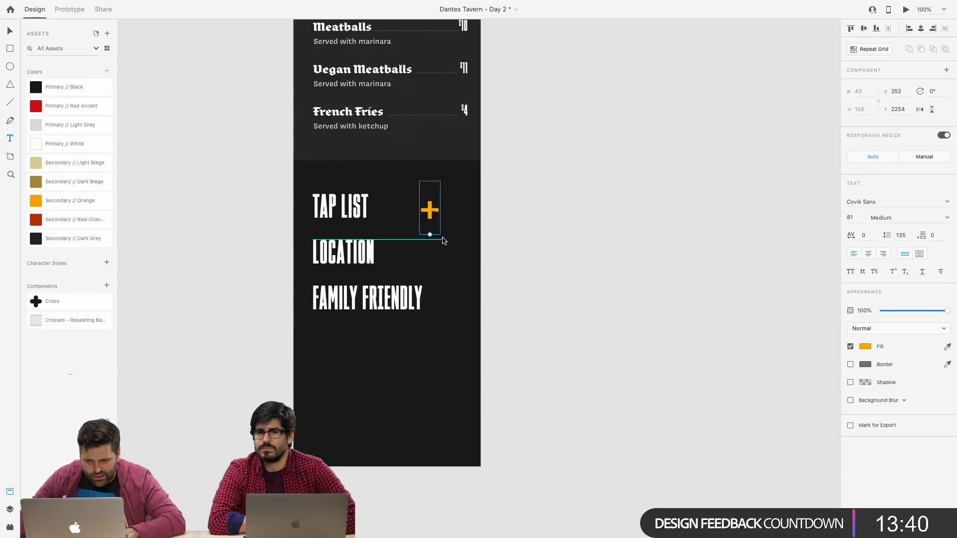
{"action": "left_click_drag", "start_coordinate": [441, 235], "coordinate": [452, 232]}
Move the plus sign toward the artboard's right edge, to X 312 and Y 2250, in line with the Tap List heading.
{"action": "left_click", "coordinate": [431, 210]}
{"action": "key", "text": "shift+Right"}
{"action": "key", "text": "shift+Right"}
{"action": "key", "text": "shift+Right"}
{"action": "key", "text": "shift+Right"}
{"action": "key", "text": "shift+Right"}
{"action": "key", "text": "Right"}
{"action": "key", "text": "Right"}
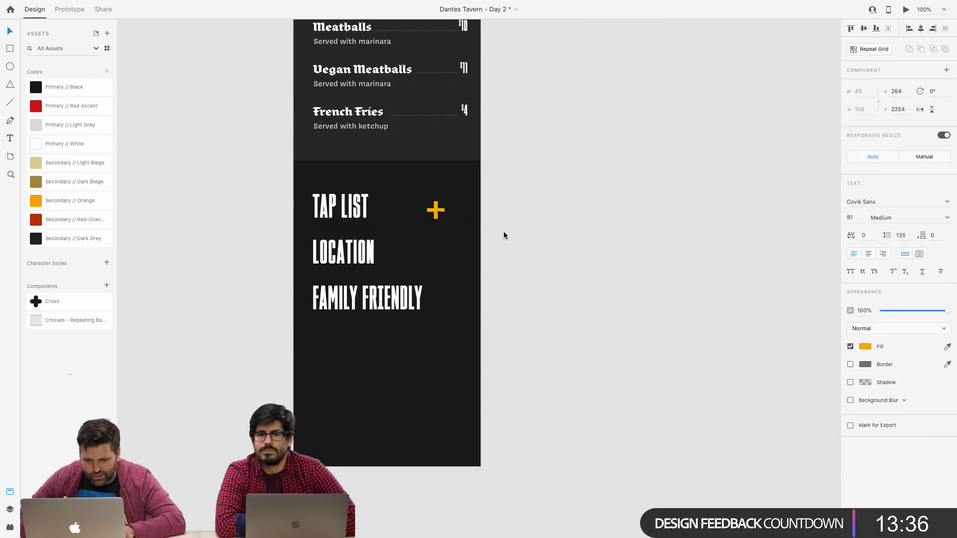
{"action": "key", "text": "Up"}
{"action": "key", "text": "Up"}
{"action": "key", "text": "Up"}
{"action": "key", "text": "Up"}
{"action": "key", "text": "Right"}
{"action": "key", "text": "Right"}
{"action": "key", "text": "shift+Right"}
{"action": "key", "text": "Left"}
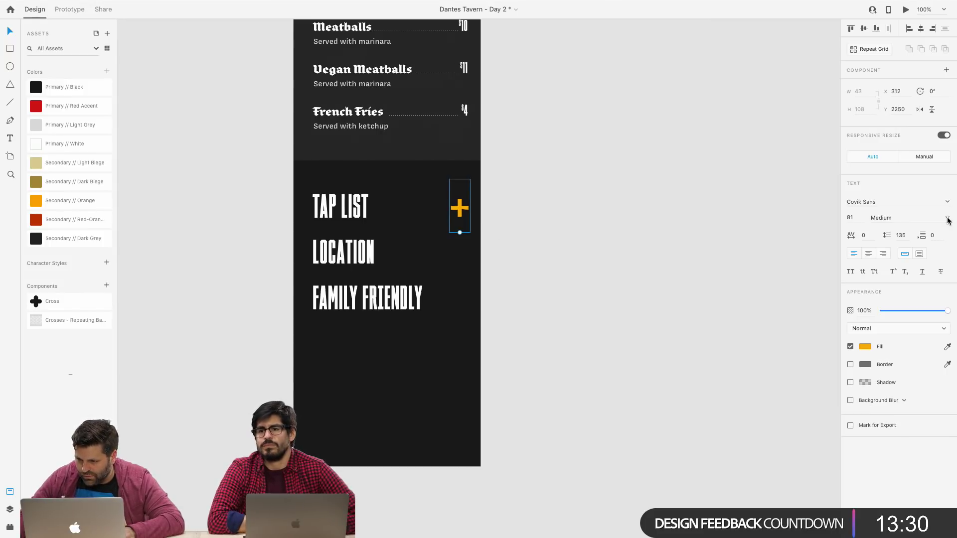
Change the plus sign's font to TIMMONS NY and shift it to X 322, under the menu prices.
{"action": "left_click", "coordinate": [947, 203]}
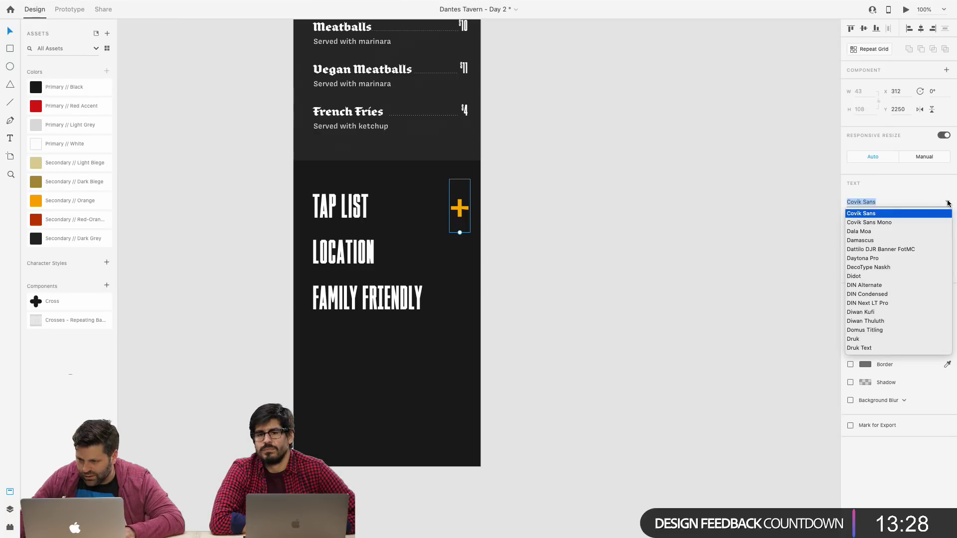
{"action": "type", "text": "Times"}
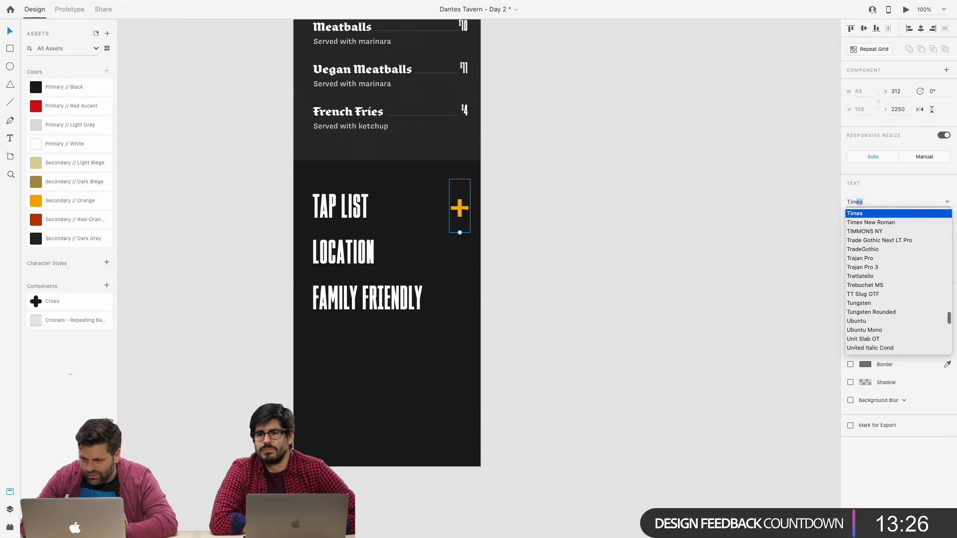
{"action": "key", "text": "Return"}
{"action": "left_click", "coordinate": [790, 244]}
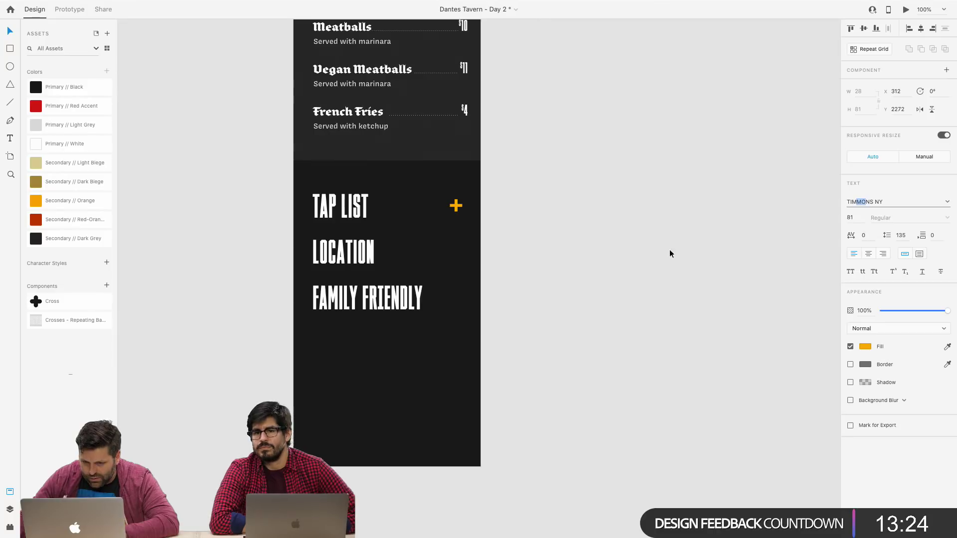
{"action": "left_click", "coordinate": [456, 208]}
{"action": "left_click_drag", "start_coordinate": [456, 209], "coordinate": [461, 210]}
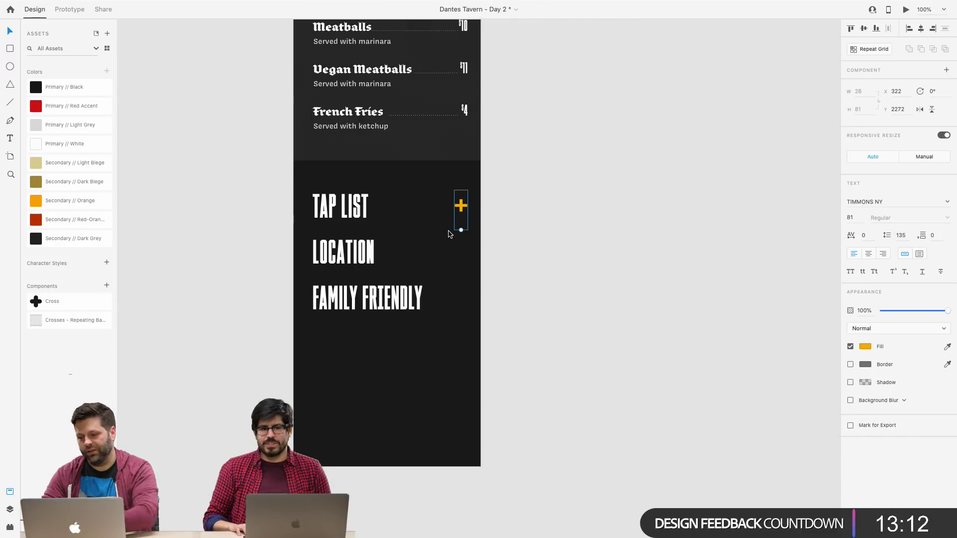
{"action": "left_click", "coordinate": [536, 243]}
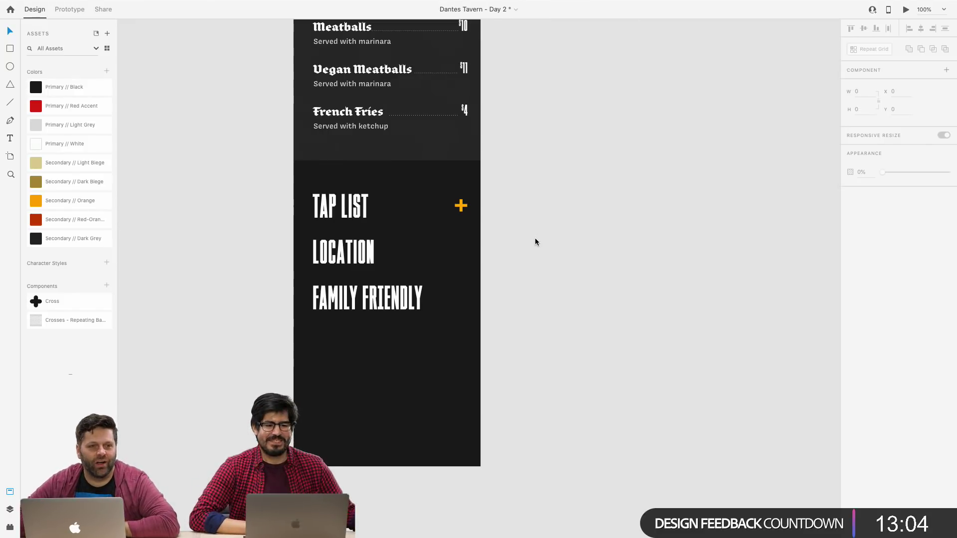
Apply the Primary // Red Accent colour to the plus sign and nudge it down to centre on the Tap List heading.
{"action": "left_click", "coordinate": [461, 206]}
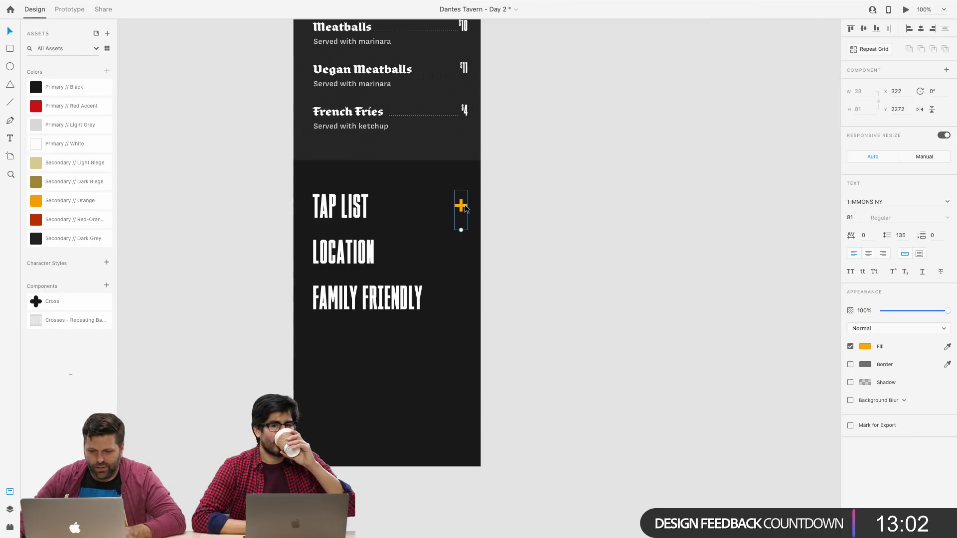
{"action": "left_click", "coordinate": [66, 108]}
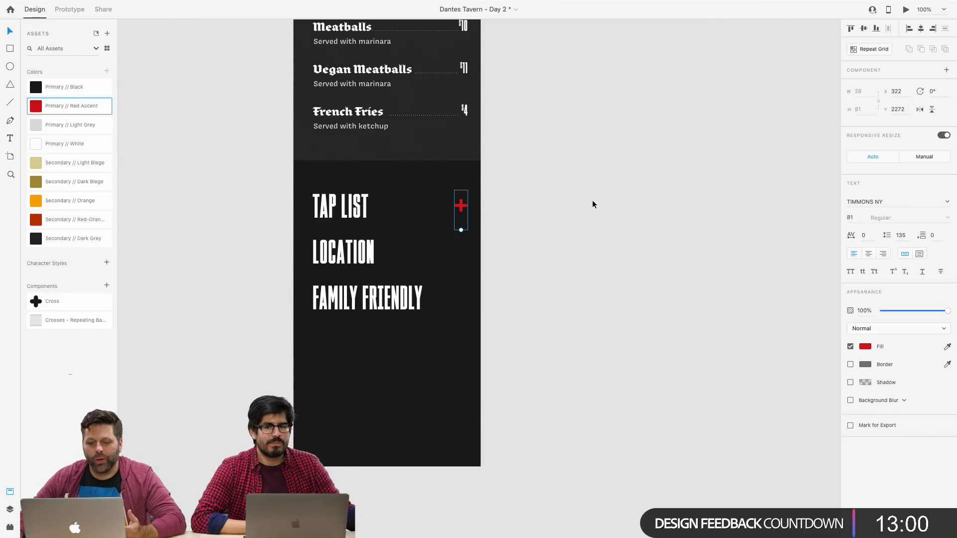
{"action": "key", "text": "Down"}
{"action": "key", "text": "Down"}
{"action": "key", "text": "Down"}
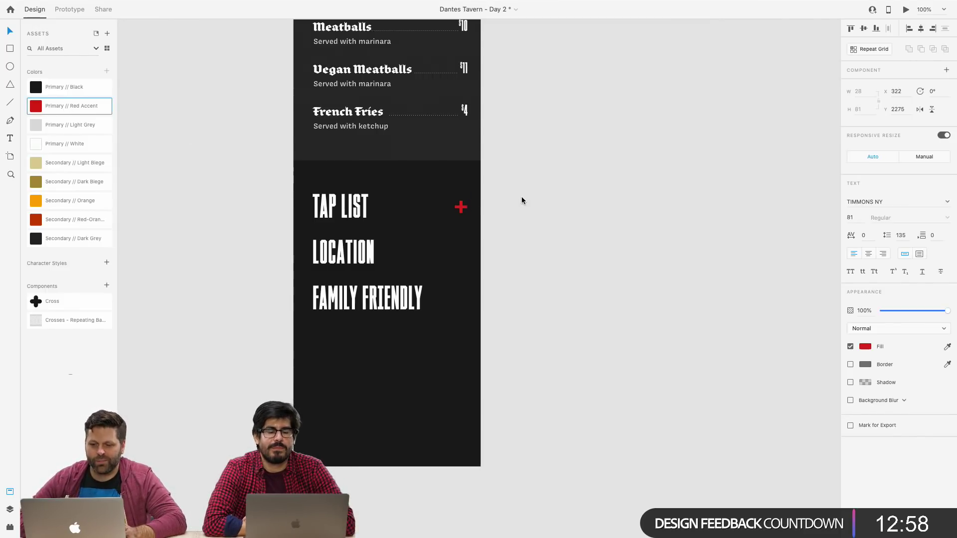
{"action": "left_click", "coordinate": [521, 197]}
{"action": "key", "text": "Up"}
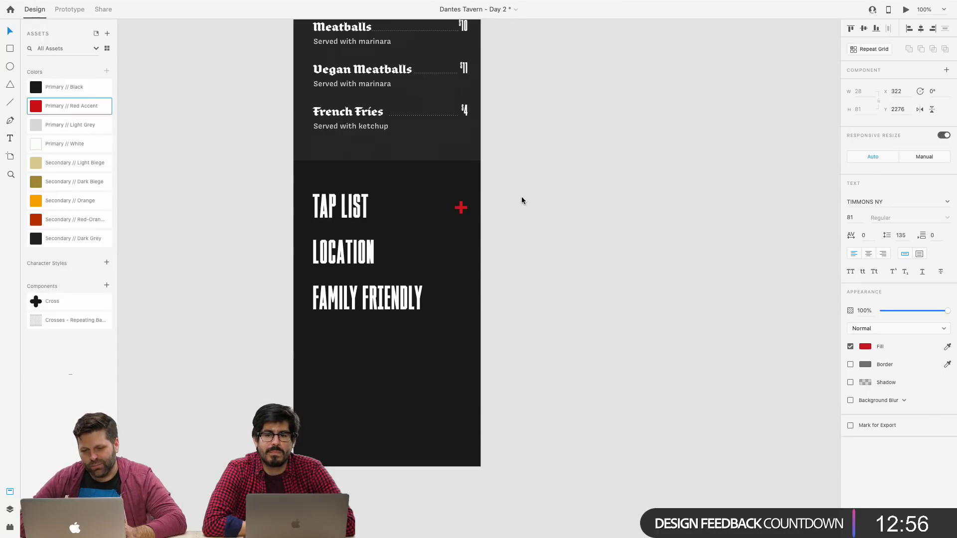
Move the Location and Family Friendly headings down together, placing Location at Y 2401.
{"action": "left_click", "coordinate": [369, 254]}
{"action": "left_click", "coordinate": [375, 298], "text": "shift"}
{"action": "key", "text": "shift+Down"}
{"action": "key", "text": "shift+Down"}
{"action": "key", "text": "shift+Down"}
{"action": "key", "text": "Escape"}
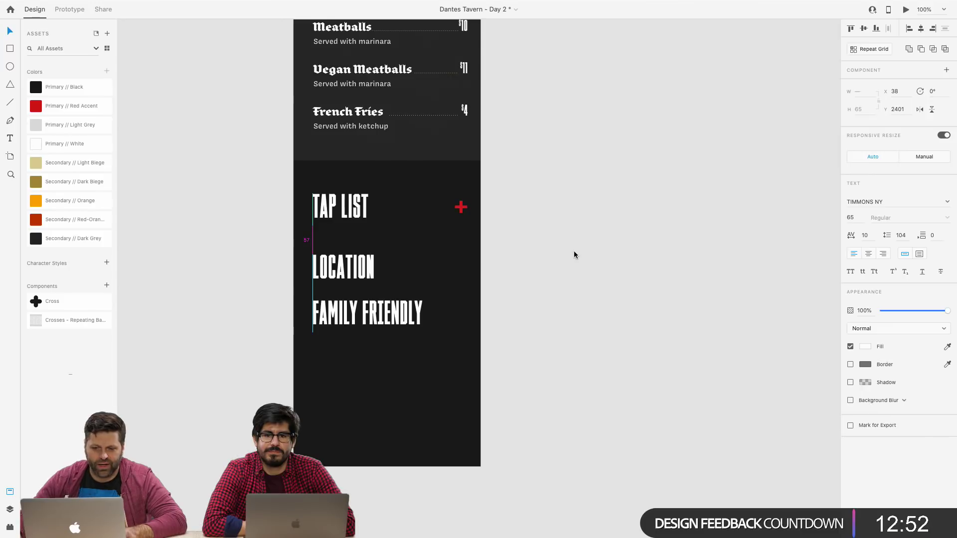
Copy the dotted line from the French Fries entry as dividers below Tap List and Location, with Family Friendly spaced evenly beneath.
{"action": "double_click", "coordinate": [427, 115]}
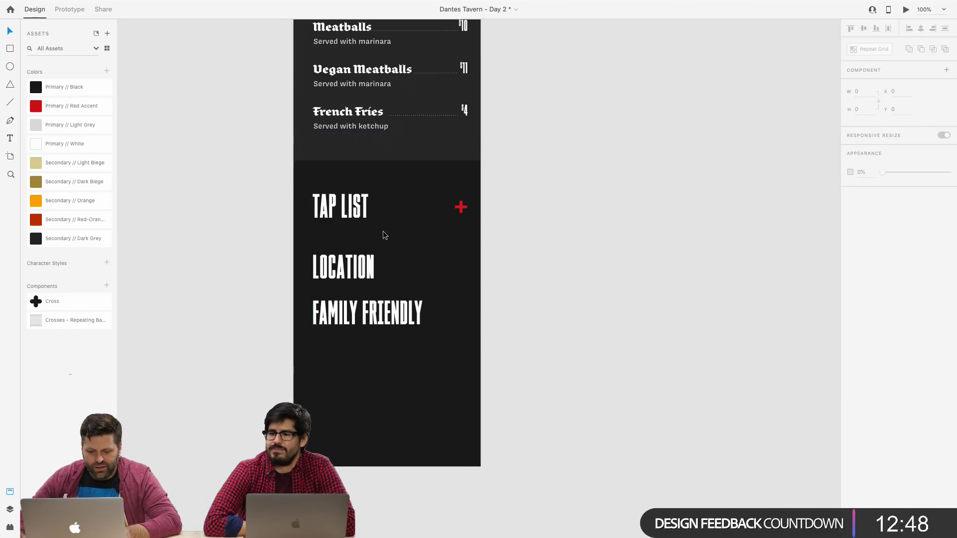
{"action": "left_click_drag", "start_coordinate": [432, 116], "coordinate": [466, 237]}
{"action": "left_click_drag", "start_coordinate": [384, 241], "coordinate": [386, 329]}
Duplicate the plus sign beside Location and Family Friendly, and copy the dotted divider below Family Friendly.
{"action": "left_click_drag", "start_coordinate": [461, 207], "coordinate": [468, 266]}
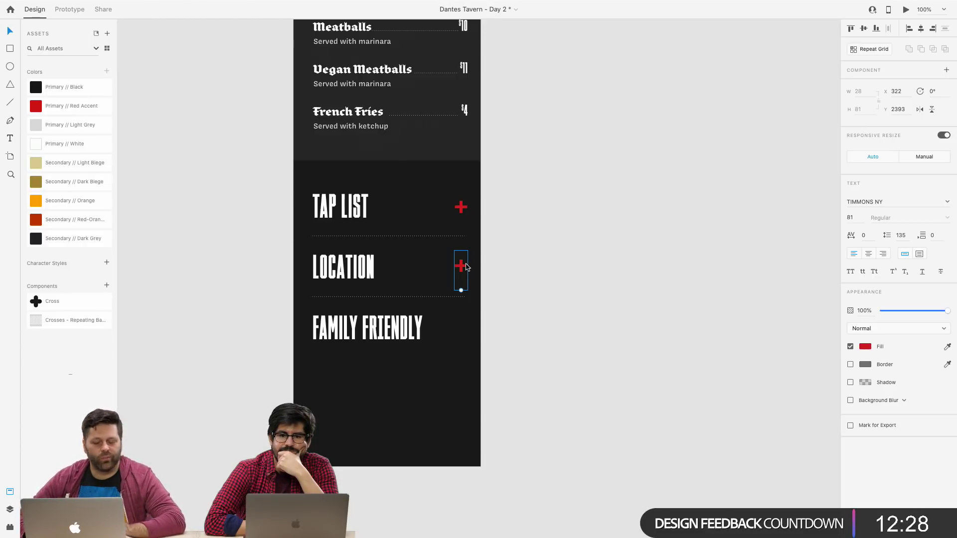
{"action": "left_click_drag", "start_coordinate": [466, 267], "coordinate": [461, 329]}
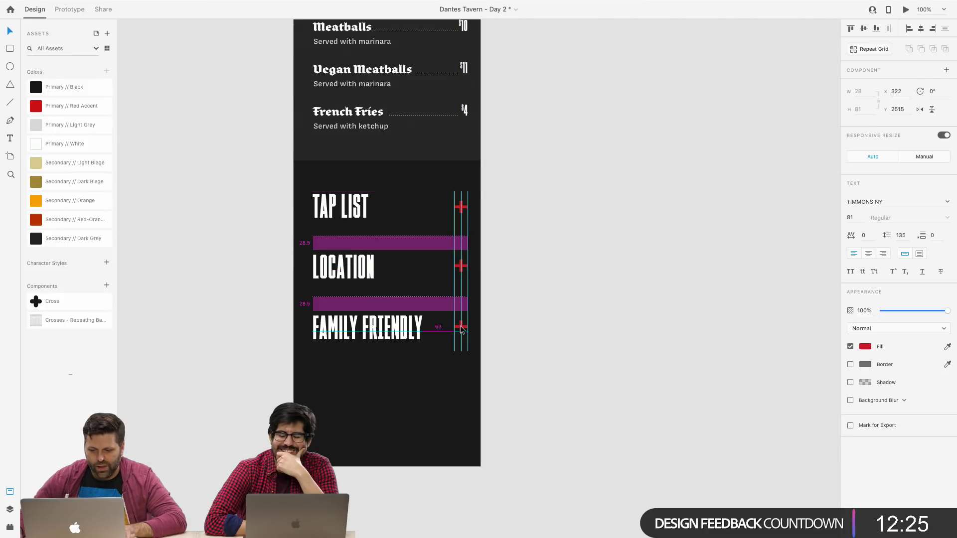
{"action": "left_click", "coordinate": [563, 312]}
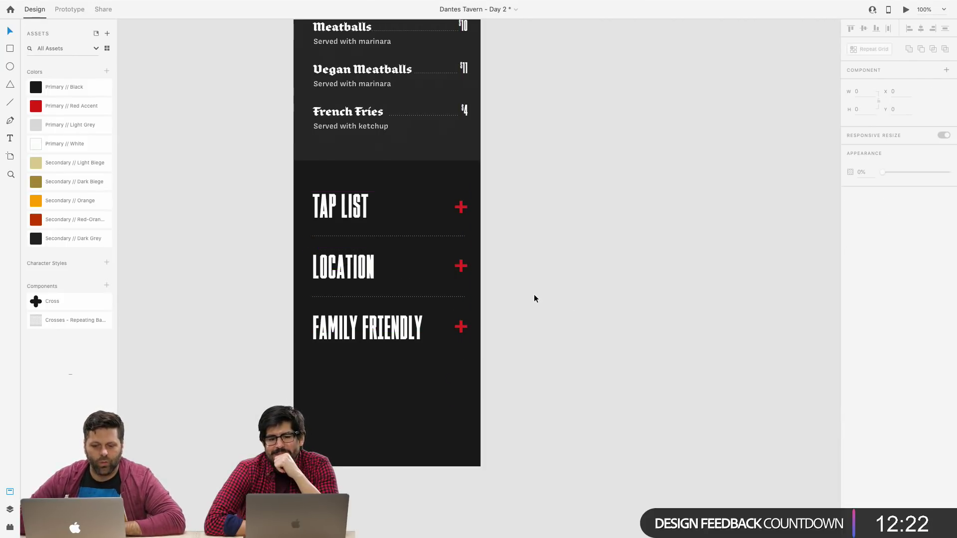
{"action": "left_click_drag", "start_coordinate": [455, 297], "coordinate": [451, 361]}
{"action": "left_click", "coordinate": [545, 346]}
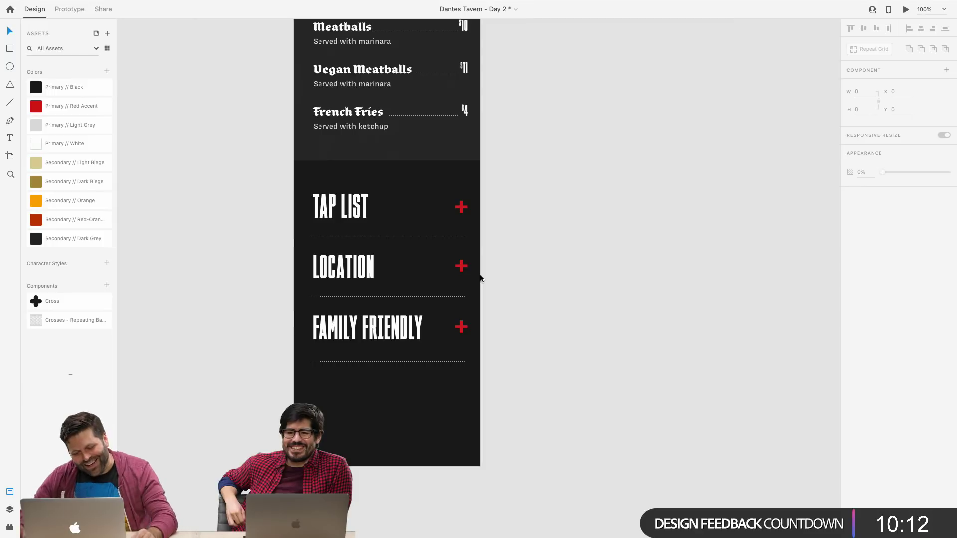
Nudge the Family Friendly plus sign down to Y 2518 and recolour all three plus signs white.
{"action": "left_click", "coordinate": [459, 321]}
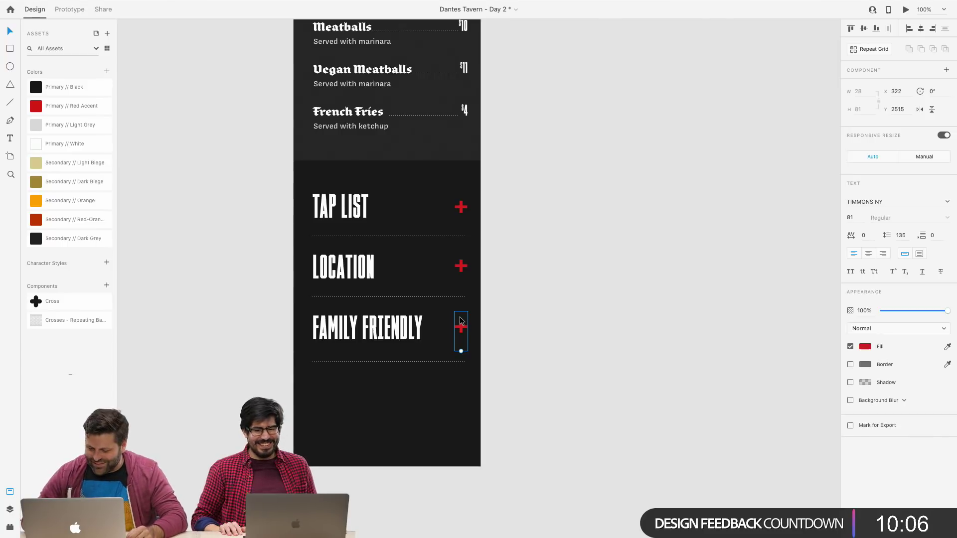
{"action": "left_click_drag", "start_coordinate": [460, 320], "coordinate": [460, 321]}
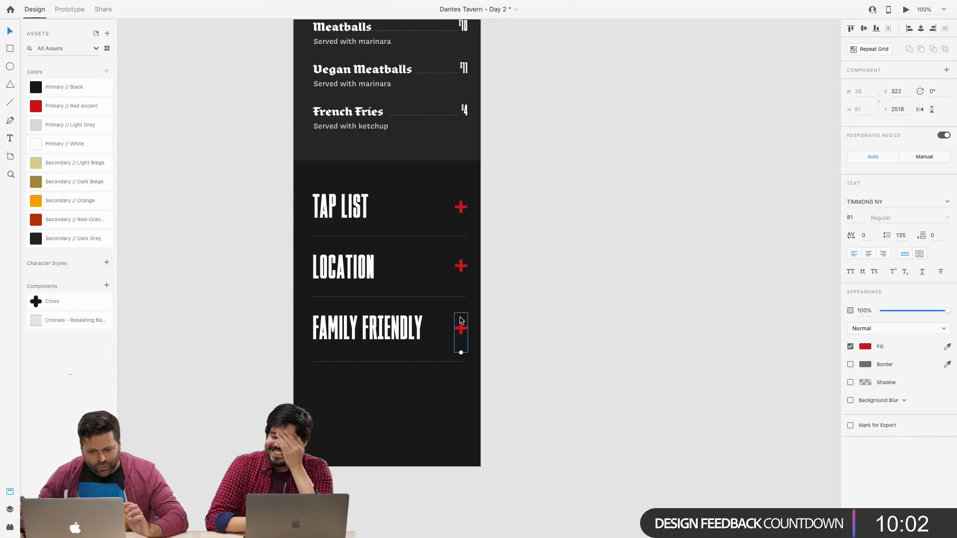
{"action": "left_click", "coordinate": [460, 267], "text": "shift"}
{"action": "left_click", "coordinate": [460, 205], "text": "shift"}
{"action": "left_click", "coordinate": [866, 347]}
{"action": "left_click_drag", "start_coordinate": [778, 338], "coordinate": [727, 273]}
{"action": "left_click", "coordinate": [668, 267]}
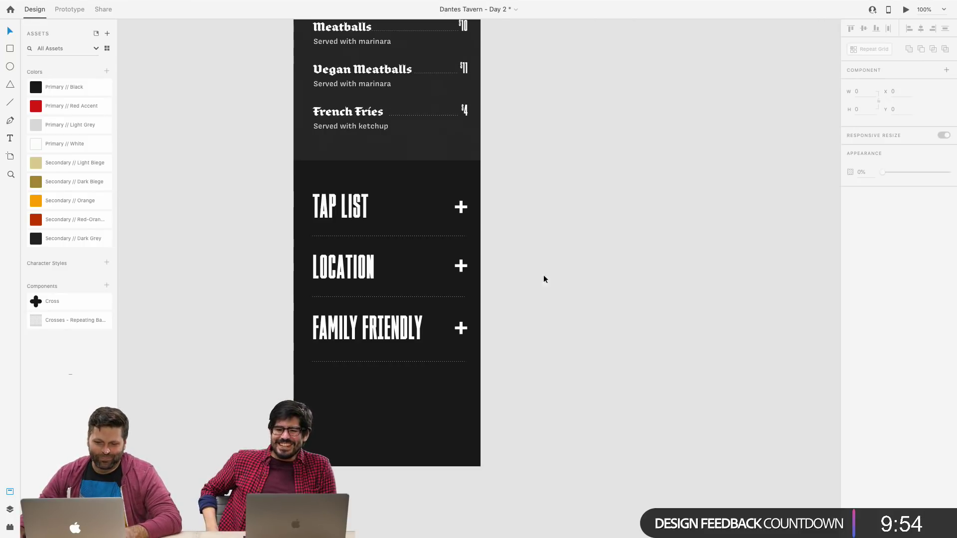
Review the long phone artboard from the hero photo and Menu section down to the closing headings with plus signs.
{"action": "scroll", "coordinate": [543, 274], "scroll_direction": "up", "scroll_amount": 10}
{"action": "scroll", "coordinate": [539, 265], "scroll_direction": "down", "scroll_amount": 10}
{"action": "scroll", "coordinate": [539, 269], "scroll_direction": "down", "scroll_amount": 5}
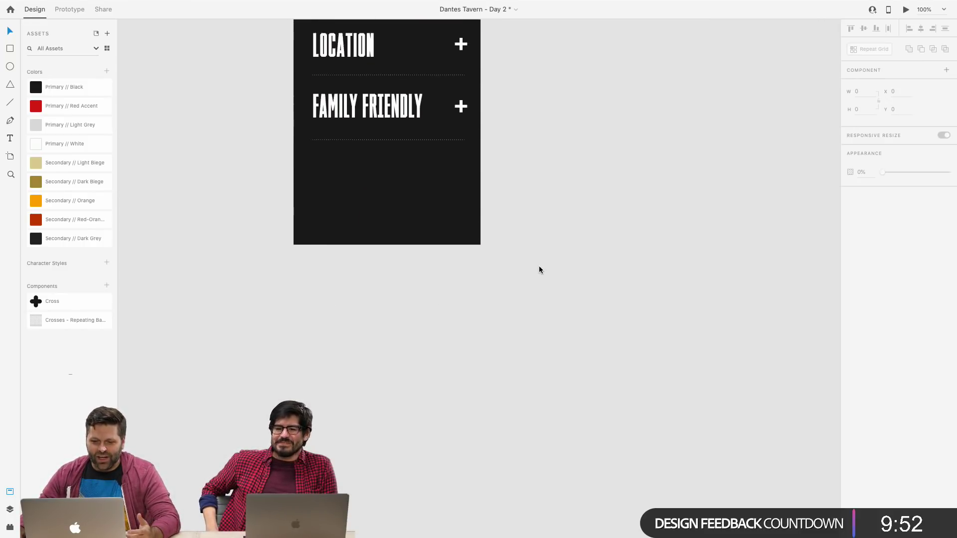
{"action": "scroll", "coordinate": [540, 269], "scroll_direction": "up", "scroll_amount": 15}
{"action": "scroll", "coordinate": [539, 269], "scroll_direction": "down", "scroll_amount": 15}
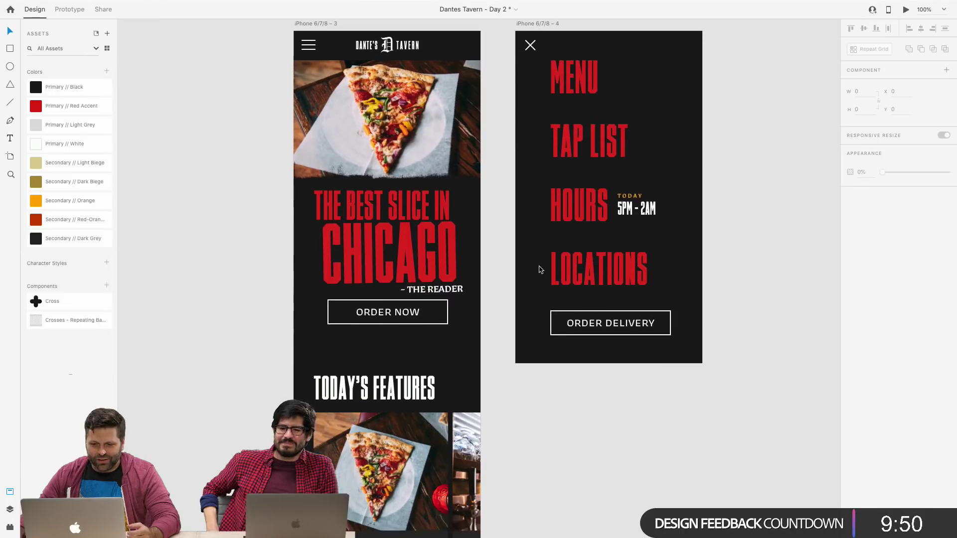
{"action": "scroll", "coordinate": [539, 269], "scroll_direction": "down", "scroll_amount": 10}
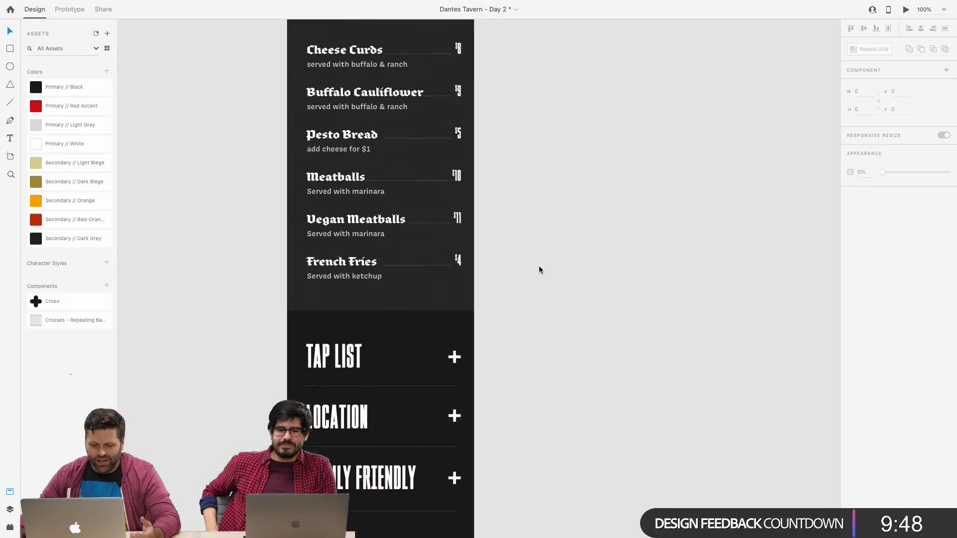
{"action": "scroll", "coordinate": [539, 270], "scroll_direction": "up", "scroll_amount": 4}
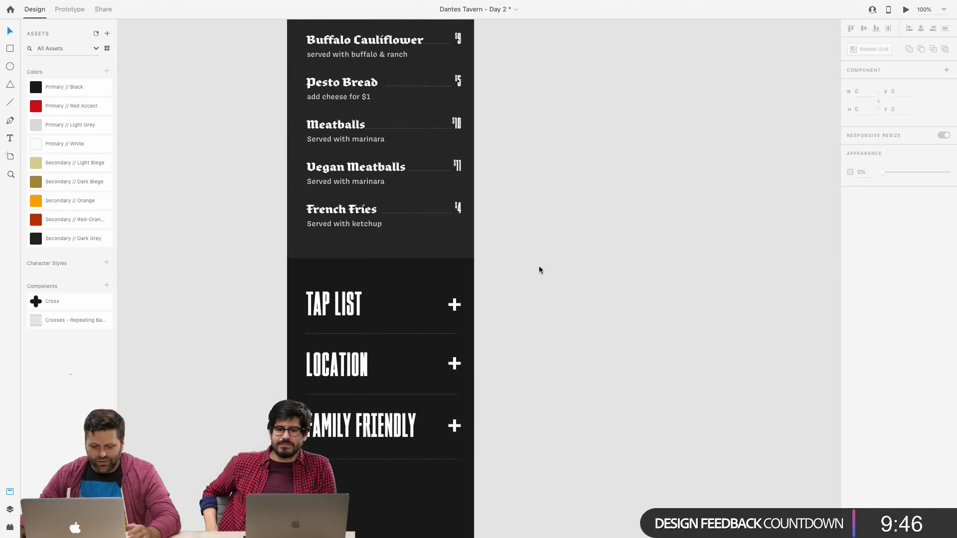
{"action": "scroll", "coordinate": [569, 271], "scroll_direction": "down", "scroll_amount": 10}
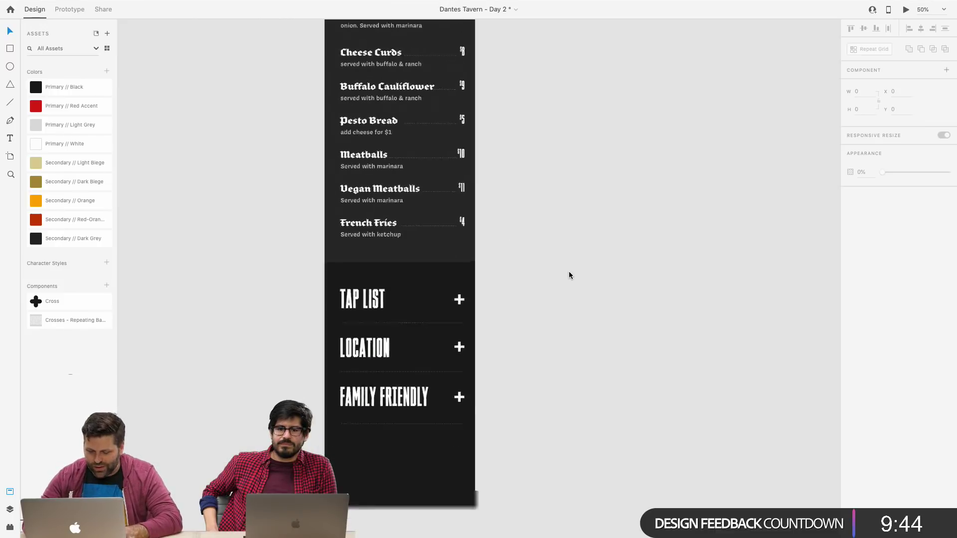
Examine the Elements section of the style board, focusing on the small cross shapes and the repeating cross pattern.
{"action": "scroll", "coordinate": [604, 246], "scroll_direction": "up", "scroll_amount": 3}
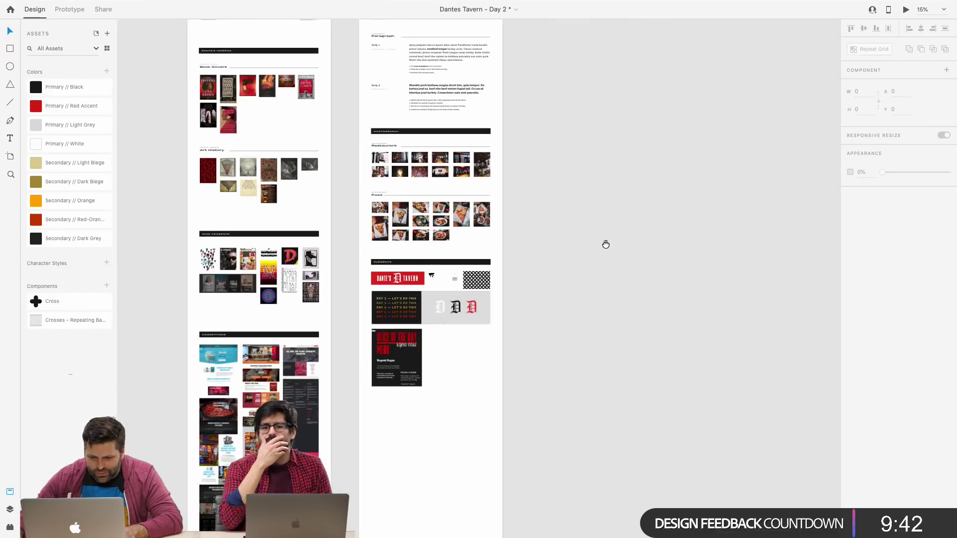
{"action": "scroll", "coordinate": [609, 163], "scroll_direction": "down", "scroll_amount": 5}
{"action": "scroll", "coordinate": [608, 160], "scroll_direction": "up", "scroll_amount": 6}
{"action": "scroll", "coordinate": [609, 159], "scroll_direction": "up", "scroll_amount": 5}
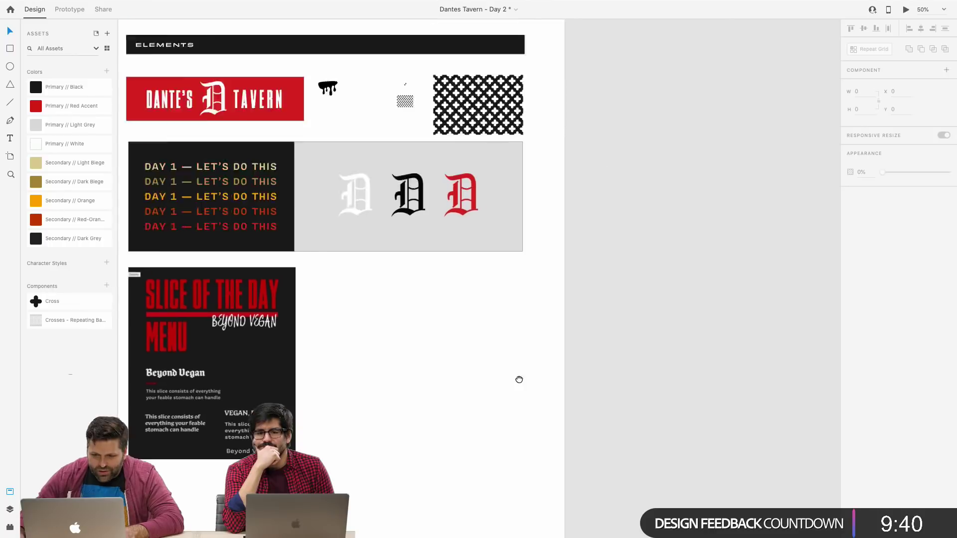
{"action": "left_click", "coordinate": [412, 229]}
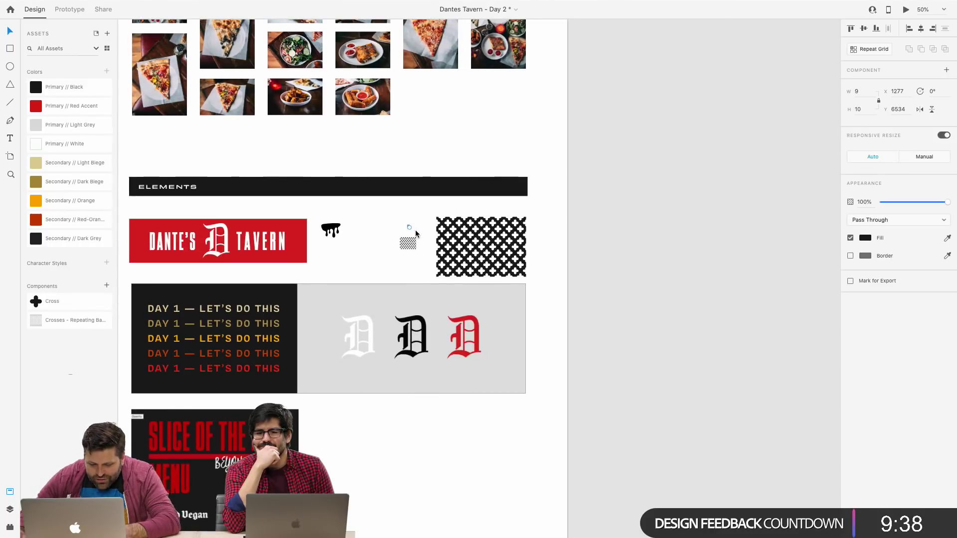
{"action": "scroll", "coordinate": [465, 265], "scroll_direction": "up", "scroll_amount": 2}
{"action": "scroll", "coordinate": [465, 265], "scroll_direction": "up", "scroll_amount": 4}
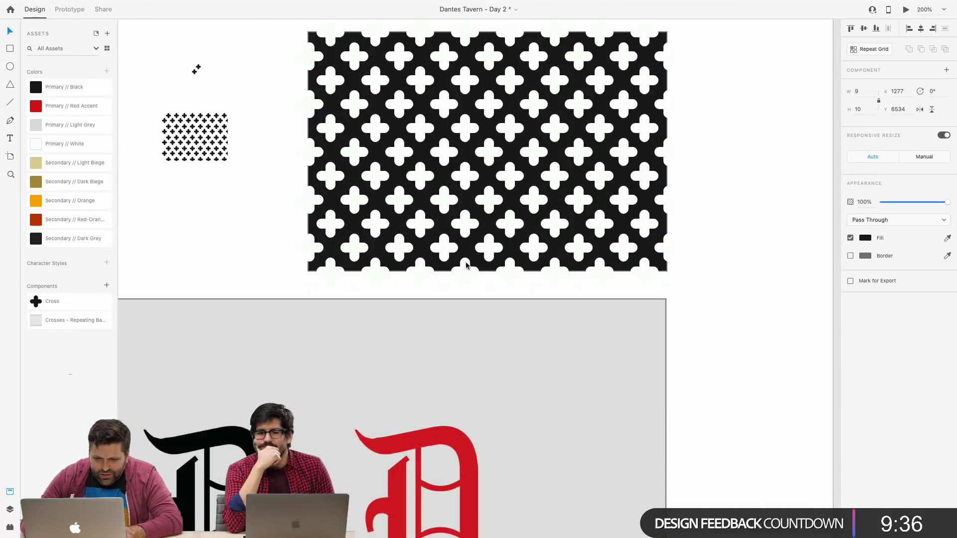
{"action": "scroll", "coordinate": [466, 262], "scroll_direction": "left", "scroll_amount": 5}
{"action": "scroll", "coordinate": [466, 261], "scroll_direction": "up", "scroll_amount": 3}
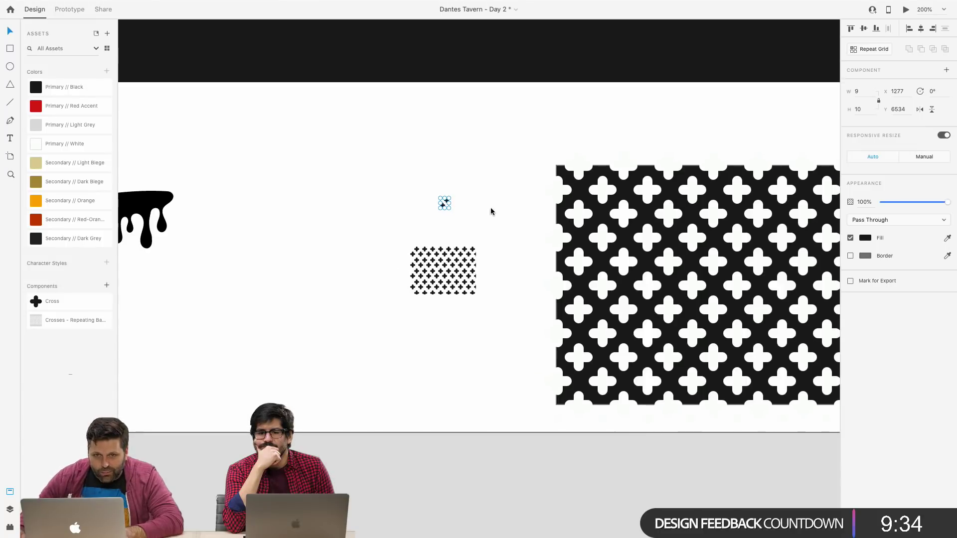
Examine the restaurant photos up close, from the pinball machines to the lattice panels behind the bar stools.
{"action": "scroll", "coordinate": [486, 195], "scroll_direction": "up", "scroll_amount": 15}
{"action": "scroll", "coordinate": [486, 192], "scroll_direction": "up", "scroll_amount": 3}
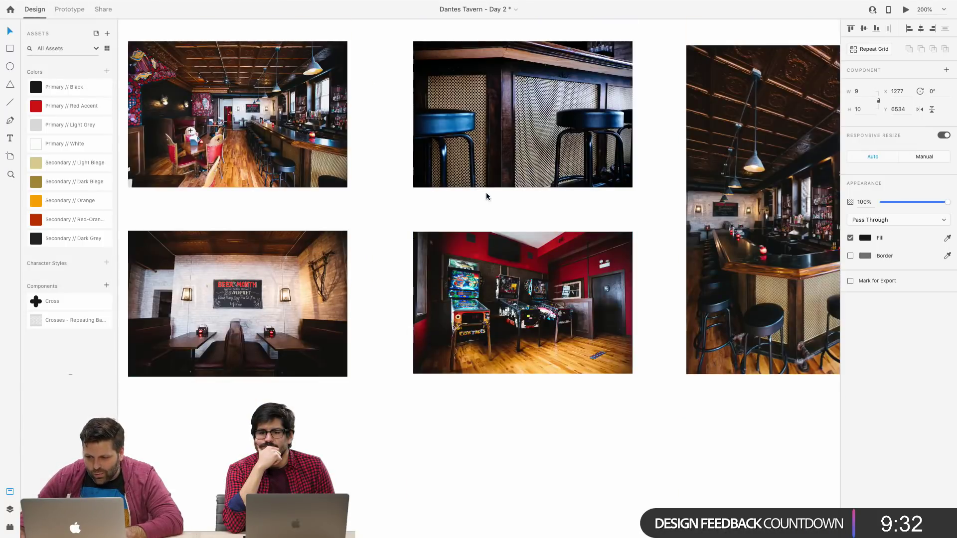
{"action": "scroll", "coordinate": [485, 190], "scroll_direction": "right", "scroll_amount": 2}
{"action": "key", "text": "super+equal"}
{"action": "key", "text": "super+equal"}
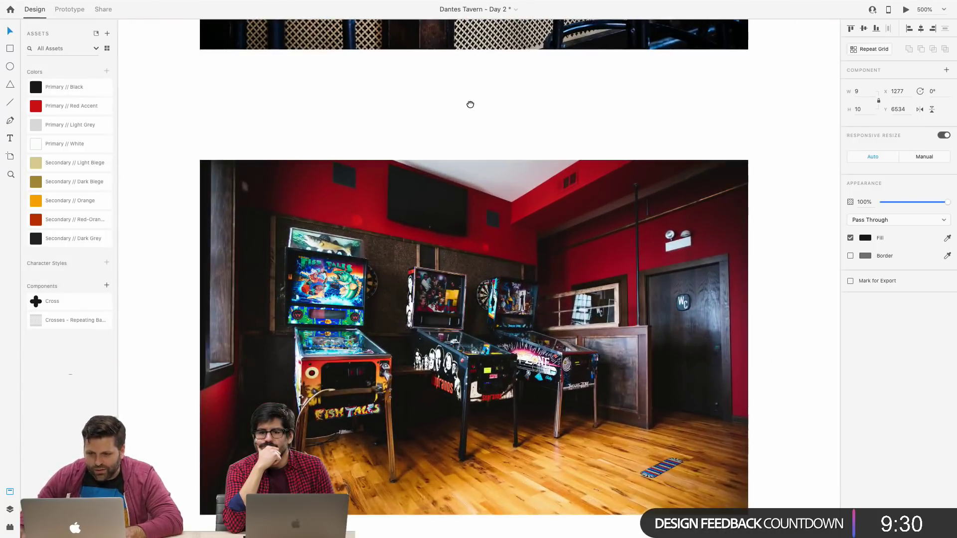
{"action": "scroll", "coordinate": [473, 348], "scroll_direction": "up", "scroll_amount": 5}
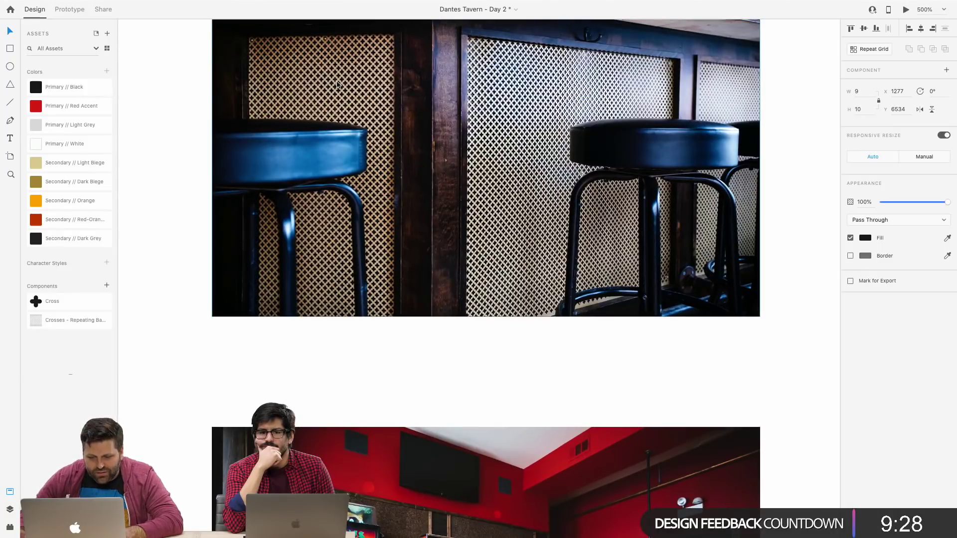
Paste the copied pair of crosses onto the empty canvas just below the phone artboard with the plus-sign headings.
{"action": "key", "text": "super+minus"}
{"action": "key", "text": "super+minus"}
{"action": "key", "text": "super+minus"}
{"action": "key", "text": "super+minus"}
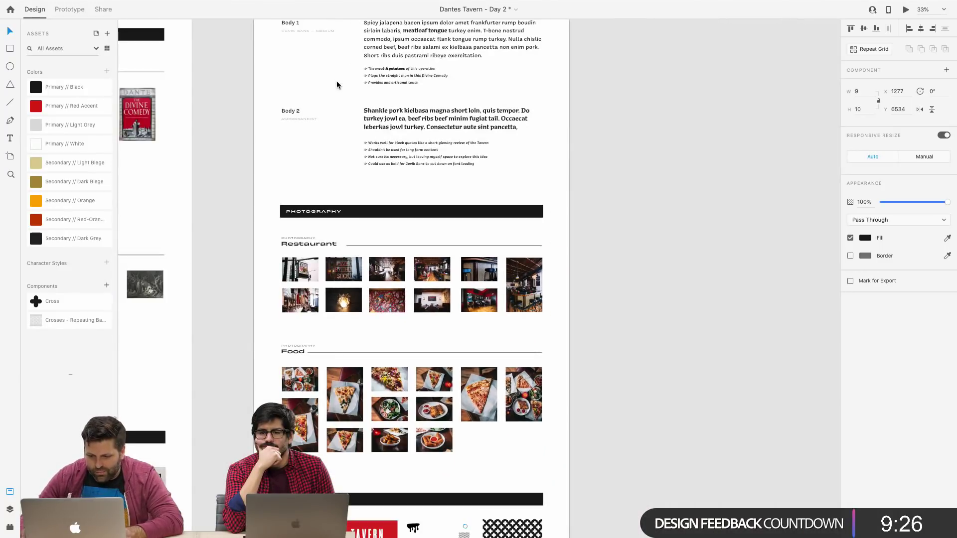
{"action": "left_click_drag", "start_coordinate": [684, 59], "coordinate": [481, 320]}
{"action": "left_click_drag", "start_coordinate": [637, 165], "coordinate": [292, 296]}
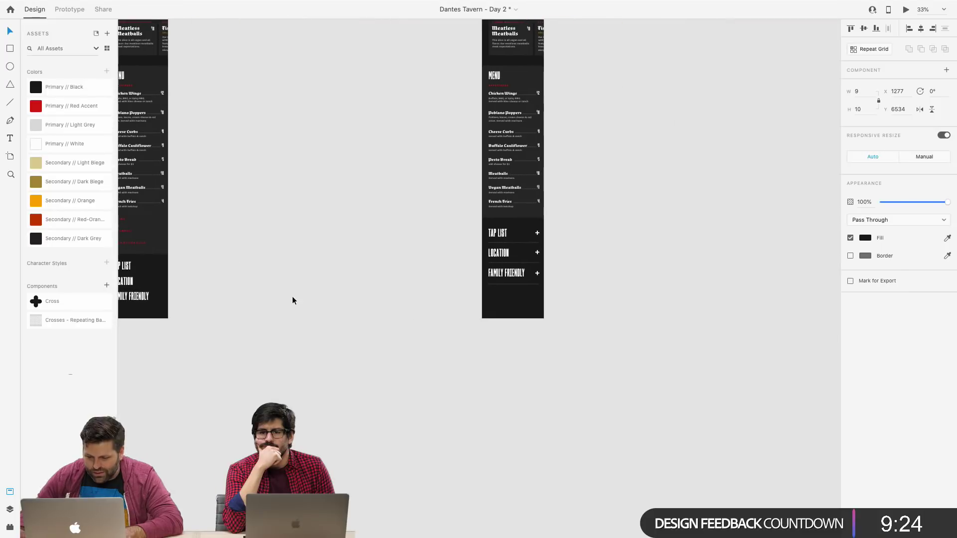
{"action": "key", "text": "super+equal"}
{"action": "key", "text": "super+equal"}
{"action": "key", "text": "super+equal"}
{"action": "key", "text": "super+equal"}
{"action": "key", "text": "super+equal"}
{"action": "left_click_drag", "start_coordinate": [551, 359], "coordinate": [383, 216]}
{"action": "key", "text": "super+v"}
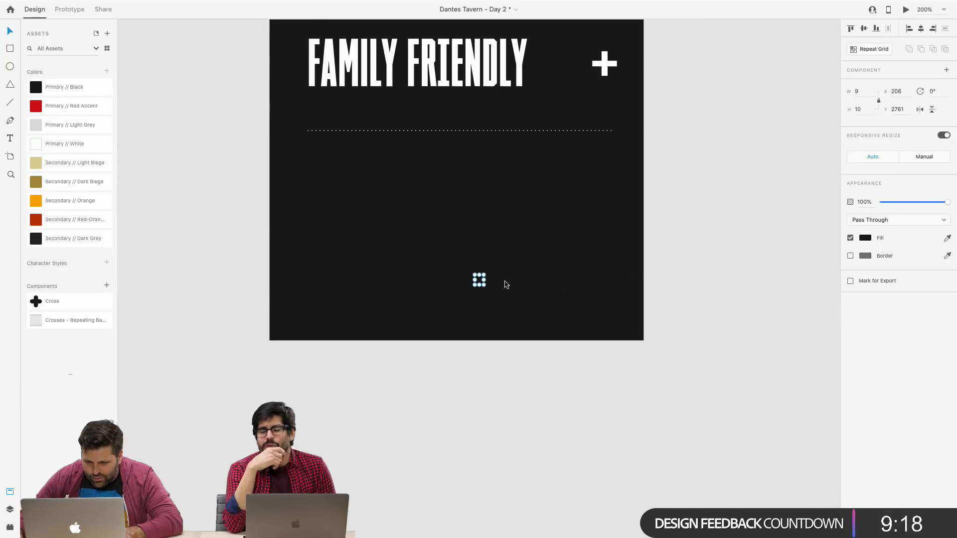
{"action": "key", "text": "super+equal"}
{"action": "key", "text": "super+z"}
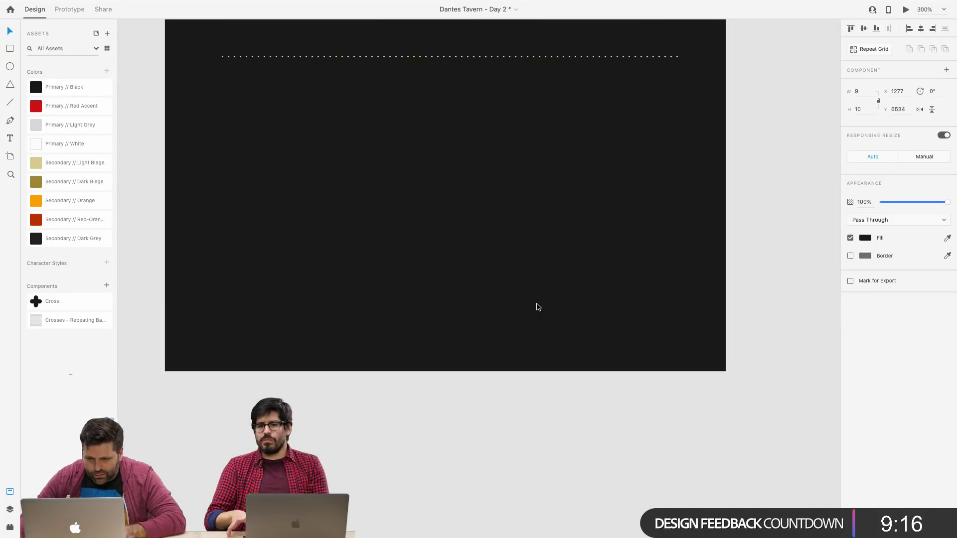
{"action": "left_click_drag", "start_coordinate": [460, 413], "coordinate": [470, 107]}
{"action": "key", "text": "super+v"}
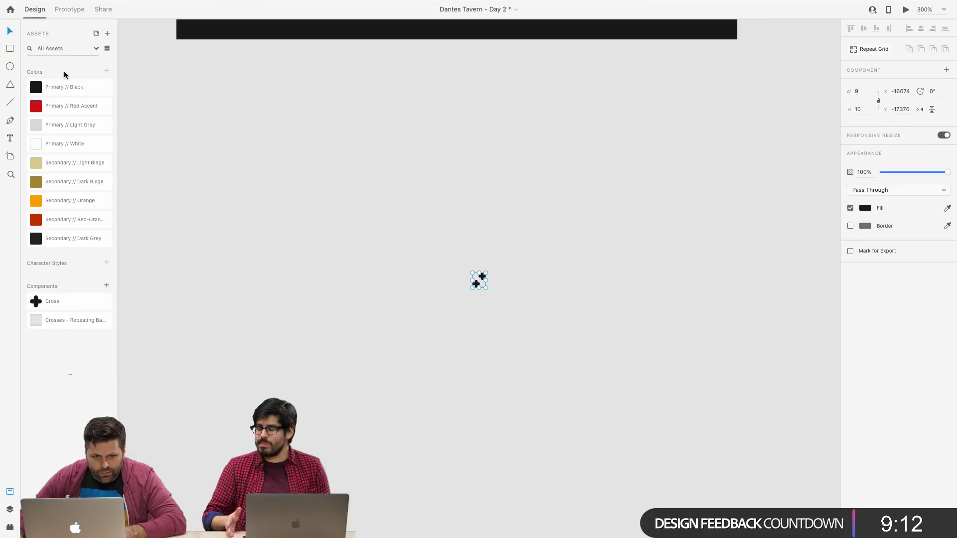
Recolour the pasted crosses Primary // Light Grey and move them onto the dark foot of the artboard, about X 112, Y 2745.
{"action": "mouse_move", "coordinate": [38, 126]}
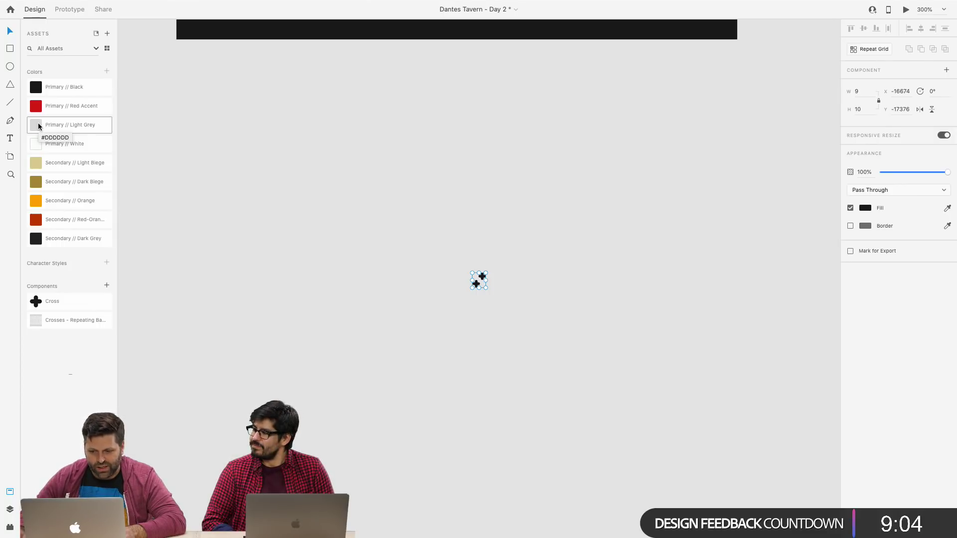
{"action": "left_click", "coordinate": [38, 122]}
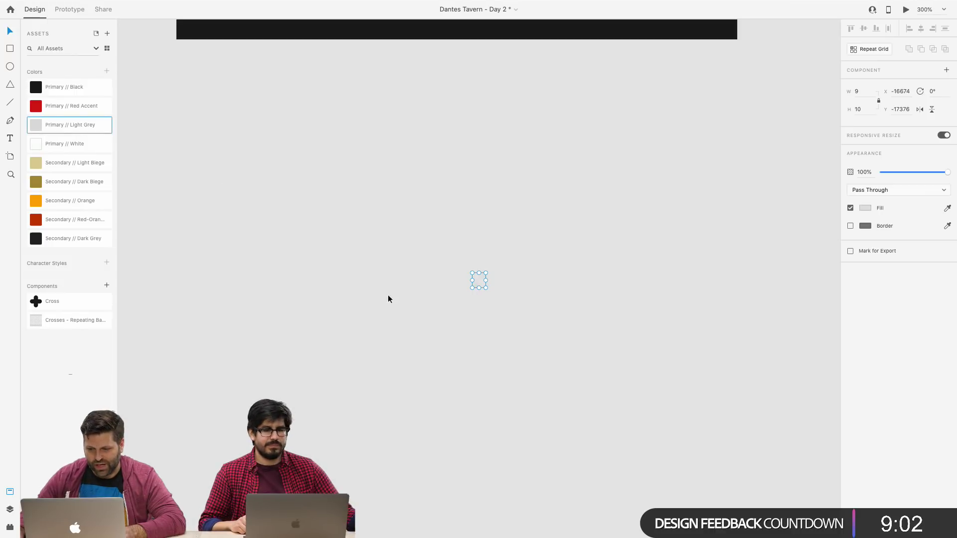
{"action": "left_click_drag", "start_coordinate": [481, 289], "coordinate": [350, 87]}
{"action": "scroll", "coordinate": [348, 120], "scroll_direction": "up", "scroll_amount": 3}
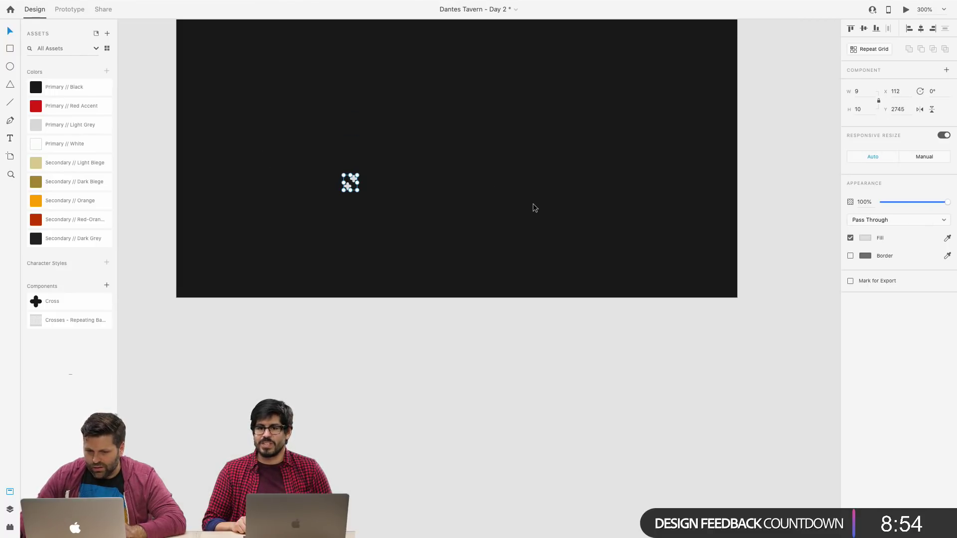
Fill the crosses with Secondary // Dark Grey and lighten that fill to RGB 70, 70, 70.
{"action": "left_click", "coordinate": [49, 242]}
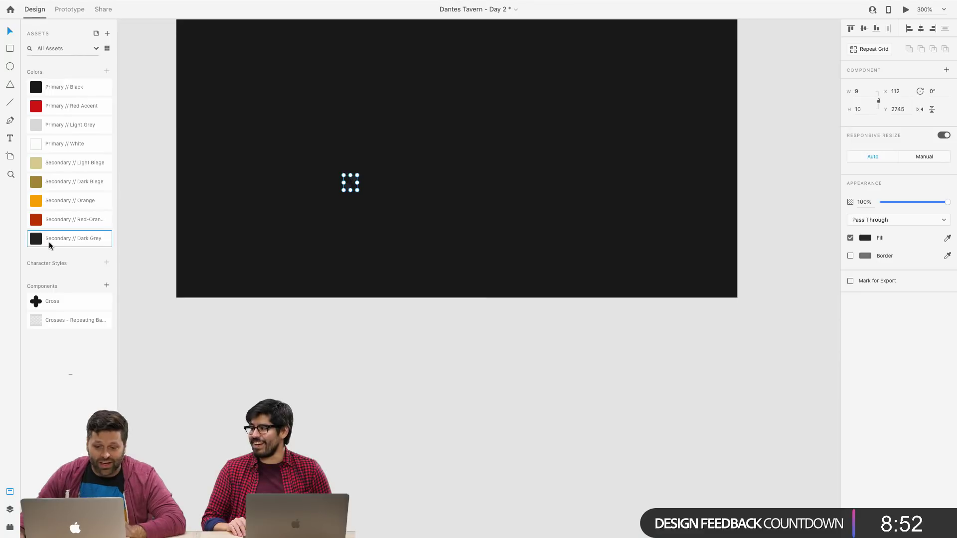
{"action": "scroll", "coordinate": [372, 182], "scroll_direction": "up", "scroll_amount": 3}
{"action": "scroll", "coordinate": [372, 186], "scroll_direction": "up", "scroll_amount": 5}
{"action": "scroll", "coordinate": [372, 185], "scroll_direction": "left", "scroll_amount": 4}
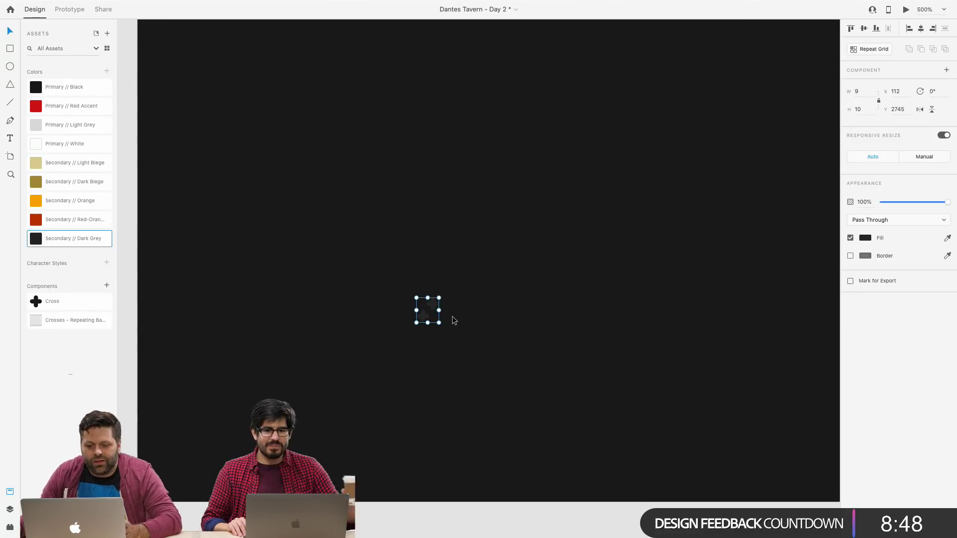
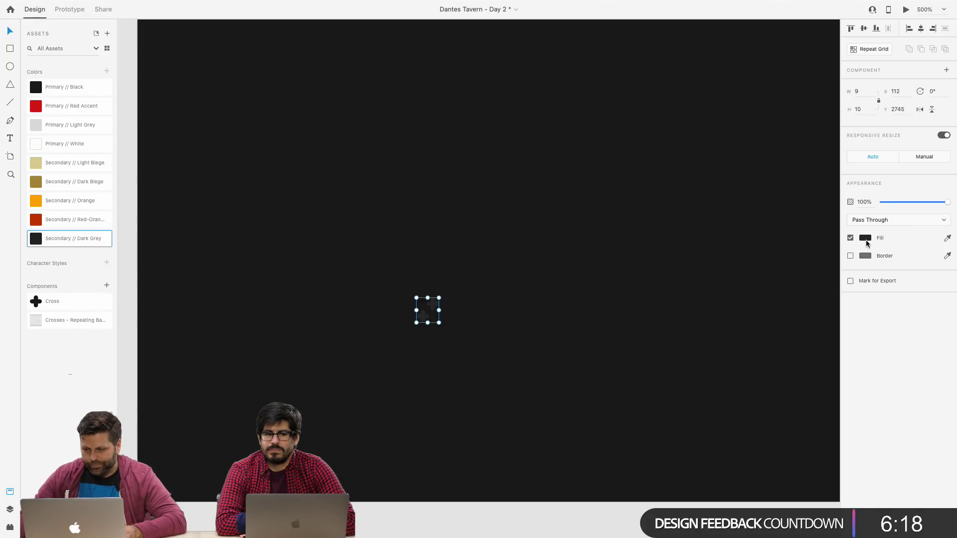
{"action": "left_click", "coordinate": [866, 238]}
{"action": "left_click", "coordinate": [865, 238]}
{"action": "left_click", "coordinate": [866, 239]}
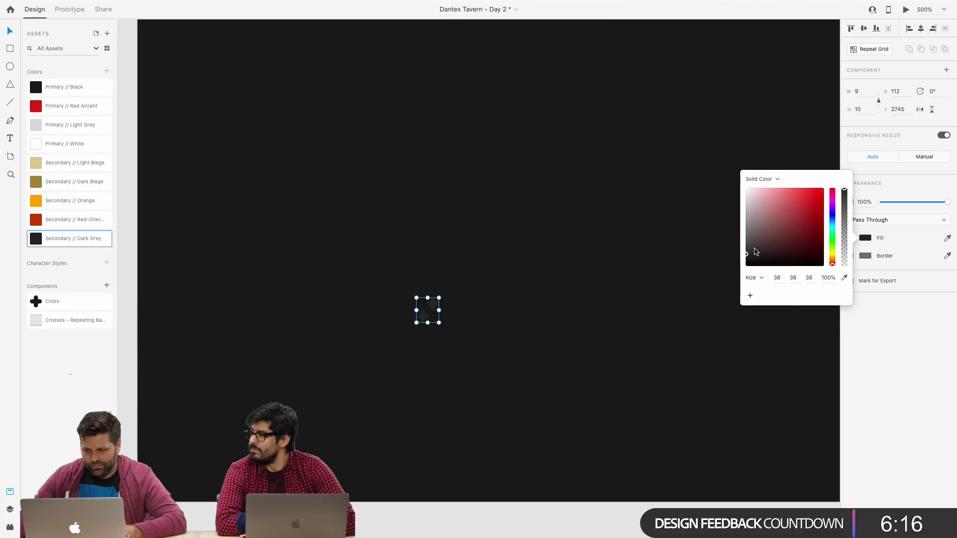
{"action": "left_click_drag", "start_coordinate": [746, 256], "coordinate": [740, 248]}
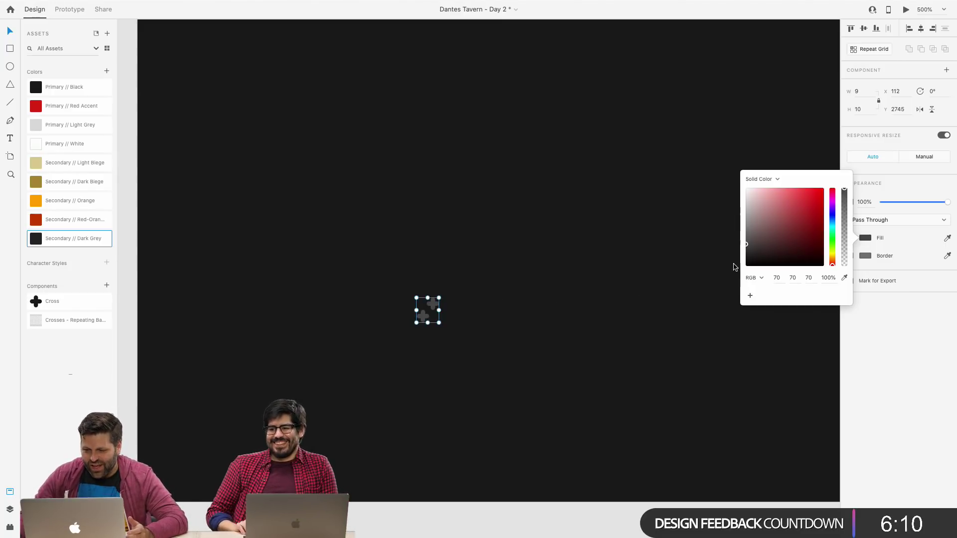
{"action": "left_click", "coordinate": [574, 298]}
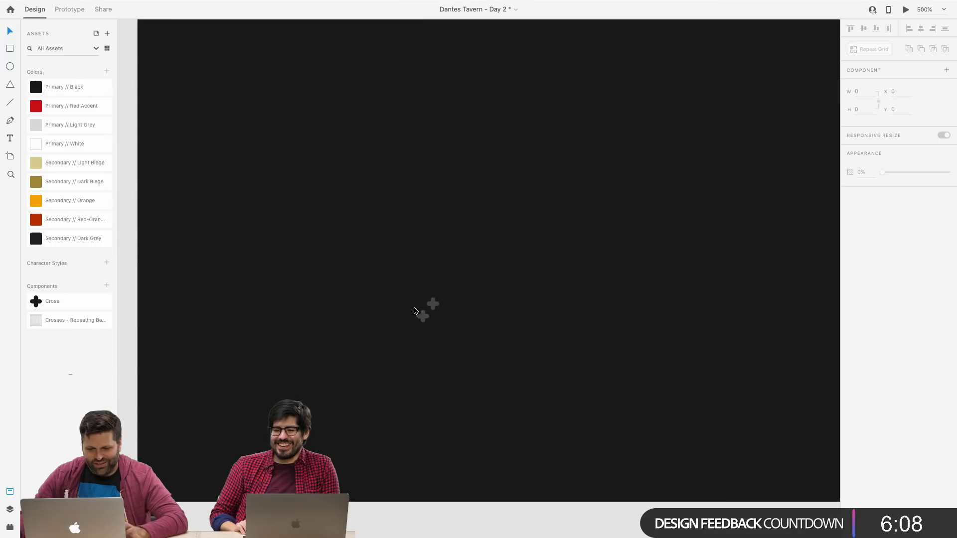
Move the cross pair to about X 56, Y 2713 and shrink it to about 6 by 8.
{"action": "left_click_drag", "start_coordinate": [438, 306], "coordinate": [284, 225]}
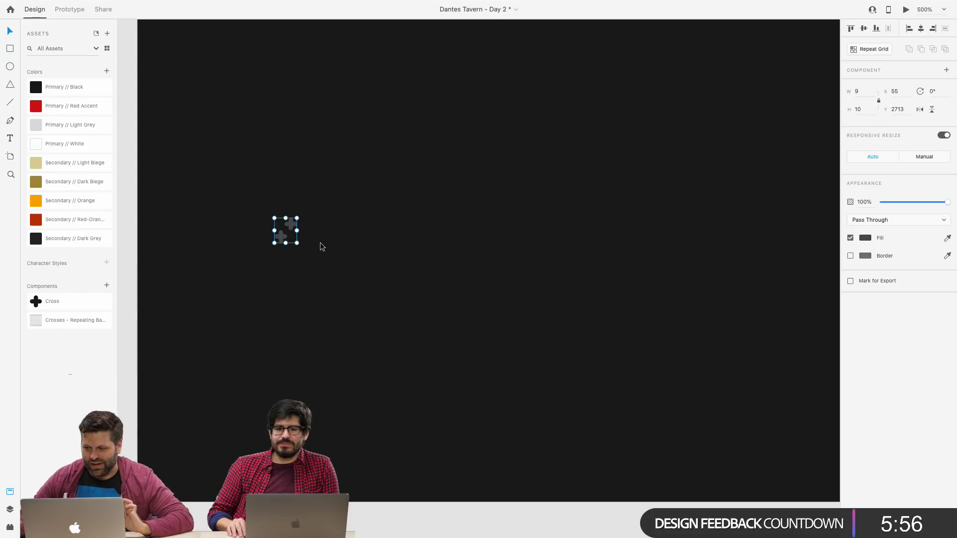
{"action": "key", "text": "super+minus"}
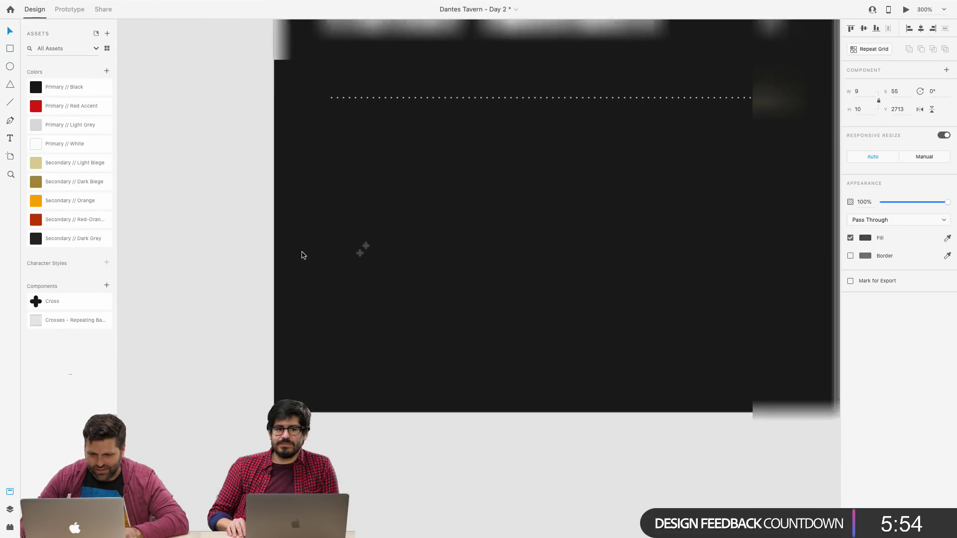
{"action": "left_click_drag", "start_coordinate": [370, 258], "coordinate": [365, 257]}
{"action": "key", "text": "super+plus"}
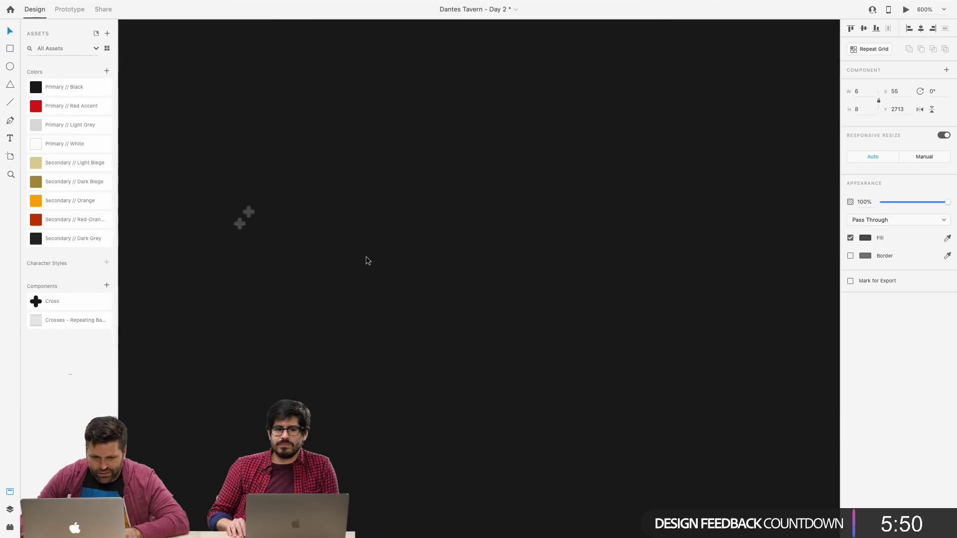
{"action": "left_click", "coordinate": [294, 214]}
{"action": "left_click", "coordinate": [249, 211]}
{"action": "left_click_drag", "start_coordinate": [249, 211], "coordinate": [263, 216]}
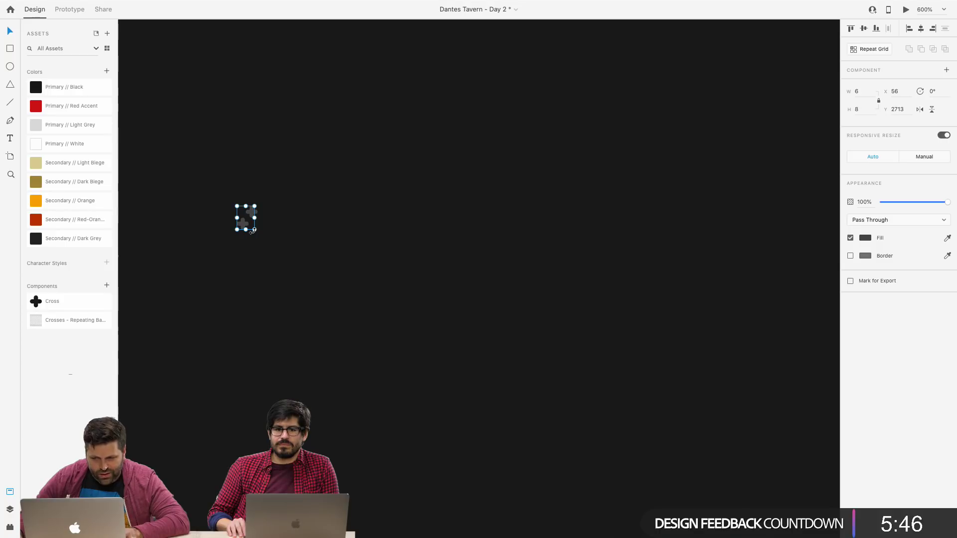
Turn the cross pair into a repeat grid and tighten its column and row gaps into a compact pattern.
{"action": "left_click", "coordinate": [871, 50]}
{"action": "left_click_drag", "start_coordinate": [257, 216], "coordinate": [380, 216]}
{"action": "left_click_drag", "start_coordinate": [309, 229], "coordinate": [306, 358]}
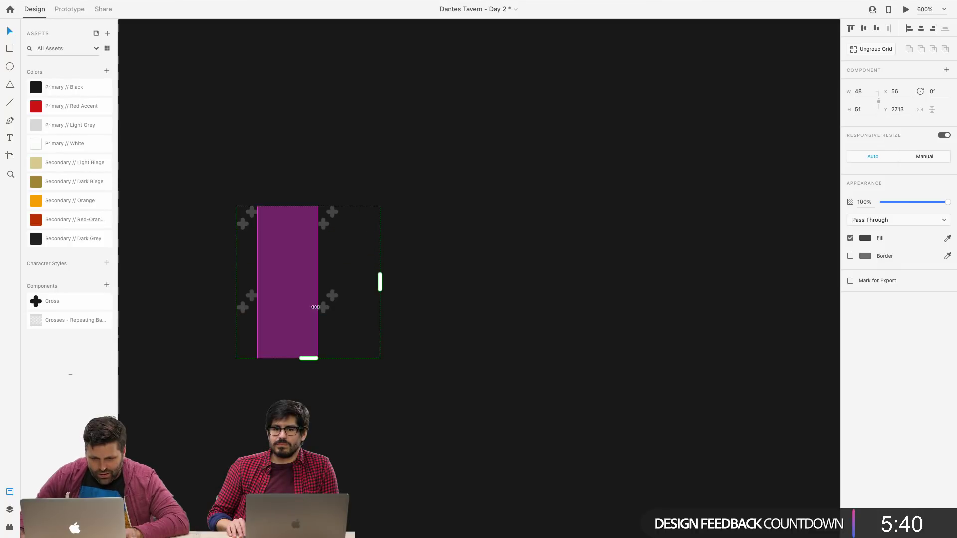
{"action": "left_click_drag", "start_coordinate": [312, 222], "coordinate": [257, 248]}
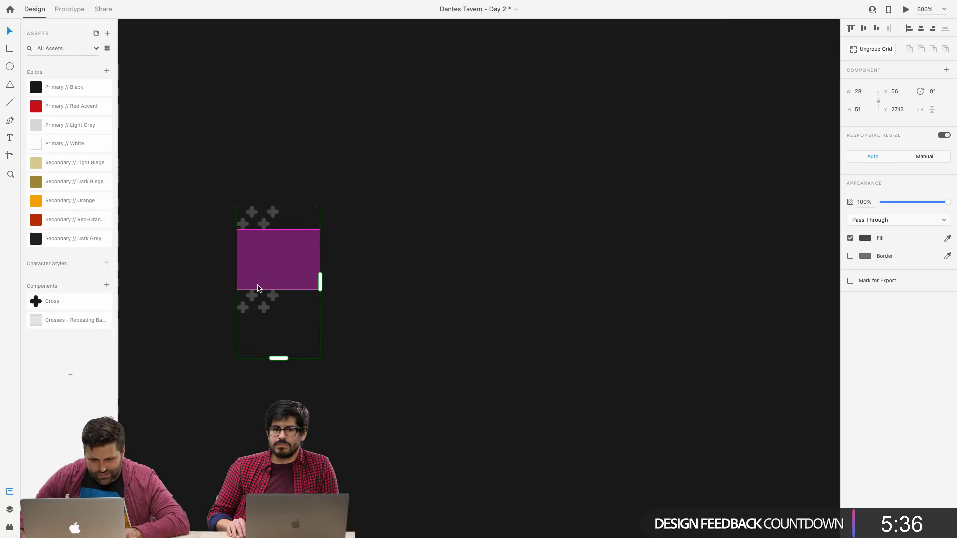
{"action": "left_click_drag", "start_coordinate": [264, 287], "coordinate": [268, 227]}
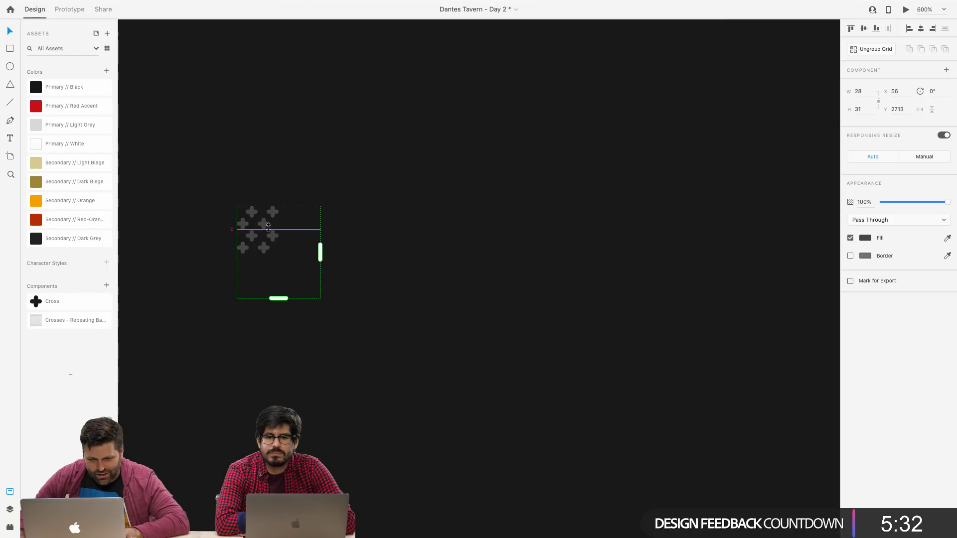
Extend the cross repeat grid sideways and down to a field of about 163 by 133.
{"action": "left_click_drag", "start_coordinate": [278, 298], "coordinate": [724, 280]}
{"action": "left_click_drag", "start_coordinate": [478, 331], "coordinate": [507, 493]}
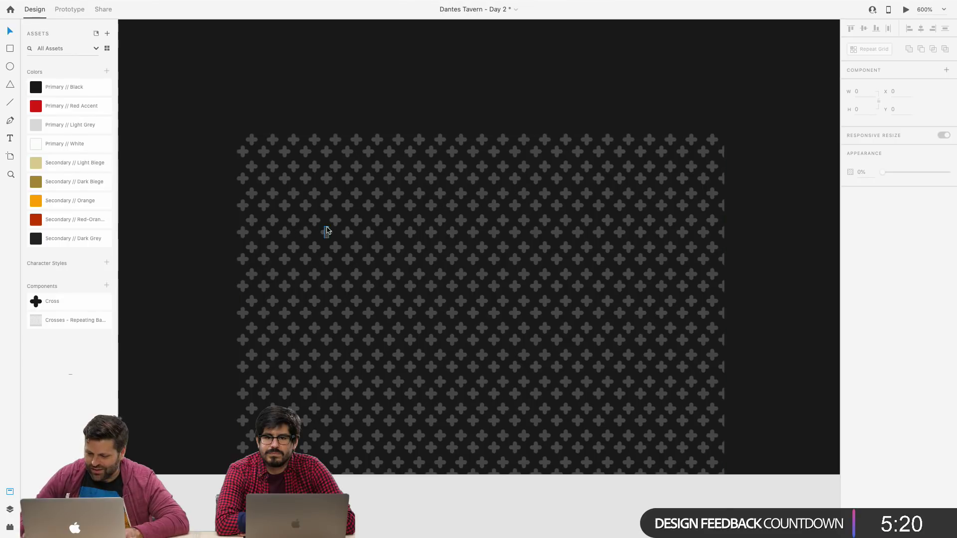
{"action": "key", "text": "super+minus"}
{"action": "key", "text": "super+minus"}
{"action": "key", "text": "super+minus"}
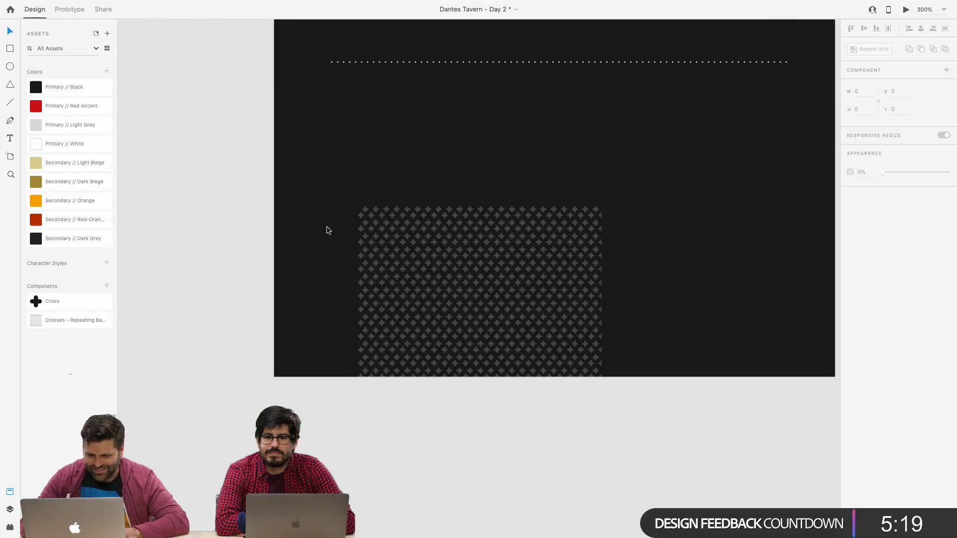
Widen the cross grid to the artboard's right edge and trim its height to the bottom edge, about 319 by 114.
{"action": "left_click", "coordinate": [400, 213]}
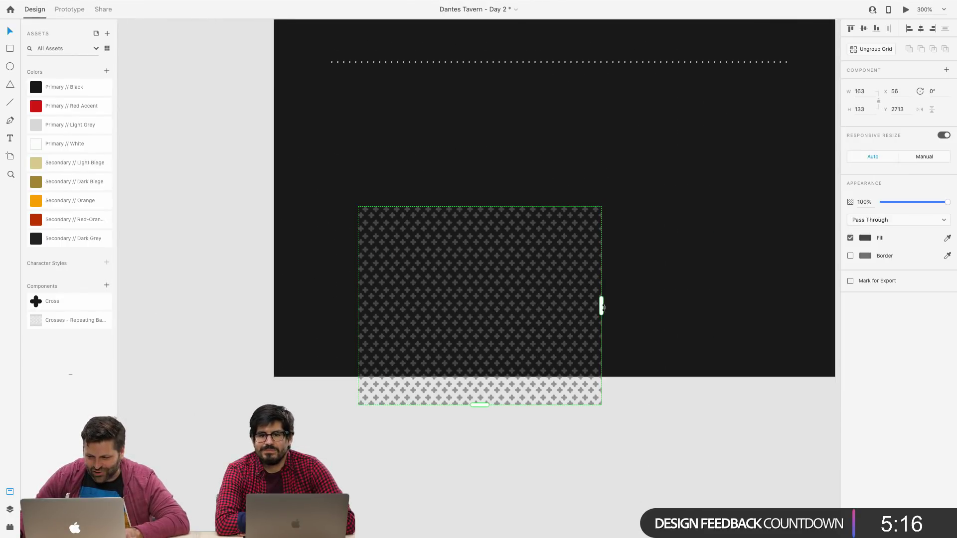
{"action": "left_click_drag", "start_coordinate": [600, 307], "coordinate": [807, 305]}
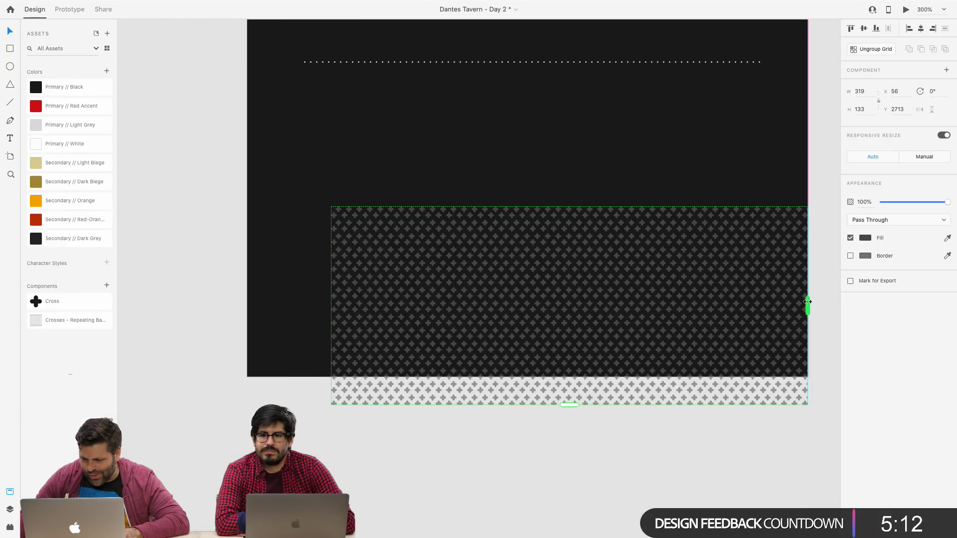
{"action": "left_click_drag", "start_coordinate": [570, 405], "coordinate": [568, 376]}
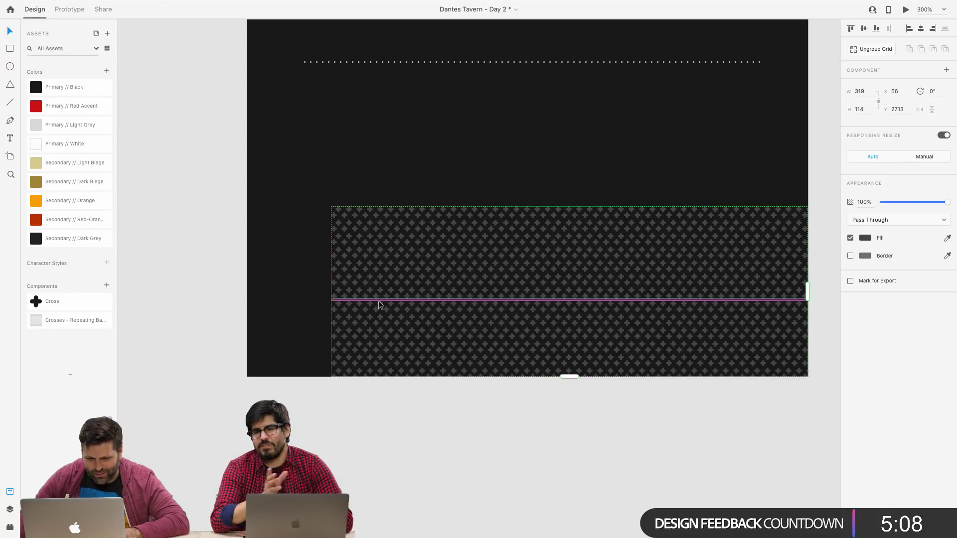
{"action": "left_click_drag", "start_coordinate": [727, 244], "coordinate": [731, 242]}
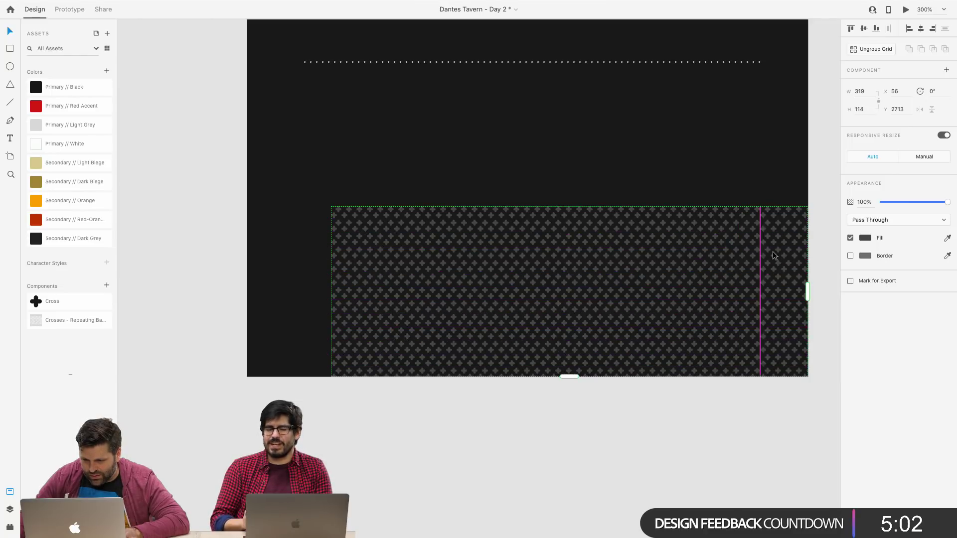
Select the cross grid at the artboard's foot and nudge it left to X 48.
{"action": "key", "text": "super+equal"}
{"action": "scroll", "coordinate": [616, 307], "scroll_direction": "up", "scroll_amount": 2}
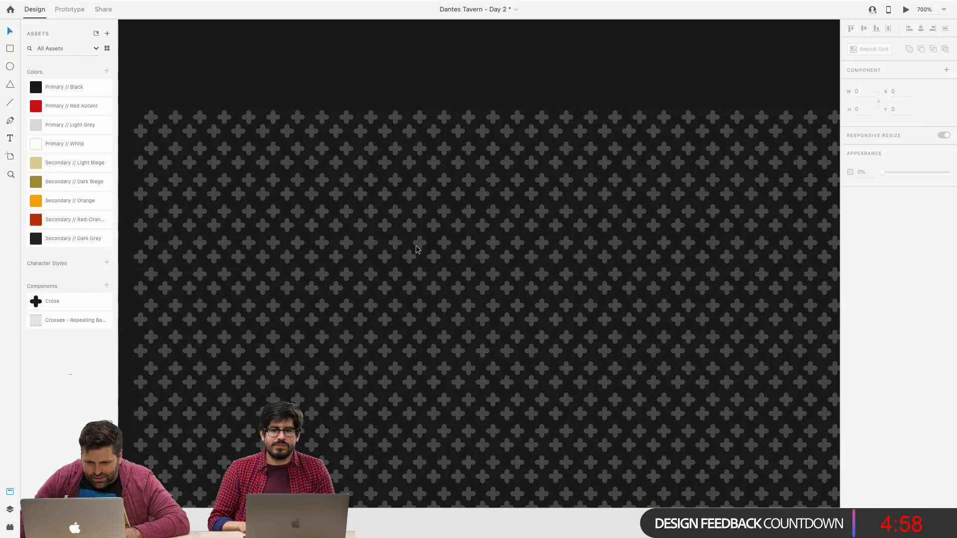
{"action": "key", "text": "Escape"}
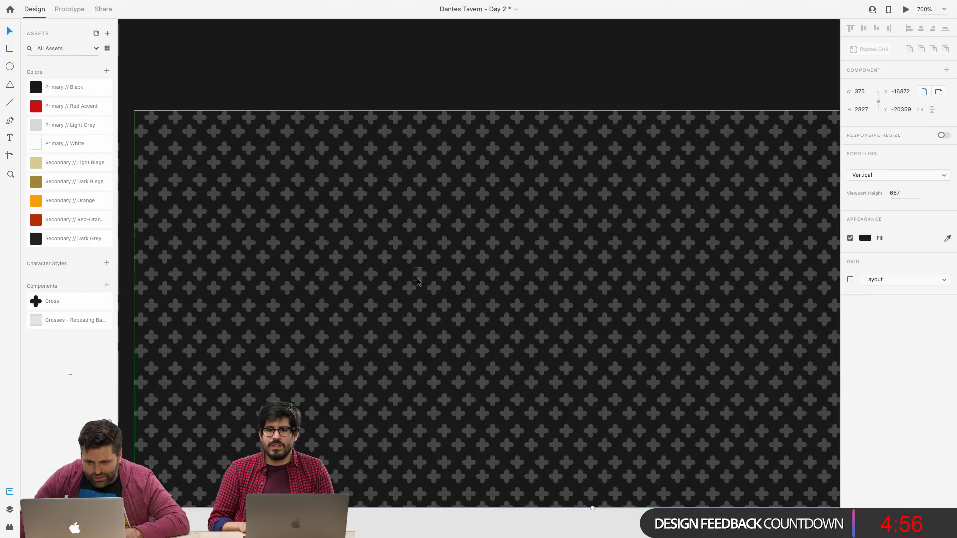
{"action": "left_click", "coordinate": [469, 112]}
{"action": "mouse_move", "coordinate": [690, 506]}
{"action": "left_mouse_down"}
{"action": "mouse_move", "coordinate": [690, 490]}
{"action": "mouse_move", "coordinate": [693, 507]}
{"action": "left_mouse_up"}
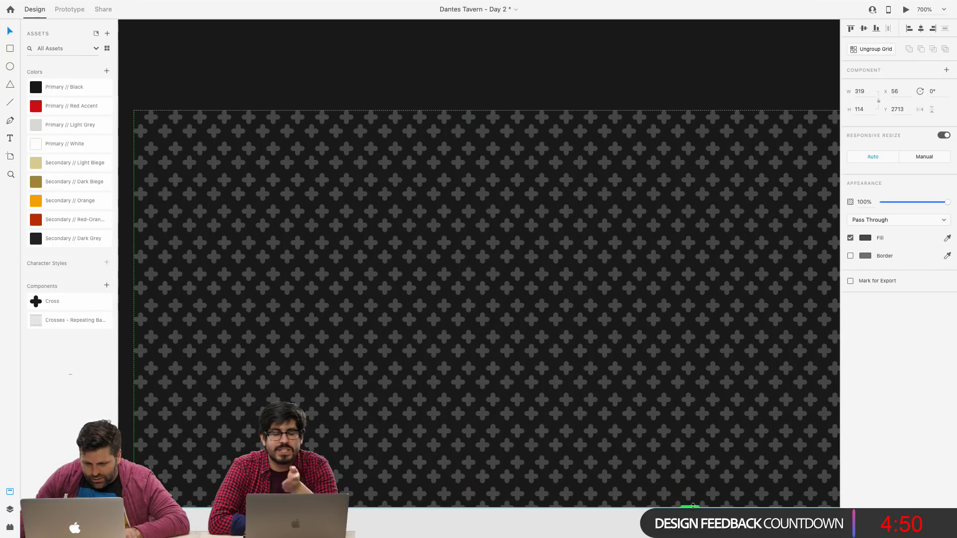
{"action": "key", "text": "Left"}
{"action": "key", "text": "Left"}
{"action": "key", "text": "Left"}
{"action": "key", "text": "Left"}
{"action": "key", "text": "Left"}
{"action": "key", "text": "Left"}
{"action": "key", "text": "Left"}
{"action": "key", "text": "Left"}
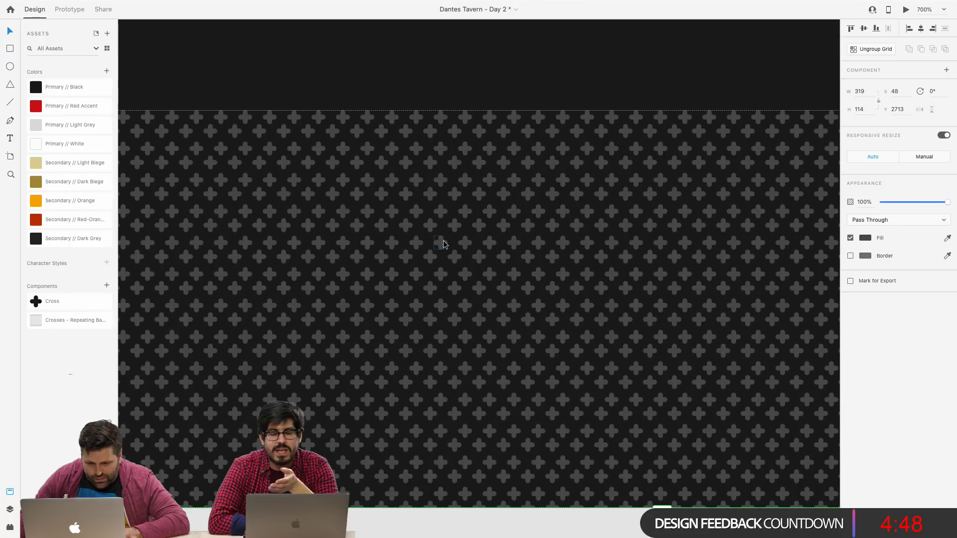
Move the cross grid slightly past the artboard's left edge, to X -2, Y 2713.
{"action": "scroll", "coordinate": [443, 244], "scroll_direction": "left", "scroll_amount": 5}
{"action": "key", "text": "Escape"}
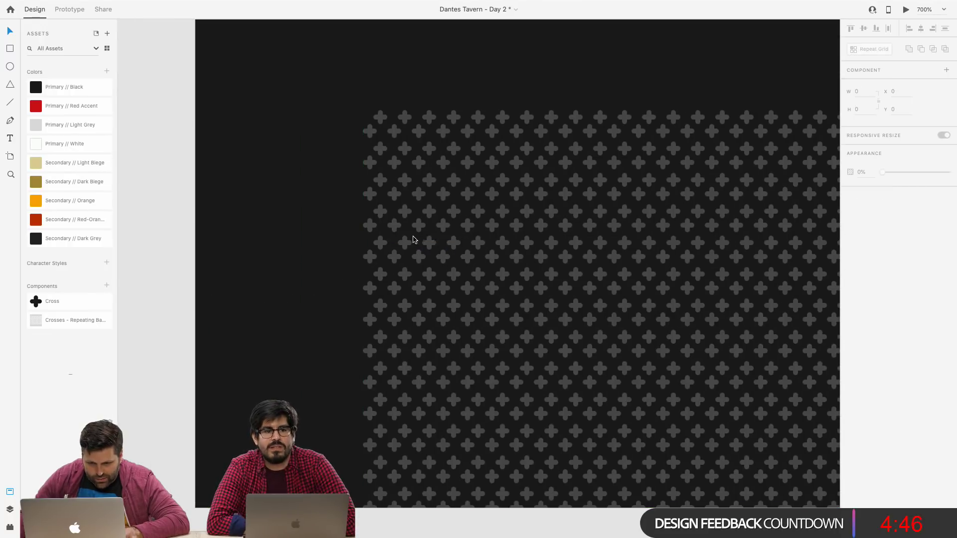
{"action": "left_click_drag", "start_coordinate": [402, 224], "coordinate": [223, 219]}
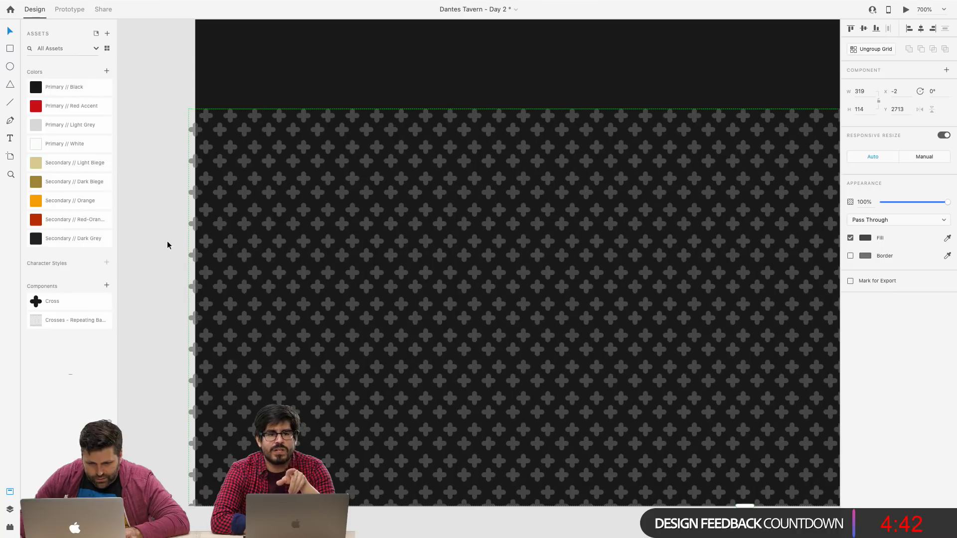
{"action": "left_click", "coordinate": [156, 243]}
{"action": "key", "text": "super+minus"}
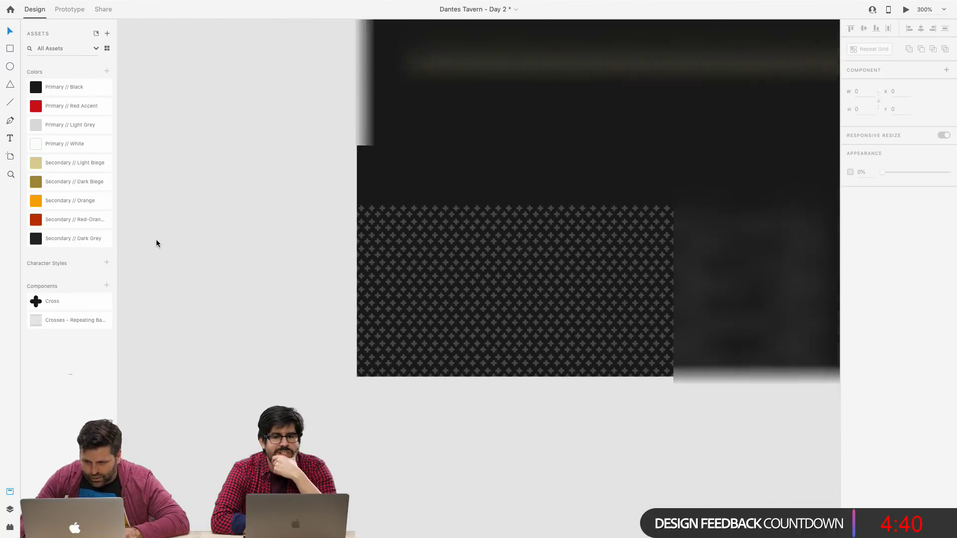
{"action": "scroll", "coordinate": [482, 289], "scroll_direction": "right", "scroll_amount": 5}
{"action": "scroll", "coordinate": [481, 289], "scroll_direction": "down", "scroll_amount": 1}
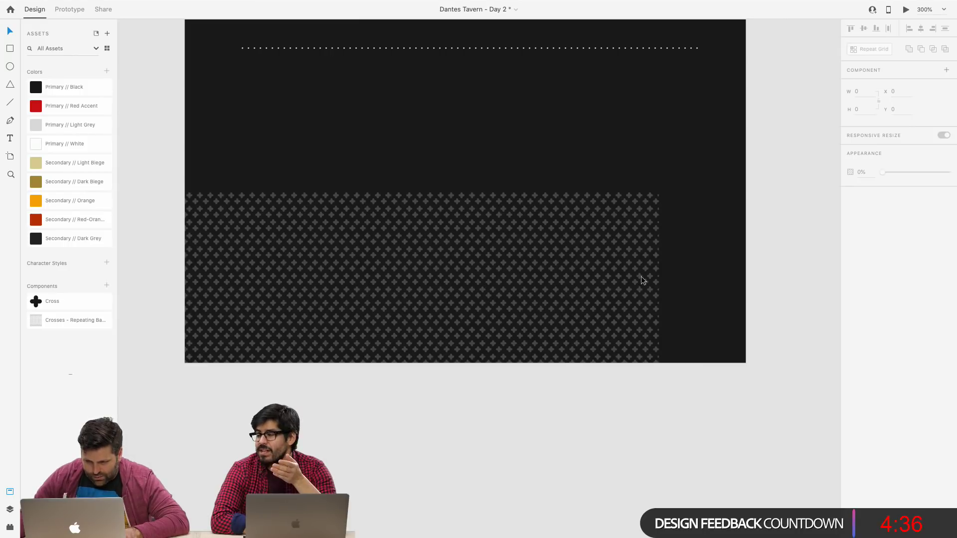
Widen the cross grid to the artboard's right edge, making it 377 wide.
{"action": "left_click", "coordinate": [657, 273]}
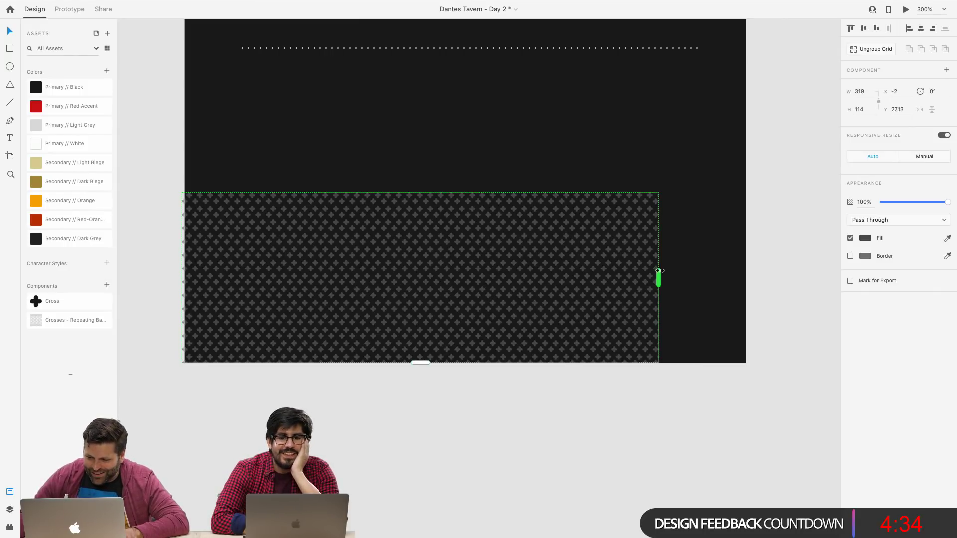
{"action": "left_click_drag", "start_coordinate": [658, 274], "coordinate": [746, 275]}
{"action": "left_click", "coordinate": [785, 282]}
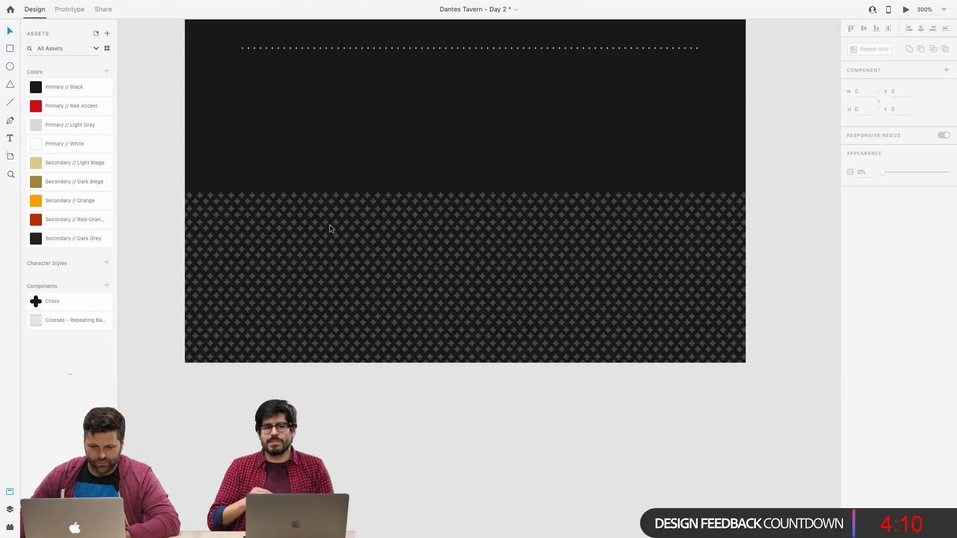
{"action": "left_click", "coordinate": [415, 204]}
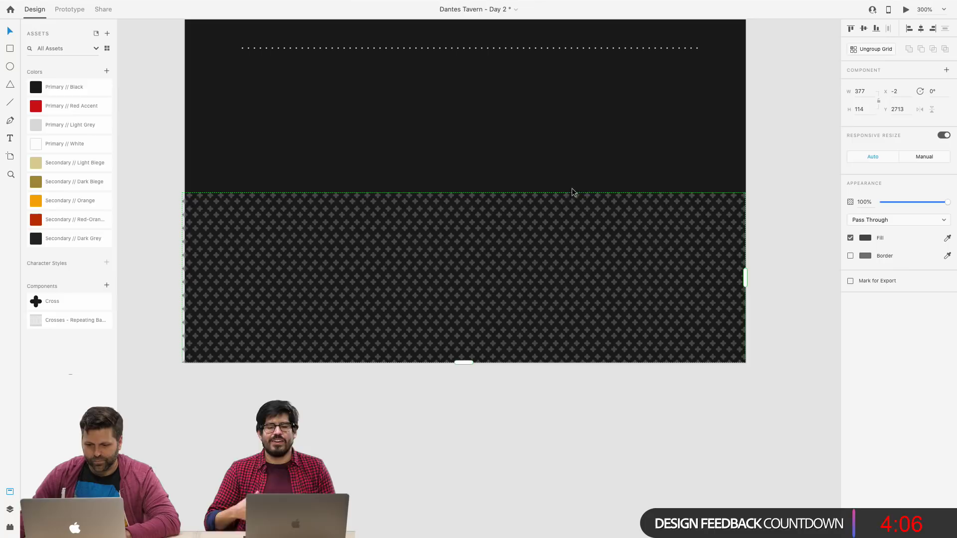
{"action": "left_click", "coordinate": [303, 437]}
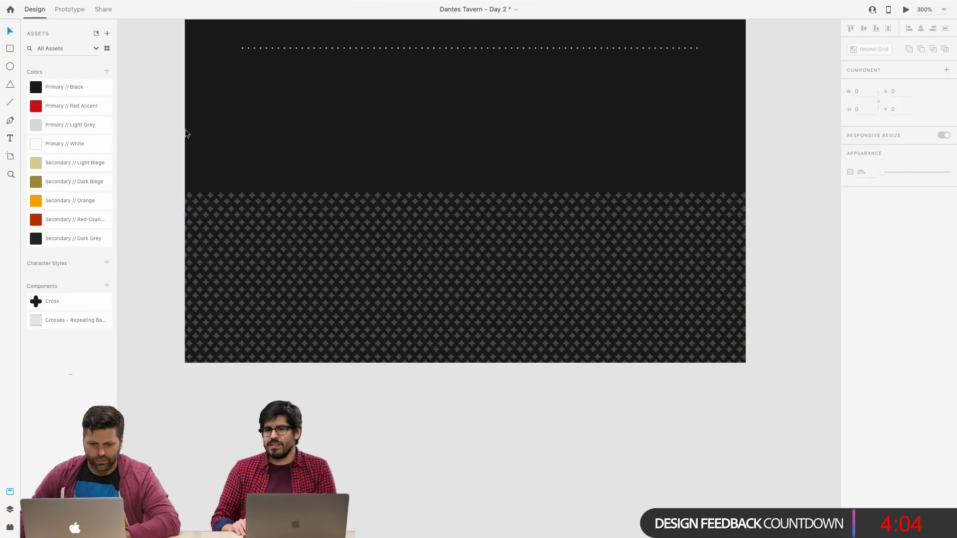
Trim the cross grid's height to 102 and check the bottom row of crosses up close.
{"action": "left_click", "coordinate": [432, 276]}
{"action": "left_click_drag", "start_coordinate": [432, 272], "coordinate": [432, 263]}
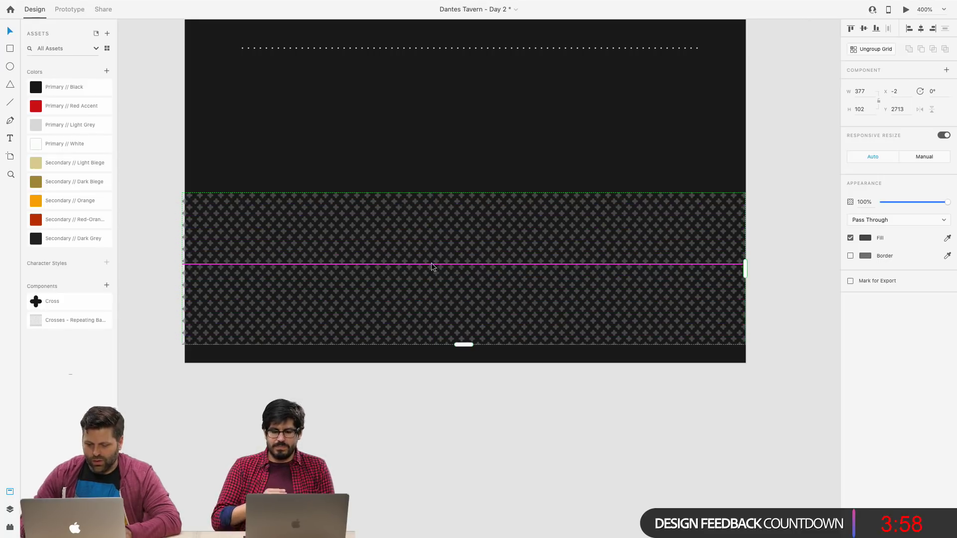
{"action": "key", "text": "super+equal"}
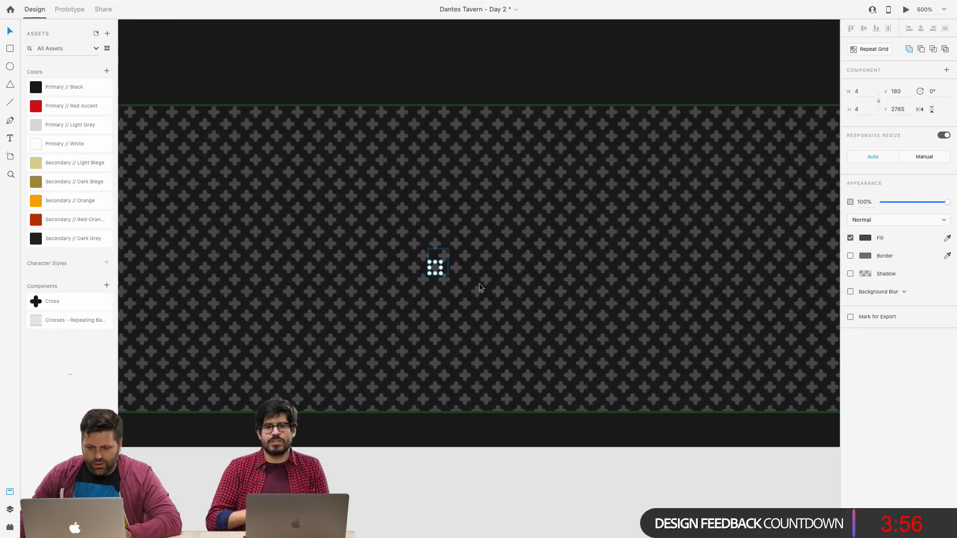
{"action": "left_click", "coordinate": [383, 506]}
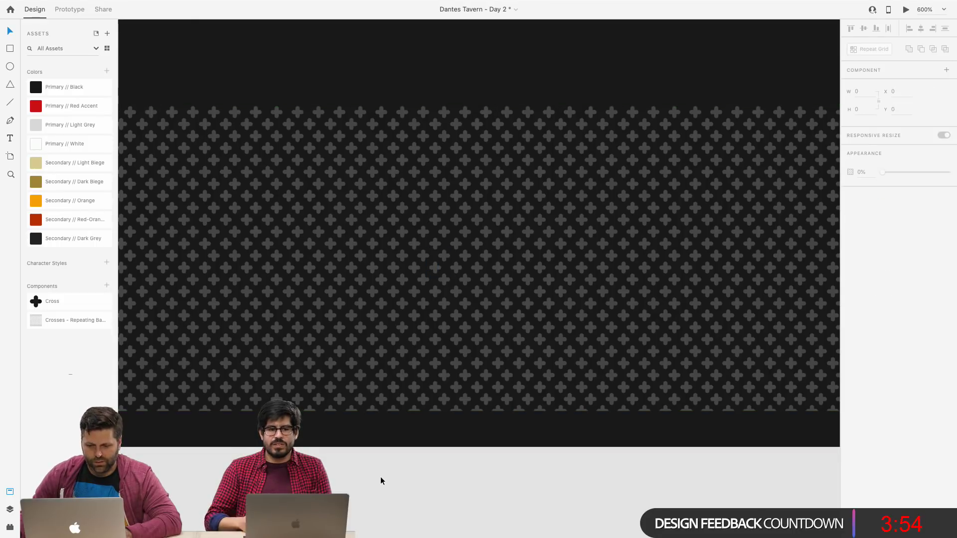
{"action": "key", "text": "ctrl+minus"}
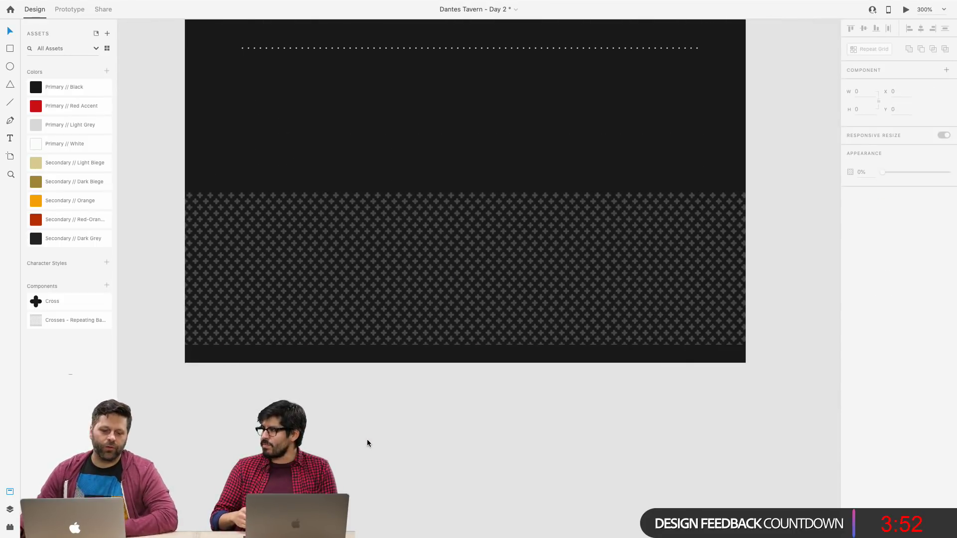
{"action": "scroll", "coordinate": [384, 413], "scroll_direction": "down", "scroll_amount": 1}
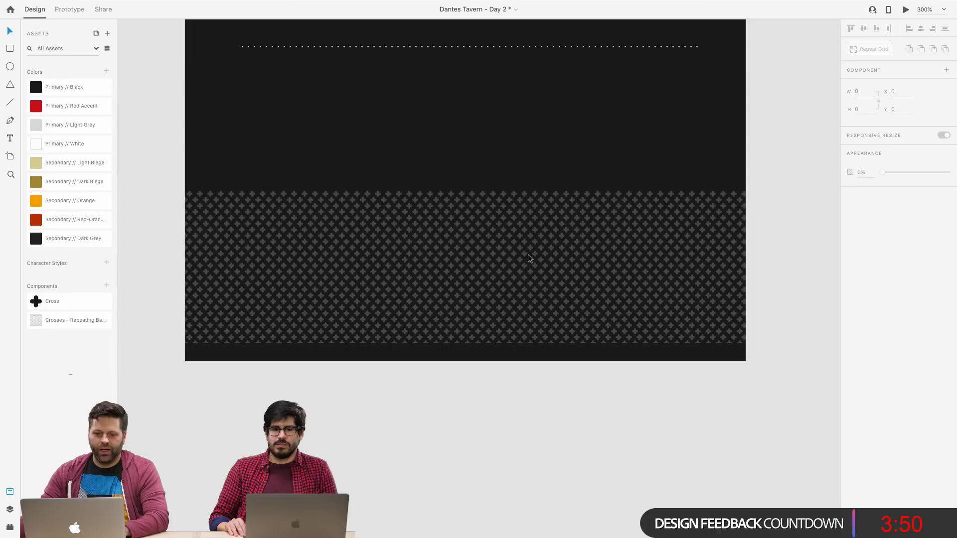
Move the cross grid down to sit on the artboard's bottom edge, at Y 2725.
{"action": "left_click", "coordinate": [526, 193]}
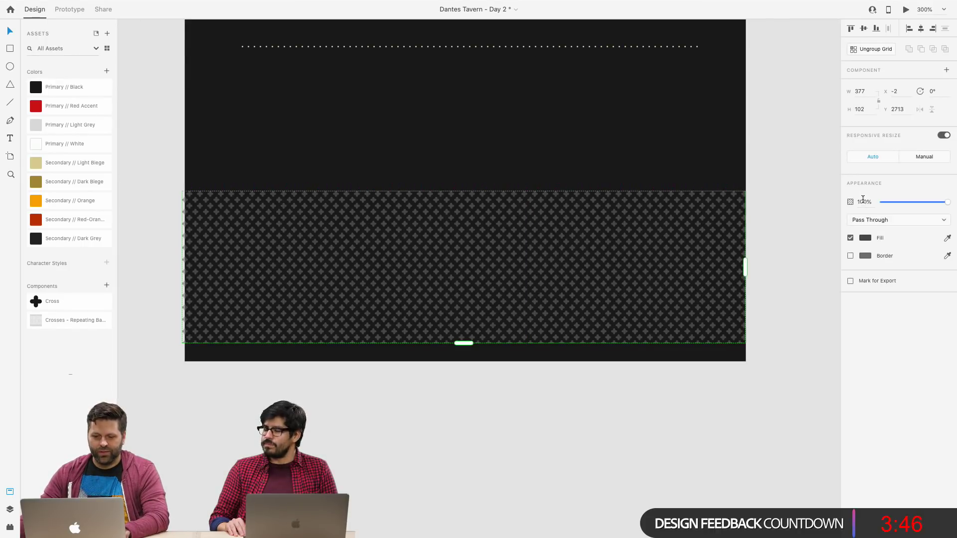
{"action": "left_click", "coordinate": [722, 190]}
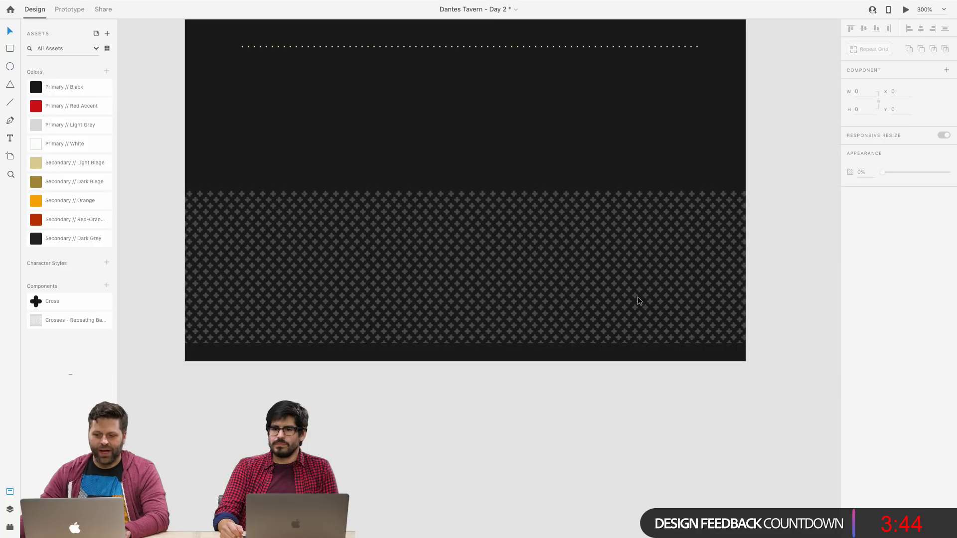
{"action": "left_click", "coordinate": [538, 324]}
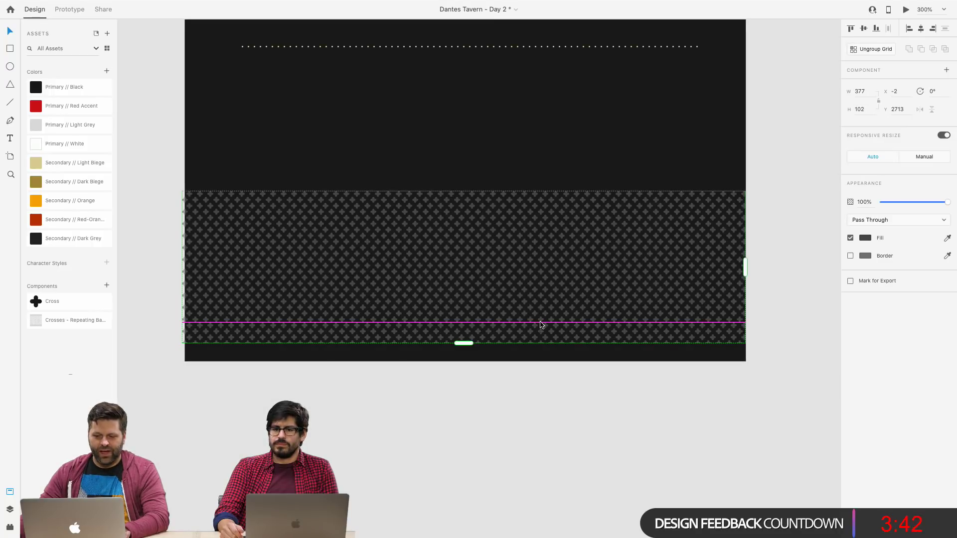
{"action": "left_click_drag", "start_coordinate": [535, 339], "coordinate": [534, 353]}
{"action": "left_click", "coordinate": [469, 428]}
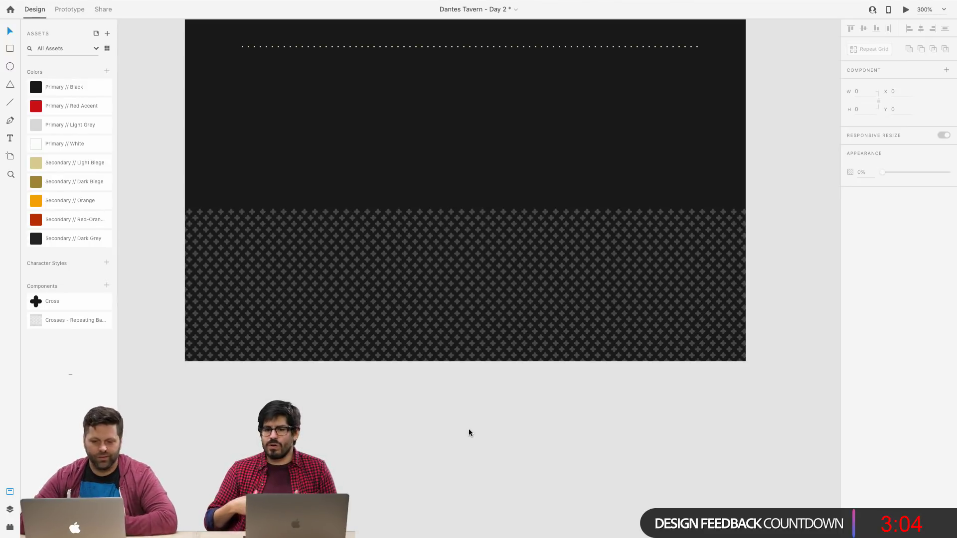
Lower the opacity of the footer's cross grid to 45%.
{"action": "scroll", "coordinate": [593, 226], "scroll_direction": "up", "scroll_amount": 5}
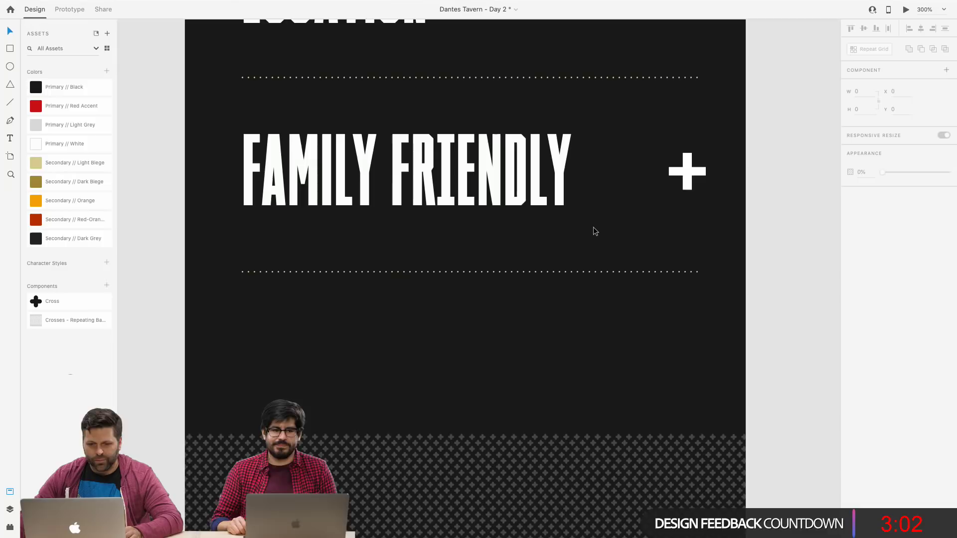
{"action": "scroll", "coordinate": [498, 307], "scroll_direction": "down", "scroll_amount": 4}
{"action": "left_click", "coordinate": [467, 303]}
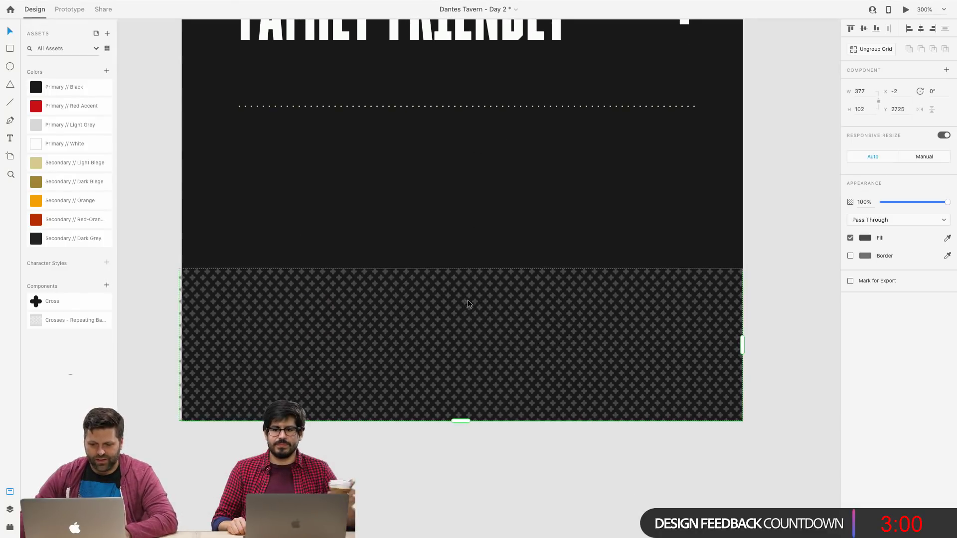
{"action": "left_click_drag", "start_coordinate": [946, 203], "coordinate": [910, 200]}
{"action": "left_click", "coordinate": [802, 250]}
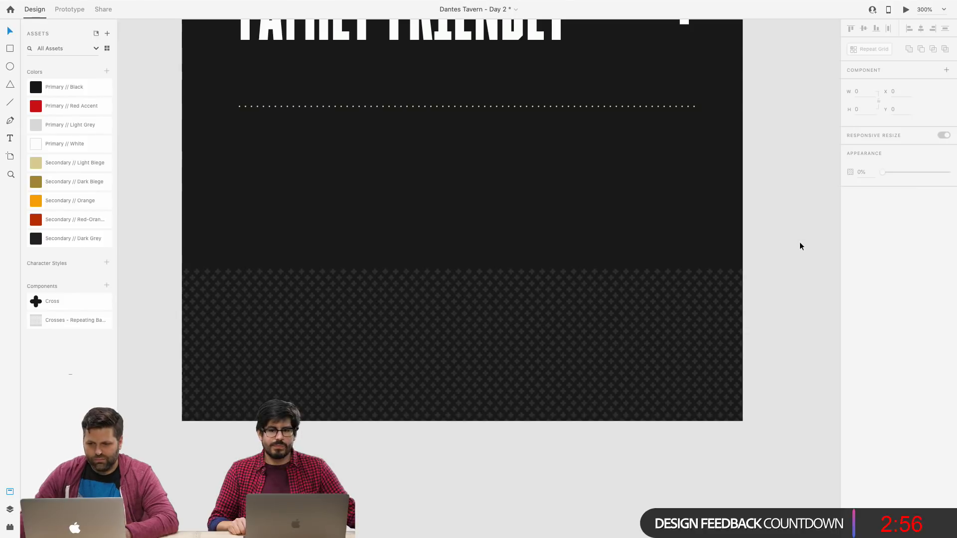
Copy the Dante's Tavern logo from the page header and place it over the cross pattern at about X 24, Y 2767.
{"action": "scroll", "coordinate": [165, 185], "scroll_direction": "down", "scroll_amount": 20}
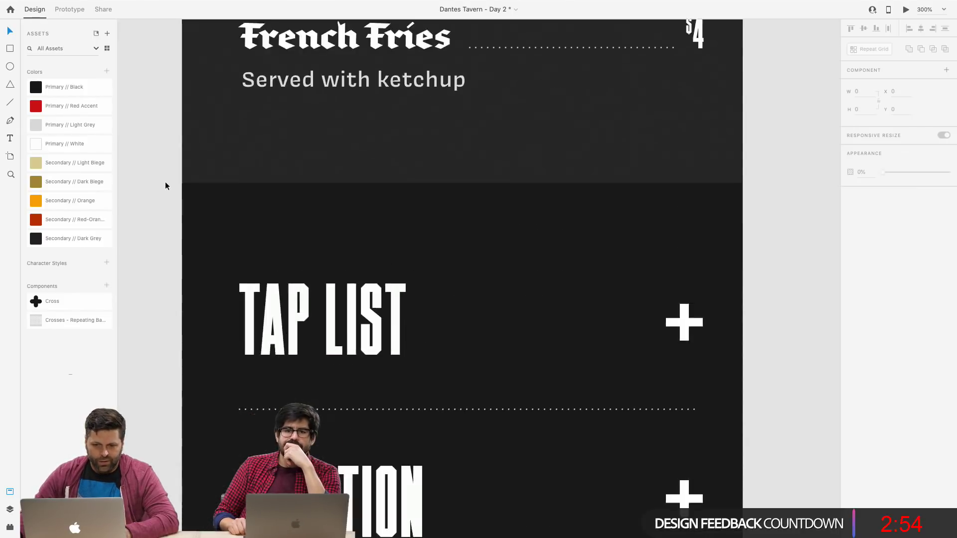
{"action": "scroll", "coordinate": [166, 185], "scroll_direction": "down", "scroll_amount": 20}
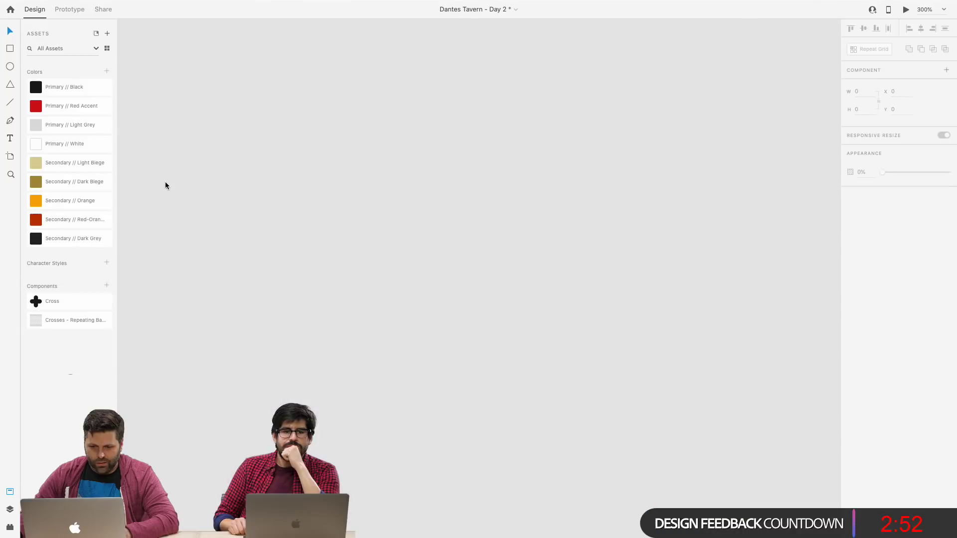
{"action": "scroll", "coordinate": [384, 209], "scroll_direction": "down", "scroll_amount": 10}
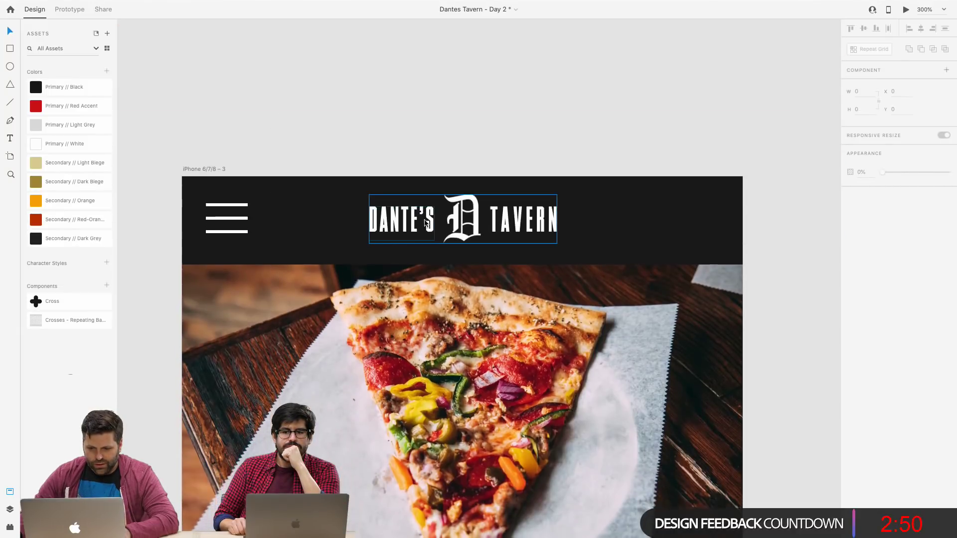
{"action": "left_click", "coordinate": [499, 223]}
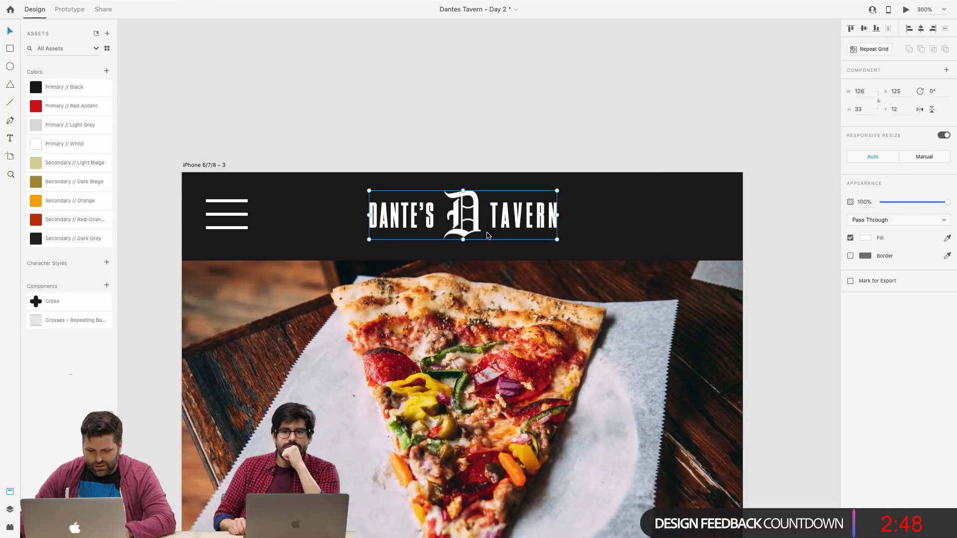
{"action": "scroll", "coordinate": [487, 233], "scroll_direction": "down", "scroll_amount": 15}
{"action": "scroll", "coordinate": [486, 235], "scroll_direction": "down", "scroll_amount": 20}
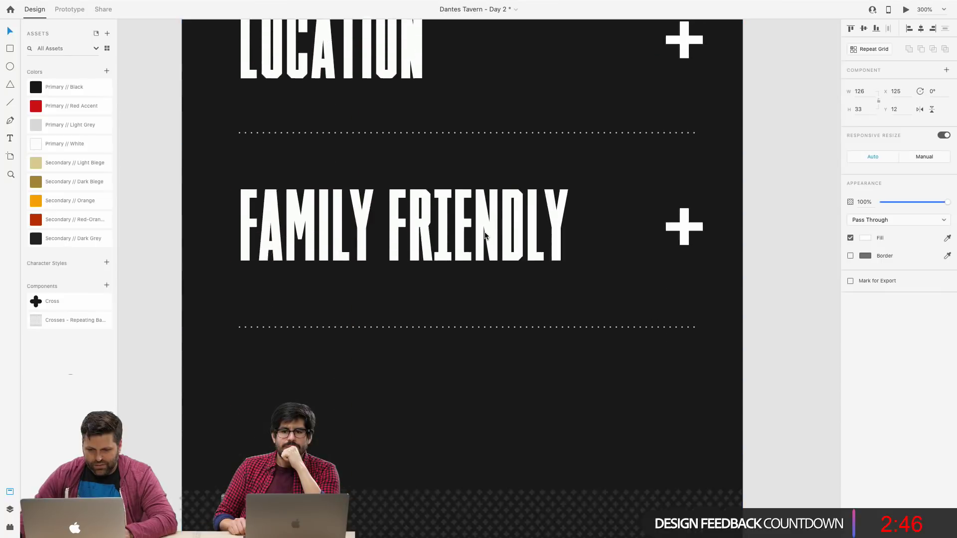
{"action": "scroll", "coordinate": [485, 236], "scroll_direction": "up", "scroll_amount": 5}
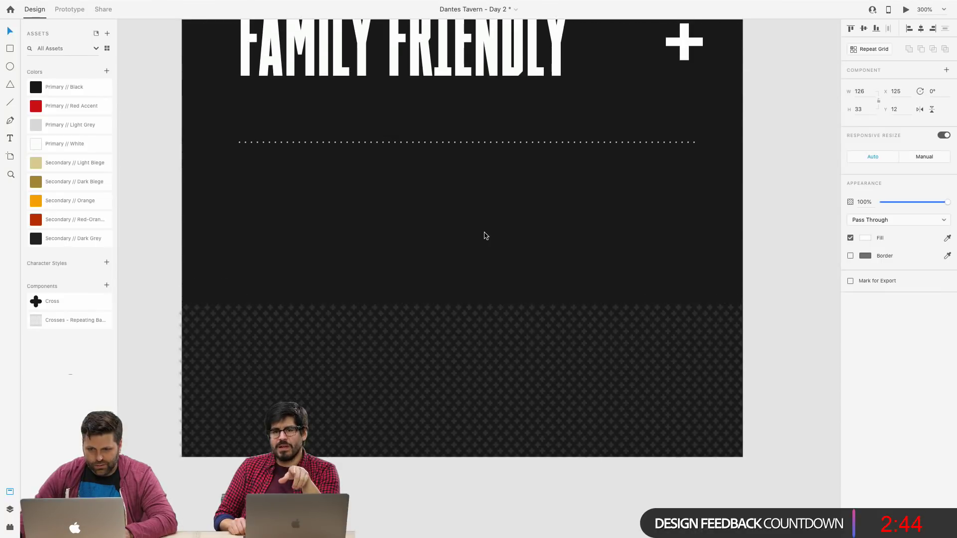
{"action": "key", "text": "ctrl+v"}
{"action": "left_click_drag", "start_coordinate": [484, 234], "coordinate": [328, 382]}
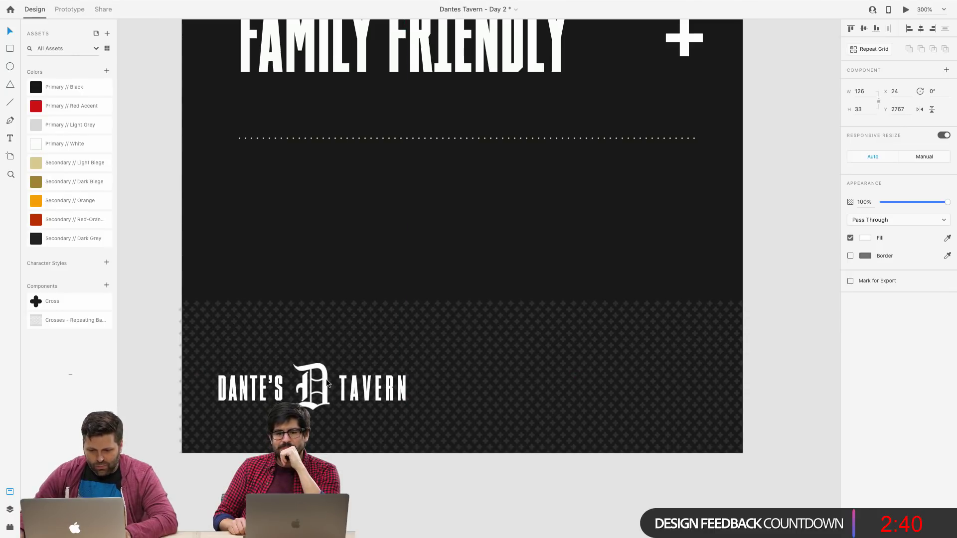
{"action": "left_click", "coordinate": [343, 453]}
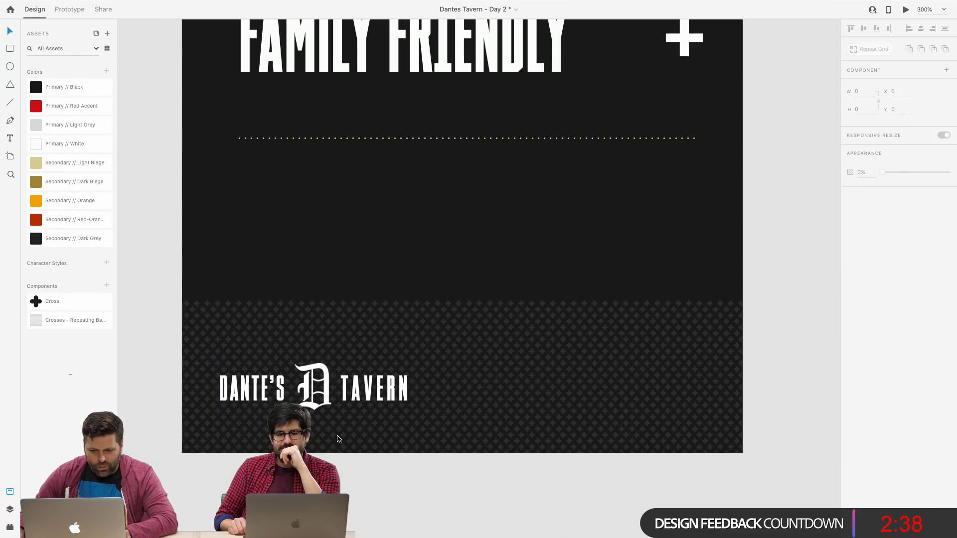
Examine the footer logo's D emblem and lettering, and compare its placement on the pattern with the rest of the page.
{"action": "left_click", "coordinate": [323, 383]}
{"action": "double_click", "coordinate": [323, 384]}
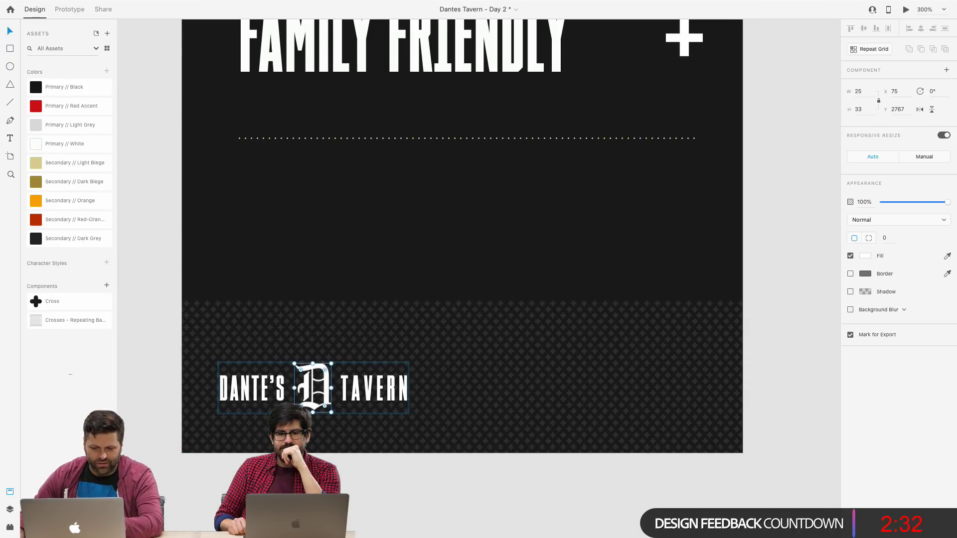
{"action": "left_click", "coordinate": [266, 401]}
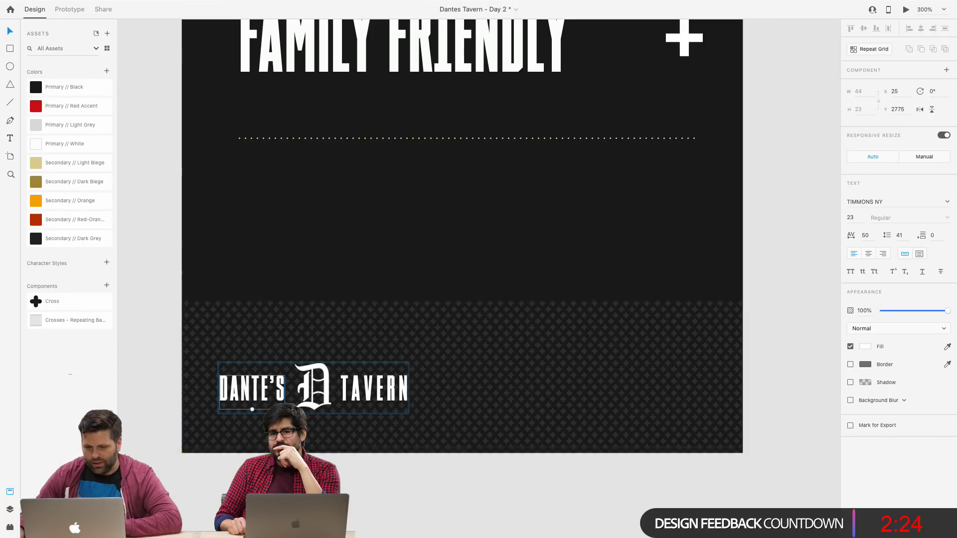
{"action": "key", "text": "Escape"}
{"action": "key", "text": "super+0"}
{"action": "key", "text": "super+1"}
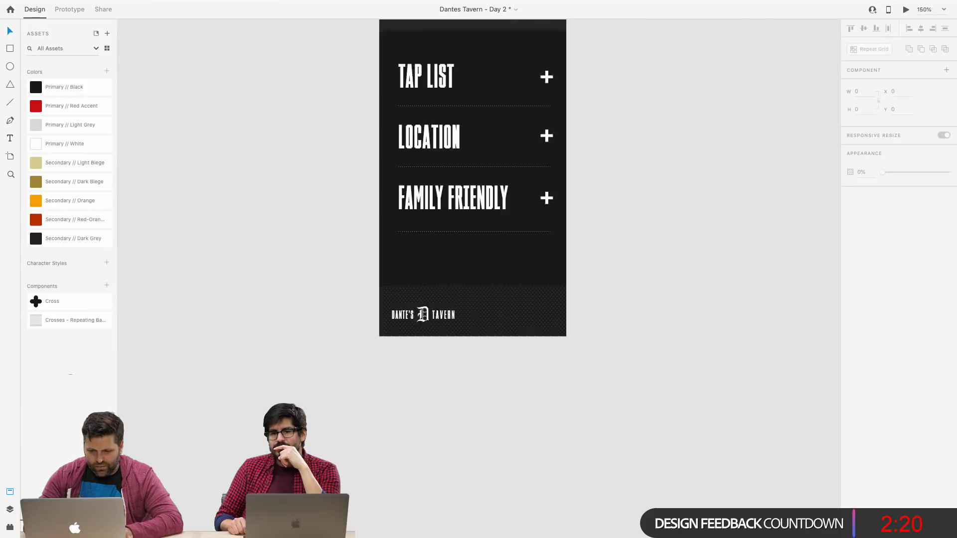
{"action": "key", "text": "super+2"}
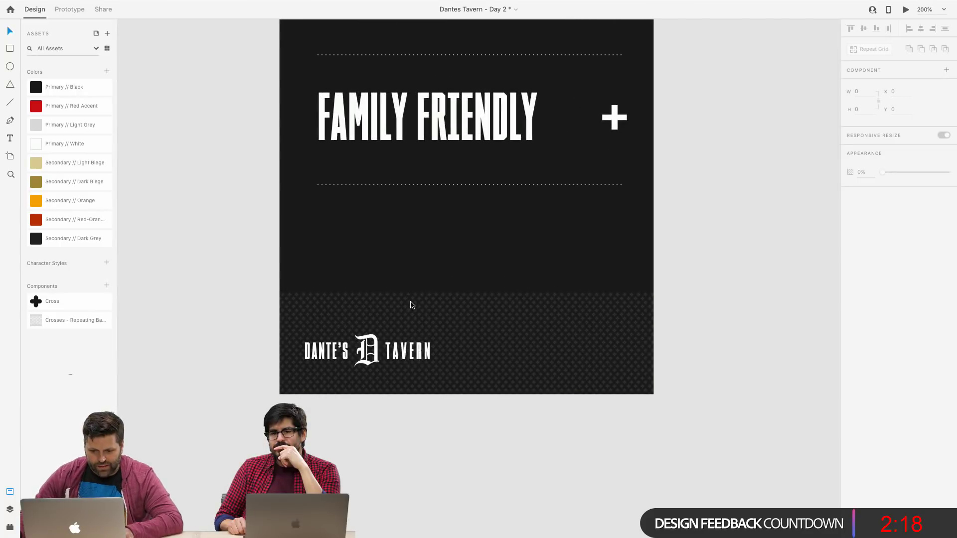
{"action": "left_click", "coordinate": [449, 291]}
{"action": "key", "text": "Escape"}
{"action": "left_click", "coordinate": [442, 322]}
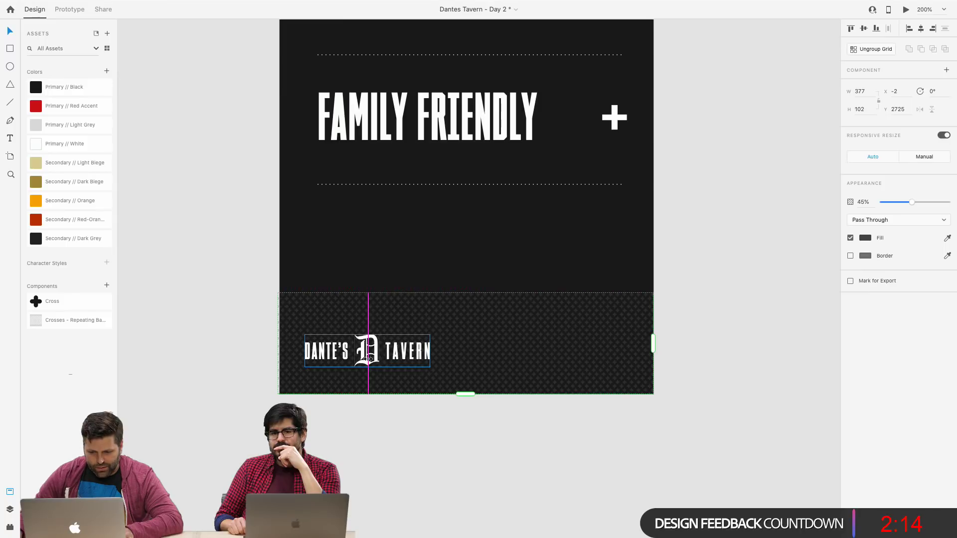
{"action": "left_click", "coordinate": [412, 453]}
{"action": "scroll", "coordinate": [309, 289], "scroll_direction": "up", "scroll_amount": 10}
{"action": "scroll", "coordinate": [309, 289], "scroll_direction": "up", "scroll_amount": 10}
{"action": "scroll", "coordinate": [308, 287], "scroll_direction": "down", "scroll_amount": 3}
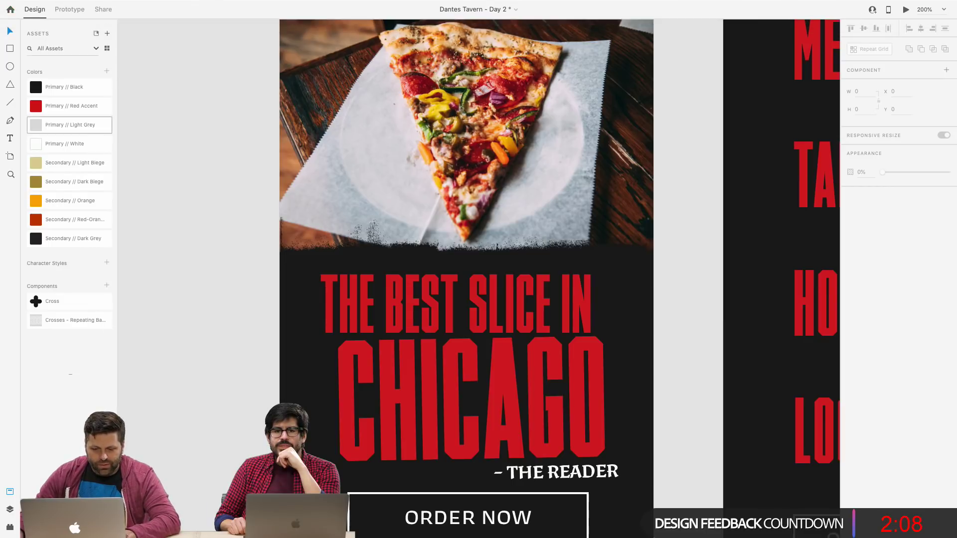
Switch to Finder and open the Menu Items text file from the Dantes project's Design Materials folder.
{"action": "key", "text": "super+Tab"}
{"action": "key", "text": "super+Tab"}
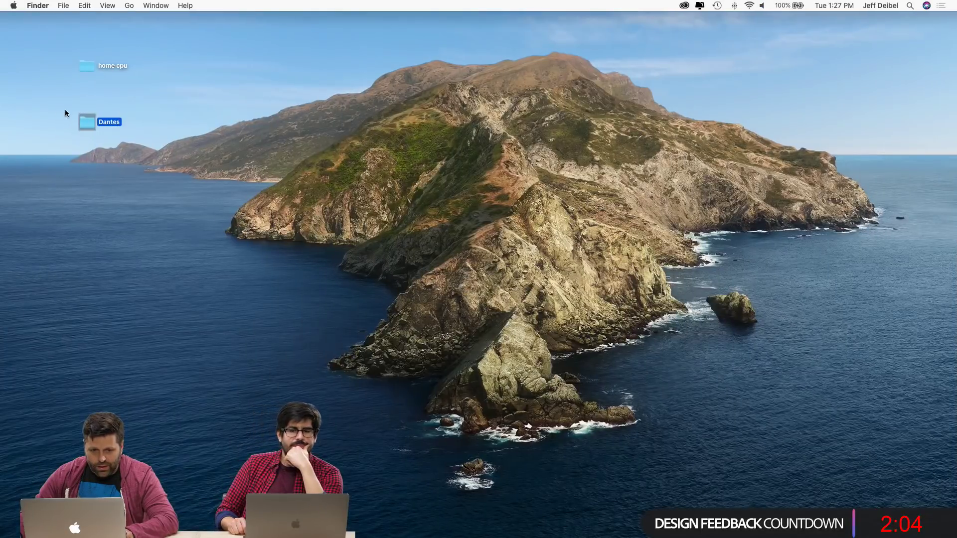
{"action": "double_click", "coordinate": [86, 121]}
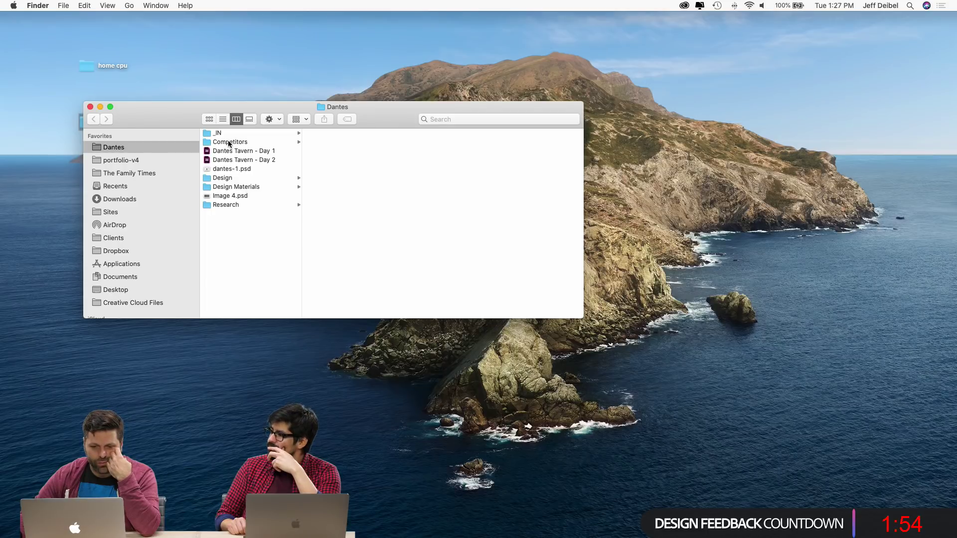
{"action": "left_click", "coordinate": [233, 207]}
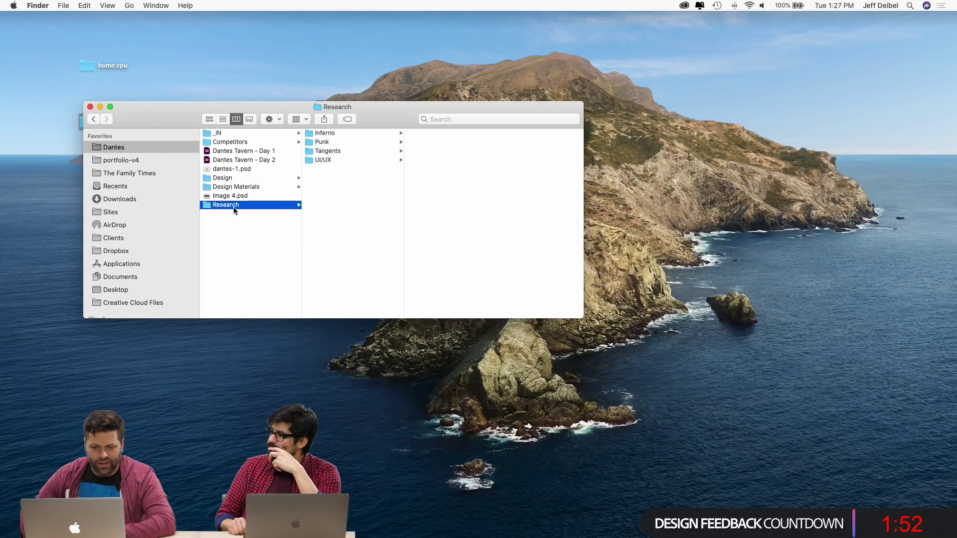
{"action": "left_click", "coordinate": [235, 187]}
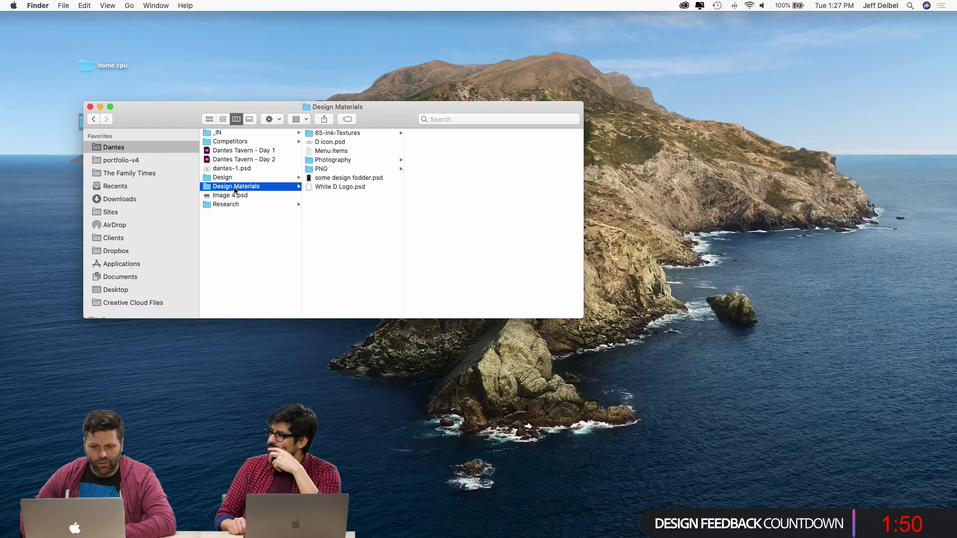
{"action": "double_click", "coordinate": [321, 152]}
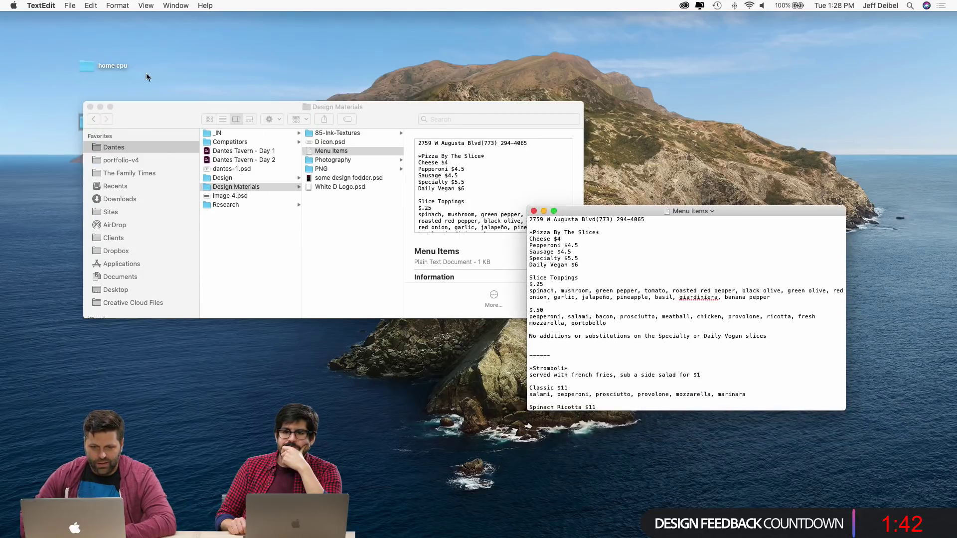
Copy the tavern's address and phone line from the Menu Items file and paste it into the mobile design above the footer in Adobe XD.
{"action": "left_click", "coordinate": [90, 106]}
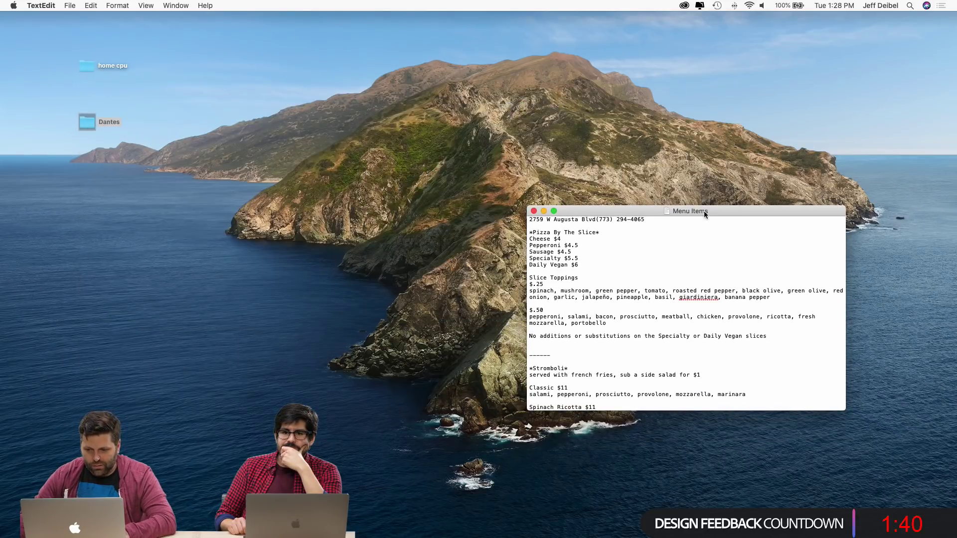
{"action": "left_click_drag", "start_coordinate": [645, 220], "coordinate": [495, 222]}
{"action": "key", "text": "super+c"}
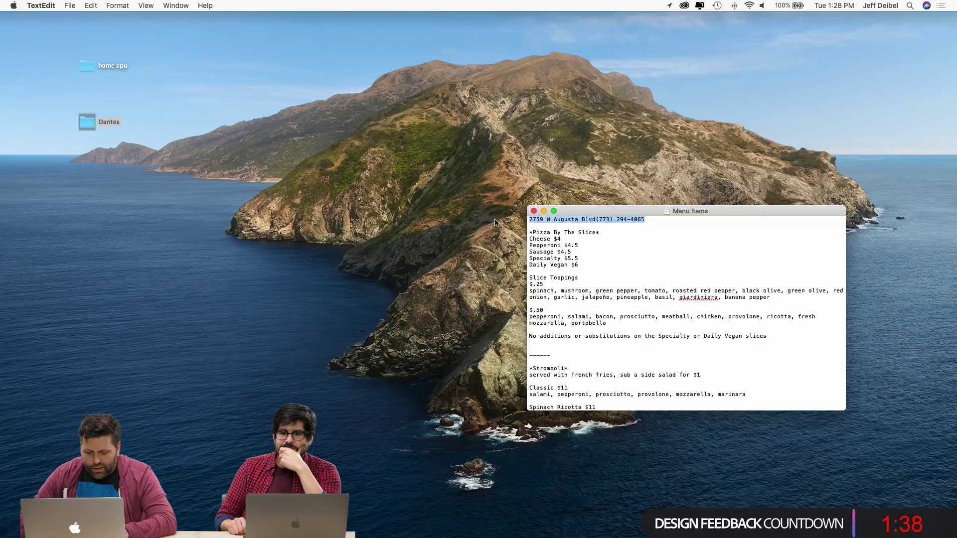
{"action": "key", "text": "super+Tab"}
{"action": "key", "text": "super+Tab"}
{"action": "scroll", "coordinate": [400, 372], "scroll_direction": "down", "scroll_amount": 20}
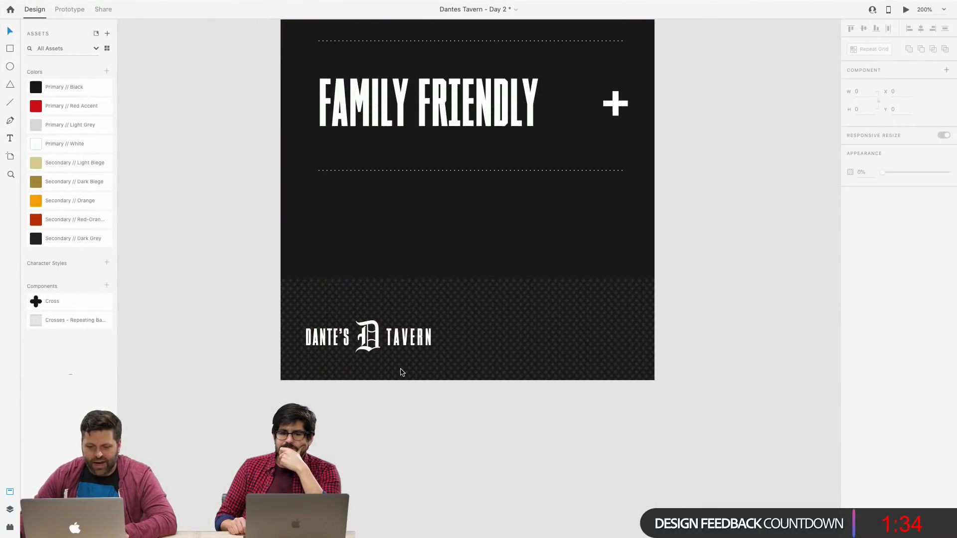
{"action": "key", "text": "super+v"}
{"action": "left_click_drag", "start_coordinate": [420, 144], "coordinate": [408, 213]}
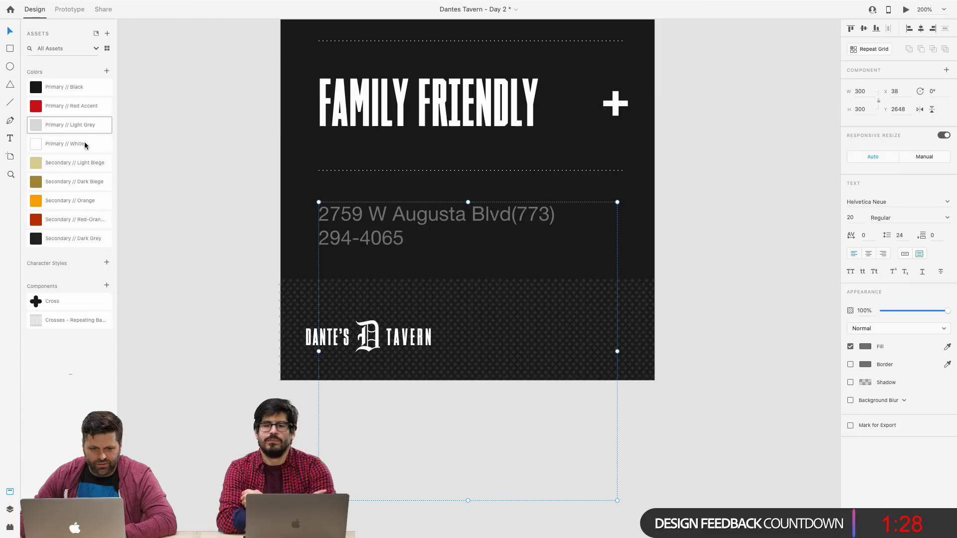
Check the text style of the French Fries description in the menu section against the pasted contact text.
{"action": "scroll", "coordinate": [290, 217], "scroll_direction": "up", "scroll_amount": 10}
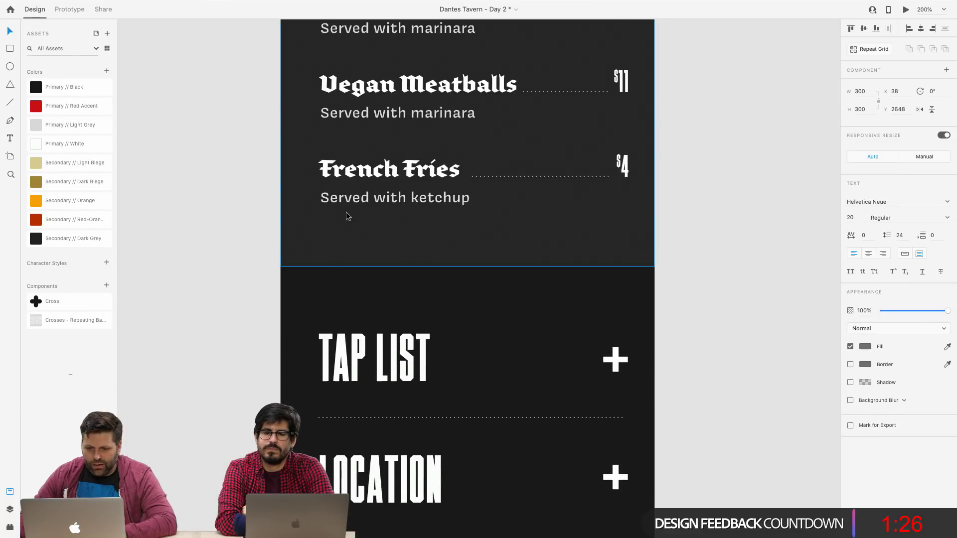
{"action": "left_click", "coordinate": [435, 199]}
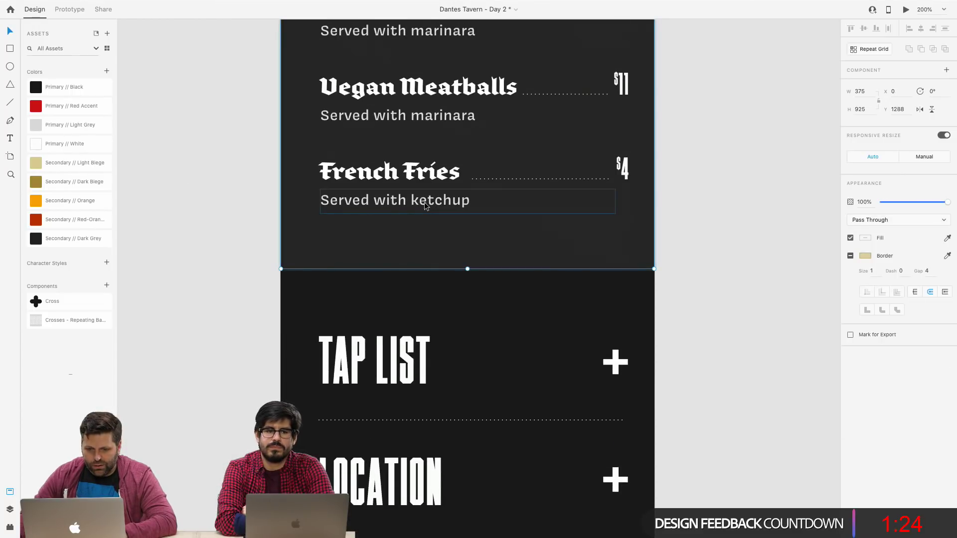
{"action": "scroll", "coordinate": [425, 219], "scroll_direction": "down", "scroll_amount": 15}
{"action": "scroll", "coordinate": [424, 235], "scroll_direction": "up", "scroll_amount": 5}
{"action": "double_click", "coordinate": [424, 235]}
{"action": "left_click", "coordinate": [707, 247]}
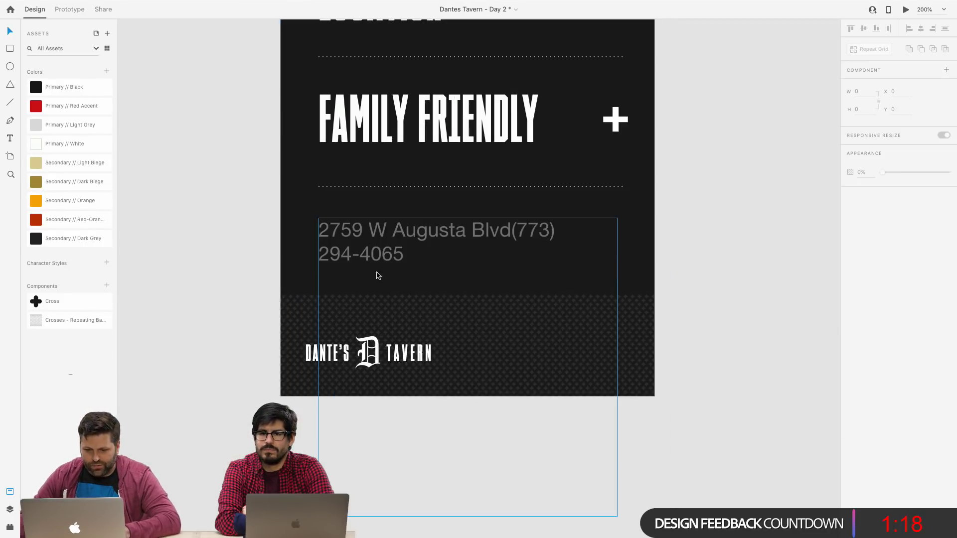
Move the contact text beside the footer logo at about X 179, Y 2749, and narrow its box to about 182 wide.
{"action": "left_click_drag", "start_coordinate": [357, 242], "coordinate": [487, 342]}
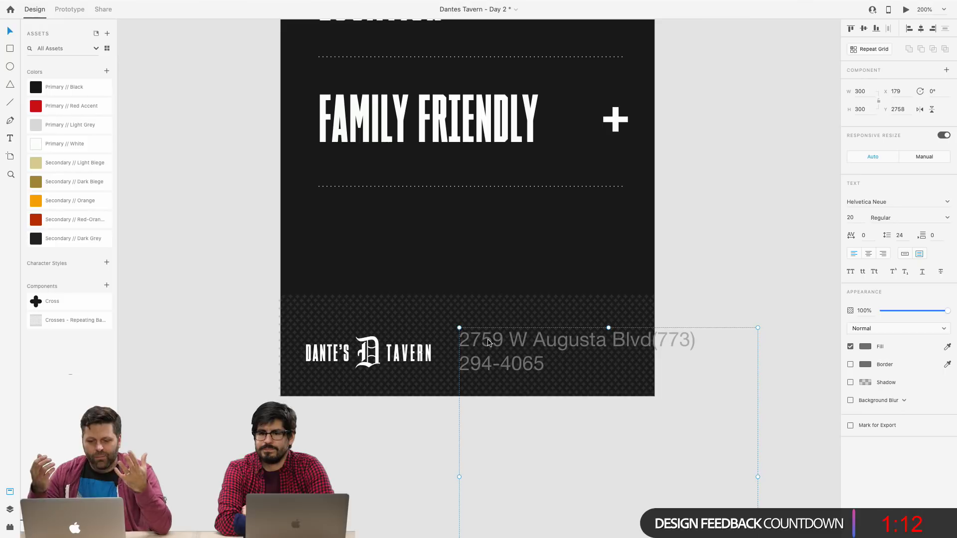
{"action": "left_click", "coordinate": [405, 309]}
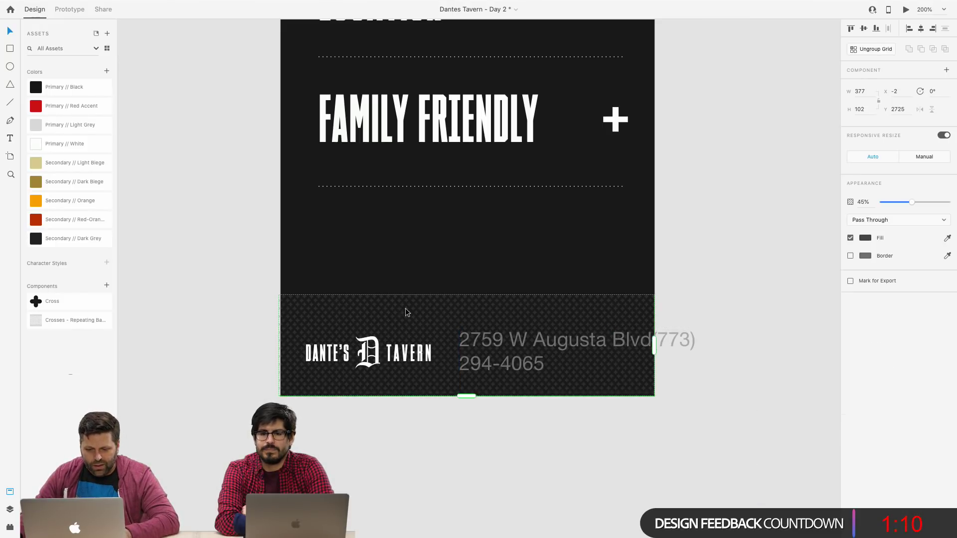
{"action": "left_click", "coordinate": [595, 346]}
{"action": "left_click_drag", "start_coordinate": [757, 328], "coordinate": [635, 371]}
{"action": "left_click_drag", "start_coordinate": [575, 375], "coordinate": [576, 330]}
Set the footer contact text in Covik Sans and break the phone number onto its own line.
{"action": "double_click", "coordinate": [889, 199]}
{"action": "key", "text": "ctrl+a"}
{"action": "type", "text": "Covik Sans"}
{"action": "key", "text": "Return"}
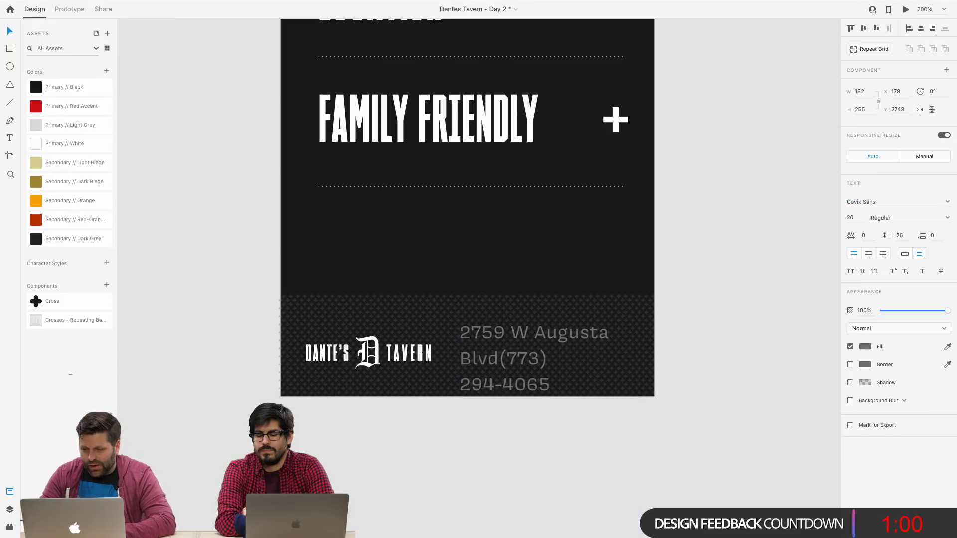
{"action": "double_click", "coordinate": [501, 359]}
{"action": "left_click", "coordinate": [500, 359]}
{"action": "key", "text": "Return"}
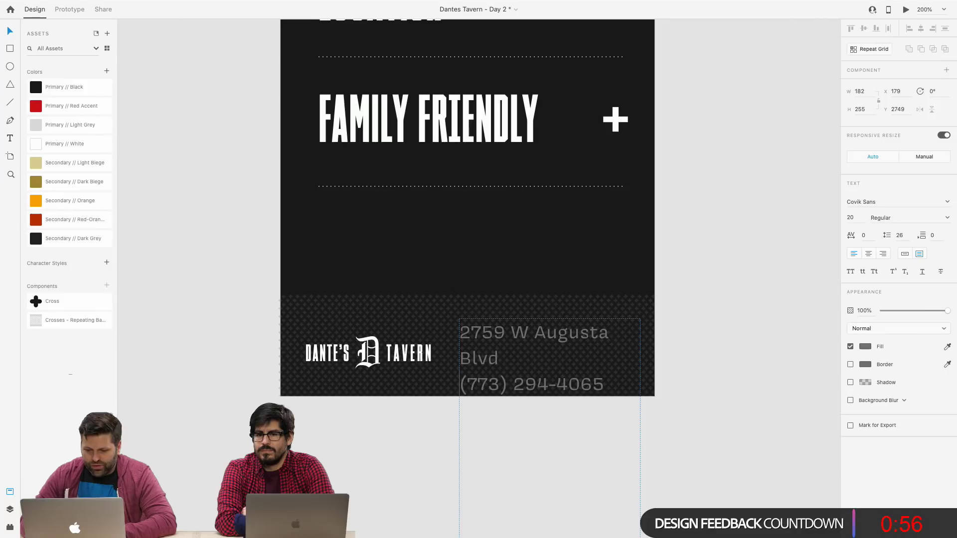
Set the font size of the footer's address line to 12 and of its phone number to 16.
{"action": "triple_click", "coordinate": [501, 359]}
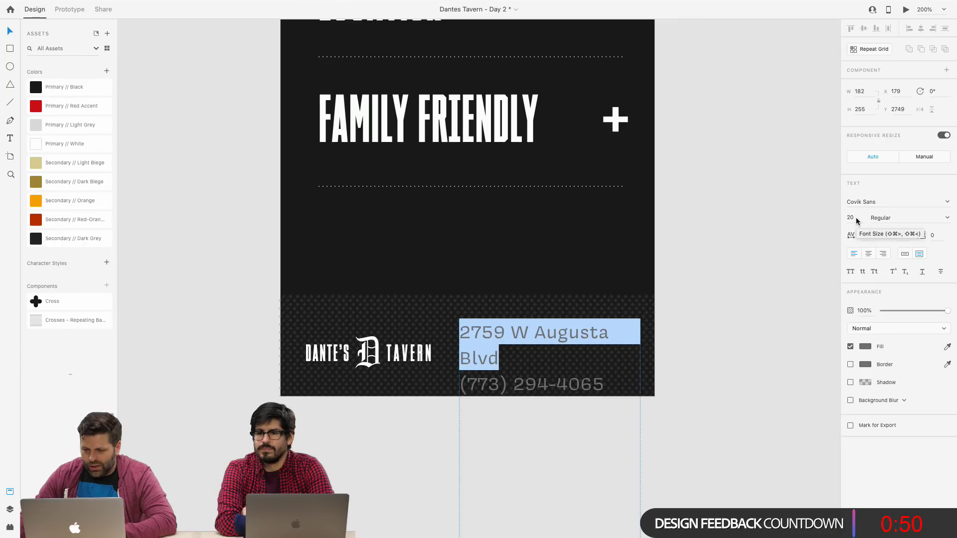
{"action": "left_click", "coordinate": [843, 218]}
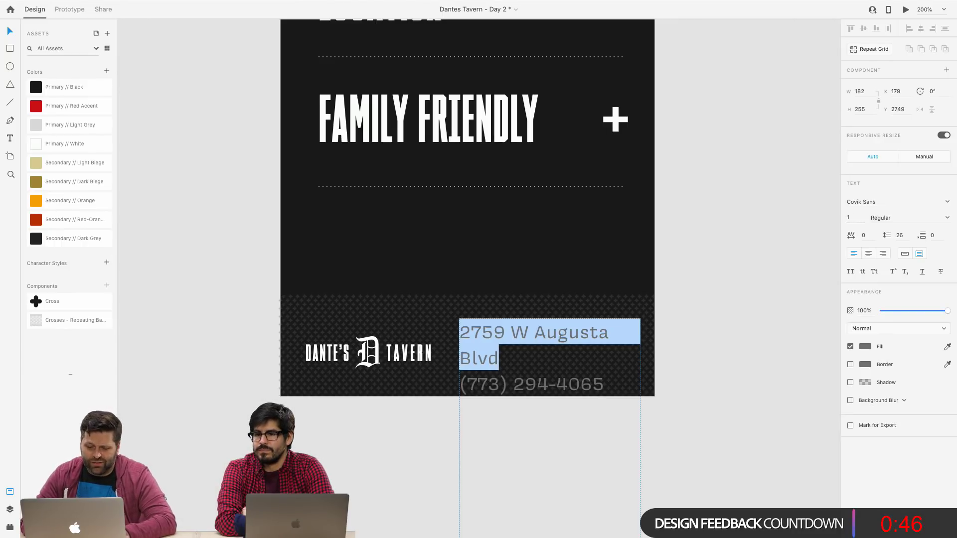
{"action": "key", "text": "Return"}
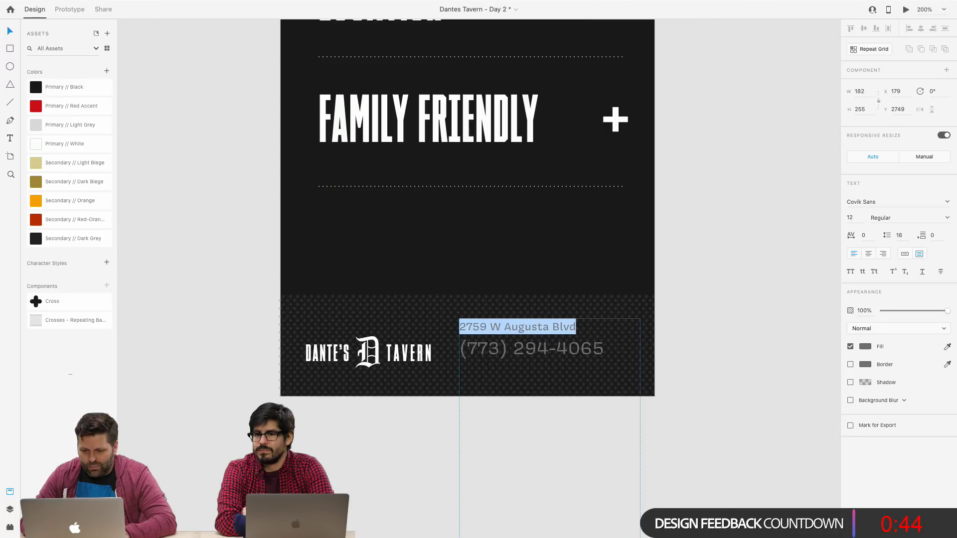
{"action": "triple_click", "coordinate": [569, 352]}
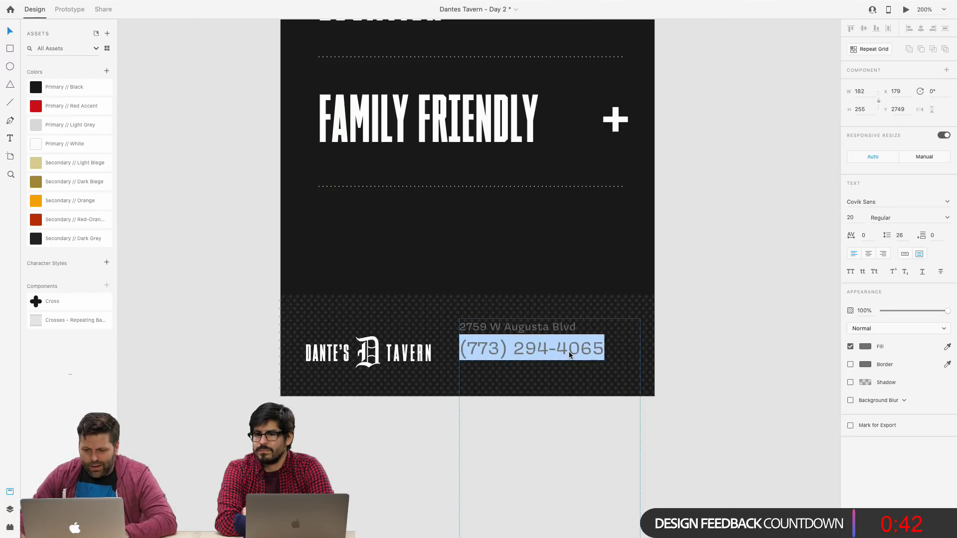
{"action": "left_click", "coordinate": [853, 218]}
{"action": "type", "text": "1"}
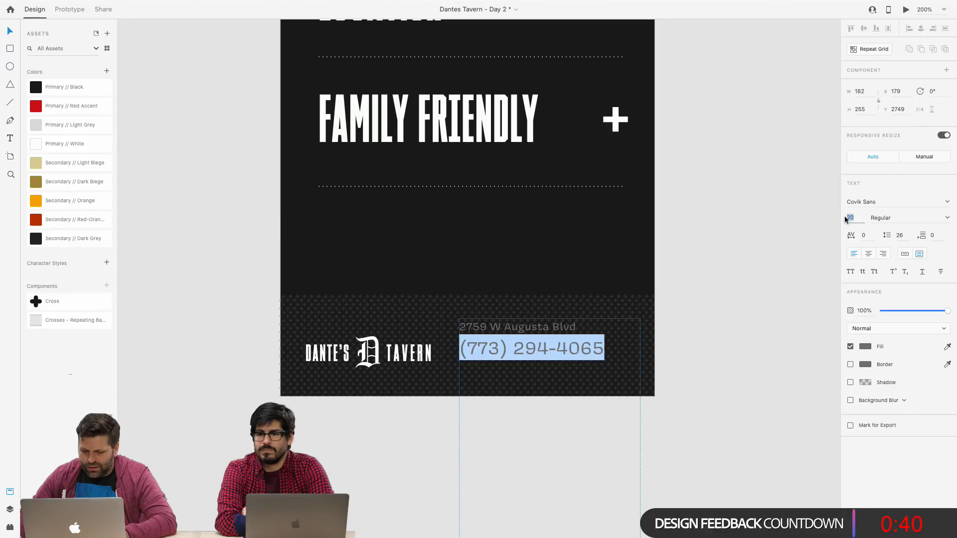
{"action": "type", "text": "6"}
{"action": "key", "text": "Return"}
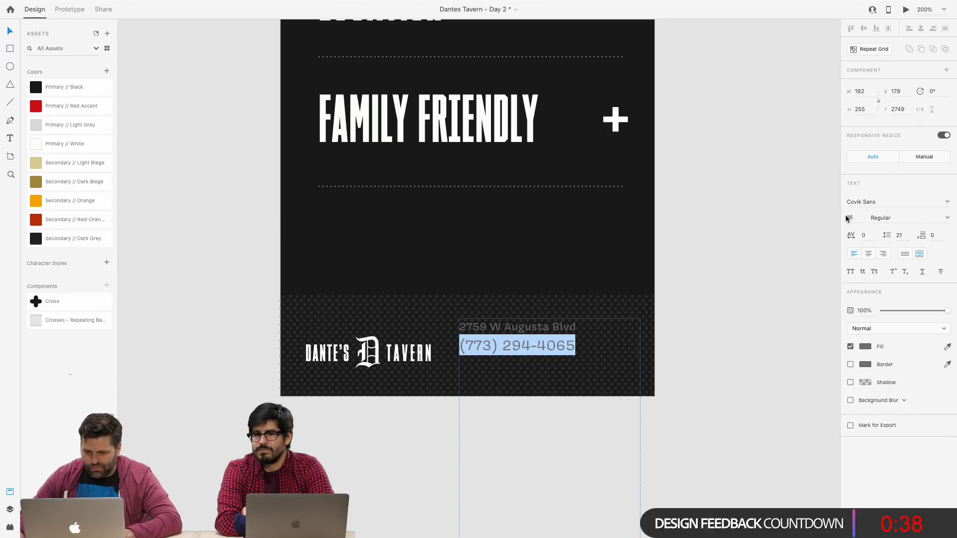
Increase the address line's font size to 15 and colour it with the Secondary // Light Biege swatch.
{"action": "triple_click", "coordinate": [568, 328]}
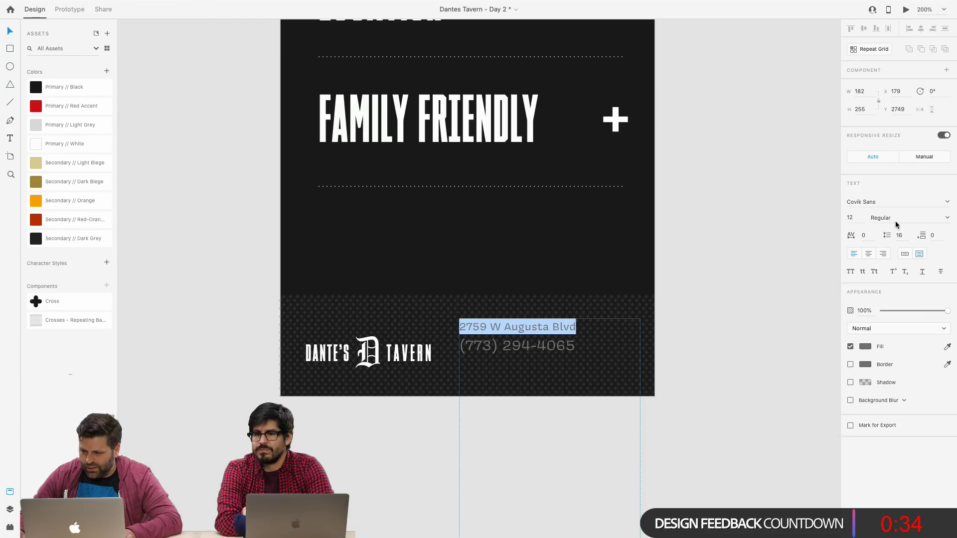
{"action": "key", "text": "Up"}
{"action": "key", "text": "Up"}
{"action": "key", "text": "Up"}
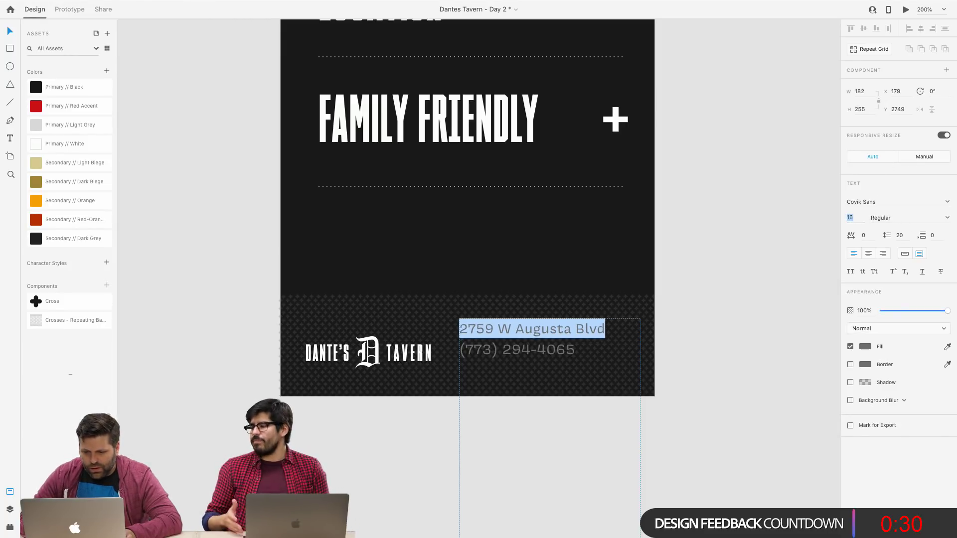
{"action": "left_click", "coordinate": [49, 163]}
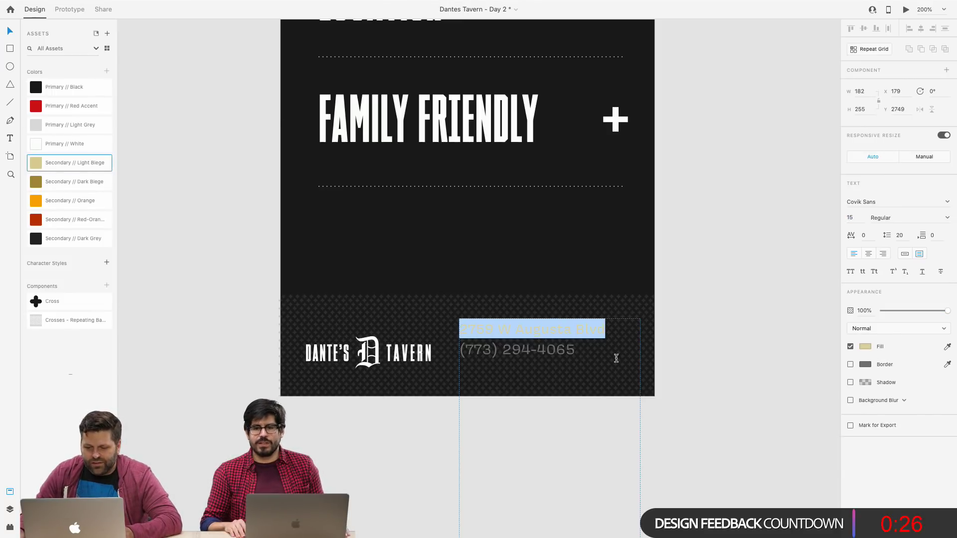
Shorten the contact text box to about 47 high and position it beside the footer logo at about X 187, Y 2762.
{"action": "key", "text": "Escape"}
{"action": "left_click_drag", "start_coordinate": [554, 319], "coordinate": [560, 259]}
{"action": "scroll", "coordinate": [578, 366], "scroll_direction": "down", "scroll_amount": 3}
{"action": "left_click", "coordinate": [395, 322]}
{"action": "left_click_drag", "start_coordinate": [544, 223], "coordinate": [531, 236]}
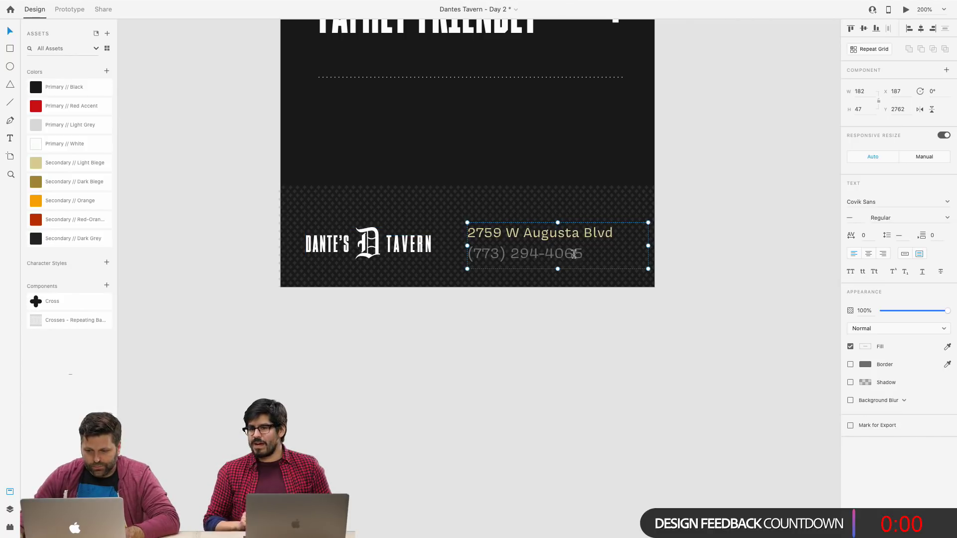
Colour the footer's phone number with the Secondary // Light Biege swatch.
{"action": "left_click_drag", "start_coordinate": [584, 255], "coordinate": [468, 254]}
{"action": "left_click", "coordinate": [58, 165]}
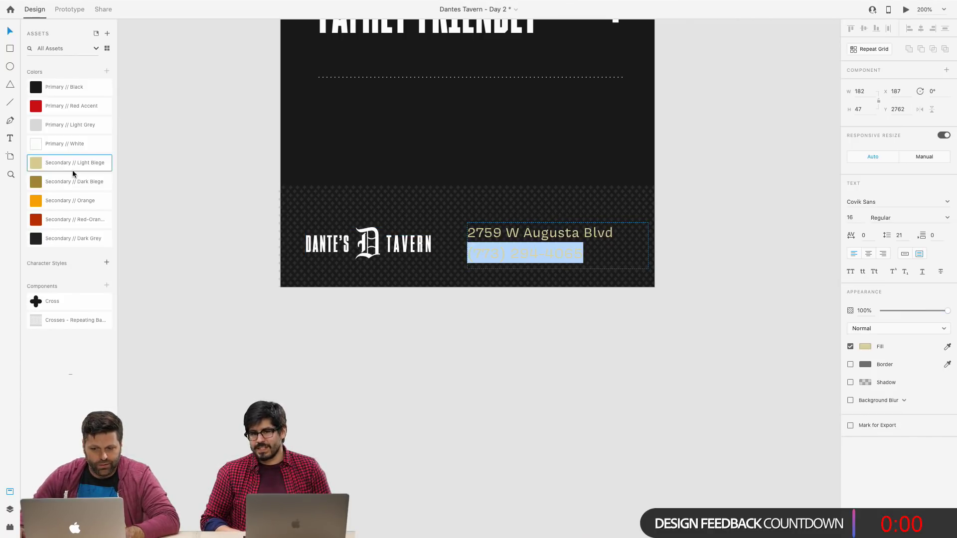
{"action": "key", "text": "Escape"}
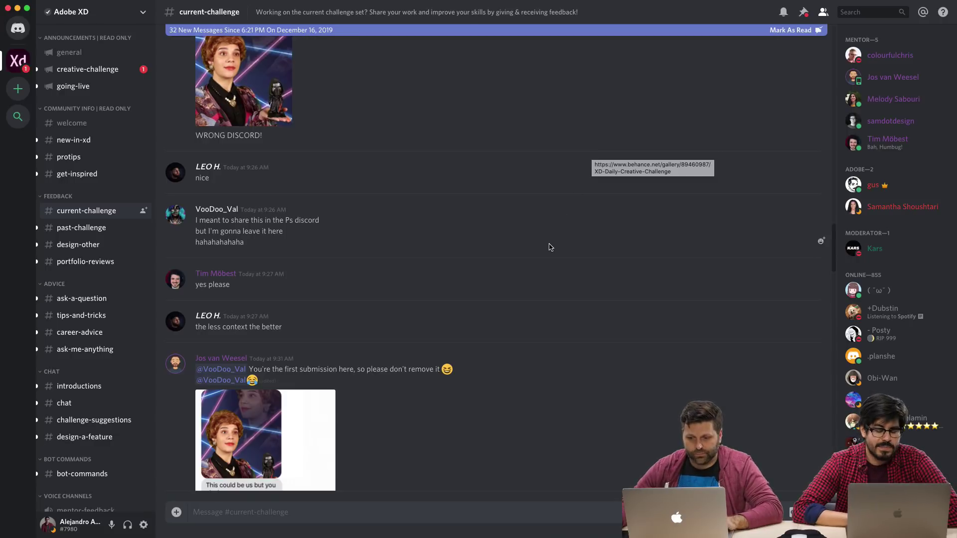
Look through the submissions and mentor feedback in Discord's current-challenge channel for a project to review.
{"action": "scroll", "coordinate": [549, 246], "scroll_direction": "down", "scroll_amount": 5}
{"action": "scroll", "coordinate": [550, 247], "scroll_direction": "up", "scroll_amount": 7}
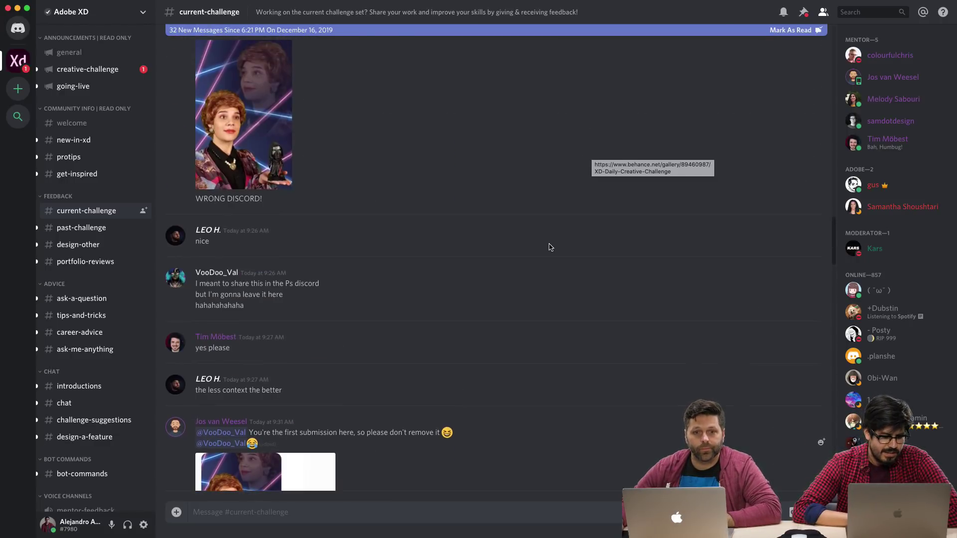
{"action": "scroll", "coordinate": [550, 247], "scroll_direction": "down", "scroll_amount": 10}
{"action": "scroll", "coordinate": [550, 247], "scroll_direction": "down", "scroll_amount": 20}
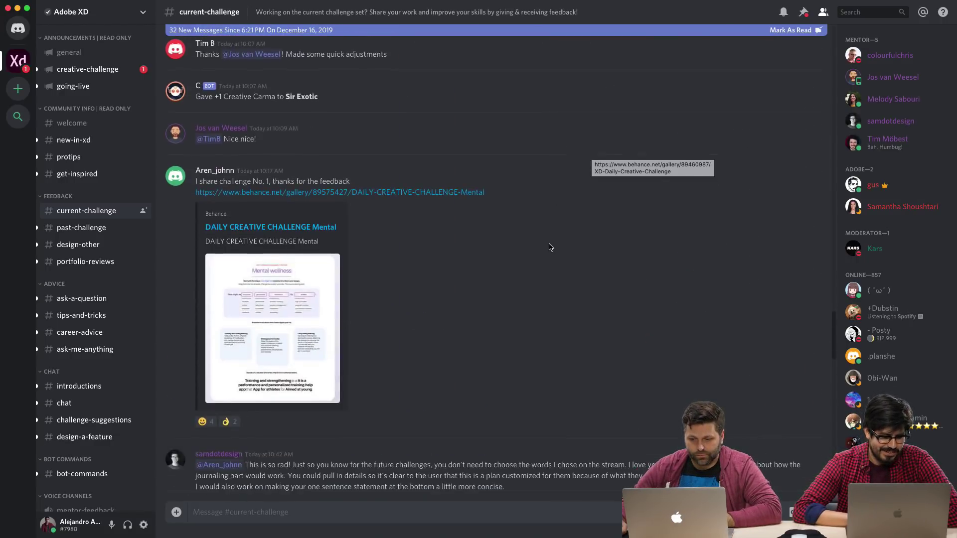
{"action": "scroll", "coordinate": [550, 247], "scroll_direction": "down", "scroll_amount": 2}
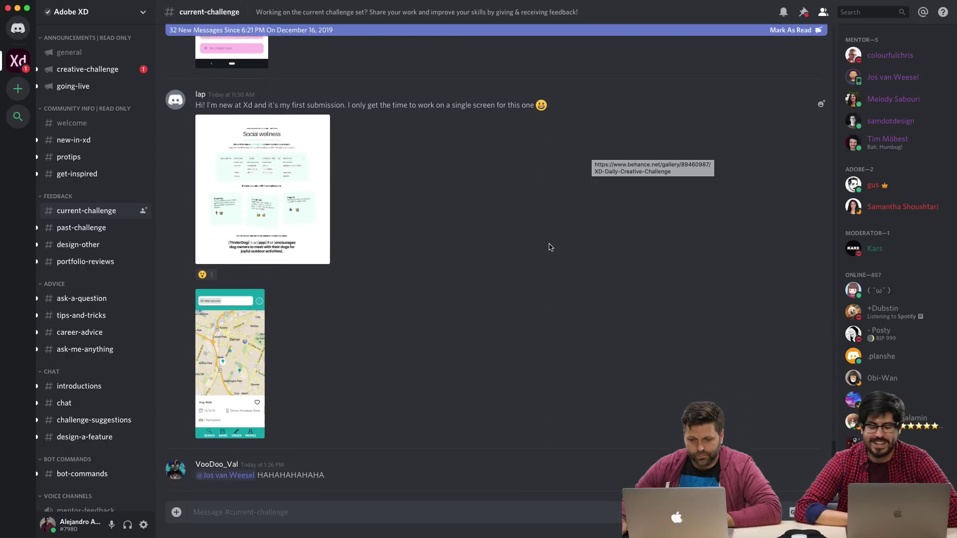
{"action": "scroll", "coordinate": [550, 247], "scroll_direction": "up", "scroll_amount": 8}
{"action": "scroll", "coordinate": [550, 247], "scroll_direction": "up", "scroll_amount": 15}
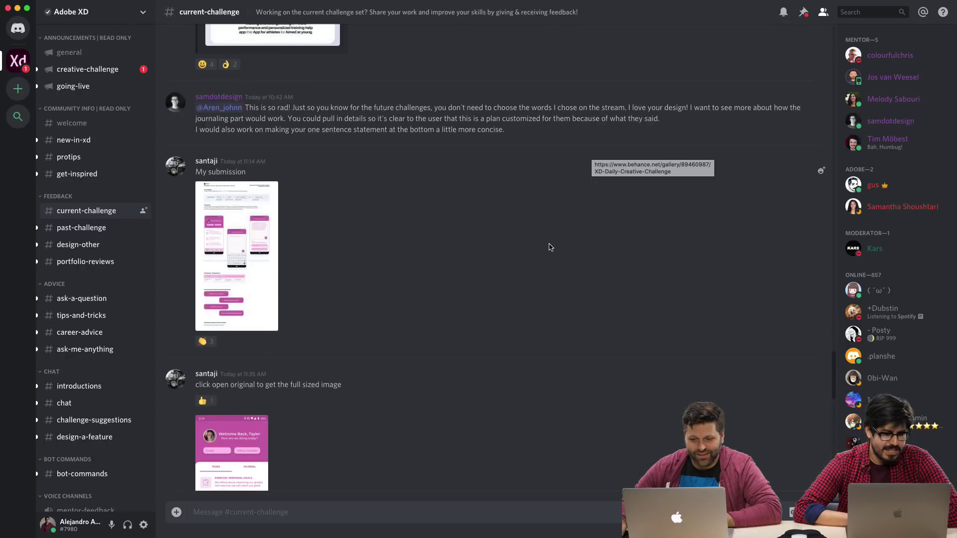
{"action": "scroll", "coordinate": [550, 247], "scroll_direction": "up", "scroll_amount": 10}
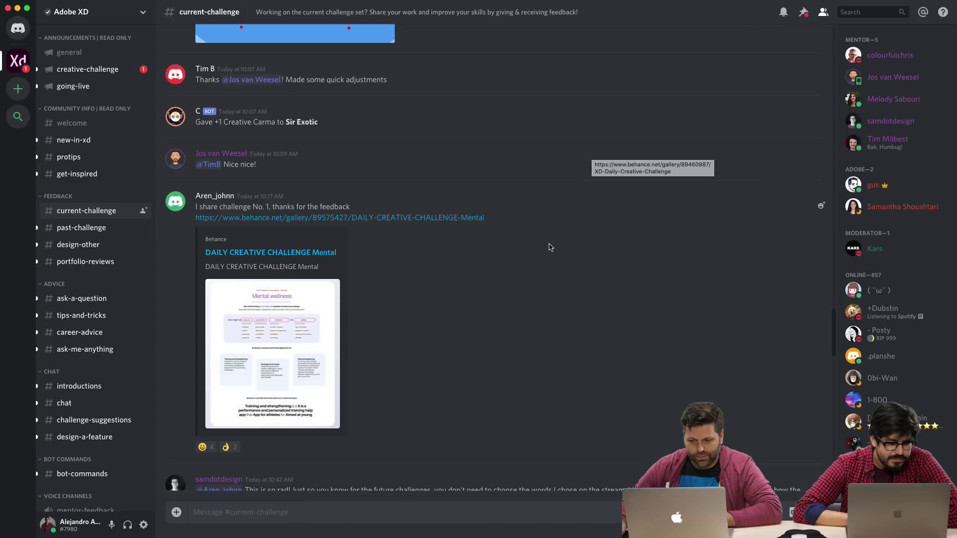
{"action": "scroll", "coordinate": [550, 247], "scroll_direction": "up", "scroll_amount": 2}
{"action": "scroll", "coordinate": [550, 248], "scroll_direction": "down", "scroll_amount": 5}
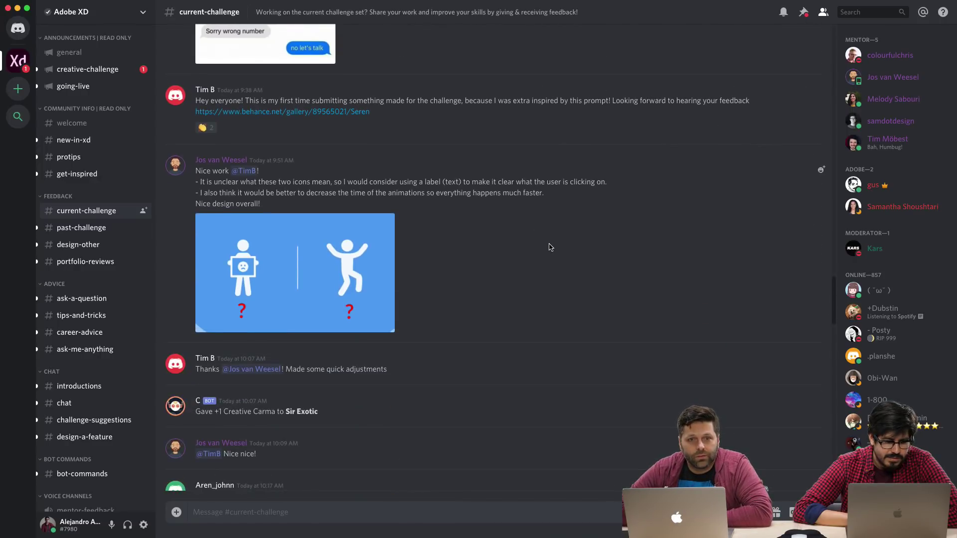
{"action": "scroll", "coordinate": [523, 169], "scroll_direction": "down", "scroll_amount": 1}
{"action": "scroll", "coordinate": [349, 90], "scroll_direction": "down", "scroll_amount": 7}
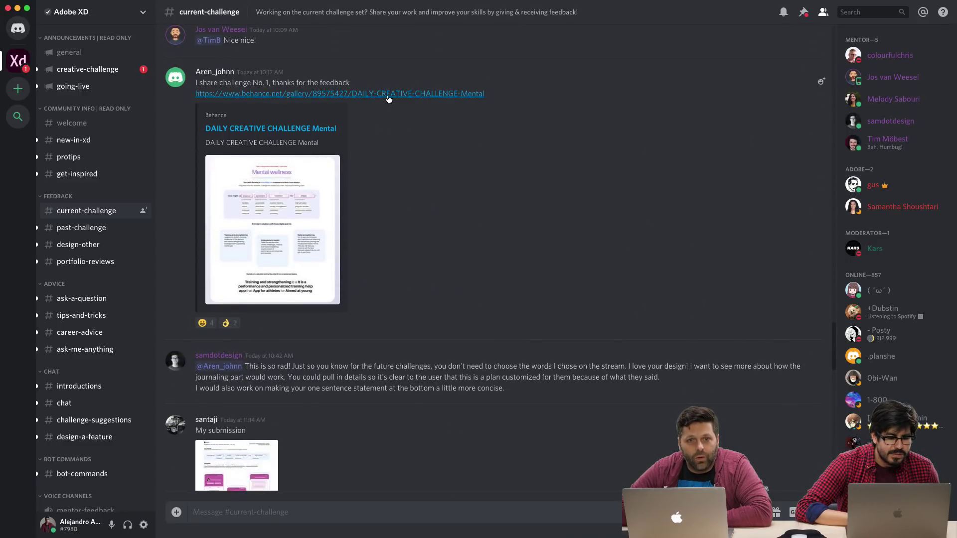
Open the shared DAILY CREATIVE CHALLENGE Mental project on Behance in full-screen Firefox and close the mail tab.
{"action": "left_click", "coordinate": [388, 95]}
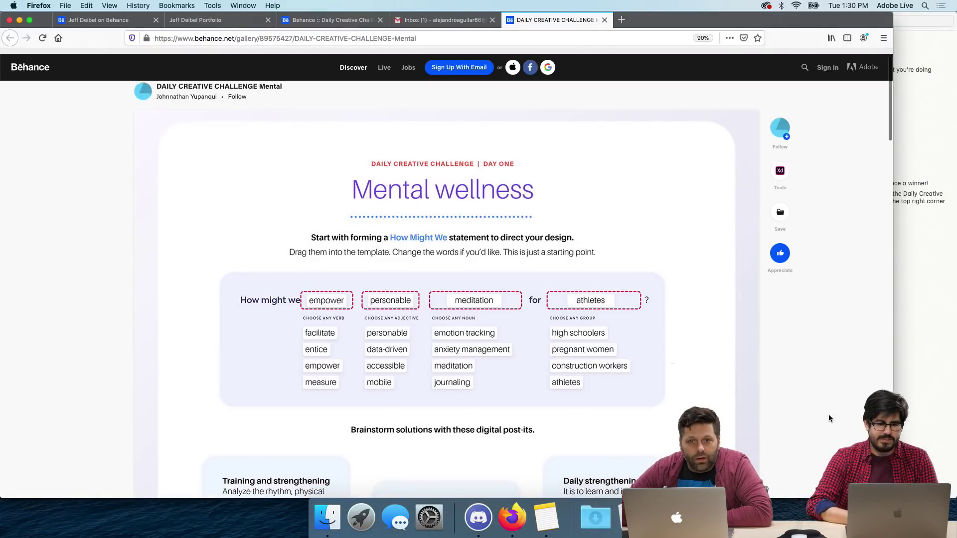
{"action": "left_click", "coordinate": [29, 20]}
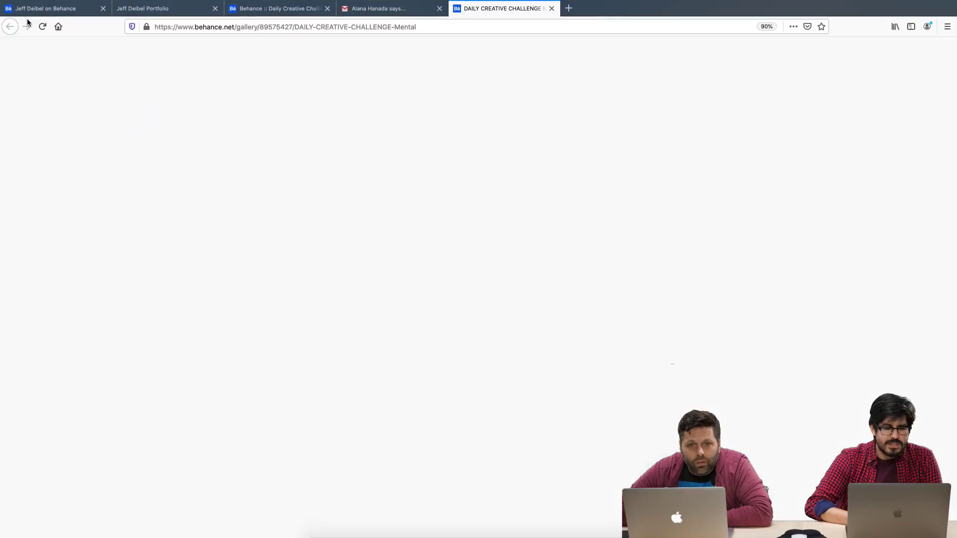
{"action": "left_click", "coordinate": [439, 9]}
Examine the How Might We statement and brainstorm post-its on the project's Mental wellness page.
{"action": "scroll", "coordinate": [848, 373], "scroll_direction": "down", "scroll_amount": 1}
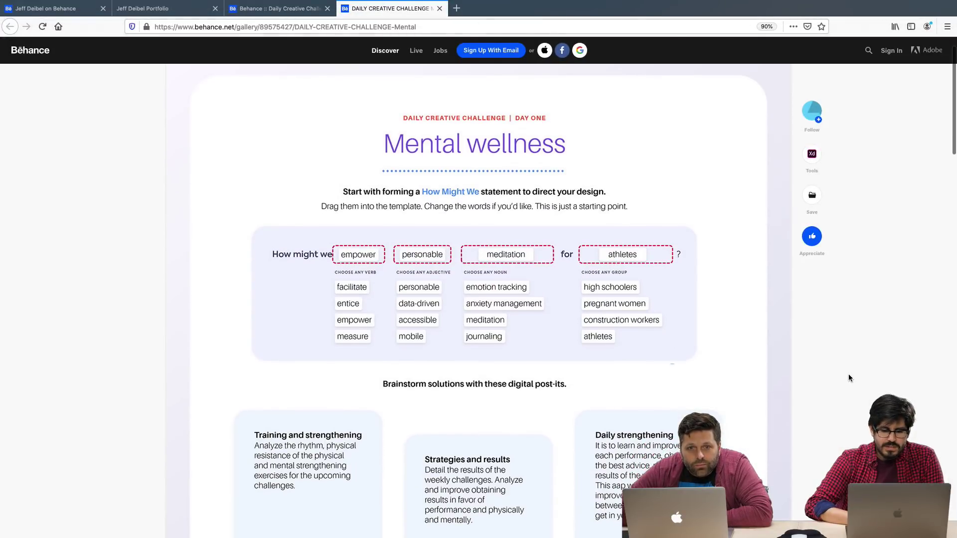
{"action": "scroll", "coordinate": [848, 378], "scroll_direction": "down", "scroll_amount": 1}
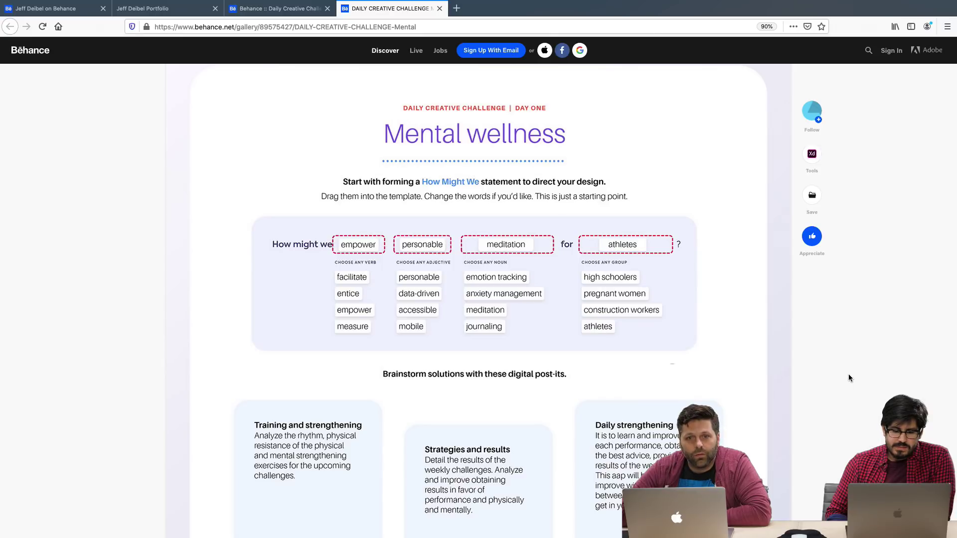
{"action": "scroll", "coordinate": [848, 377], "scroll_direction": "up", "scroll_amount": 2}
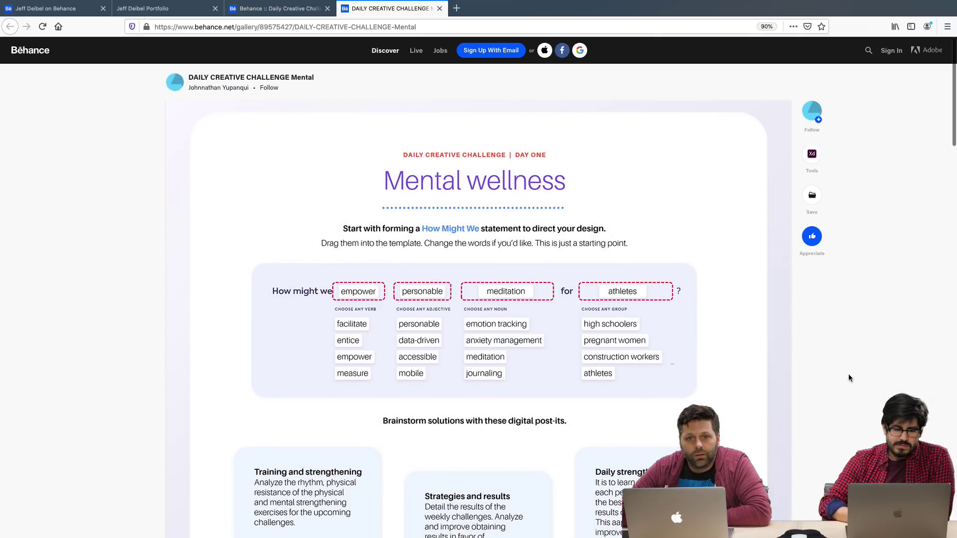
Read through the project's brainstorm post-its and the one-sentence solution statement beneath them, checking back against the How Might We statement.
{"action": "scroll", "coordinate": [848, 377], "scroll_direction": "down", "scroll_amount": 5}
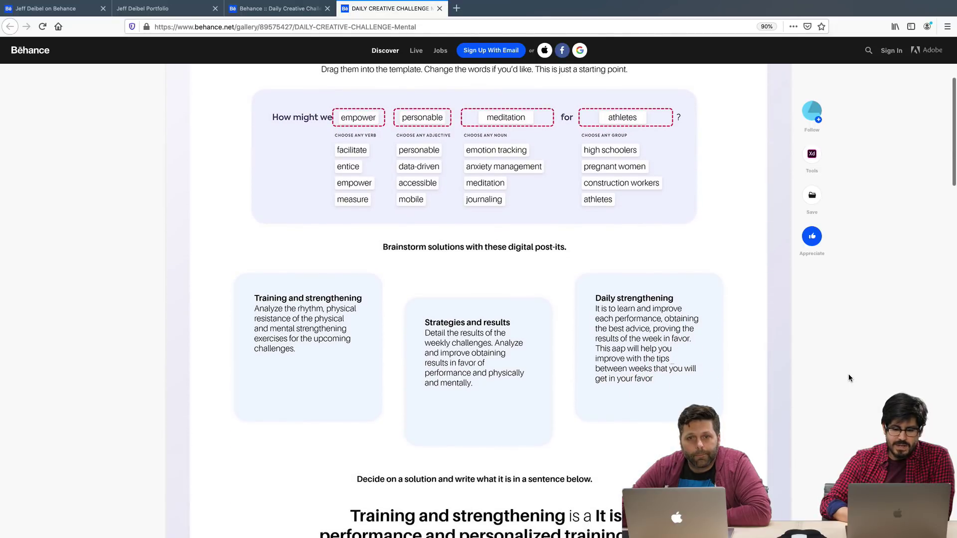
{"action": "scroll", "coordinate": [848, 377], "scroll_direction": "down", "scroll_amount": 4}
{"action": "scroll", "coordinate": [848, 377], "scroll_direction": "down", "scroll_amount": 5}
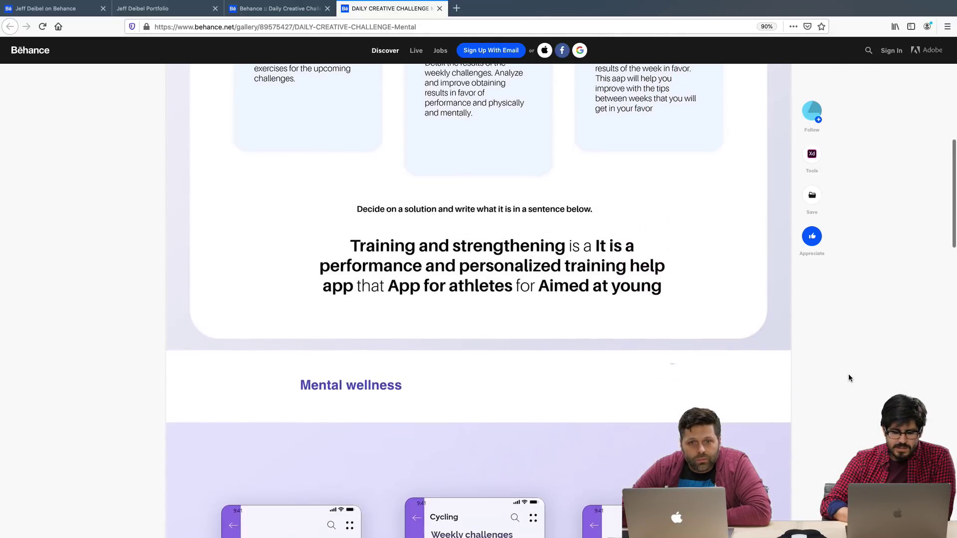
{"action": "scroll", "coordinate": [848, 377], "scroll_direction": "up", "scroll_amount": 2}
{"action": "scroll", "coordinate": [849, 378], "scroll_direction": "up", "scroll_amount": 8}
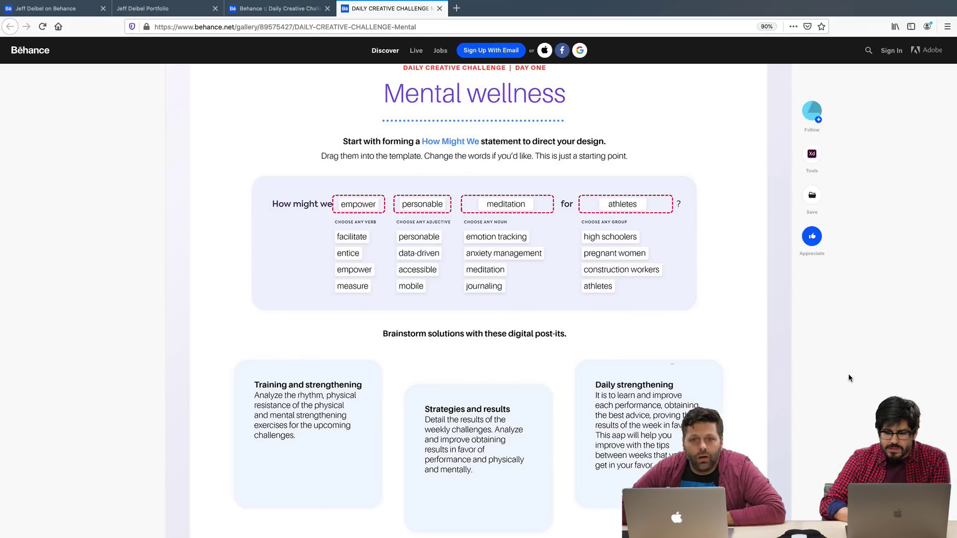
{"action": "scroll", "coordinate": [848, 377], "scroll_direction": "down", "scroll_amount": 1}
{"action": "scroll", "coordinate": [849, 378], "scroll_direction": "down", "scroll_amount": 5}
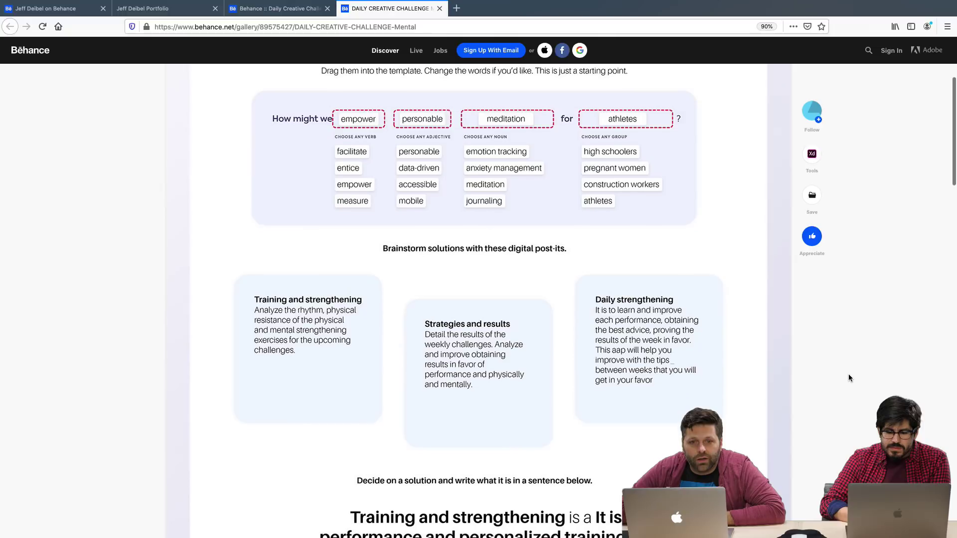
{"action": "scroll", "coordinate": [849, 377], "scroll_direction": "down", "scroll_amount": 3}
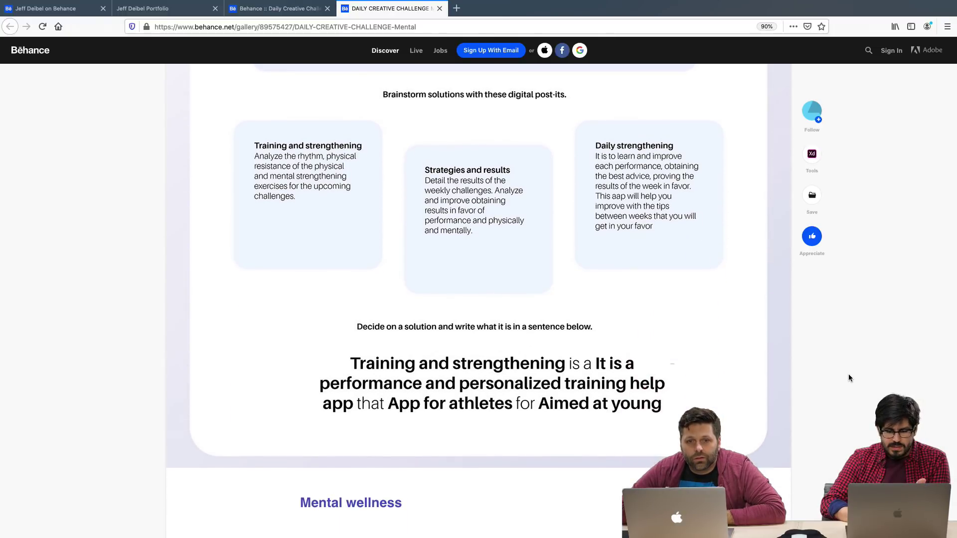
{"action": "scroll", "coordinate": [848, 377], "scroll_direction": "down", "scroll_amount": 2}
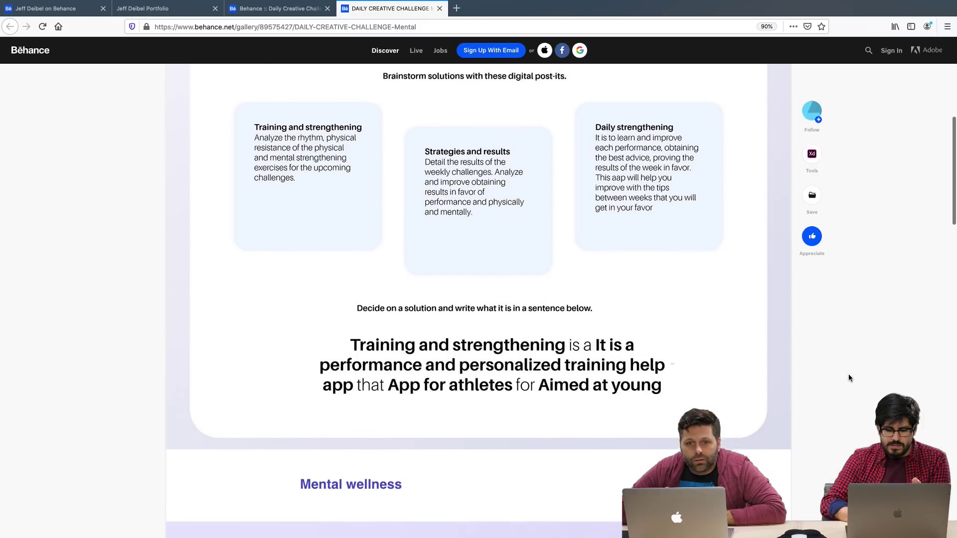
{"action": "scroll", "coordinate": [849, 378], "scroll_direction": "down", "scroll_amount": 4}
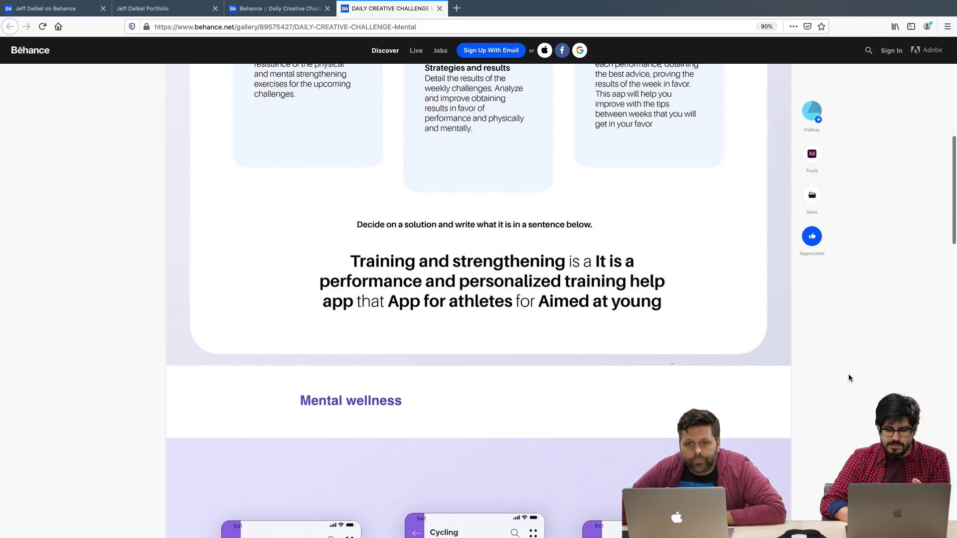
Examine the project's three app mockups: the training categories, the Cycling weekly challenges and the week 1 detail screen.
{"action": "scroll", "coordinate": [849, 378], "scroll_direction": "down", "scroll_amount": 9}
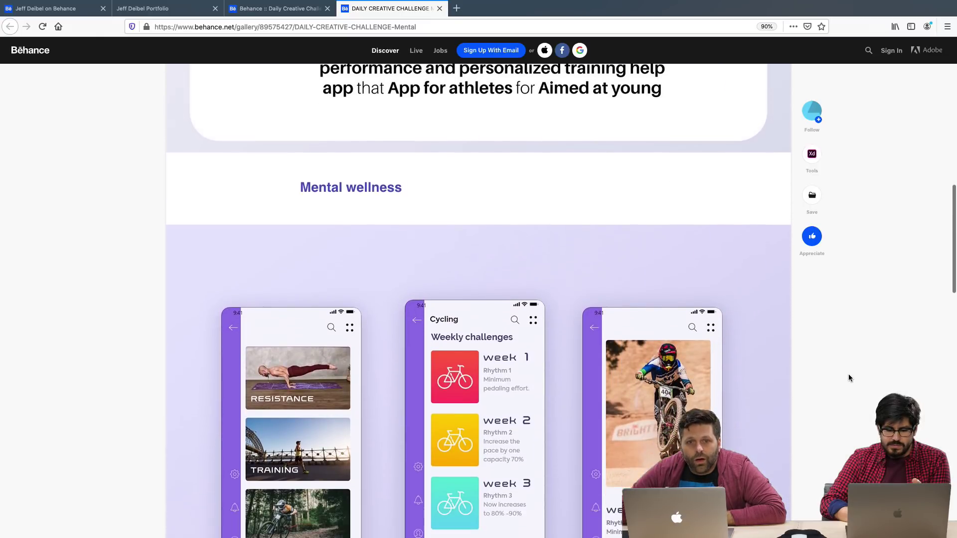
{"action": "scroll", "coordinate": [848, 378], "scroll_direction": "down", "scroll_amount": 5}
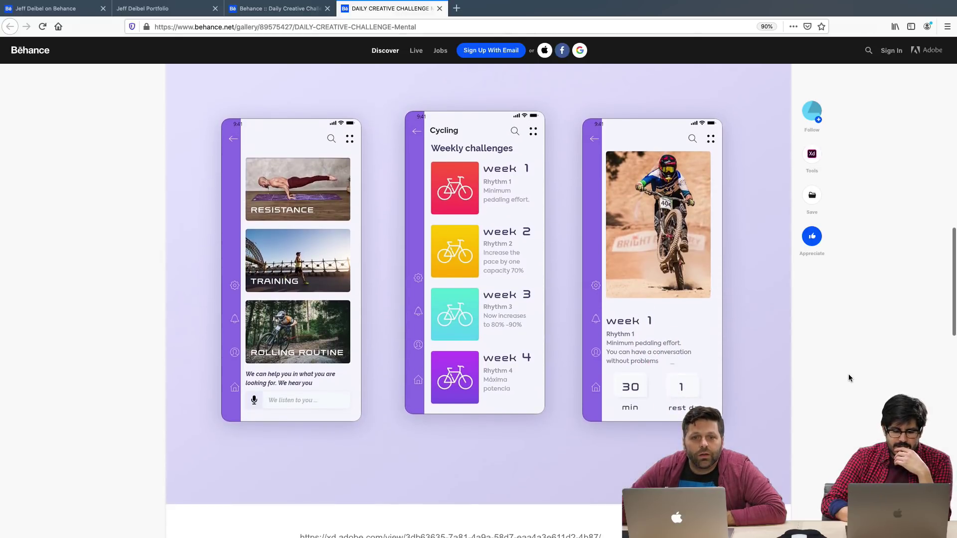
{"action": "scroll", "coordinate": [849, 378], "scroll_direction": "up", "scroll_amount": 3}
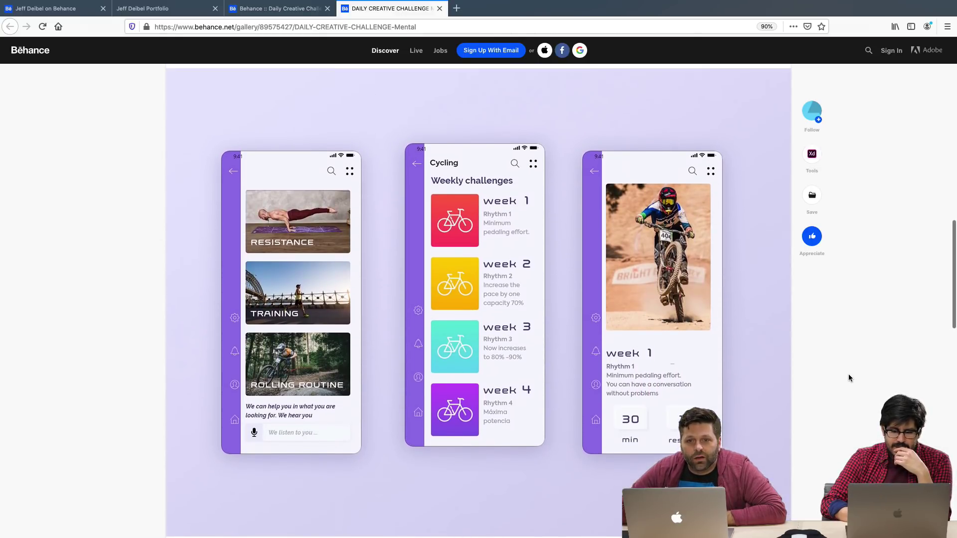
{"action": "scroll", "coordinate": [849, 378], "scroll_direction": "down", "scroll_amount": 1}
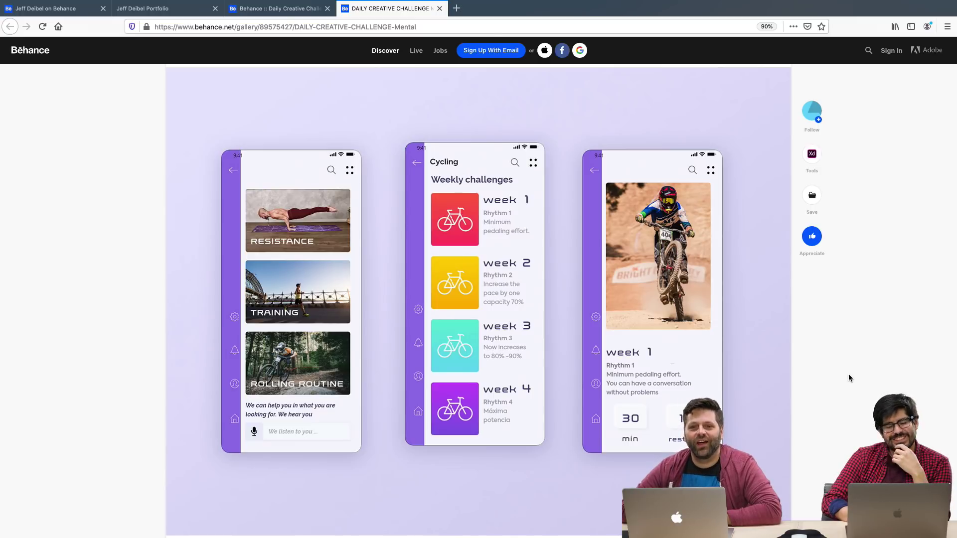
{"action": "scroll", "coordinate": [850, 377], "scroll_direction": "down", "scroll_amount": 1}
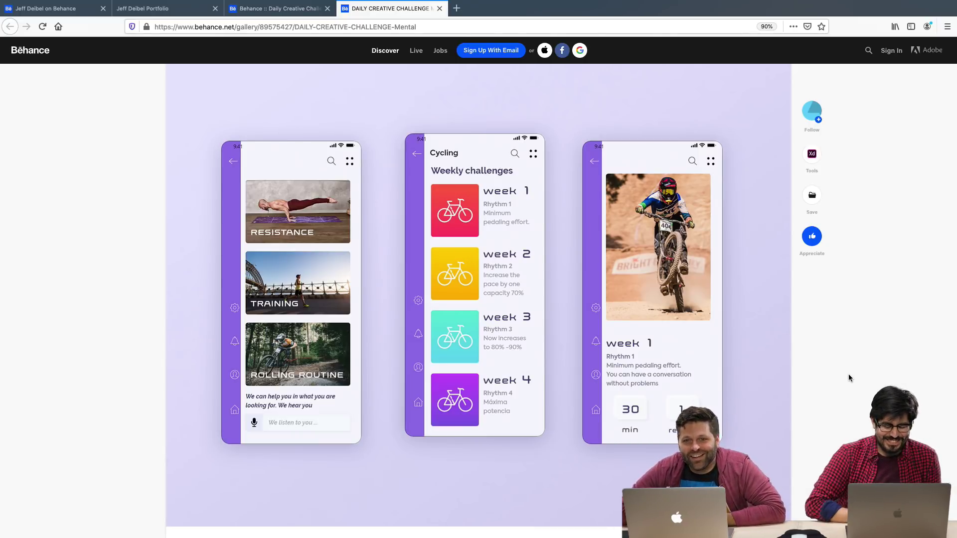
{"action": "scroll", "coordinate": [848, 377], "scroll_direction": "down", "scroll_amount": 1}
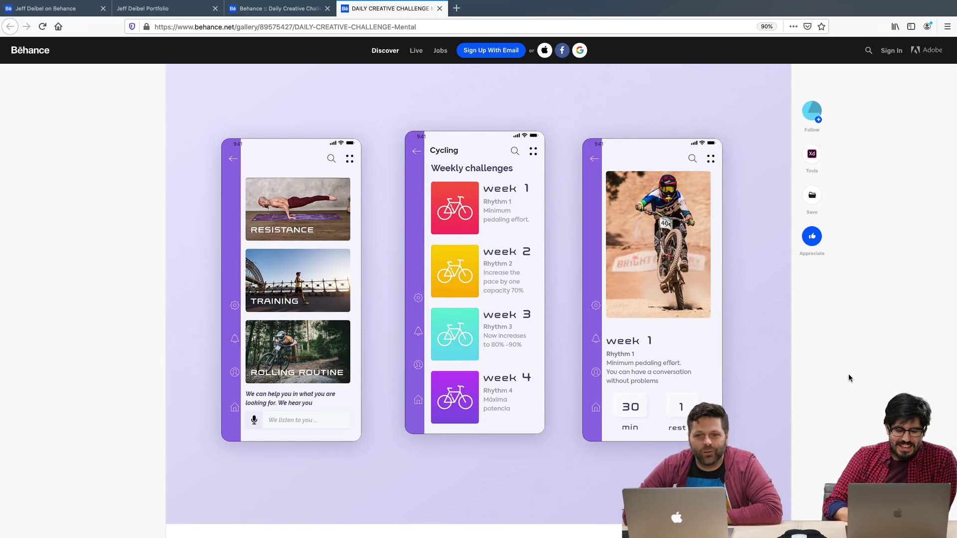
{"action": "scroll", "coordinate": [848, 377], "scroll_direction": "down", "scroll_amount": 1}
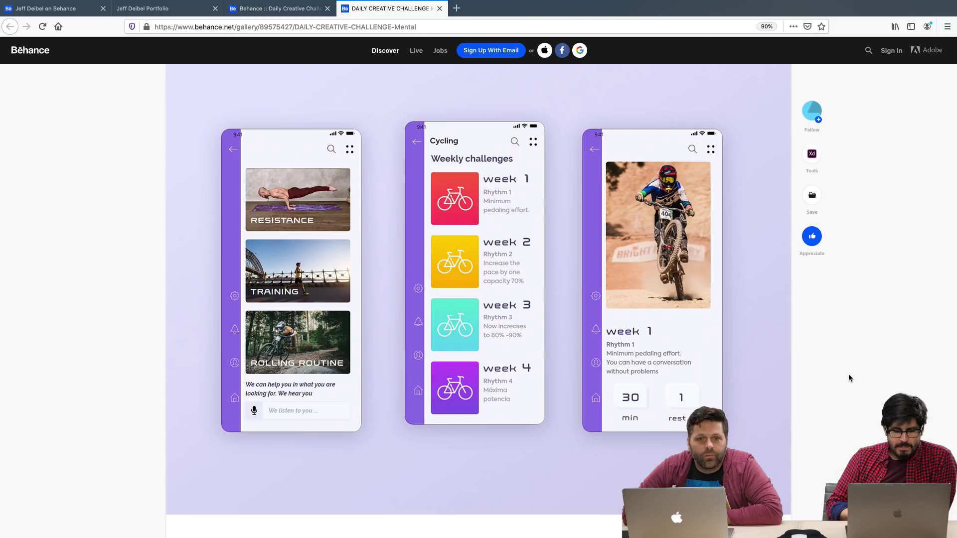
{"action": "scroll", "coordinate": [849, 377], "scroll_direction": "up", "scroll_amount": 1}
{"action": "scroll", "coordinate": [848, 377], "scroll_direction": "up", "scroll_amount": 1}
{"action": "scroll", "coordinate": [848, 377], "scroll_direction": "down", "scroll_amount": 1}
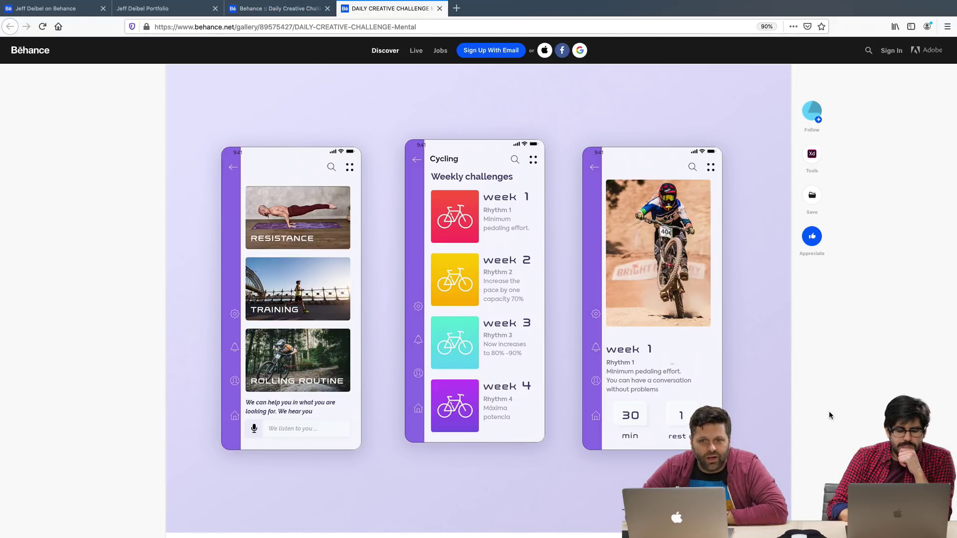
{"action": "scroll", "coordinate": [829, 415], "scroll_direction": "down", "scroll_amount": 1}
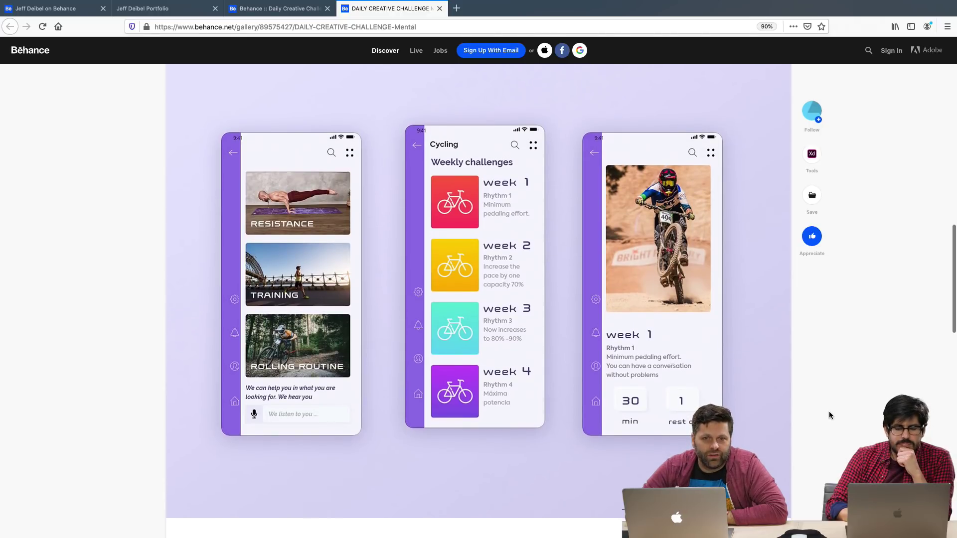
{"action": "scroll", "coordinate": [829, 415], "scroll_direction": "down", "scroll_amount": 1}
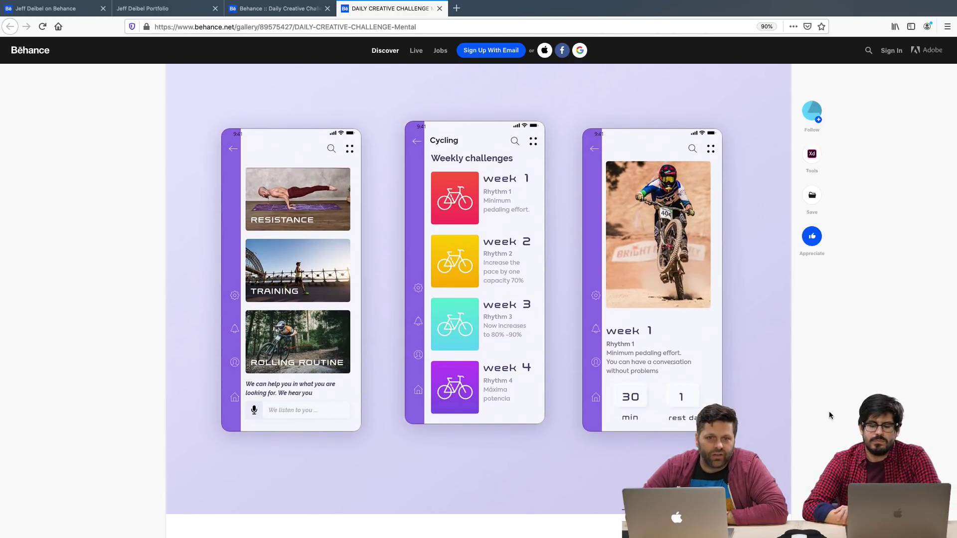
{"action": "scroll", "coordinate": [829, 413], "scroll_direction": "down", "scroll_amount": 1}
{"action": "scroll", "coordinate": [829, 415], "scroll_direction": "up", "scroll_amount": 1}
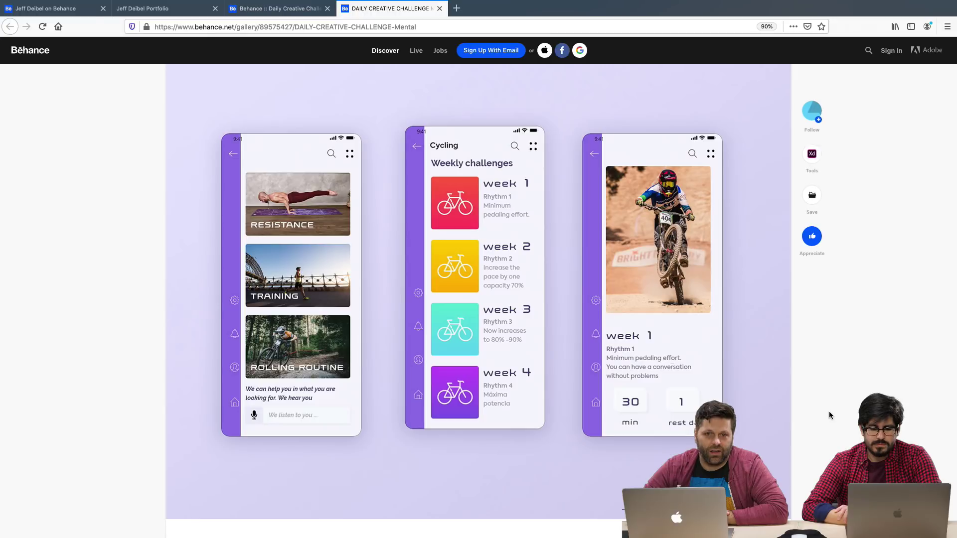
{"action": "scroll", "coordinate": [829, 415], "scroll_direction": "up", "scroll_amount": 1}
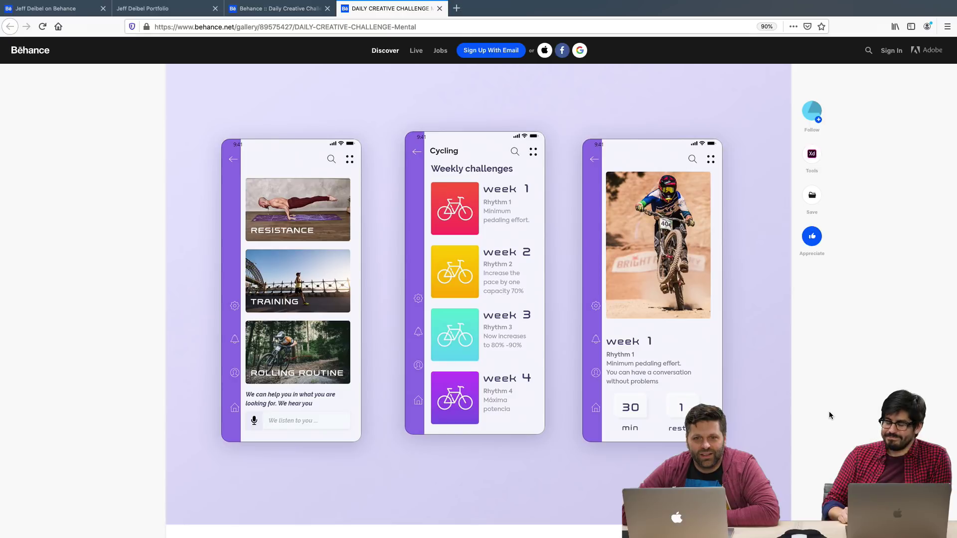
{"action": "scroll", "coordinate": [829, 415], "scroll_direction": "down", "scroll_amount": 1}
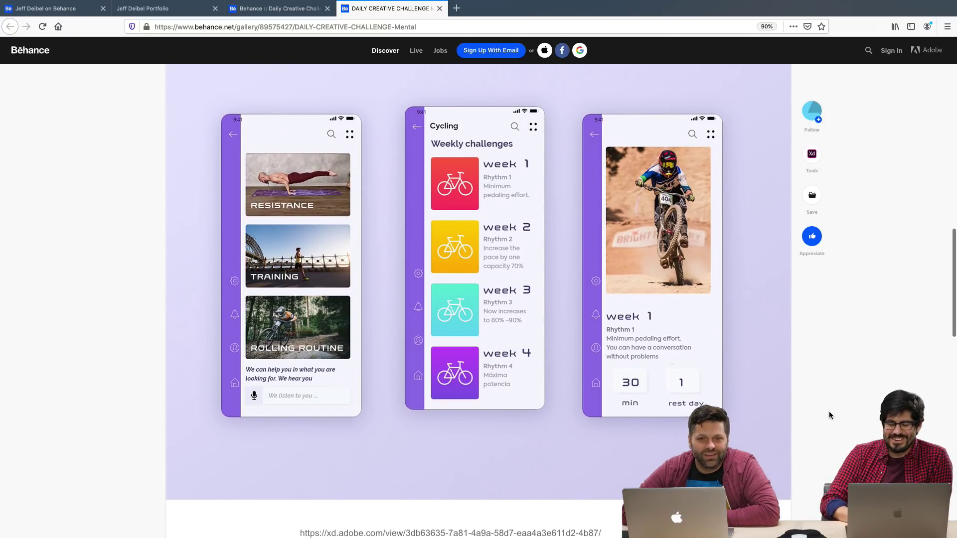
{"action": "scroll", "coordinate": [829, 415], "scroll_direction": "down", "scroll_amount": 1}
{"action": "scroll", "coordinate": [829, 415], "scroll_direction": "up", "scroll_amount": 1}
{"action": "scroll", "coordinate": [829, 415], "scroll_direction": "down", "scroll_amount": 2}
{"action": "scroll", "coordinate": [829, 415], "scroll_direction": "up", "scroll_amount": 2}
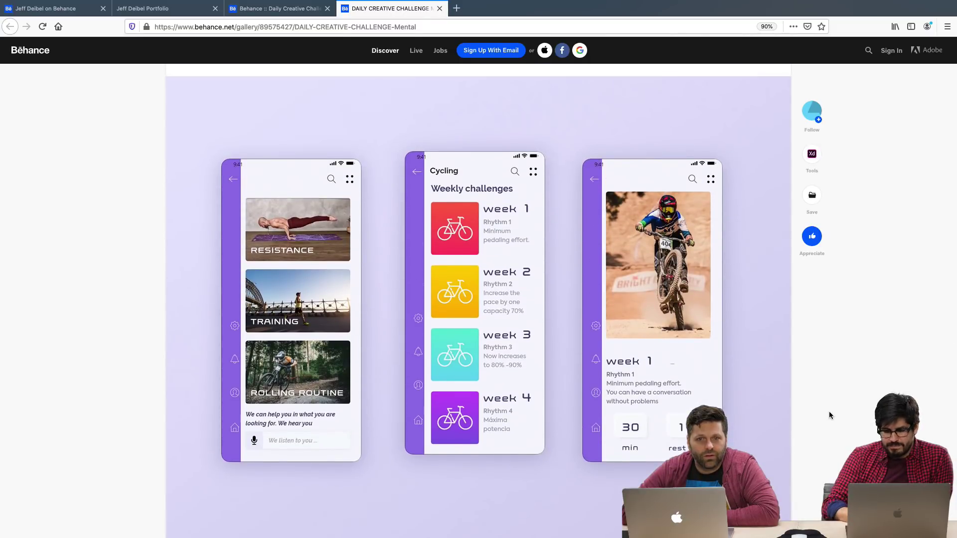
{"action": "scroll", "coordinate": [829, 415], "scroll_direction": "up", "scroll_amount": 1}
{"action": "scroll", "coordinate": [829, 415], "scroll_direction": "down", "scroll_amount": 2}
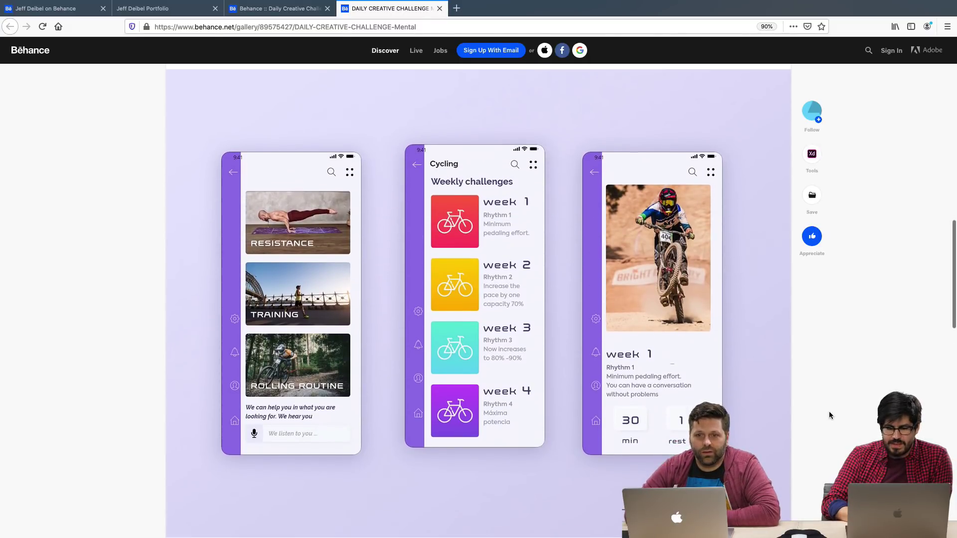
Switch to Discord and open the original image of the next community submission from the current-challenge channel in Firefox.
{"action": "key", "text": "ctrl+Right"}
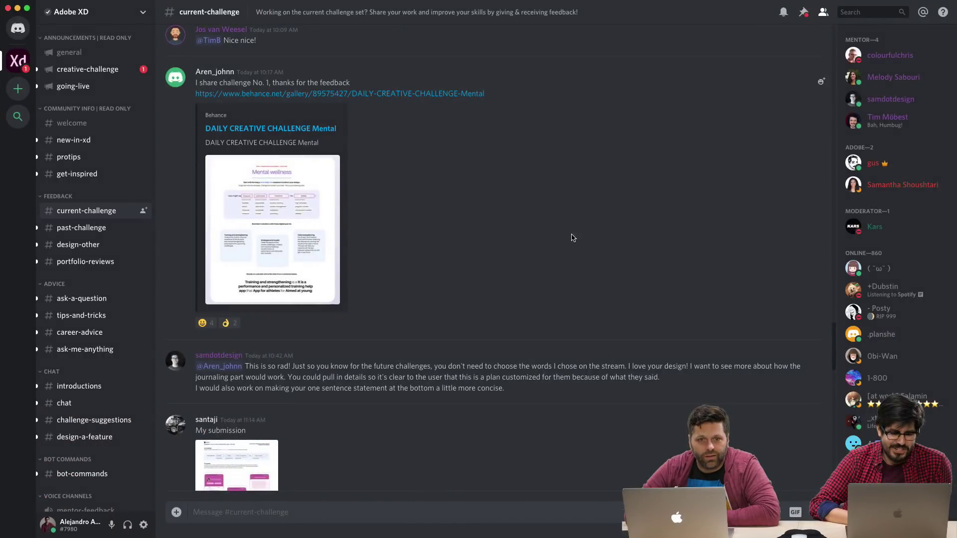
{"action": "scroll", "coordinate": [569, 203], "scroll_direction": "down", "scroll_amount": 5}
{"action": "scroll", "coordinate": [535, 369], "scroll_direction": "down", "scroll_amount": 2}
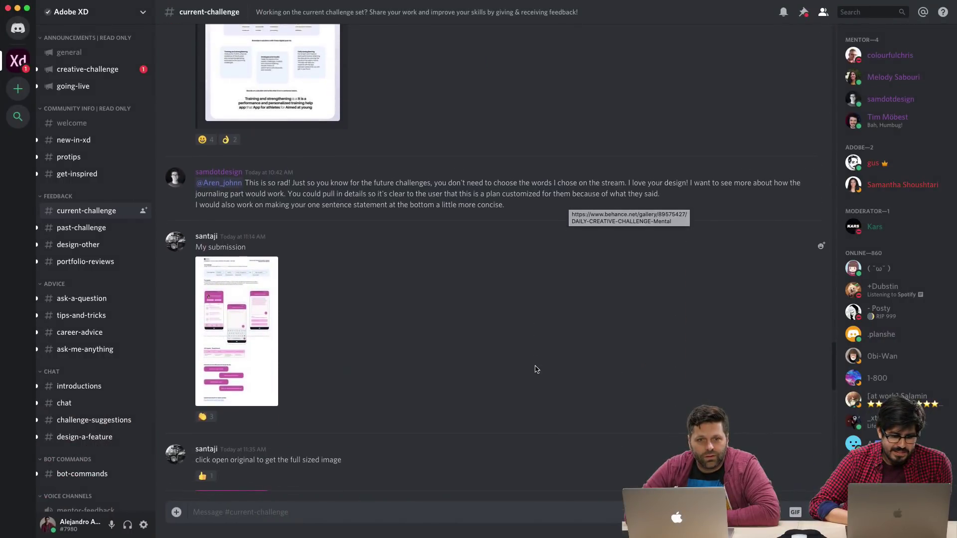
{"action": "scroll", "coordinate": [292, 259], "scroll_direction": "down", "scroll_amount": 2}
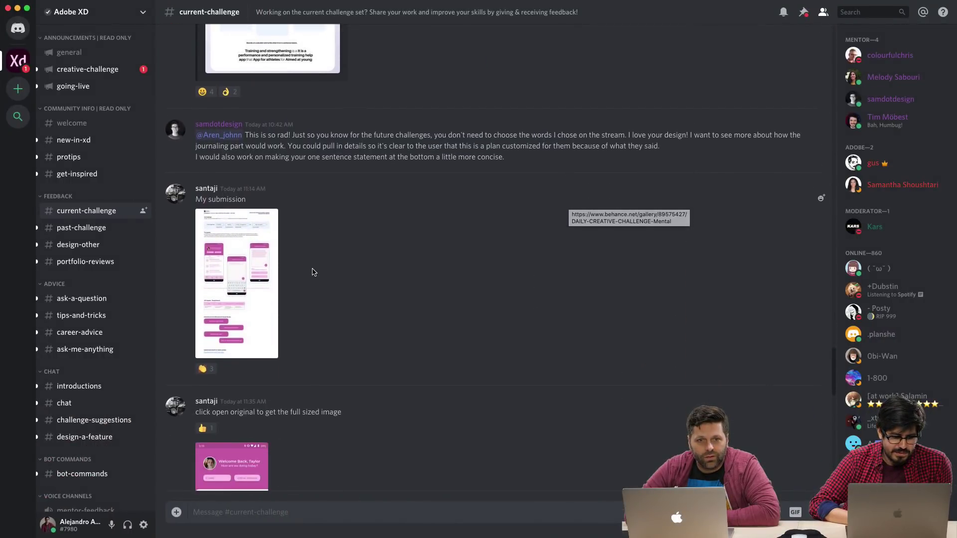
{"action": "left_click", "coordinate": [240, 263]}
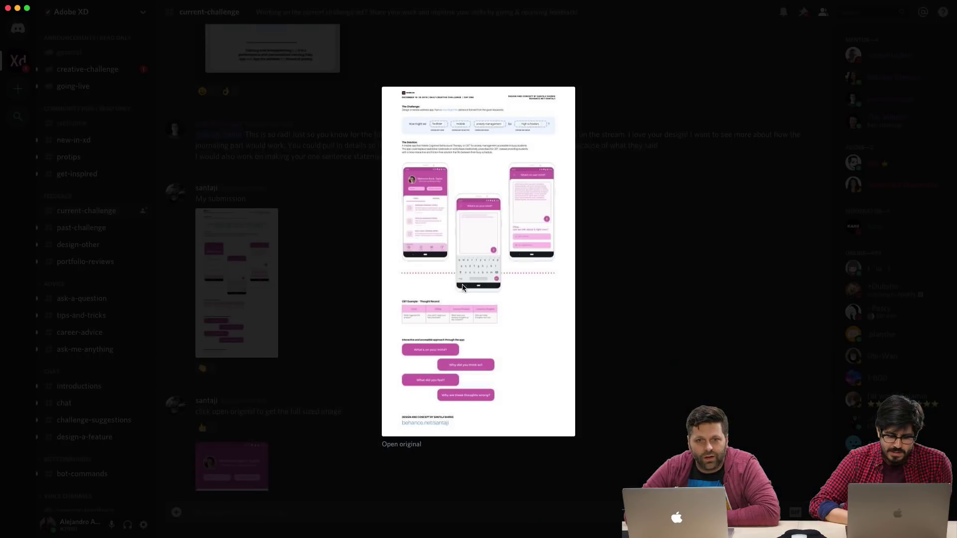
{"action": "left_click", "coordinate": [394, 442]}
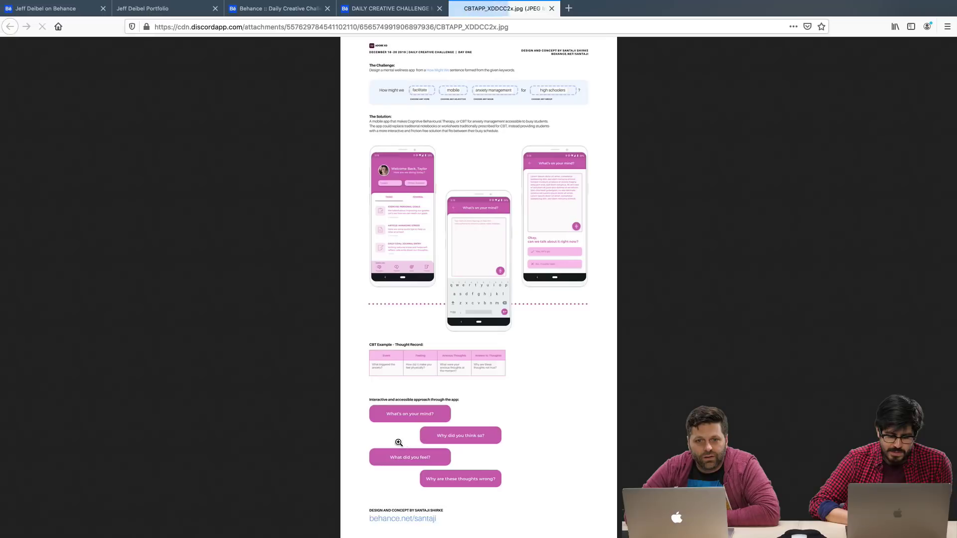
Examine the submission's challenge, solution text and pink phone mockups with the image at full size and the page zoom at 50%.
{"action": "left_click", "coordinate": [562, 221]}
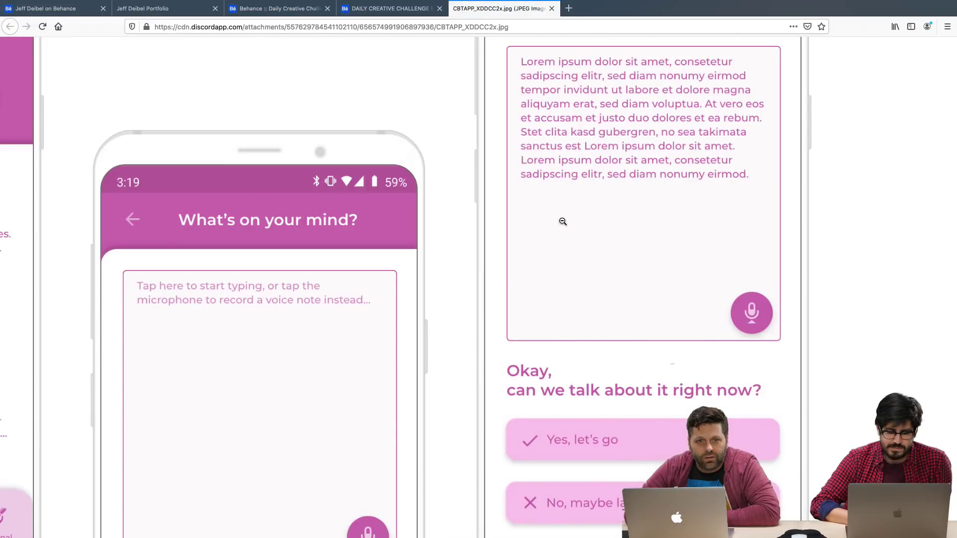
{"action": "key", "text": "super+minus"}
{"action": "key", "text": "super+minus"}
{"action": "key", "text": "super+minus"}
{"action": "key", "text": "super+minus"}
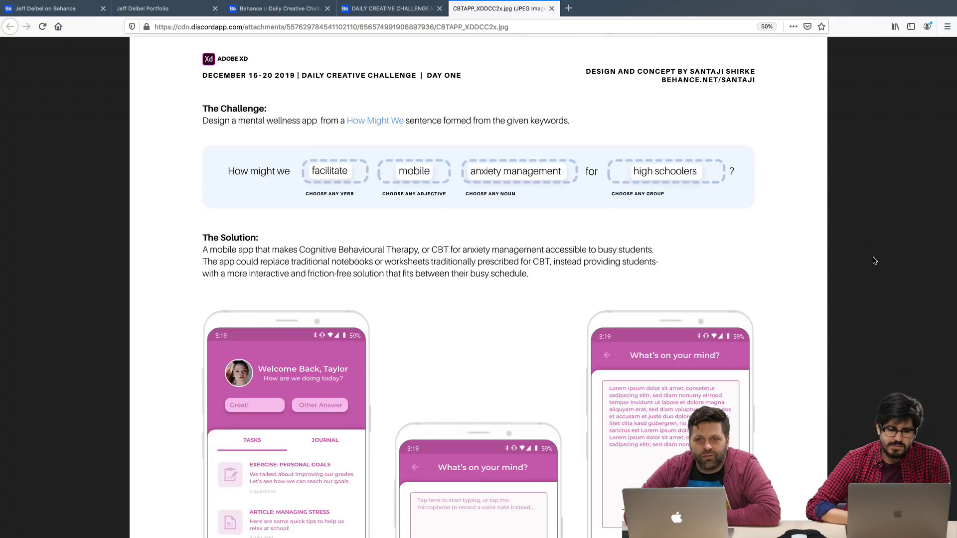
{"action": "scroll", "coordinate": [875, 261], "scroll_direction": "down", "scroll_amount": 2}
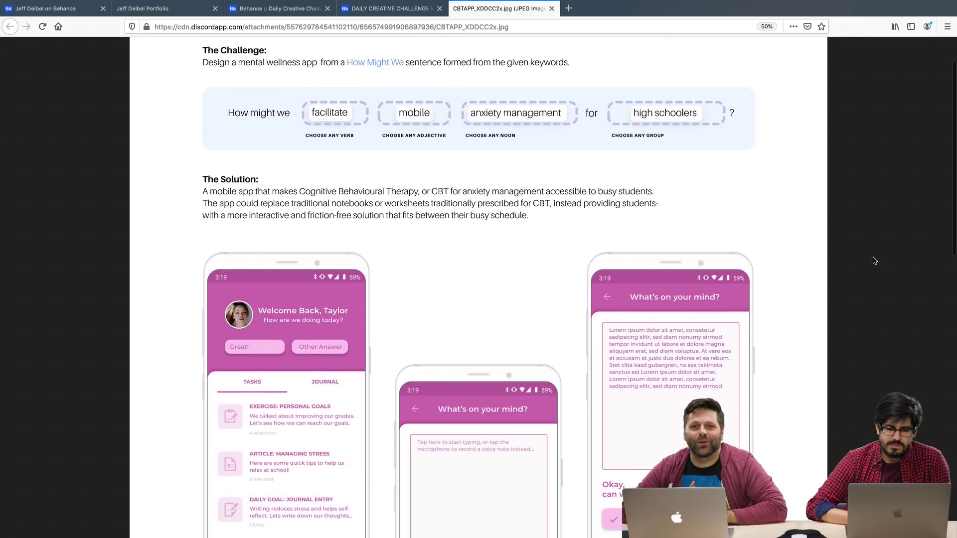
{"action": "scroll", "coordinate": [874, 261], "scroll_direction": "down", "scroll_amount": 2}
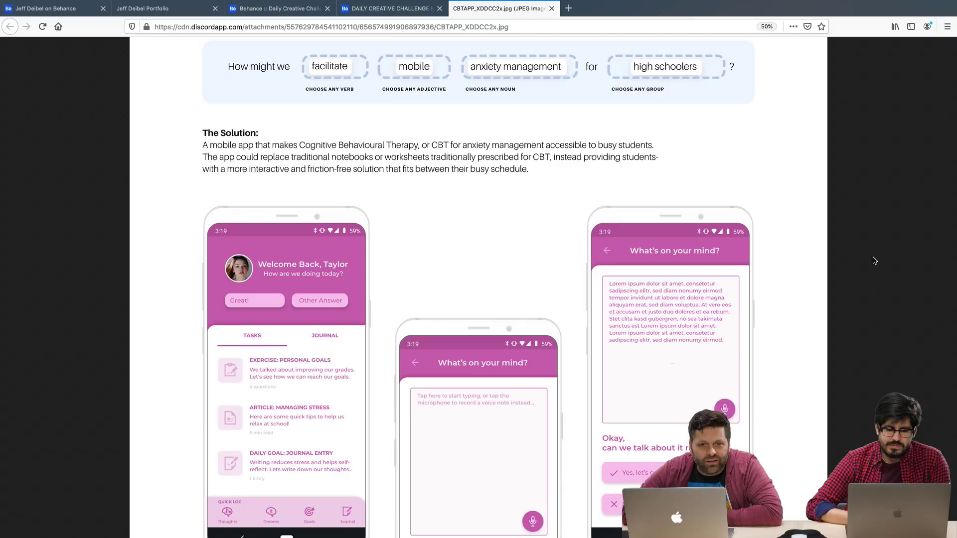
{"action": "scroll", "coordinate": [874, 261], "scroll_direction": "down", "scroll_amount": 3}
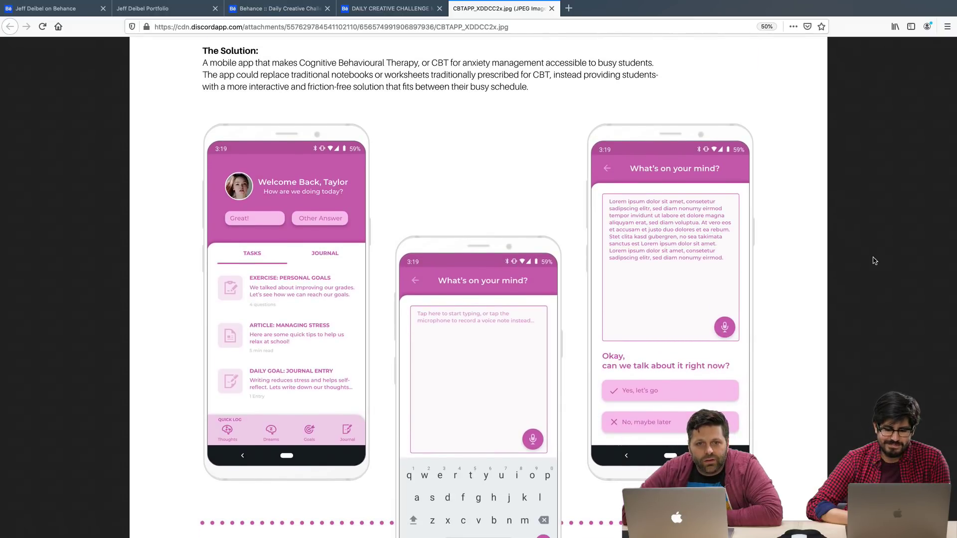
{"action": "scroll", "coordinate": [874, 261], "scroll_direction": "down", "scroll_amount": 1}
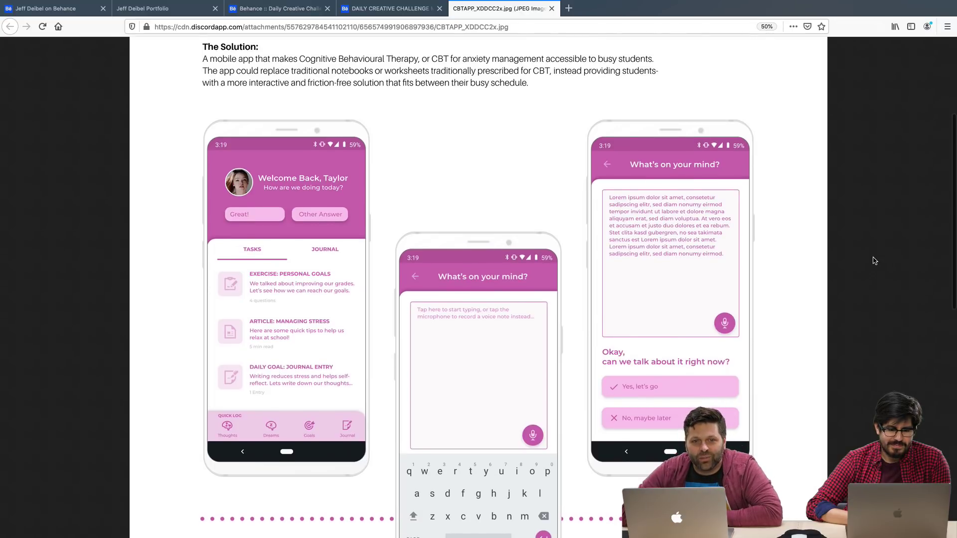
{"action": "scroll", "coordinate": [875, 261], "scroll_direction": "down", "scroll_amount": 1}
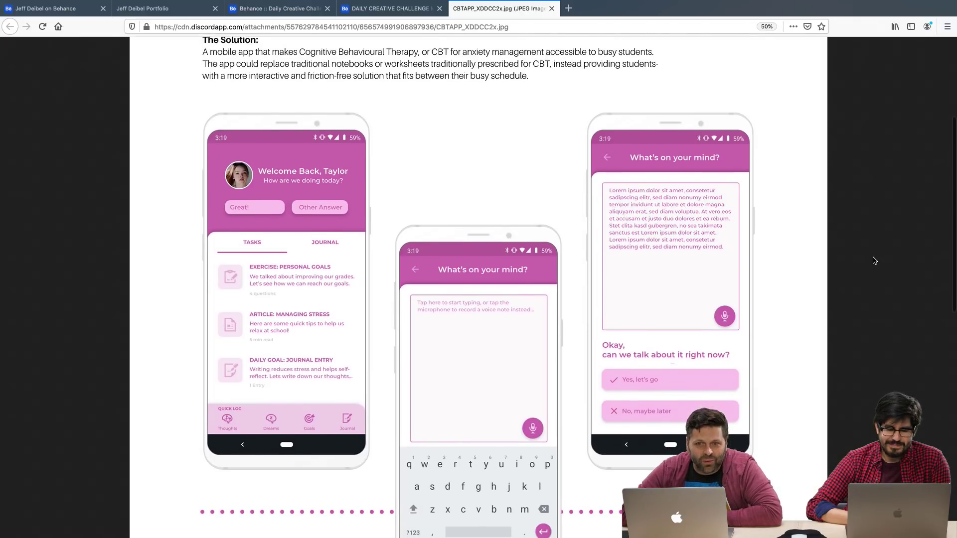
{"action": "scroll", "coordinate": [874, 261], "scroll_direction": "up", "scroll_amount": 1}
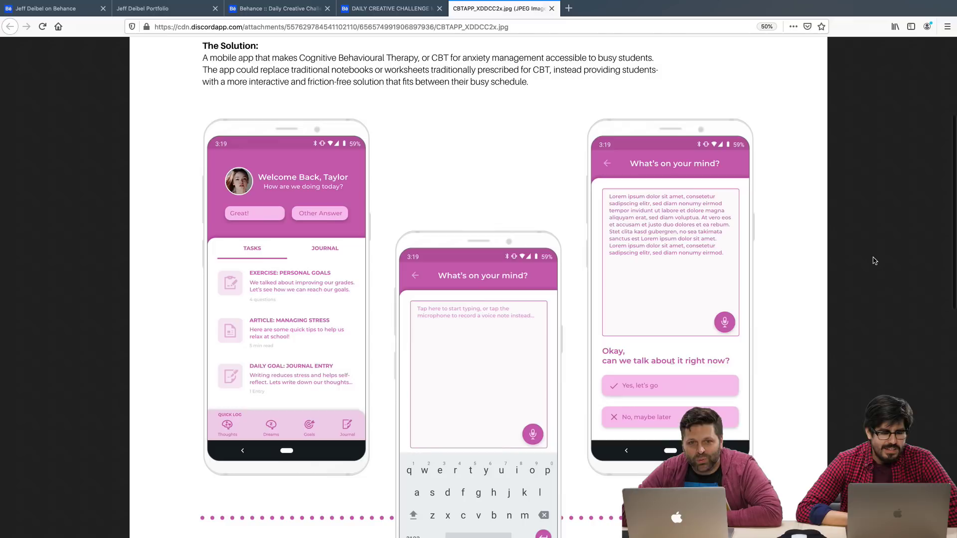
Examine the CBT app's three pink phone mockups, from the Tasks screen to the journal prompts, enlarging the page to 67%.
{"action": "scroll", "coordinate": [874, 261], "scroll_direction": "down", "scroll_amount": 1}
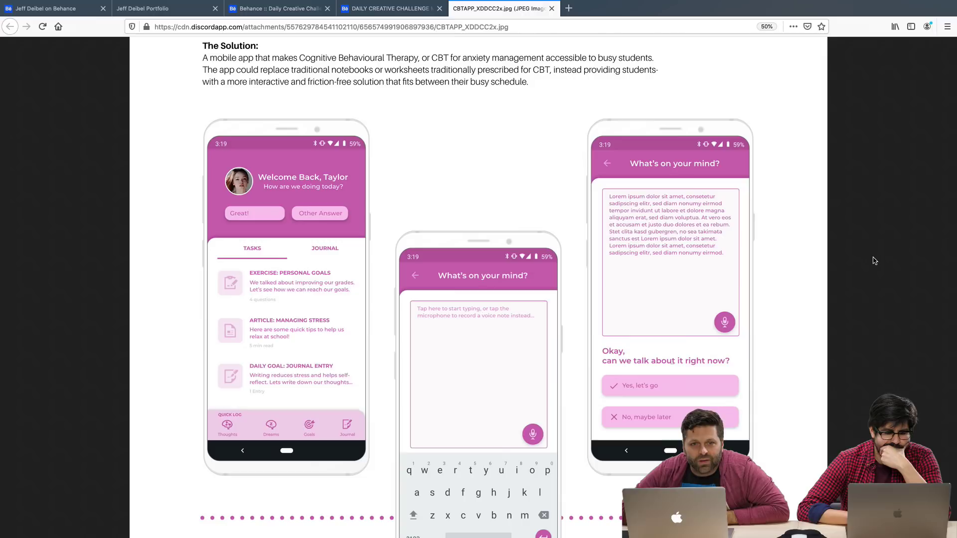
{"action": "scroll", "coordinate": [874, 261], "scroll_direction": "down", "scroll_amount": 1}
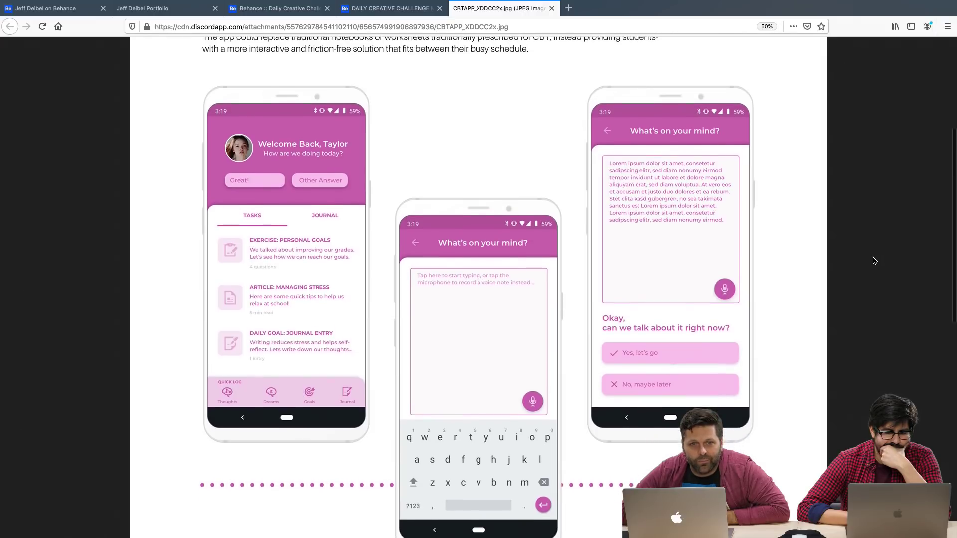
{"action": "scroll", "coordinate": [873, 260], "scroll_direction": "down", "scroll_amount": 2}
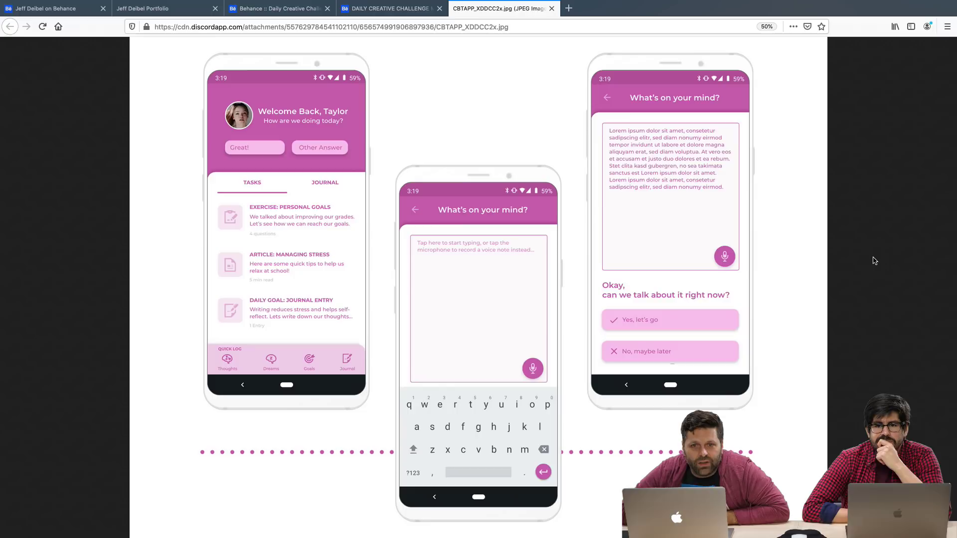
{"action": "key", "text": "ctrl+plus"}
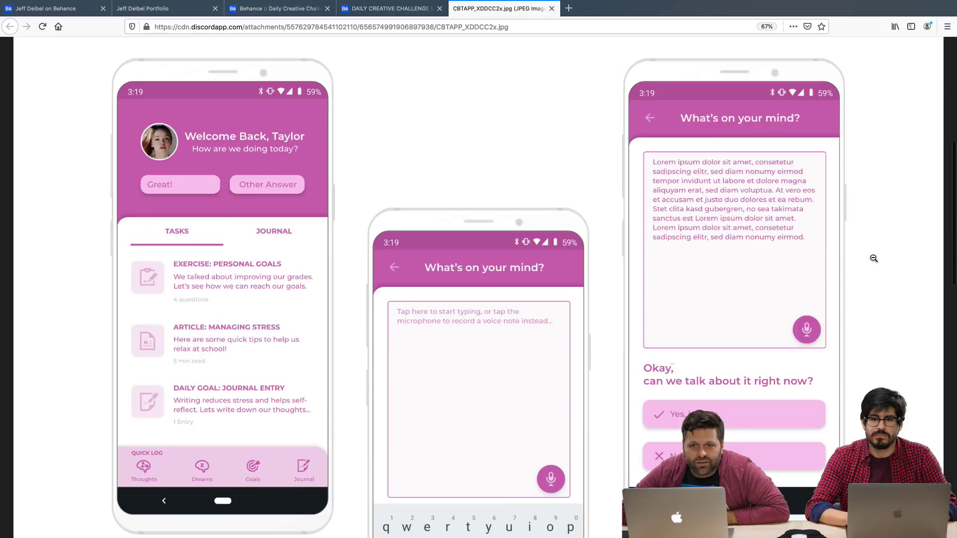
{"action": "scroll", "coordinate": [873, 258], "scroll_direction": "down", "scroll_amount": 1}
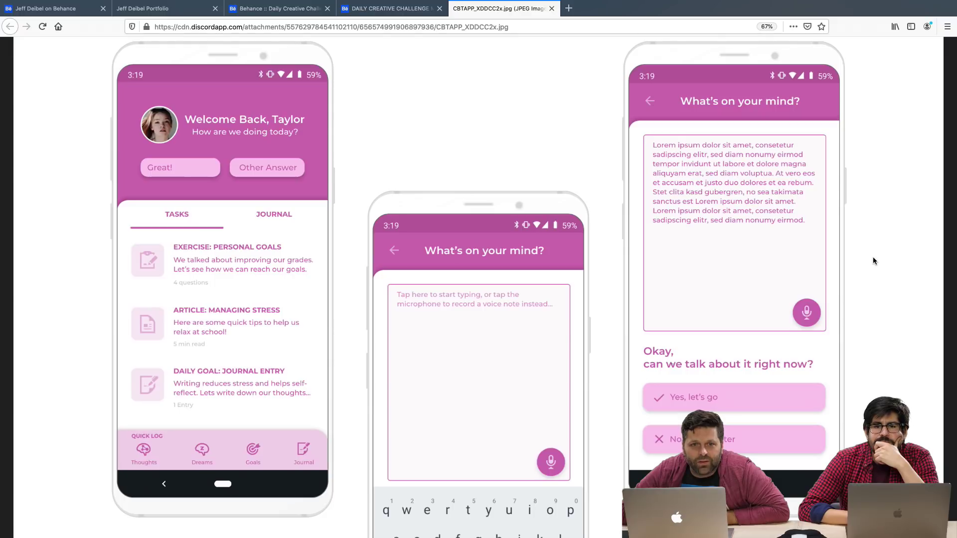
{"action": "scroll", "coordinate": [873, 260], "scroll_direction": "down", "scroll_amount": 1}
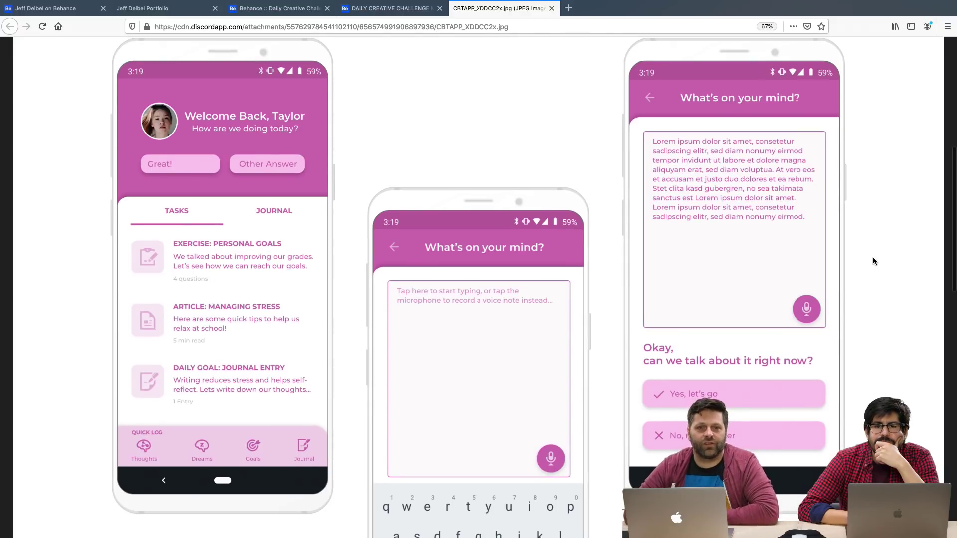
{"action": "scroll", "coordinate": [873, 260], "scroll_direction": "up", "scroll_amount": 1}
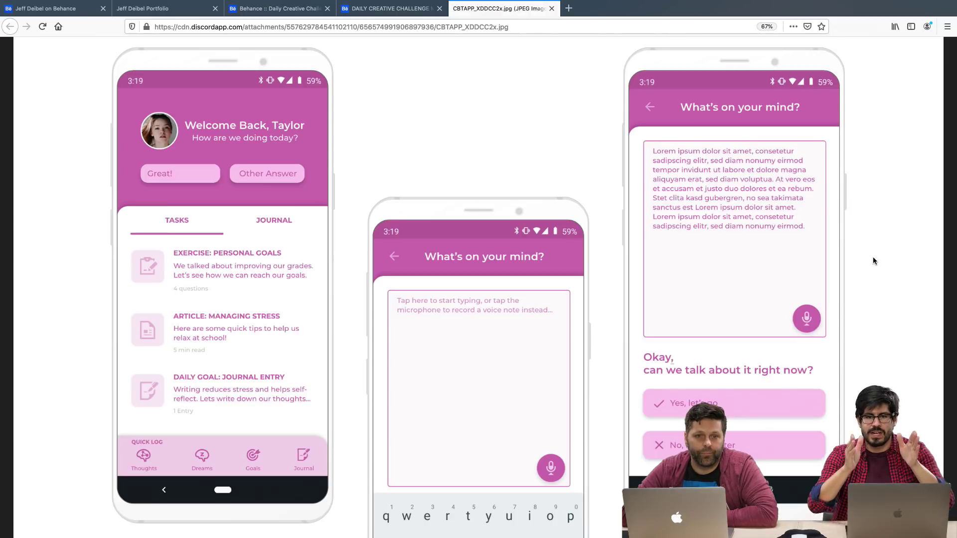
View the whole submission at default zoom and return to its phone mockups with the image at full size and 67% page zoom.
{"action": "key", "text": "ctrl+0"}
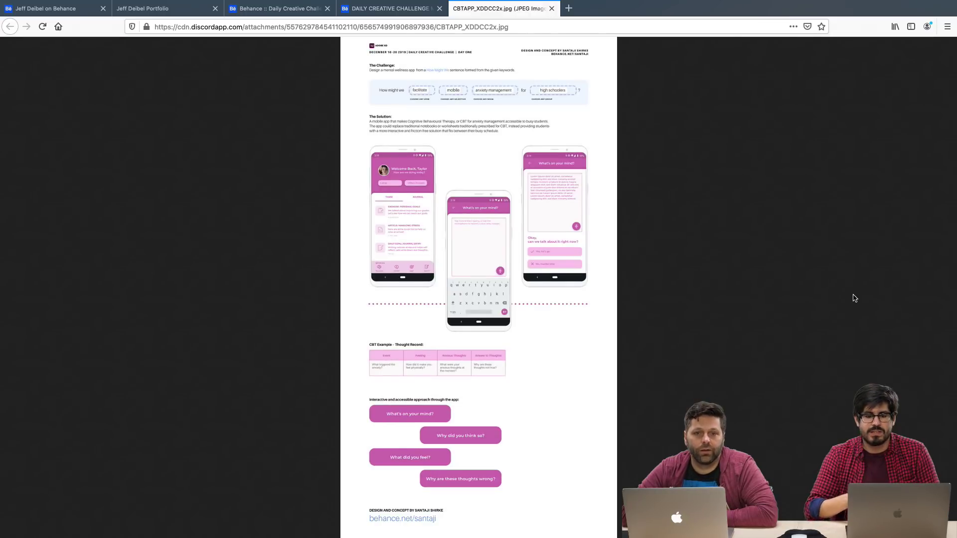
{"action": "left_click", "coordinate": [422, 233]}
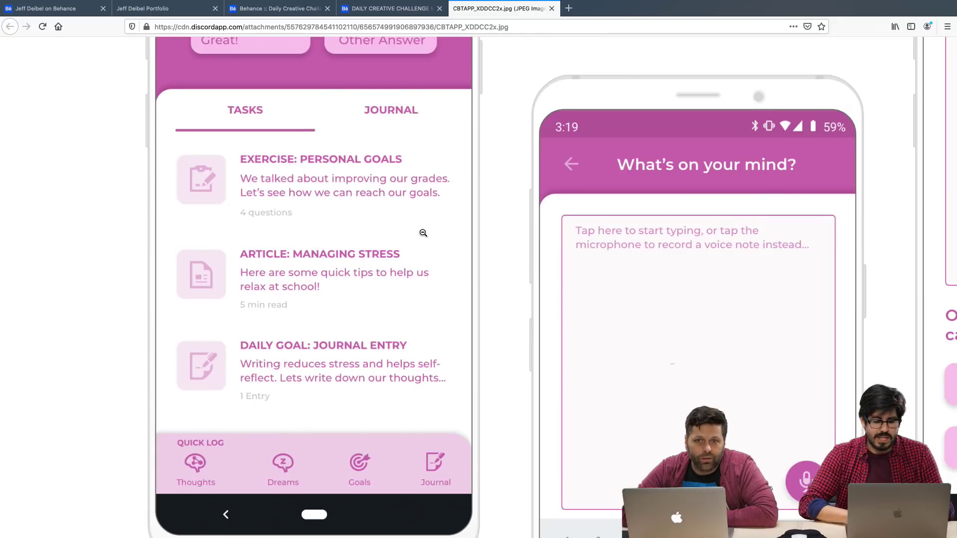
{"action": "scroll", "coordinate": [423, 232], "scroll_direction": "up", "scroll_amount": 2}
{"action": "scroll", "coordinate": [423, 232], "scroll_direction": "right", "scroll_amount": 1}
{"action": "key", "text": "ctrl+minus"}
{"action": "key", "text": "ctrl+minus"}
{"action": "key", "text": "ctrl+minus"}
{"action": "key", "text": "ctrl+minus"}
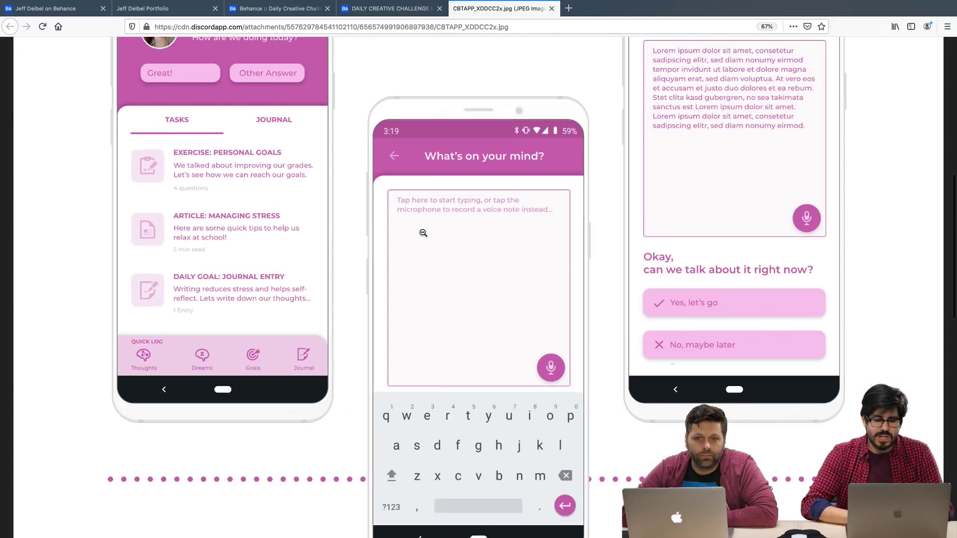
{"action": "key", "text": "ctrl+plus"}
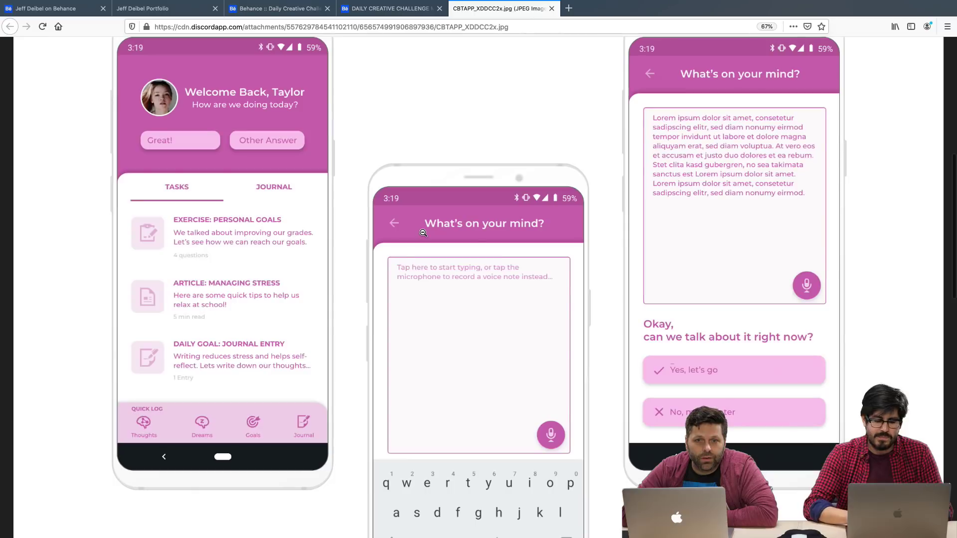
{"action": "scroll", "coordinate": [423, 233], "scroll_direction": "up", "scroll_amount": 1}
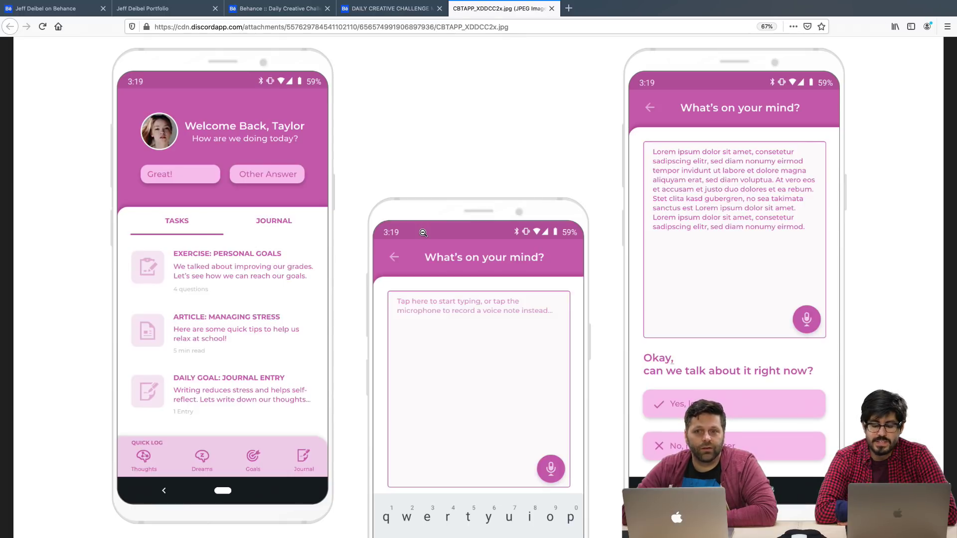
Read the submission's CBT Thought Record example and the interactive question prompts beneath it, through to the closing design credit.
{"action": "scroll", "coordinate": [423, 232], "scroll_direction": "down", "scroll_amount": 15}
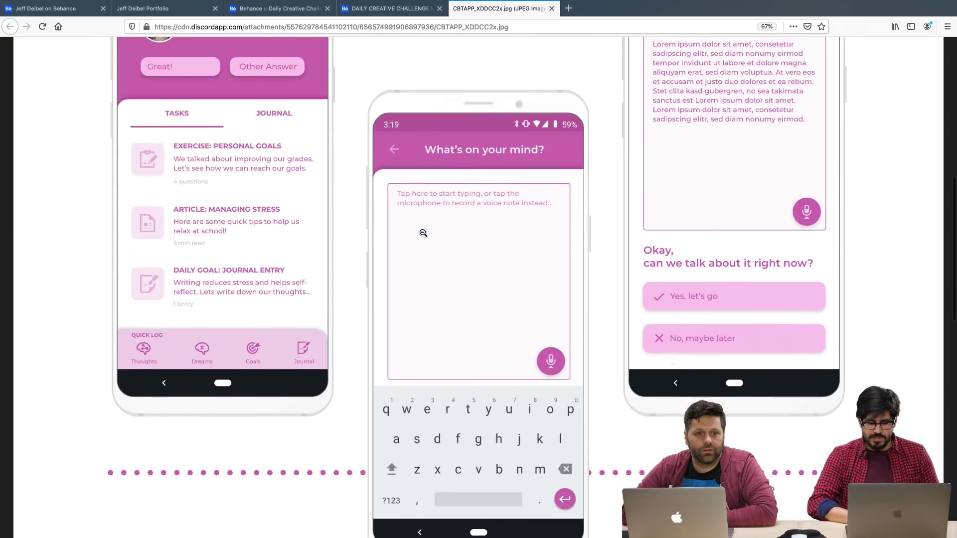
{"action": "scroll", "coordinate": [836, 287], "scroll_direction": "down", "scroll_amount": 5}
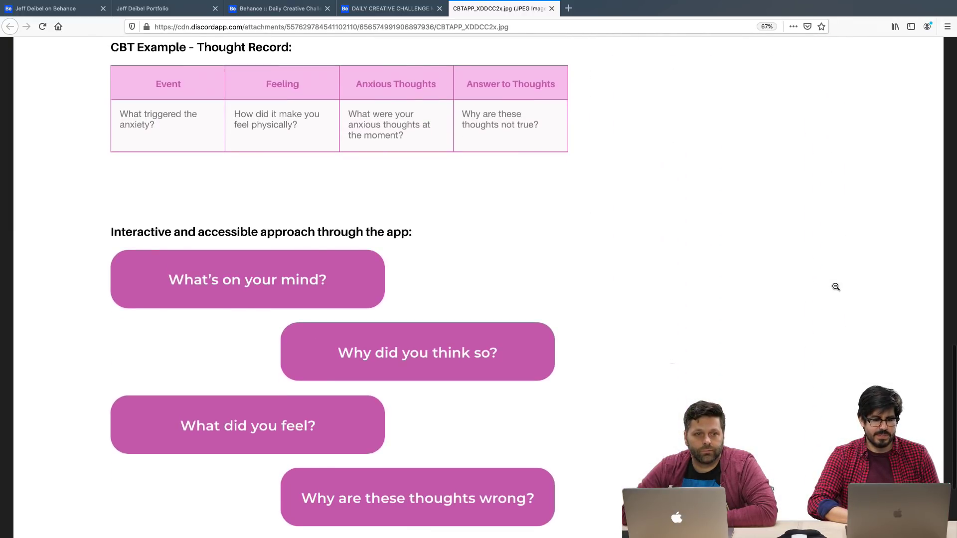
{"action": "scroll", "coordinate": [836, 287], "scroll_direction": "down", "scroll_amount": 1}
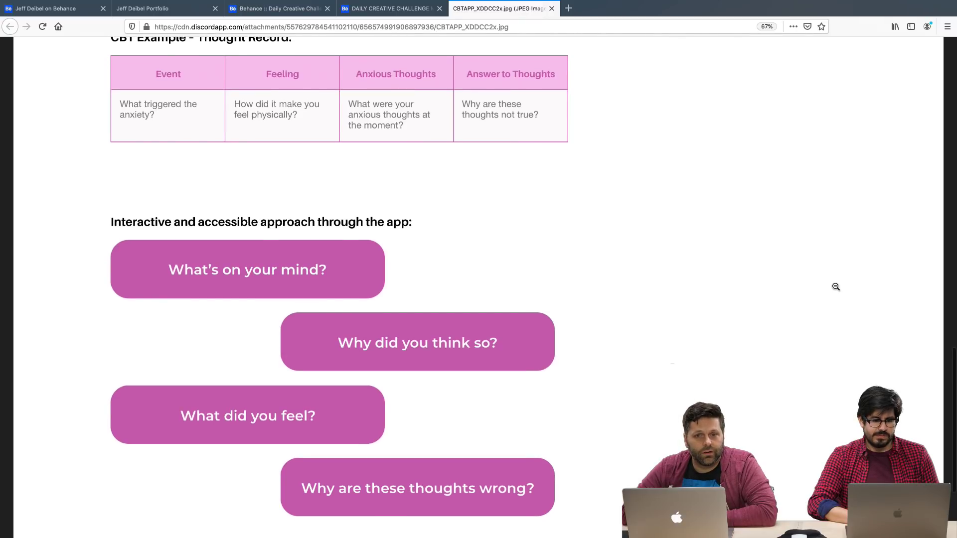
{"action": "scroll", "coordinate": [836, 287], "scroll_direction": "down", "scroll_amount": 1}
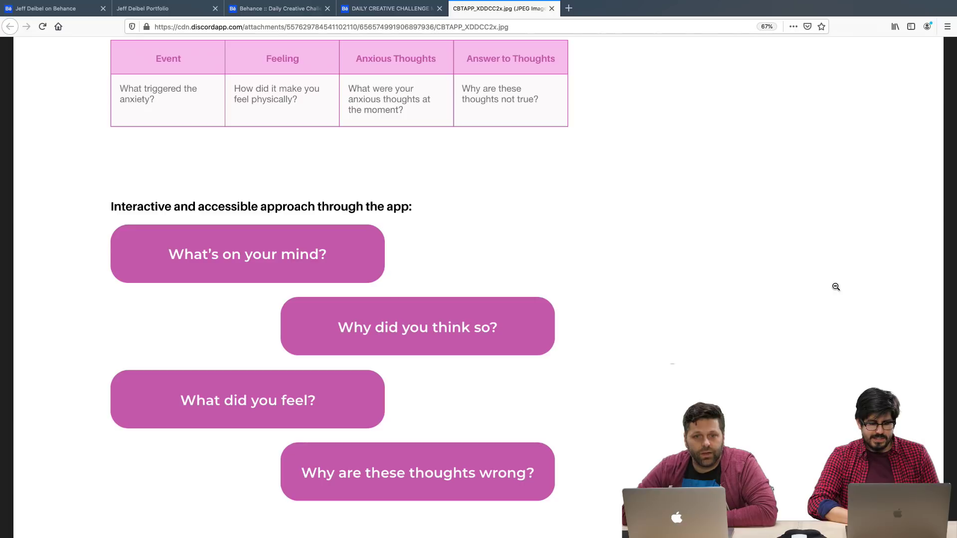
{"action": "scroll", "coordinate": [835, 287], "scroll_direction": "down", "scroll_amount": 5}
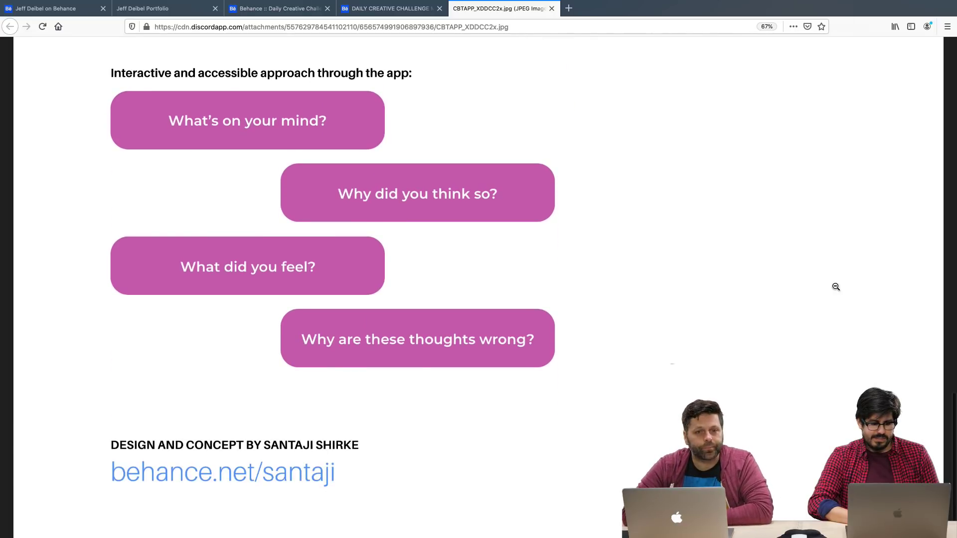
{"action": "scroll", "coordinate": [836, 287], "scroll_direction": "up", "scroll_amount": 6}
{"action": "scroll", "coordinate": [836, 287], "scroll_direction": "down", "scroll_amount": 6}
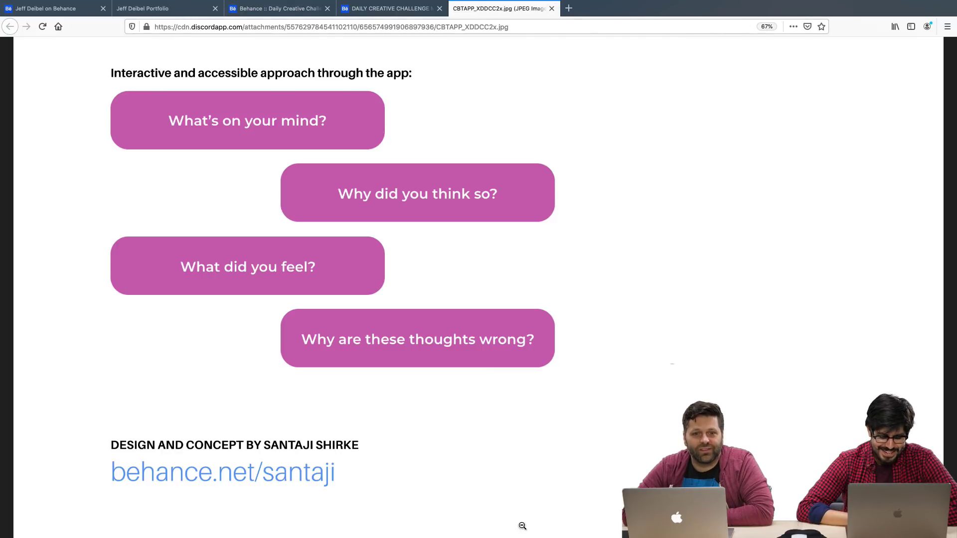
Close the CBT submission, switch to Discord and open the original image of the Social wellness submission from the current-challenge channel in Firefox.
{"action": "left_click", "coordinate": [551, 9]}
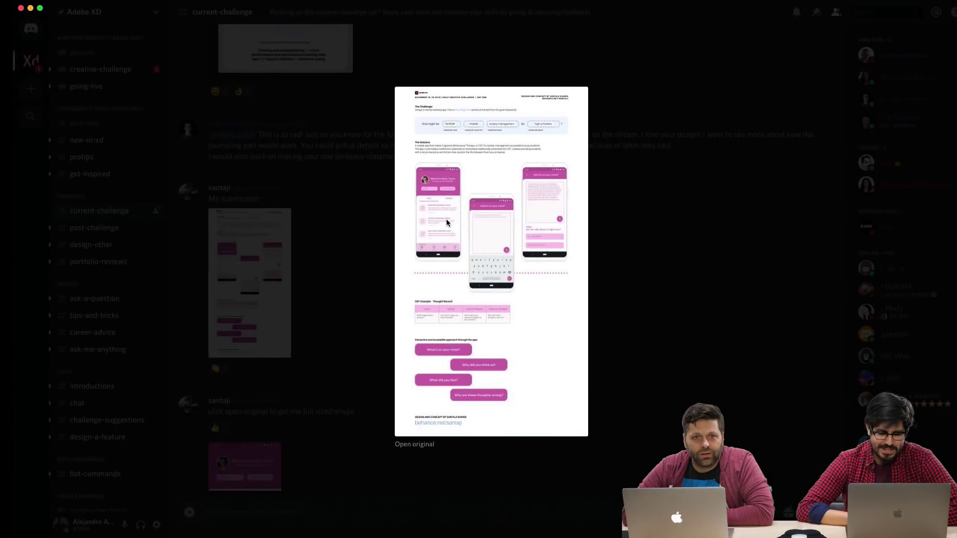
{"action": "left_click", "coordinate": [630, 305]}
{"action": "scroll", "coordinate": [623, 302], "scroll_direction": "down", "scroll_amount": 5}
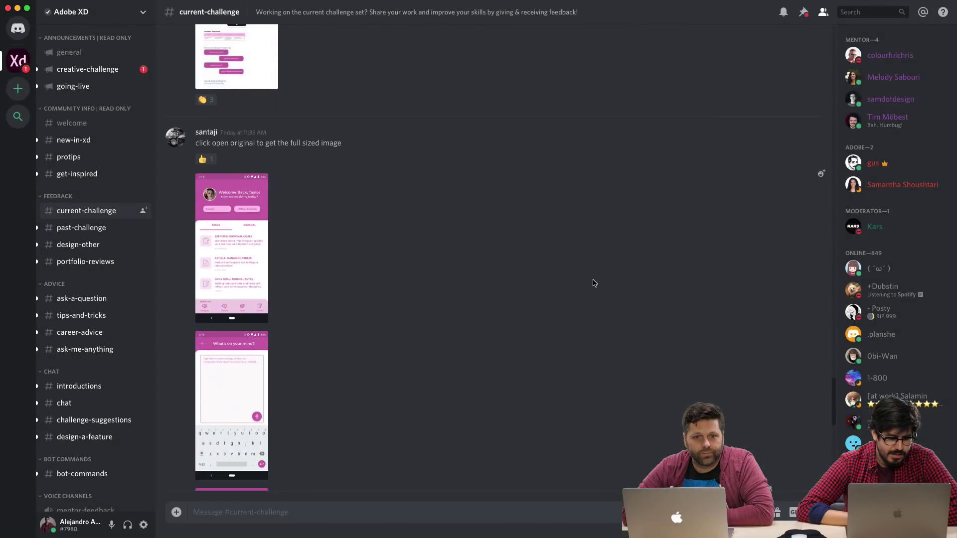
{"action": "scroll", "coordinate": [593, 283], "scroll_direction": "down", "scroll_amount": 10}
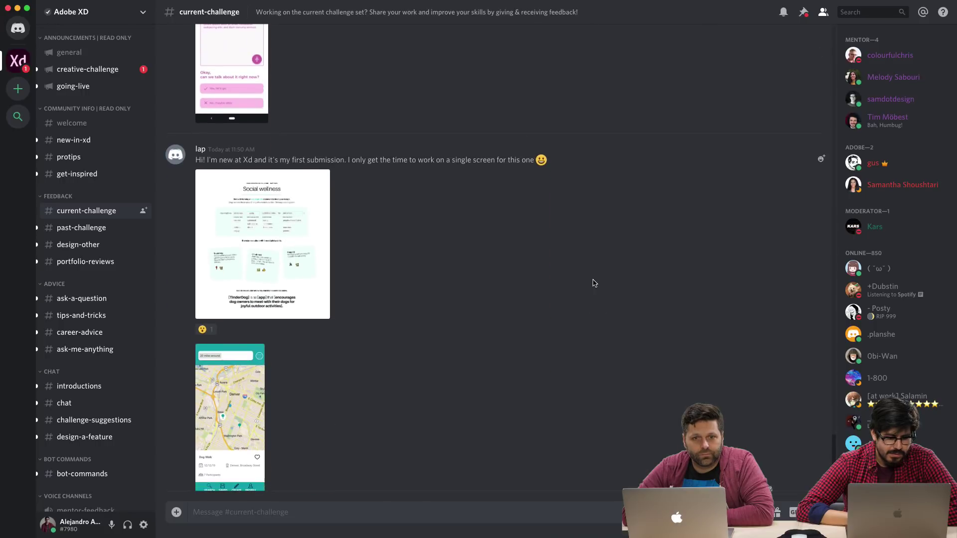
{"action": "scroll", "coordinate": [593, 283], "scroll_direction": "down", "scroll_amount": 2}
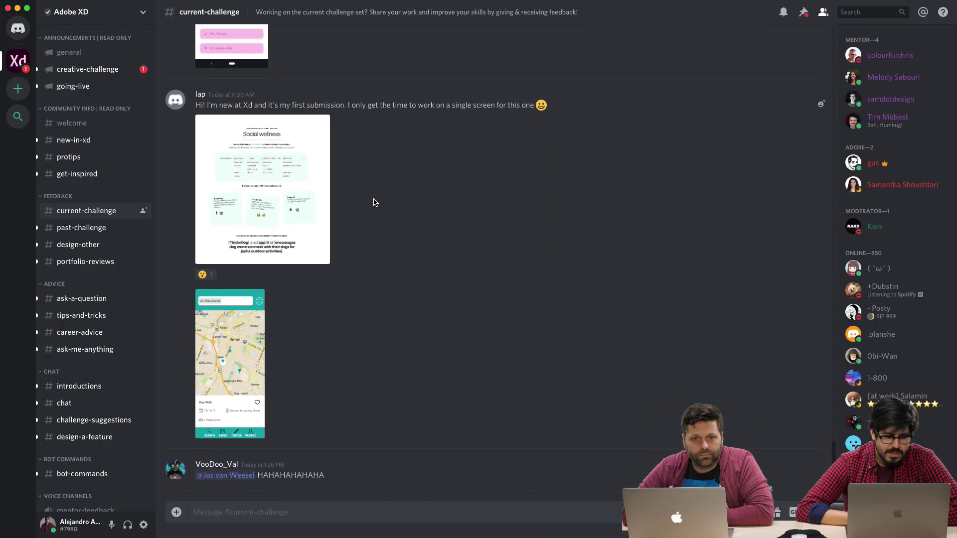
{"action": "left_click", "coordinate": [304, 217]}
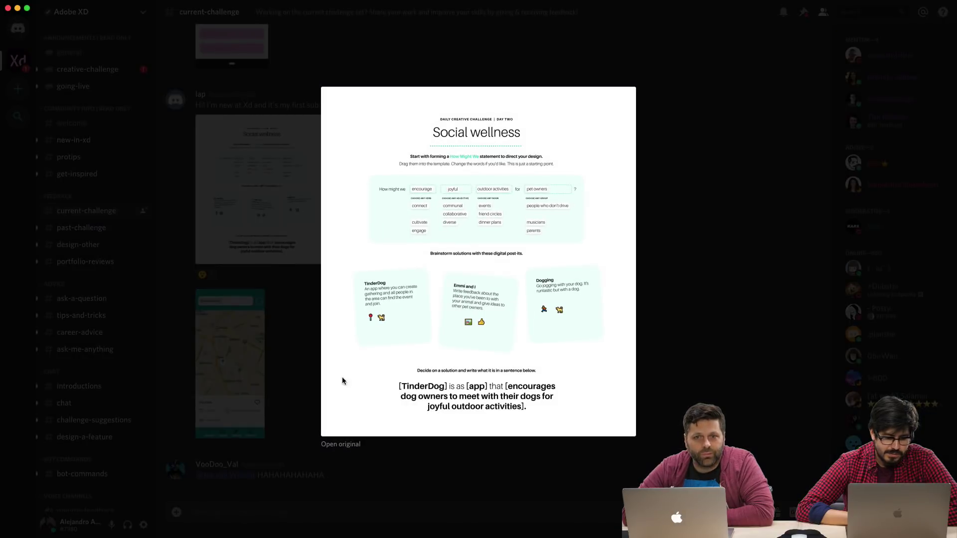
{"action": "left_click", "coordinate": [342, 445]}
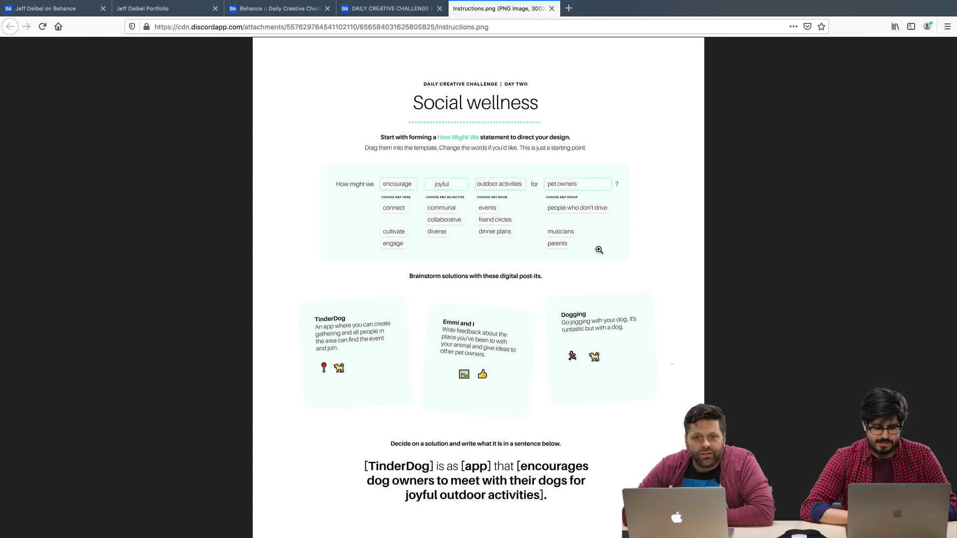
Enlarge the Social wellness submission to 200% and read its How Might We statement about outdoor activities for pet owners.
{"action": "key", "text": "super+equal"}
{"action": "key", "text": "super+equal"}
{"action": "key", "text": "super+equal"}
{"action": "key", "text": "super+equal"}
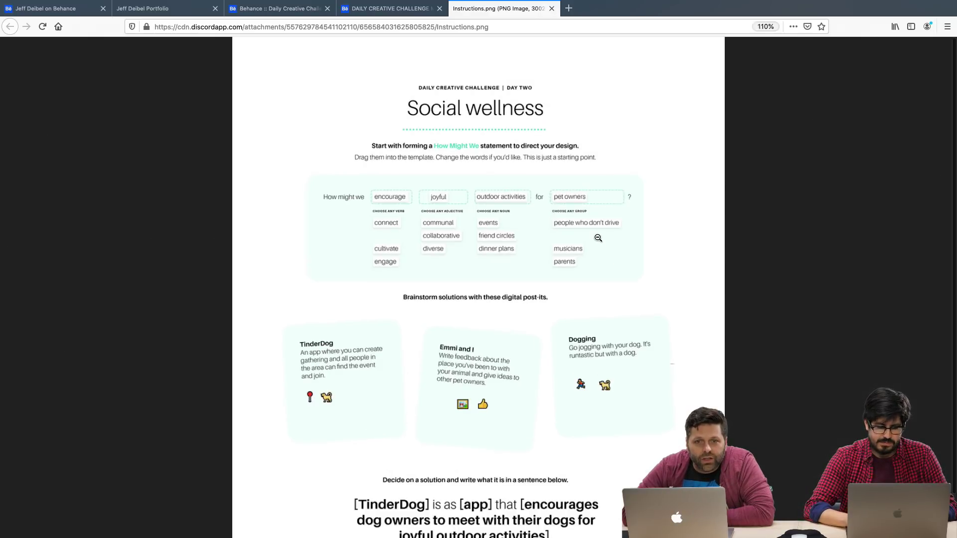
{"action": "key", "text": "super+equal"}
{"action": "key", "text": "super+equal"}
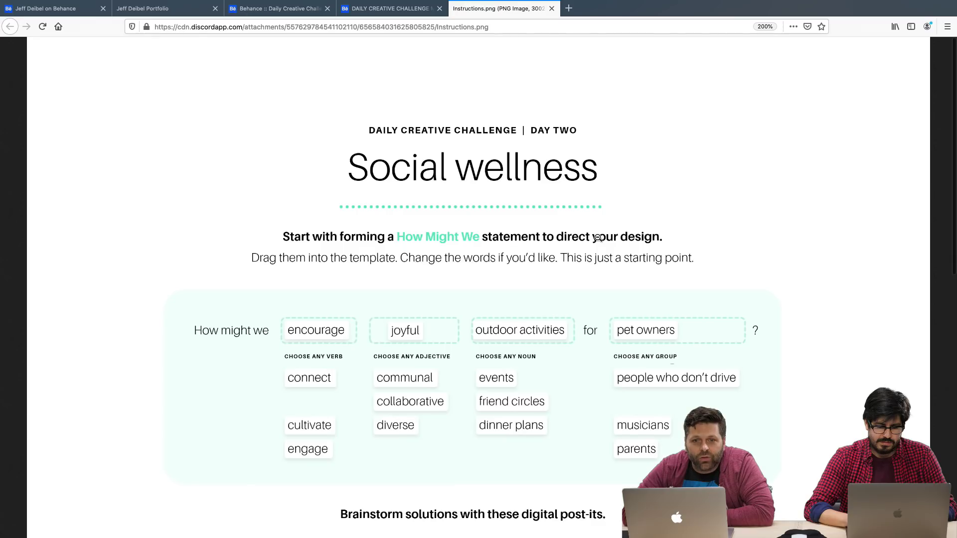
{"action": "scroll", "coordinate": [597, 237], "scroll_direction": "down", "scroll_amount": 2}
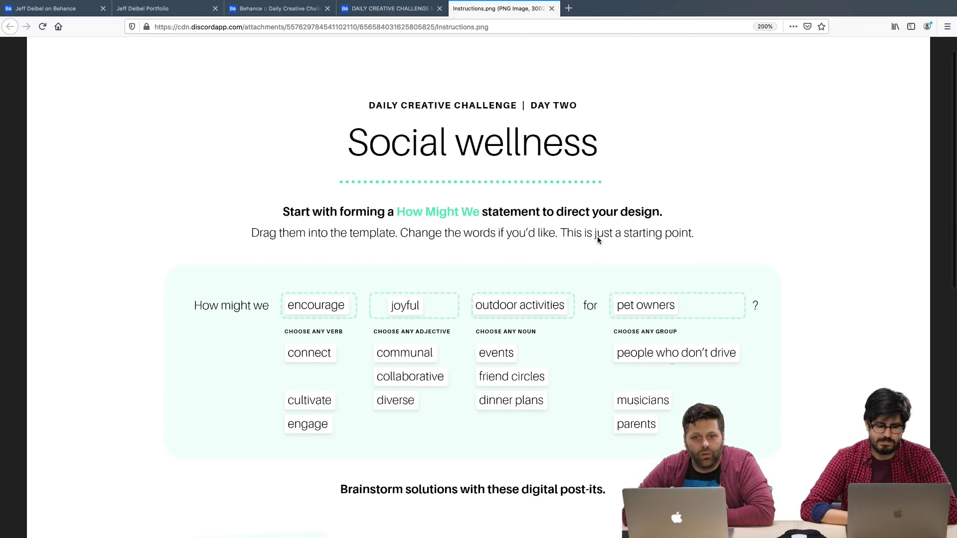
{"action": "scroll", "coordinate": [849, 296], "scroll_direction": "down", "scroll_amount": 4}
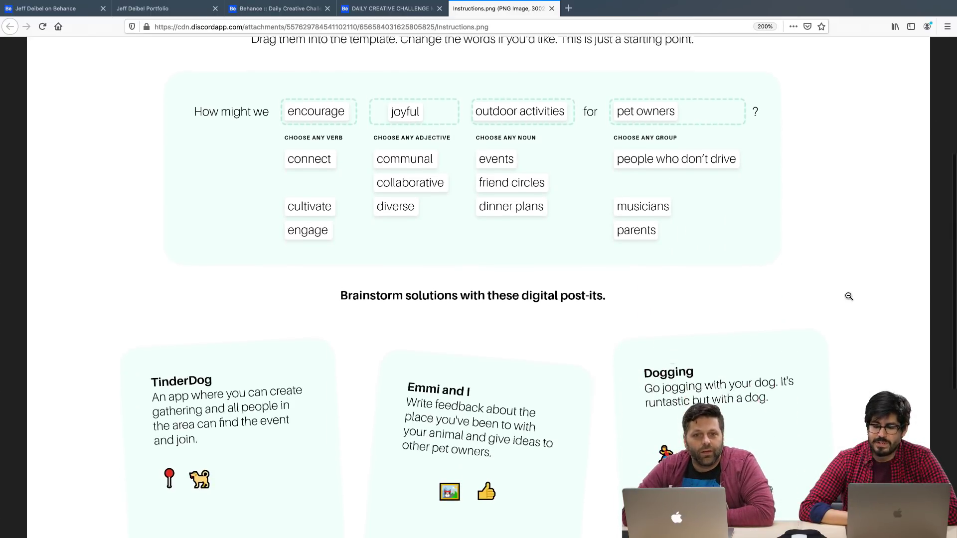
{"action": "scroll", "coordinate": [848, 296], "scroll_direction": "up", "scroll_amount": 1}
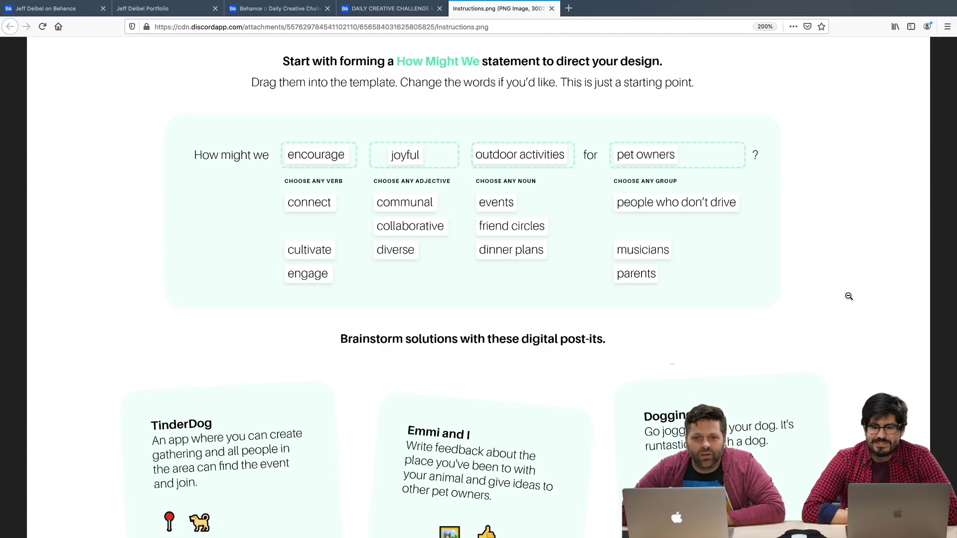
Read the TinderDog, Emmi and I, and Dogging post-its and the TinderDog solution sentence beneath them.
{"action": "scroll", "coordinate": [848, 295], "scroll_direction": "down", "scroll_amount": 5}
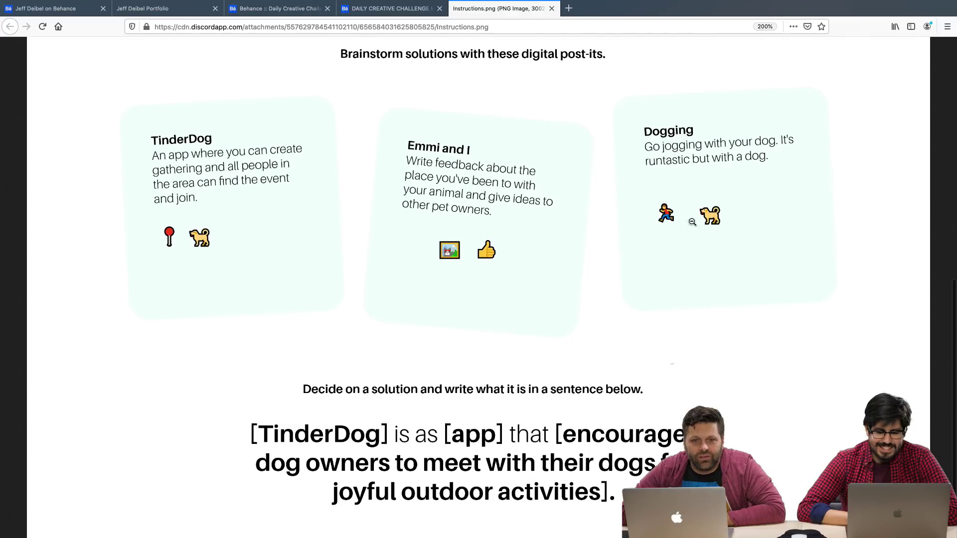
{"action": "scroll", "coordinate": [722, 311], "scroll_direction": "down", "scroll_amount": 1}
{"action": "scroll", "coordinate": [722, 311], "scroll_direction": "down", "scroll_amount": 1}
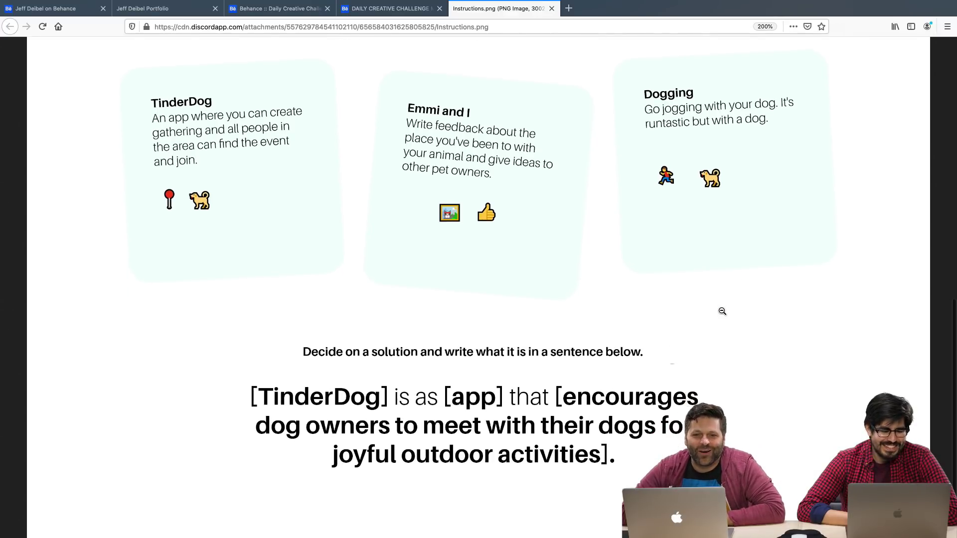